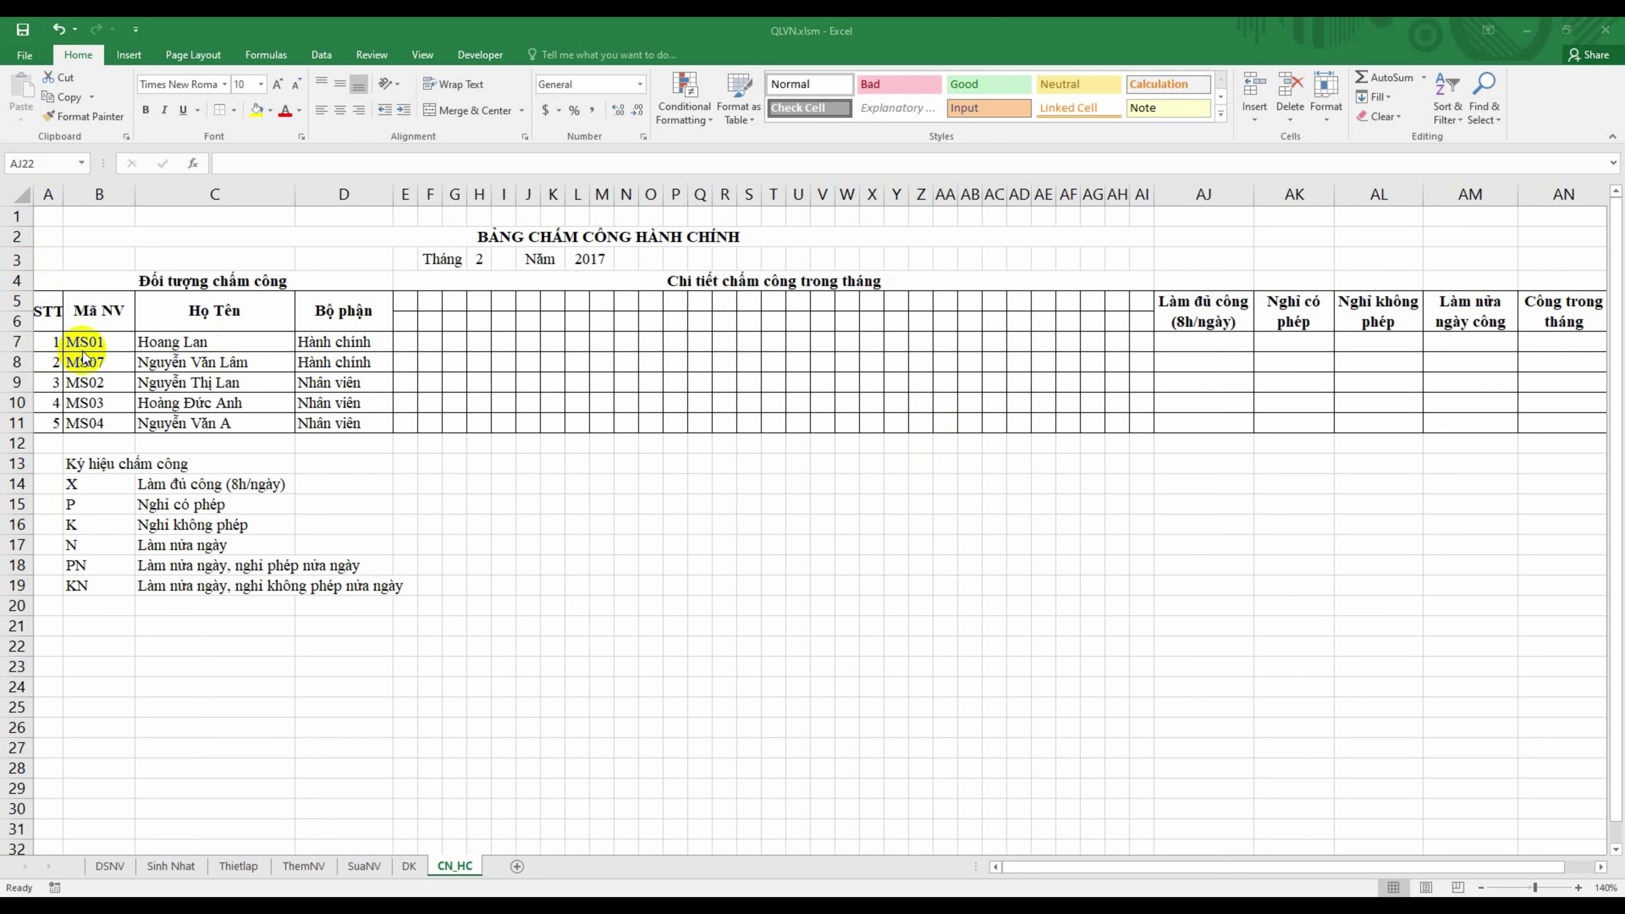
Step: Link employee code cell B7 to MS01 on the DSNV sheet
{"action": "left_click", "coordinate": [94, 343]}
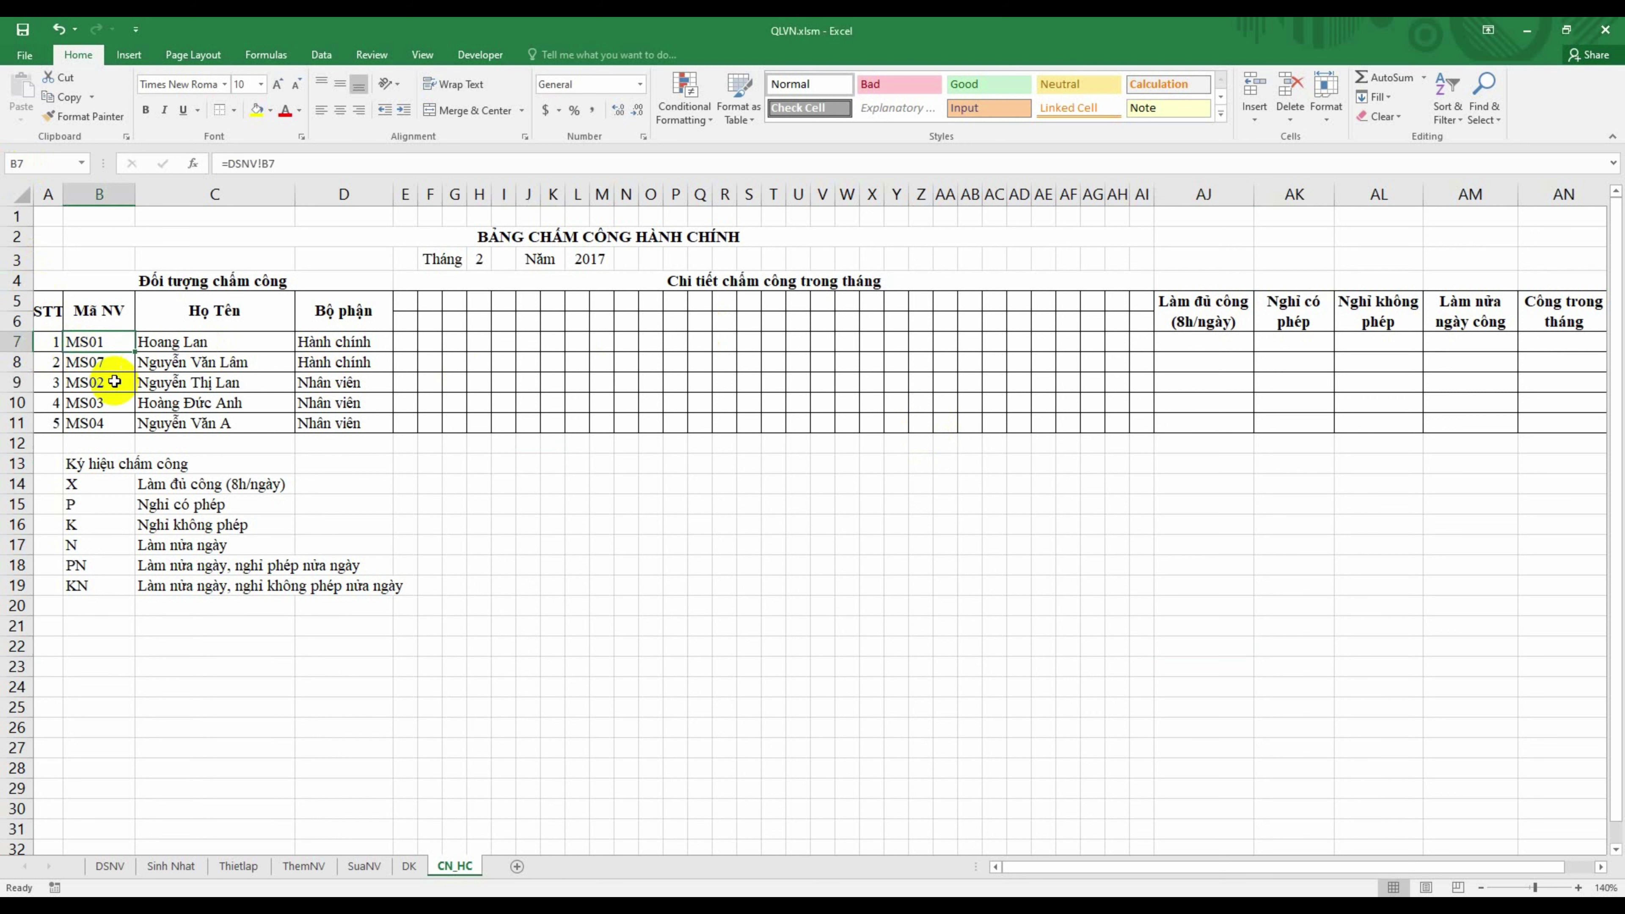
{"action": "type", "text": "="}
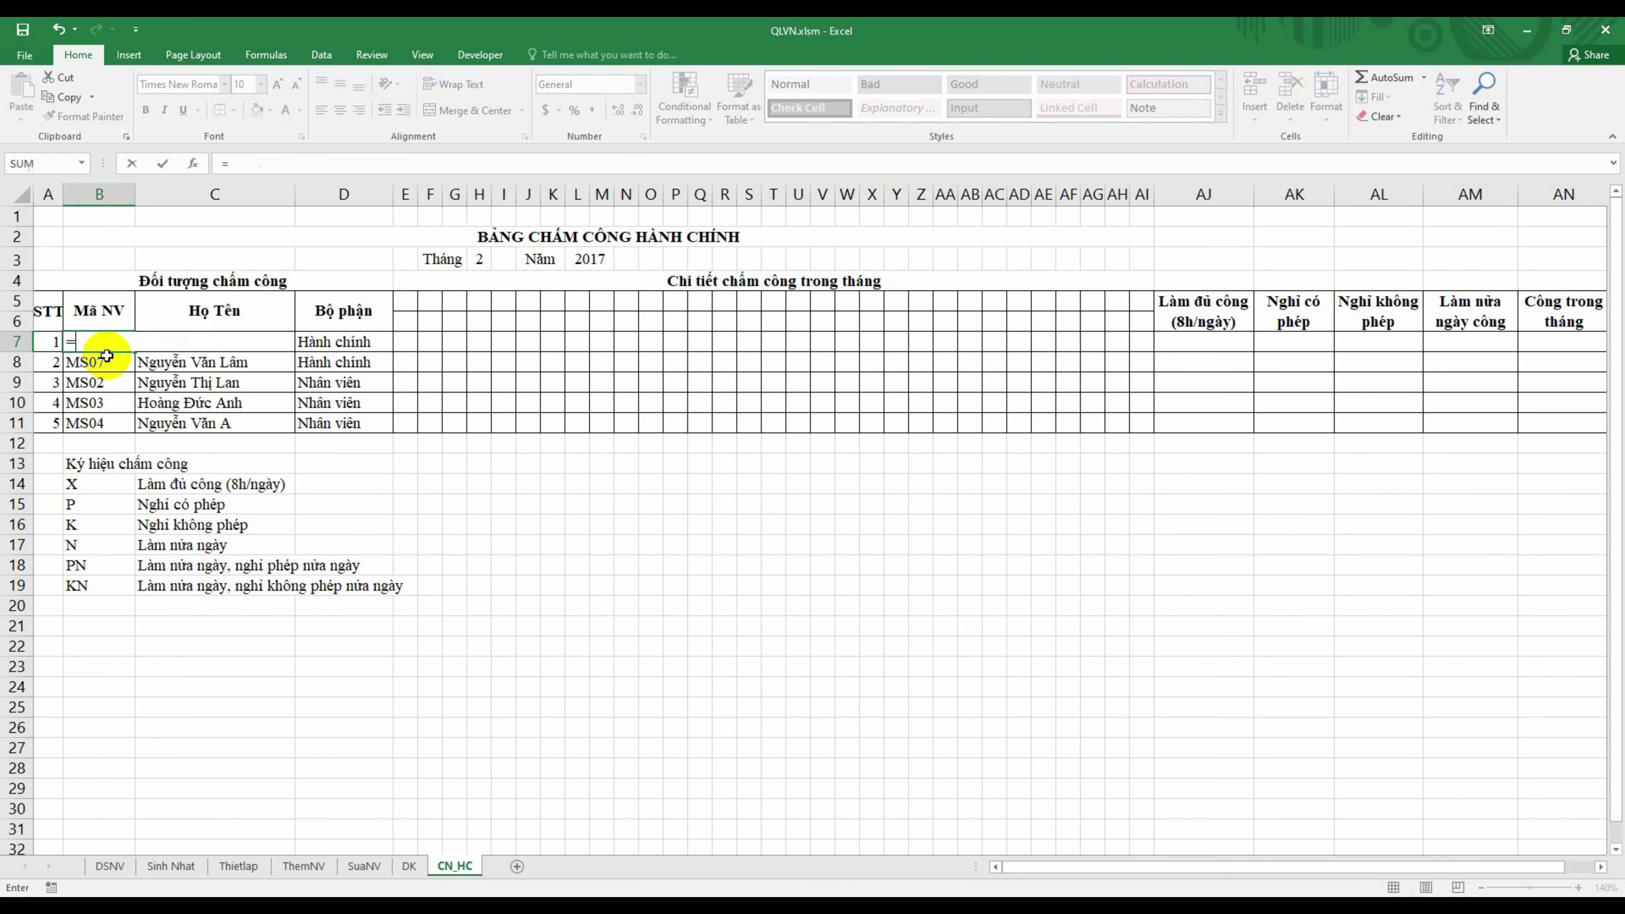
{"action": "left_click", "coordinate": [110, 865]}
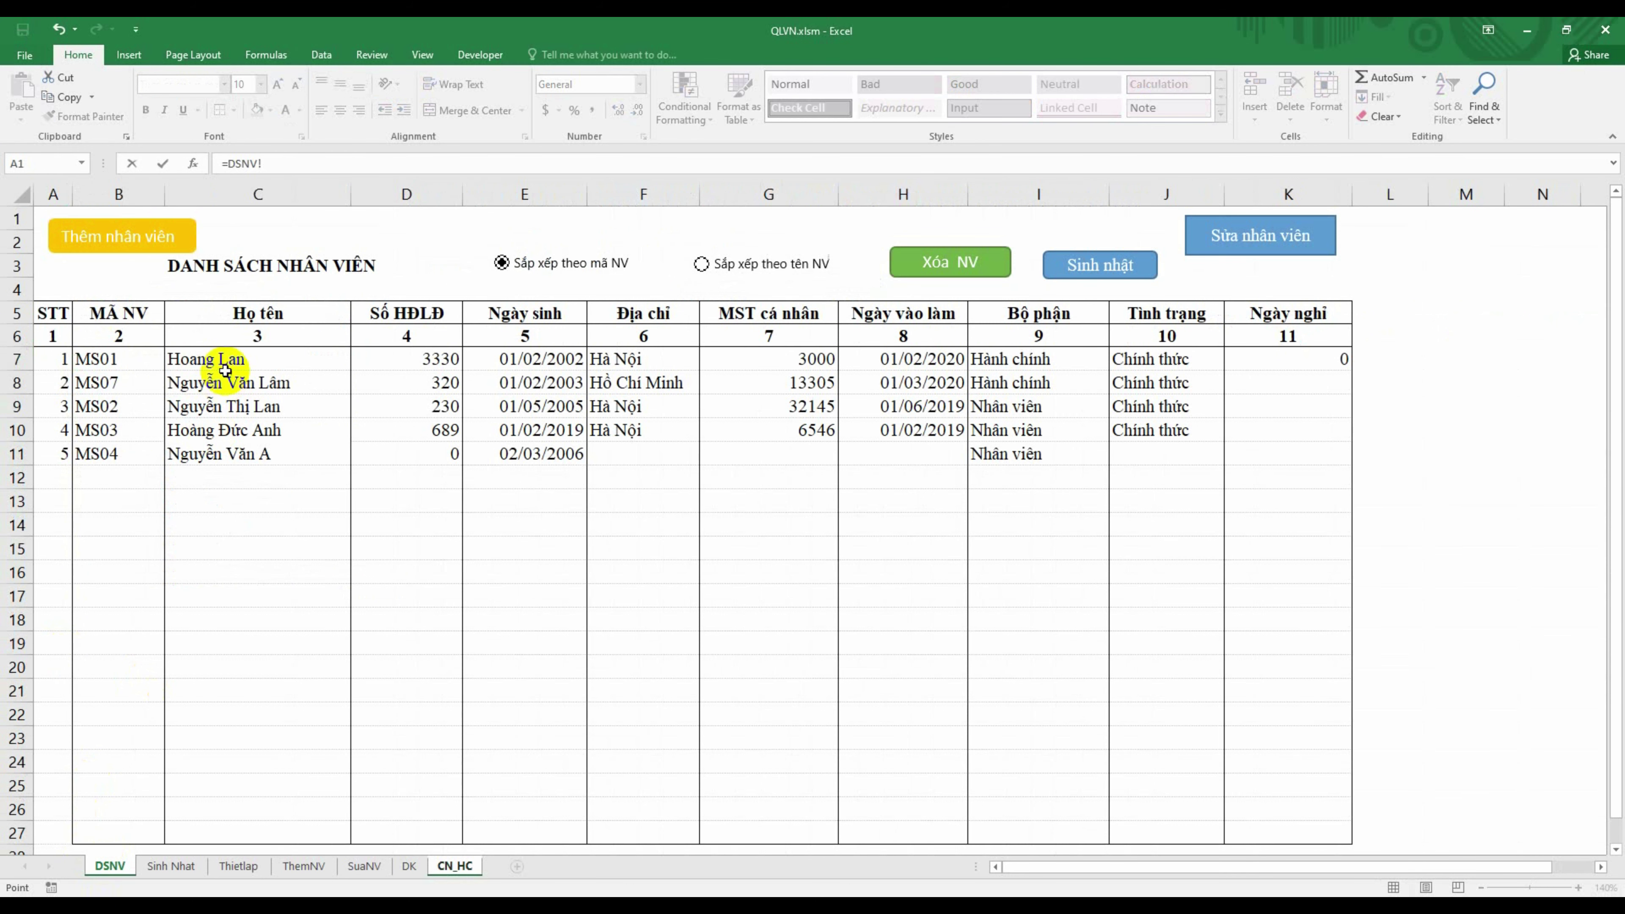
{"action": "left_click", "coordinate": [129, 364]}
{"action": "key", "text": "Return"}
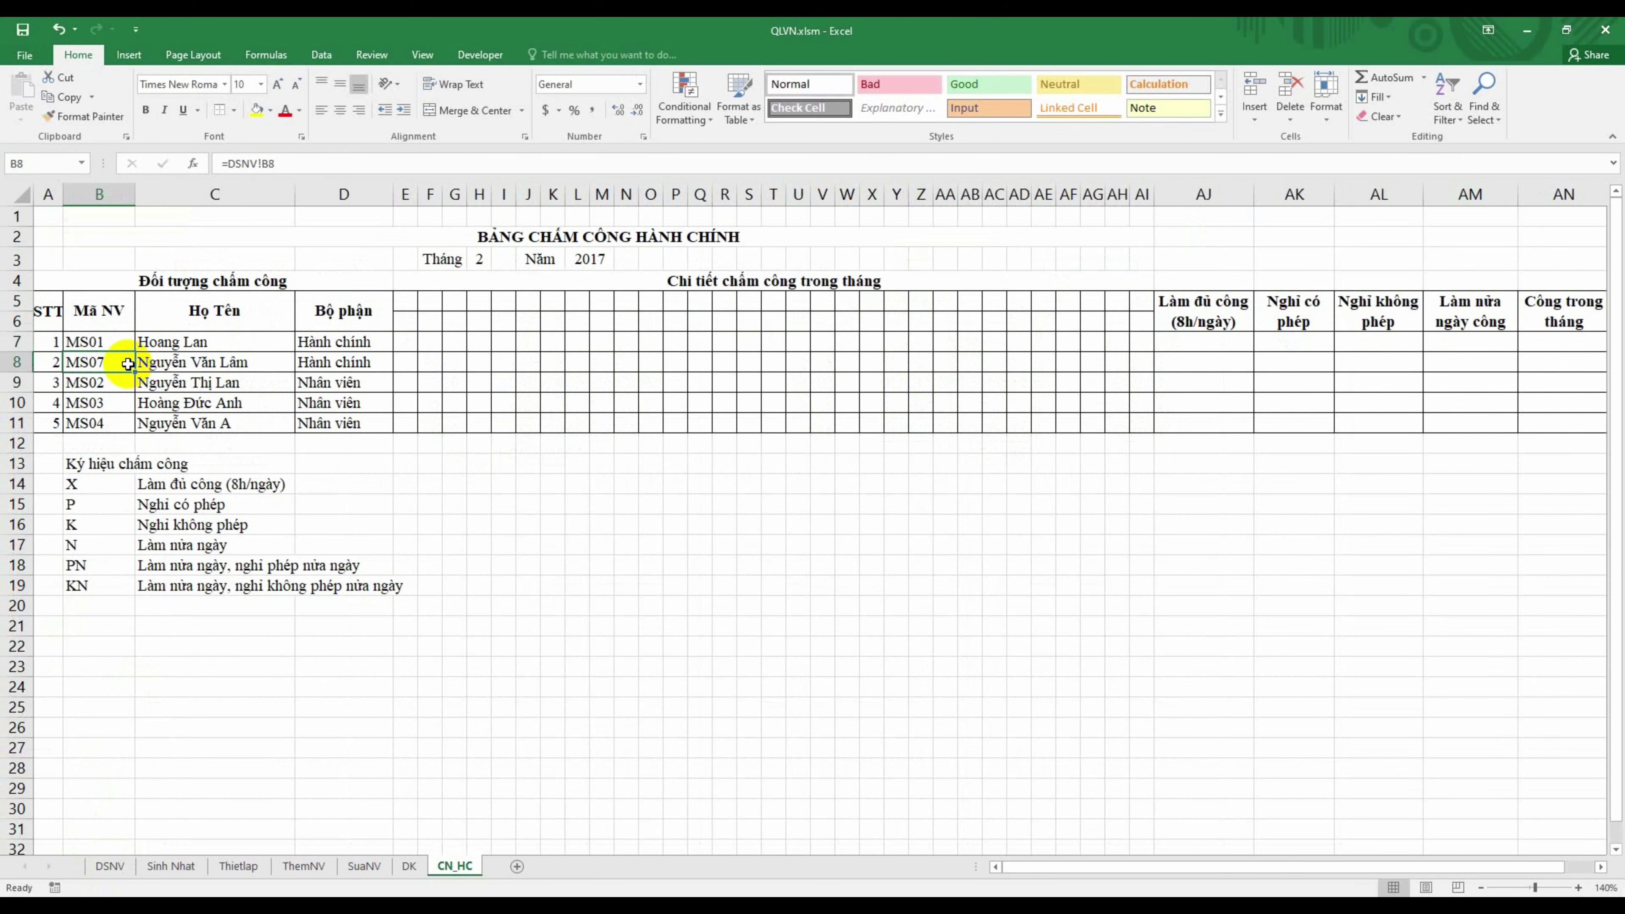
Step: Review the linked employee formulas in row 7 and select the attendance codes X through KN
{"action": "left_click", "coordinate": [55, 341]}
{"action": "left_click", "coordinate": [179, 345]}
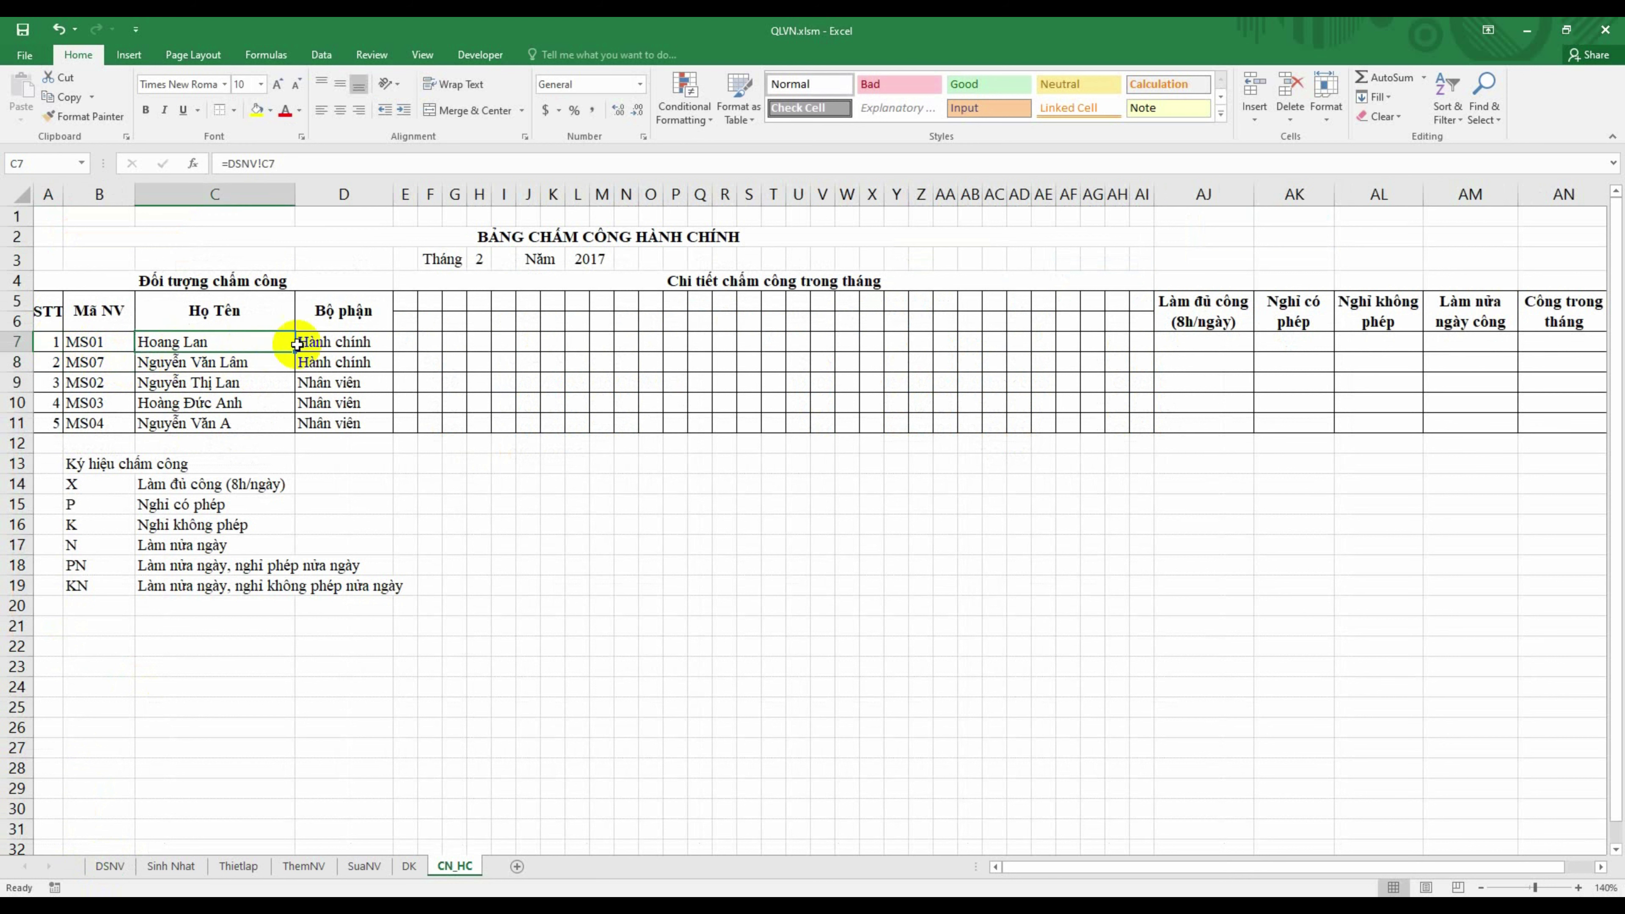
{"action": "left_click", "coordinate": [320, 348]}
{"action": "left_click", "coordinate": [84, 343]}
{"action": "left_click_drag", "start_coordinate": [51, 341], "coordinate": [361, 424]}
{"action": "left_click", "coordinate": [339, 502]}
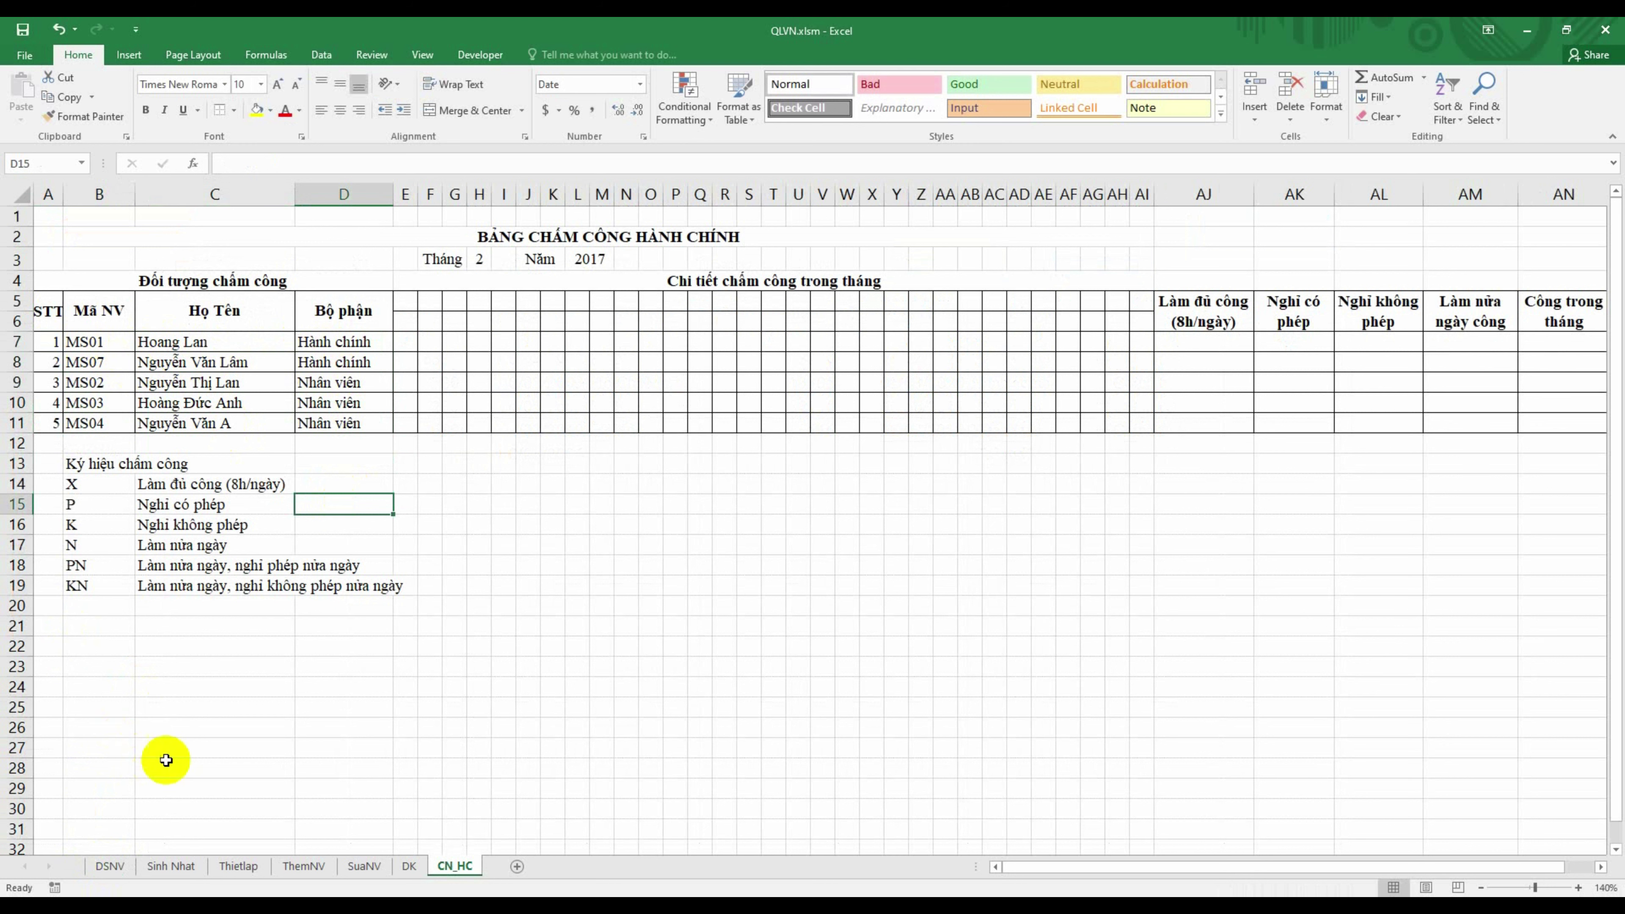
{"action": "left_click", "coordinate": [773, 523]}
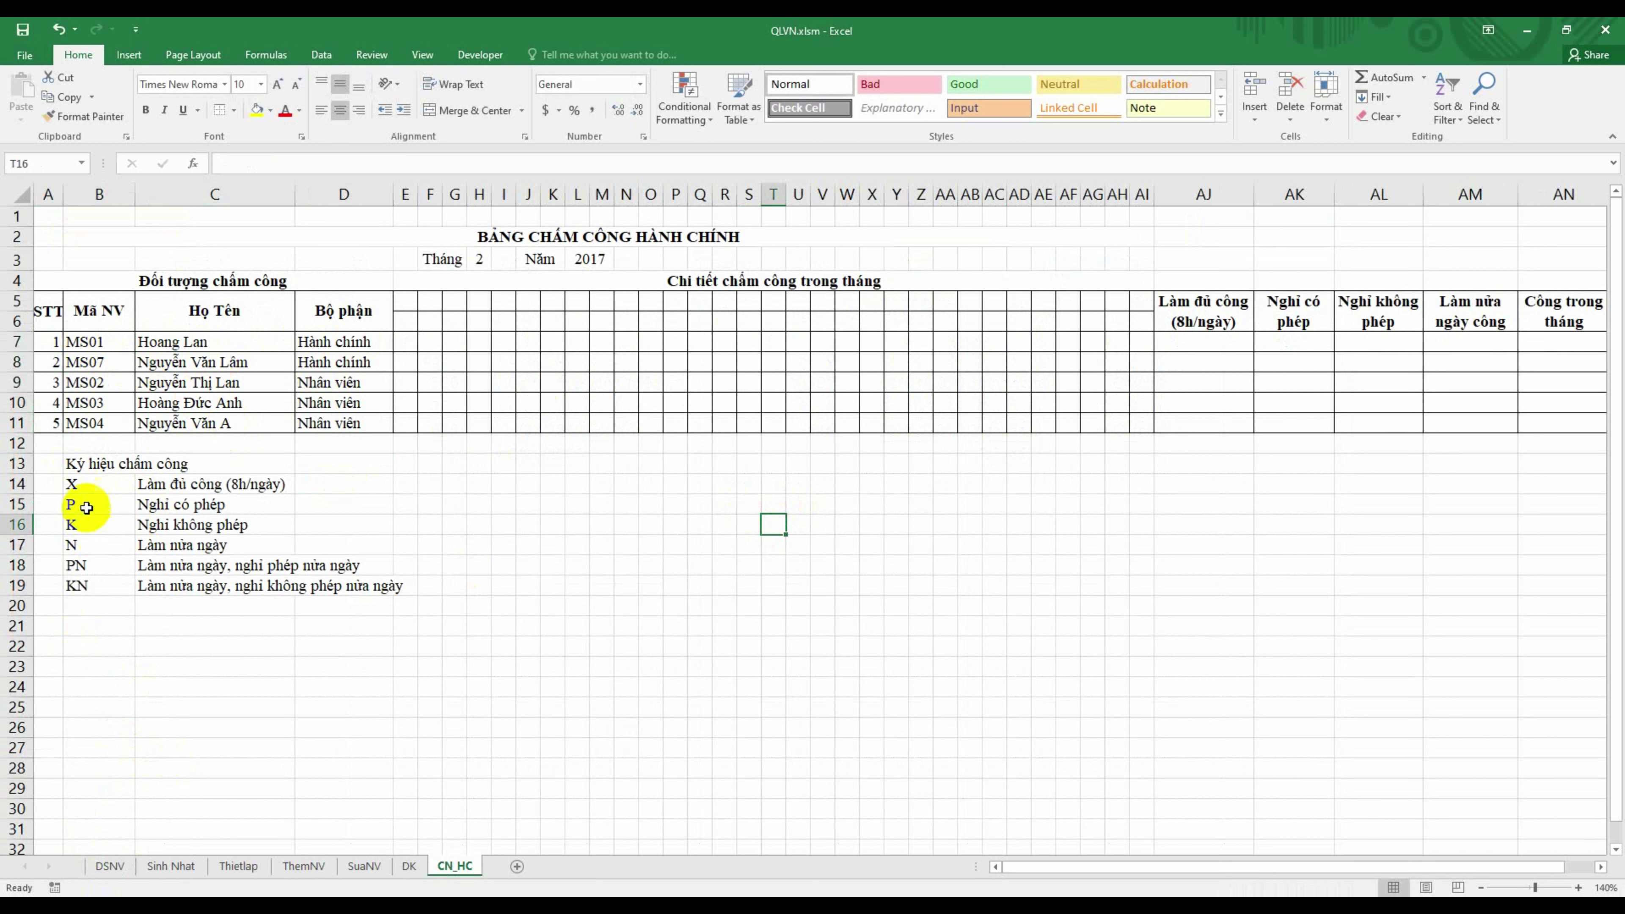
{"action": "left_click_drag", "start_coordinate": [73, 484], "coordinate": [113, 587]}
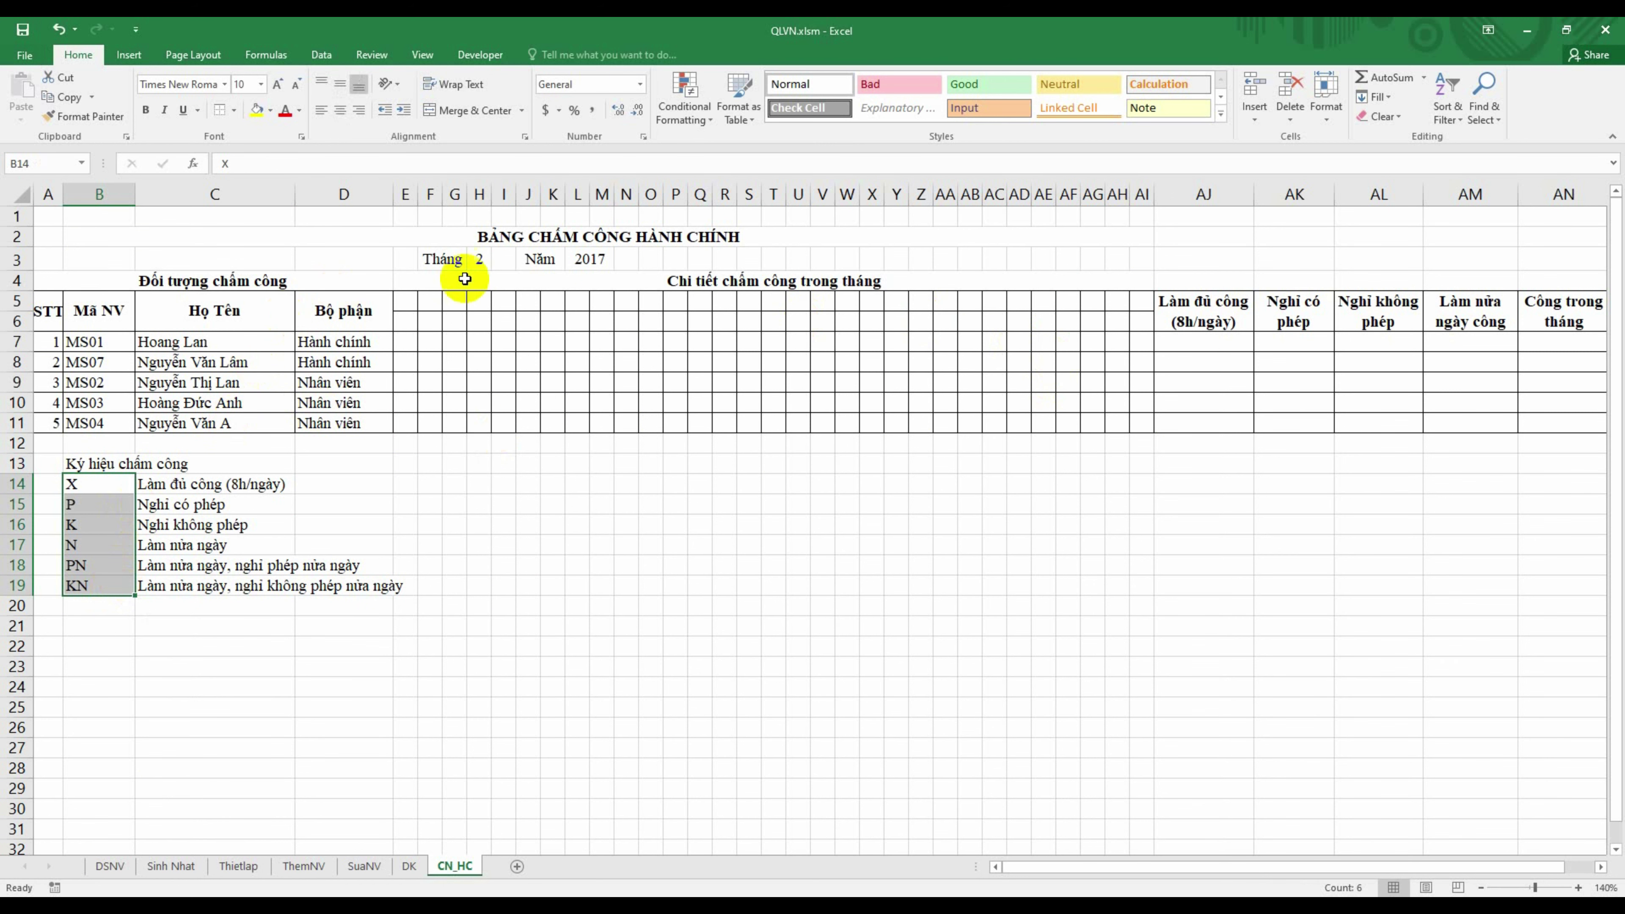
Step: Change year cell L3 from 2017 to 2020, leaving month H3 at 2
{"action": "left_click", "coordinate": [504, 256]}
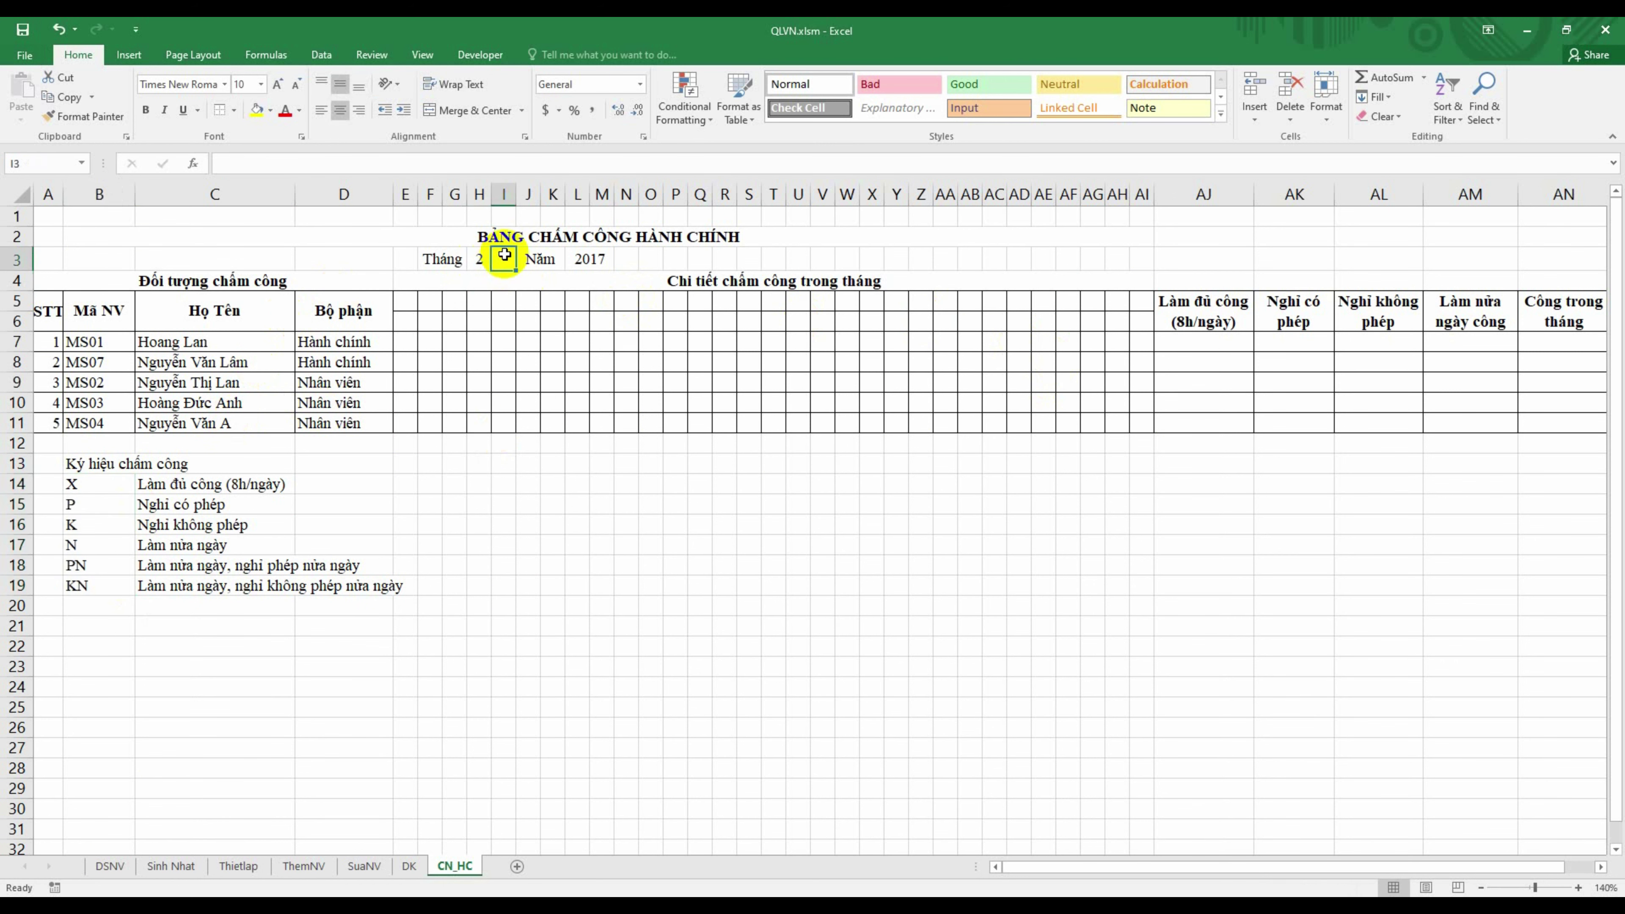
{"action": "left_click", "coordinate": [579, 259]}
{"action": "left_click", "coordinate": [481, 259]}
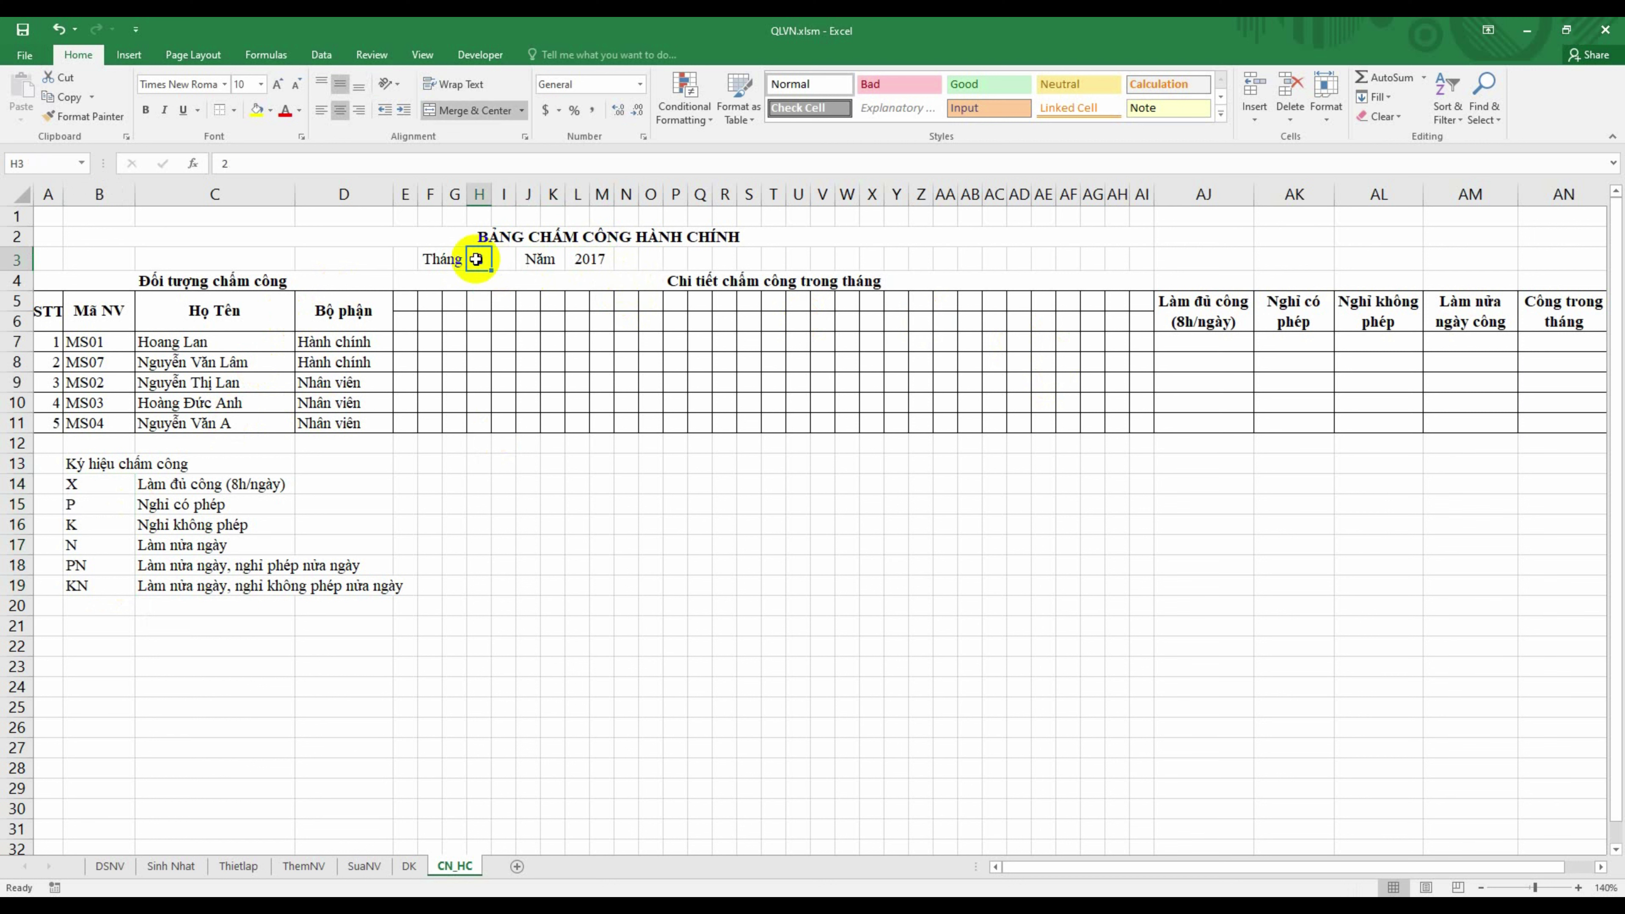
{"action": "left_click", "coordinate": [585, 259]}
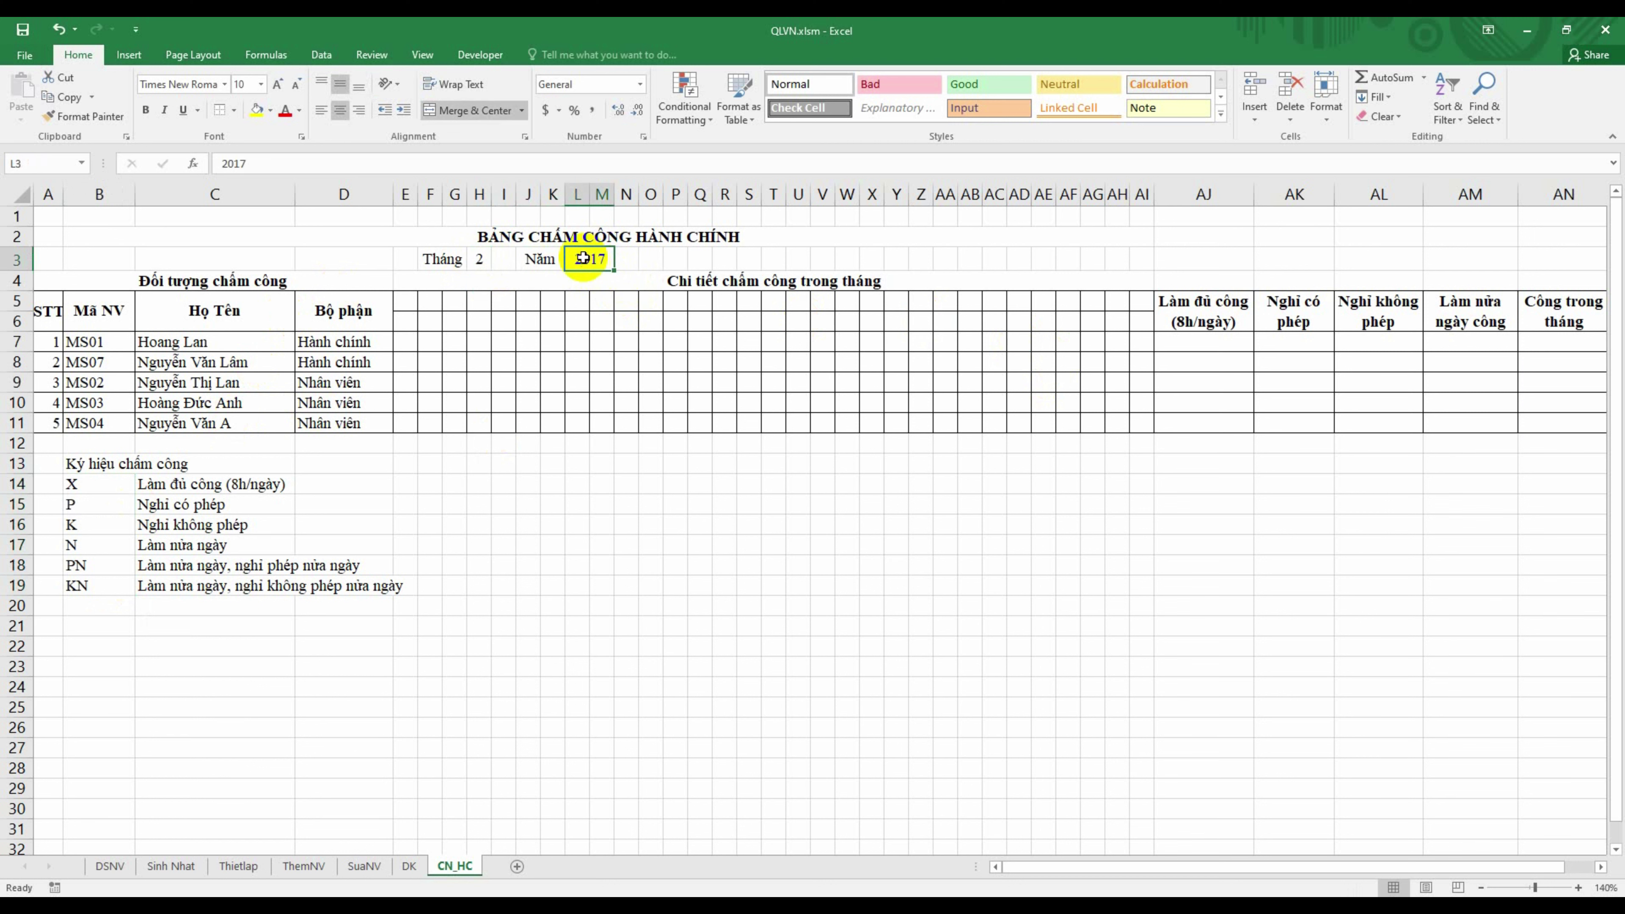
{"action": "type", "text": "20"}
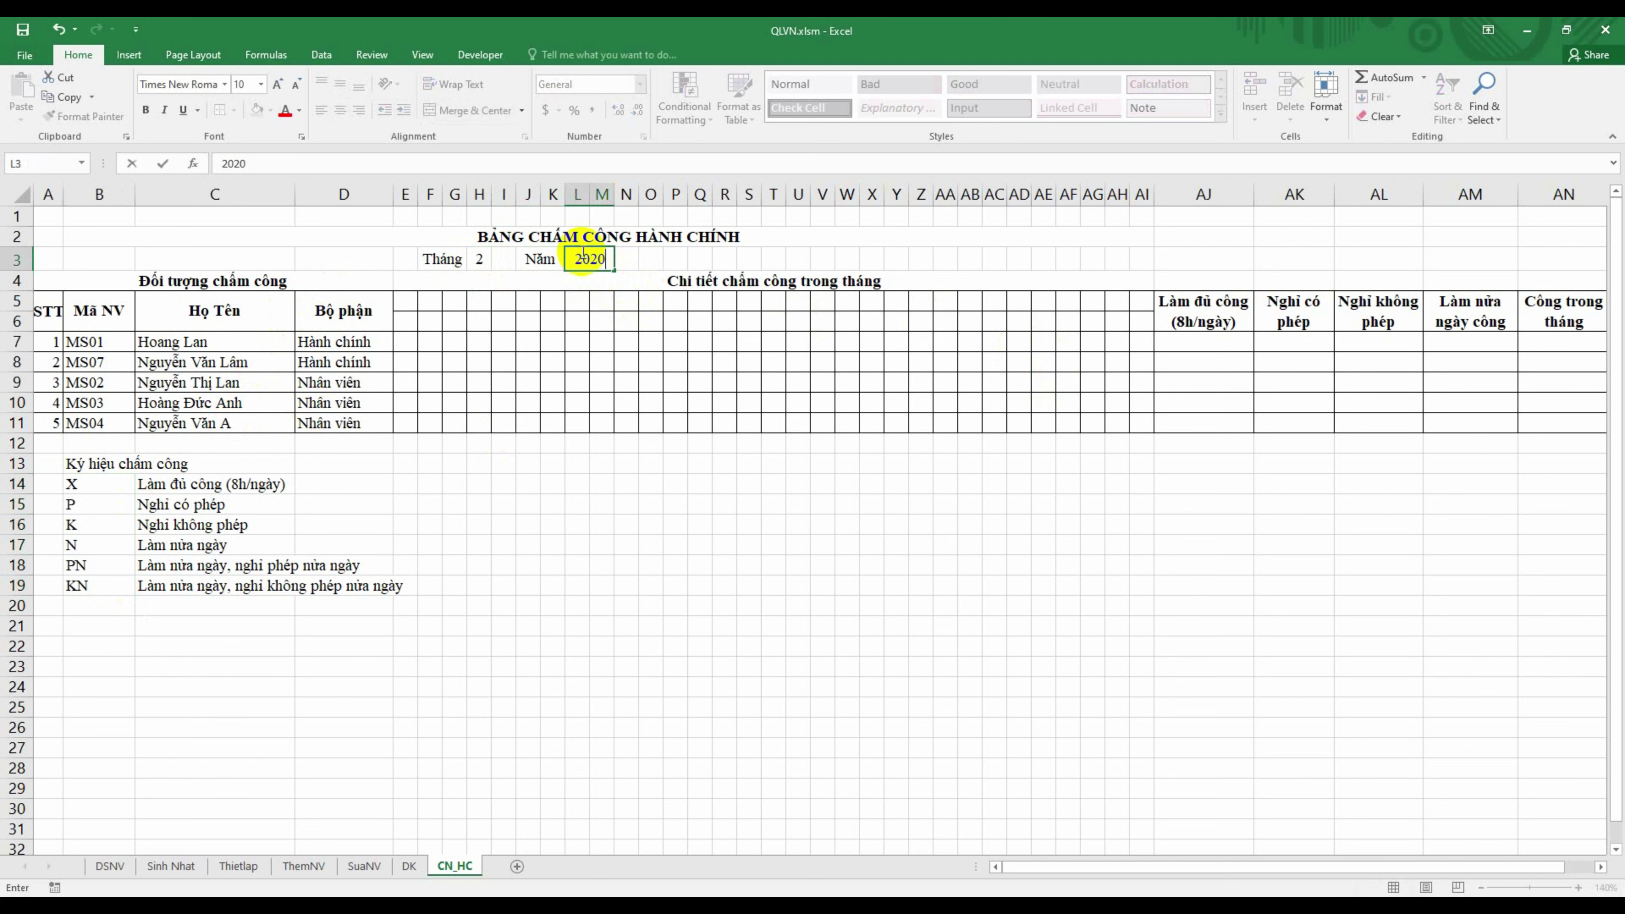
{"action": "key", "text": "Return"}
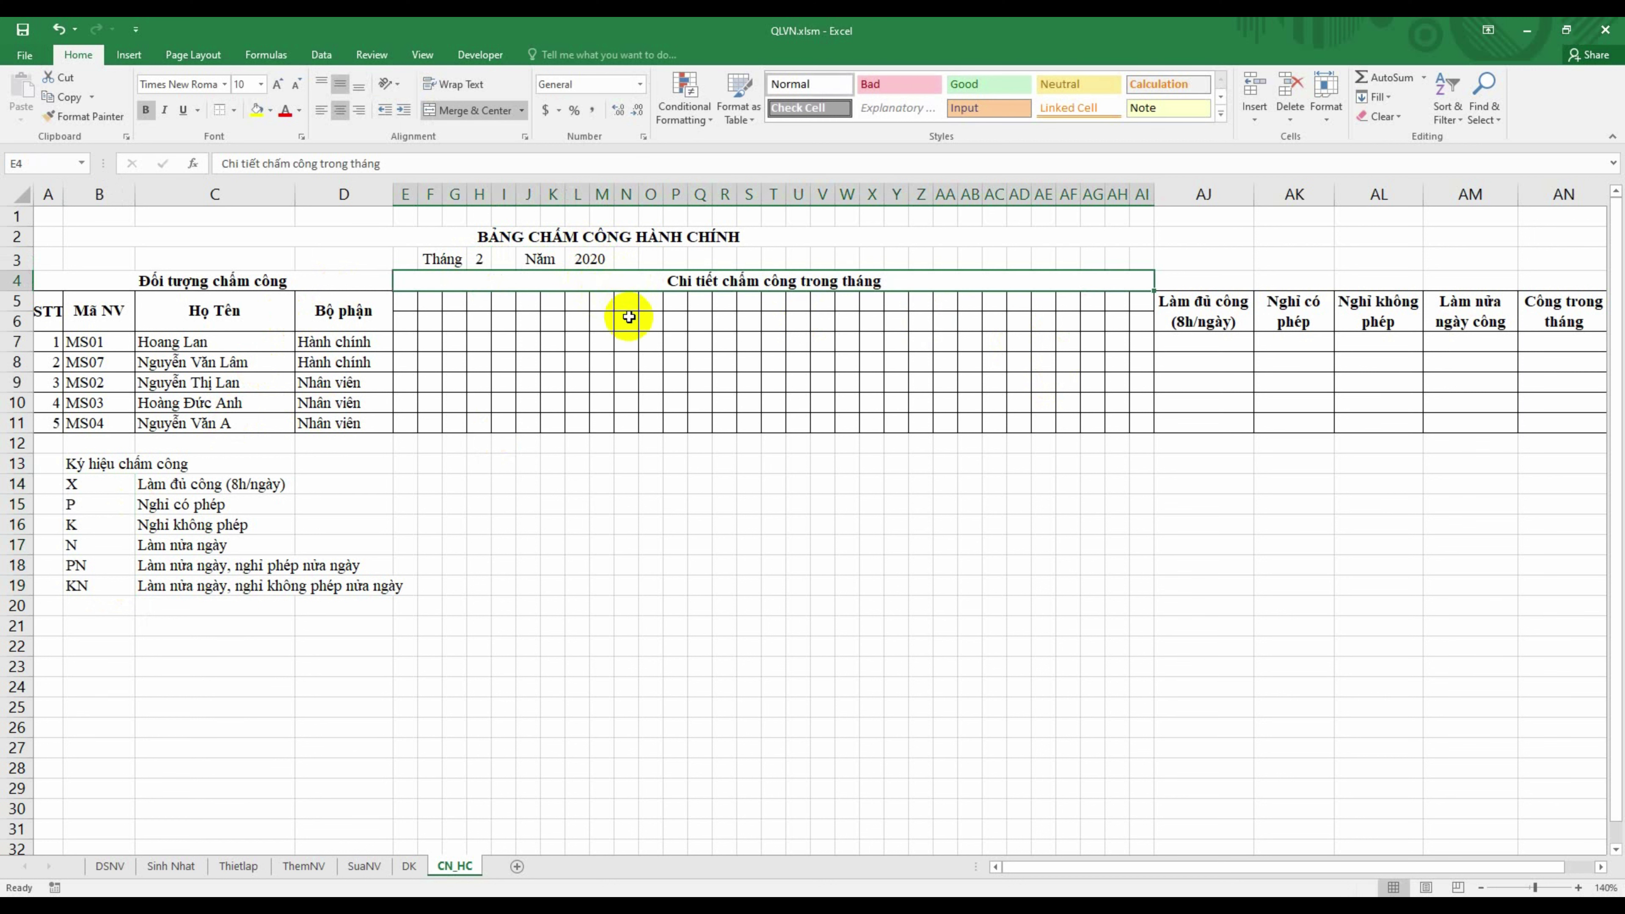
{"action": "left_click", "coordinate": [595, 260]}
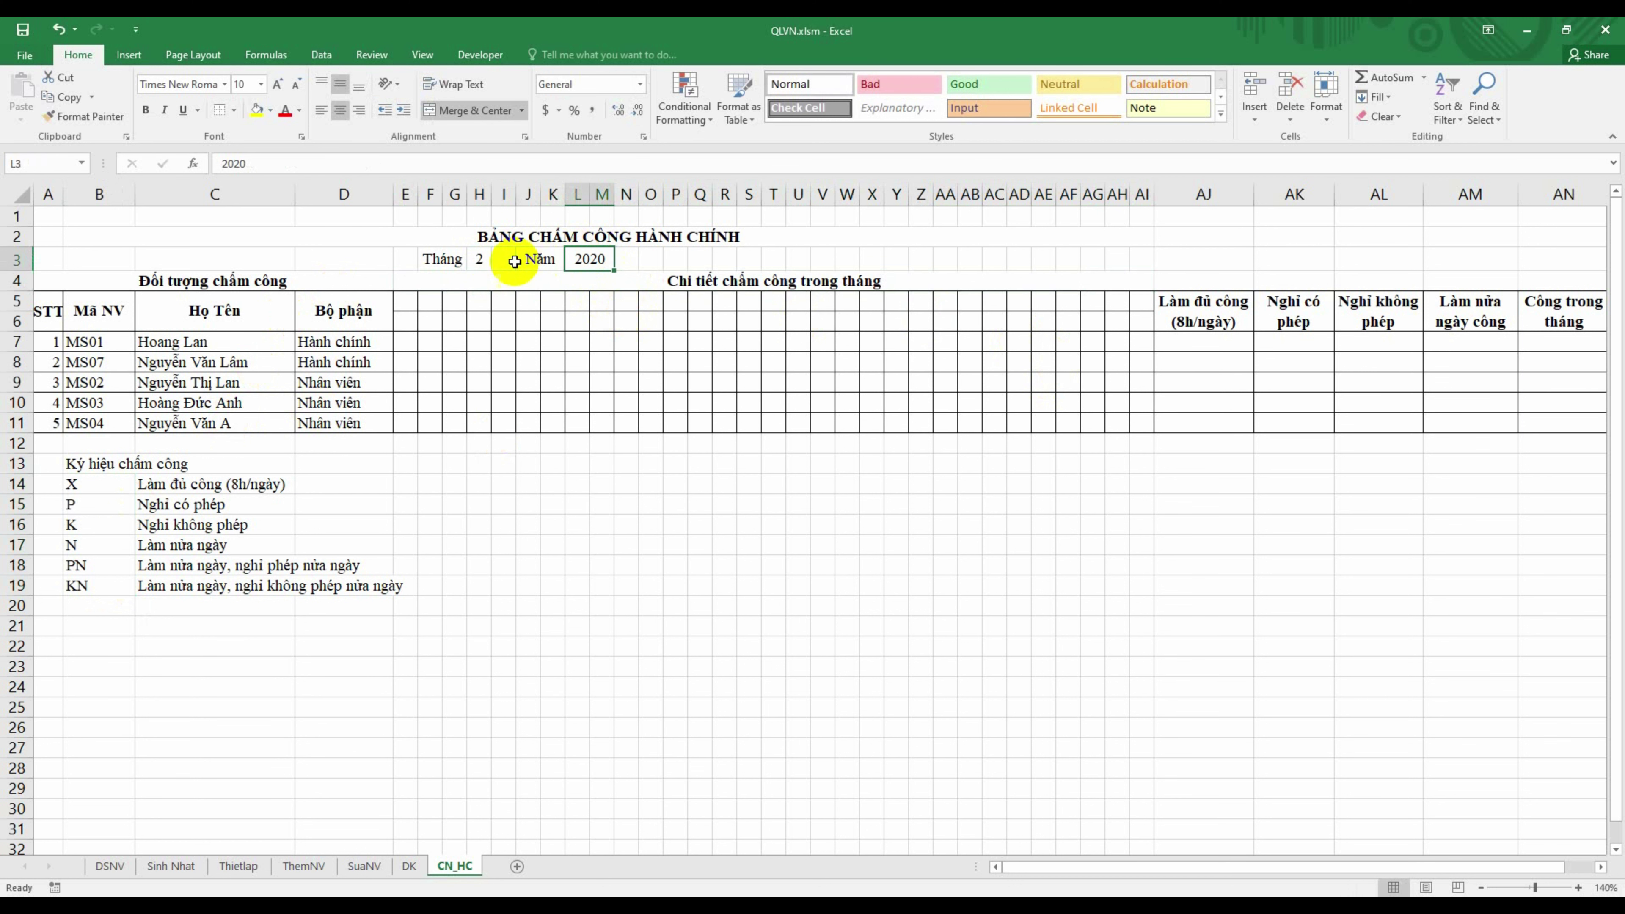
{"action": "left_click", "coordinate": [478, 259]}
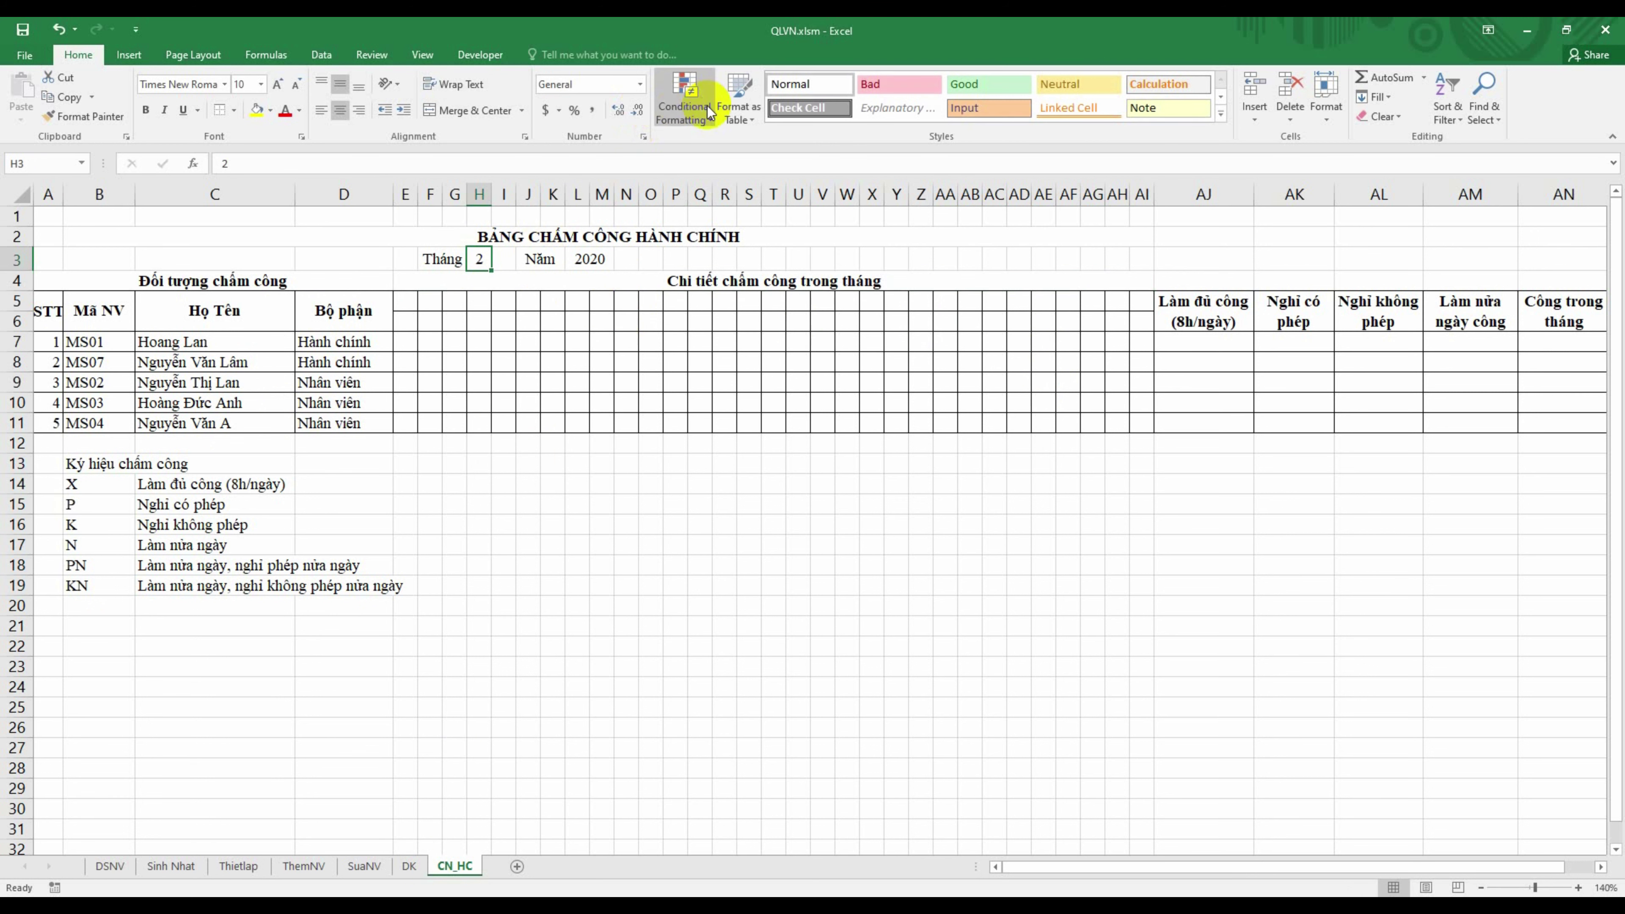
Step: Give month cell H3 list validation sourced from Thietlap!$E$3:$E$14 (months 1–12)
{"action": "left_click", "coordinate": [748, 121]}
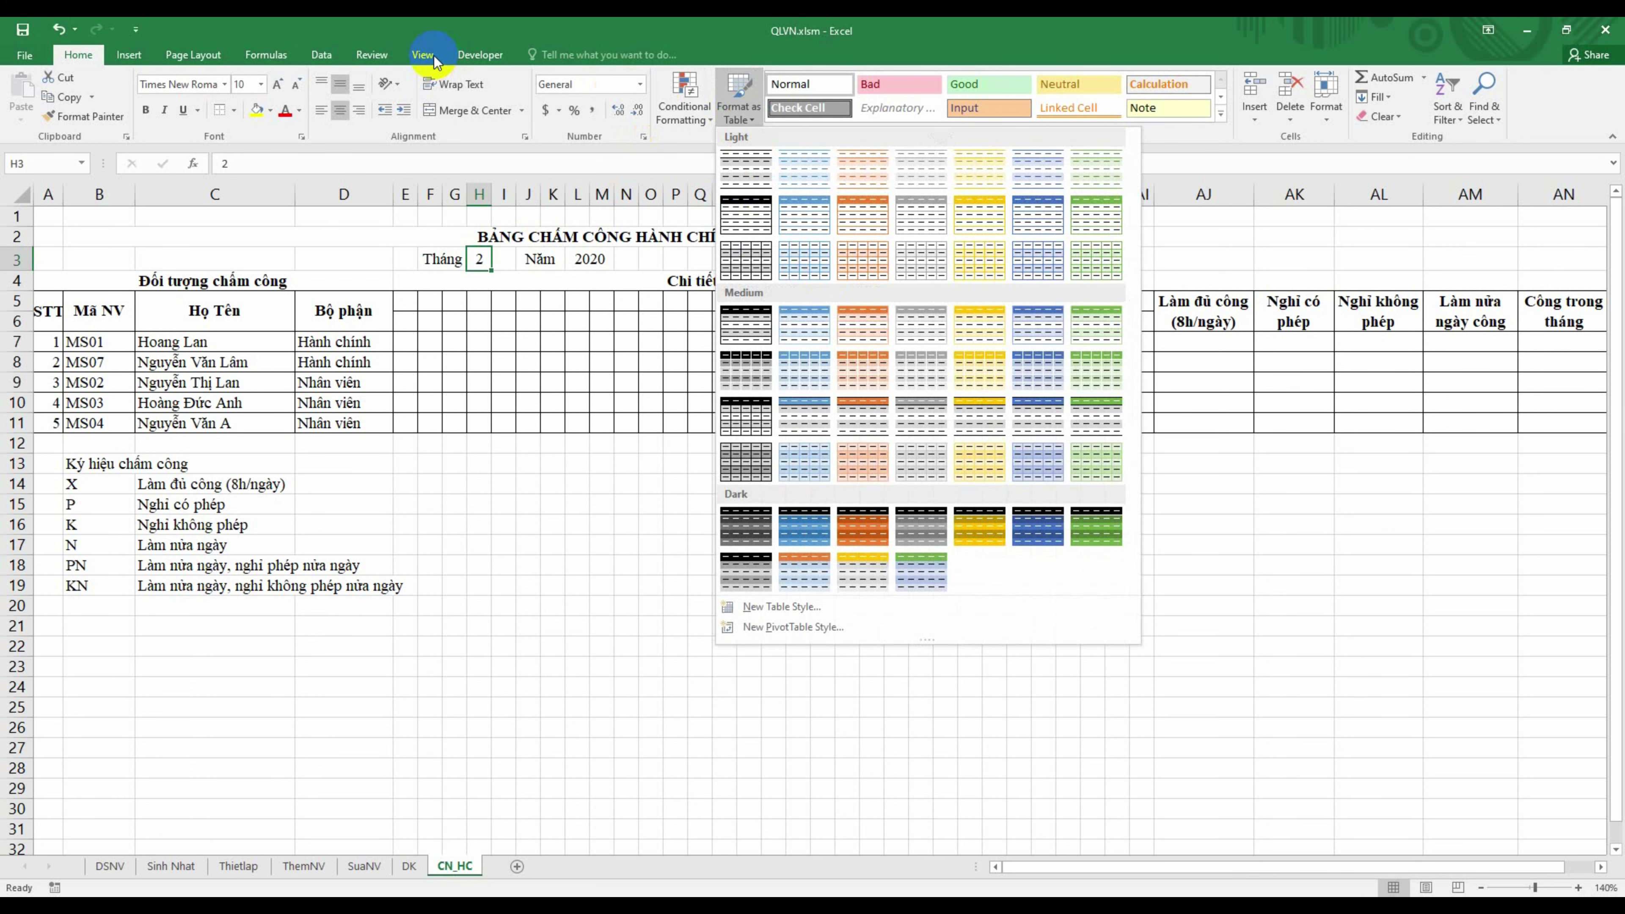
{"action": "left_click", "coordinate": [326, 54]}
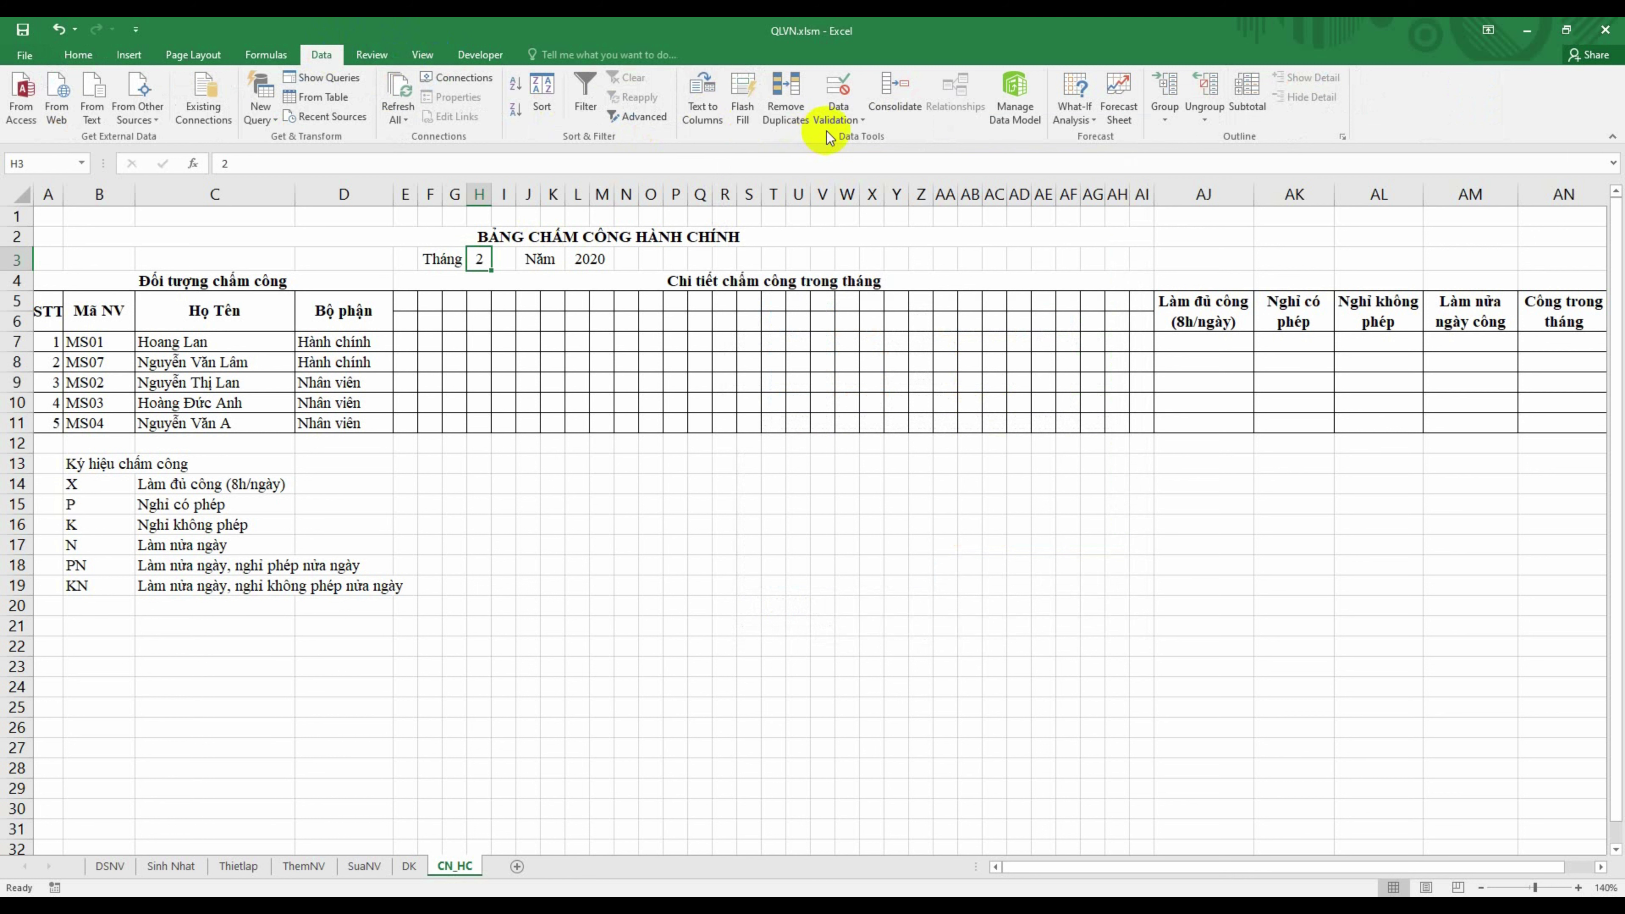
{"action": "left_click", "coordinate": [838, 120]}
{"action": "left_click", "coordinate": [844, 137]}
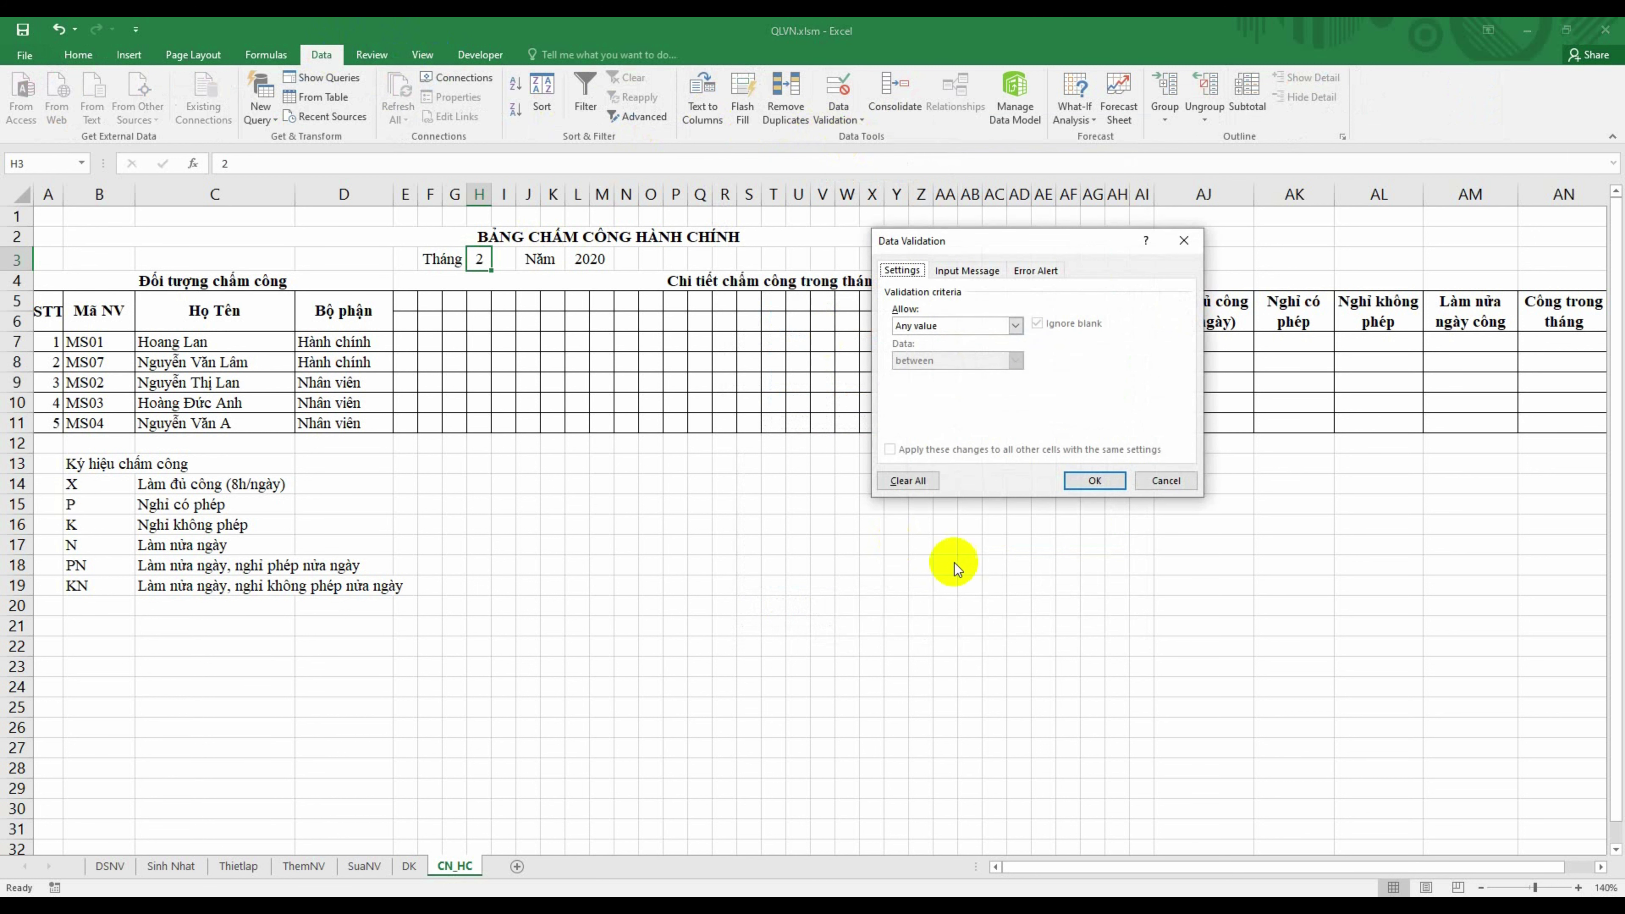
{"action": "left_click", "coordinate": [1015, 327]}
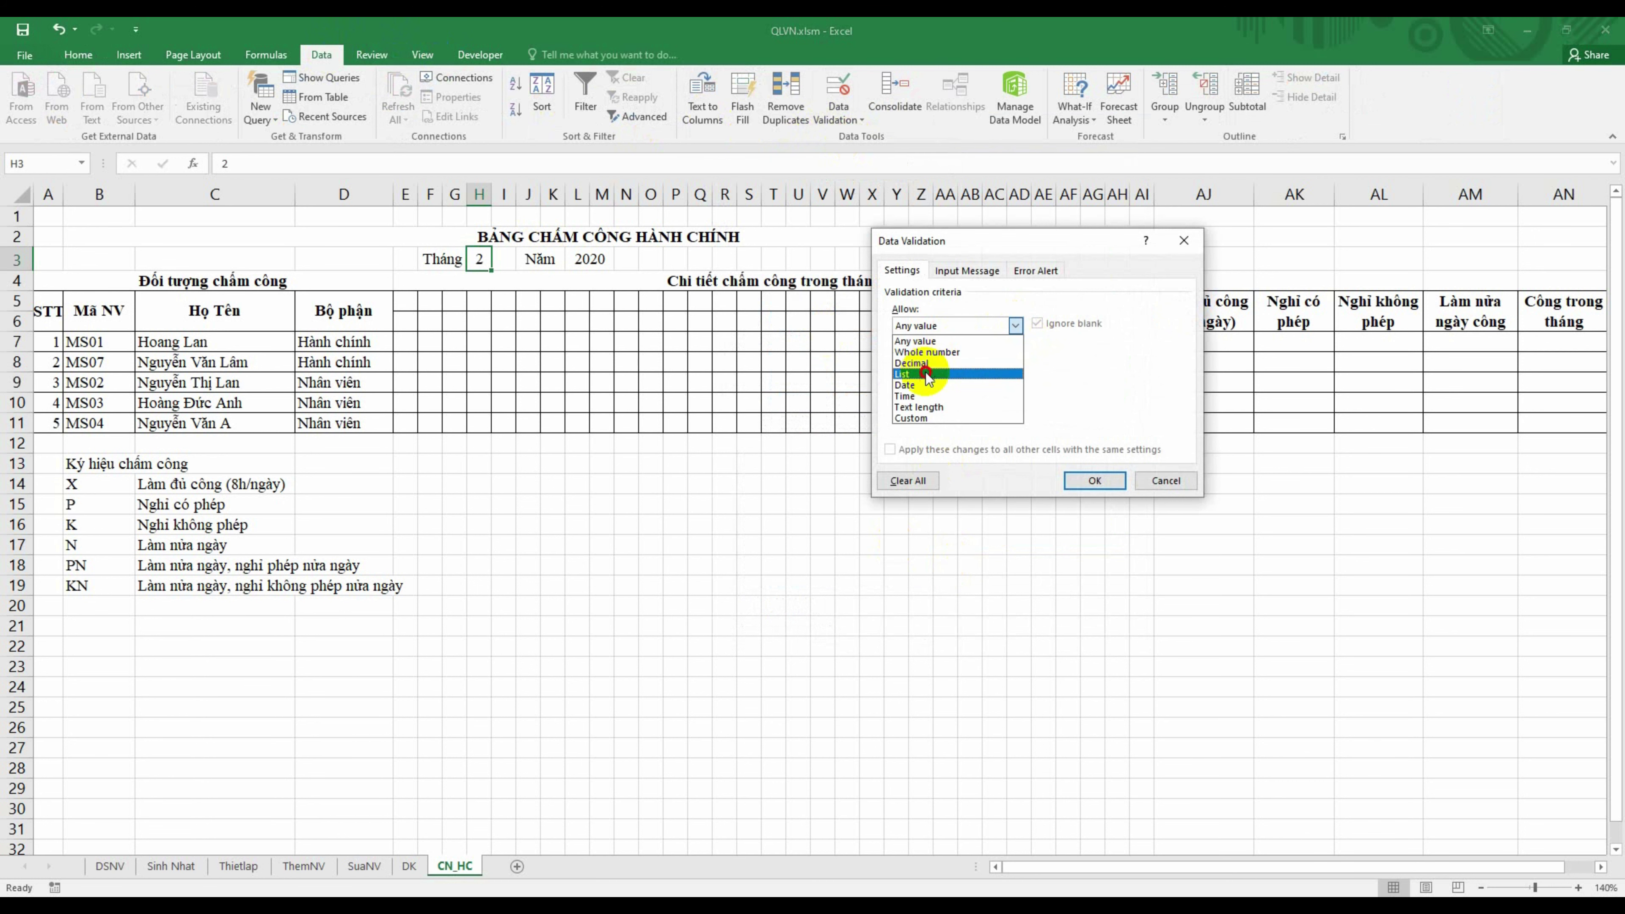
{"action": "left_click", "coordinate": [1001, 378]}
{"action": "left_click", "coordinate": [1114, 396]}
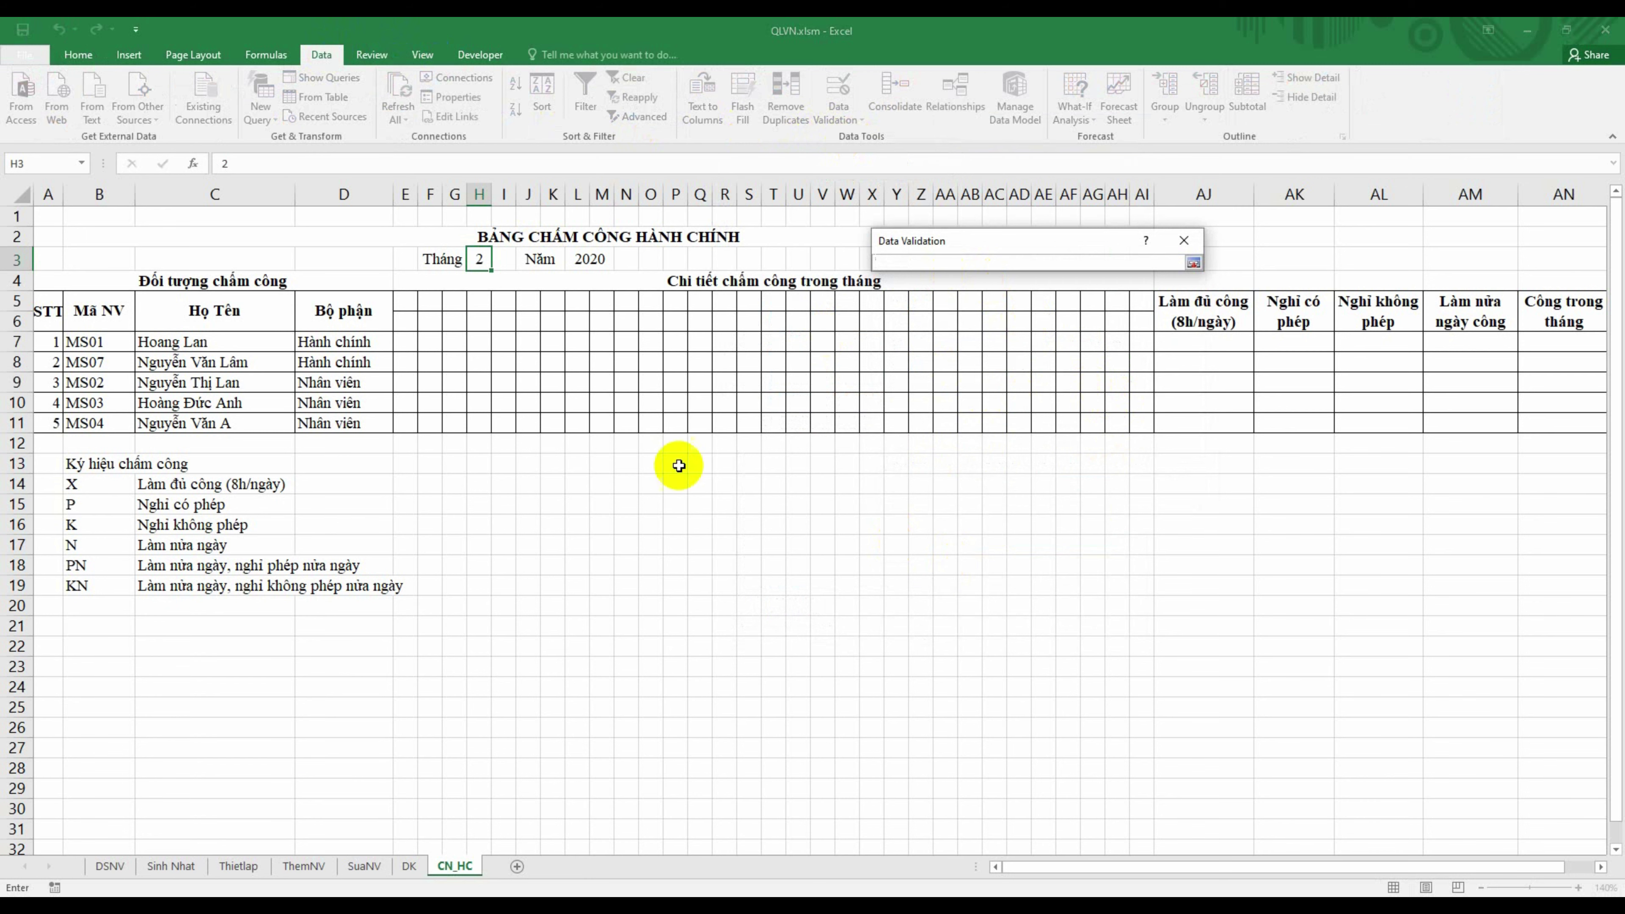
{"action": "left_click", "coordinate": [243, 864]}
{"action": "left_click_drag", "start_coordinate": [496, 259], "coordinate": [488, 500]}
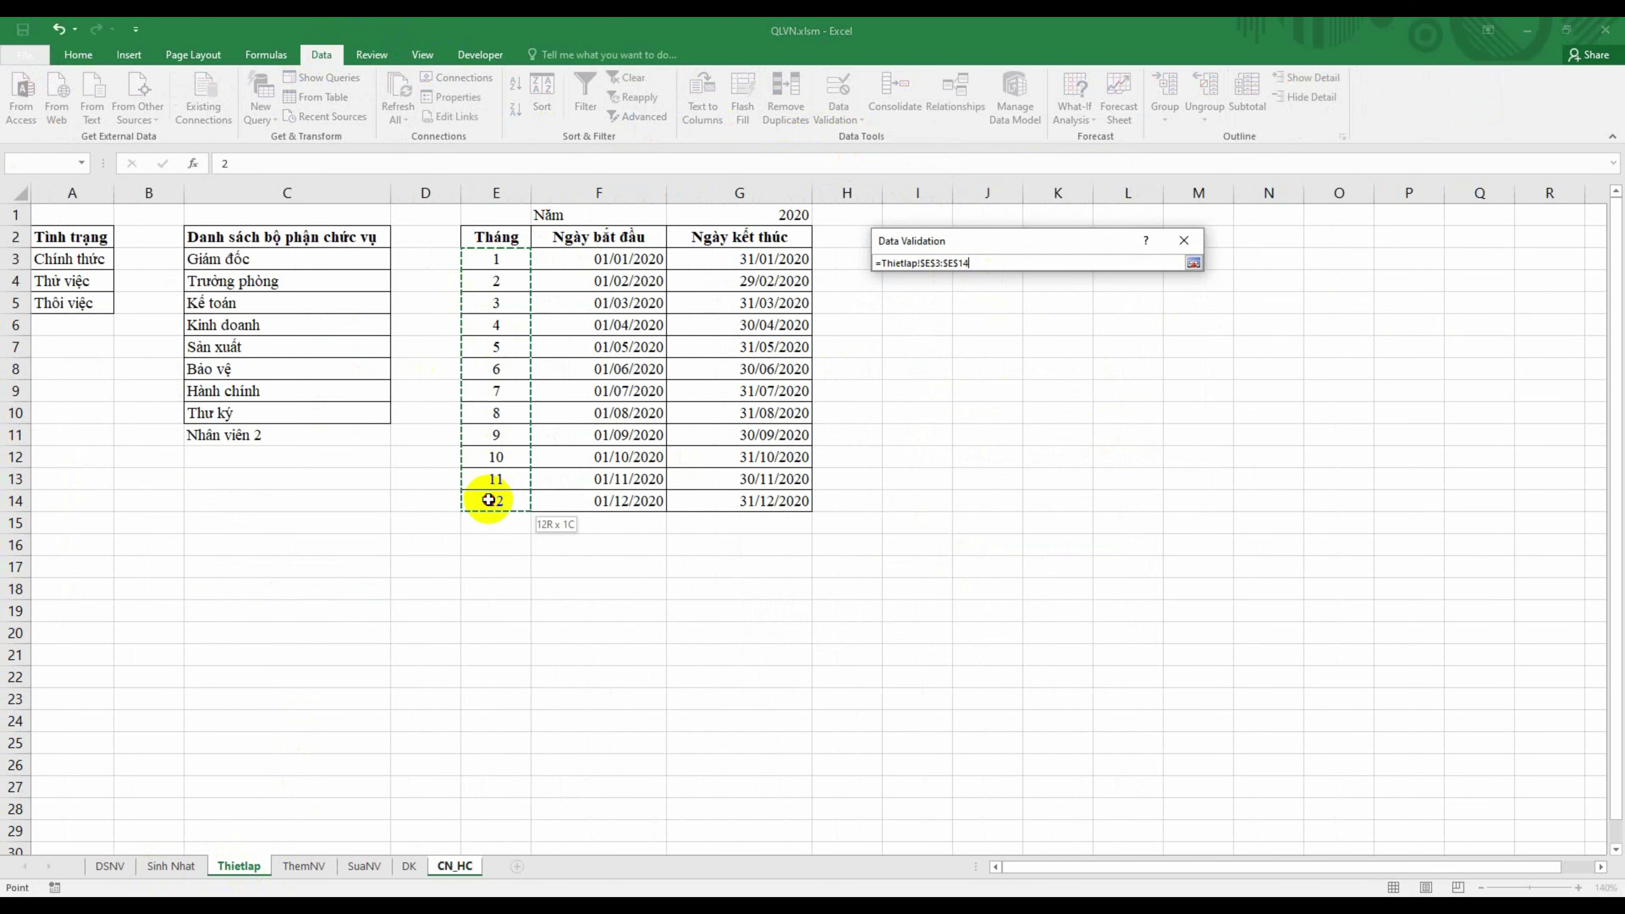
{"action": "key", "text": "Return"}
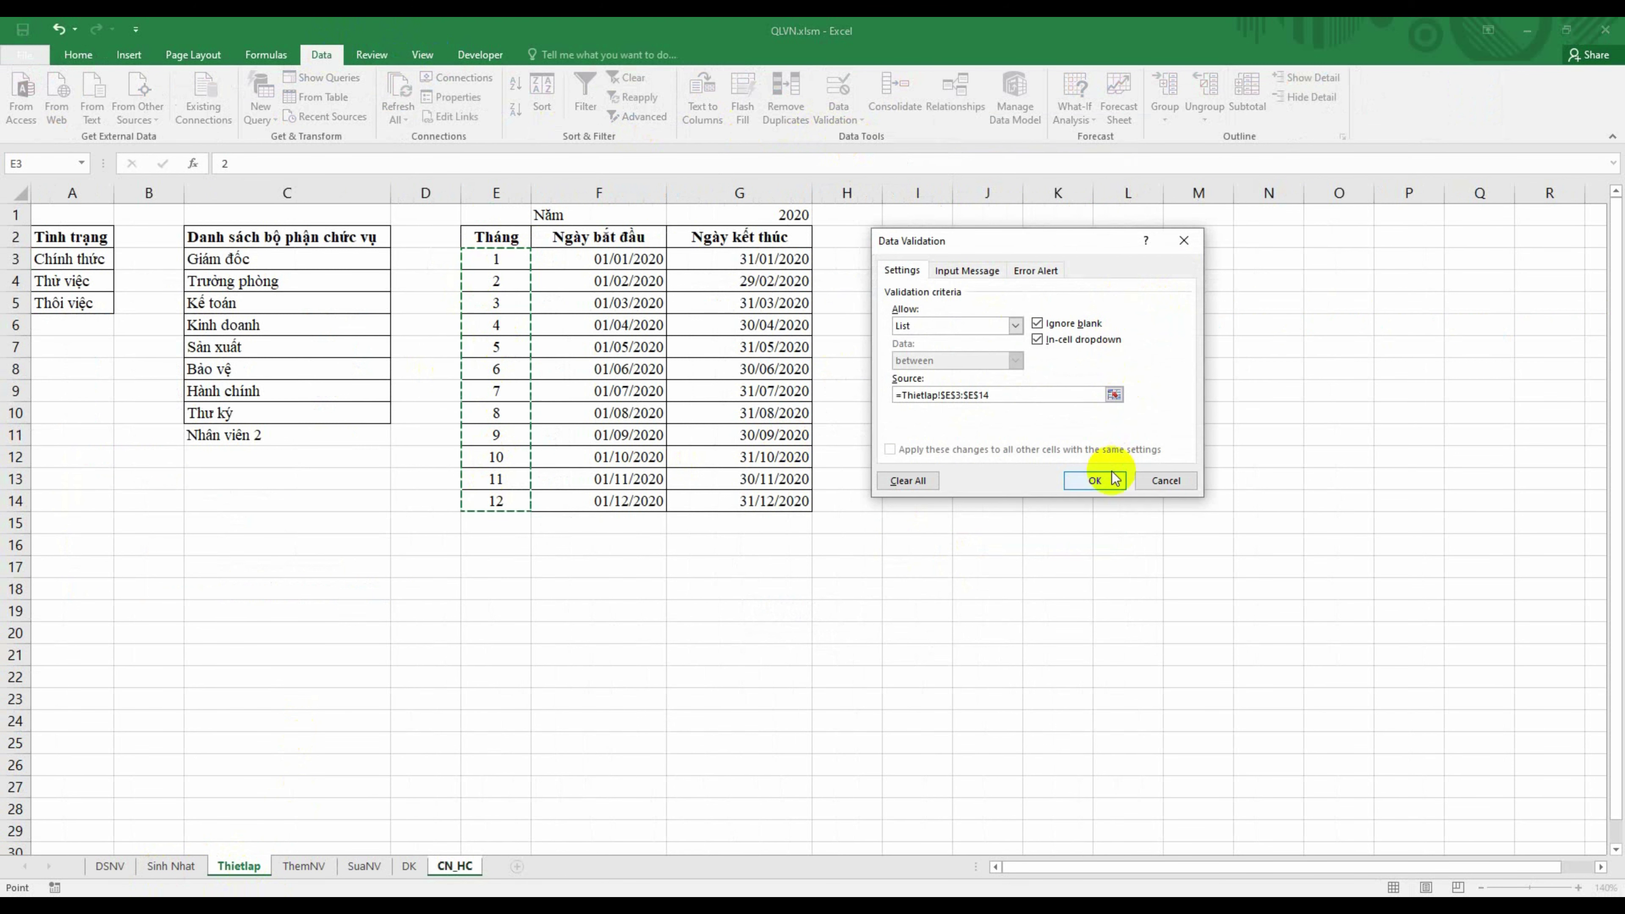
{"action": "left_click", "coordinate": [1094, 479]}
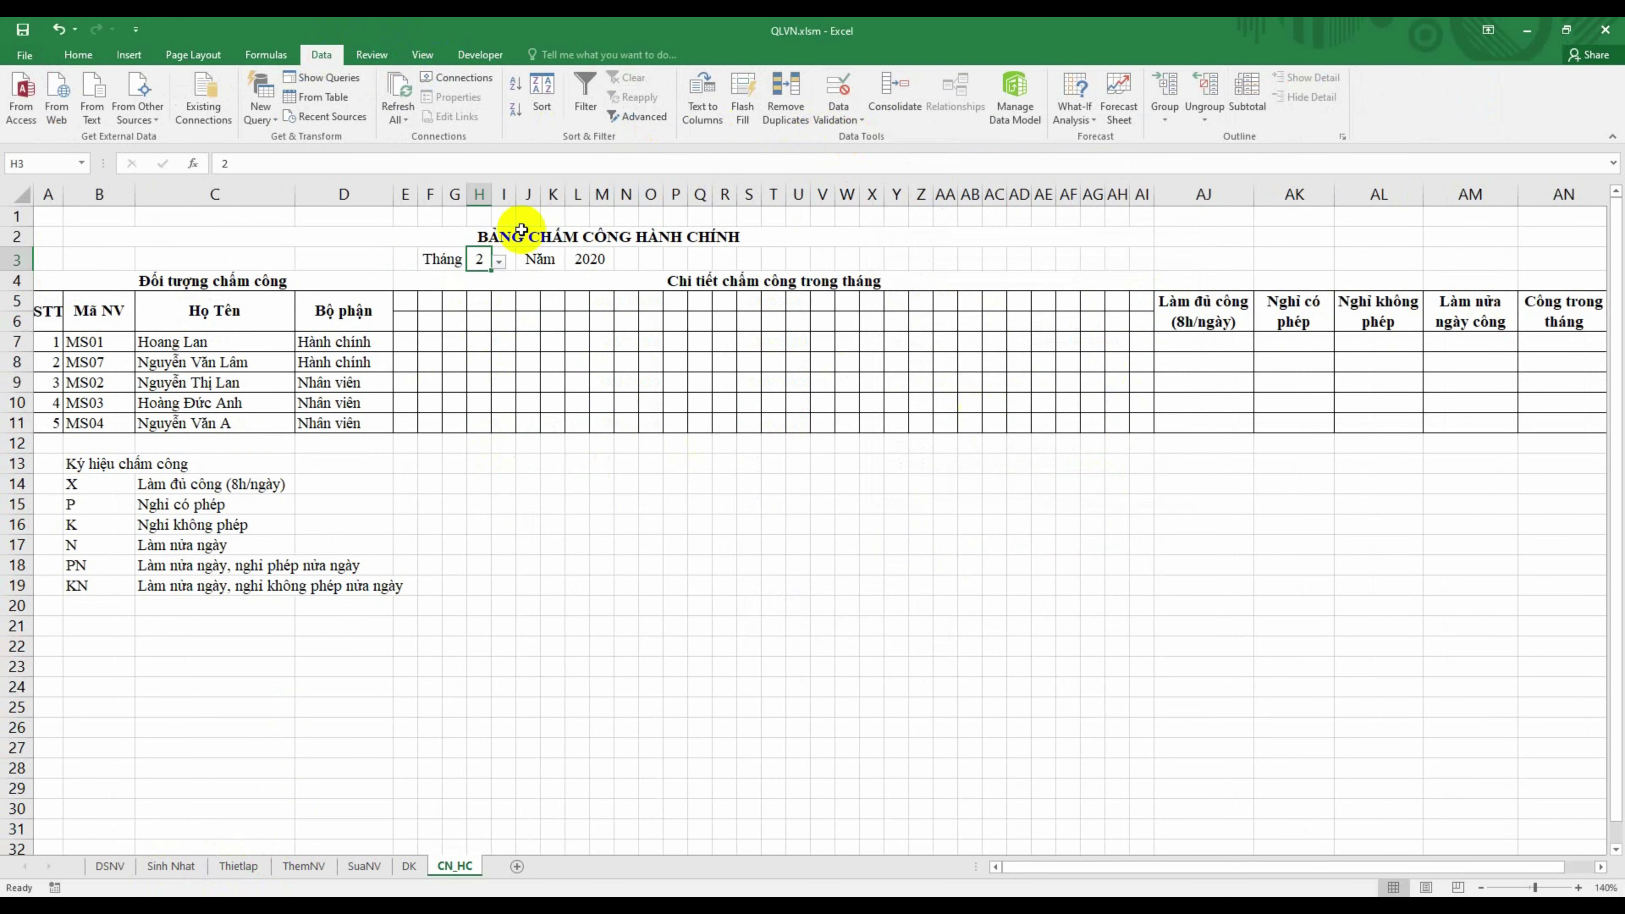
Step: Test the month dropdown, then link year cell L3 to =Thietlap!G1
{"action": "left_click", "coordinate": [493, 265]}
{"action": "left_click", "coordinate": [499, 261]}
{"action": "left_click", "coordinate": [481, 221]}
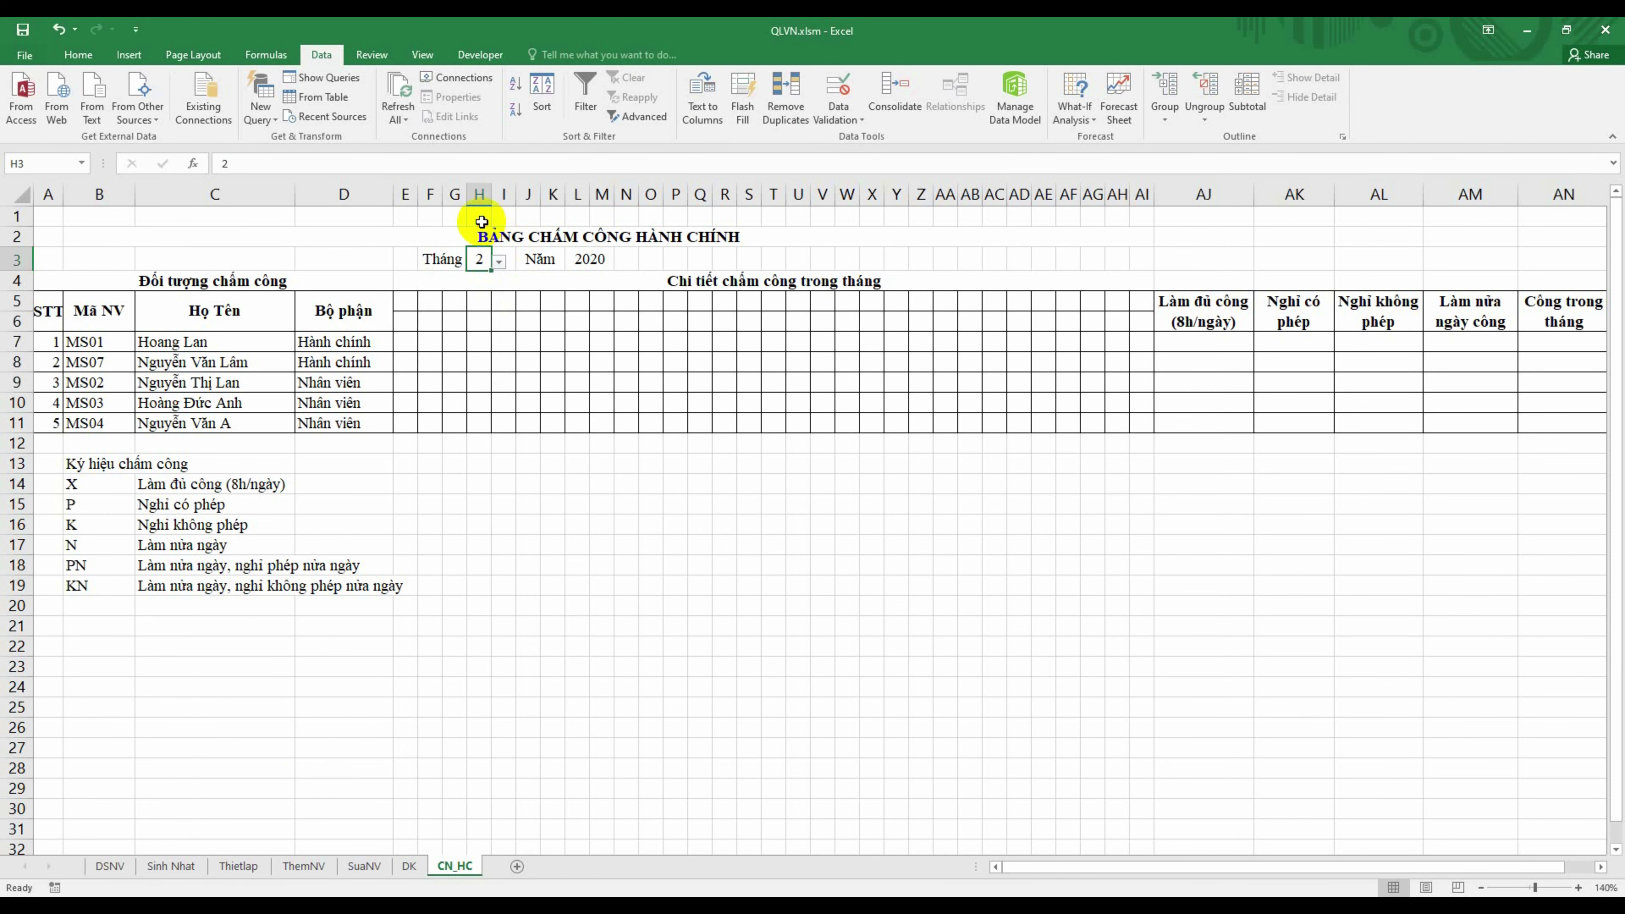
{"action": "left_click", "coordinate": [592, 260]}
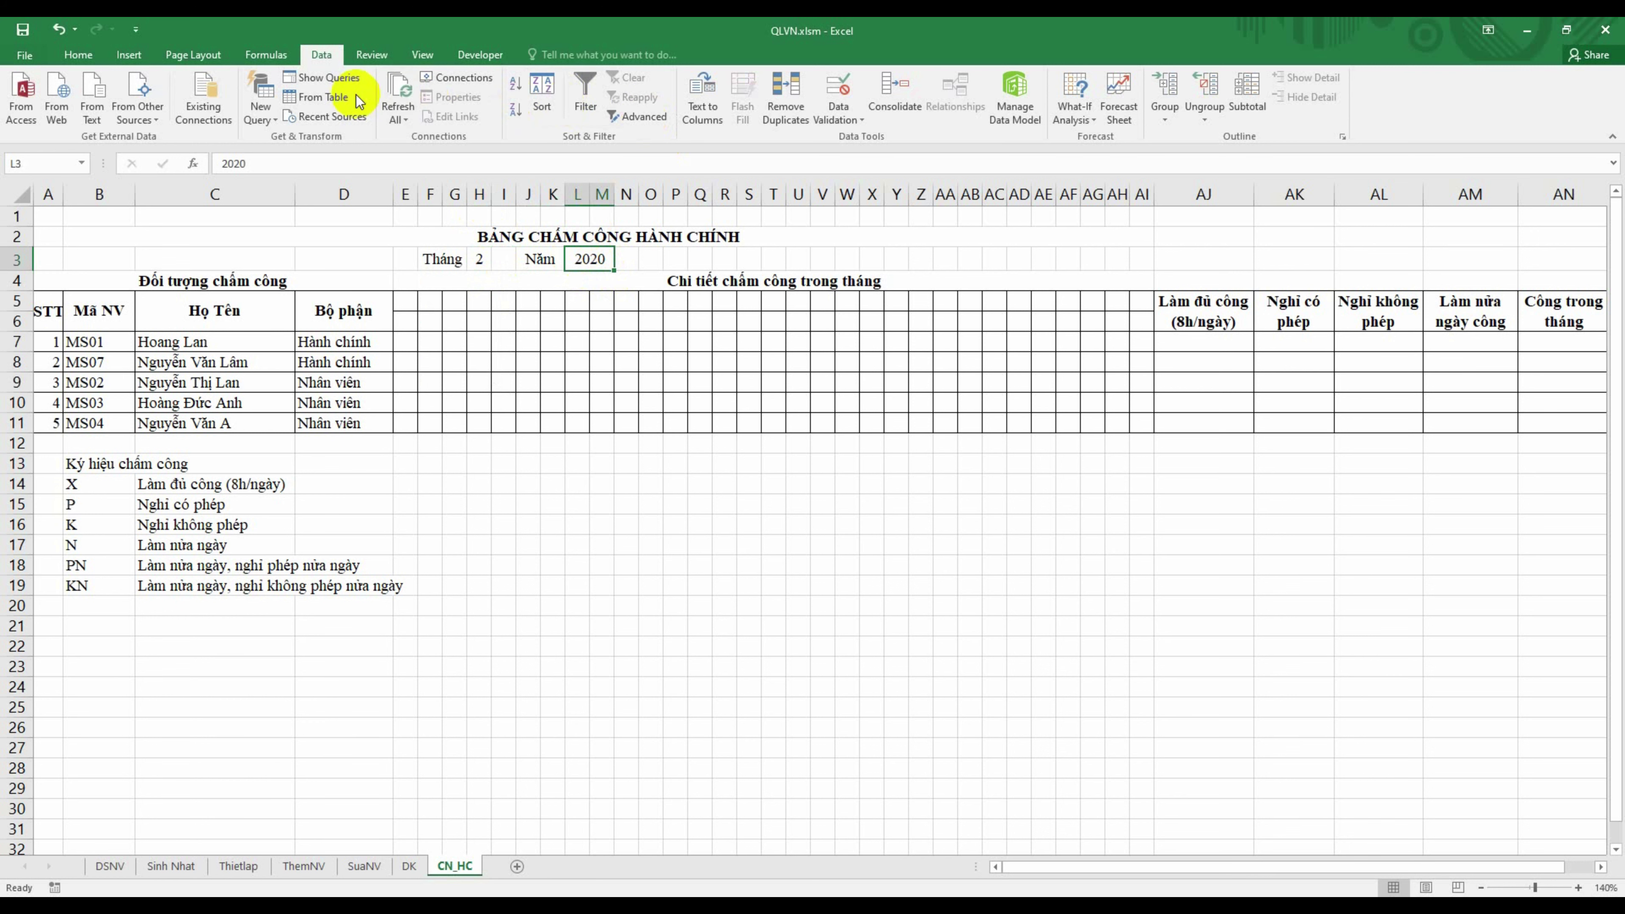
{"action": "type", "text": "="}
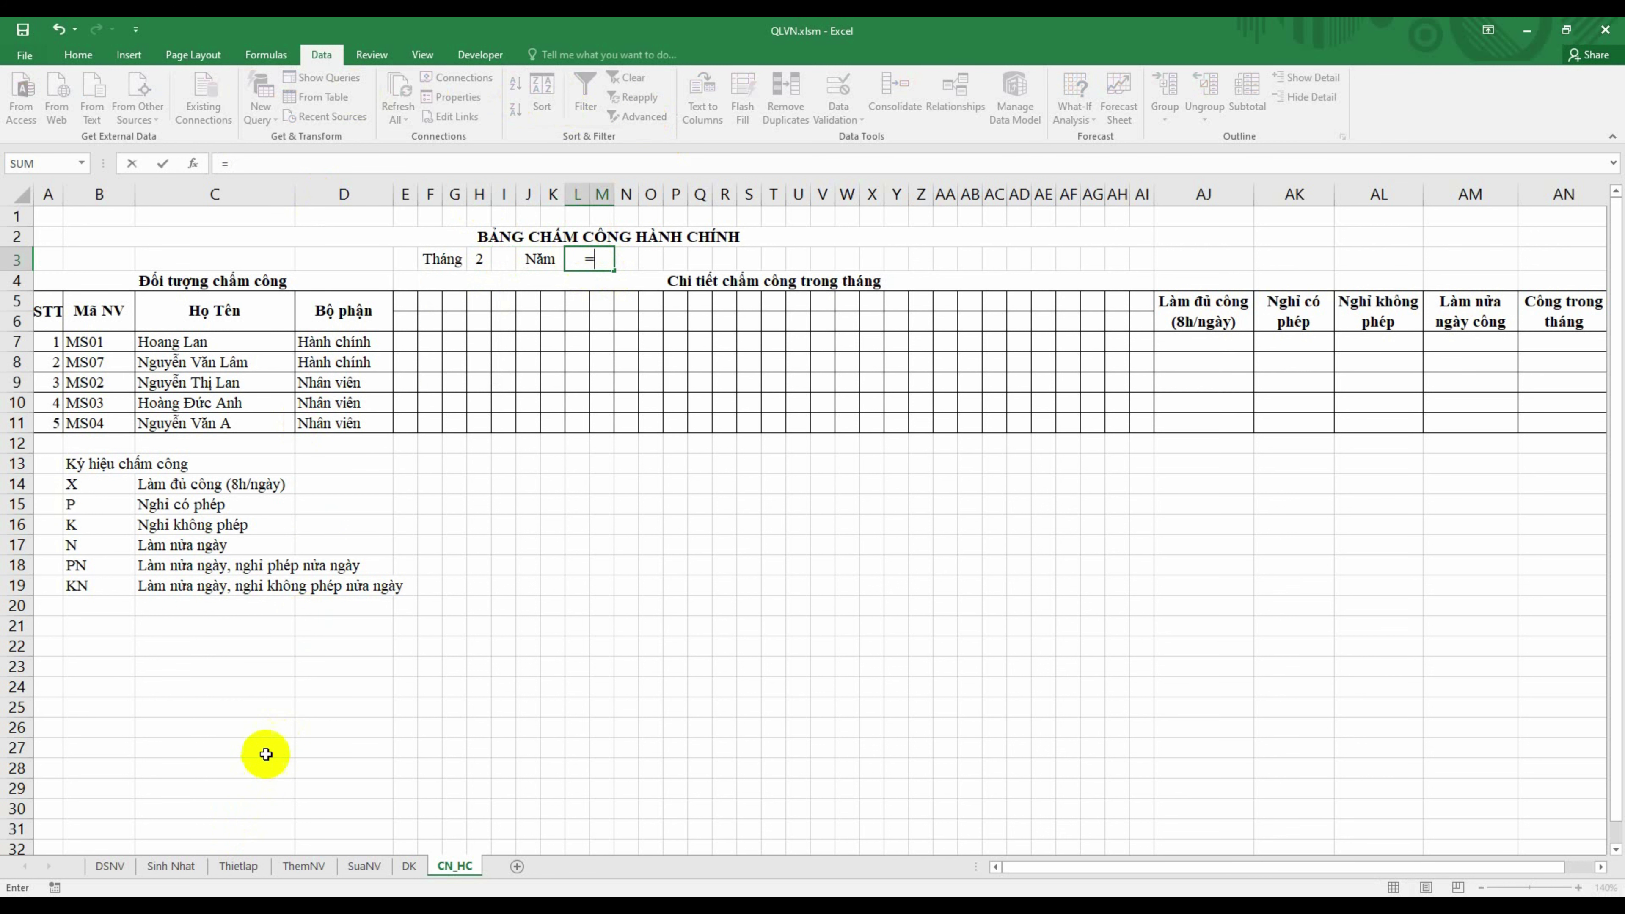
{"action": "left_click", "coordinate": [110, 866]}
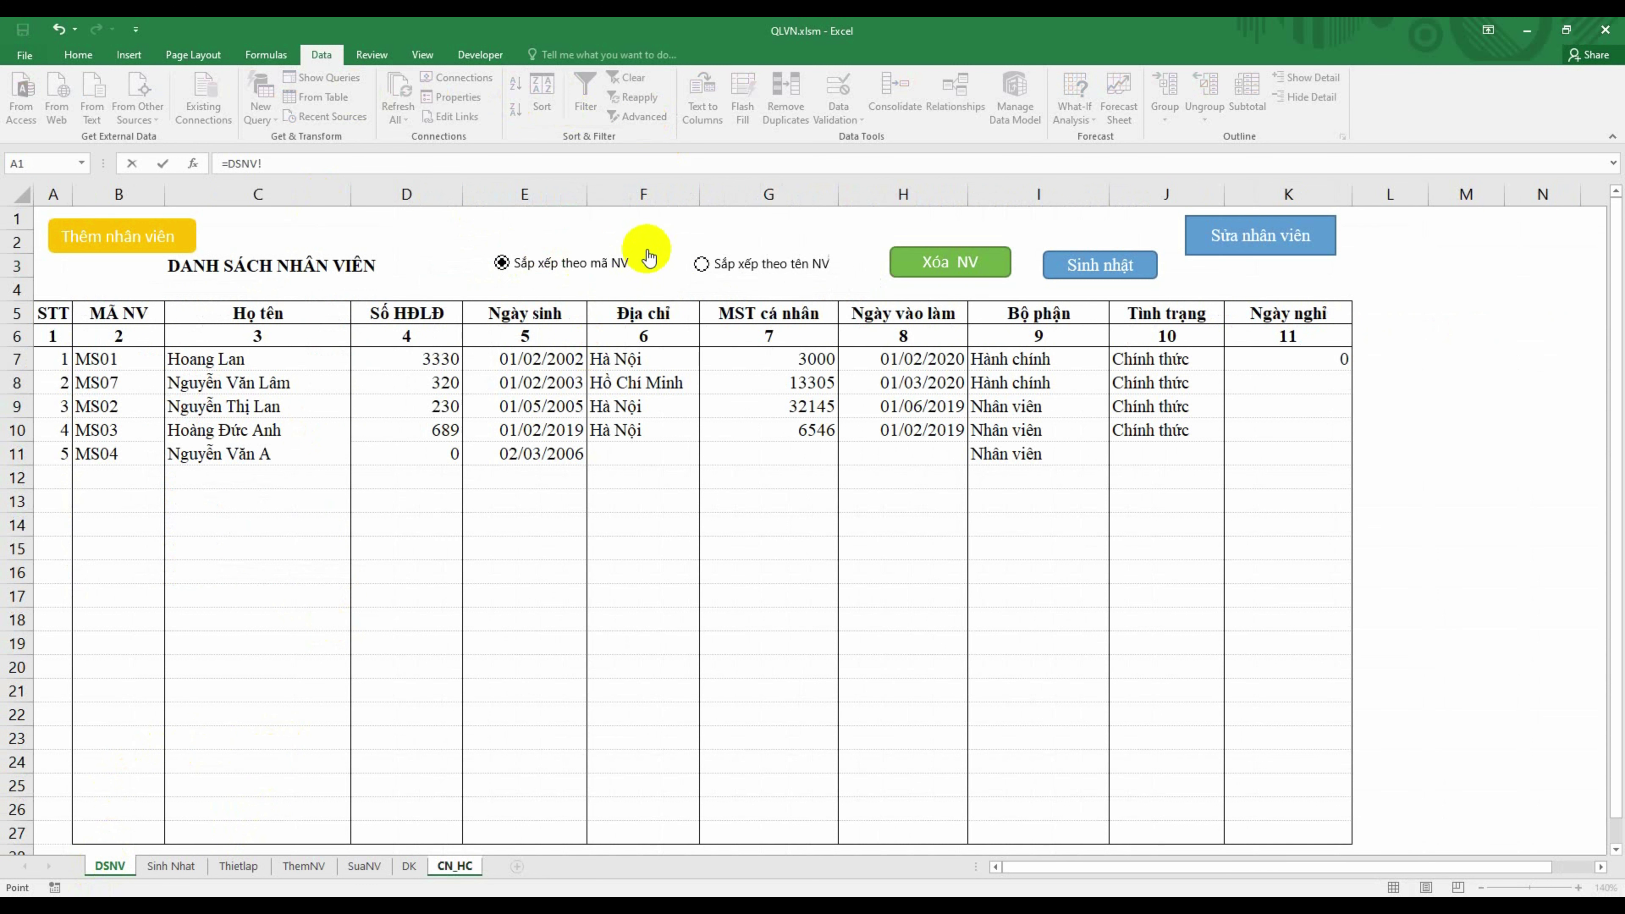
{"action": "left_click", "coordinate": [238, 865]}
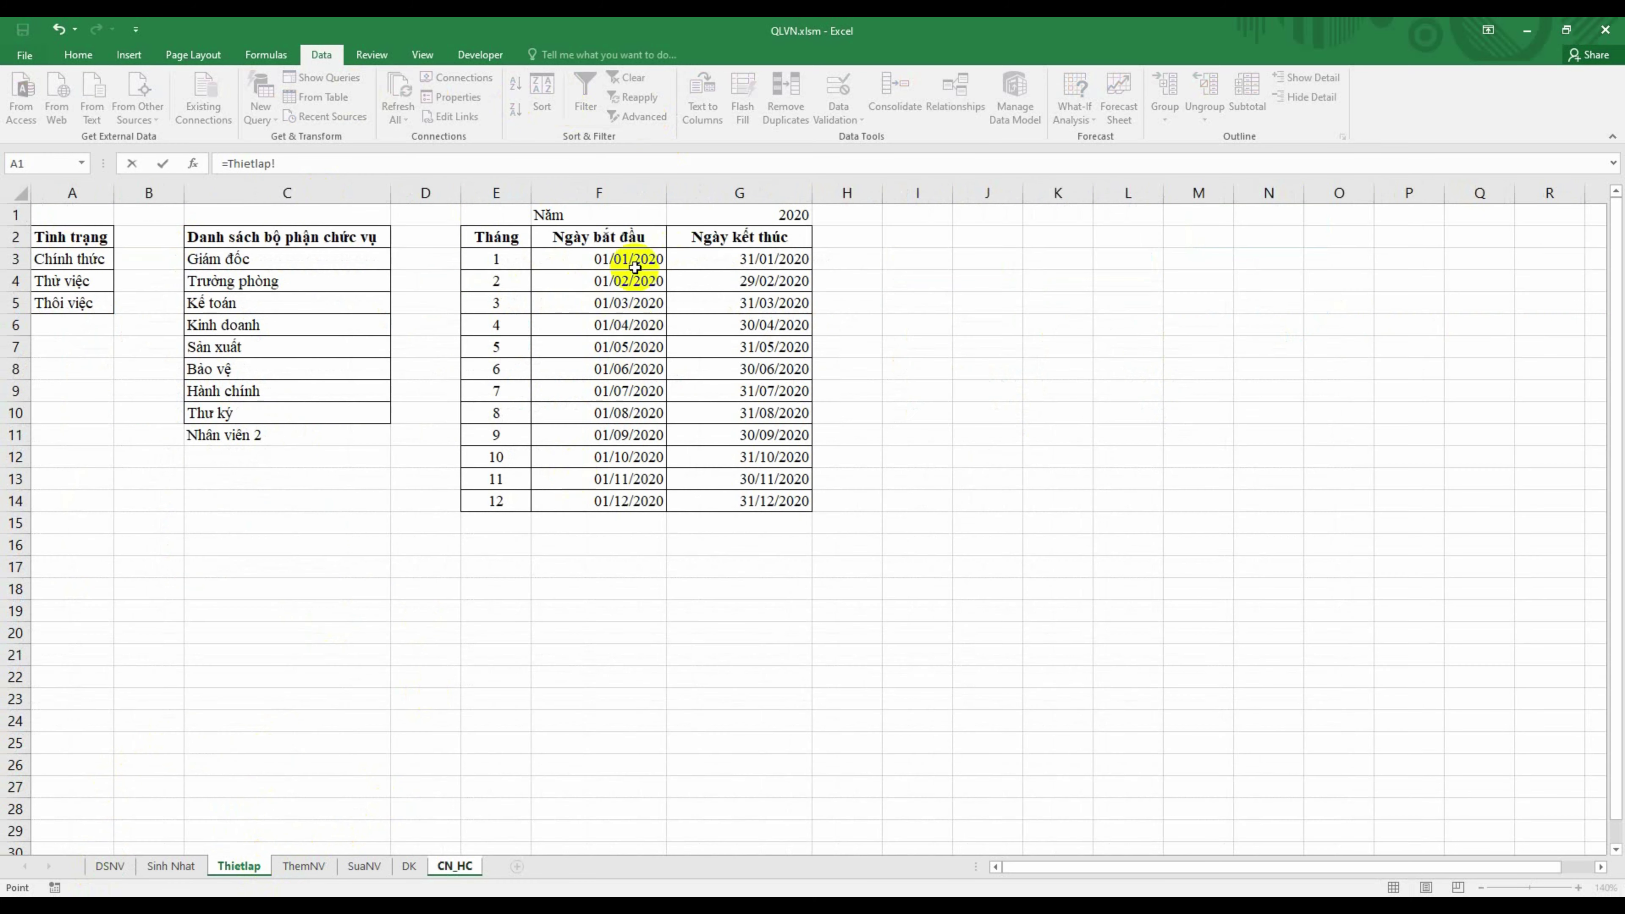
{"action": "left_click", "coordinate": [781, 215]}
{"action": "key", "text": "Return"}
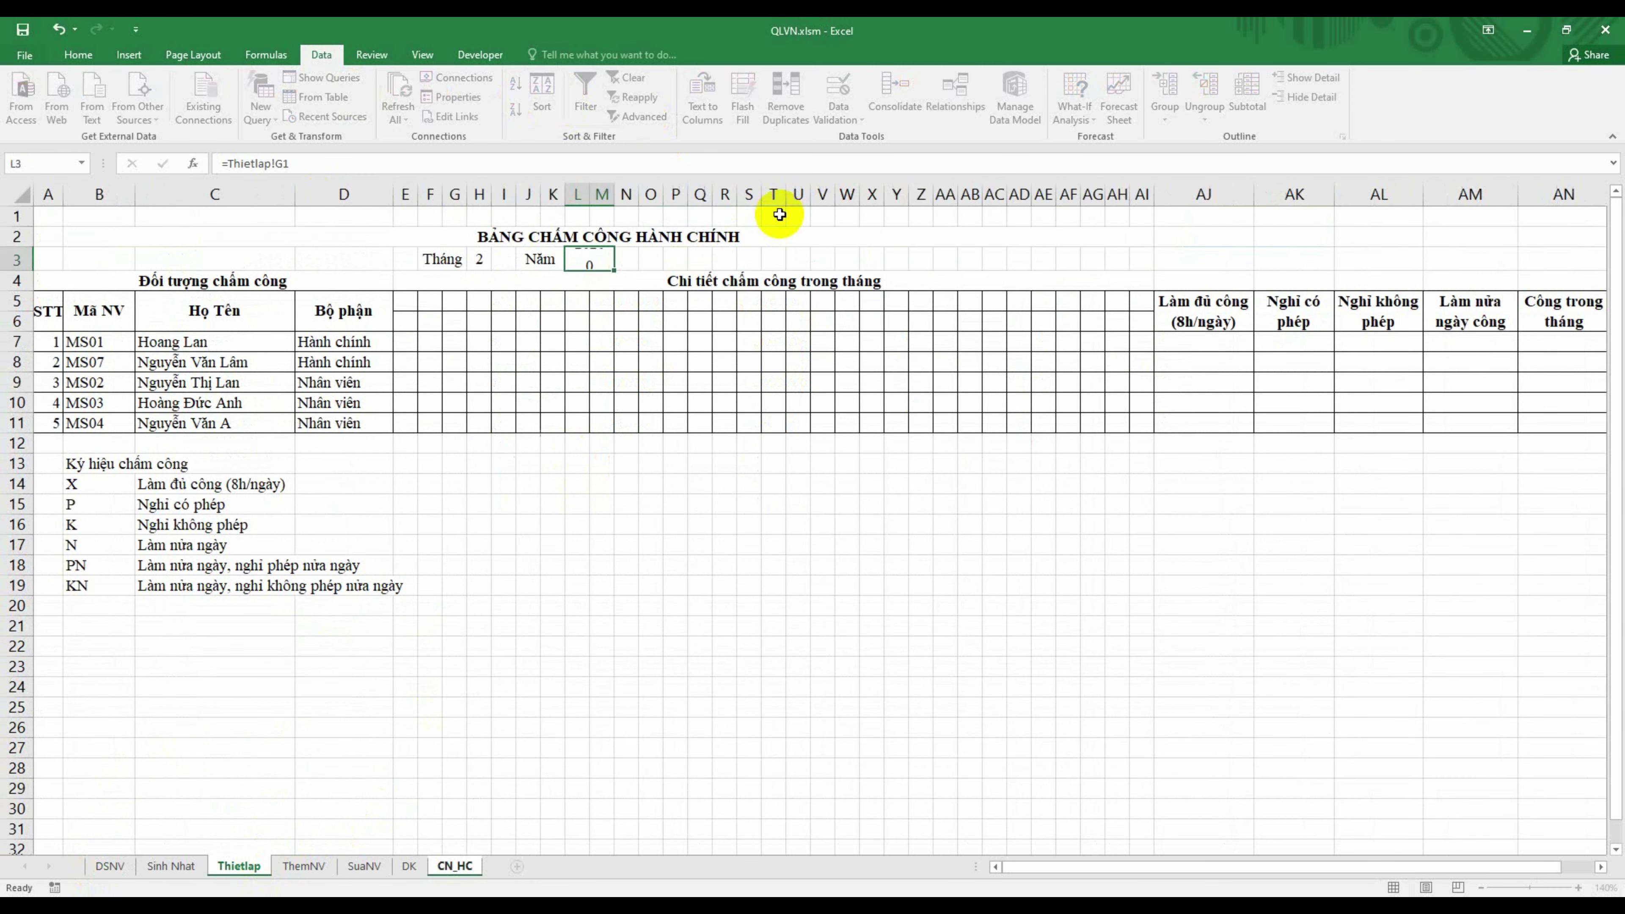
{"action": "left_click", "coordinate": [602, 254]}
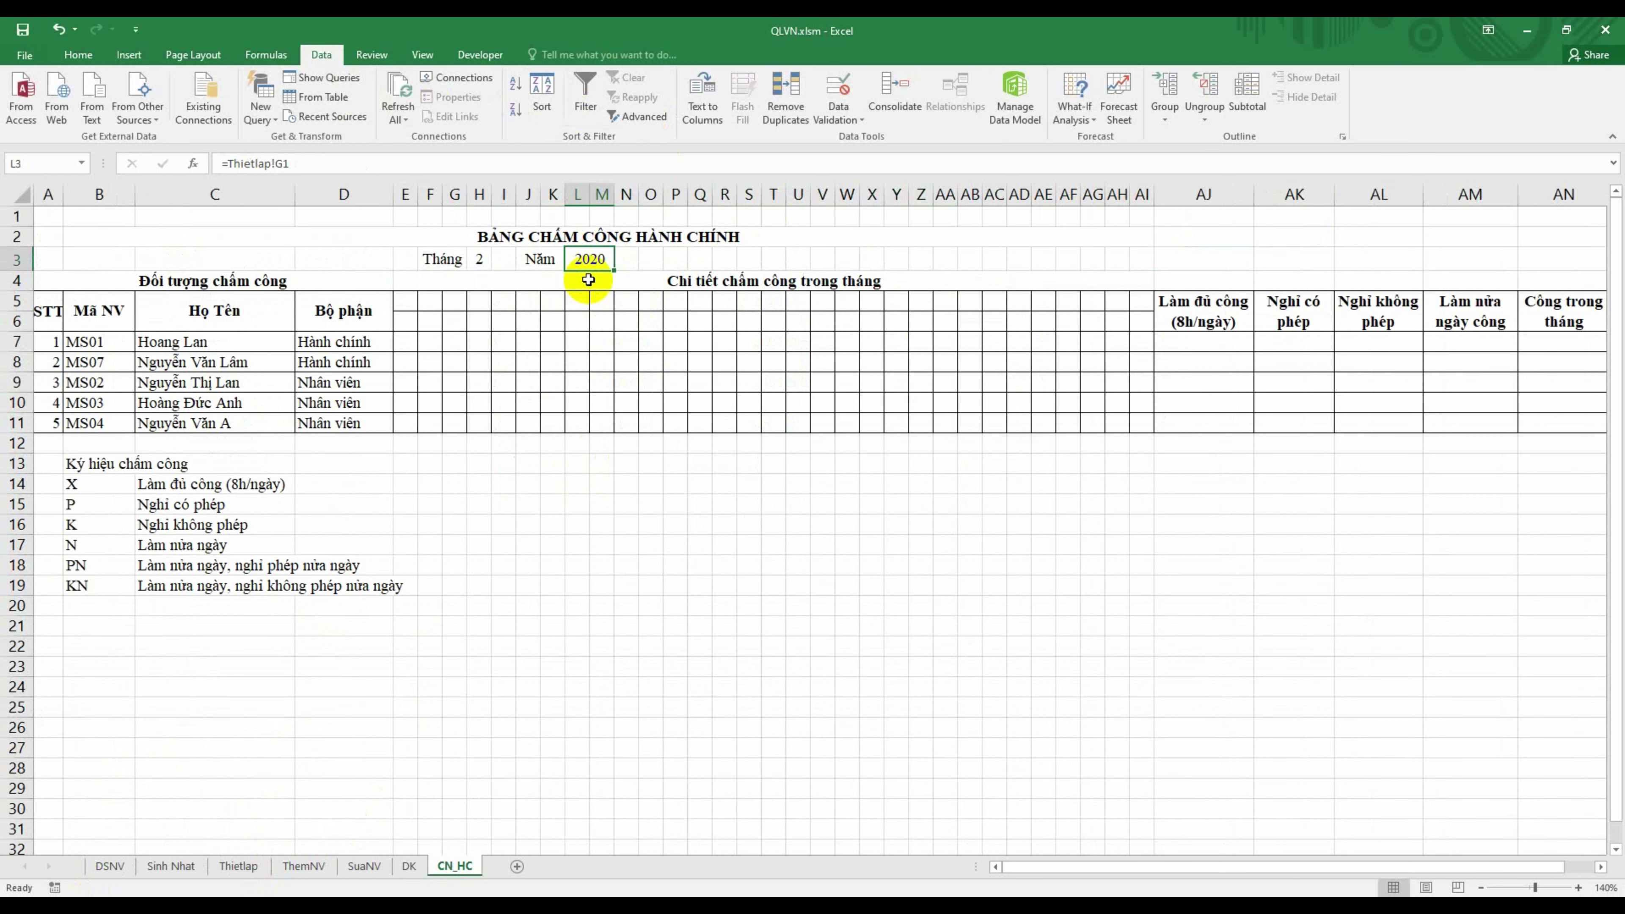
Step: Enter the label Năm in Thietlap cell I2 and return to CN_HC
{"action": "left_click", "coordinate": [238, 865]}
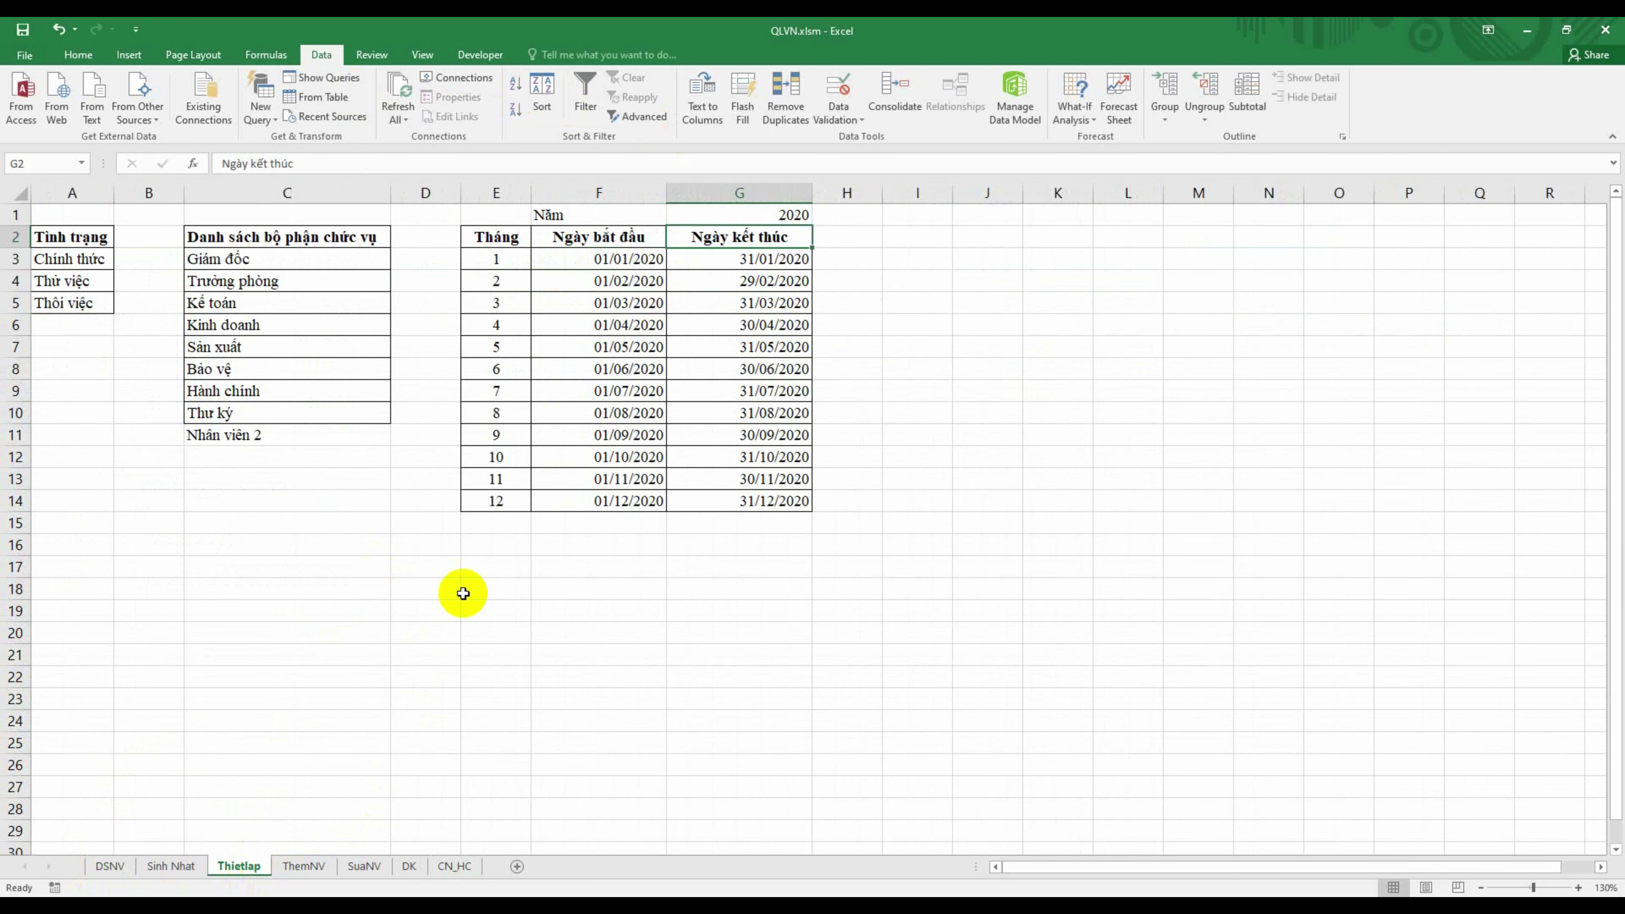
{"action": "left_click", "coordinate": [858, 235]}
{"action": "left_click", "coordinate": [914, 238]}
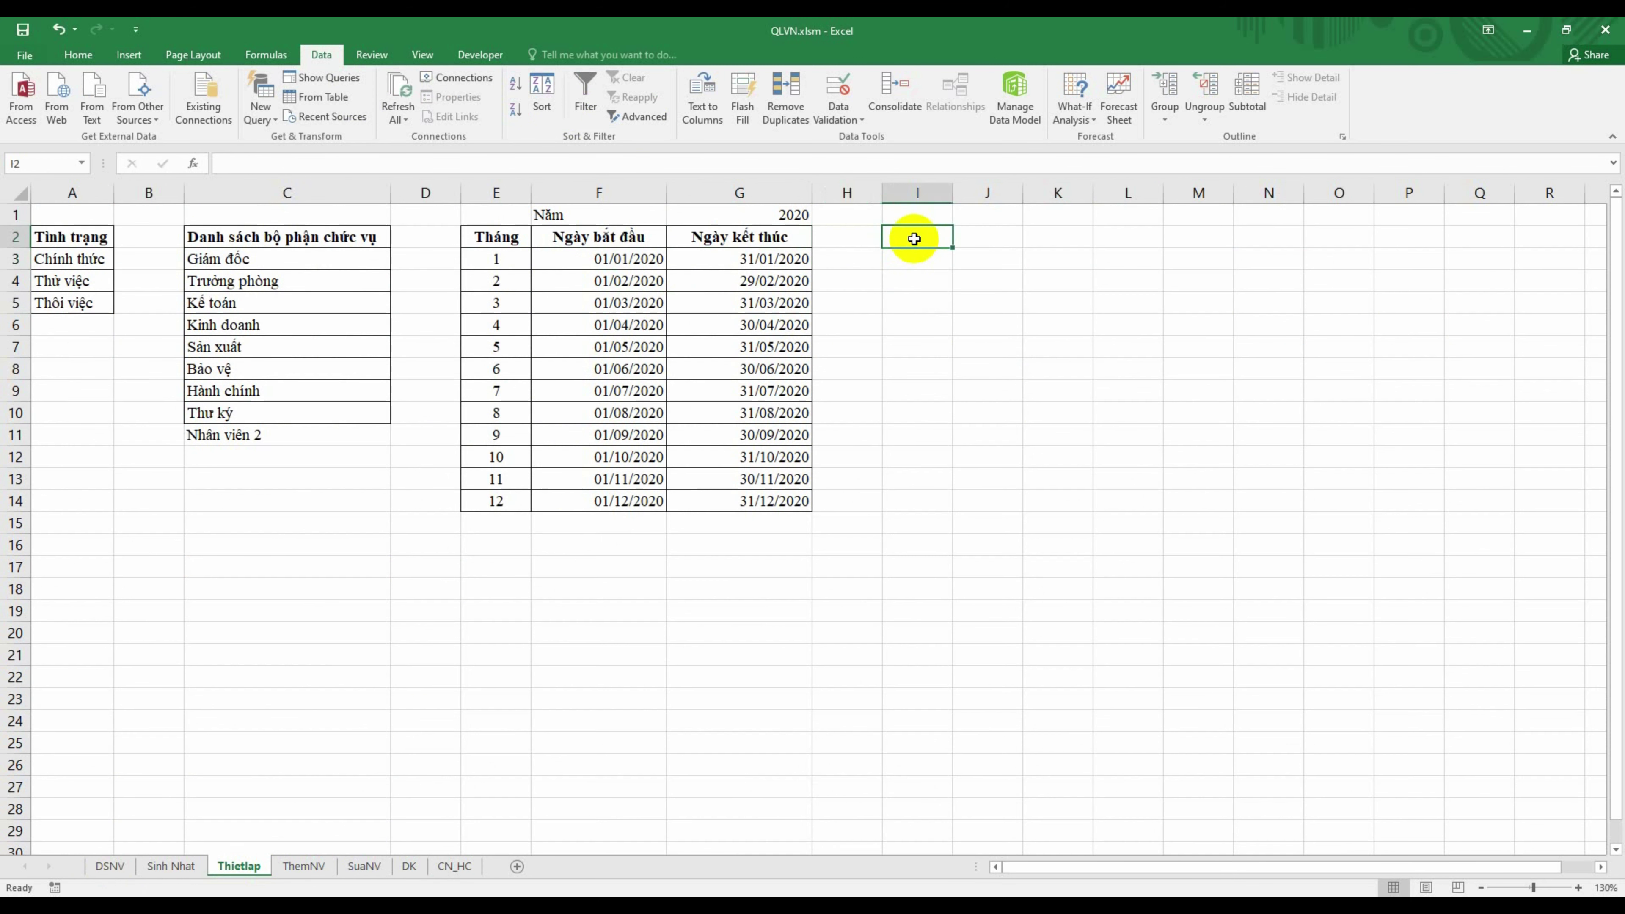
{"action": "type", "text": "Năm"}
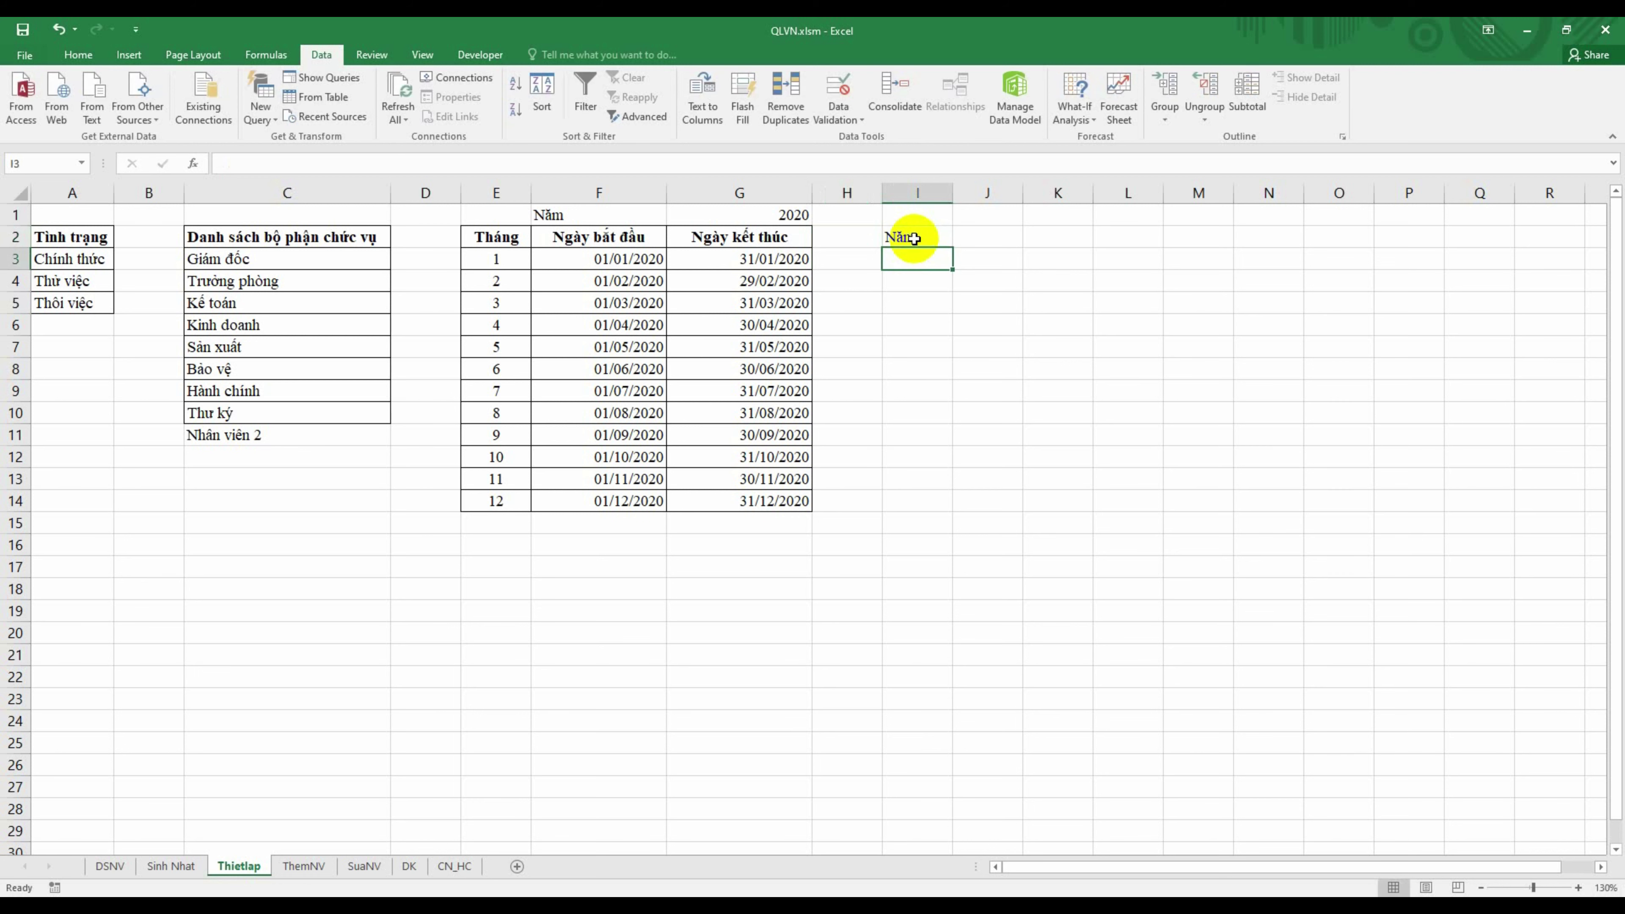
{"action": "key", "text": "Tab"}
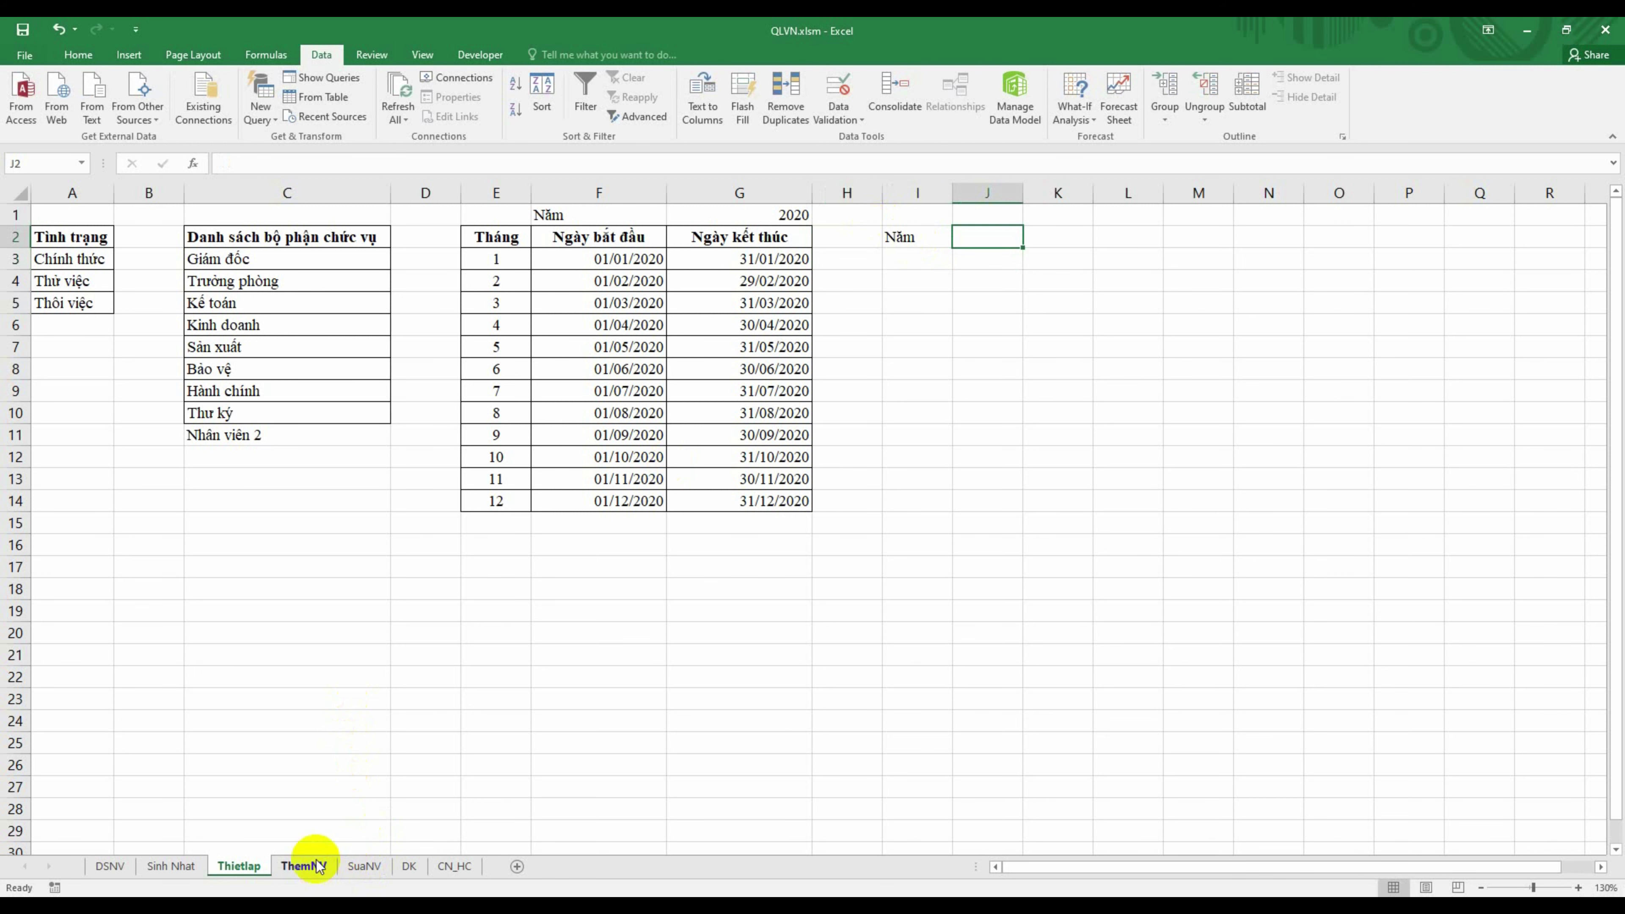
{"action": "left_click", "coordinate": [443, 866]}
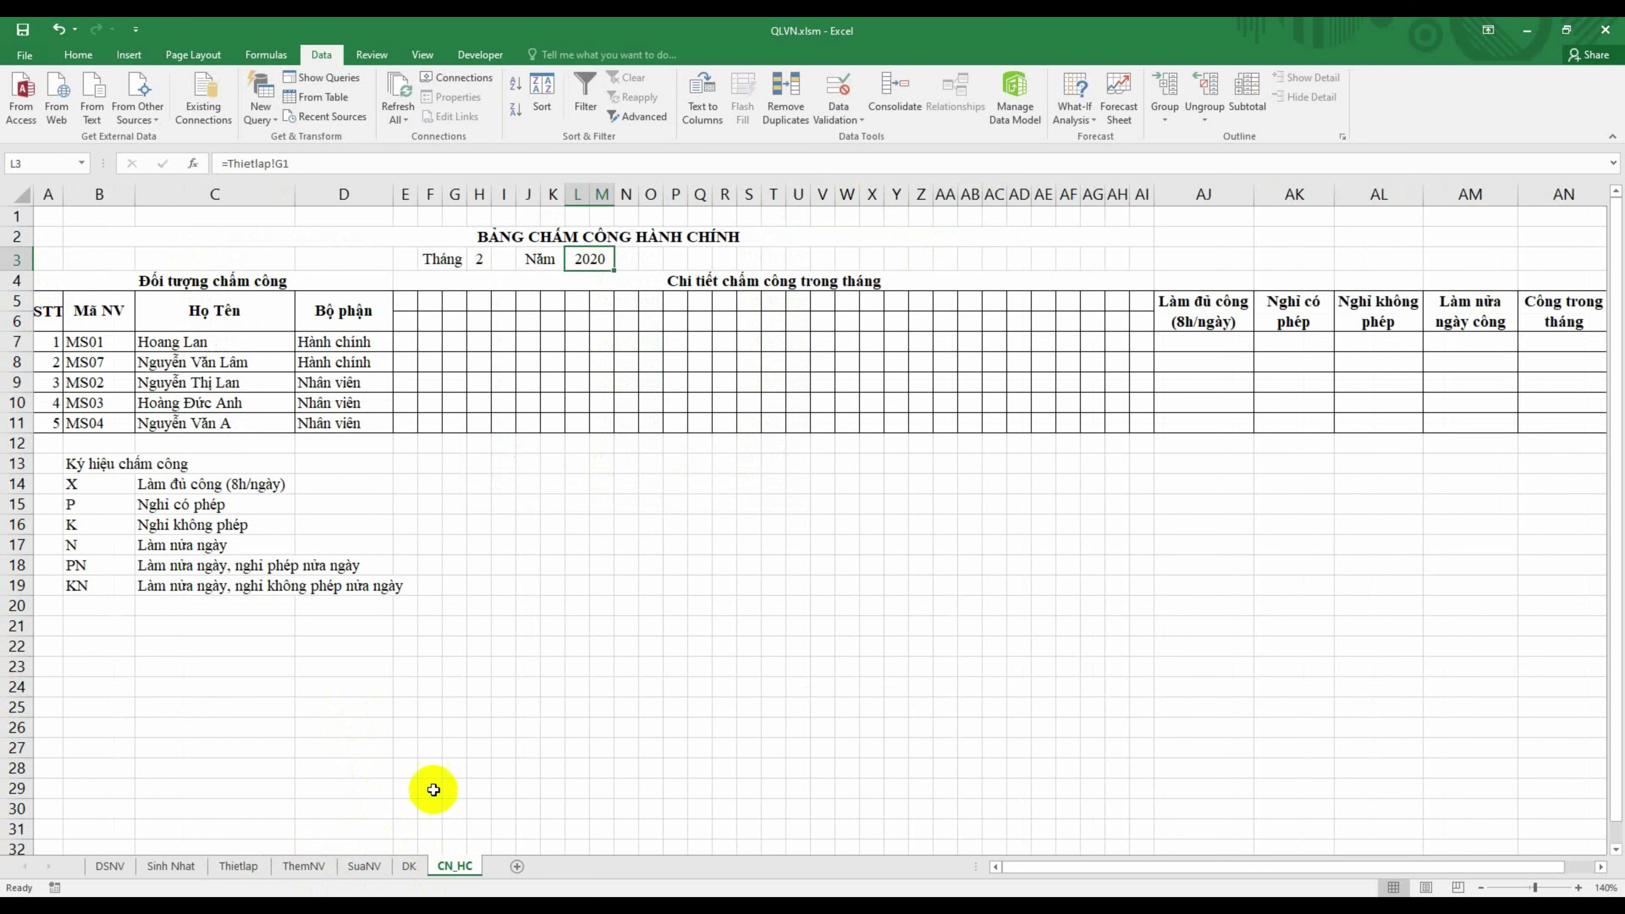
Step: Outline the day-header row and daily attendance grid starting from E5
{"action": "left_click", "coordinate": [406, 299]}
{"action": "left_click_drag", "start_coordinate": [407, 299], "coordinate": [1135, 371]}
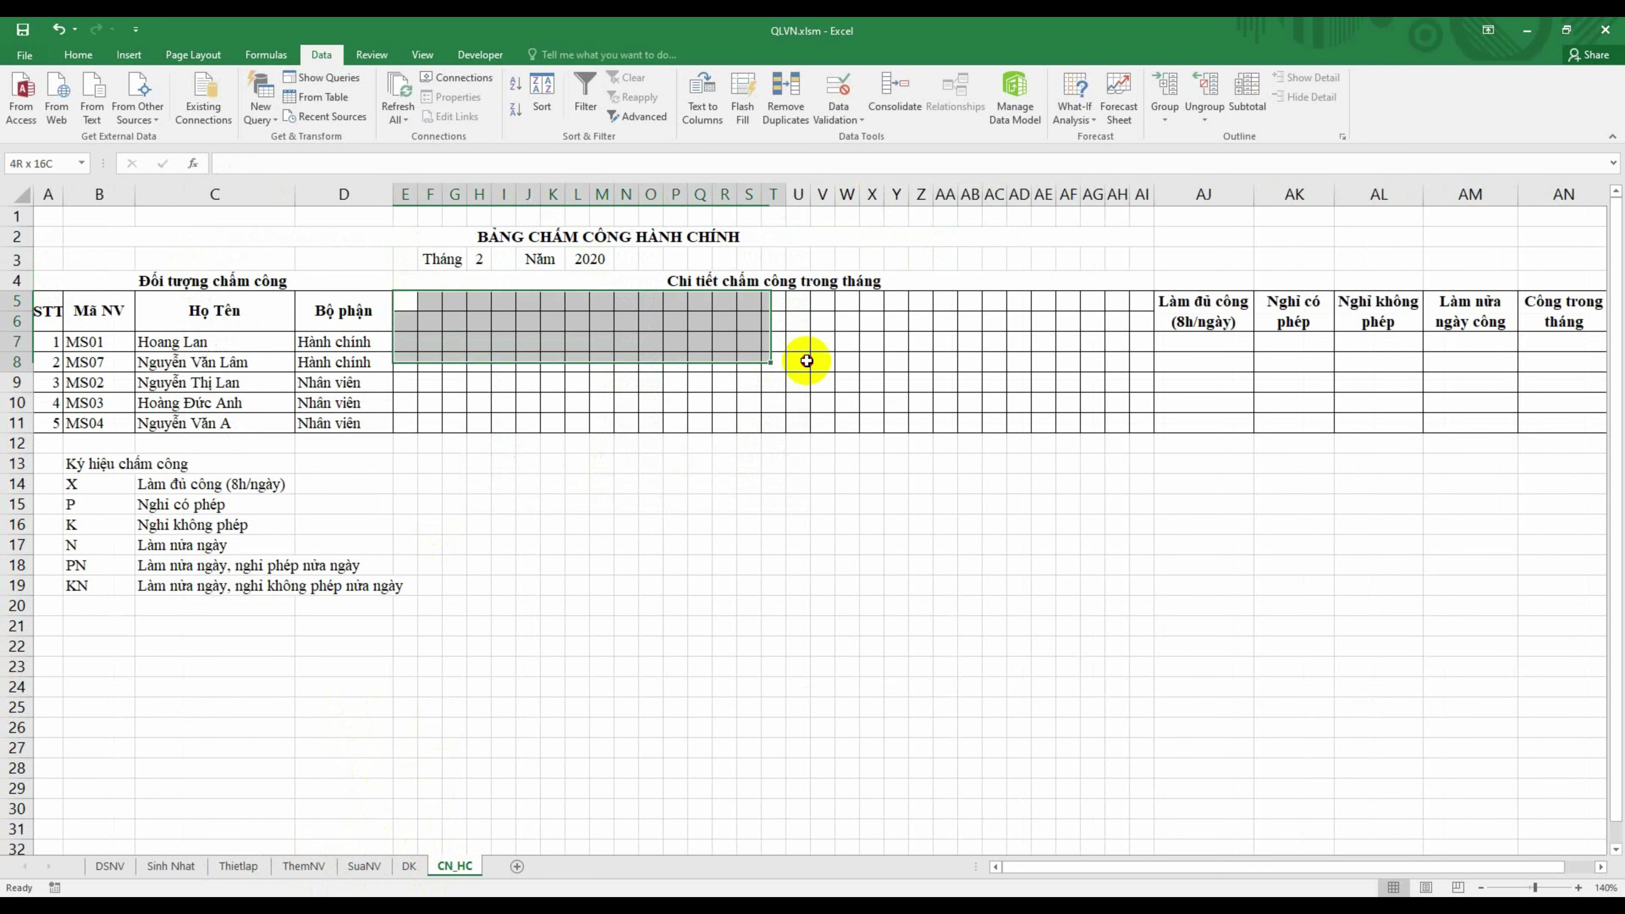
{"action": "left_click", "coordinate": [1067, 439]}
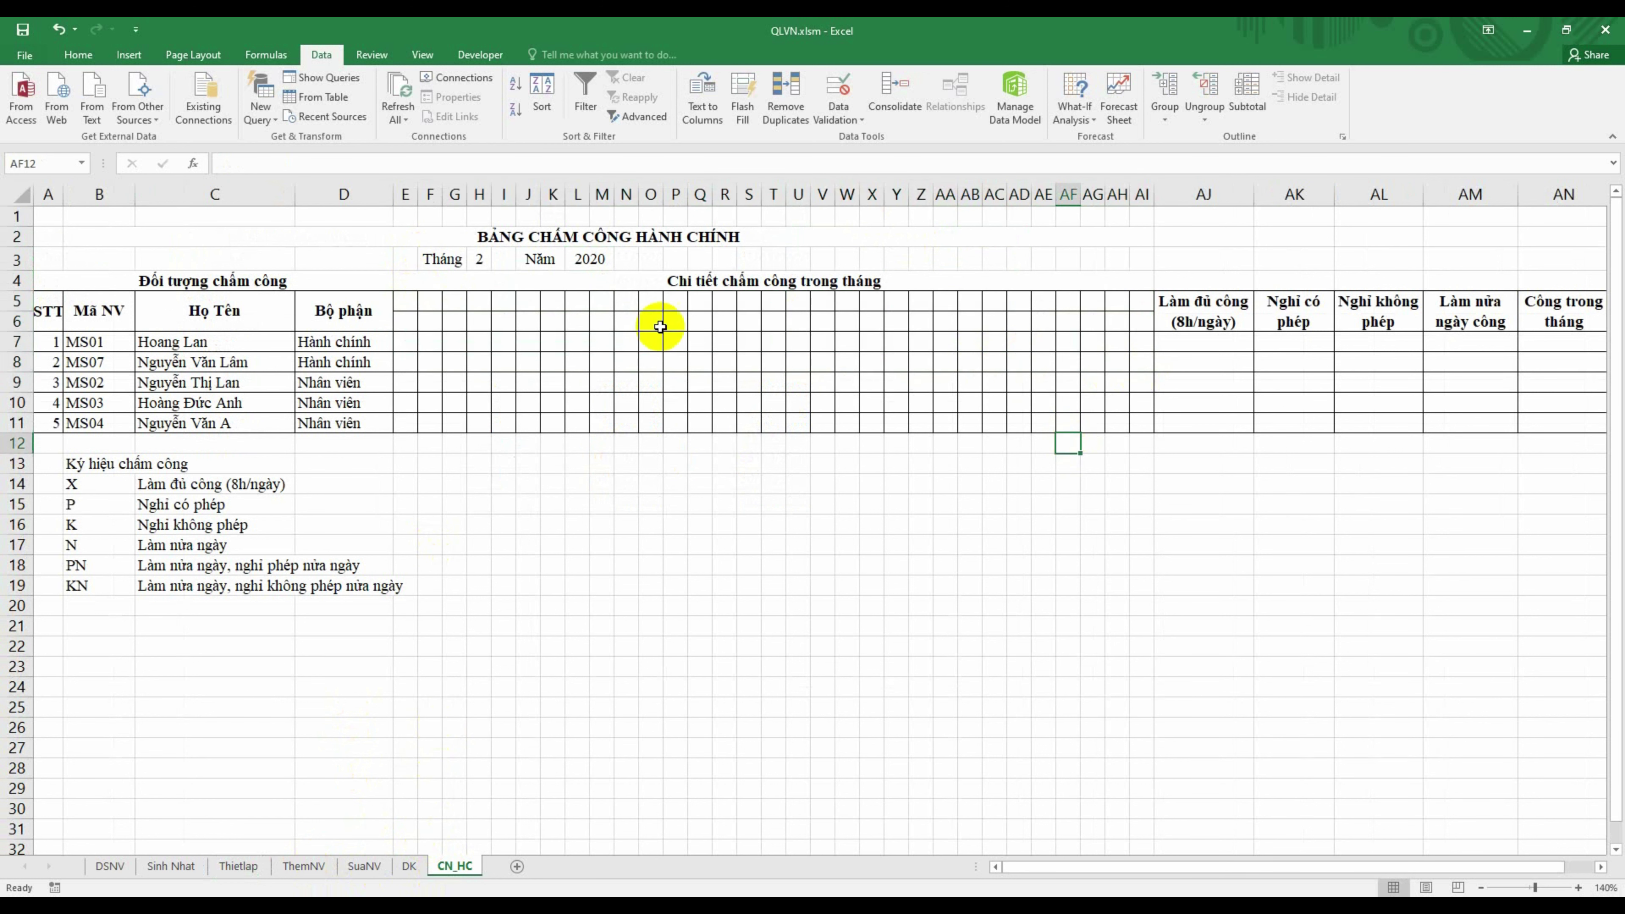
{"action": "left_click", "coordinate": [409, 301]}
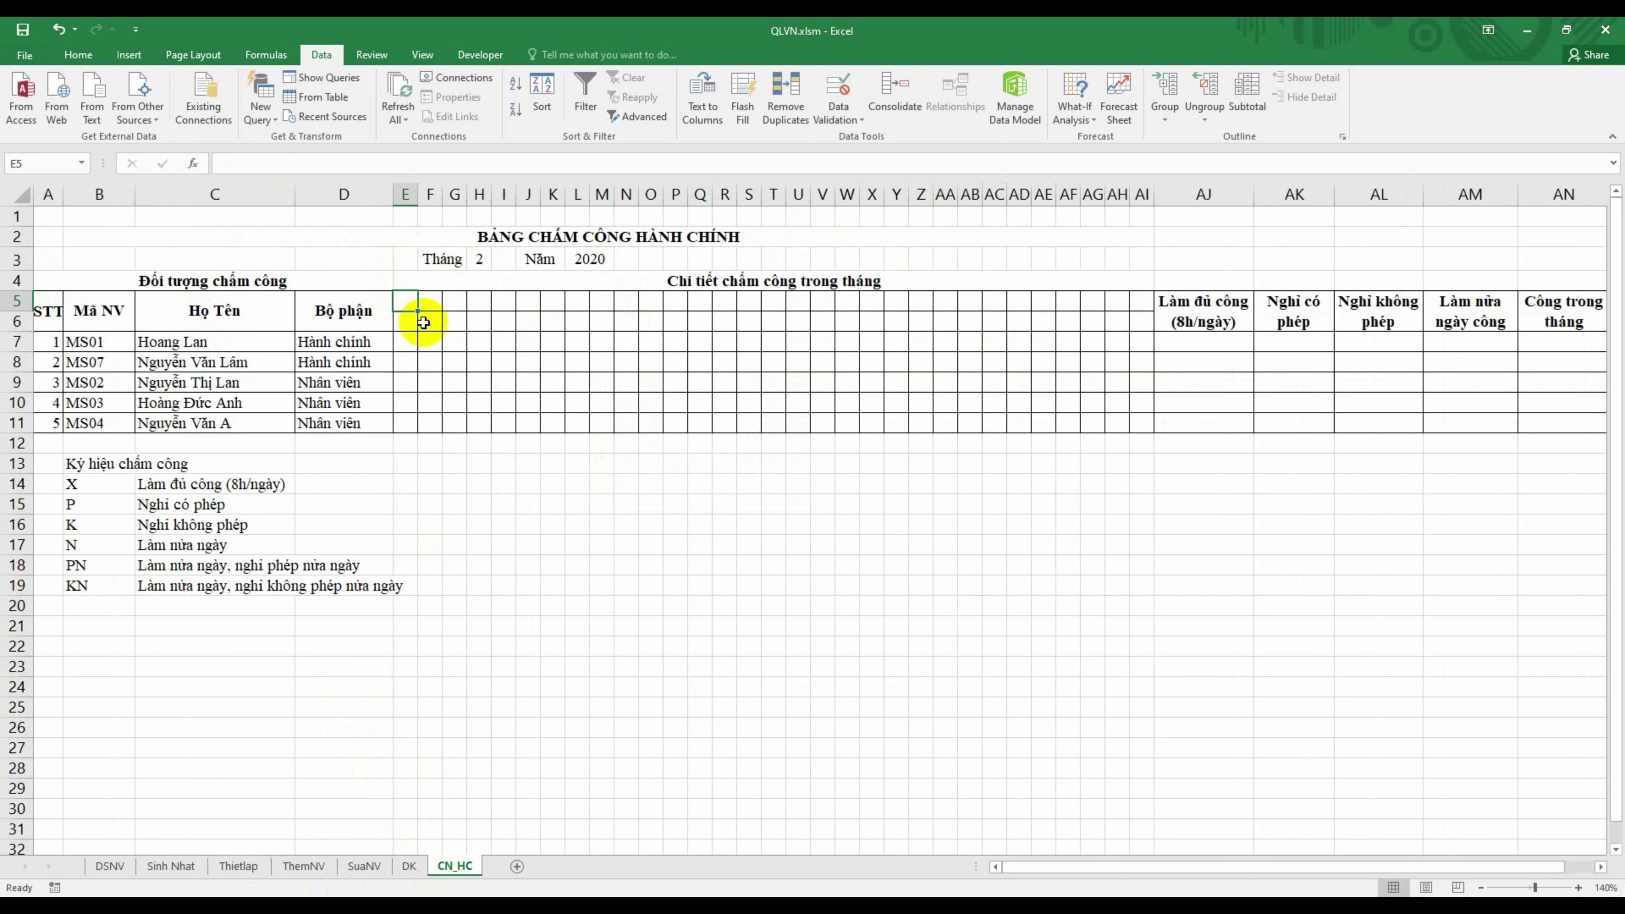
{"action": "left_click", "coordinate": [1140, 303], "text": "shift"}
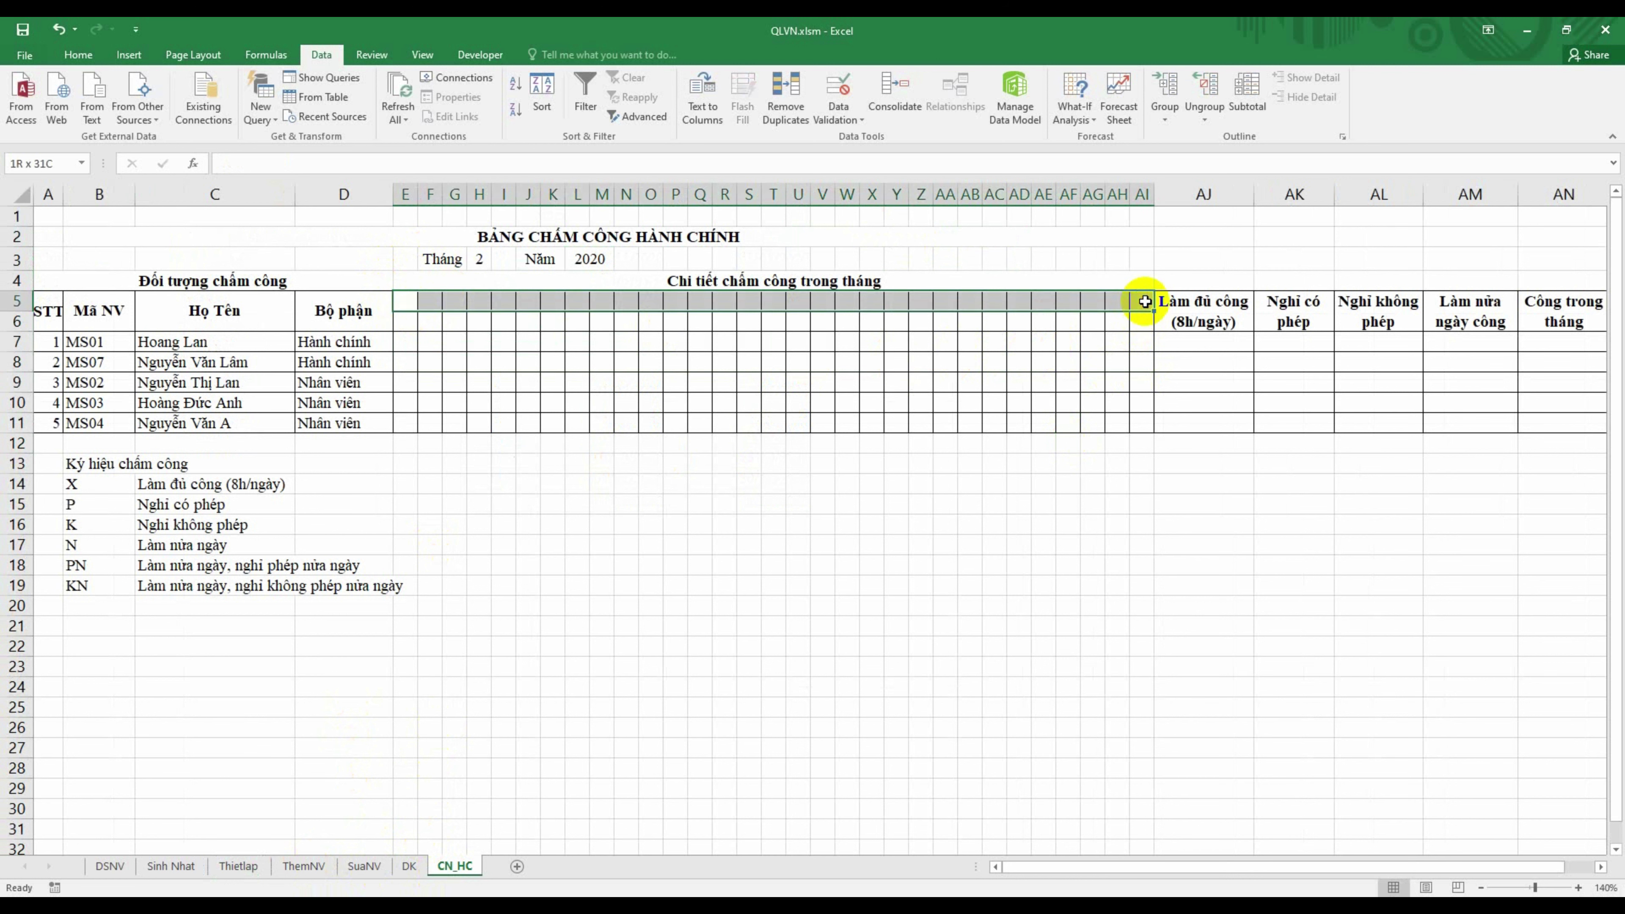
{"action": "left_click", "coordinate": [844, 423]}
{"action": "left_click", "coordinate": [396, 302]}
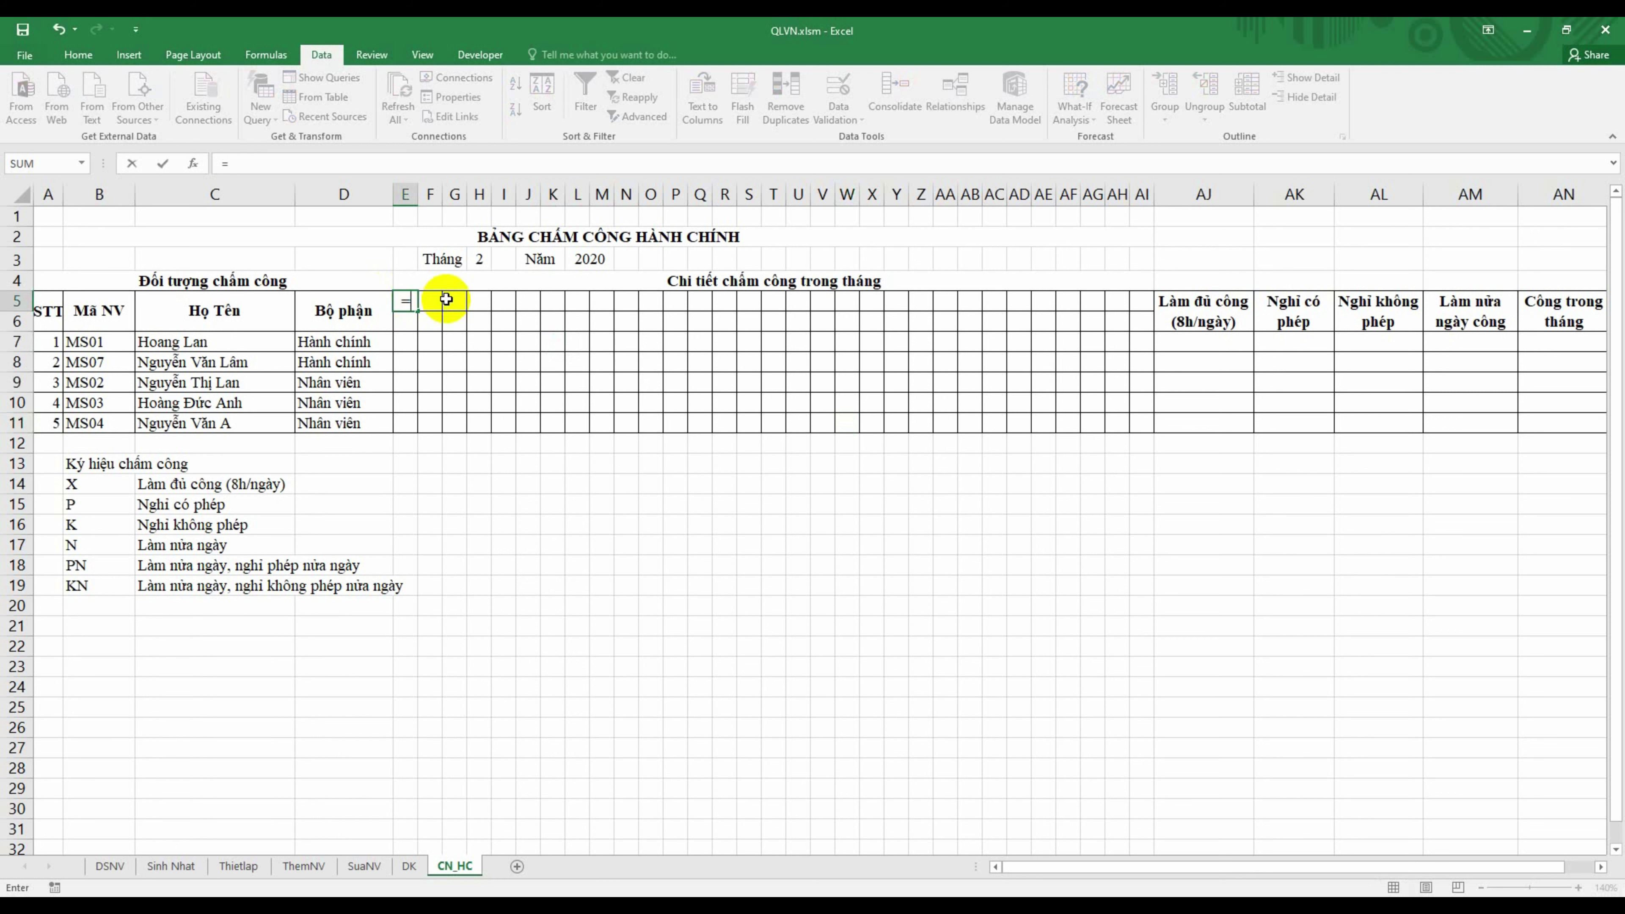
Step: Enter =DATE($L$3,$H$3,1) in E5 and start F5's formula referencing E5
{"action": "type", "text": "=da"}
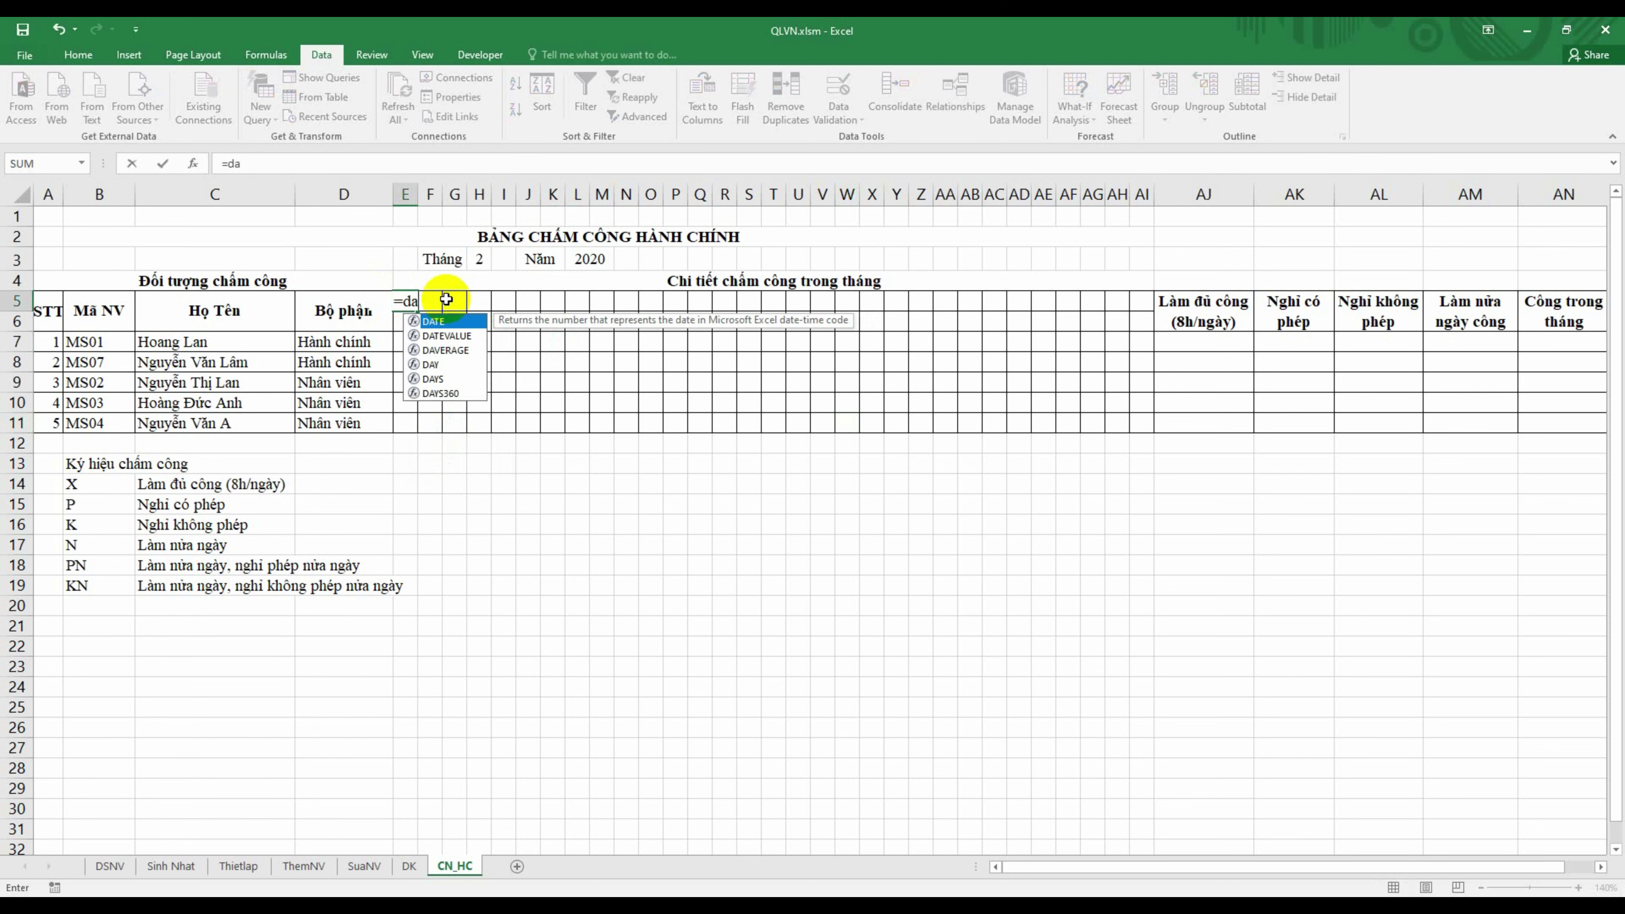
{"action": "type", "text": "te"}
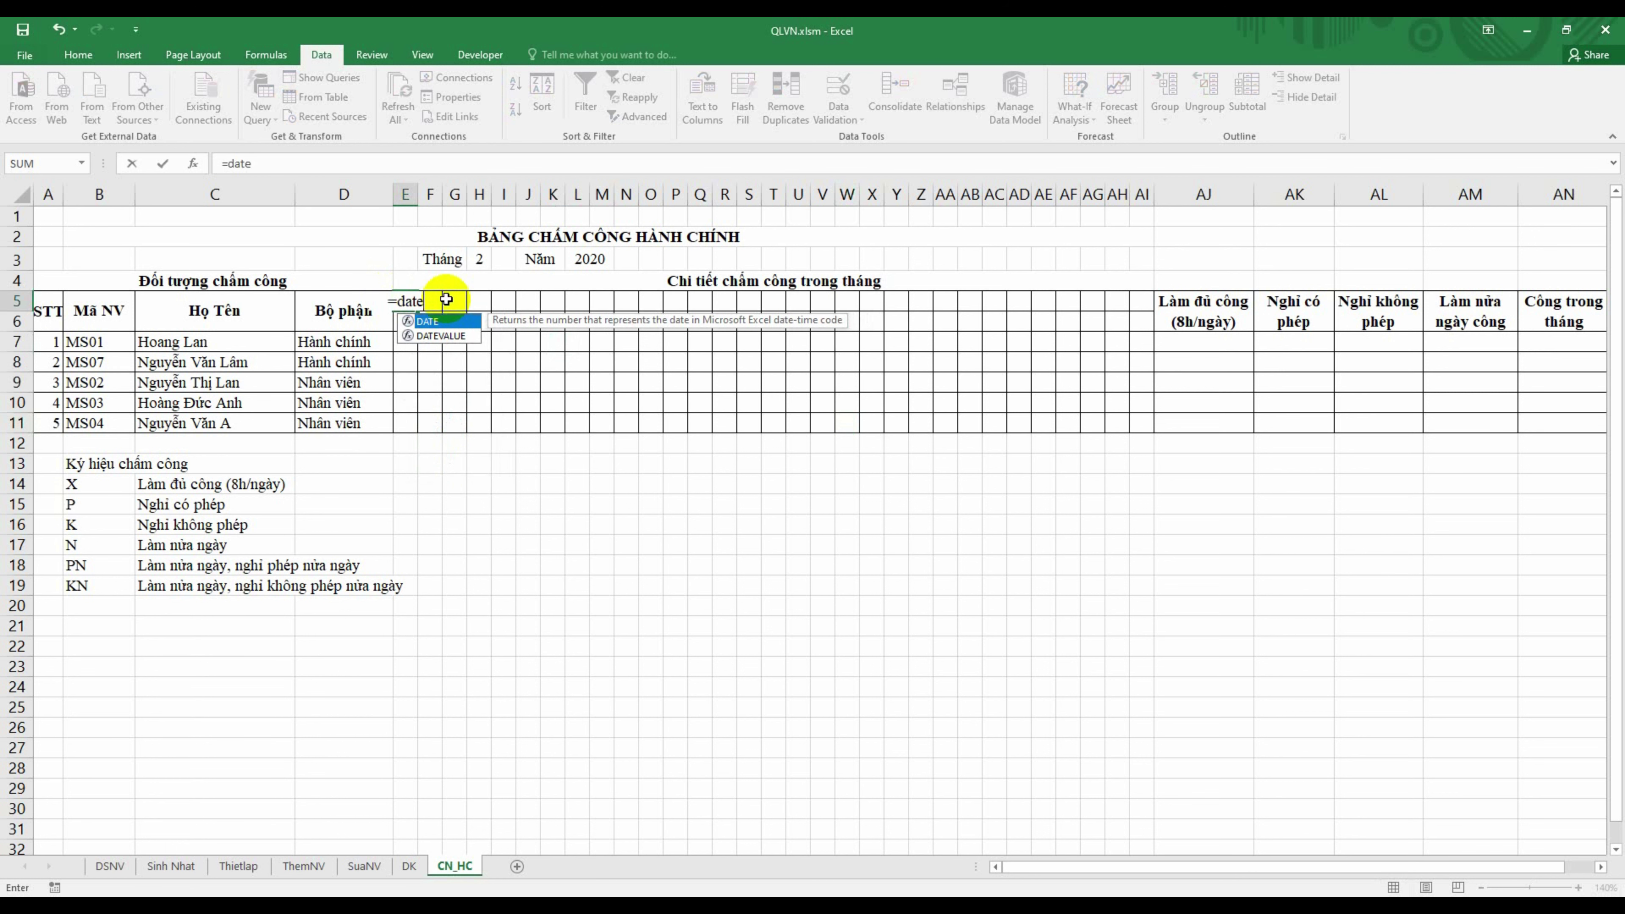
{"action": "type", "text": "("}
{"action": "left_click", "coordinate": [589, 259]}
{"action": "key", "text": "F4"}
{"action": "type", "text": ","}
{"action": "left_click", "coordinate": [477, 259]}
{"action": "key", "text": "F4"}
{"action": "type", "text": ","}
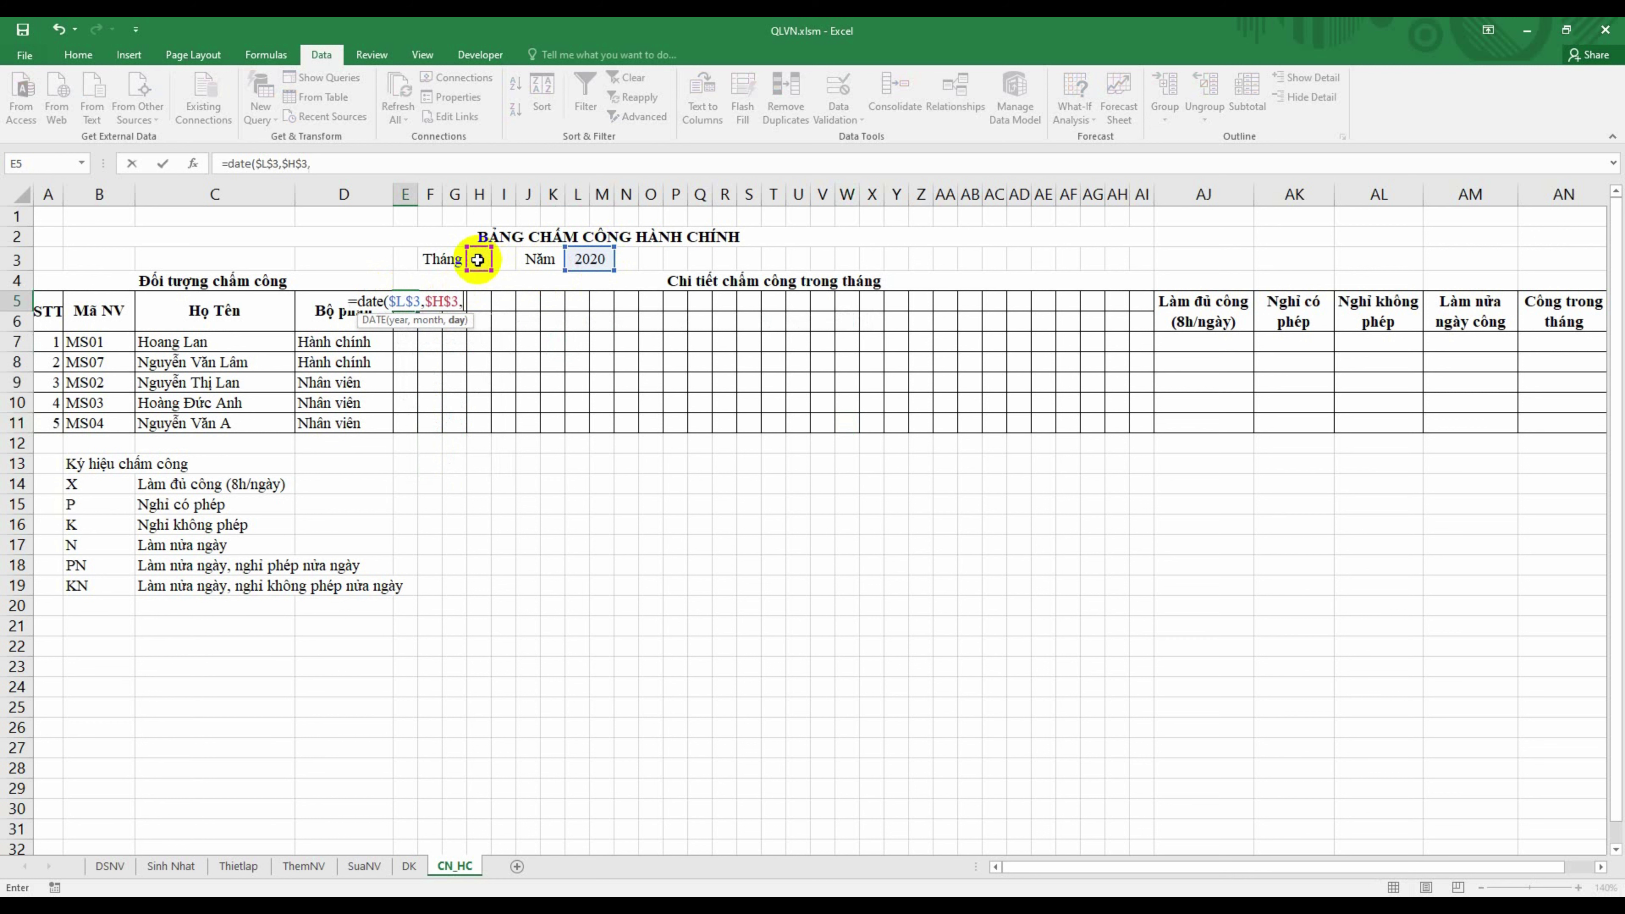
{"action": "type", "text": "1"}
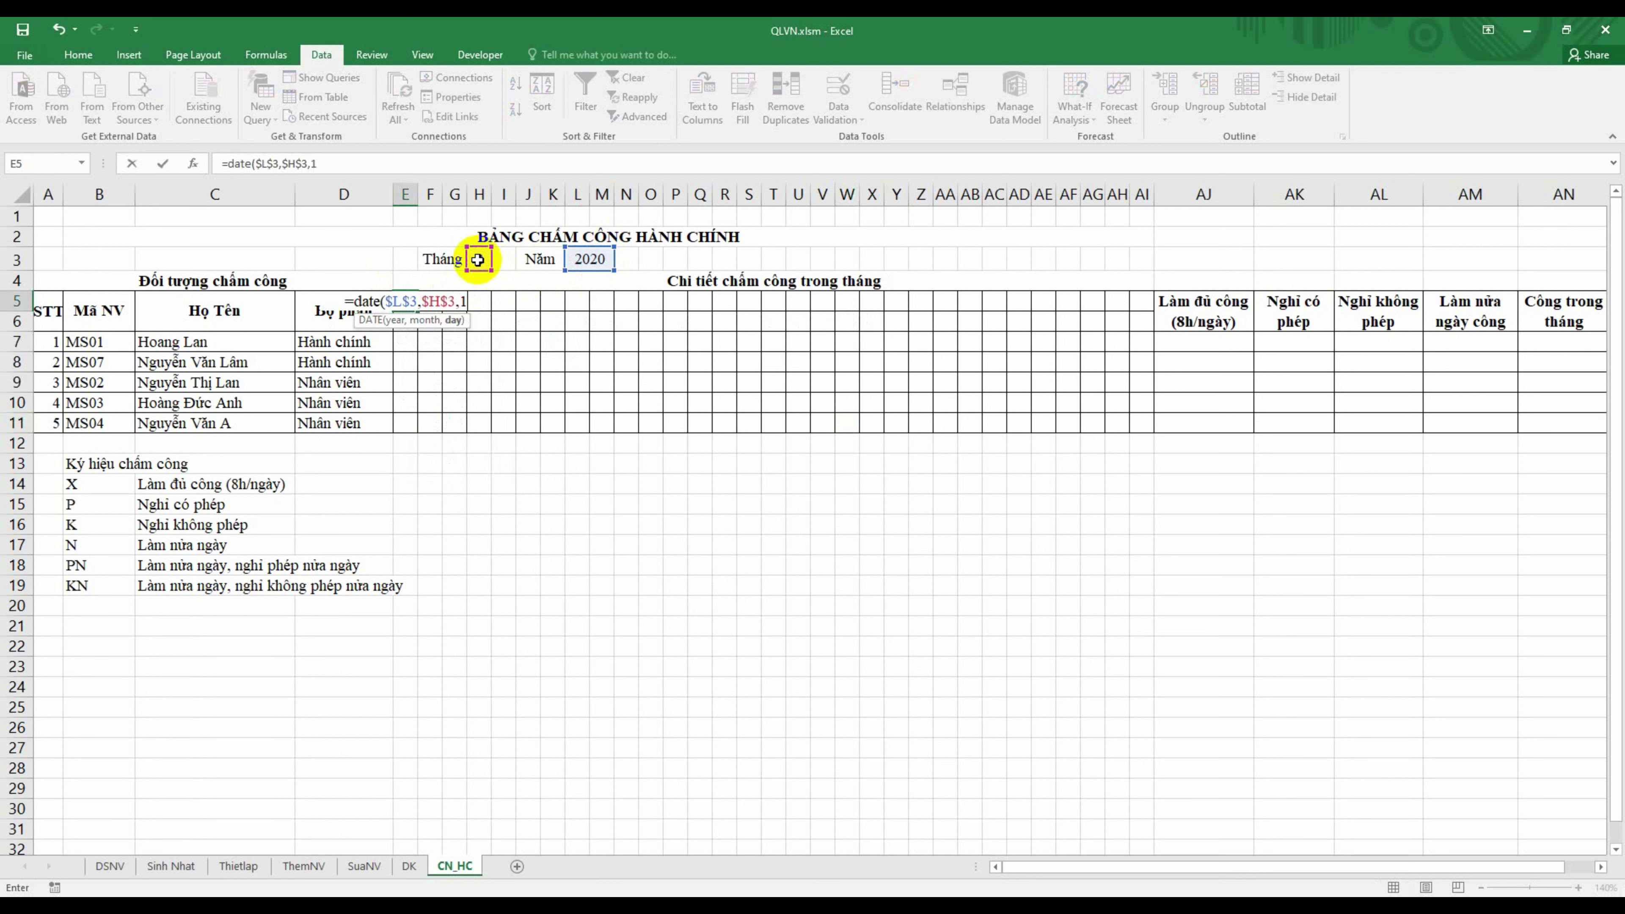
{"action": "key", "text": "Return"}
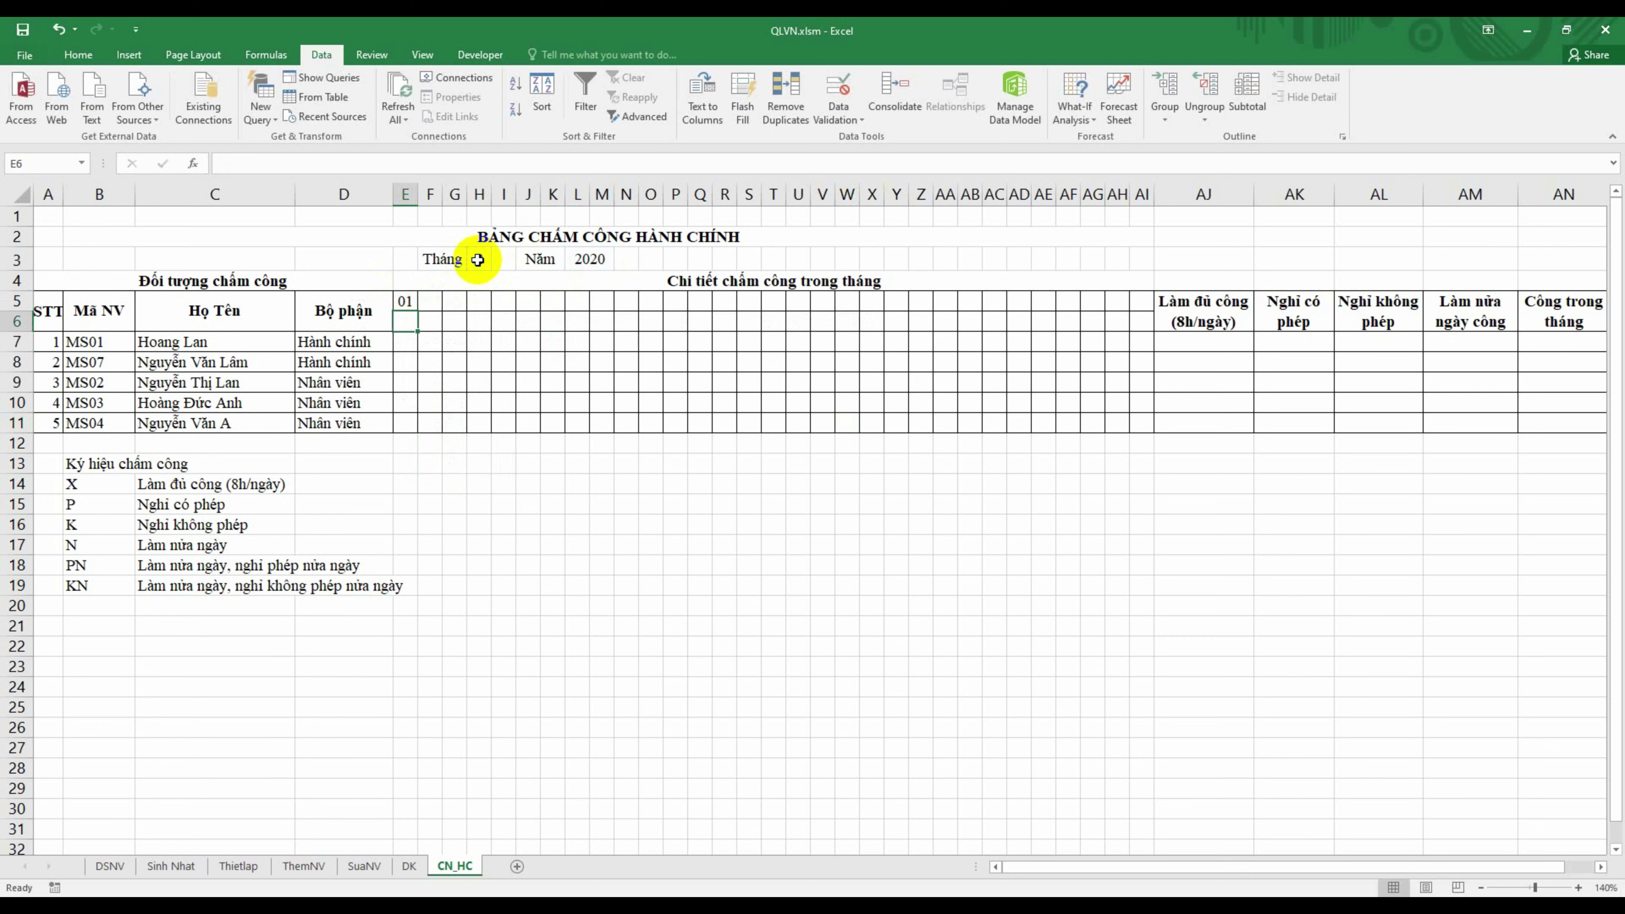
{"action": "type", "text": "2"}
{"action": "left_click", "coordinate": [446, 301]}
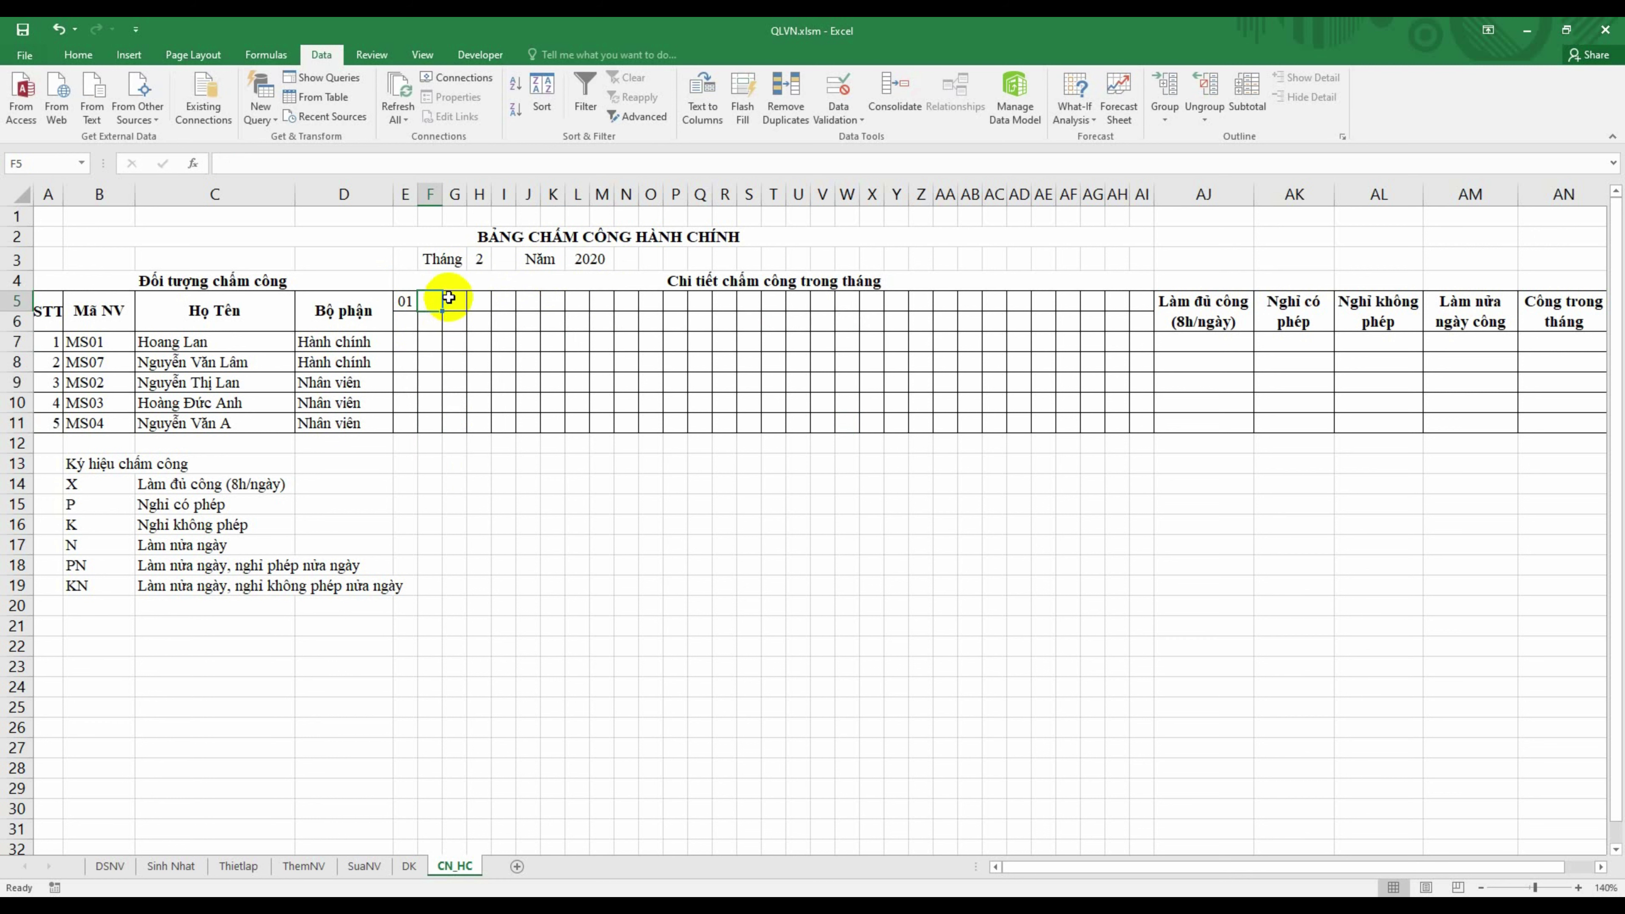
{"action": "type", "text": "="}
{"action": "key", "text": "Left"}
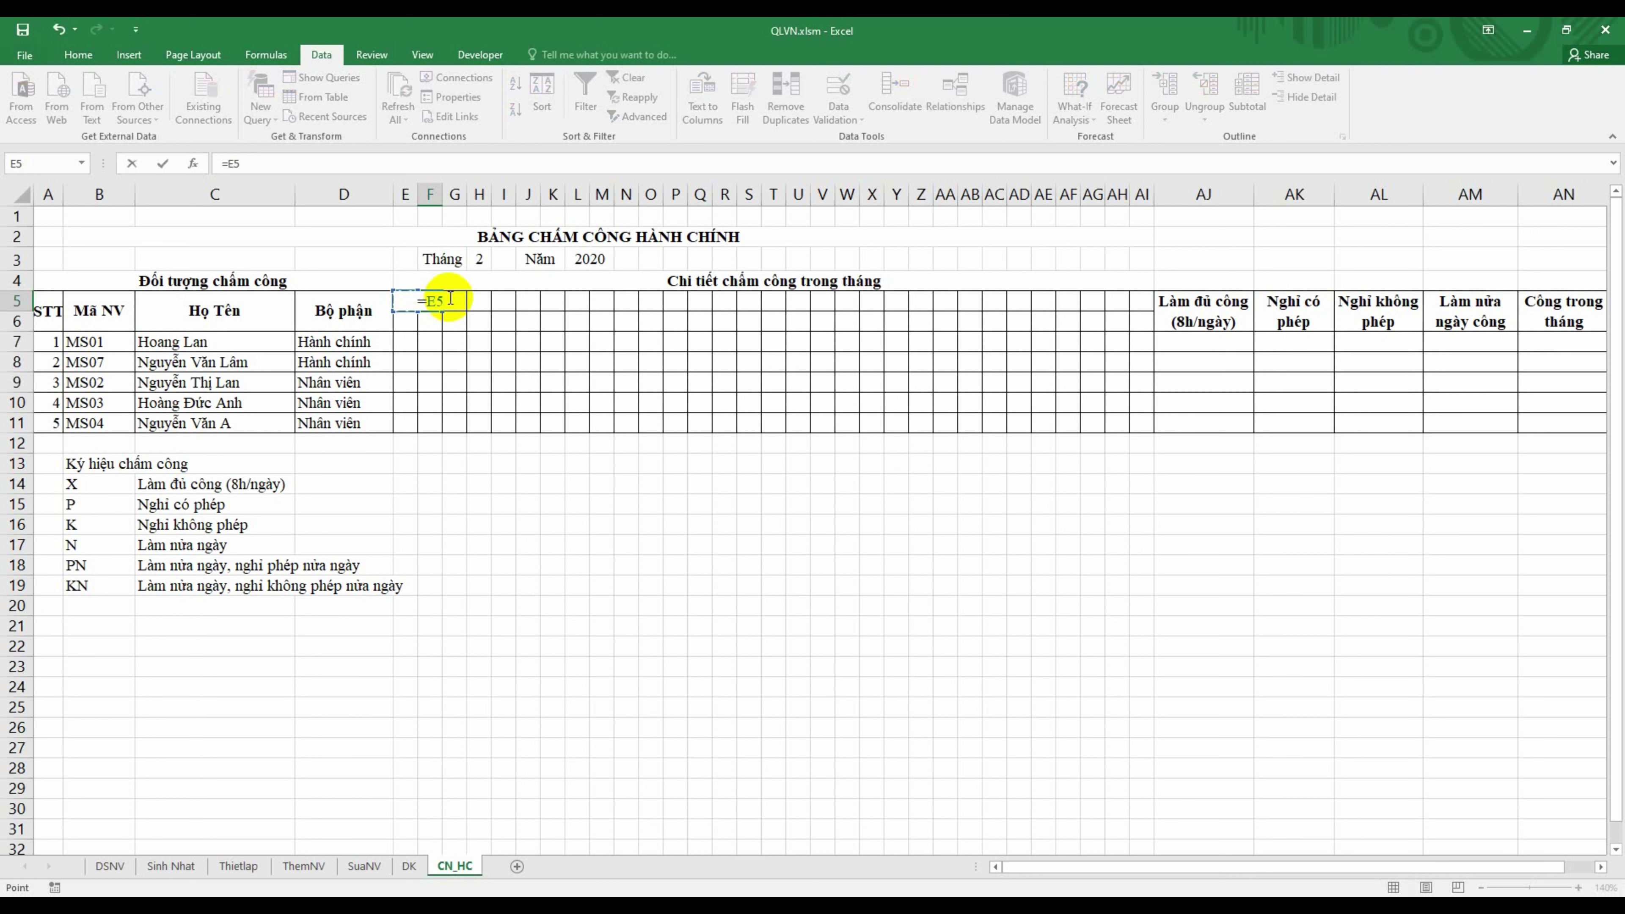
Step: Complete F5 as =E5+1 and fill it right to AI5, giving days 02–29, 01, 02
{"action": "type", "text": "1"}
{"action": "key", "text": "Return"}
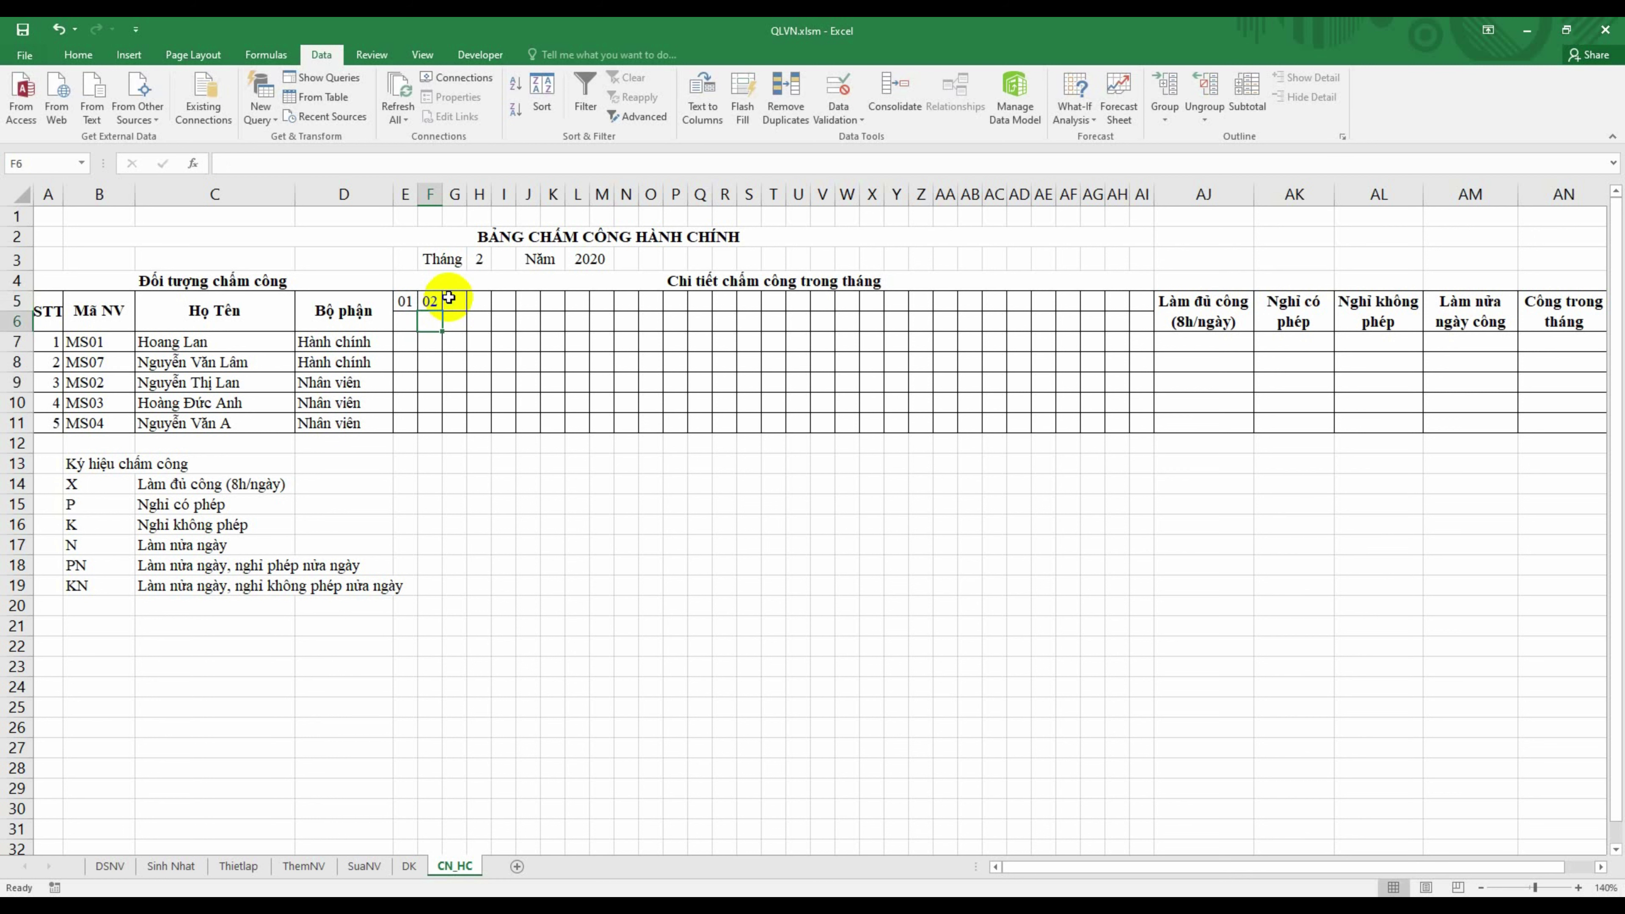
{"action": "left_click", "coordinate": [433, 301]}
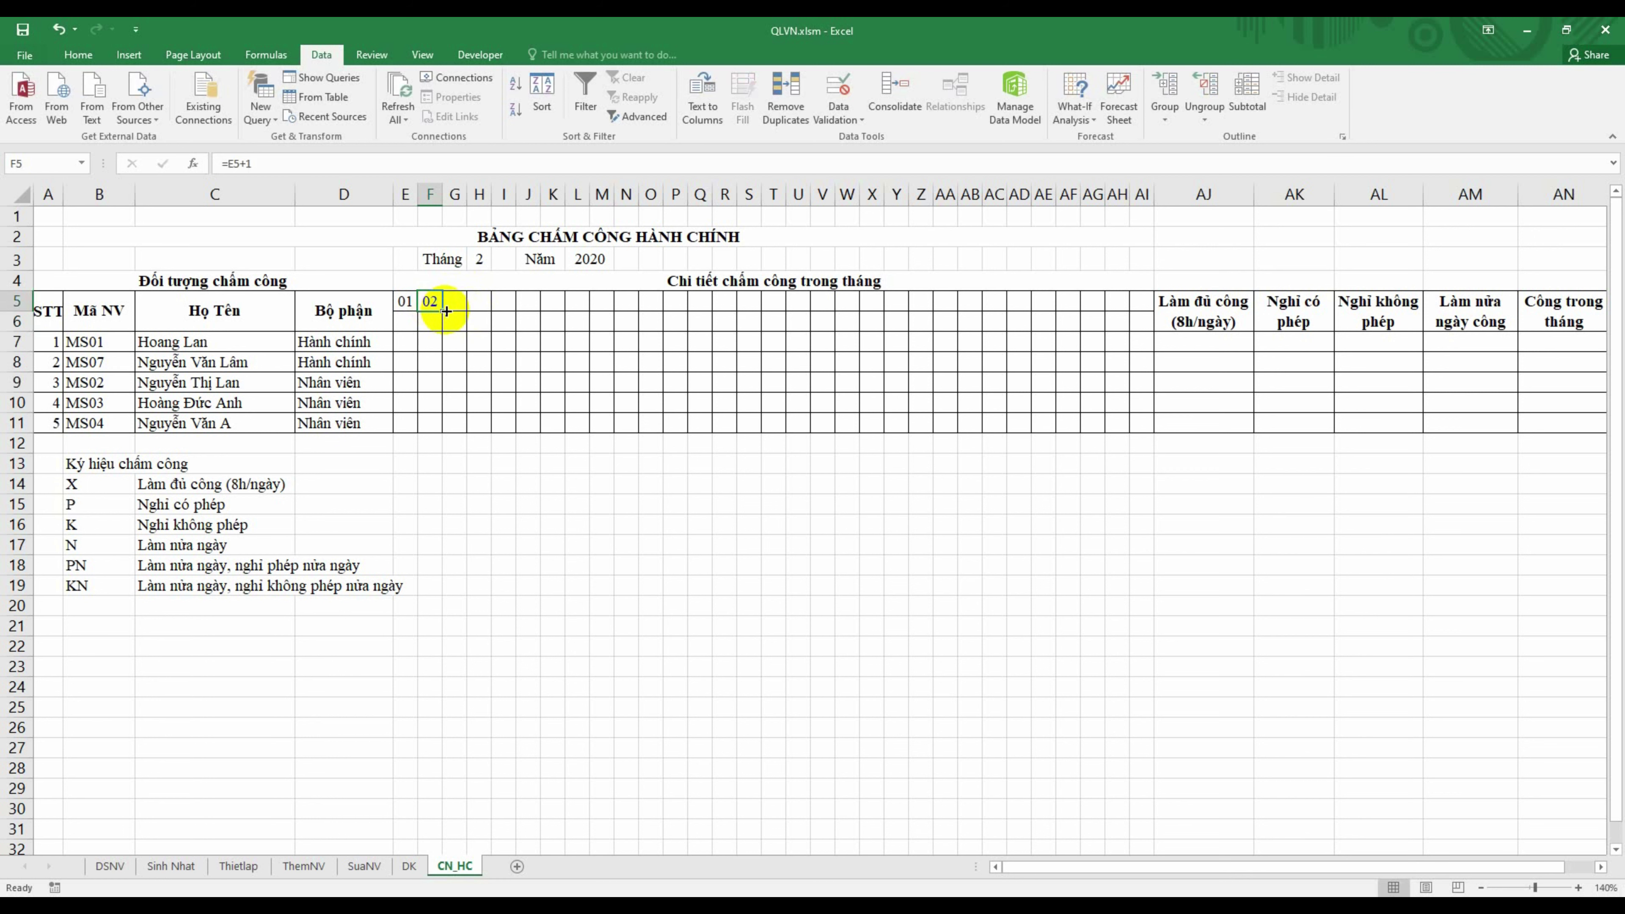
{"action": "left_click_drag", "start_coordinate": [445, 311], "coordinate": [1123, 340]}
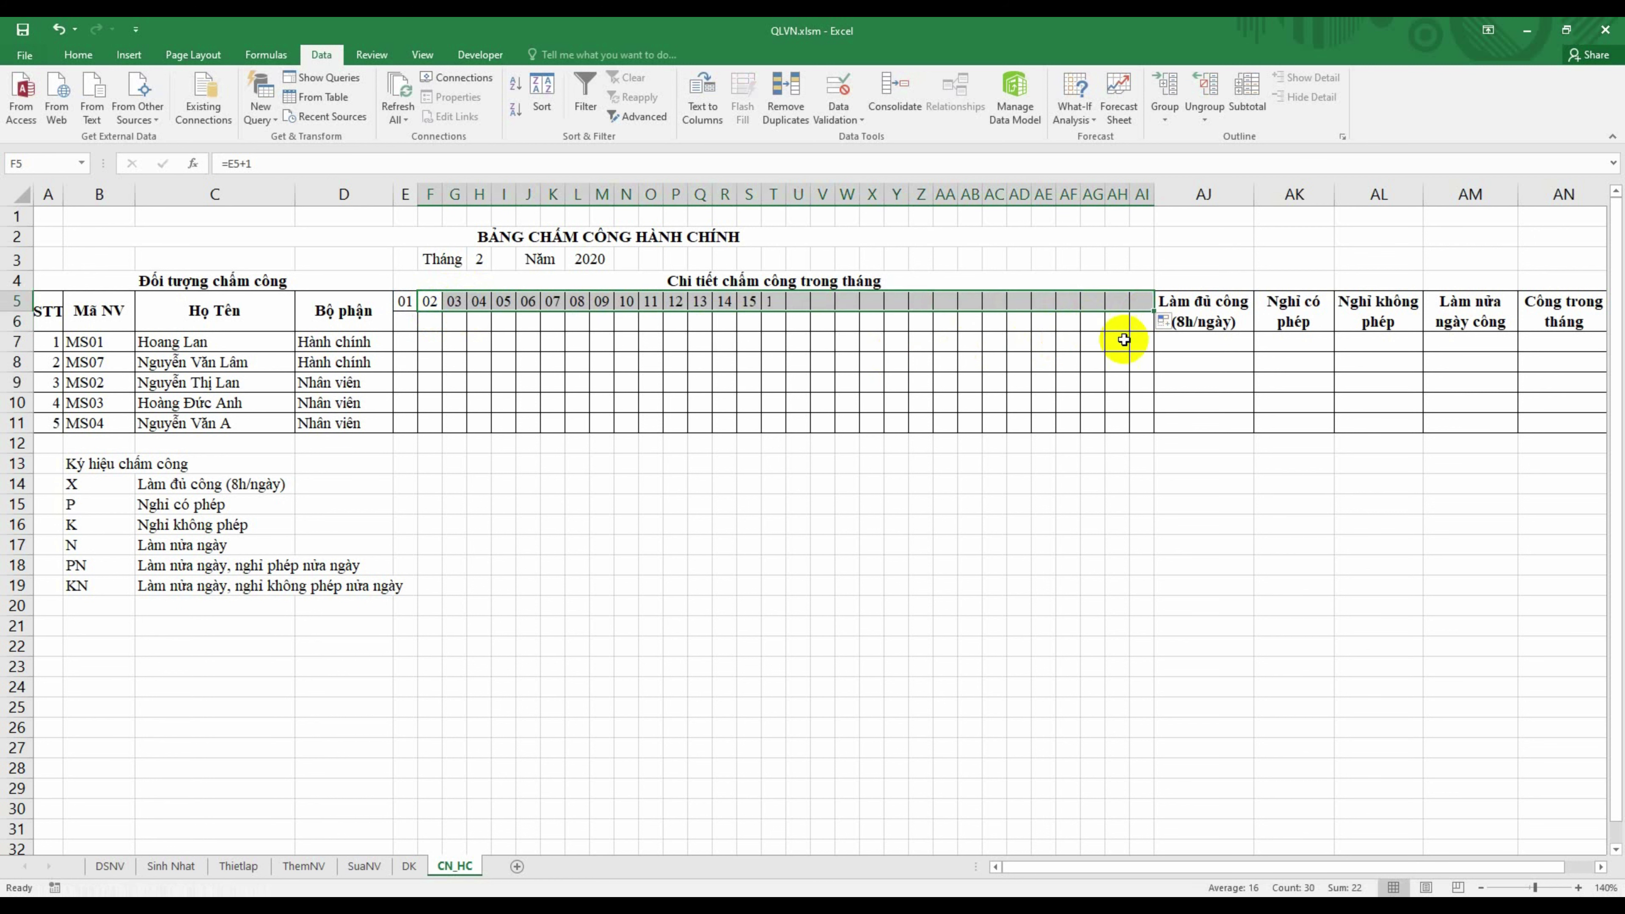
{"action": "left_click", "coordinate": [1091, 298]}
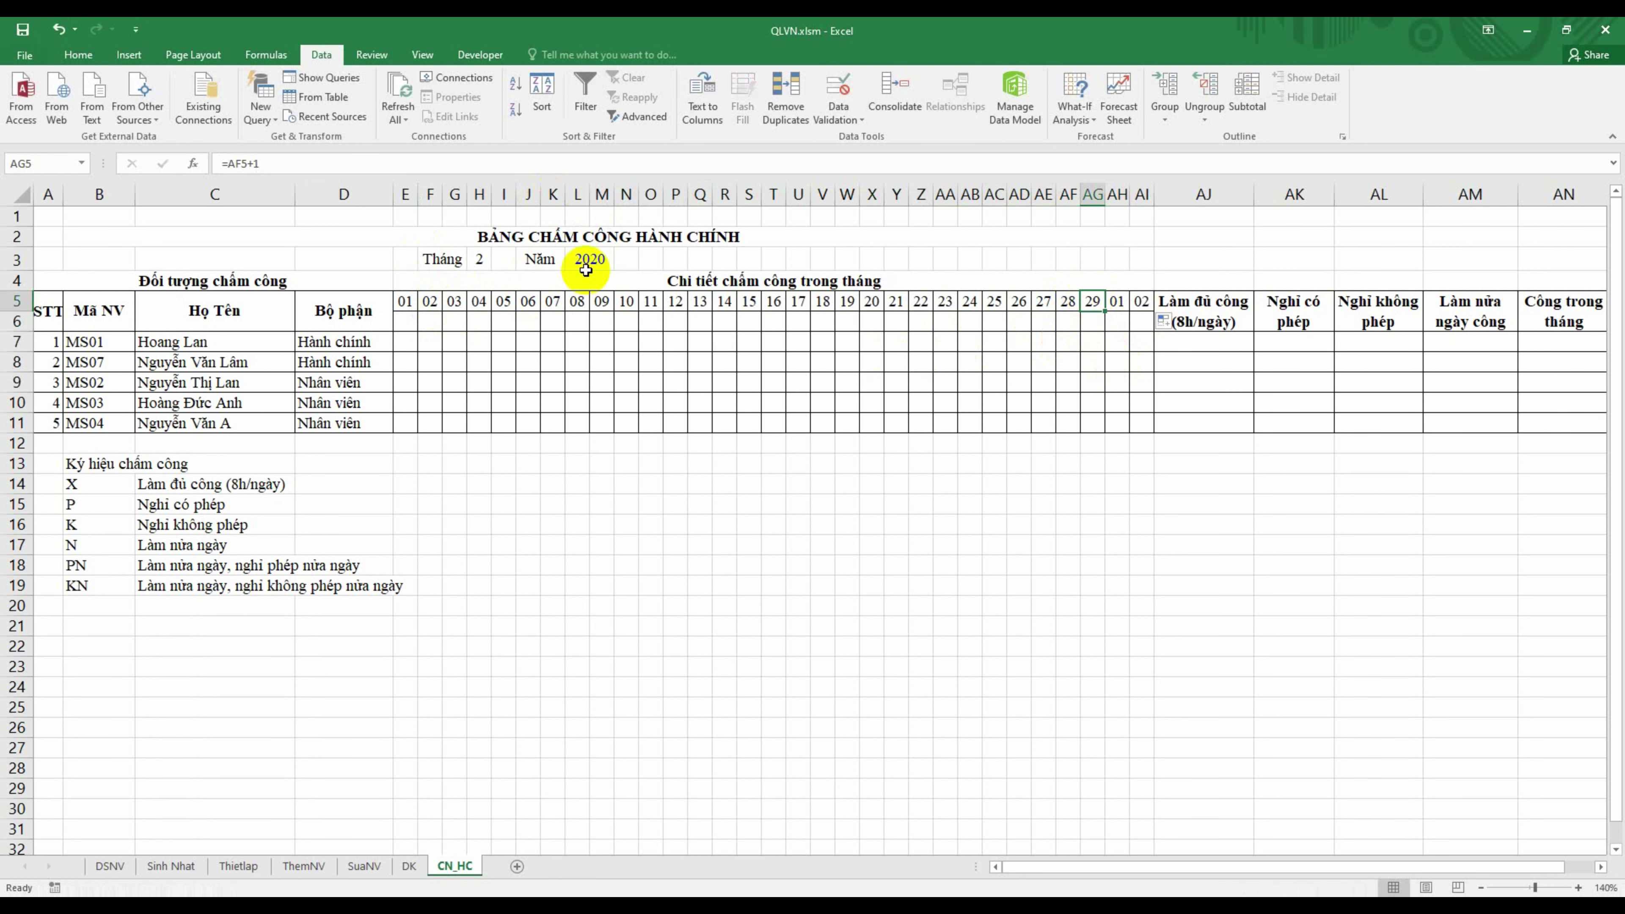
Step: Set year L3 back to 2017 and inspect the overflow days 01–03 after day 28
{"action": "left_click", "coordinate": [479, 260]}
{"action": "left_click", "coordinate": [595, 259]}
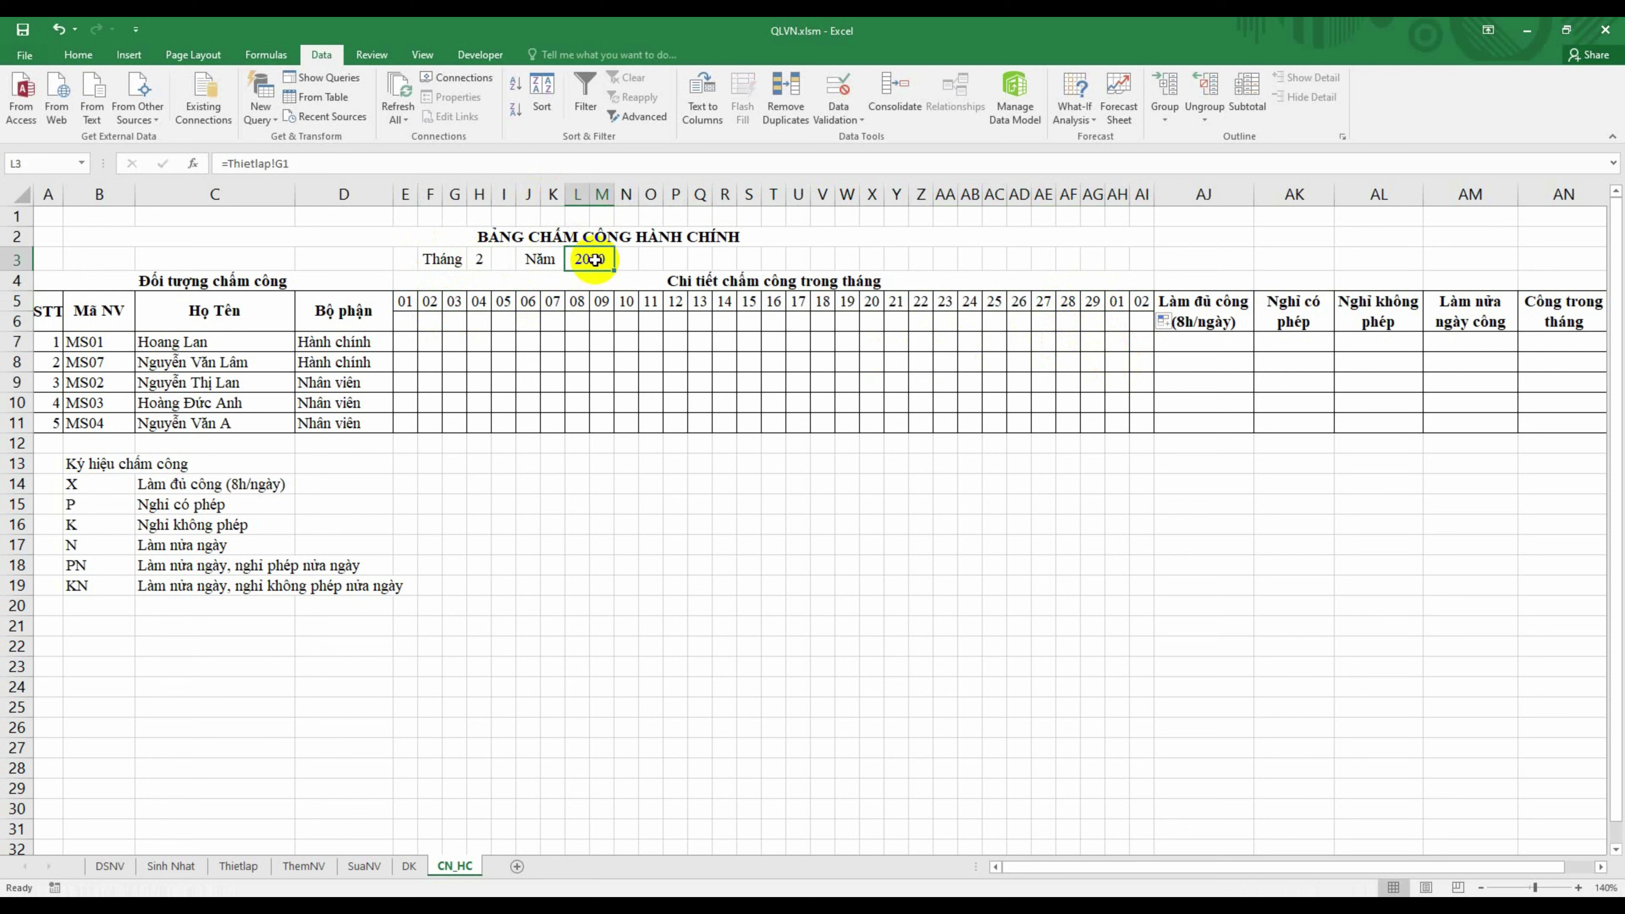
{"action": "type", "text": "20"}
{"action": "key", "text": "Return"}
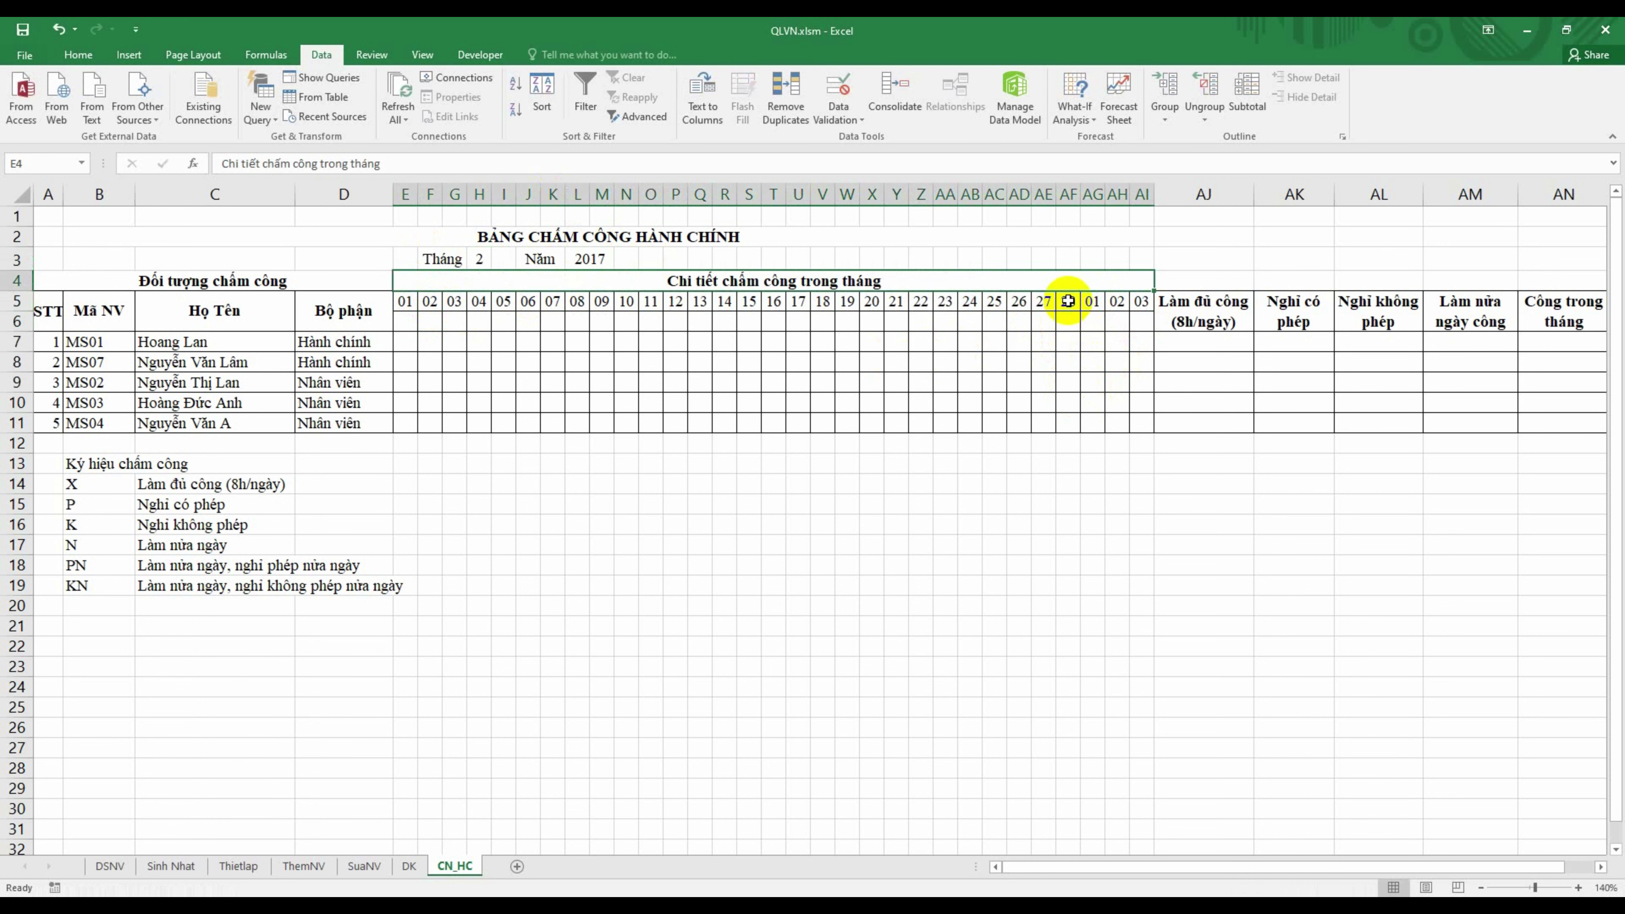
{"action": "left_click_drag", "start_coordinate": [1068, 301], "coordinate": [412, 307]}
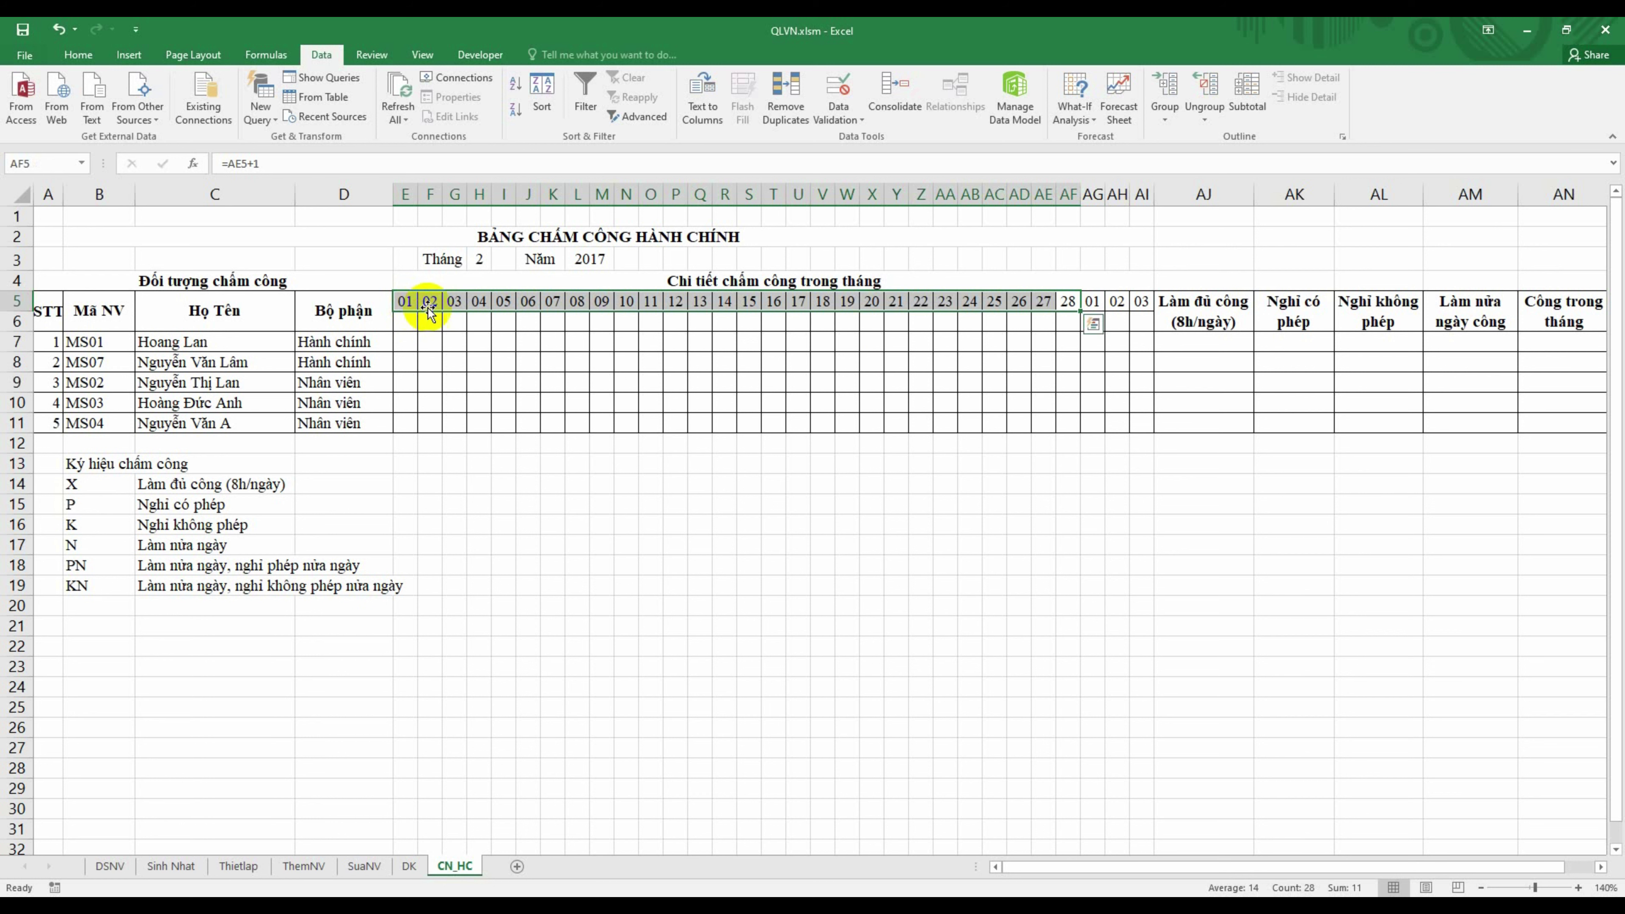
{"action": "left_click_drag", "start_coordinate": [1070, 328], "coordinate": [994, 320]}
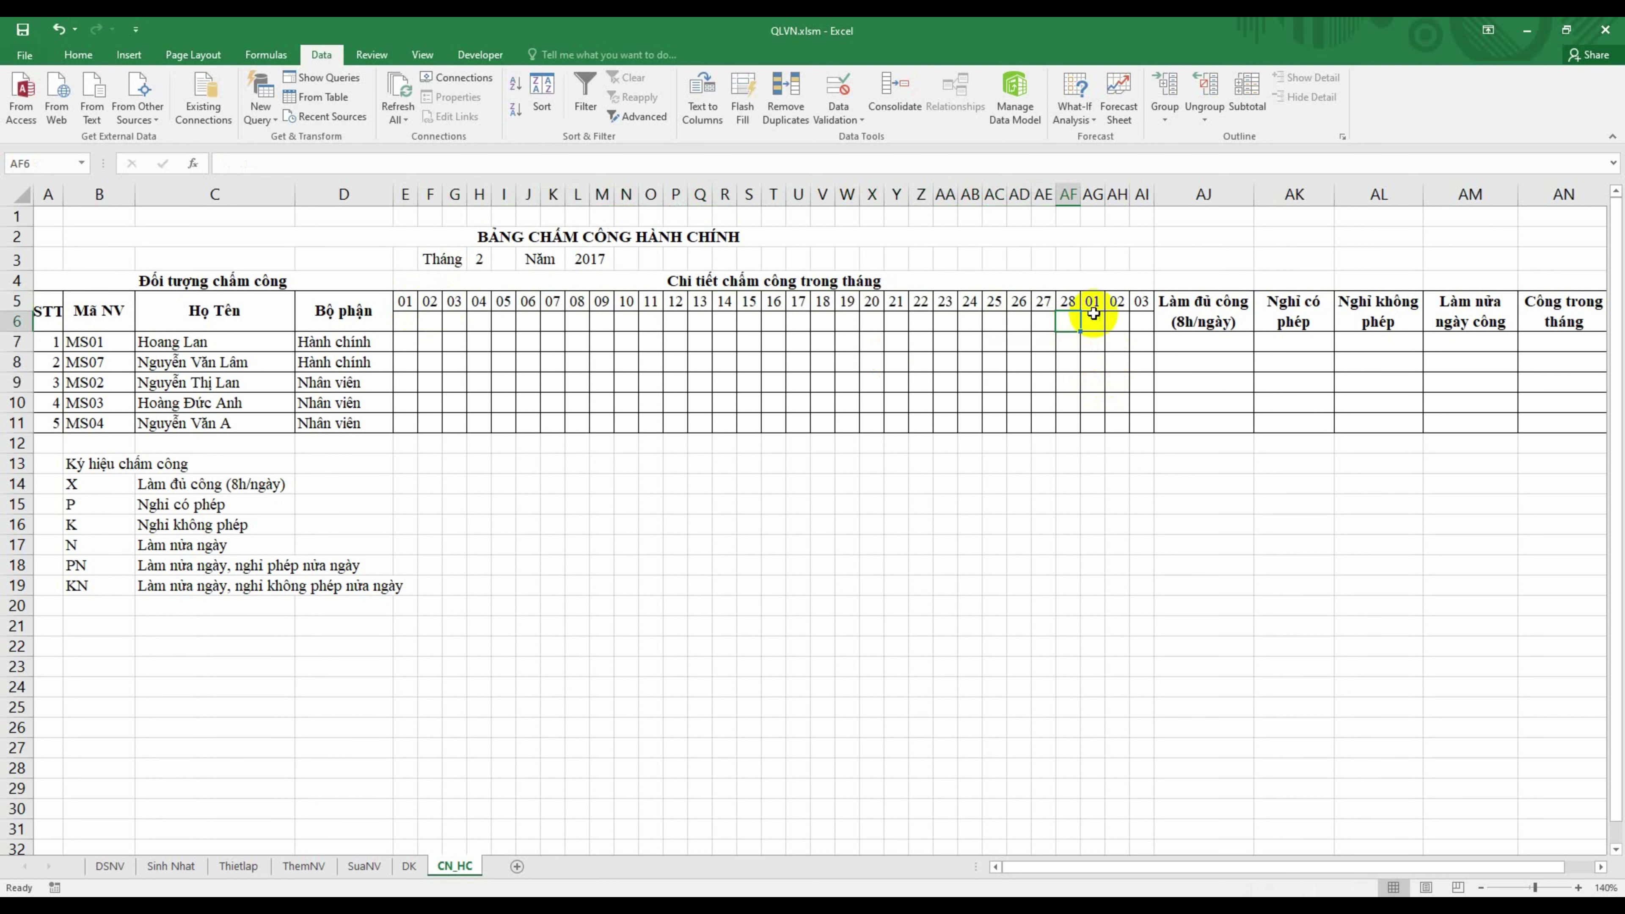
{"action": "left_click_drag", "start_coordinate": [1092, 306], "coordinate": [1148, 319]}
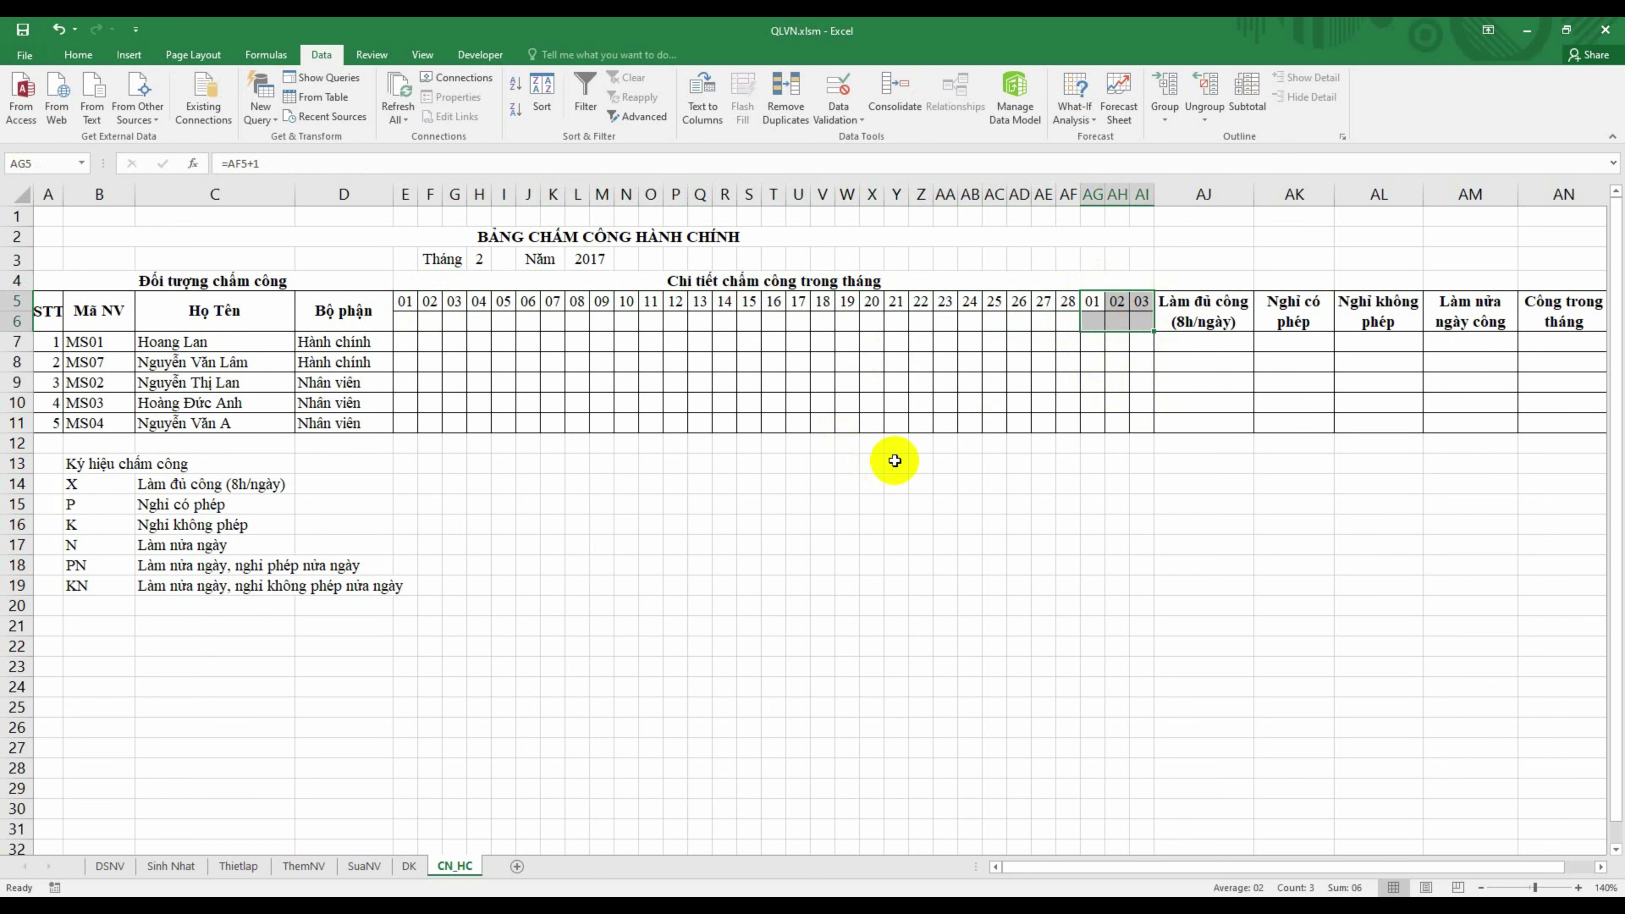
{"action": "left_click", "coordinate": [970, 462]}
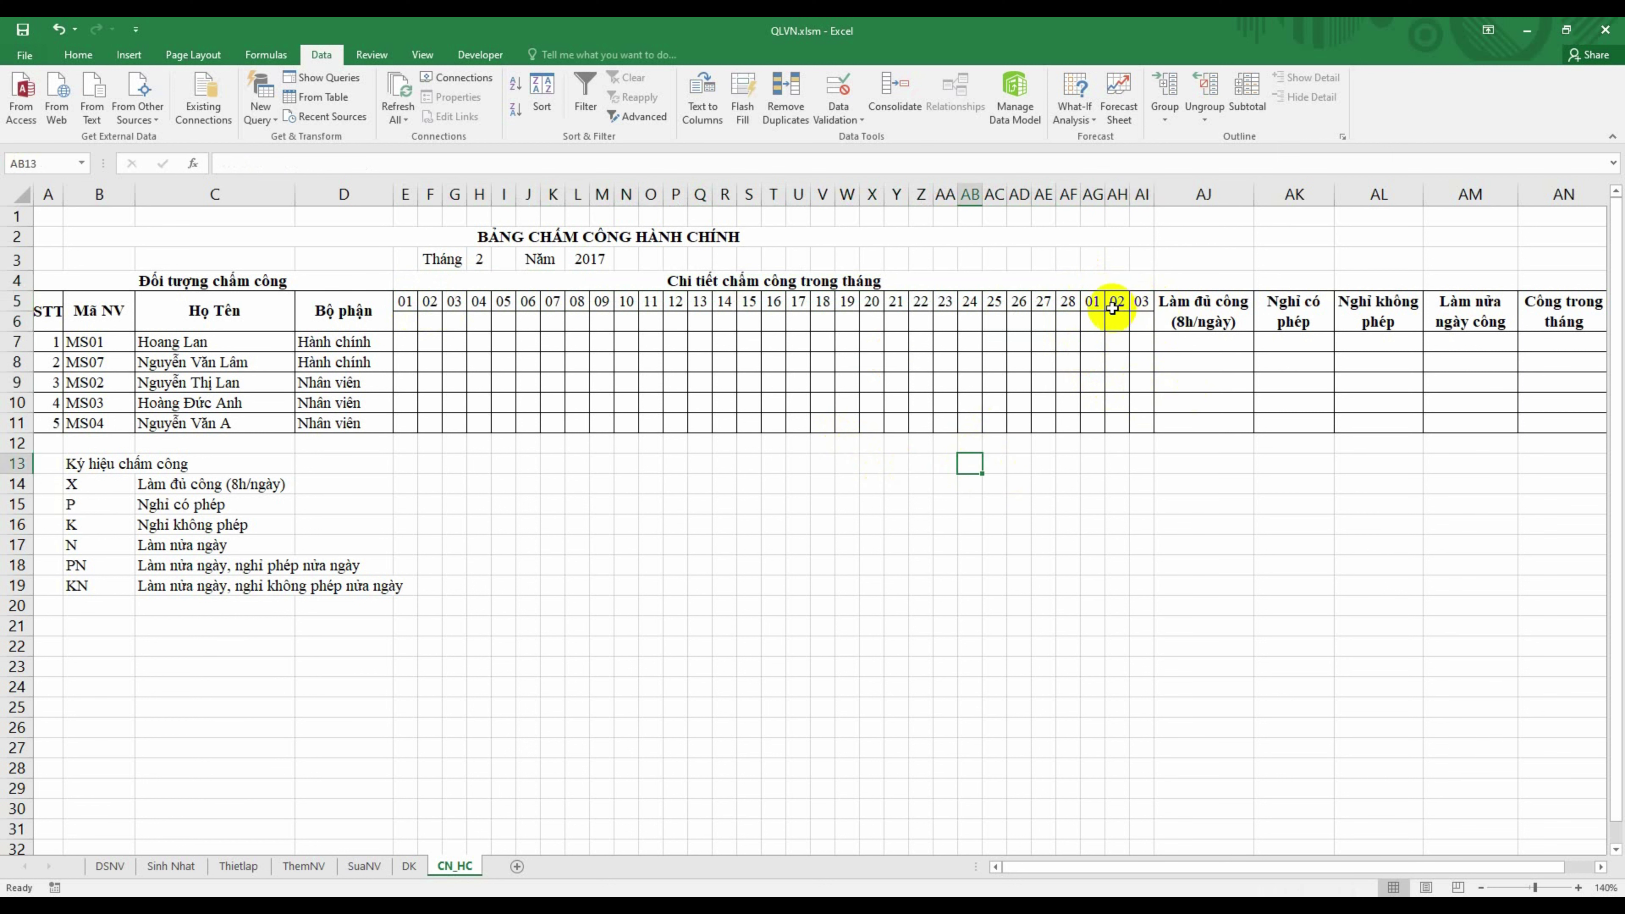
{"action": "left_click", "coordinate": [1092, 300]}
Step: Enter =IF(DAY(AF5+1)=DAY(E5),"",DAY(AF5+1)) in AG5
{"action": "type", "text": "="}
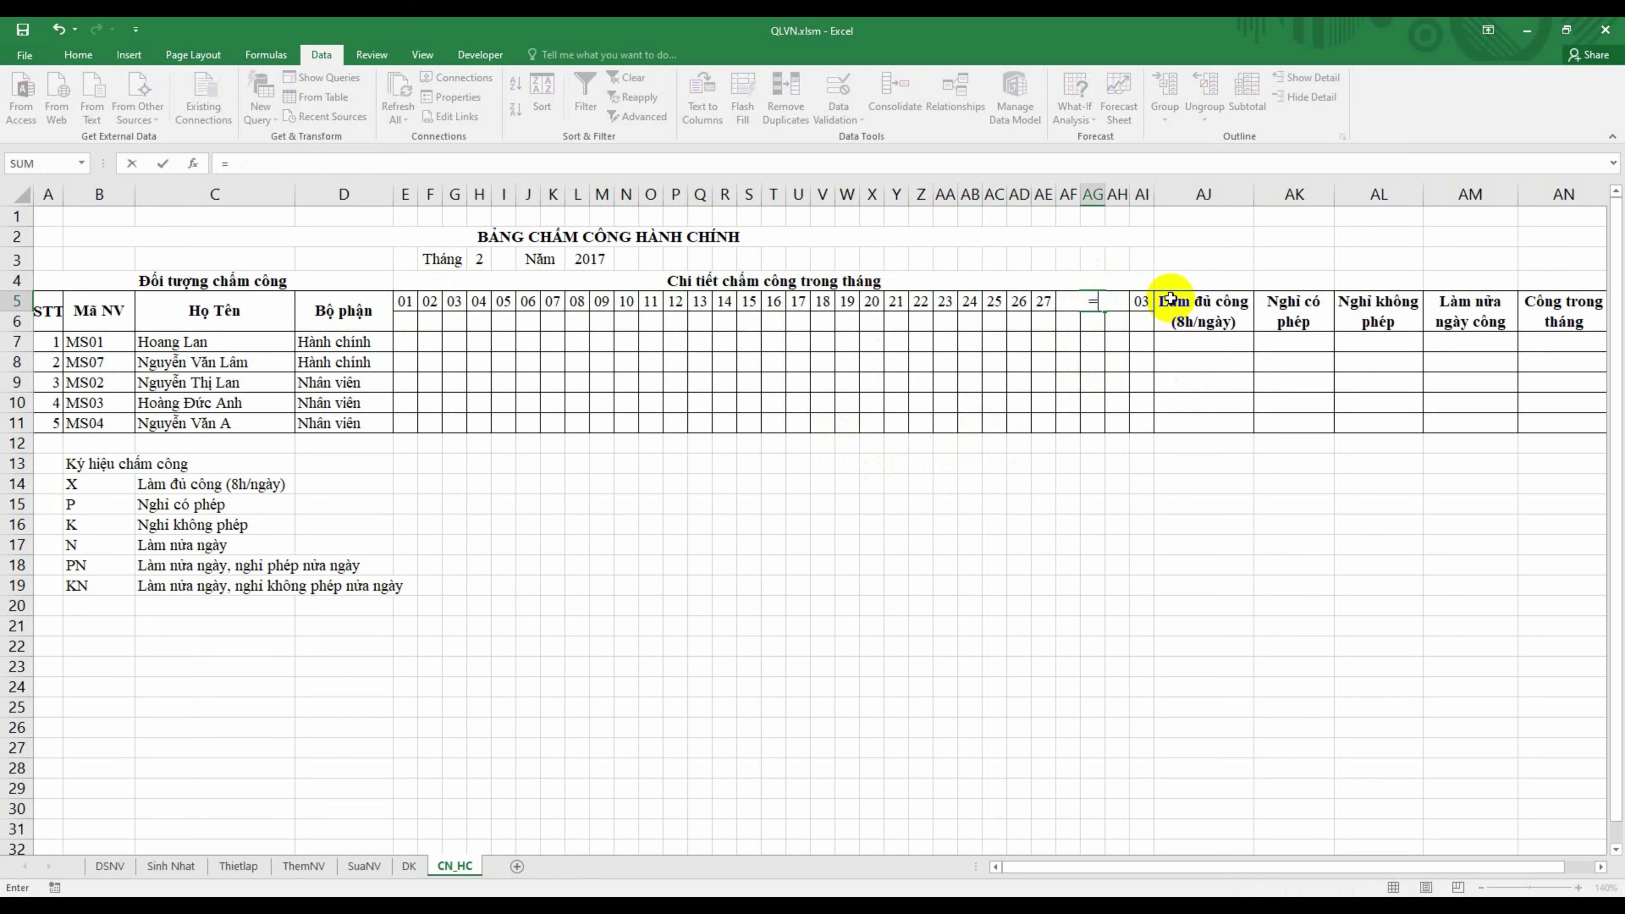
{"action": "type", "text": "if"}
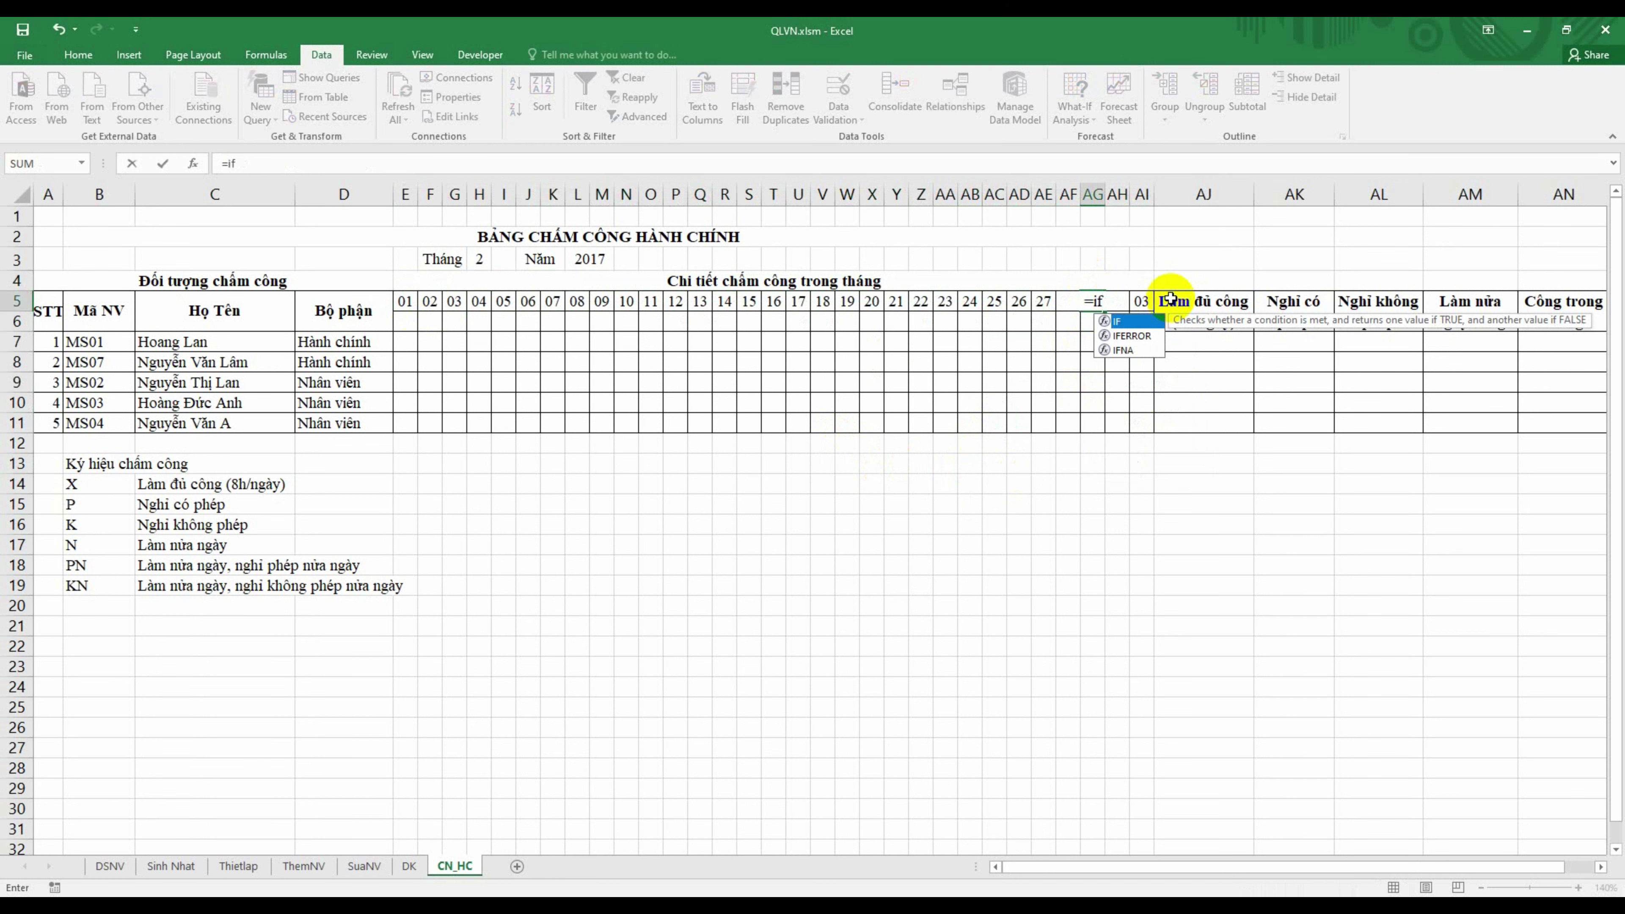
{"action": "type", "text": "(day"}
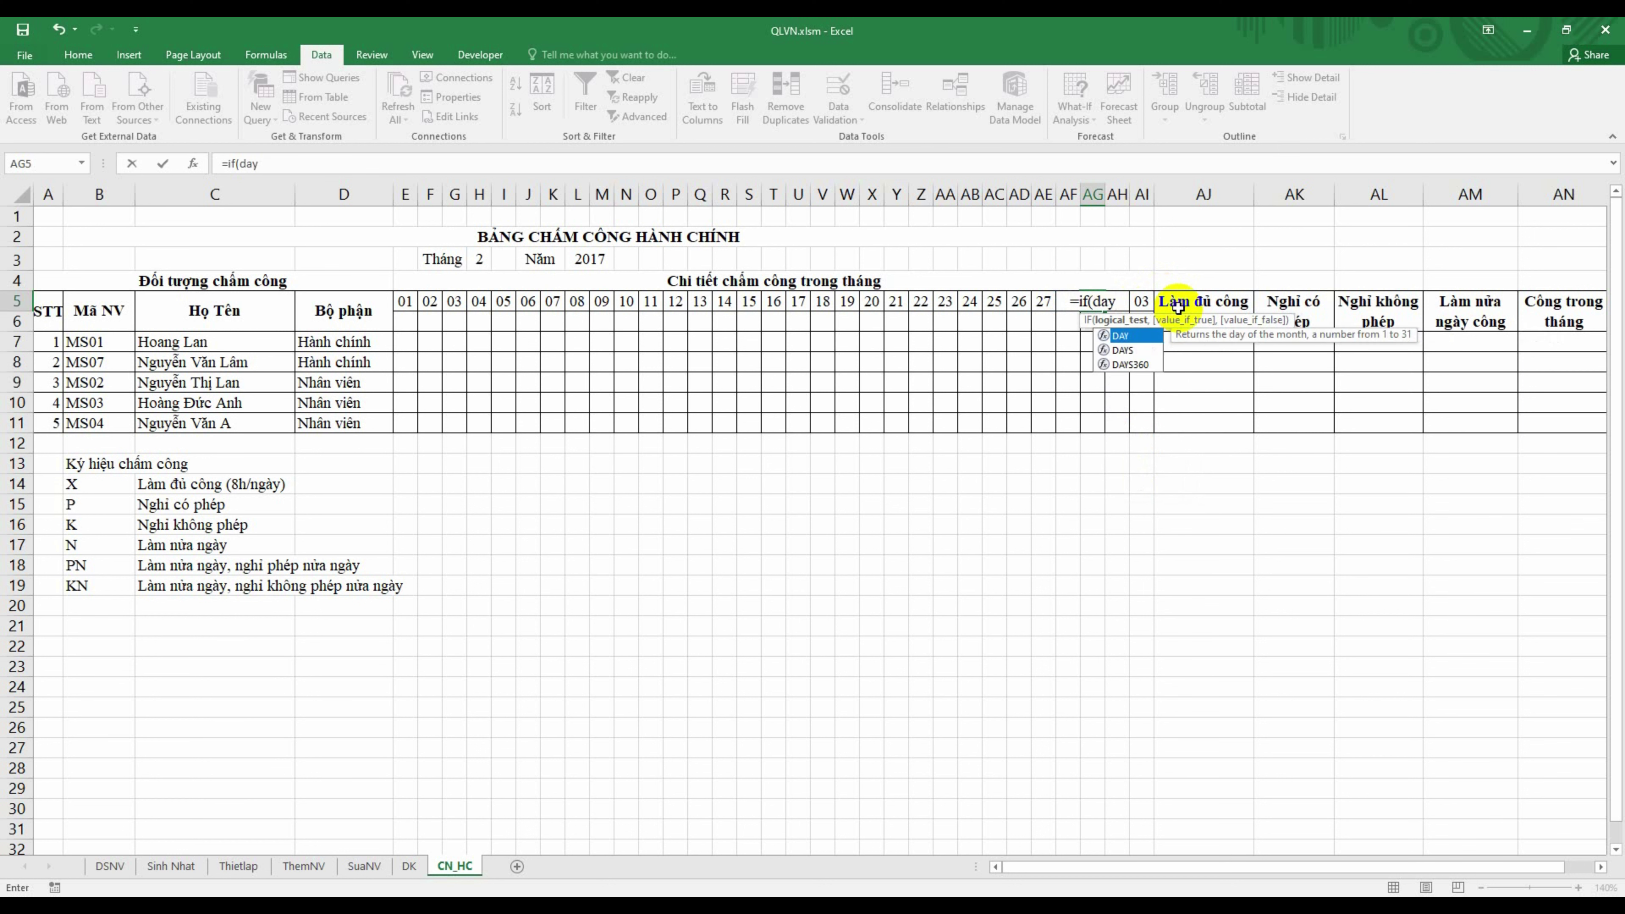
{"action": "type", "text": "("}
{"action": "key", "text": "Left"}
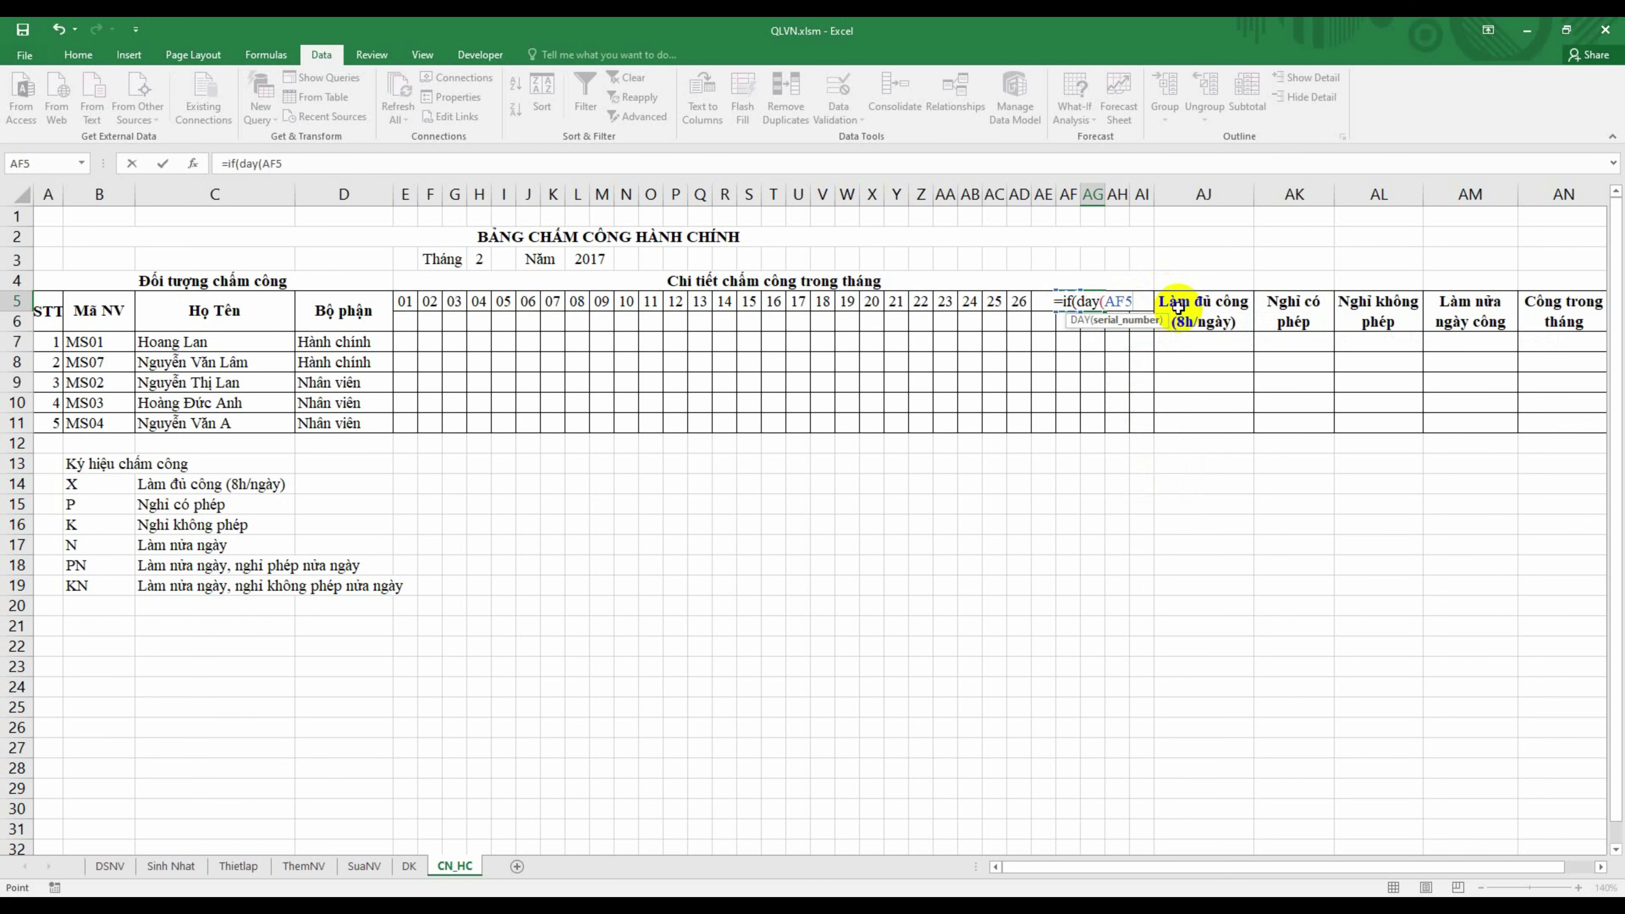
{"action": "type", "text": "+1)"}
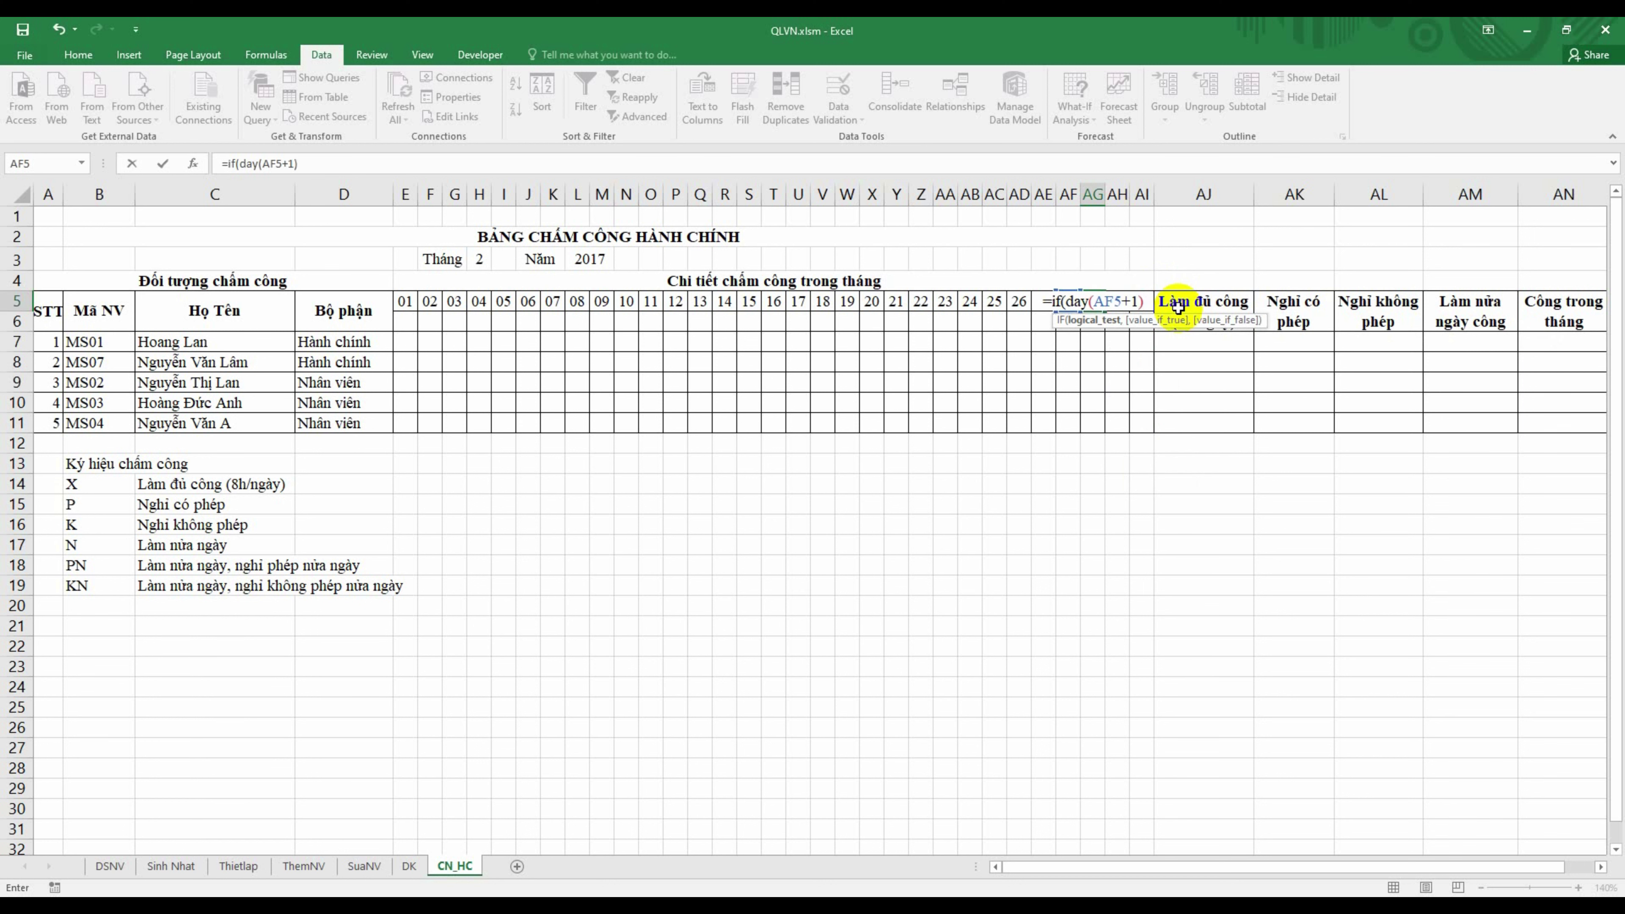
{"action": "type", "text": "="}
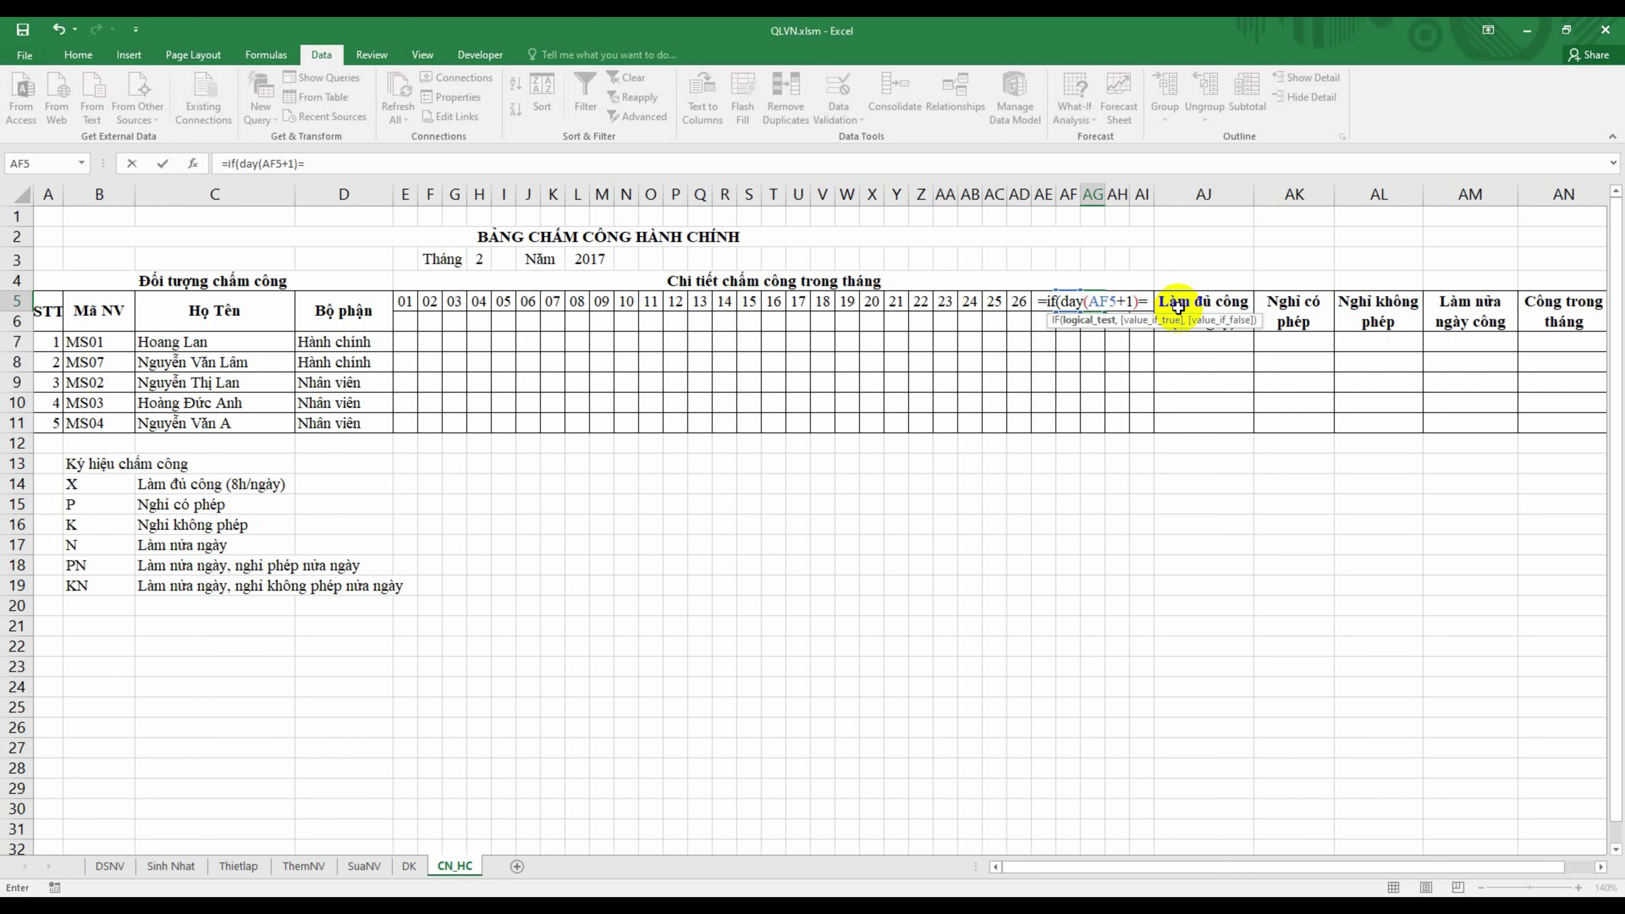
{"action": "type", "text": "day("}
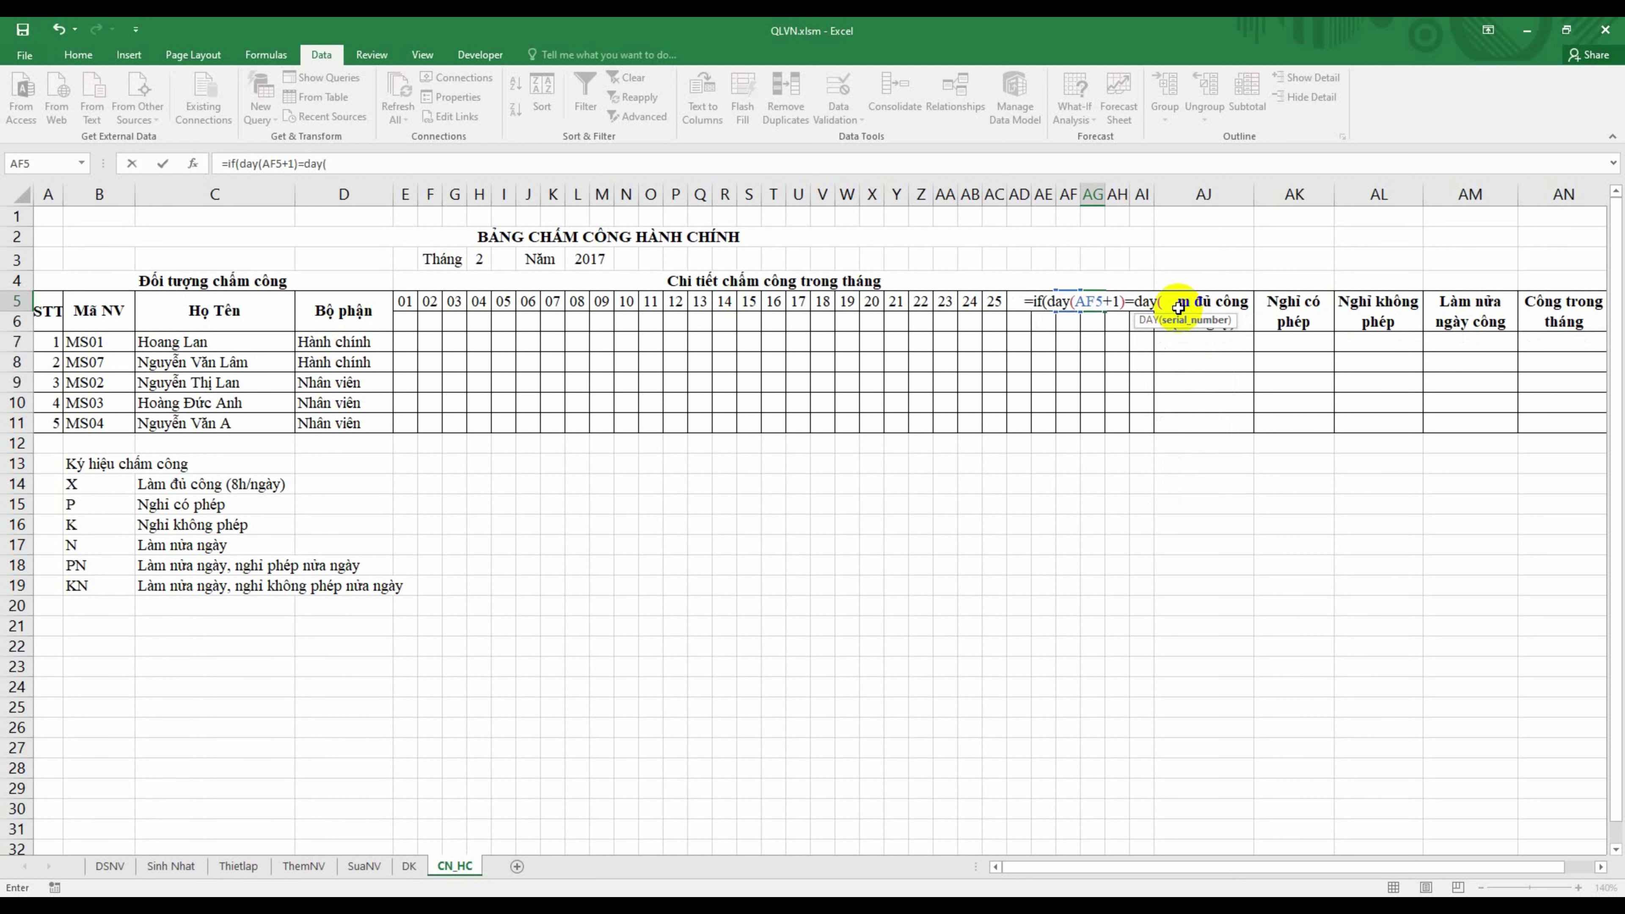
{"action": "key", "text": "Left"}
{"action": "key", "text": "Left"}
{"action": "key", "text": "Left"}
{"action": "key", "text": "Left"}
{"action": "key", "text": "Left"}
{"action": "key", "text": "Left"}
{"action": "key", "text": "Left"}
{"action": "key", "text": "Left"}
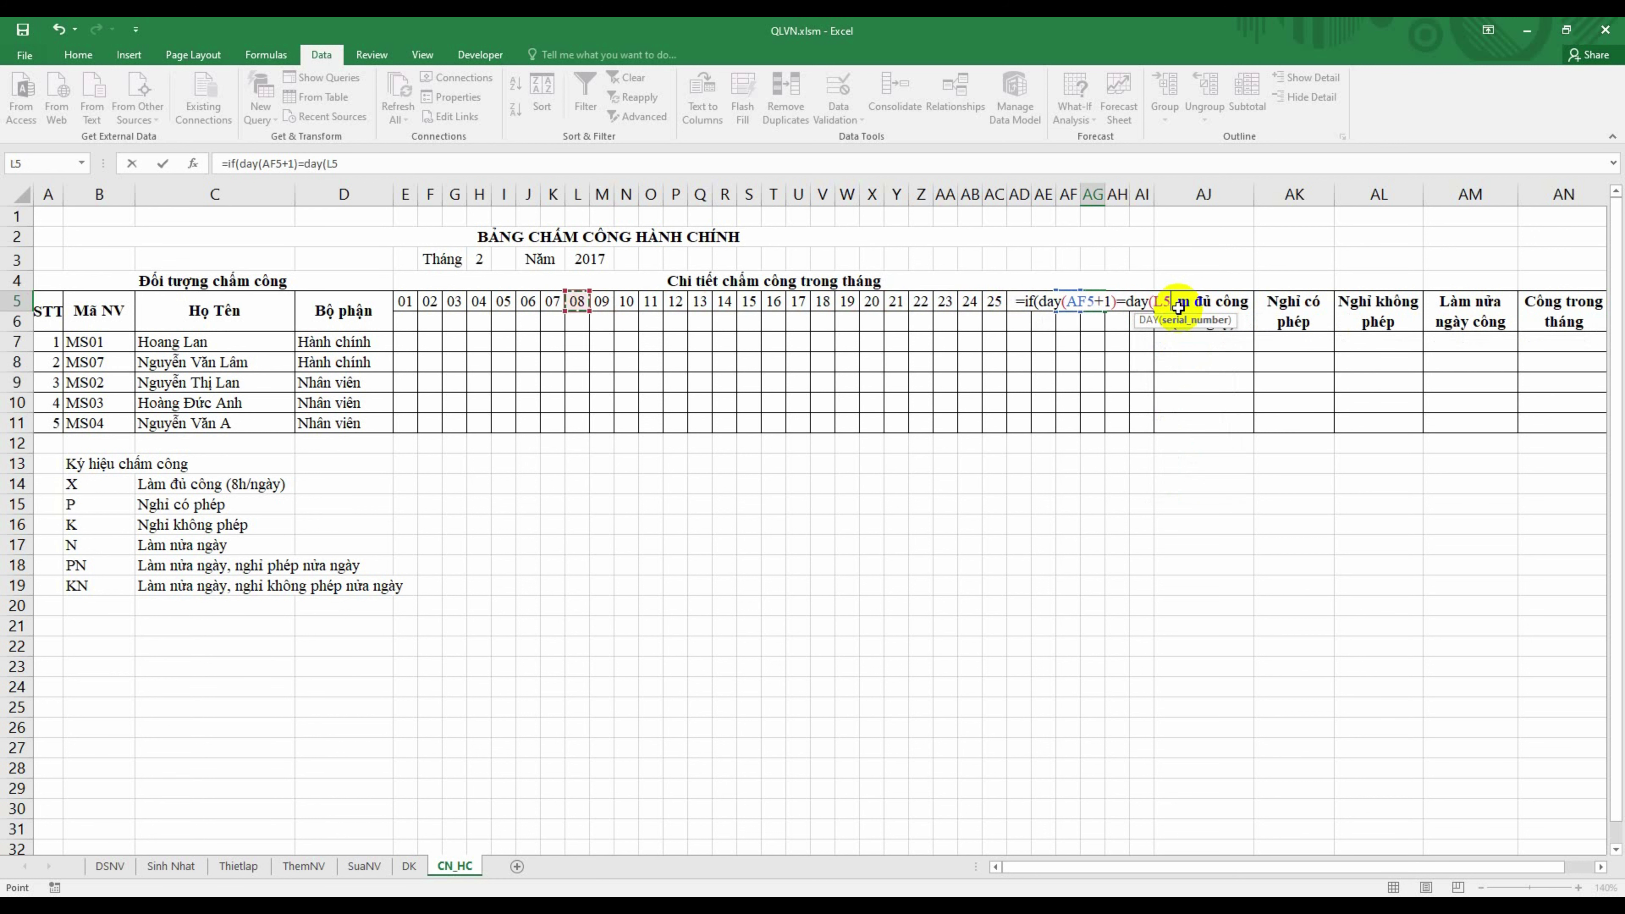
{"action": "key", "text": "Left"}
{"action": "key", "text": "Left"}
{"action": "key", "text": "Left"}
{"action": "key", "text": "Left"}
{"action": "key", "text": "Left"}
{"action": "key", "text": "Left"}
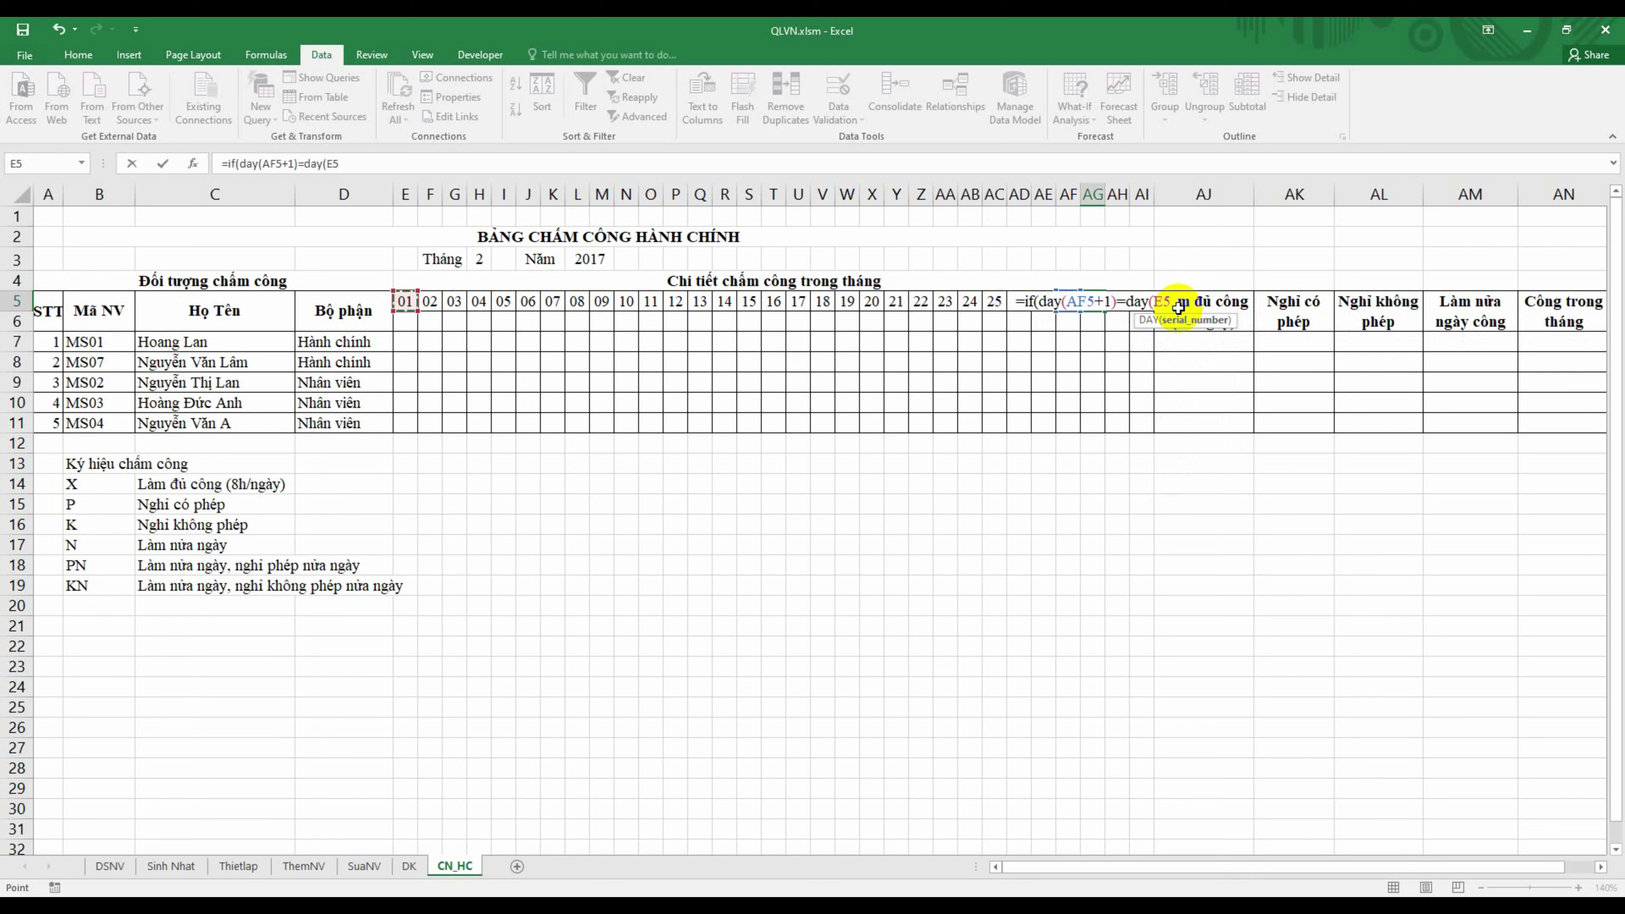
{"action": "type", "text": "), "}
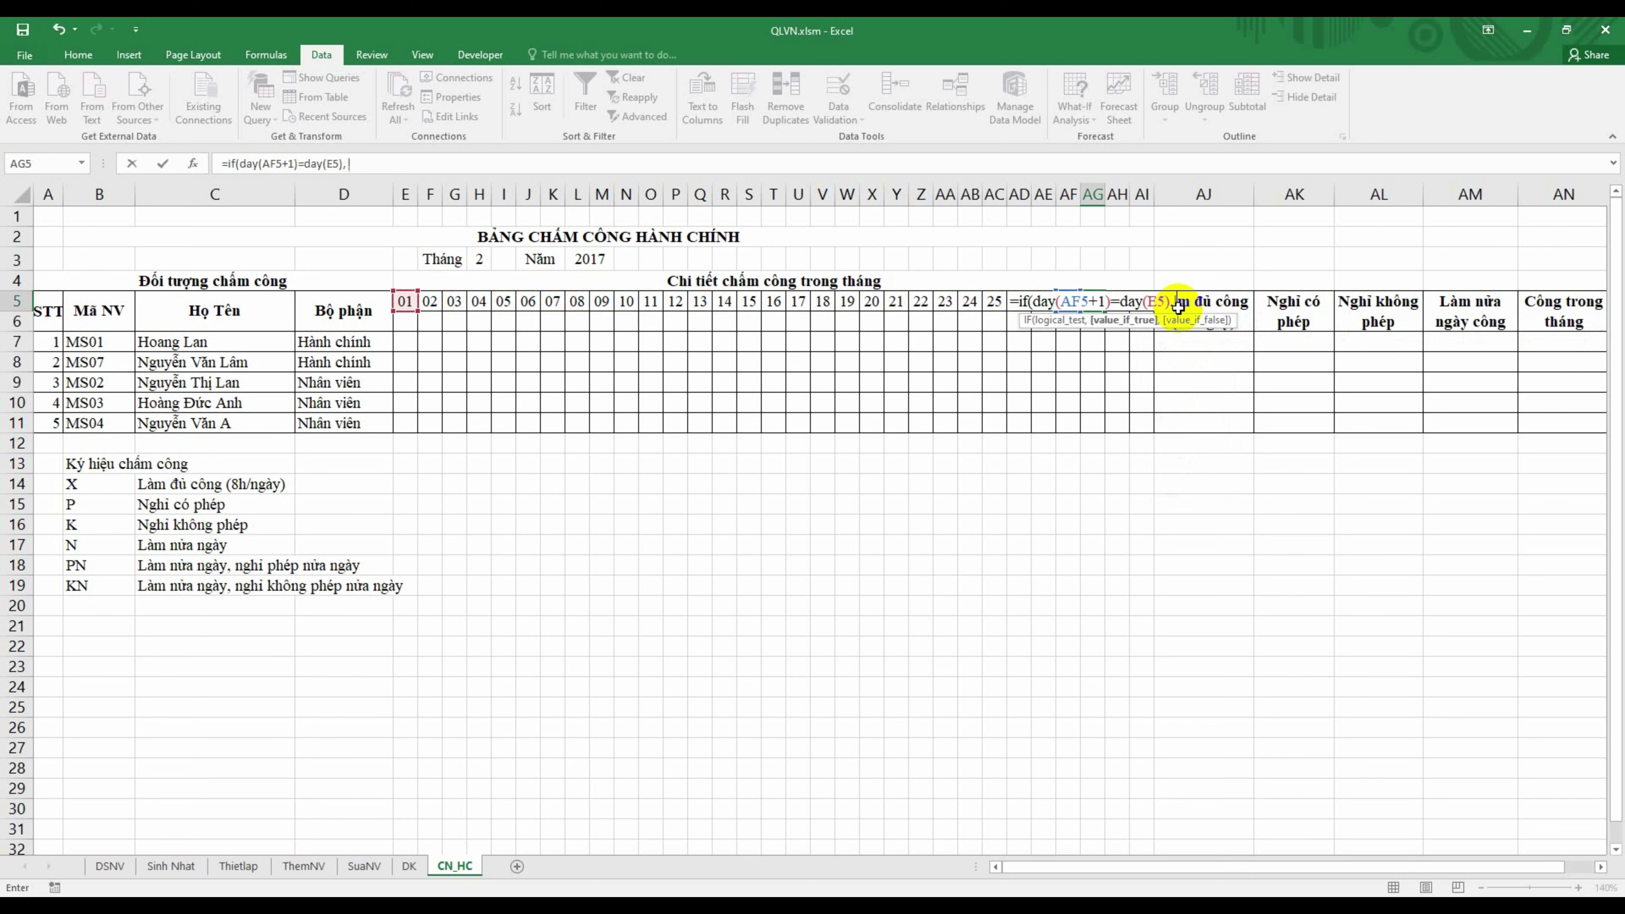
{"action": "type", "text": "\""}
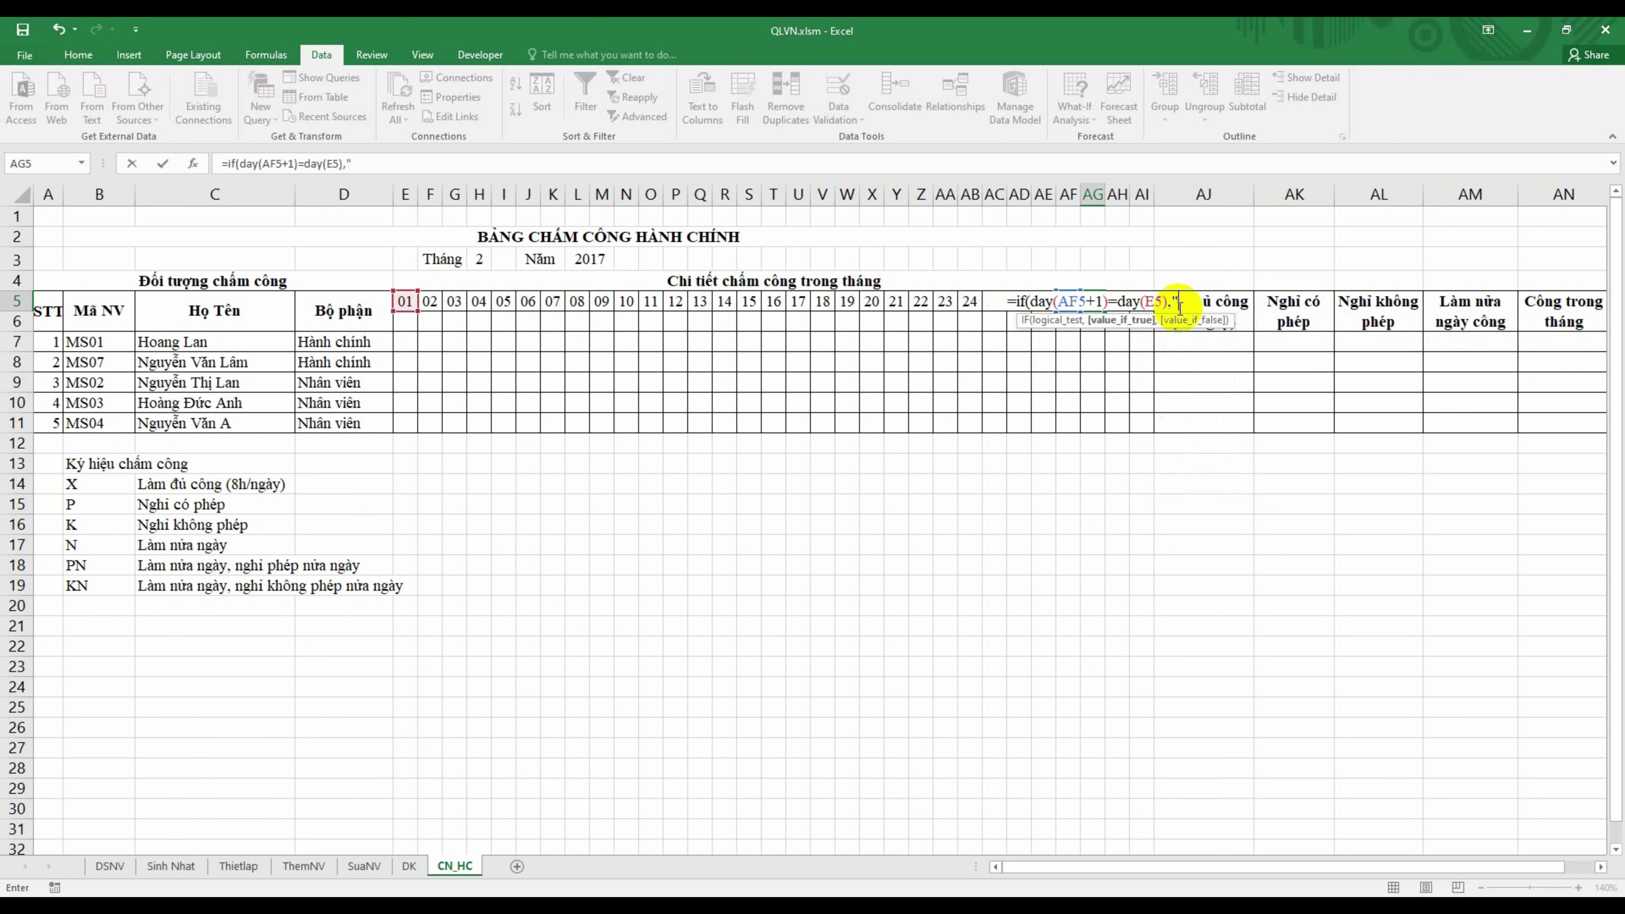
{"action": "type", "text": "\","}
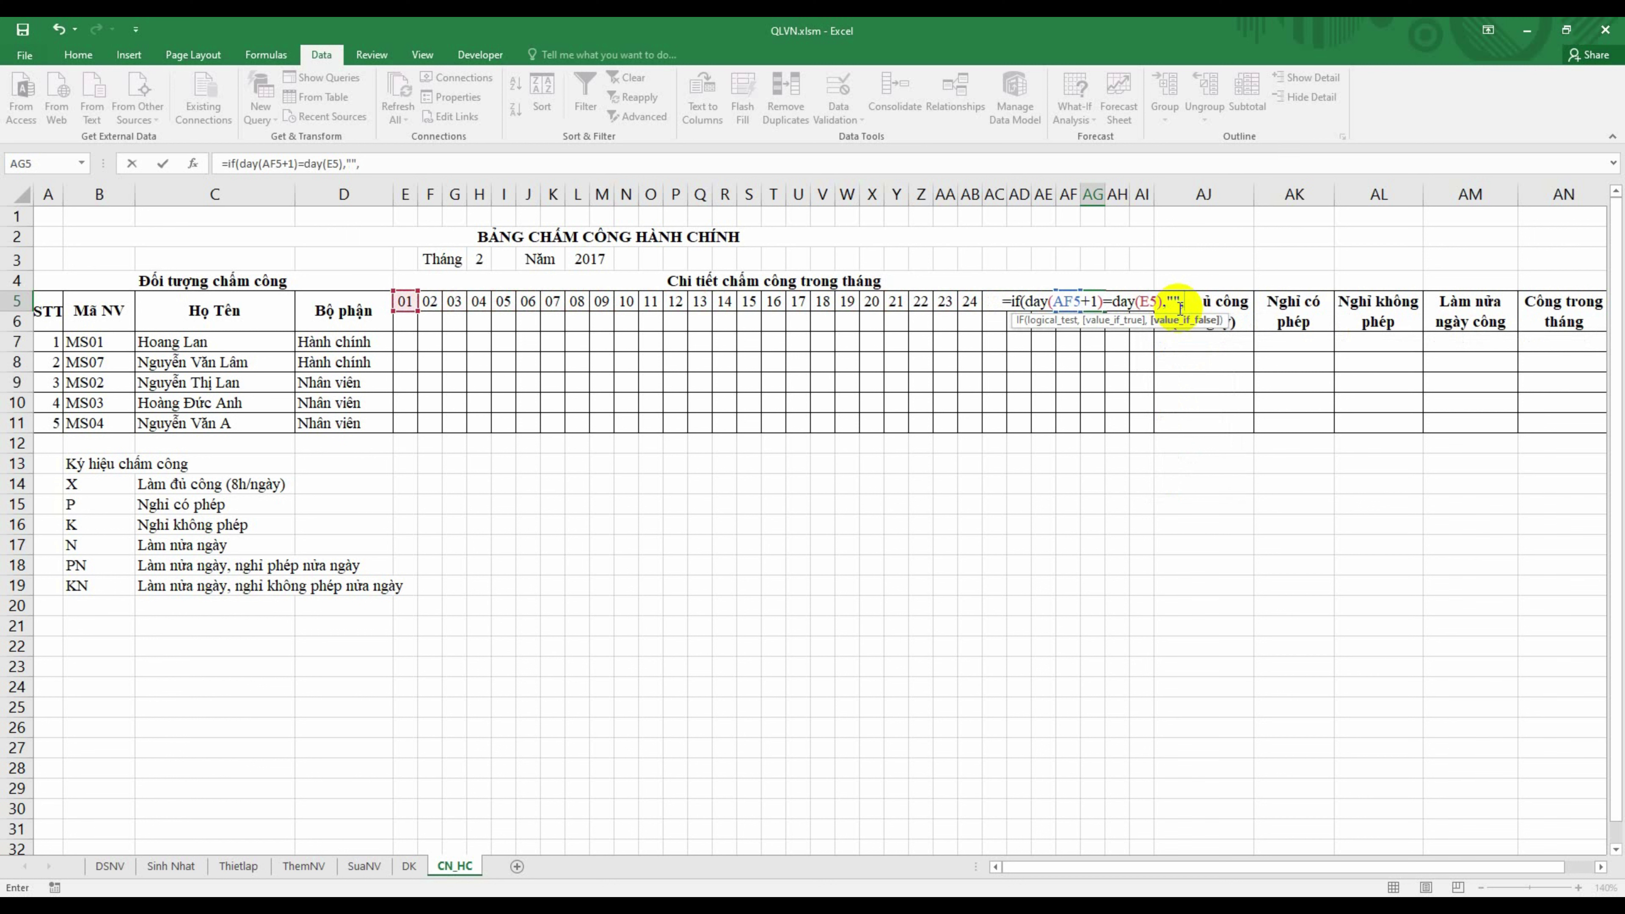
{"action": "type", "text": "day"}
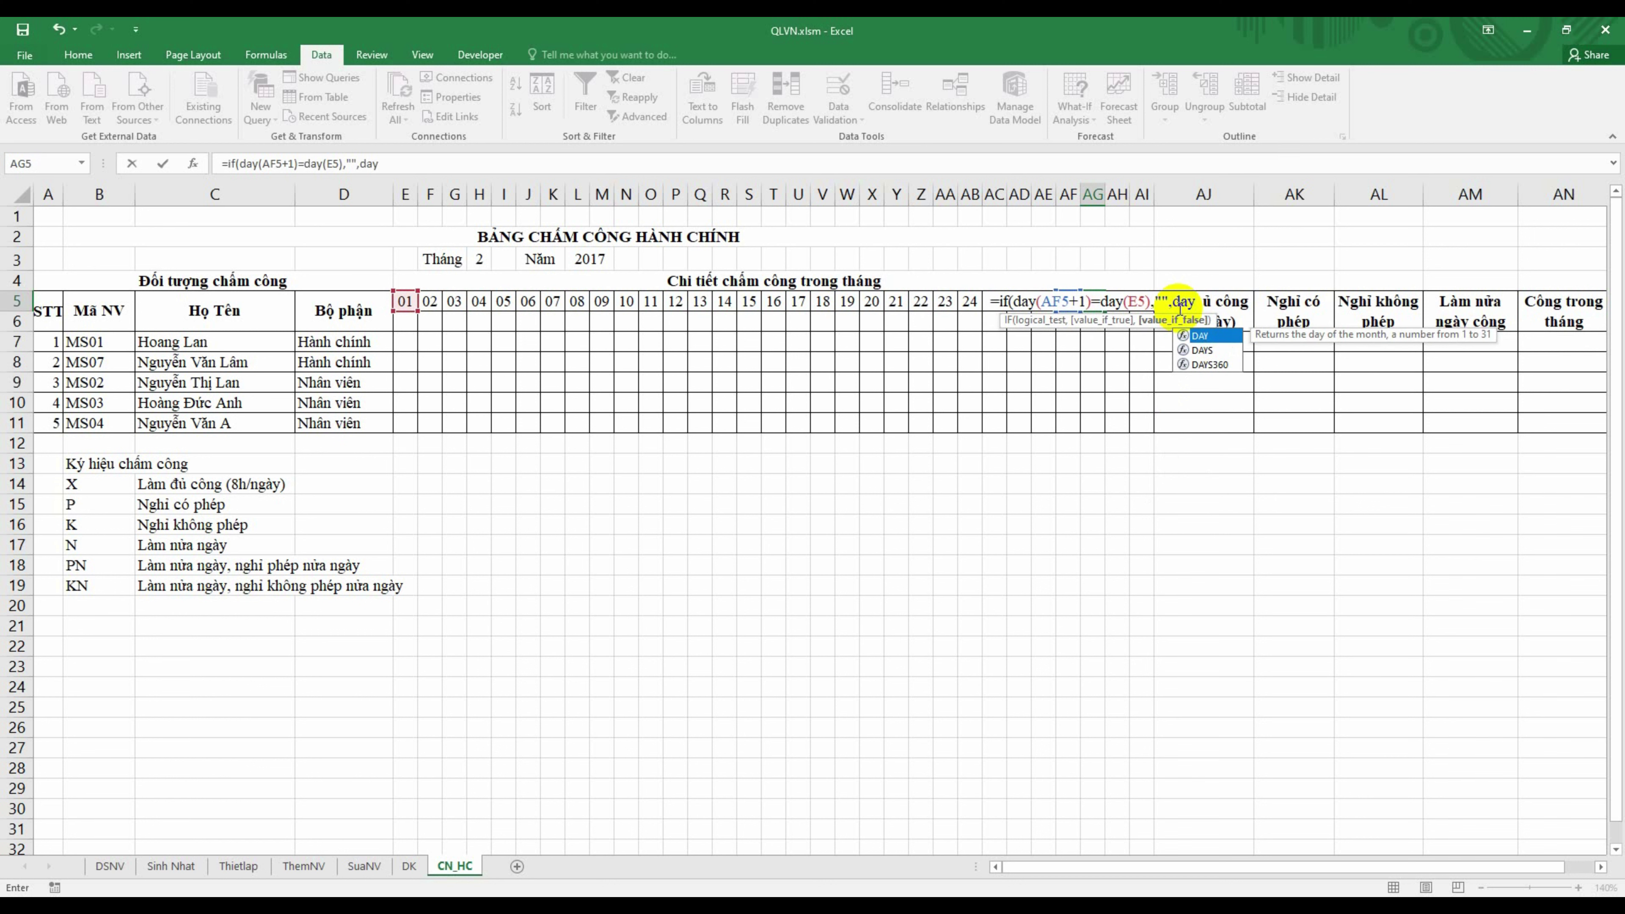
{"action": "type", "text": "("}
{"action": "key", "text": "Left"}
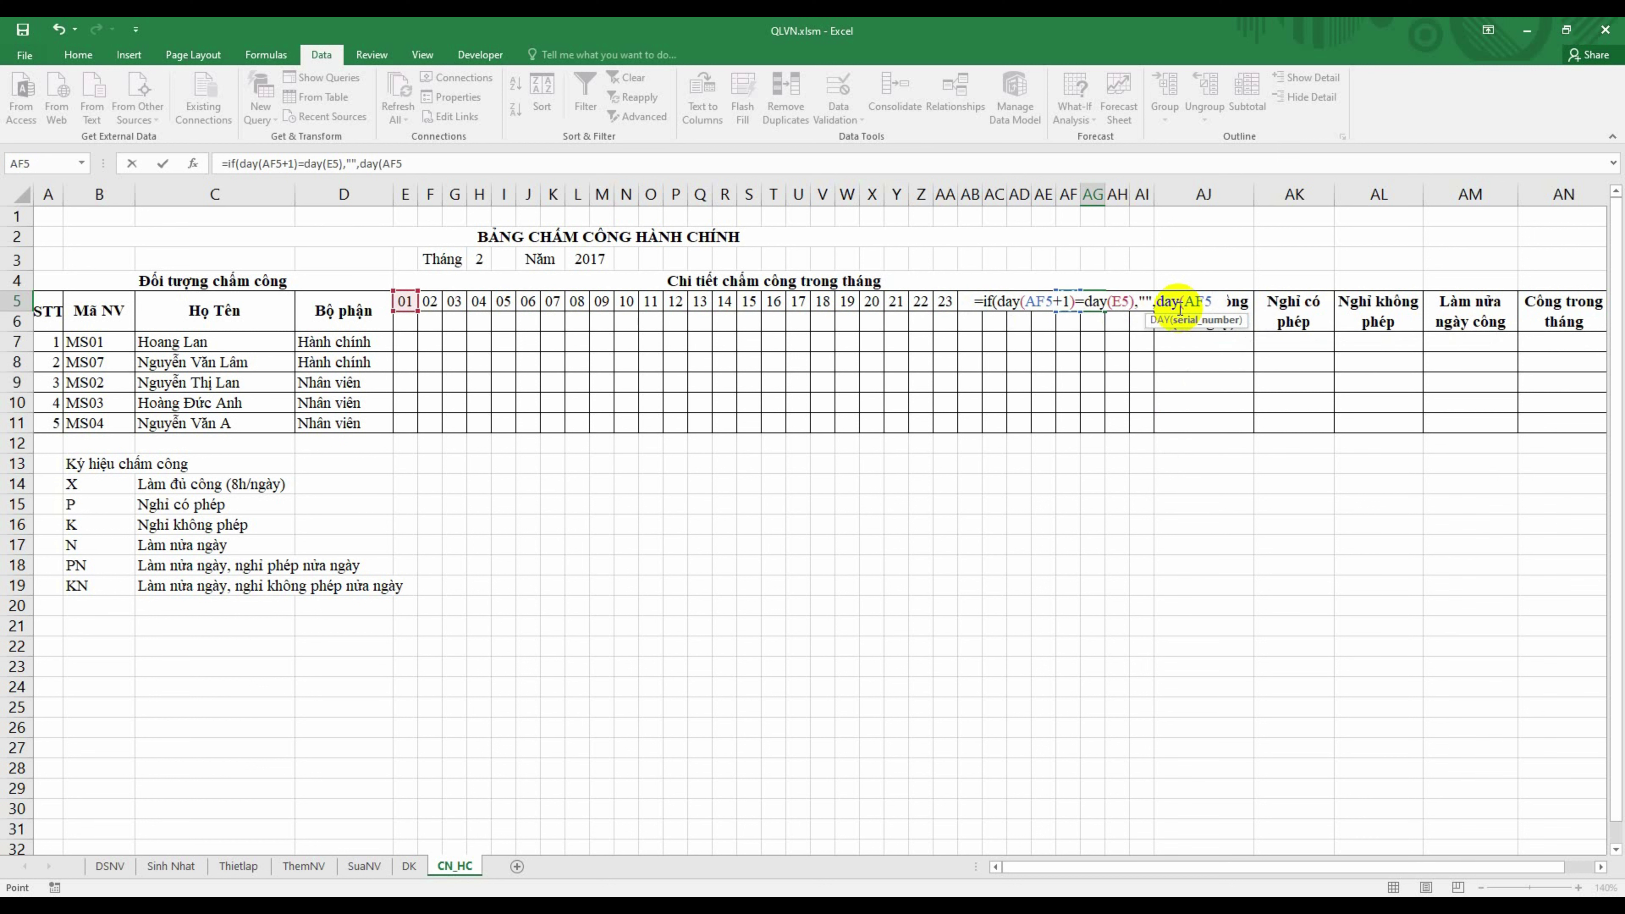
{"action": "type", "text": "_"}
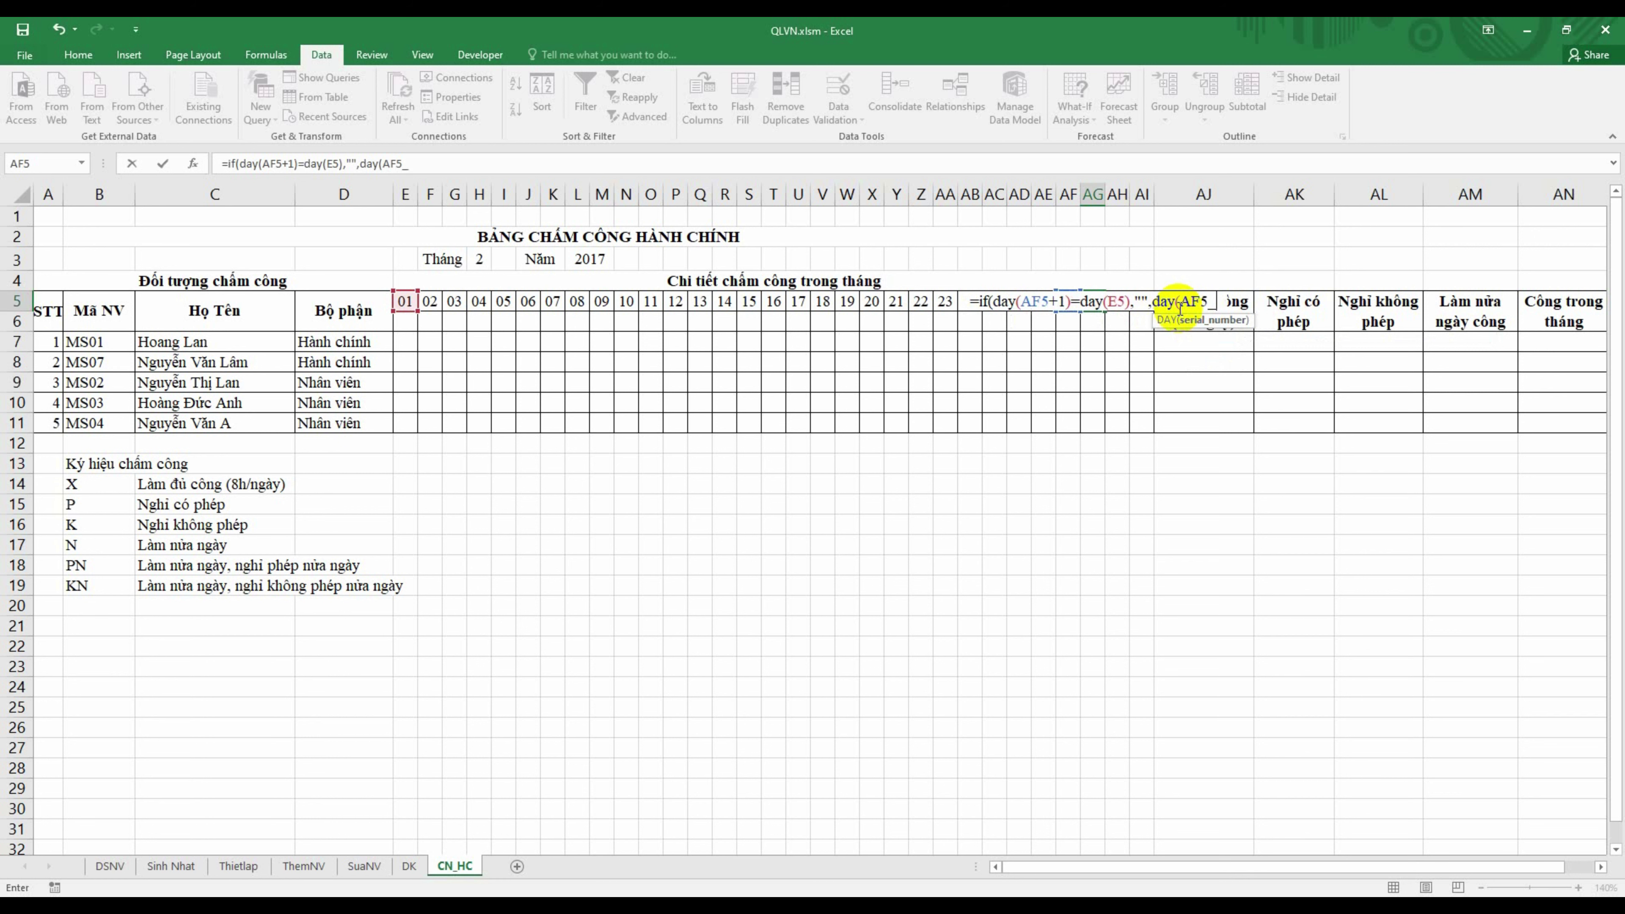
{"action": "key", "text": "BackSpace"}
{"action": "type", "text": "+1"}
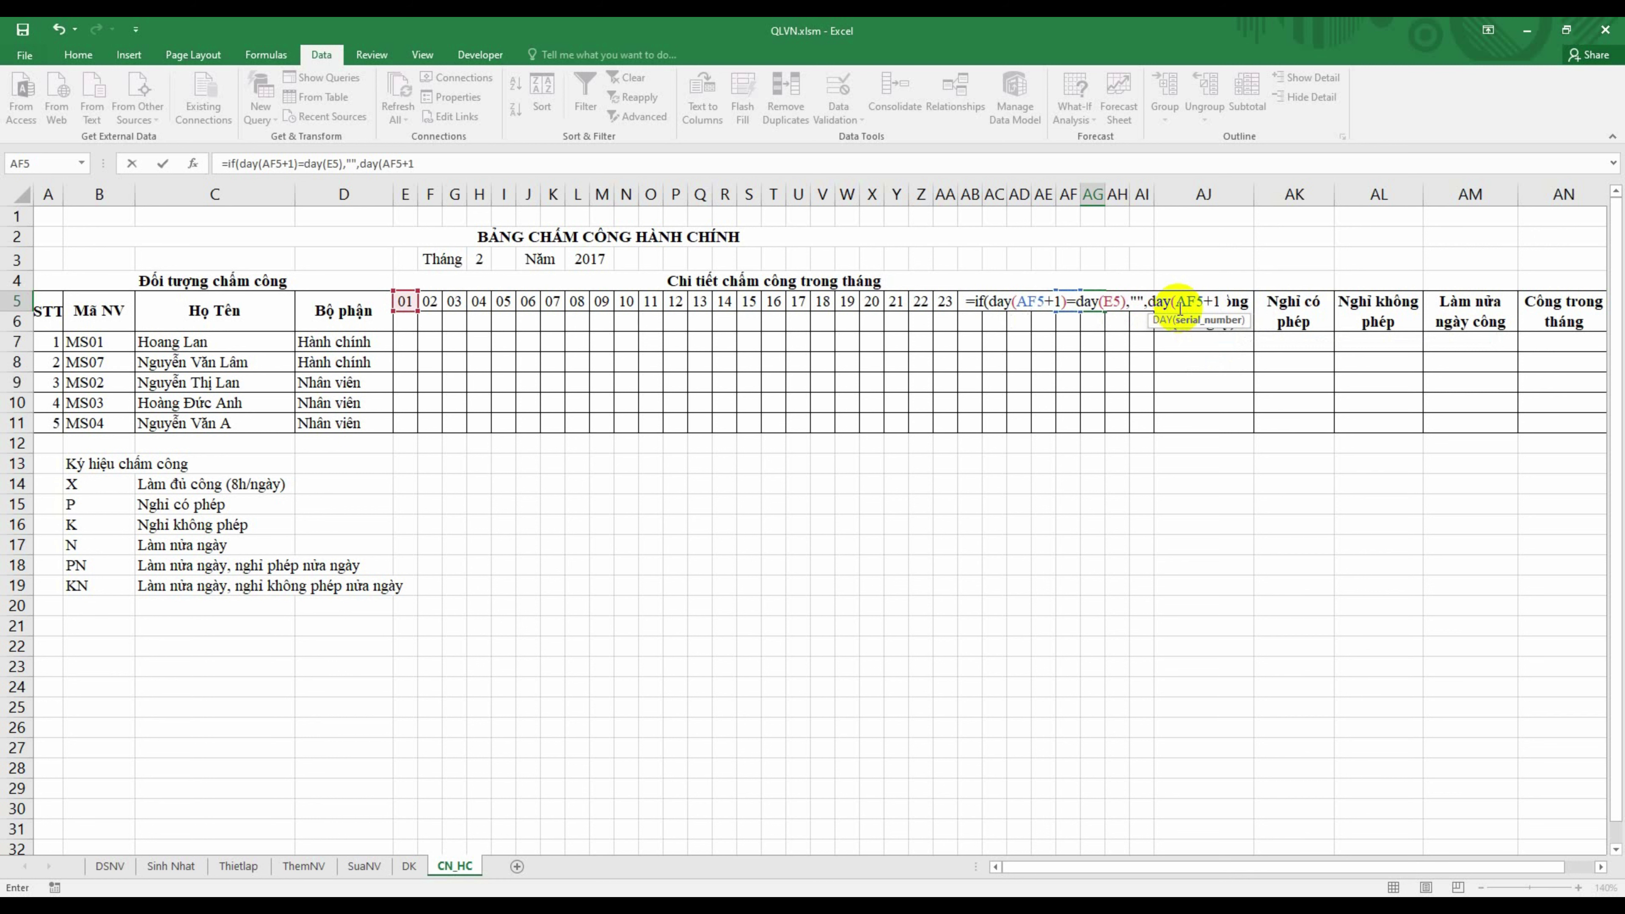
{"action": "type", "text": ")"}
{"action": "type", "text": ")"}
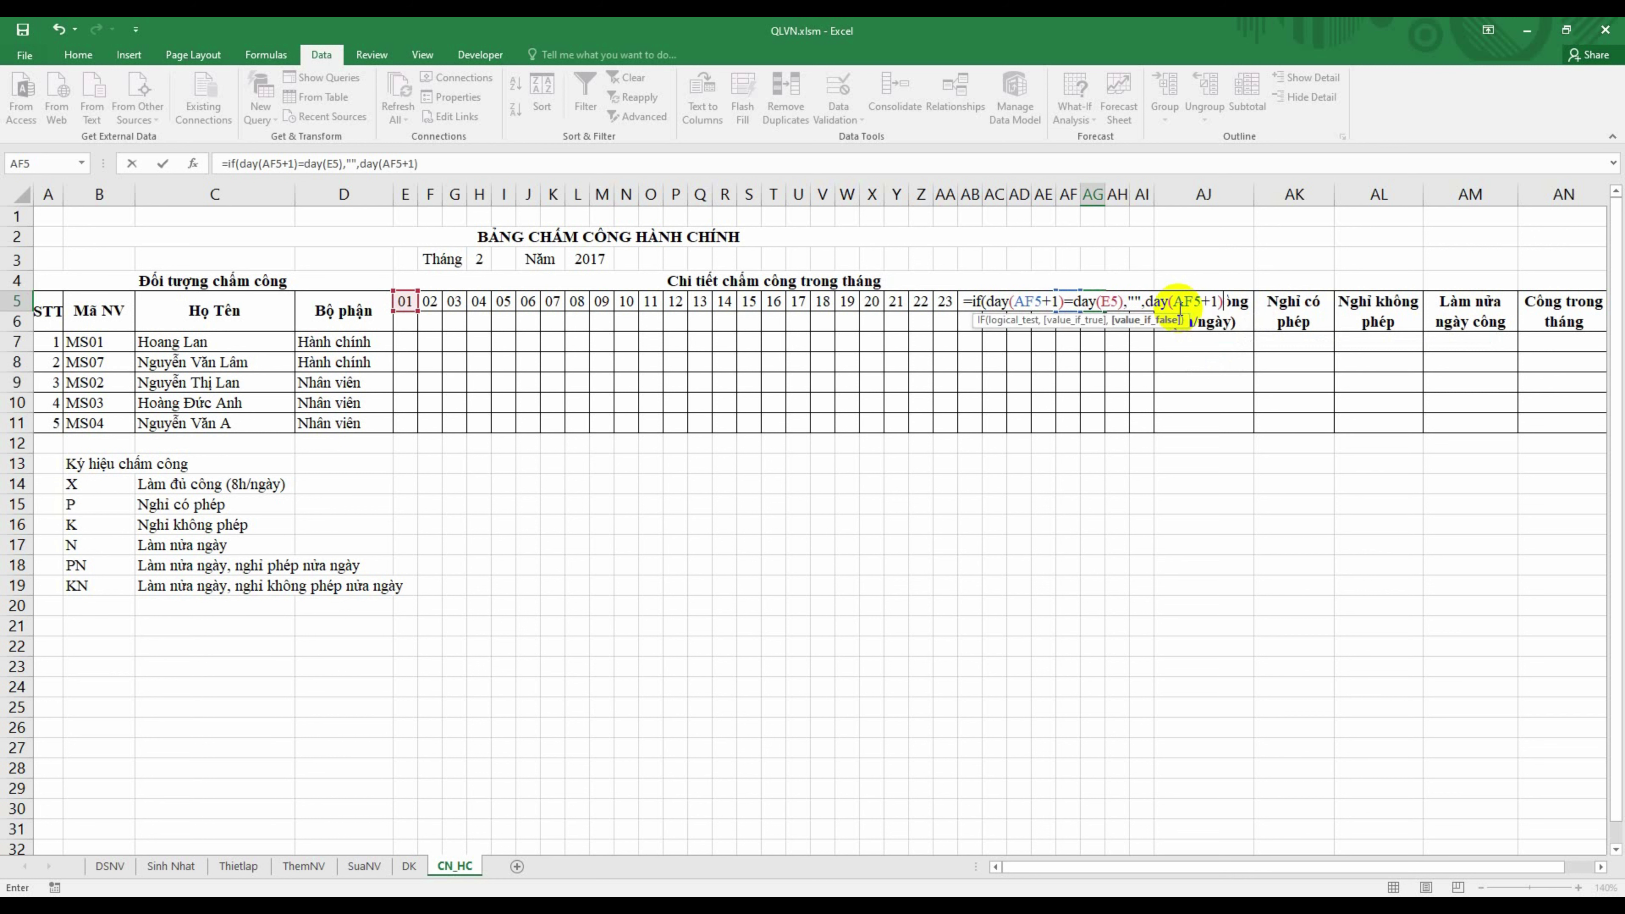
{"action": "key", "text": "Return"}
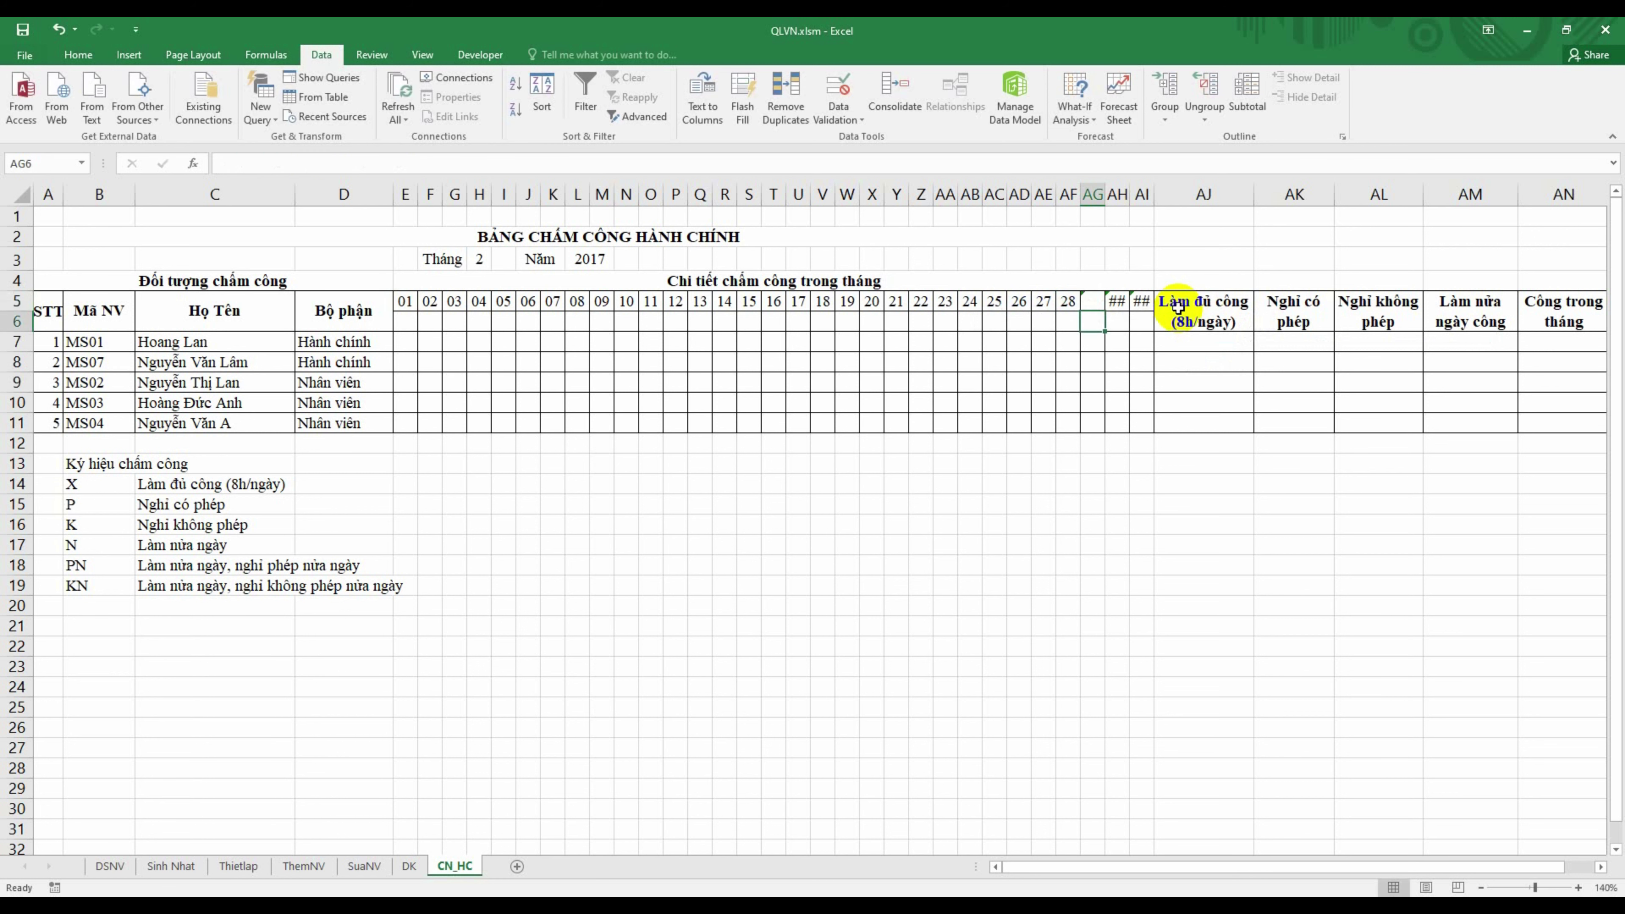
Step: Test the AG5 header by changing the month in H3 to 3
{"action": "left_click", "coordinate": [1091, 301]}
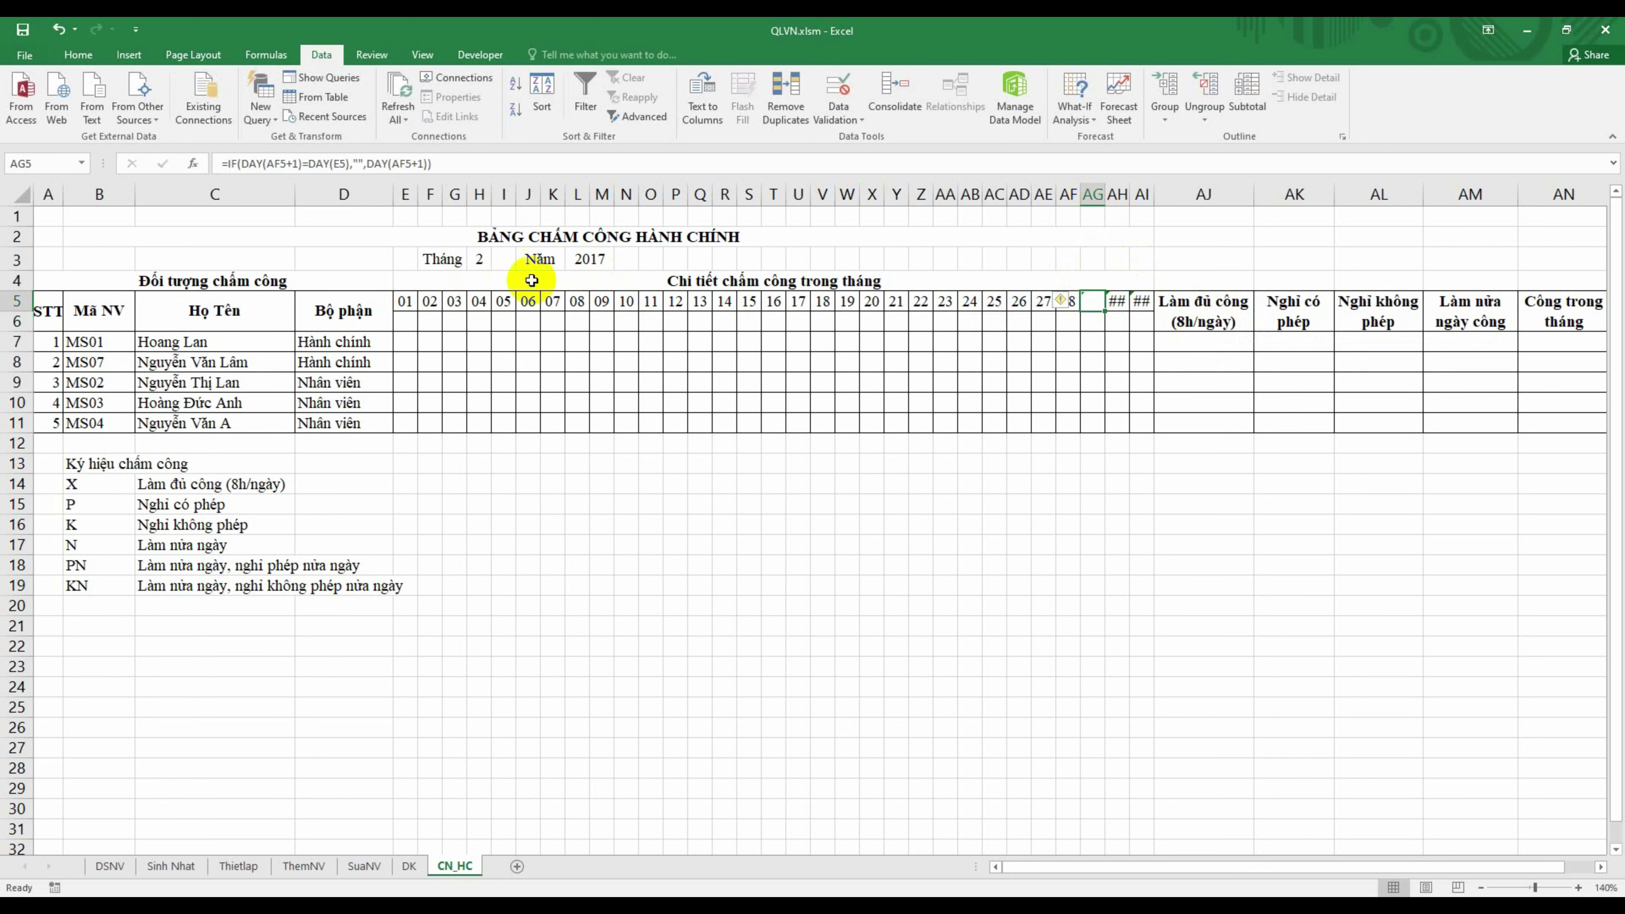
{"action": "left_click", "coordinate": [492, 259]}
{"action": "type", "text": "3"}
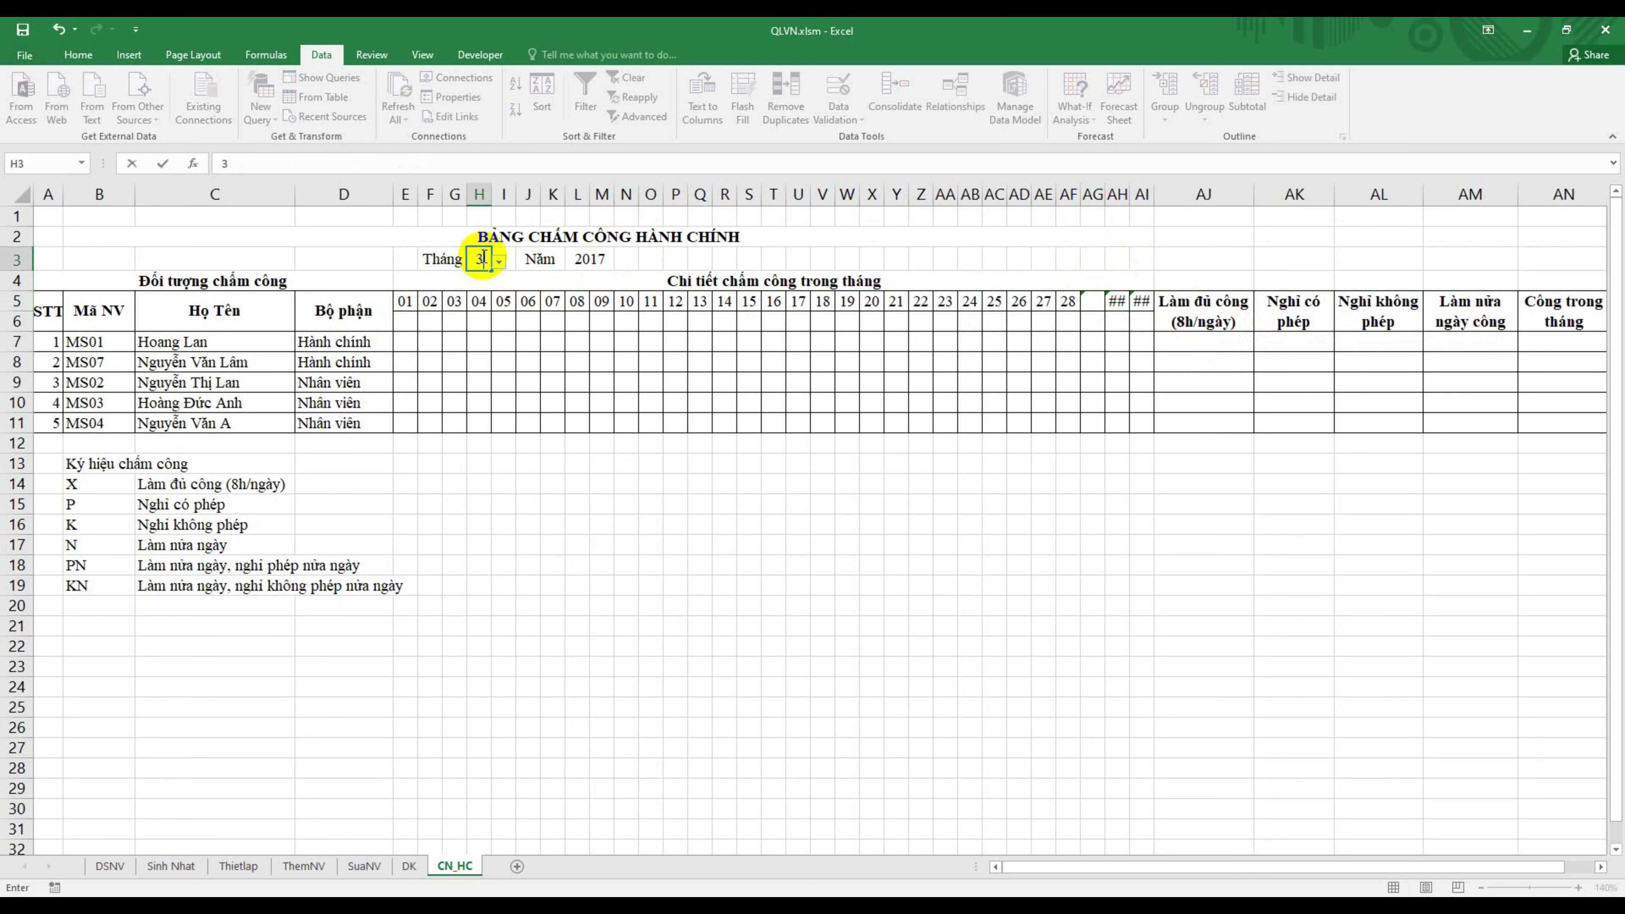
{"action": "key", "text": "Return"}
Step: Enter =IF(AG5="","",IF(DAY(AG5+1)=DAY(E5),"",DAY(AG5+1))) in AH5
{"action": "left_click", "coordinate": [1118, 304]}
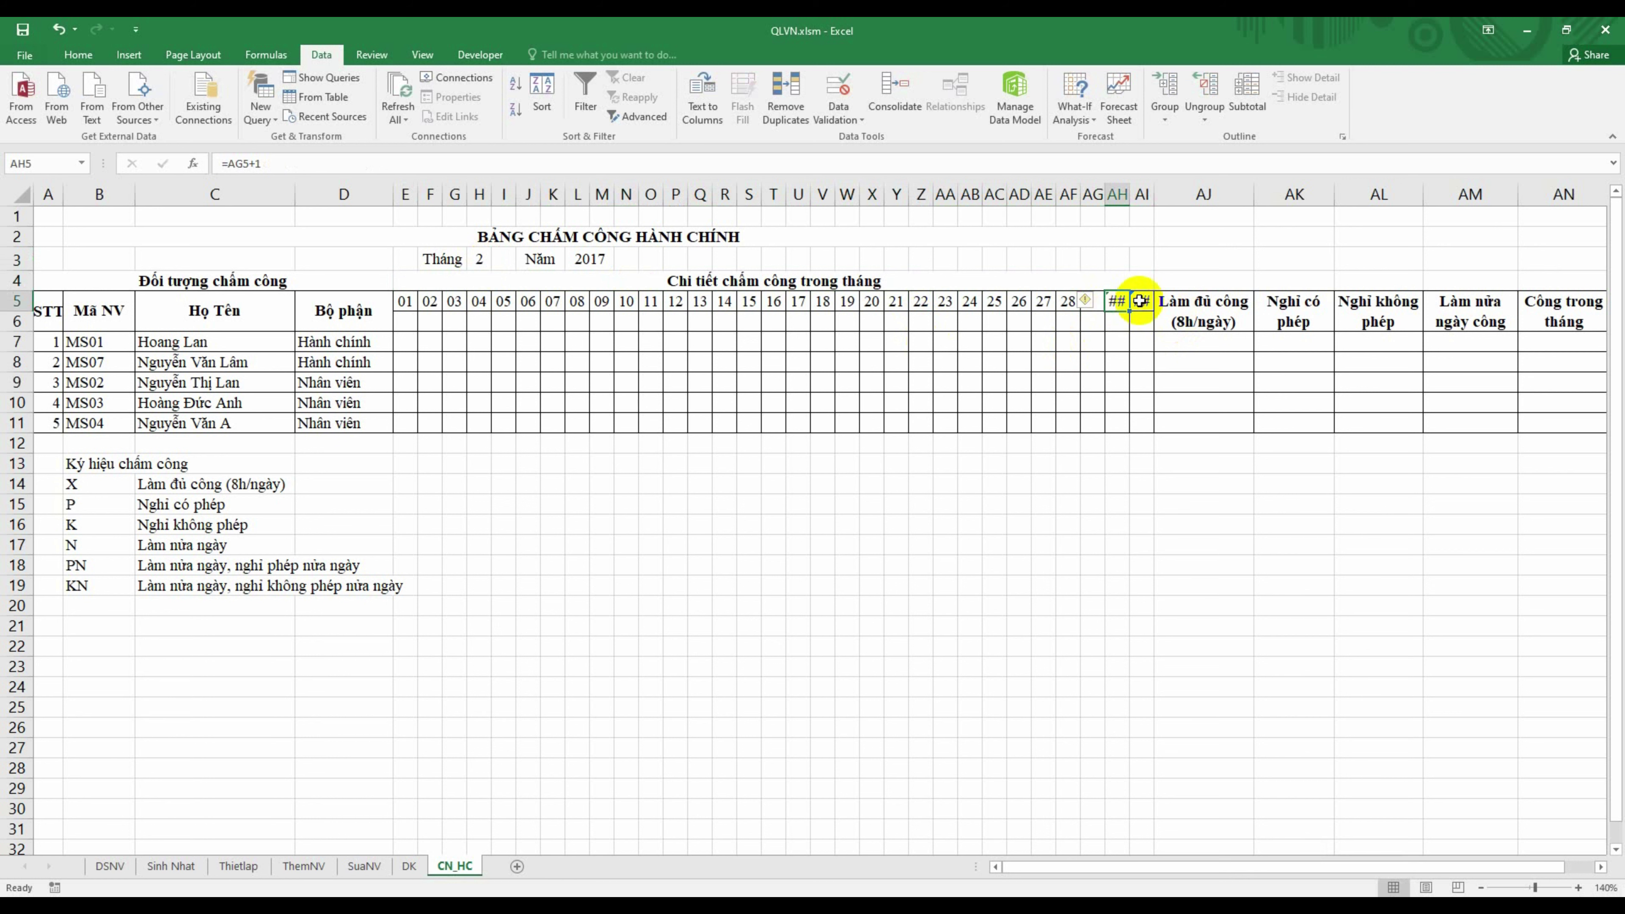
{"action": "type", "text": "="}
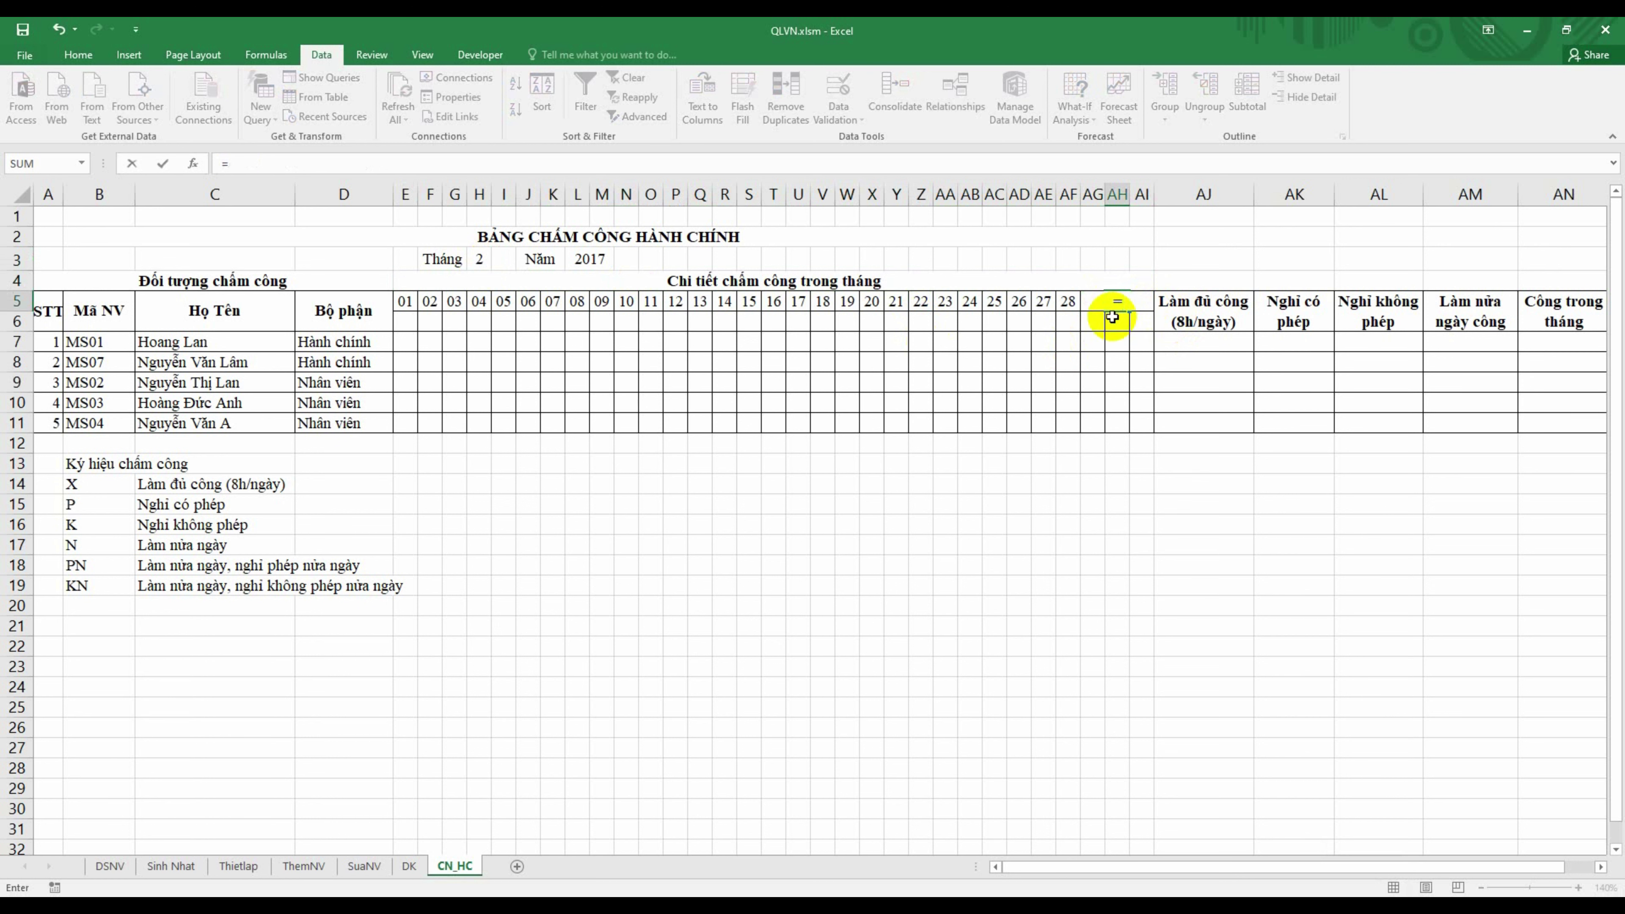
{"action": "type", "text": "if("}
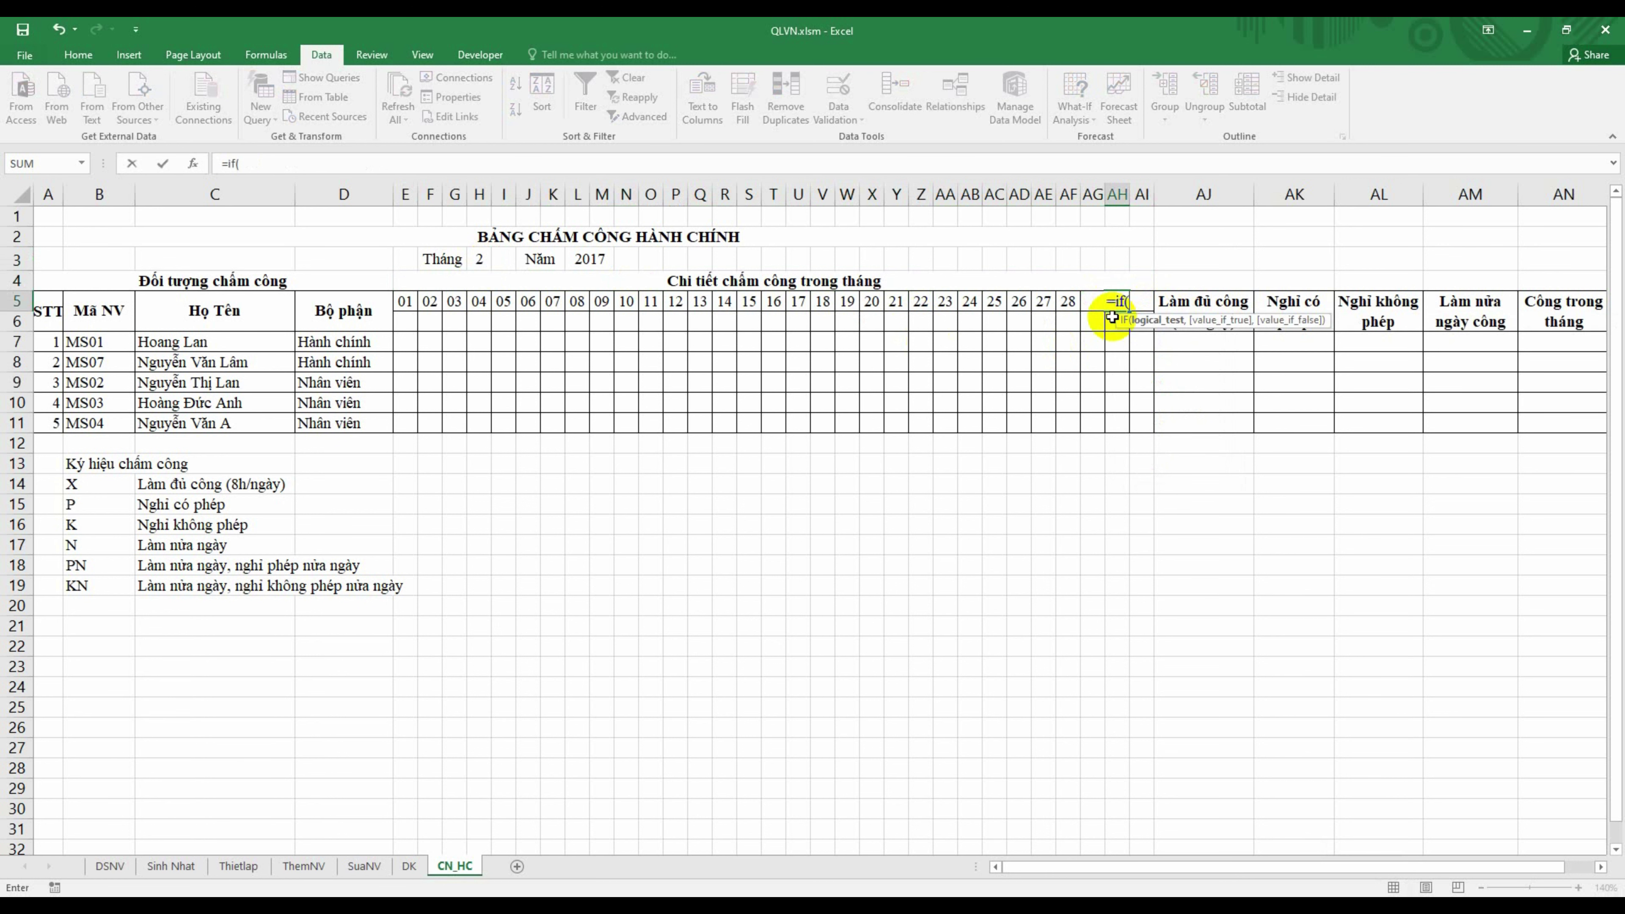
{"action": "key", "text": "Left"}
{"action": "type", "text": "="}
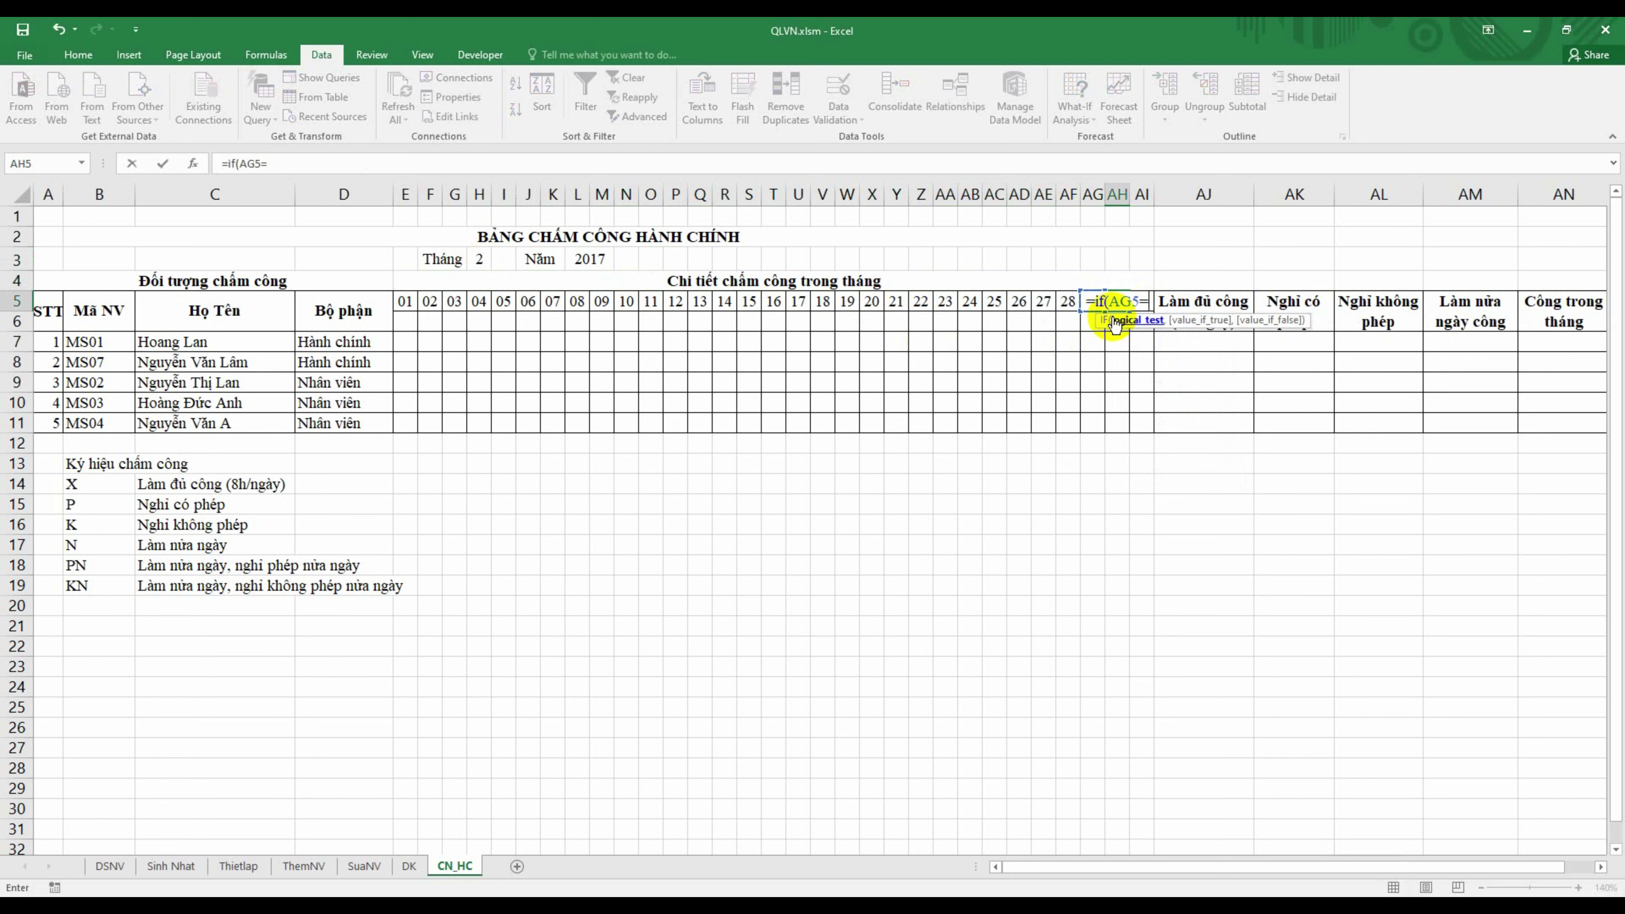
{"action": "type", "text": "\"\","}
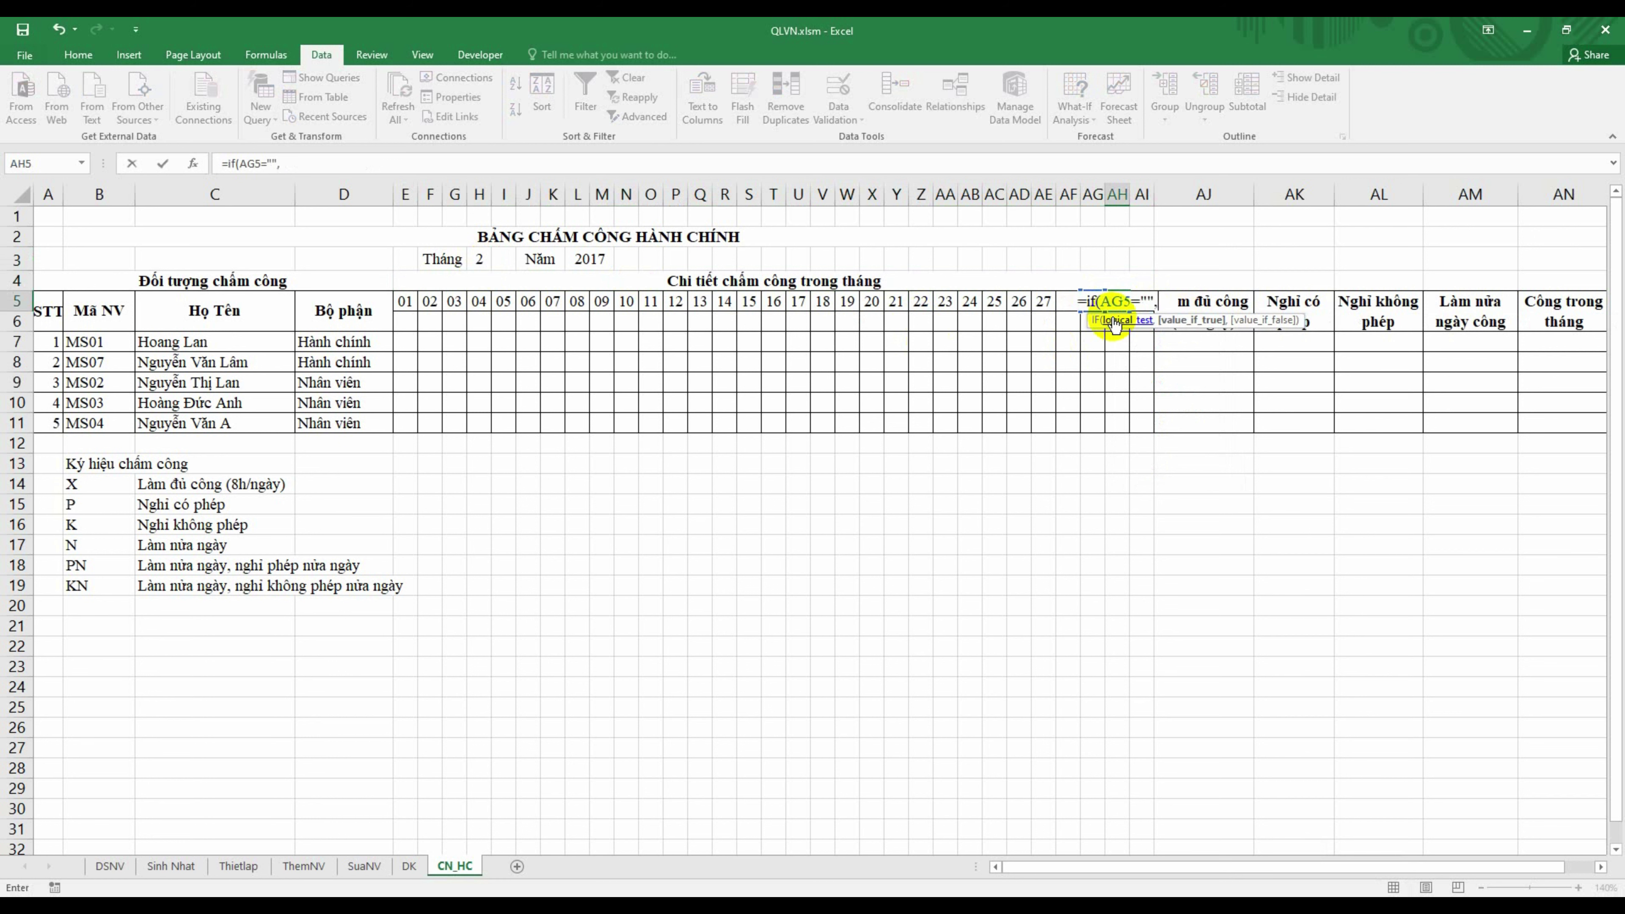
{"action": "type", "text": "\"\","}
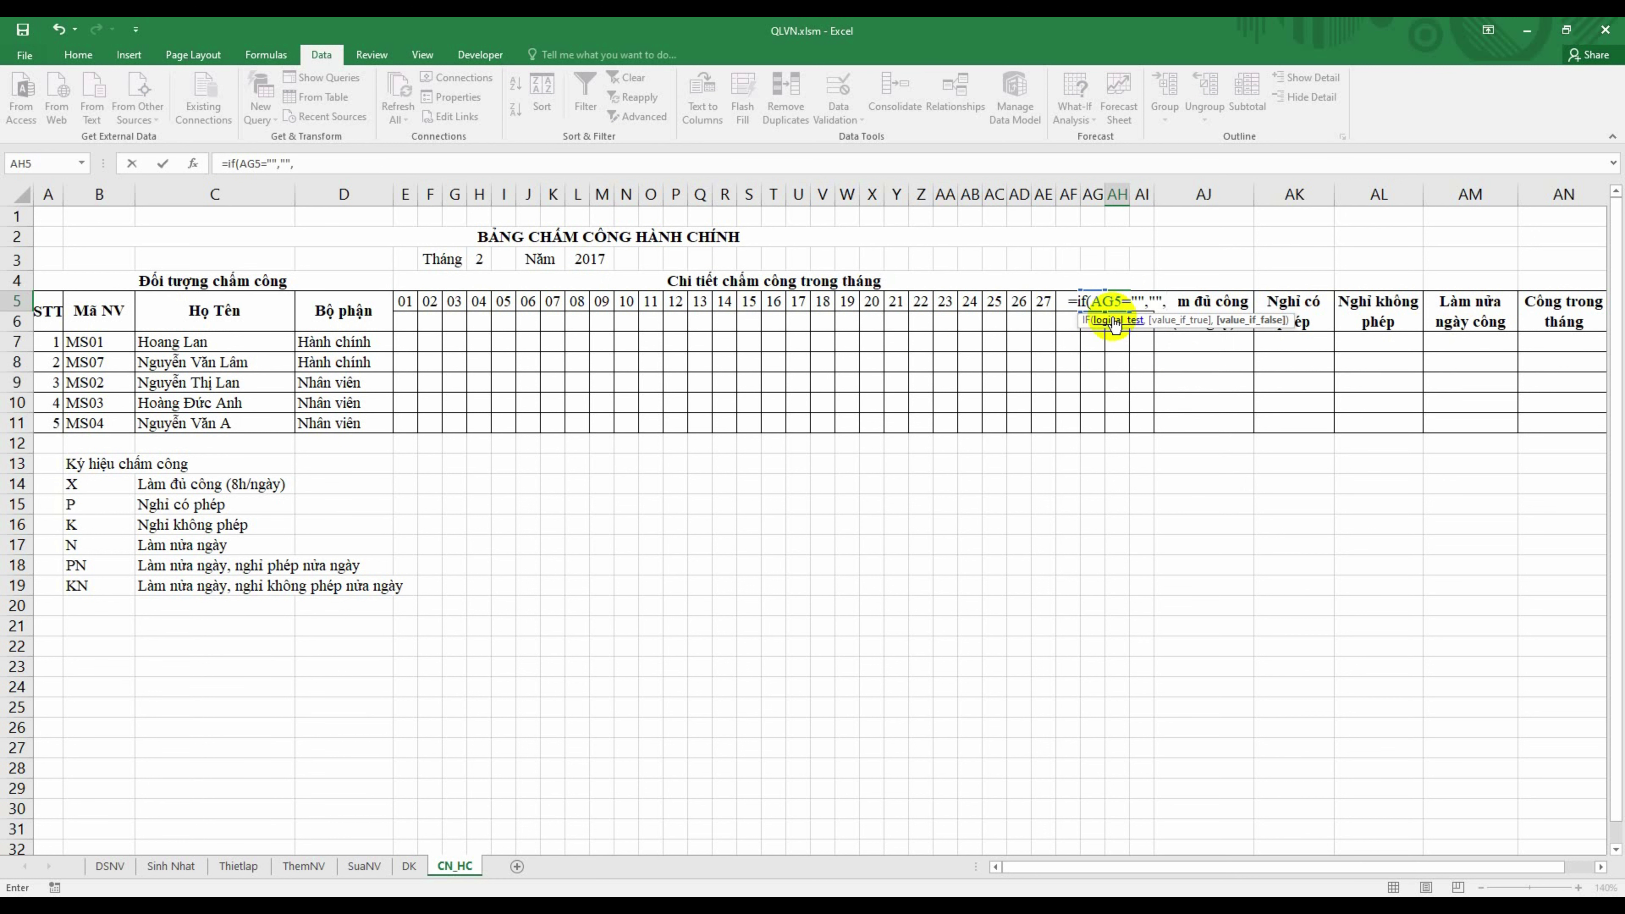
{"action": "type", "text": "if("}
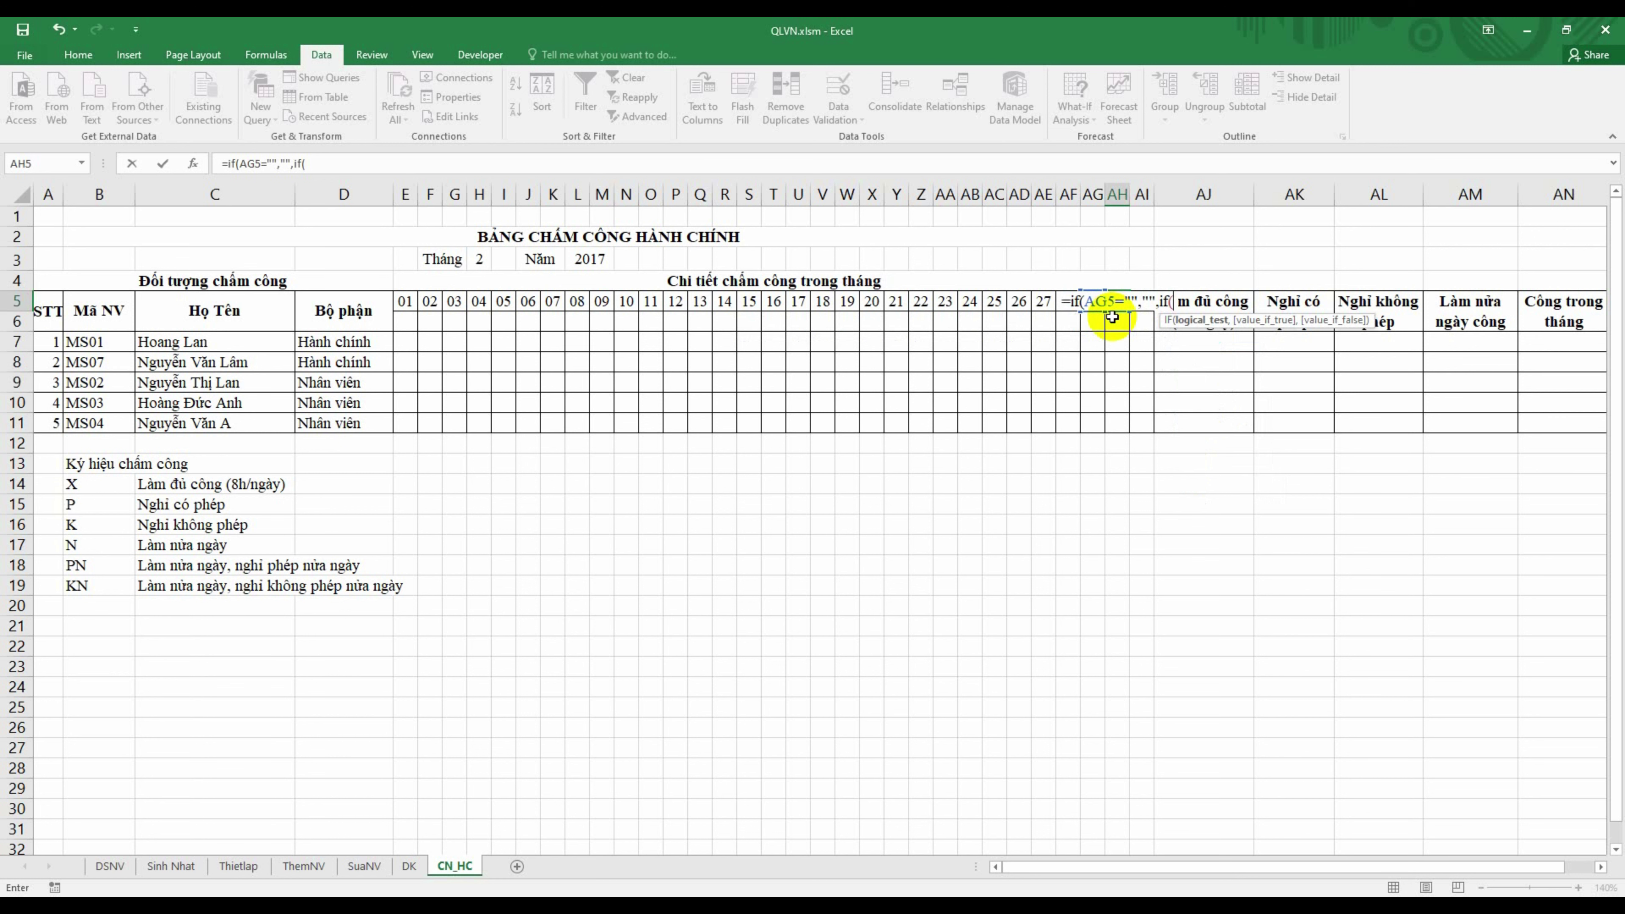
{"action": "type", "text": "day("}
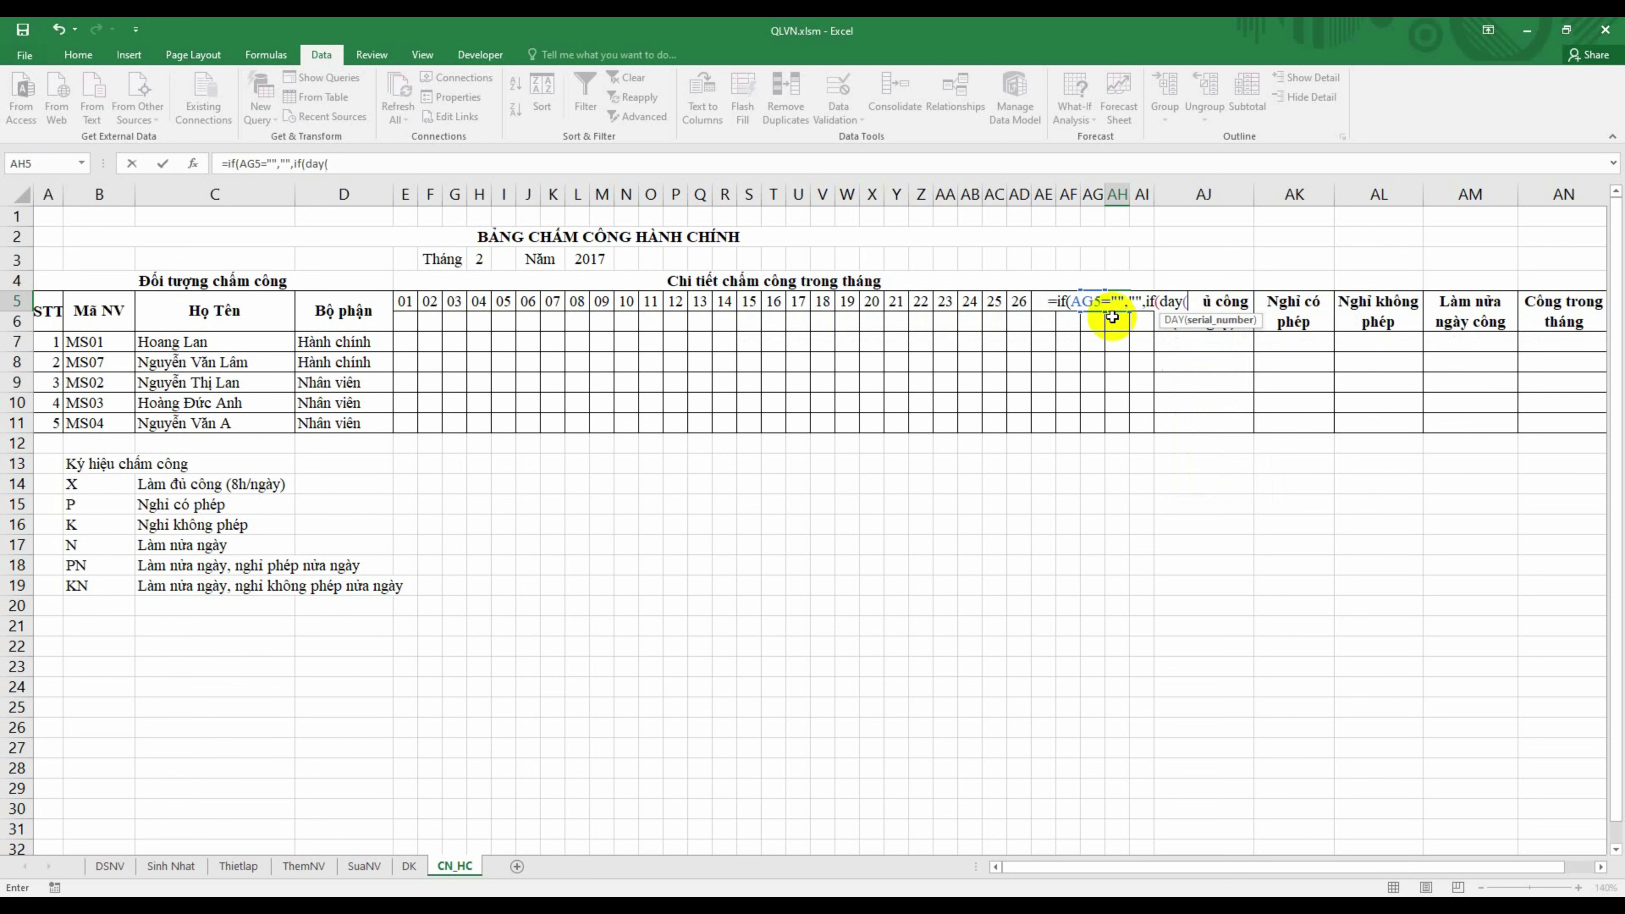
{"action": "key", "text": "Left"}
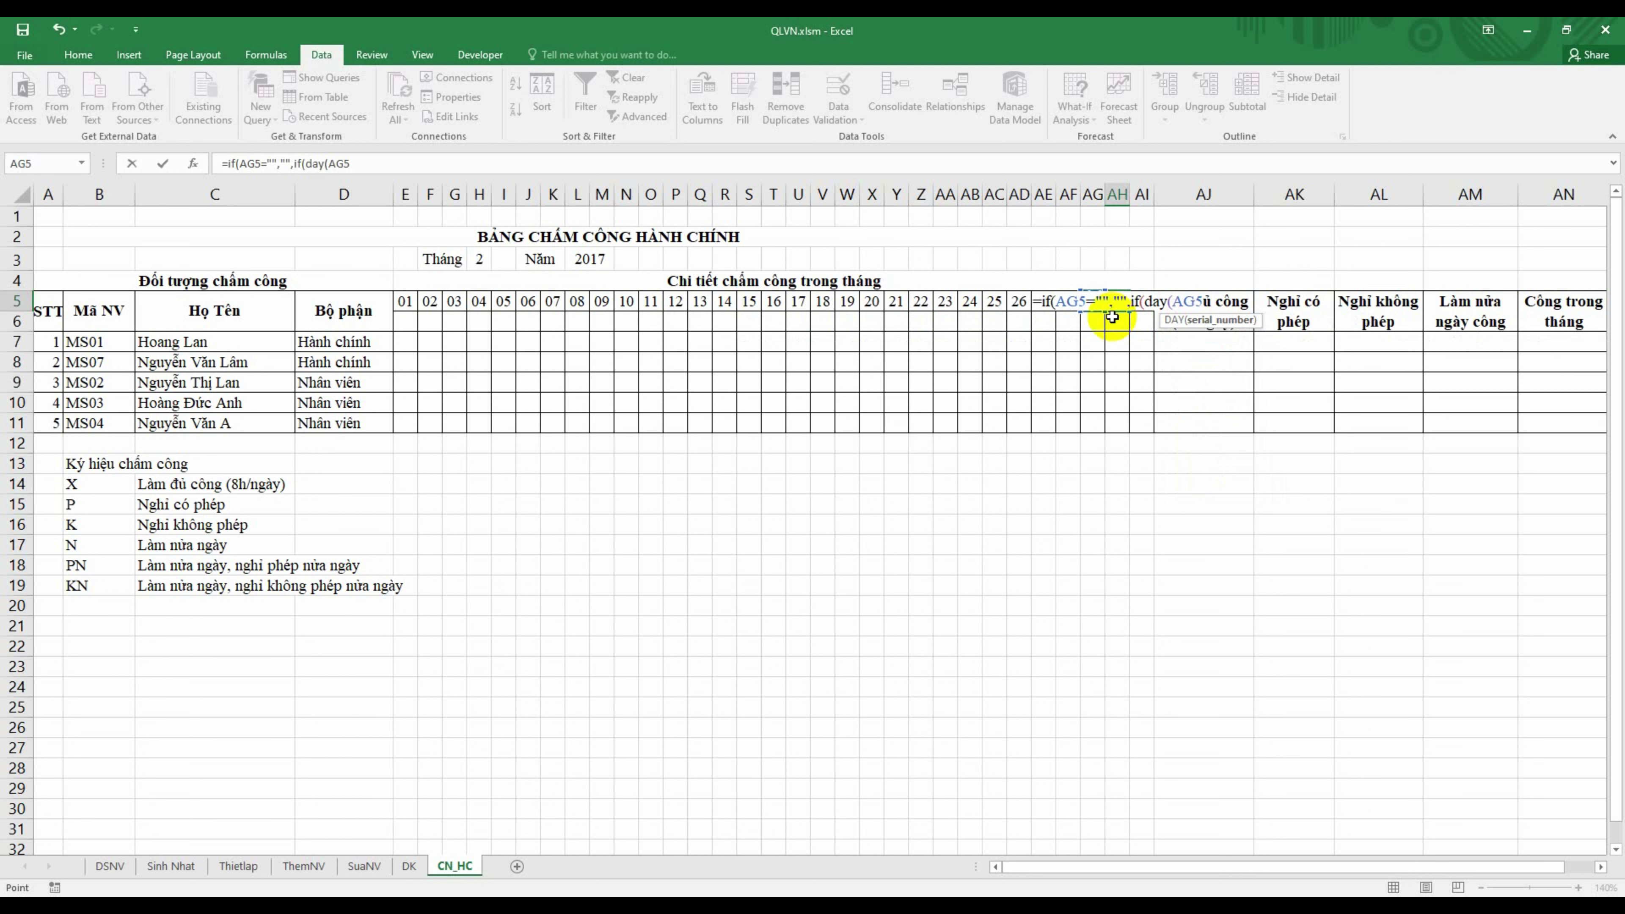
{"action": "type", "text": "+1"}
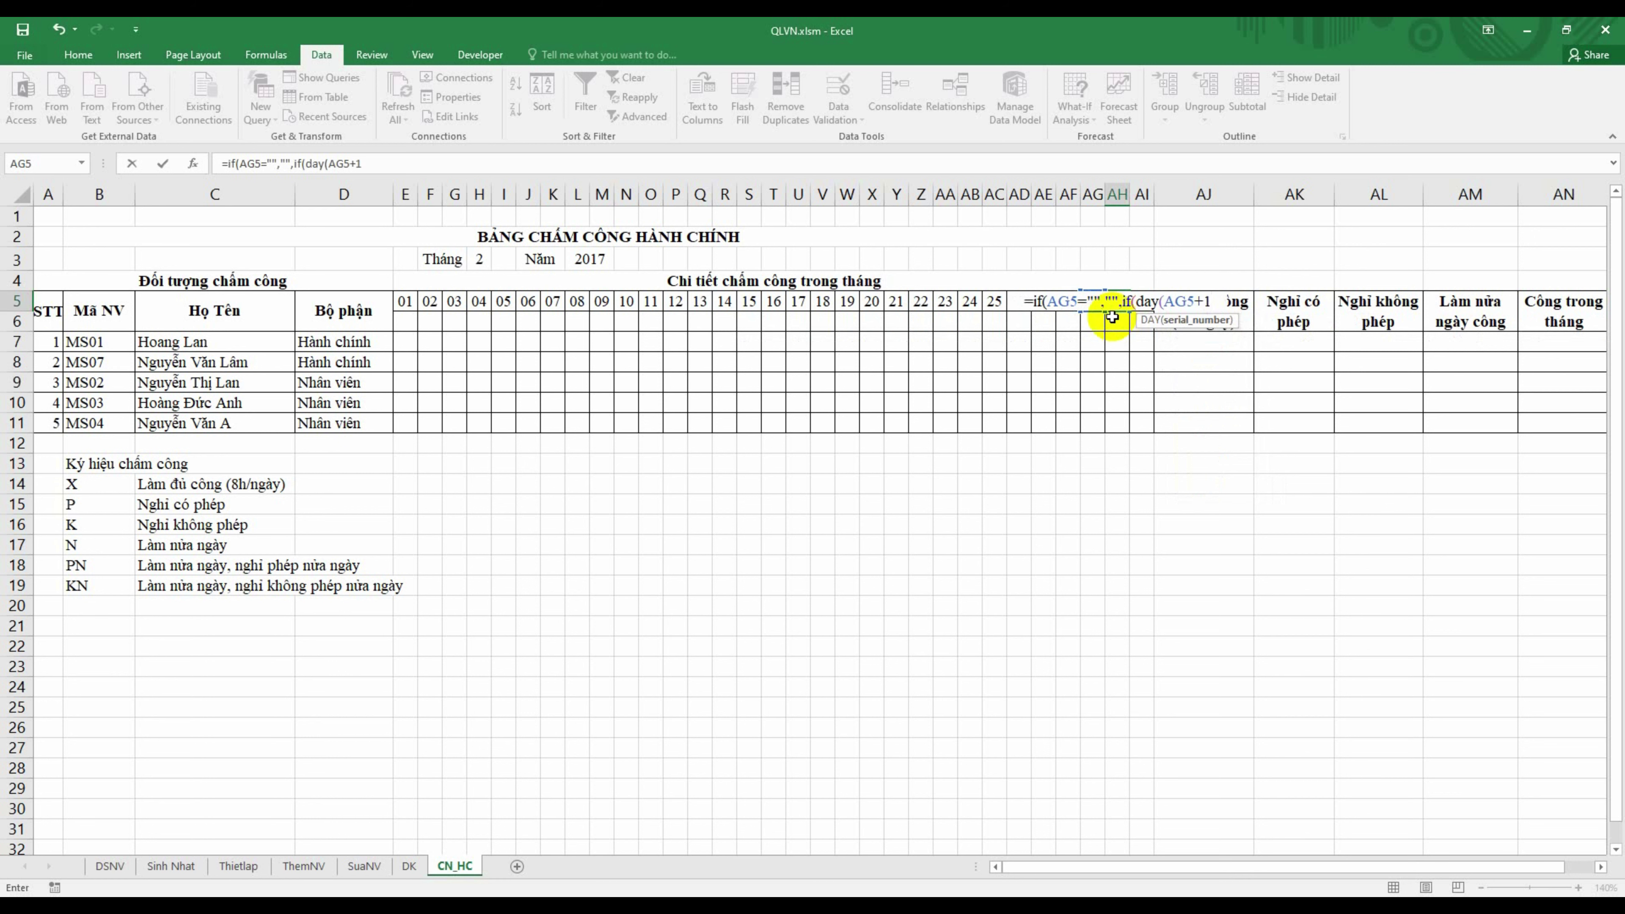
{"action": "type", "text": ")="}
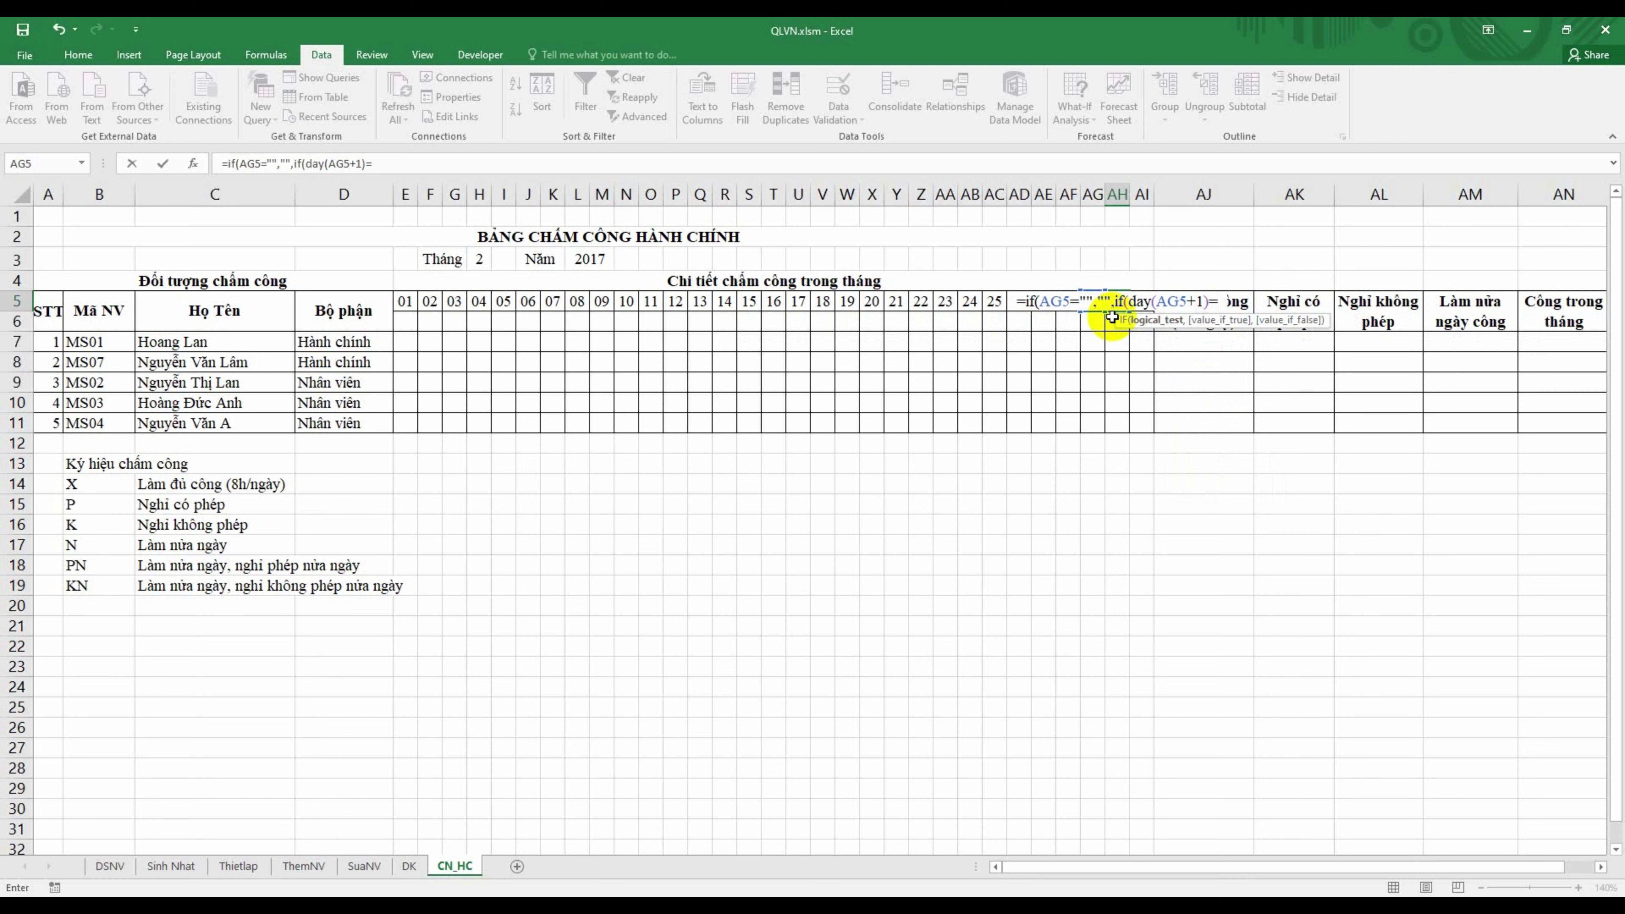
{"action": "type", "text": "day("}
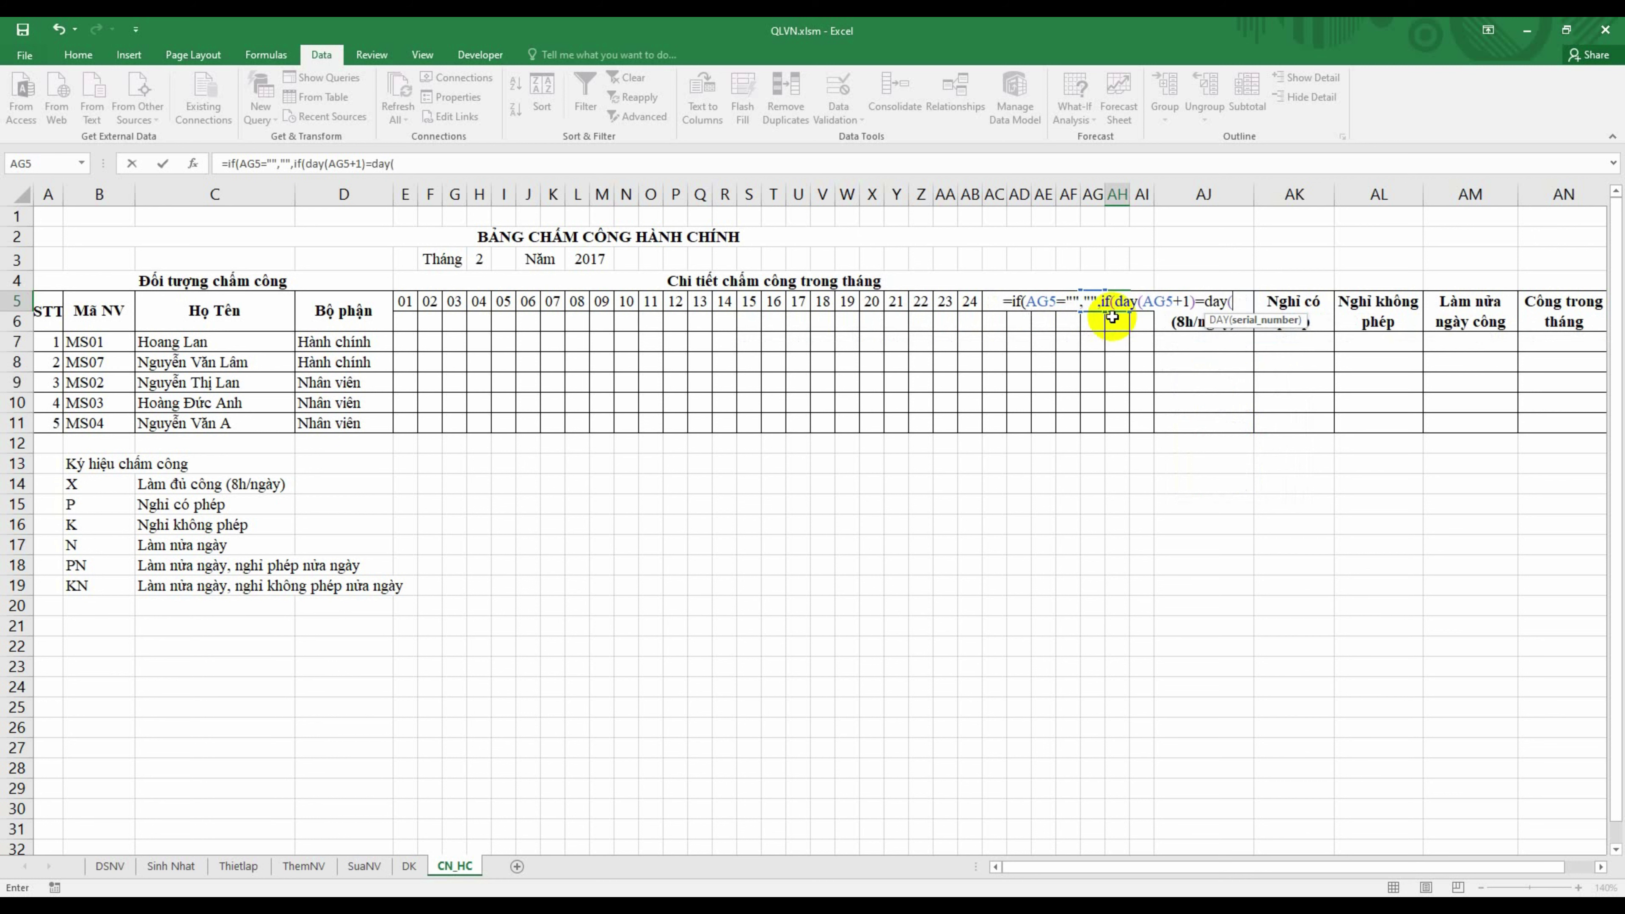
{"action": "key", "text": "Left"}
{"action": "key", "text": "Left"}
{"action": "key", "text": "Left"}
{"action": "key", "text": "Left"}
{"action": "key", "text": "Left"}
{"action": "key", "text": "Left"}
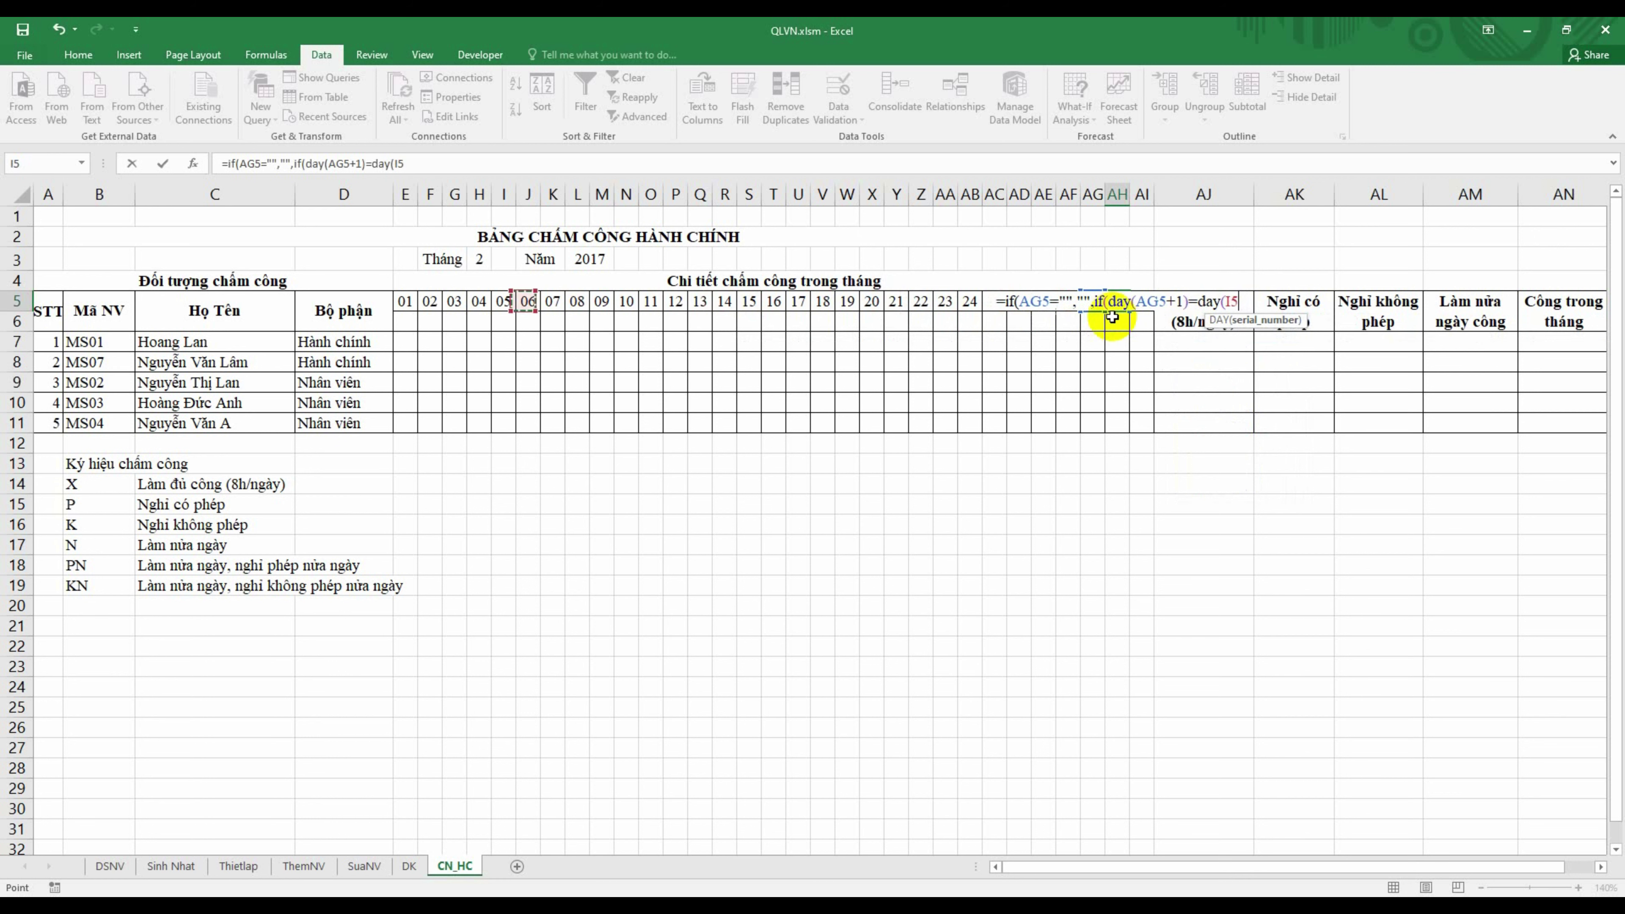
{"action": "key", "text": "Left"}
{"action": "key", "text": "Left"}
{"action": "key", "text": "Left"}
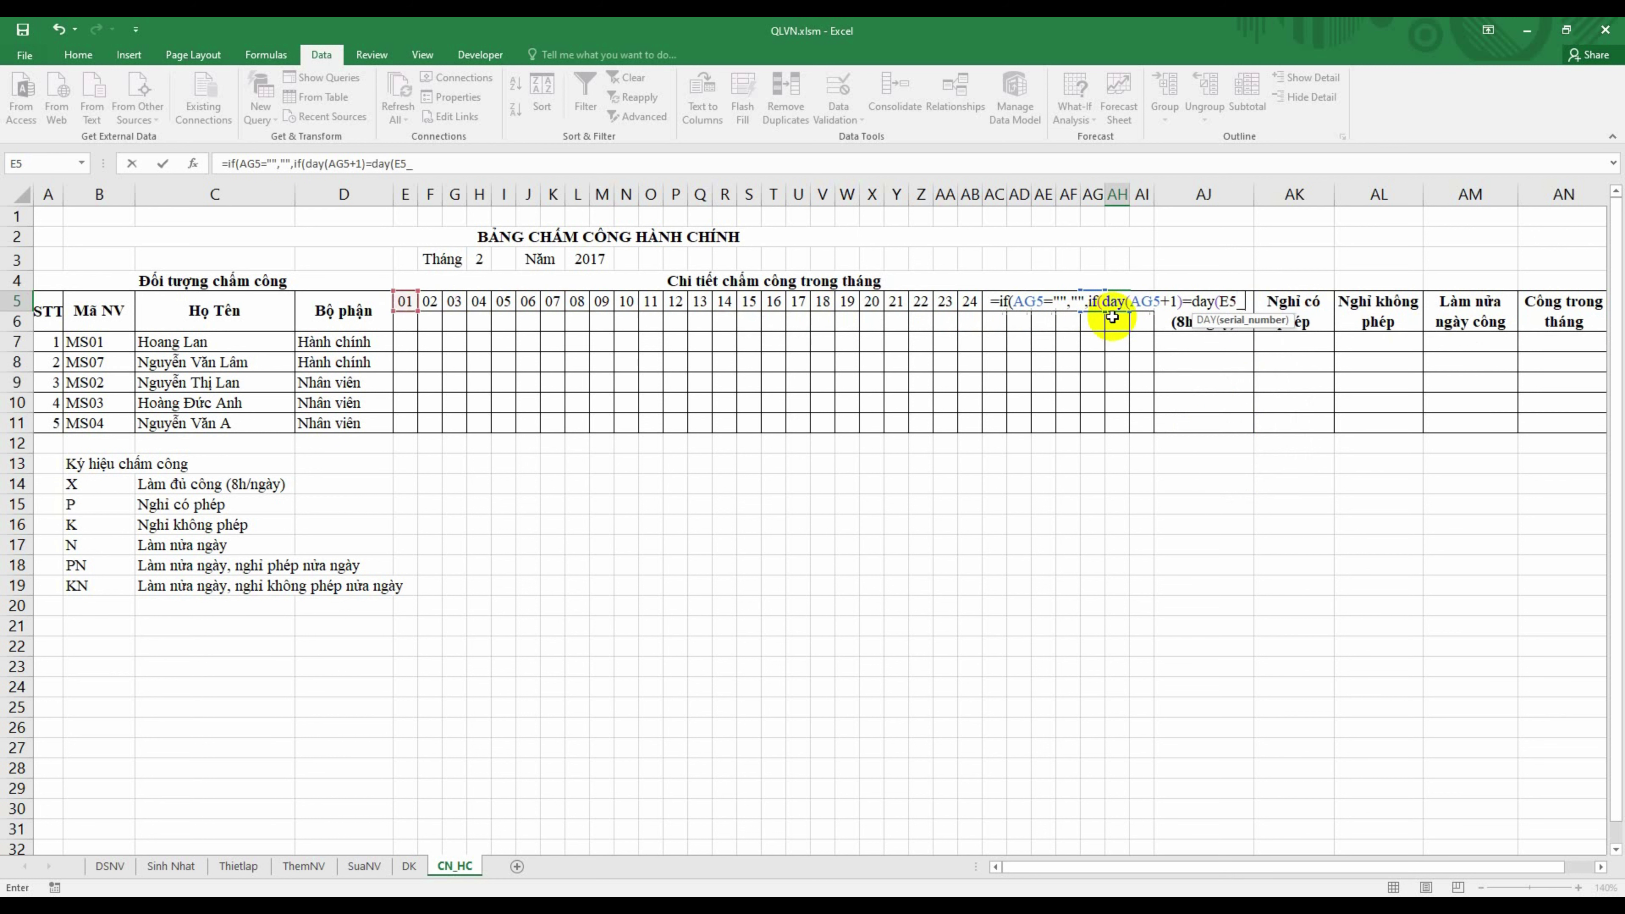
{"action": "type", "text": ")"}
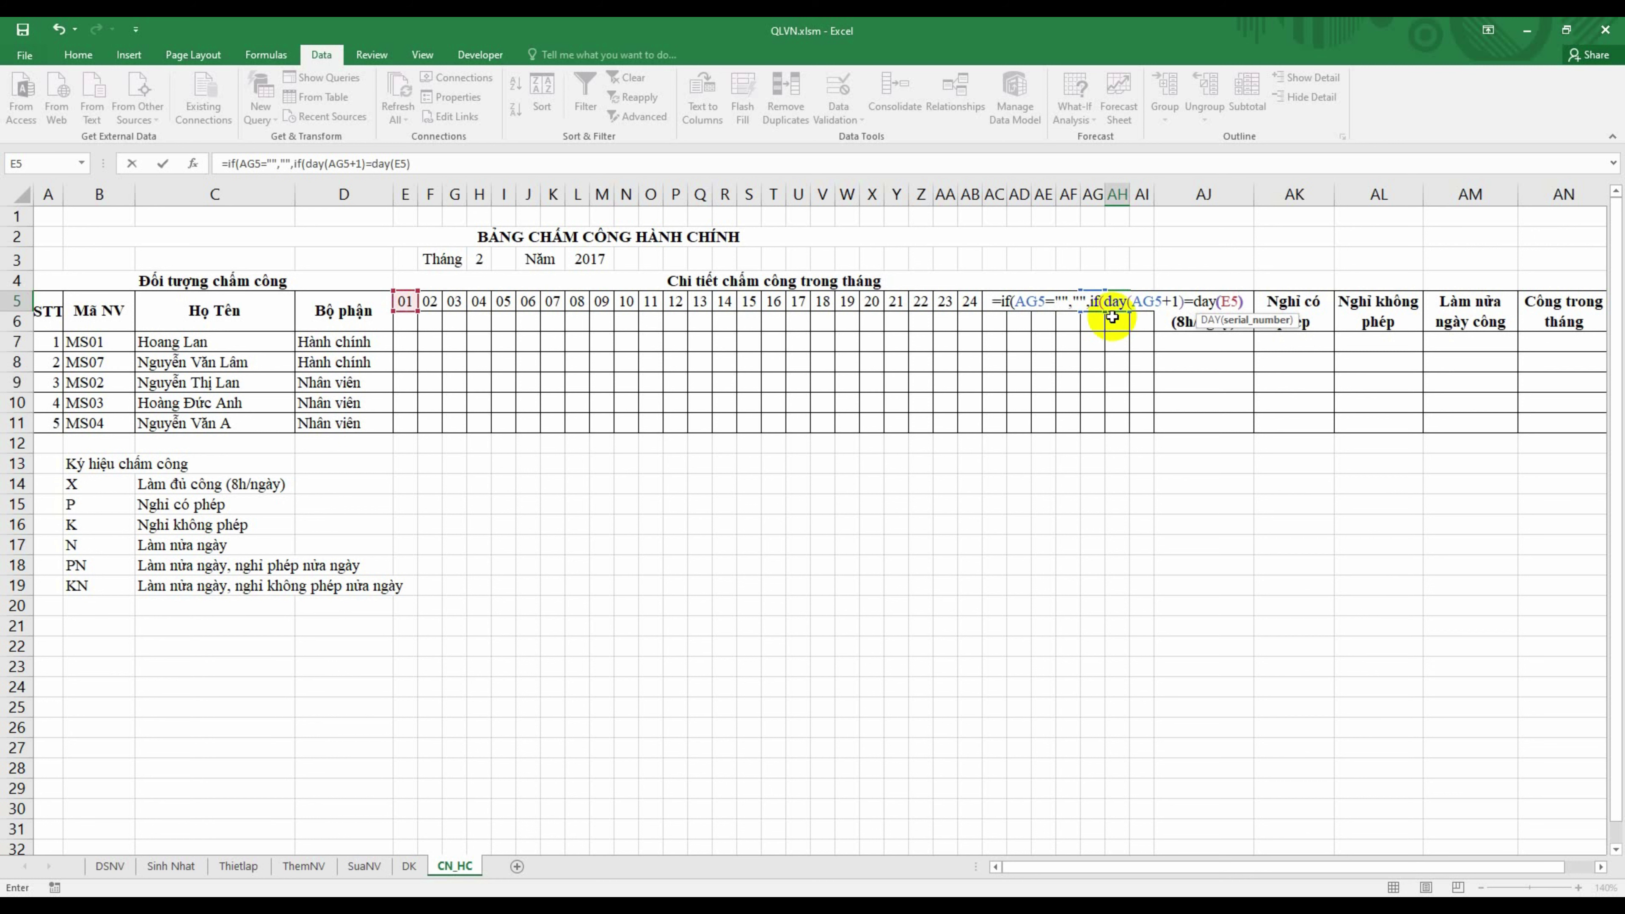
{"action": "type", "text": ",\"\""}
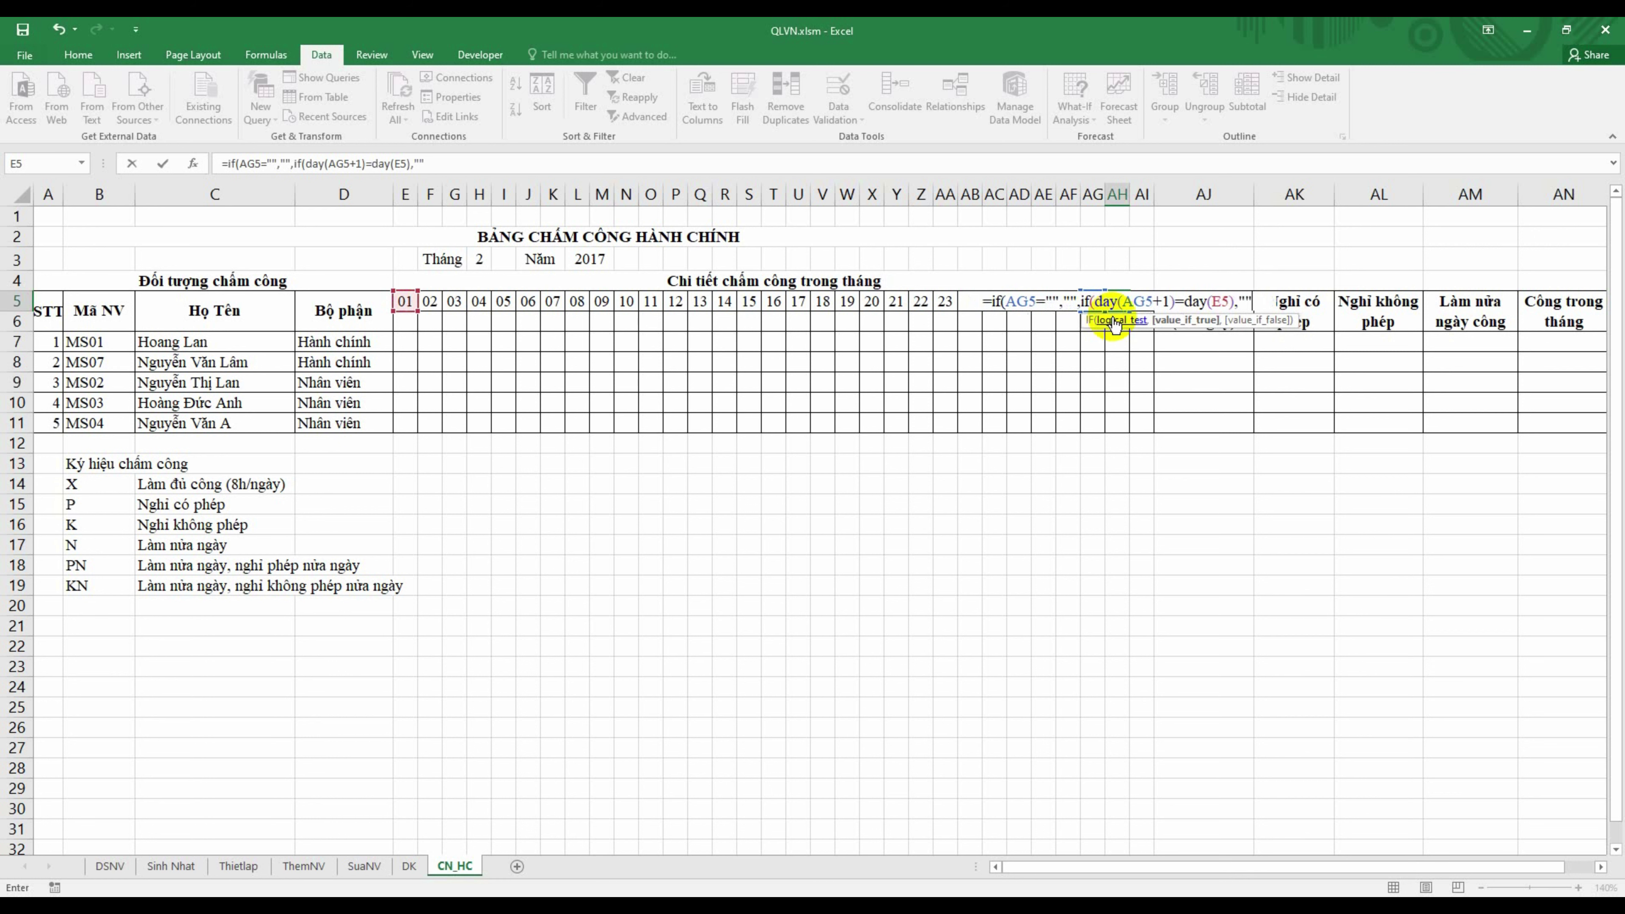
{"action": "type", "text": ","}
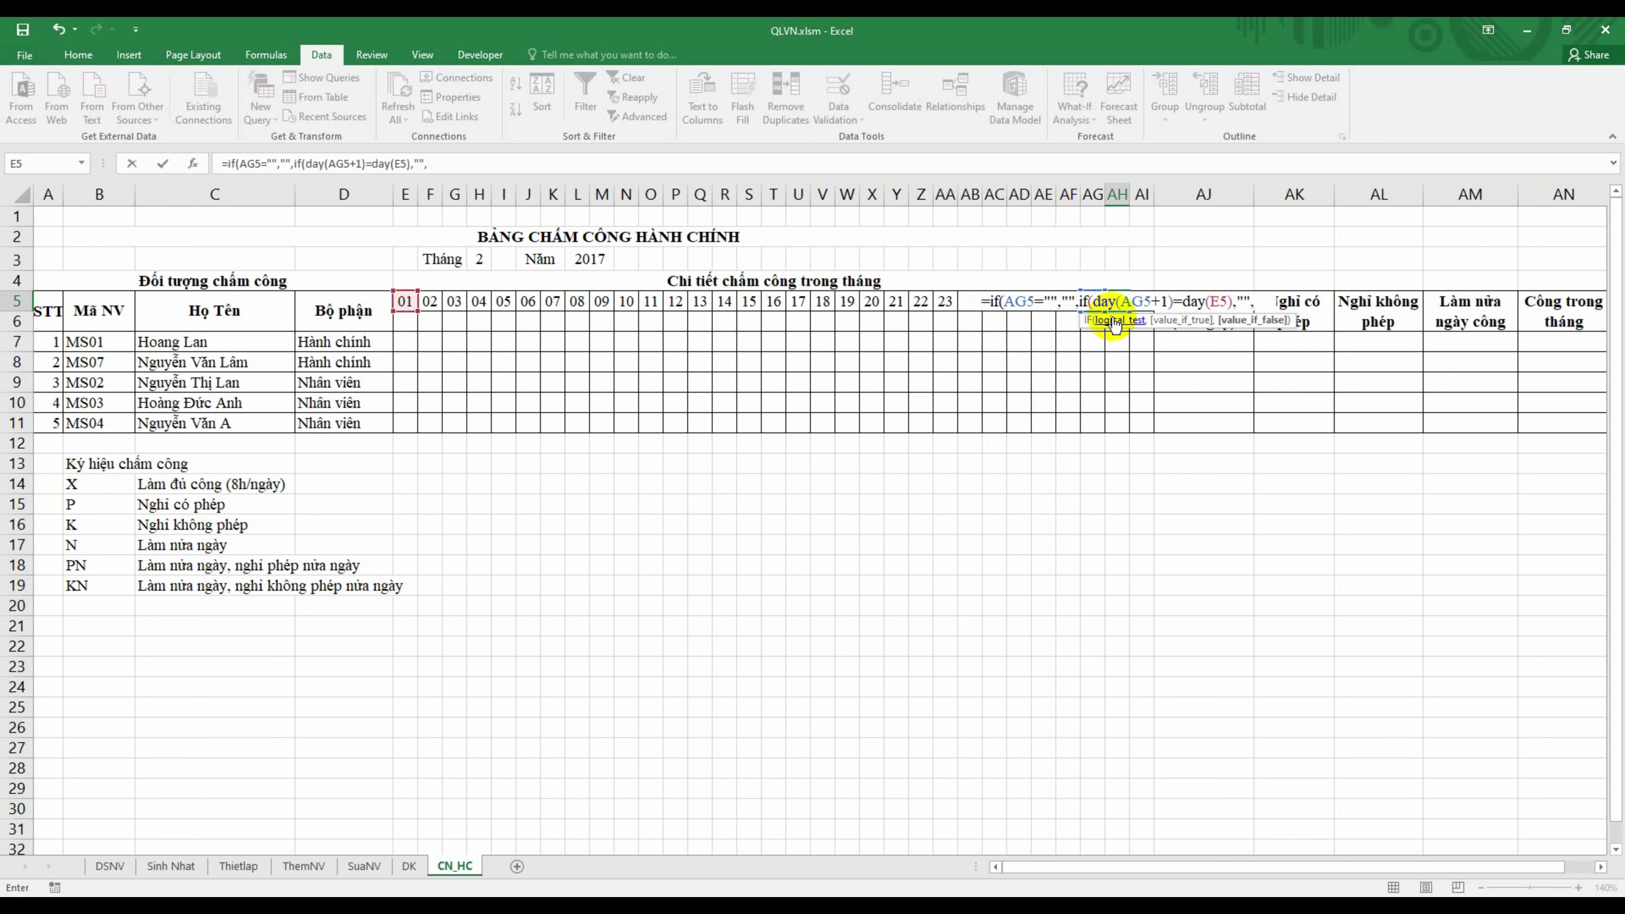
{"action": "type", "text": "day"}
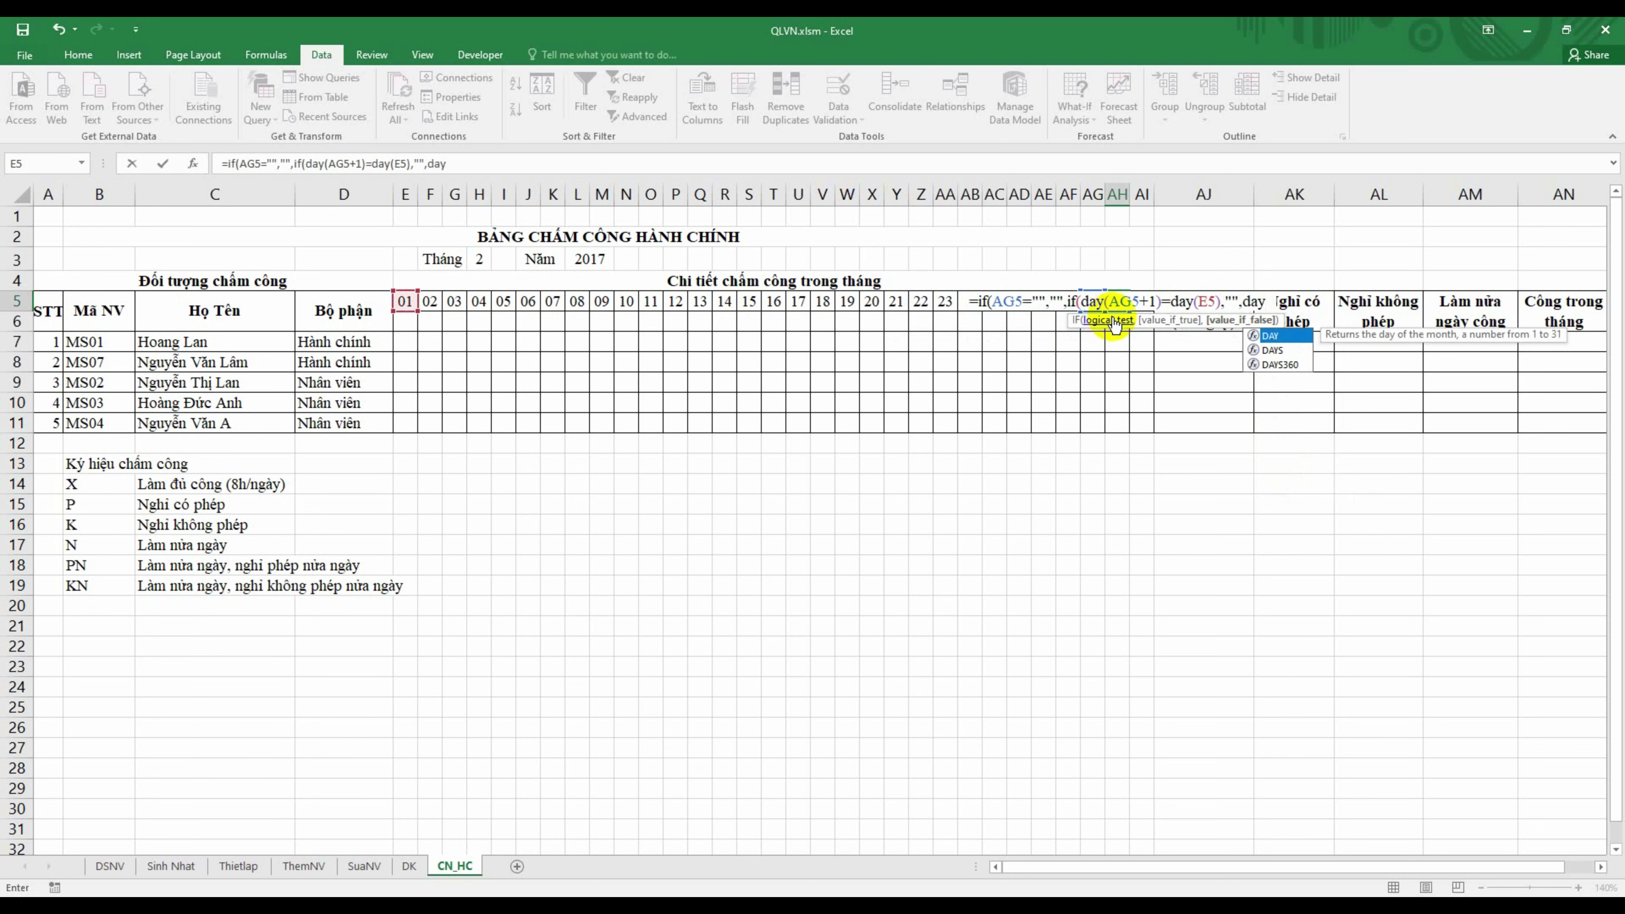
{"action": "type", "text": "("}
{"action": "left_click", "coordinate": [1112, 316]}
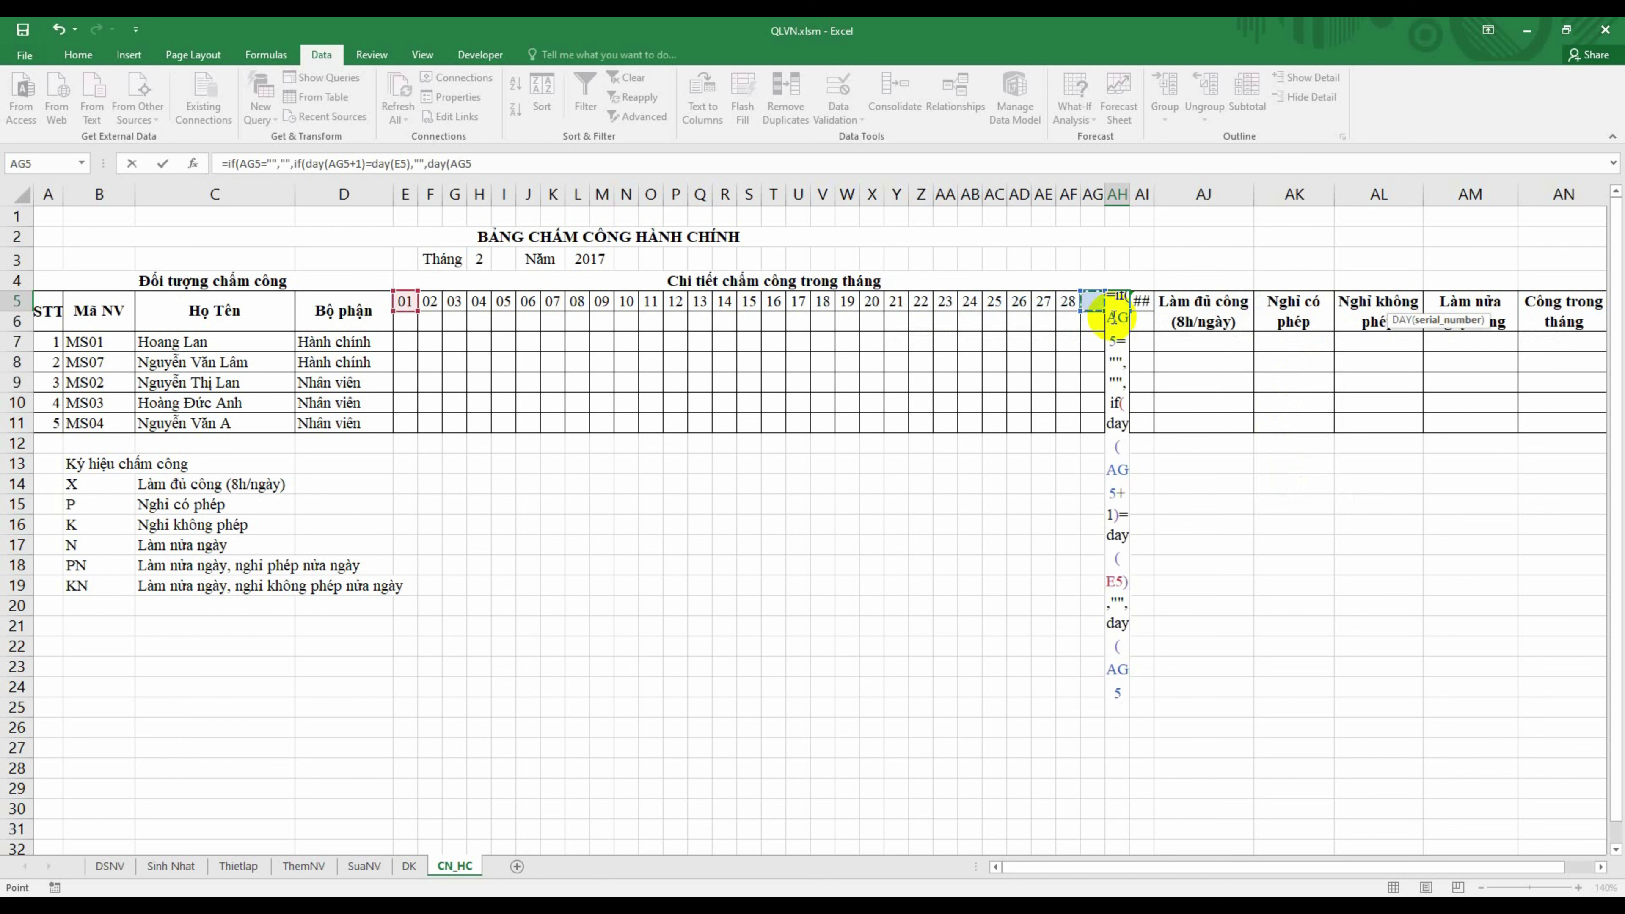
{"action": "type", "text": "+1"}
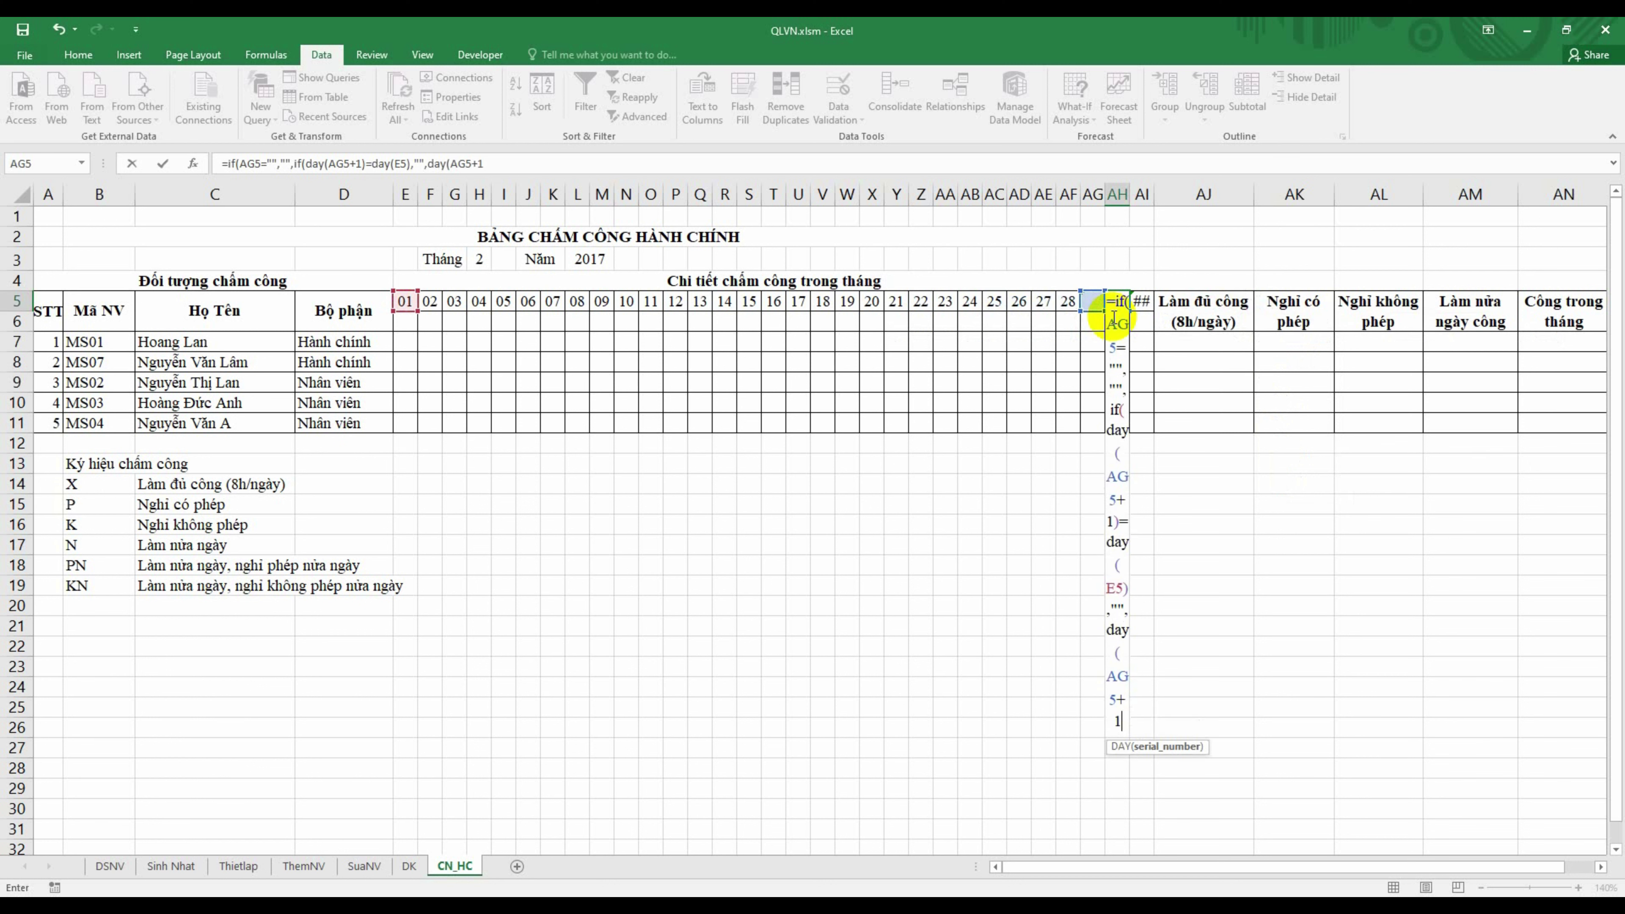
{"action": "type", "text": ")"}
{"action": "type", "text": ")"}
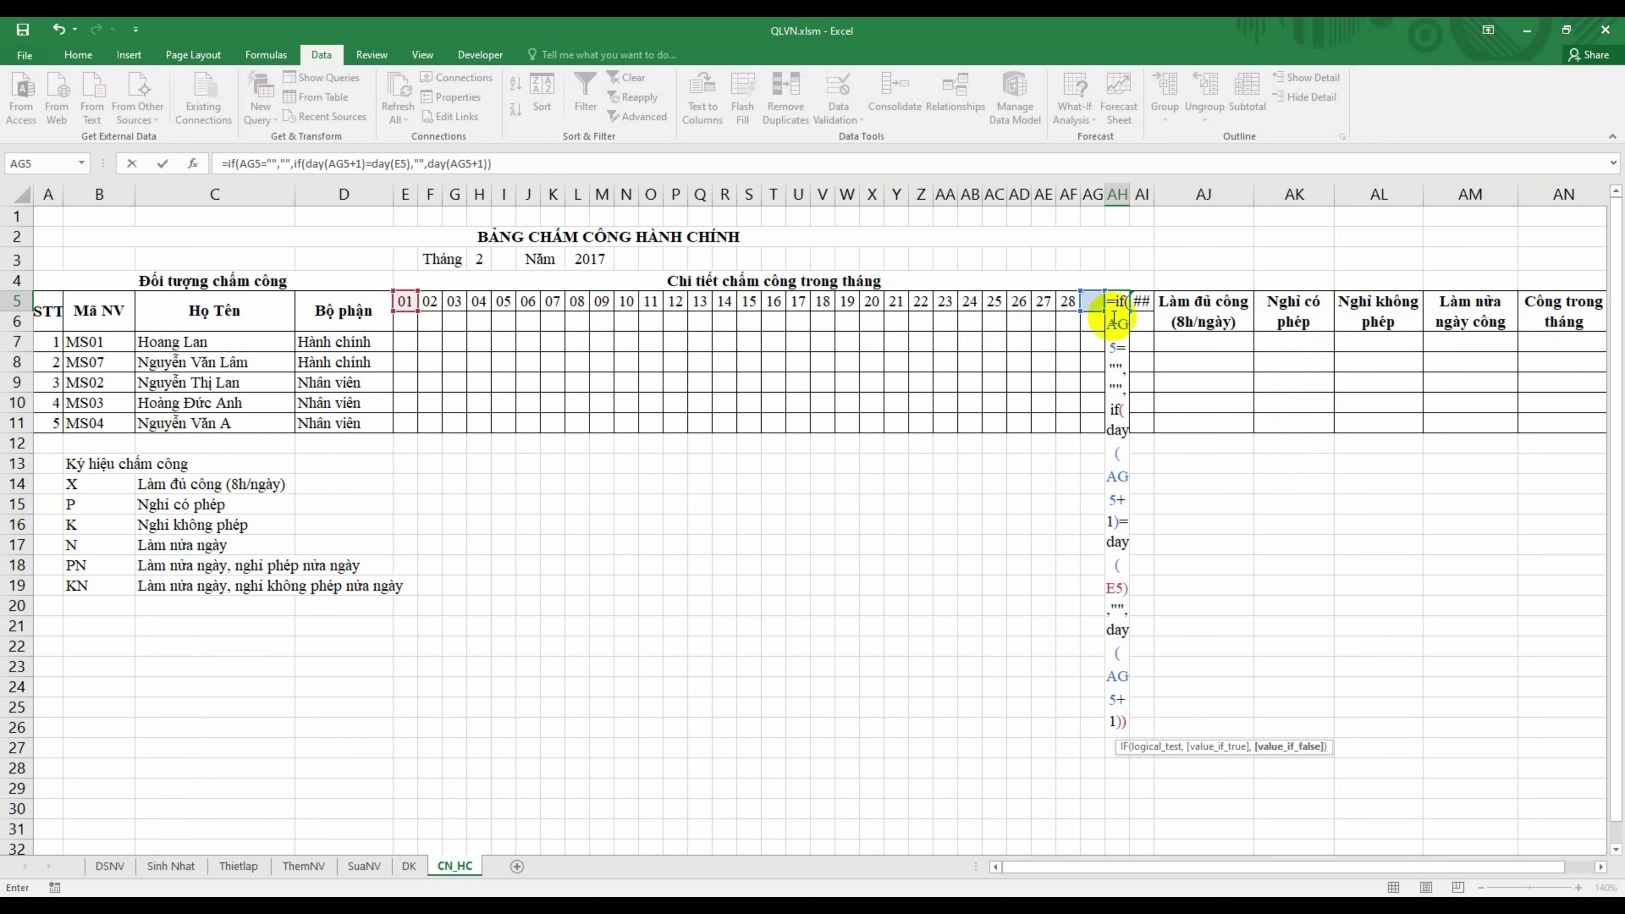
{"action": "type", "text": ")"}
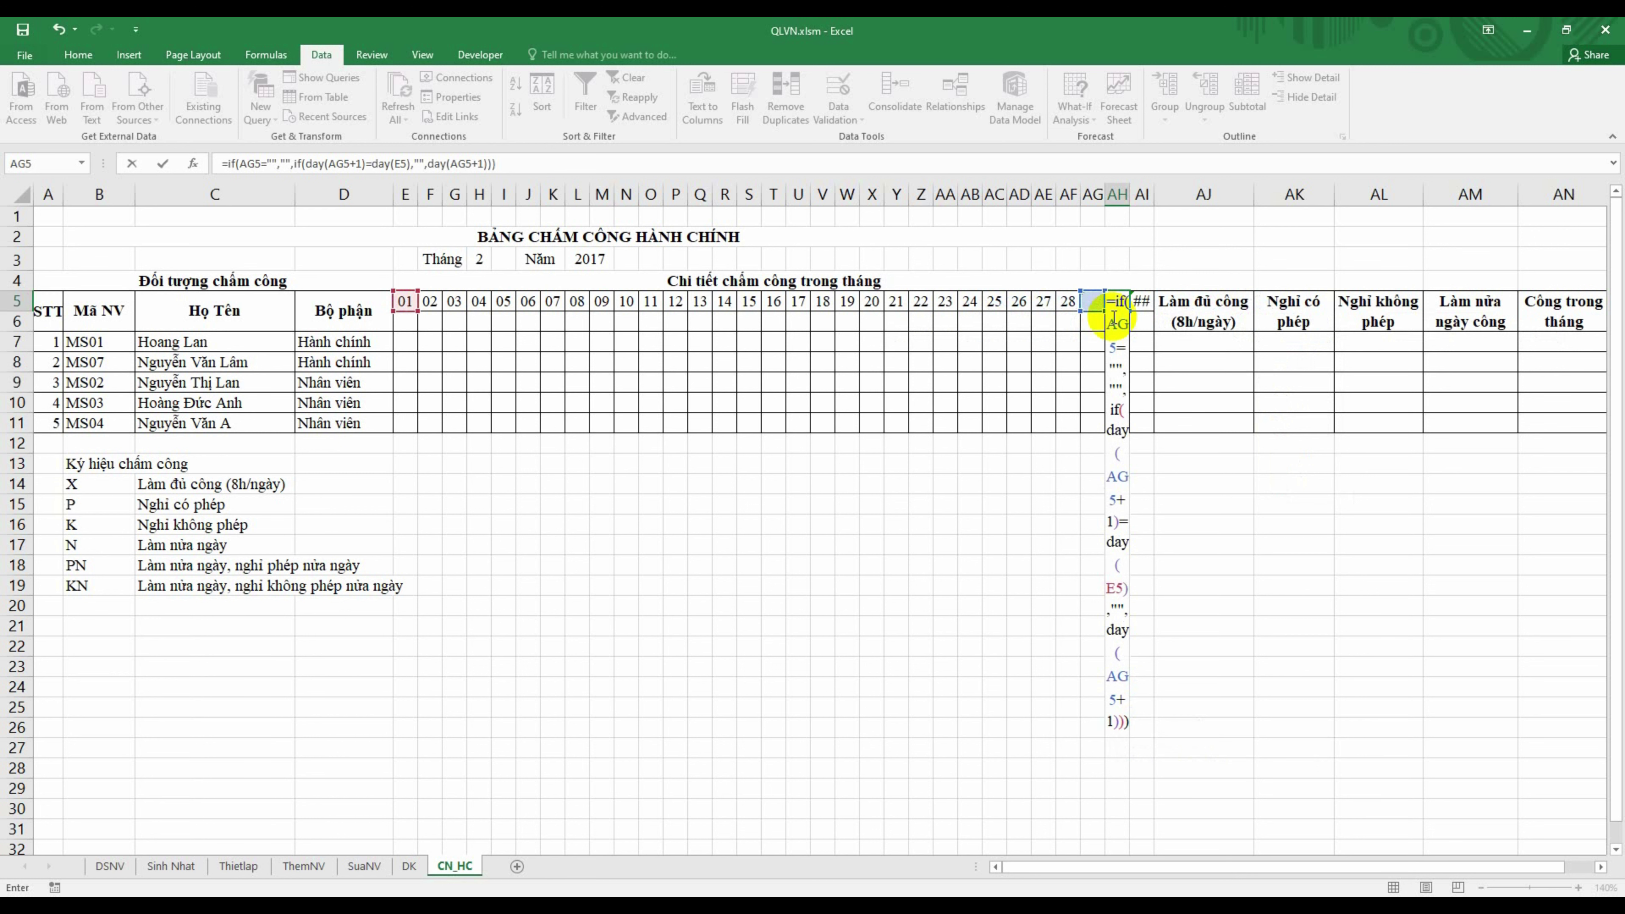
{"action": "key", "text": "Return"}
Step: Inspect the AH5 formula in the formula bar without changing it
{"action": "left_click", "coordinate": [1117, 302]}
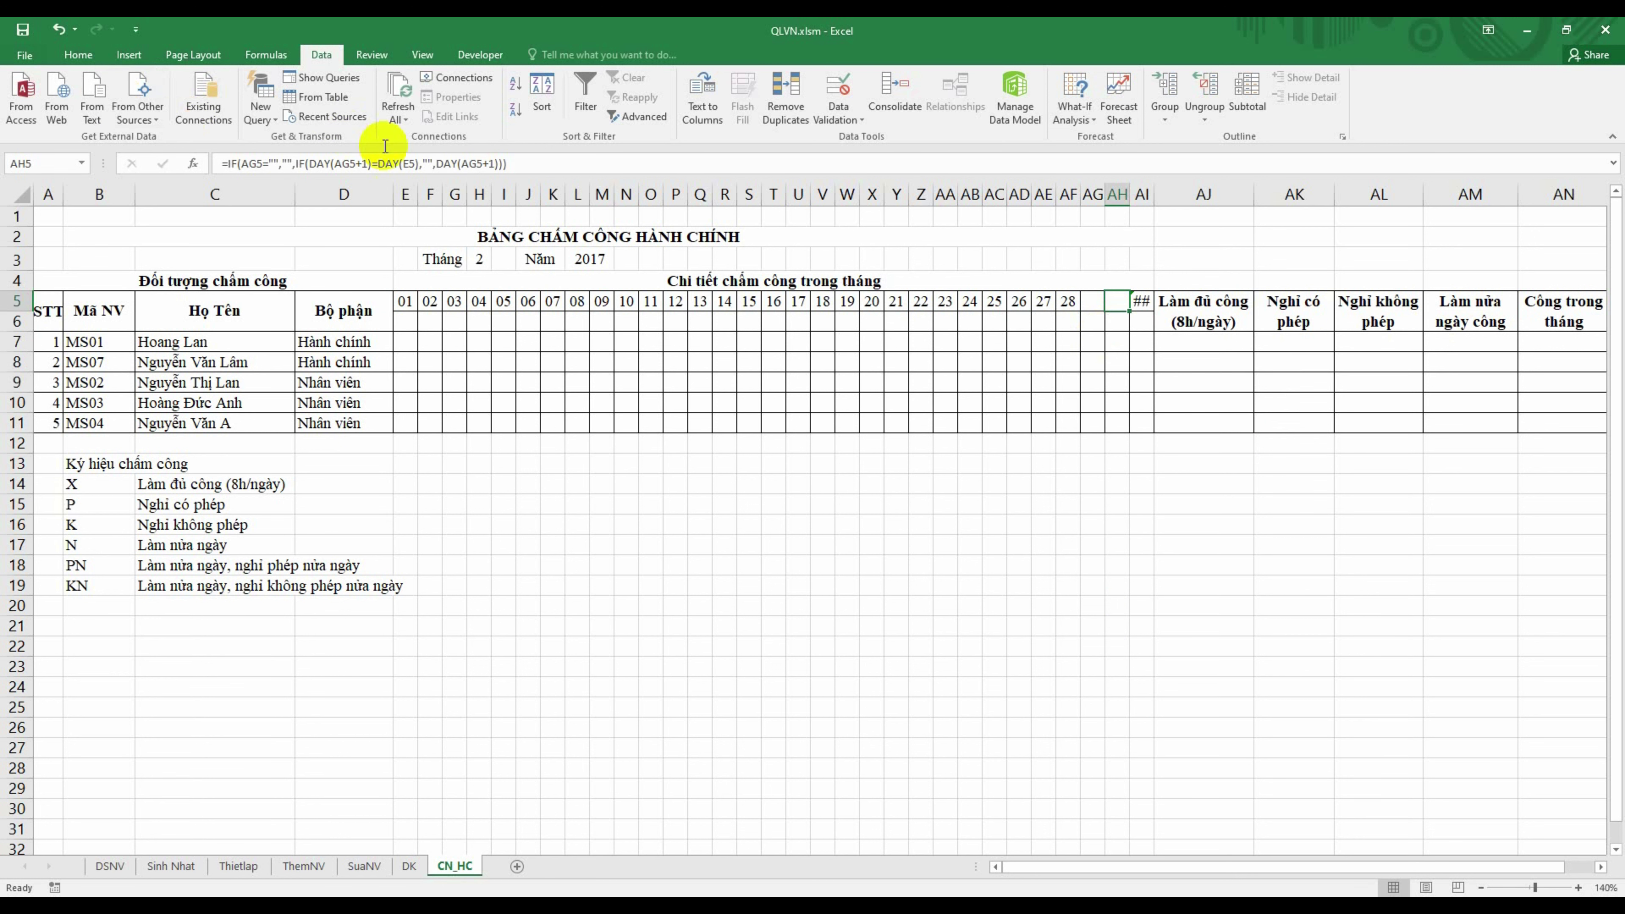
{"action": "left_click", "coordinate": [532, 167]}
{"action": "left_click", "coordinate": [222, 164], "text": "shift"}
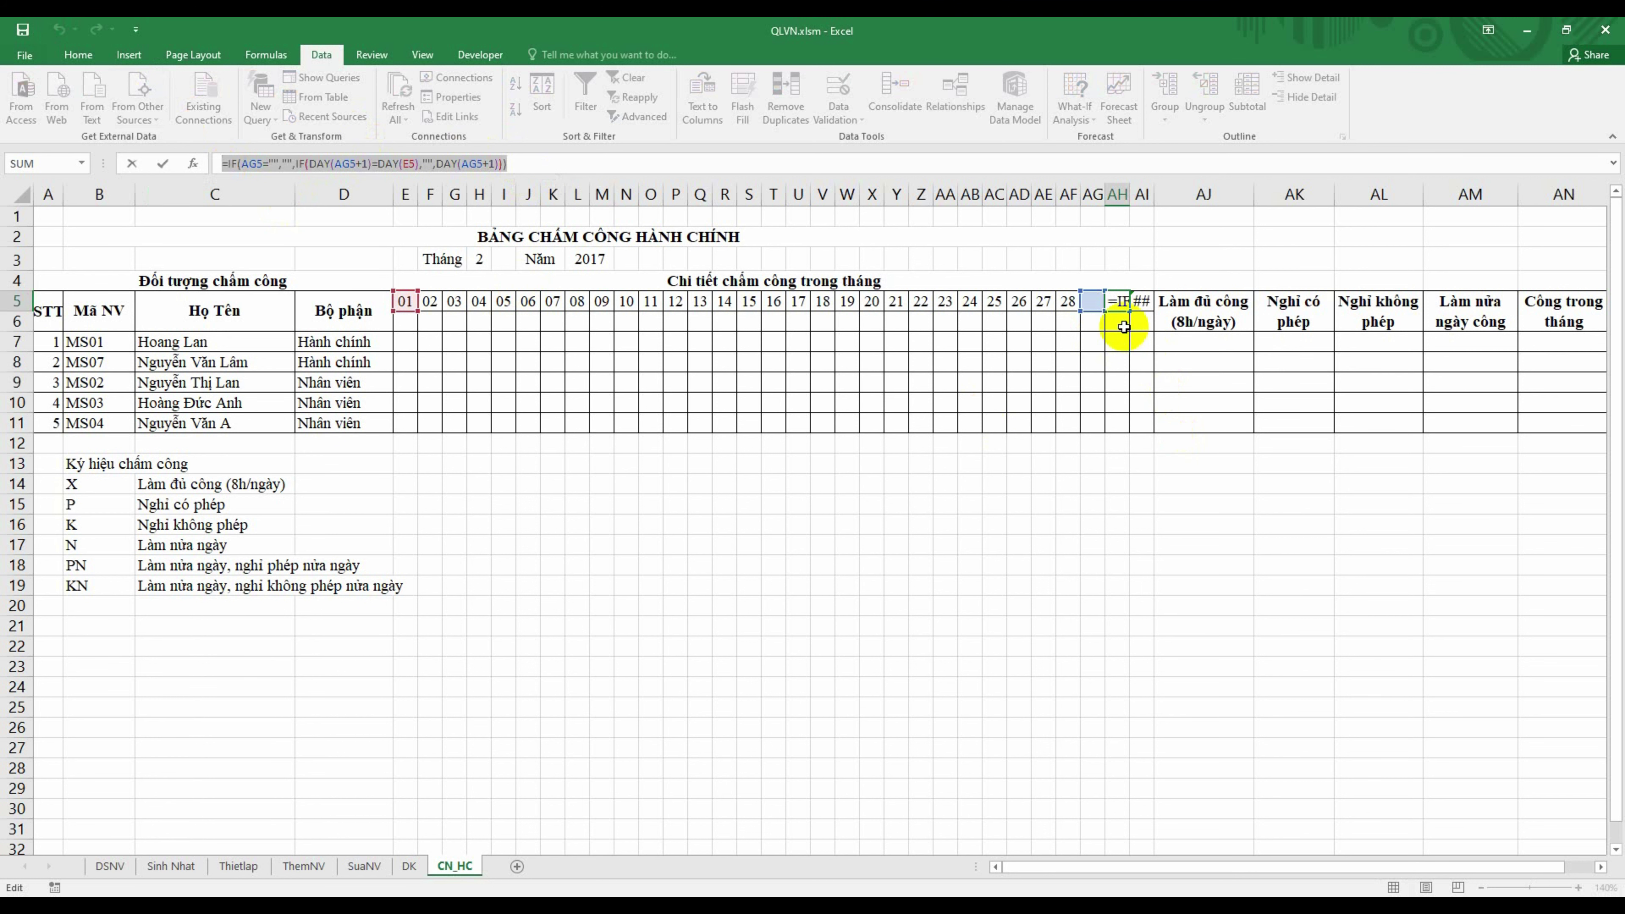
{"action": "key", "text": "Return"}
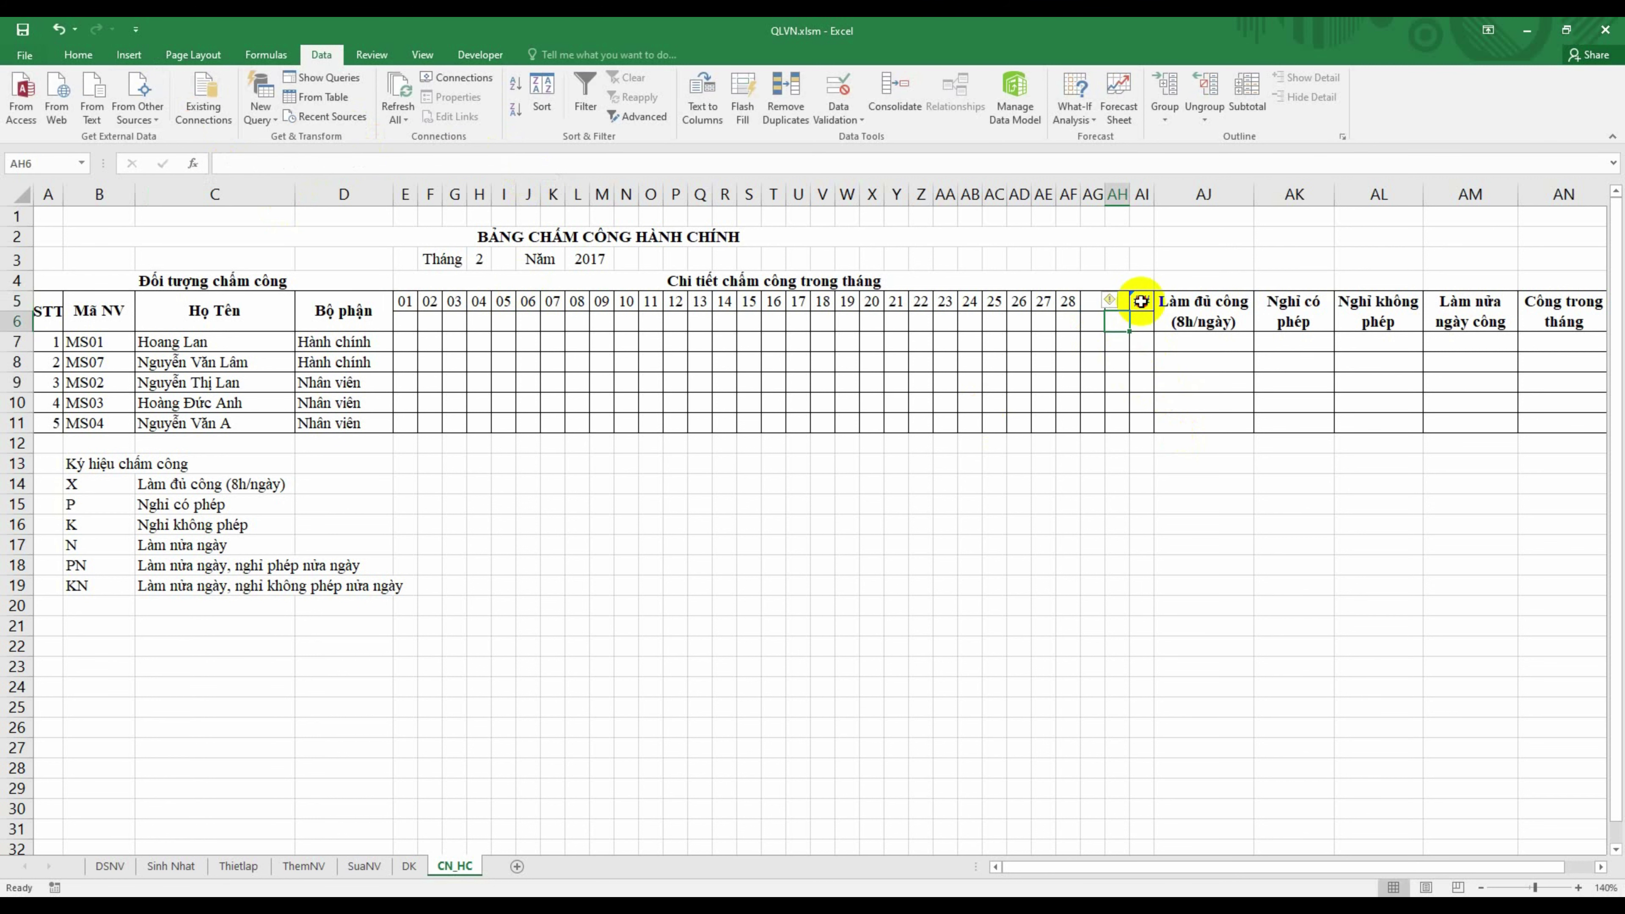
Step: Start AI5's formula with the AH5 blank check and a DAY(AH5+) test
{"action": "left_click", "coordinate": [1142, 301]}
{"action": "type", "text": "="}
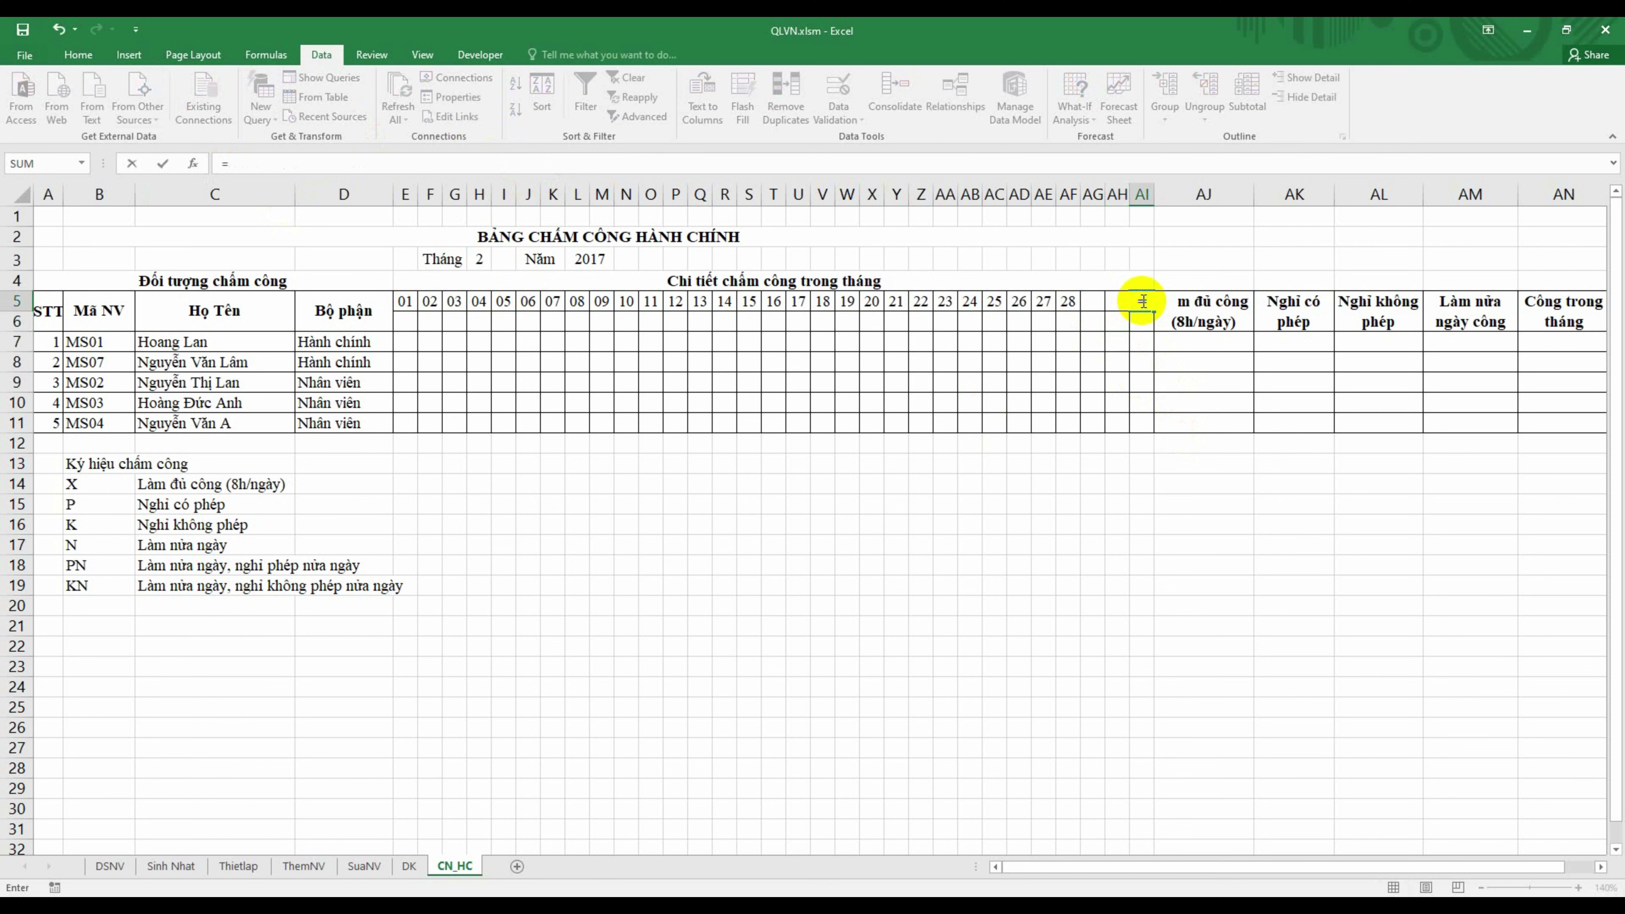
{"action": "type", "text": "if("}
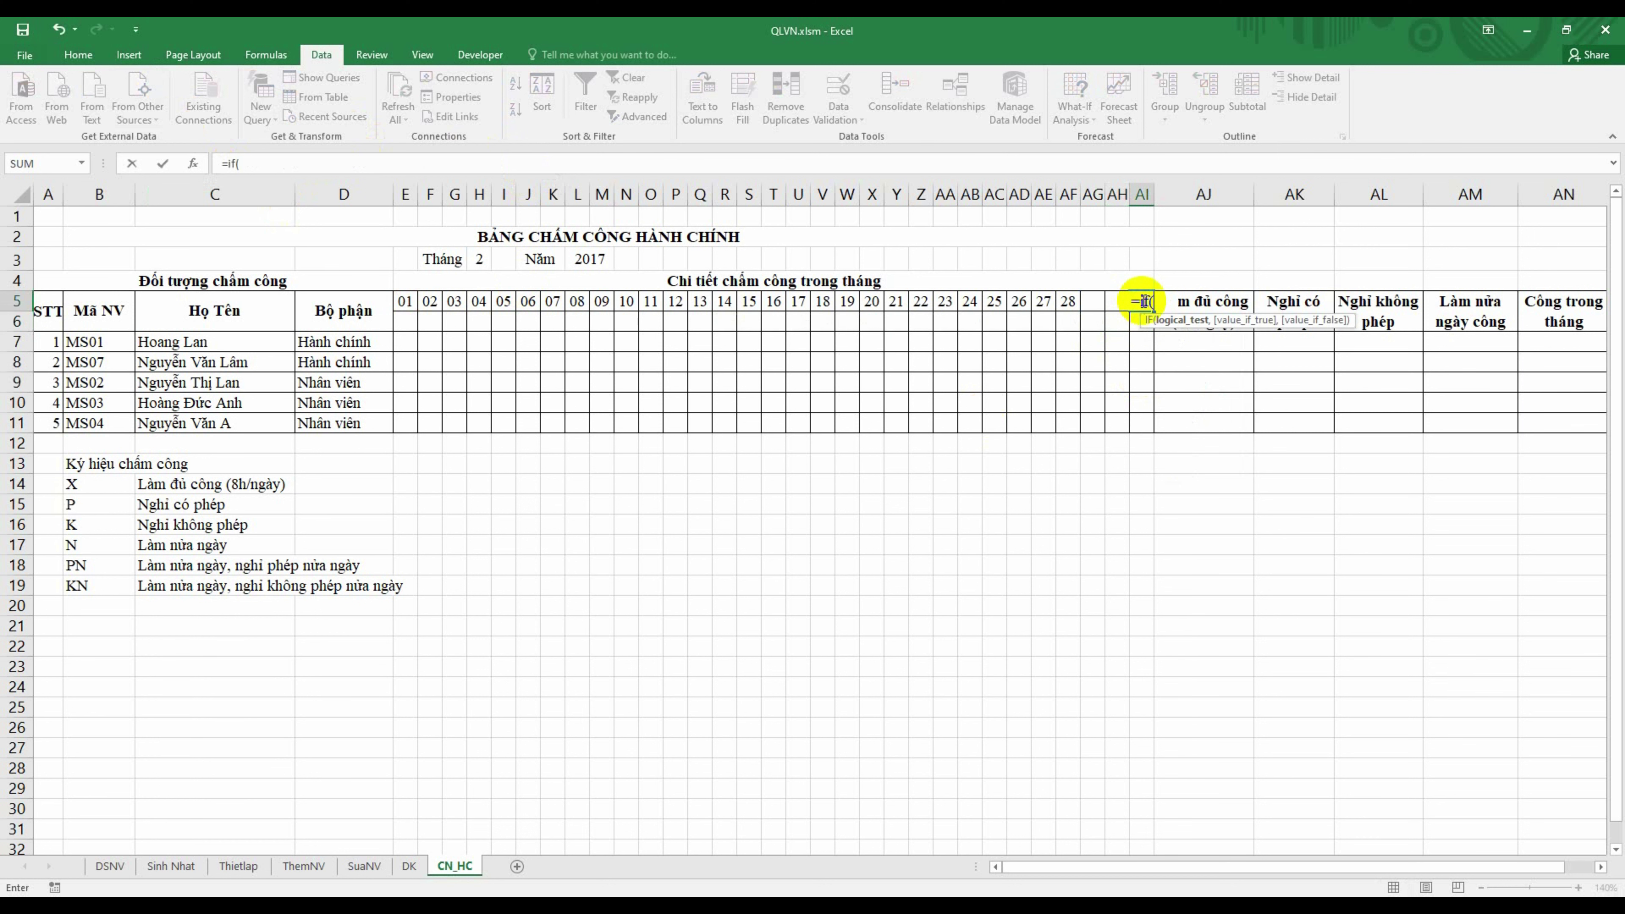
{"action": "left_click", "coordinate": [1125, 301]}
{"action": "type", "text": "="}
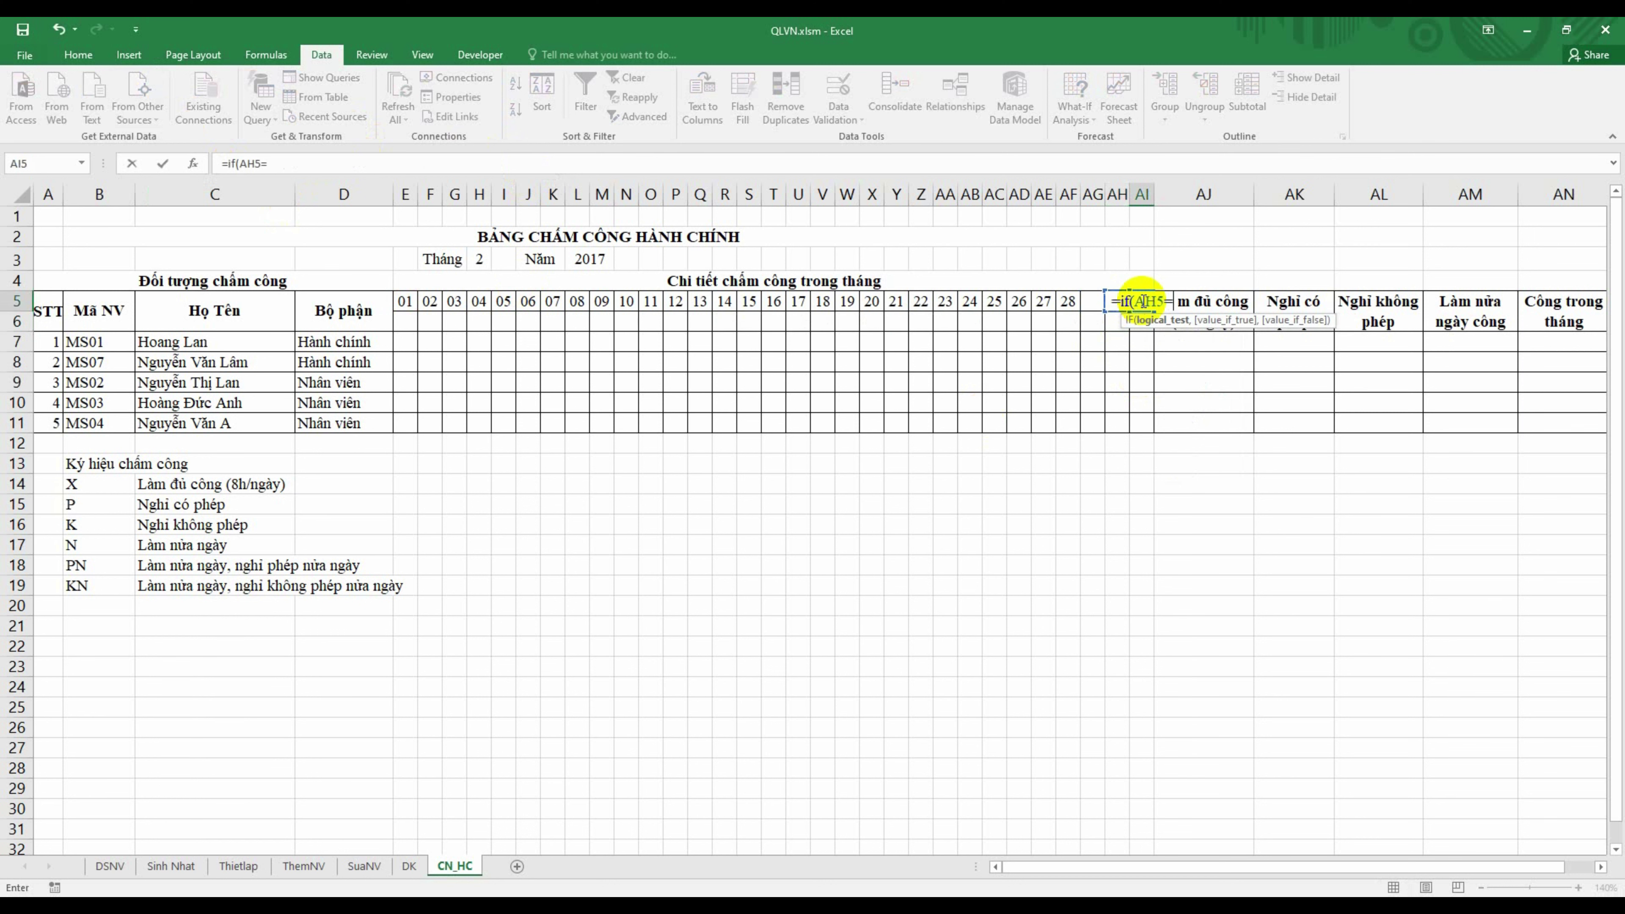
{"action": "type", "text": "\"\","}
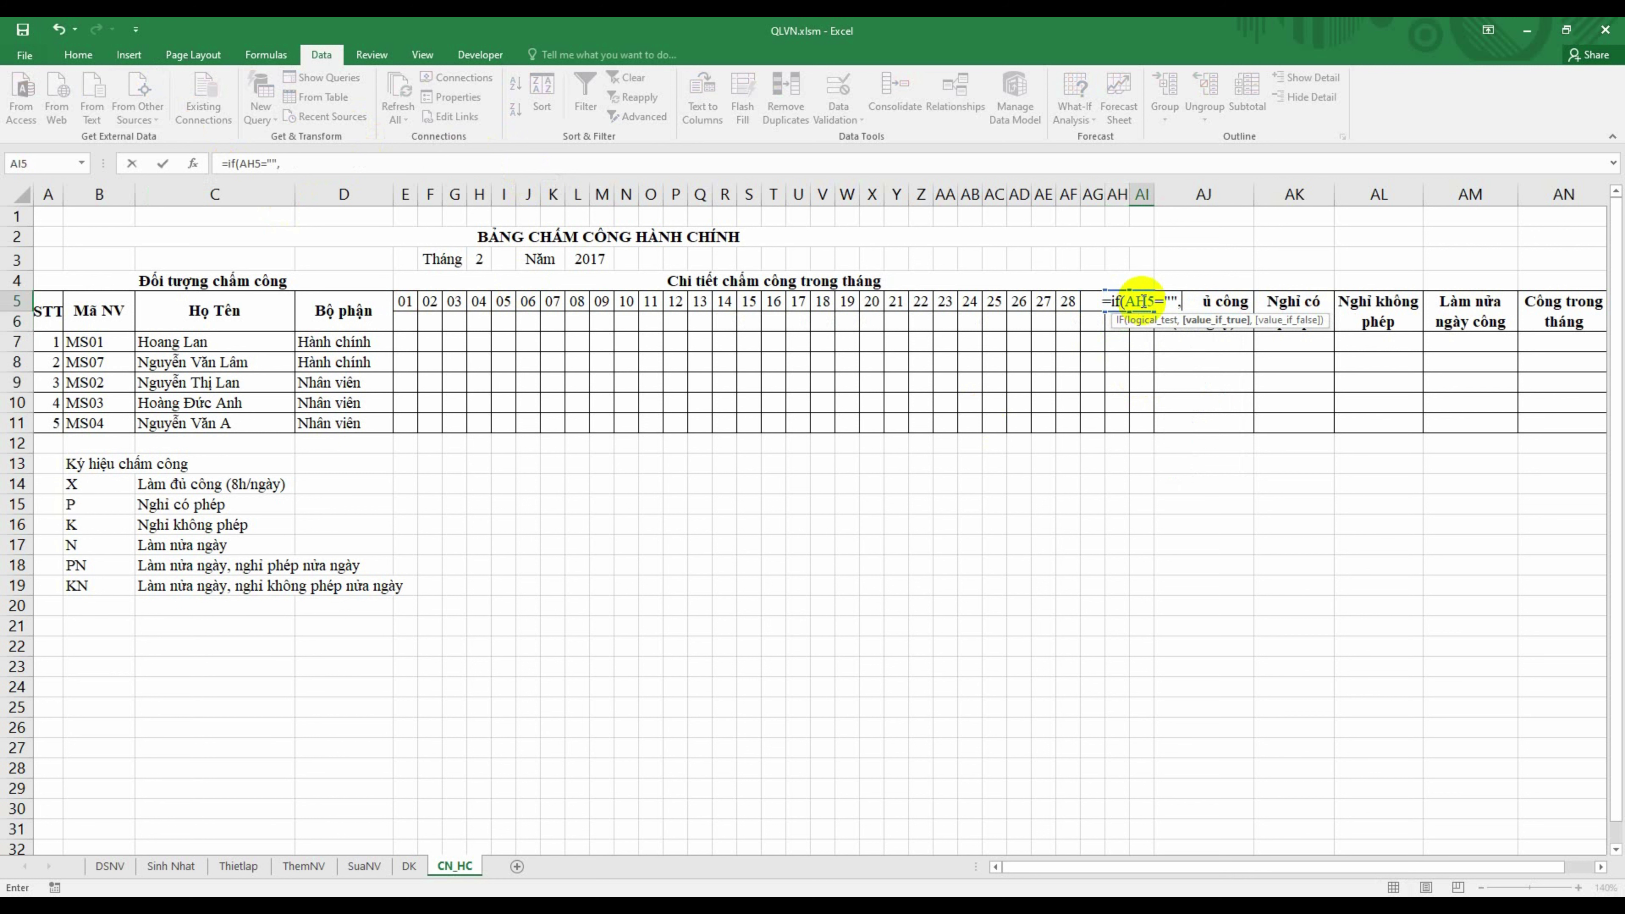
{"action": "type", "text": "\"\",i"}
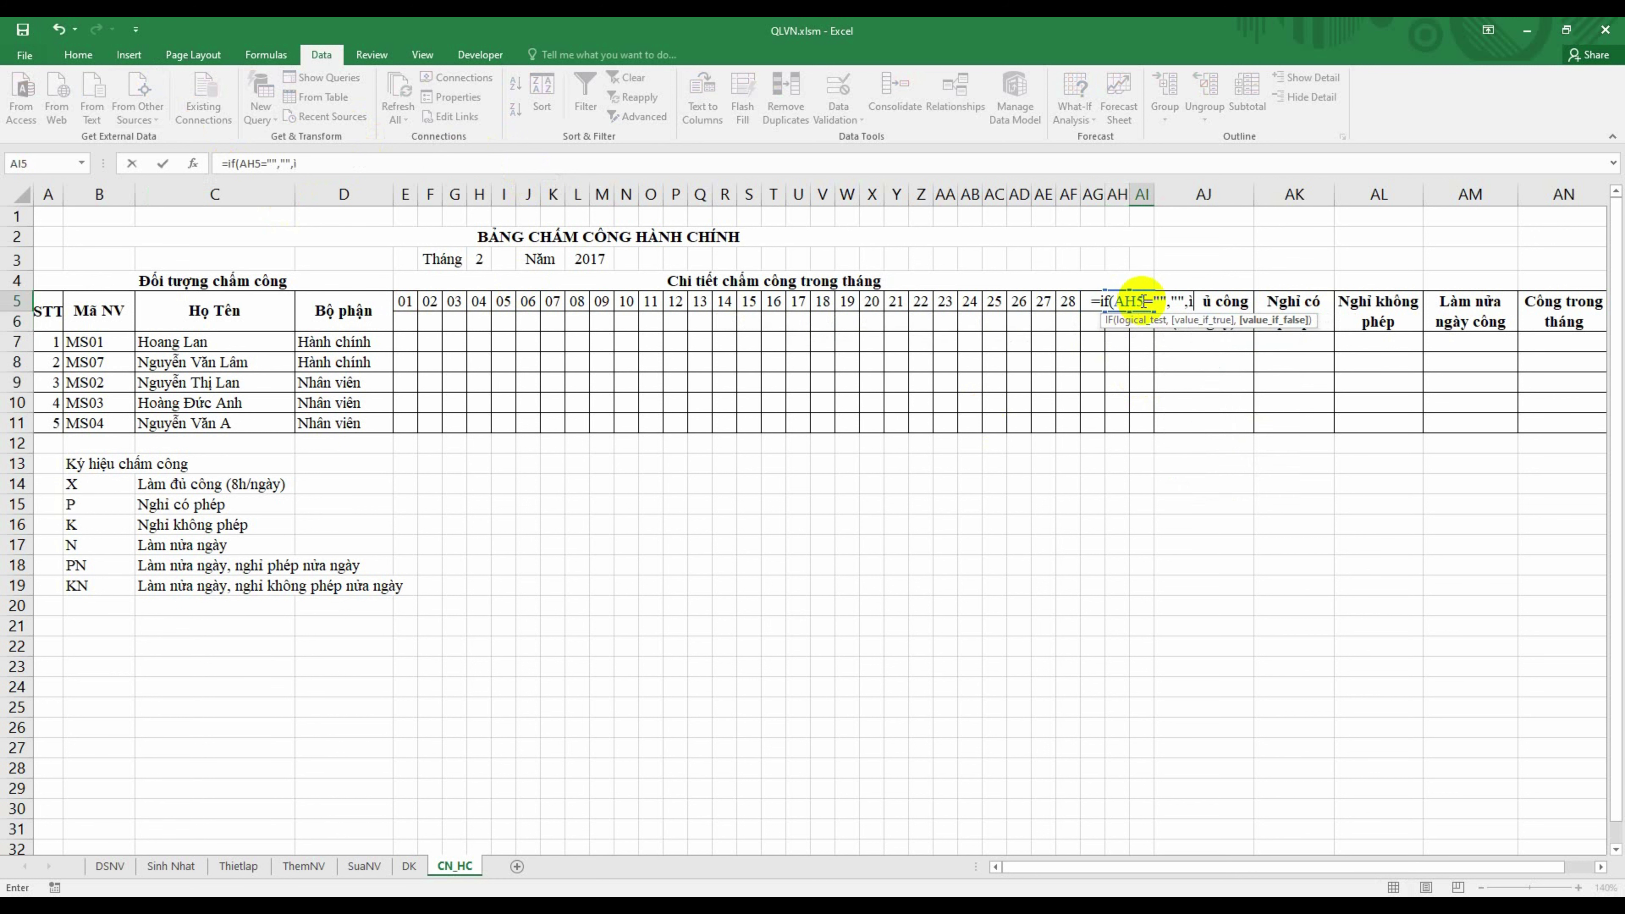
{"action": "type", "text": "f(da"}
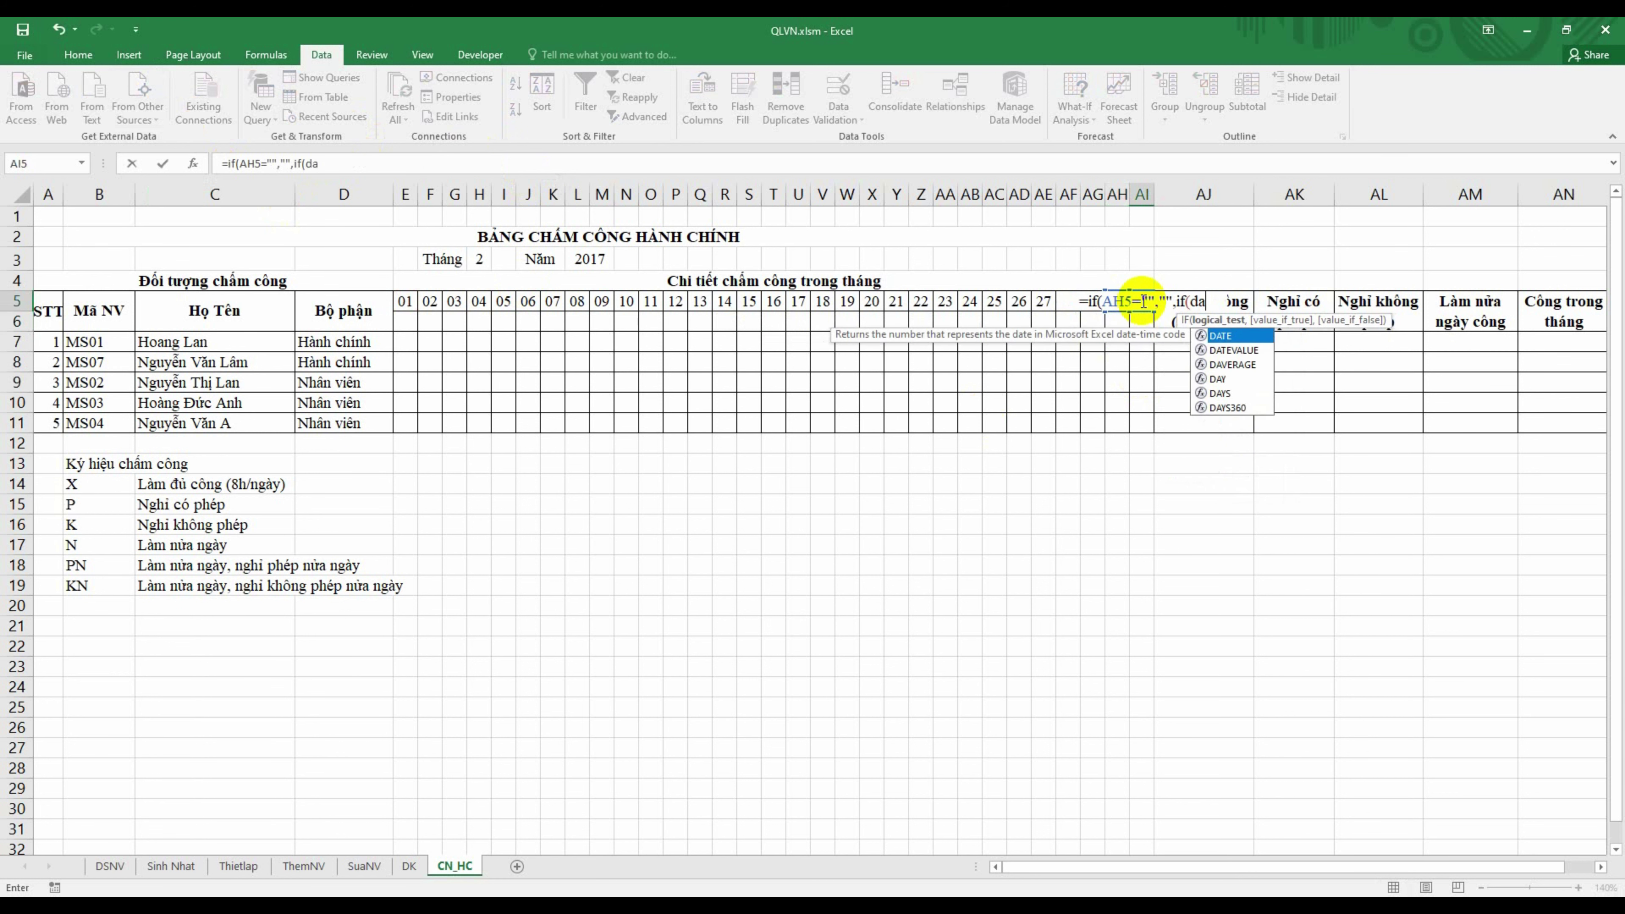
{"action": "type", "text": "y("}
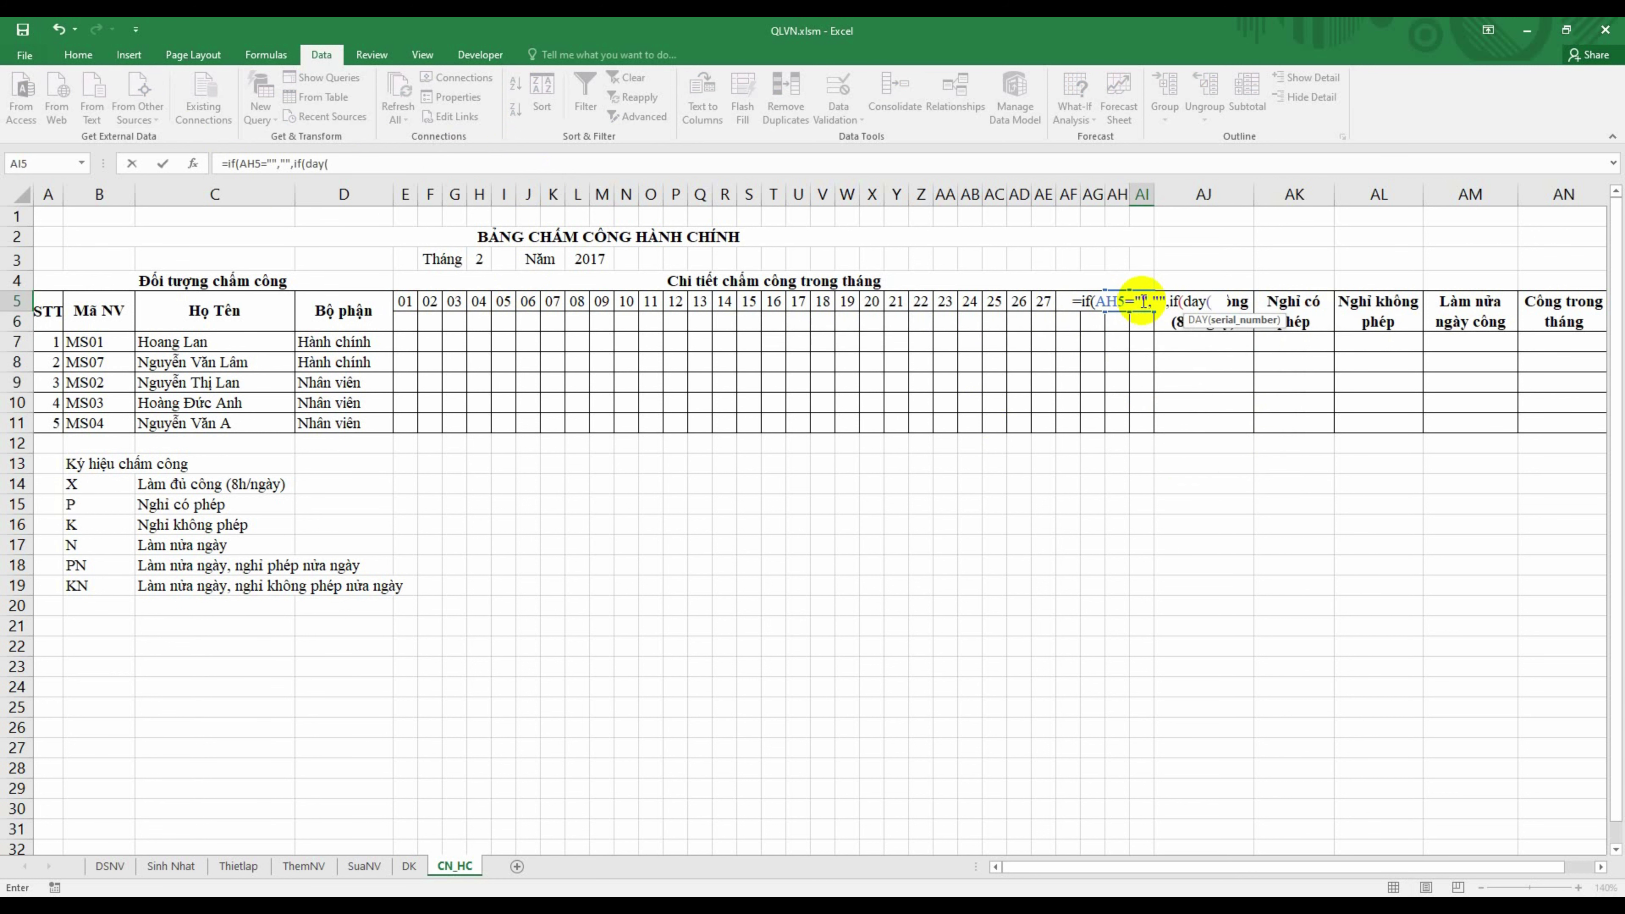
{"action": "left_click", "coordinate": [1143, 300]}
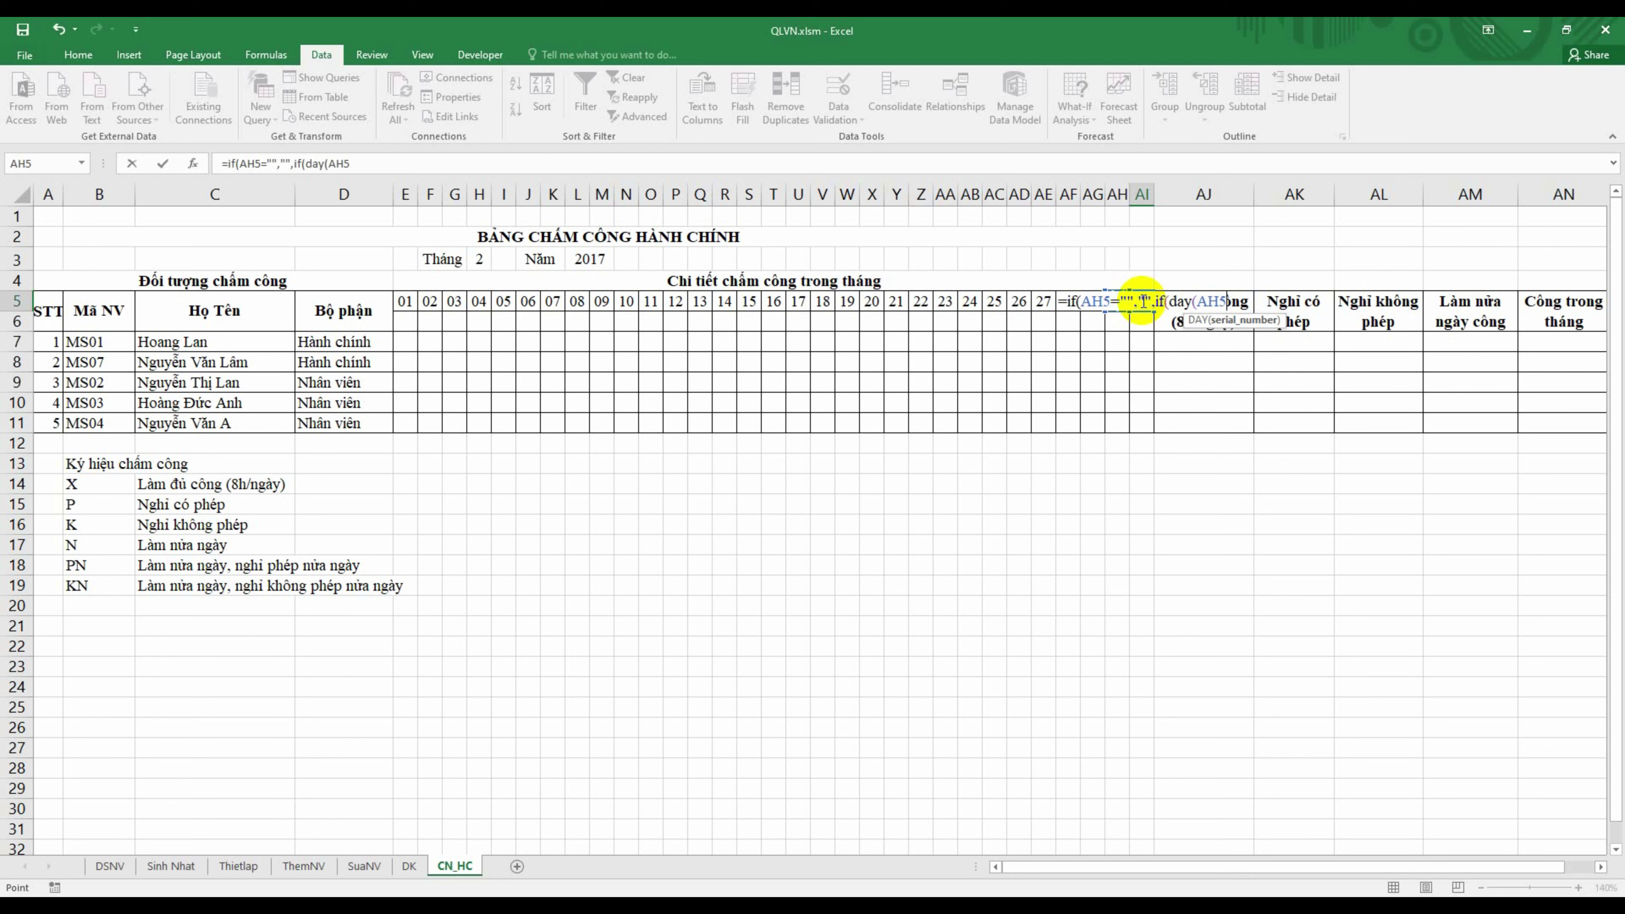
{"action": "type", "text": "+"}
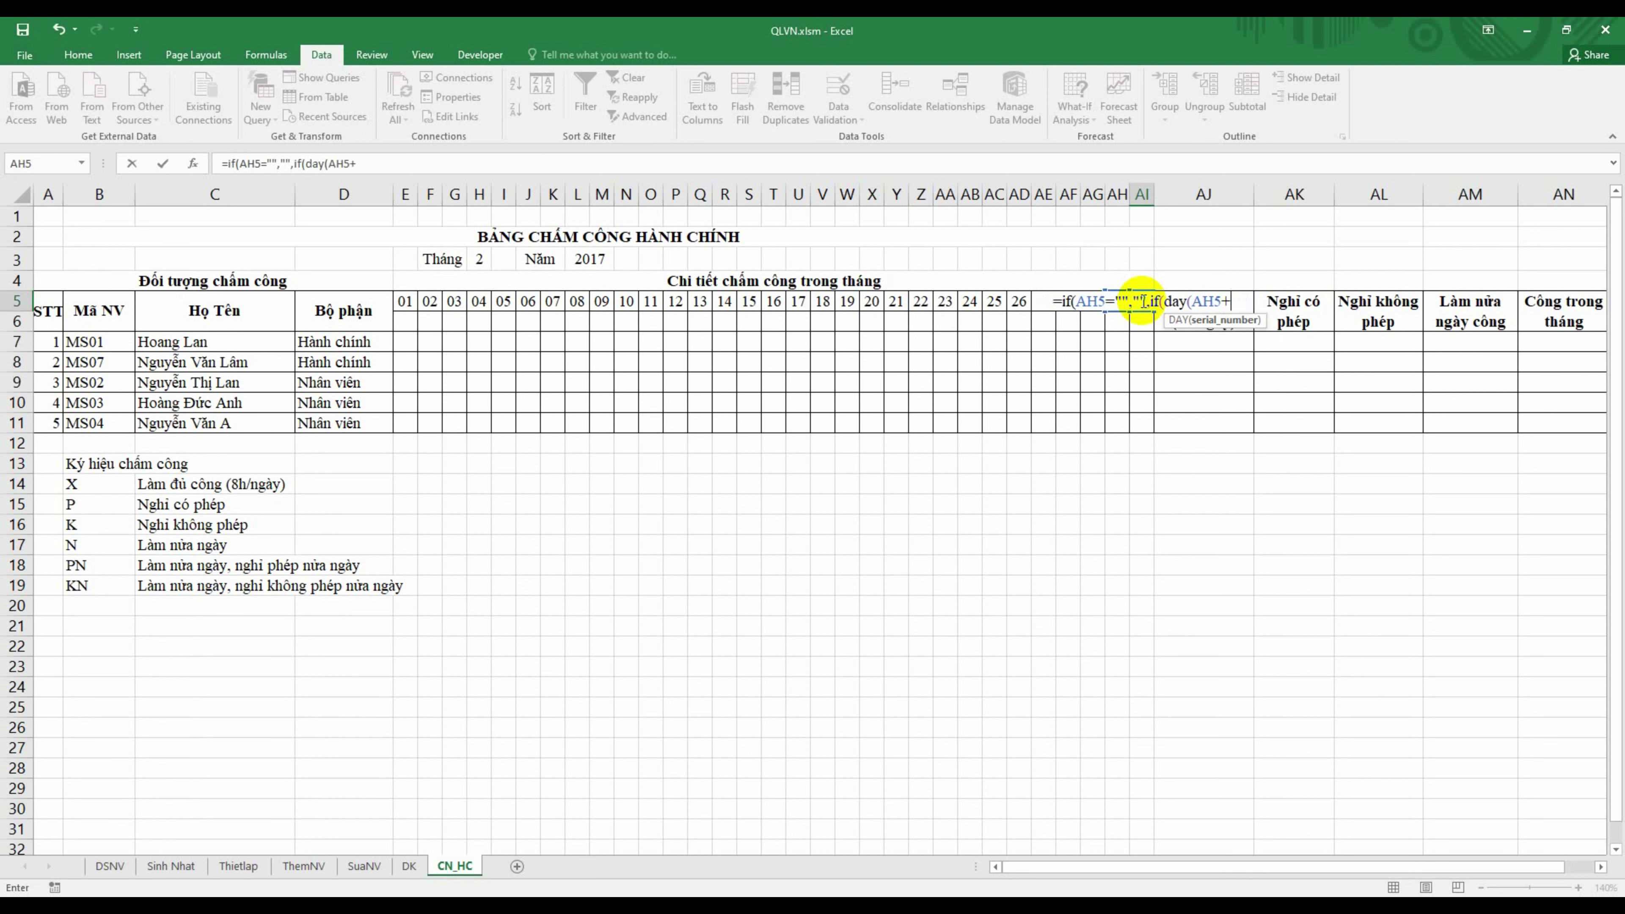
{"action": "type", "text": ")=d"}
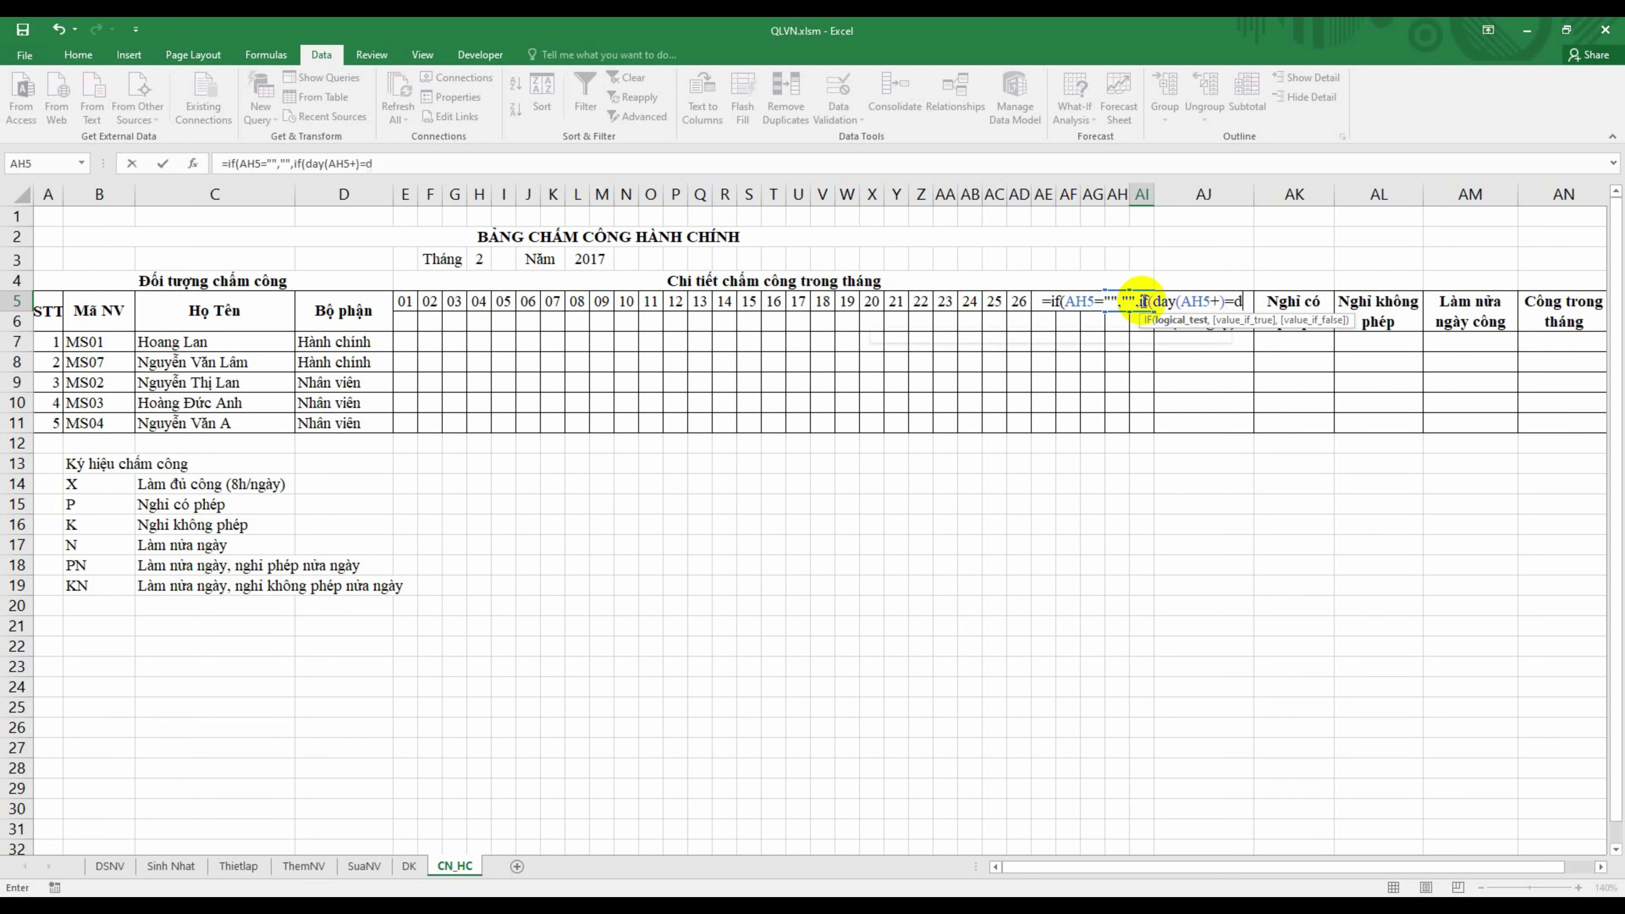
{"action": "type", "text": "ay"}
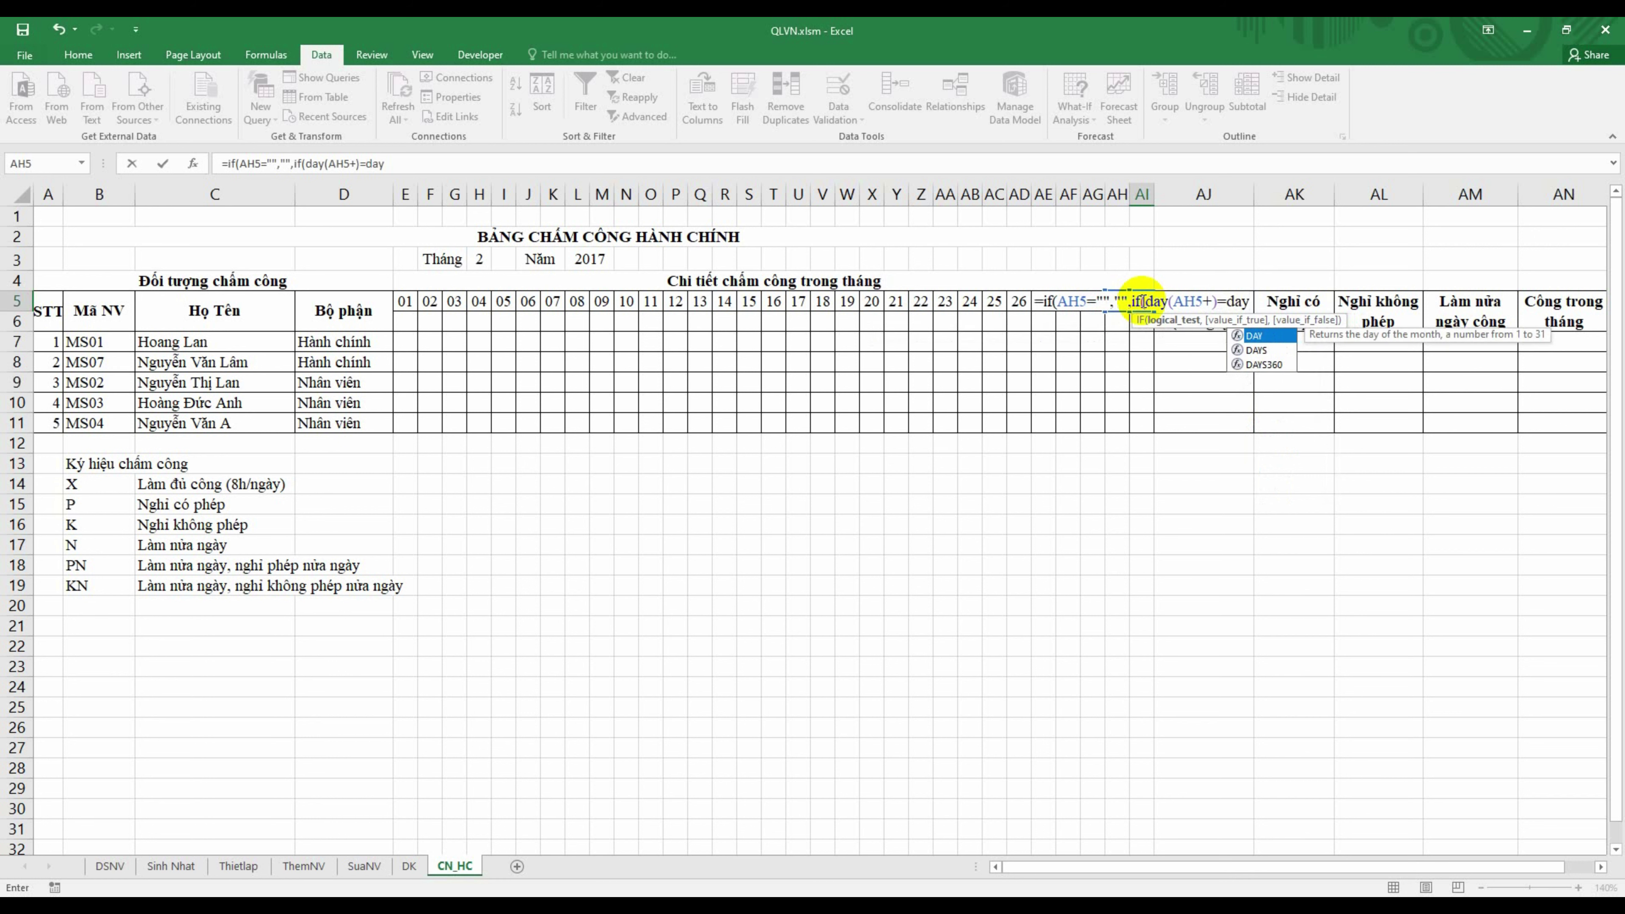
{"action": "type", "text": "("}
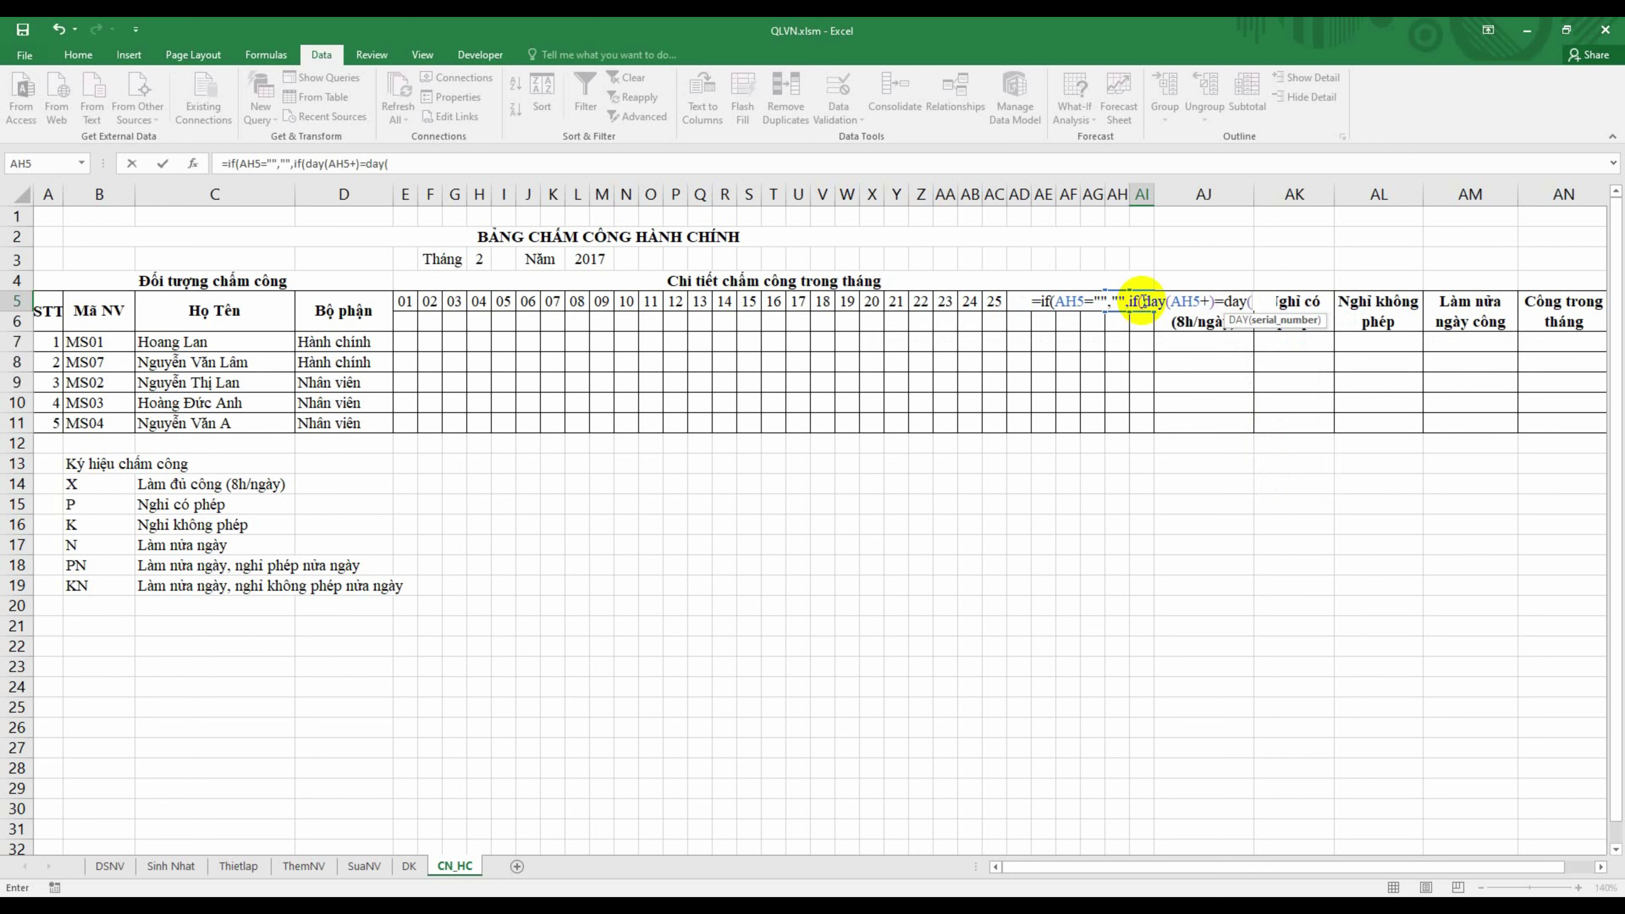
Step: Finish AI5's formula with the E5 comparison and DAY(AH5+1), triggering a formula error
{"action": "key", "text": "Left"}
{"action": "key", "text": "Left"}
{"action": "key", "text": "Left"}
{"action": "key", "text": "Left"}
{"action": "key", "text": "Left"}
{"action": "key", "text": "Left"}
{"action": "key", "text": "Left"}
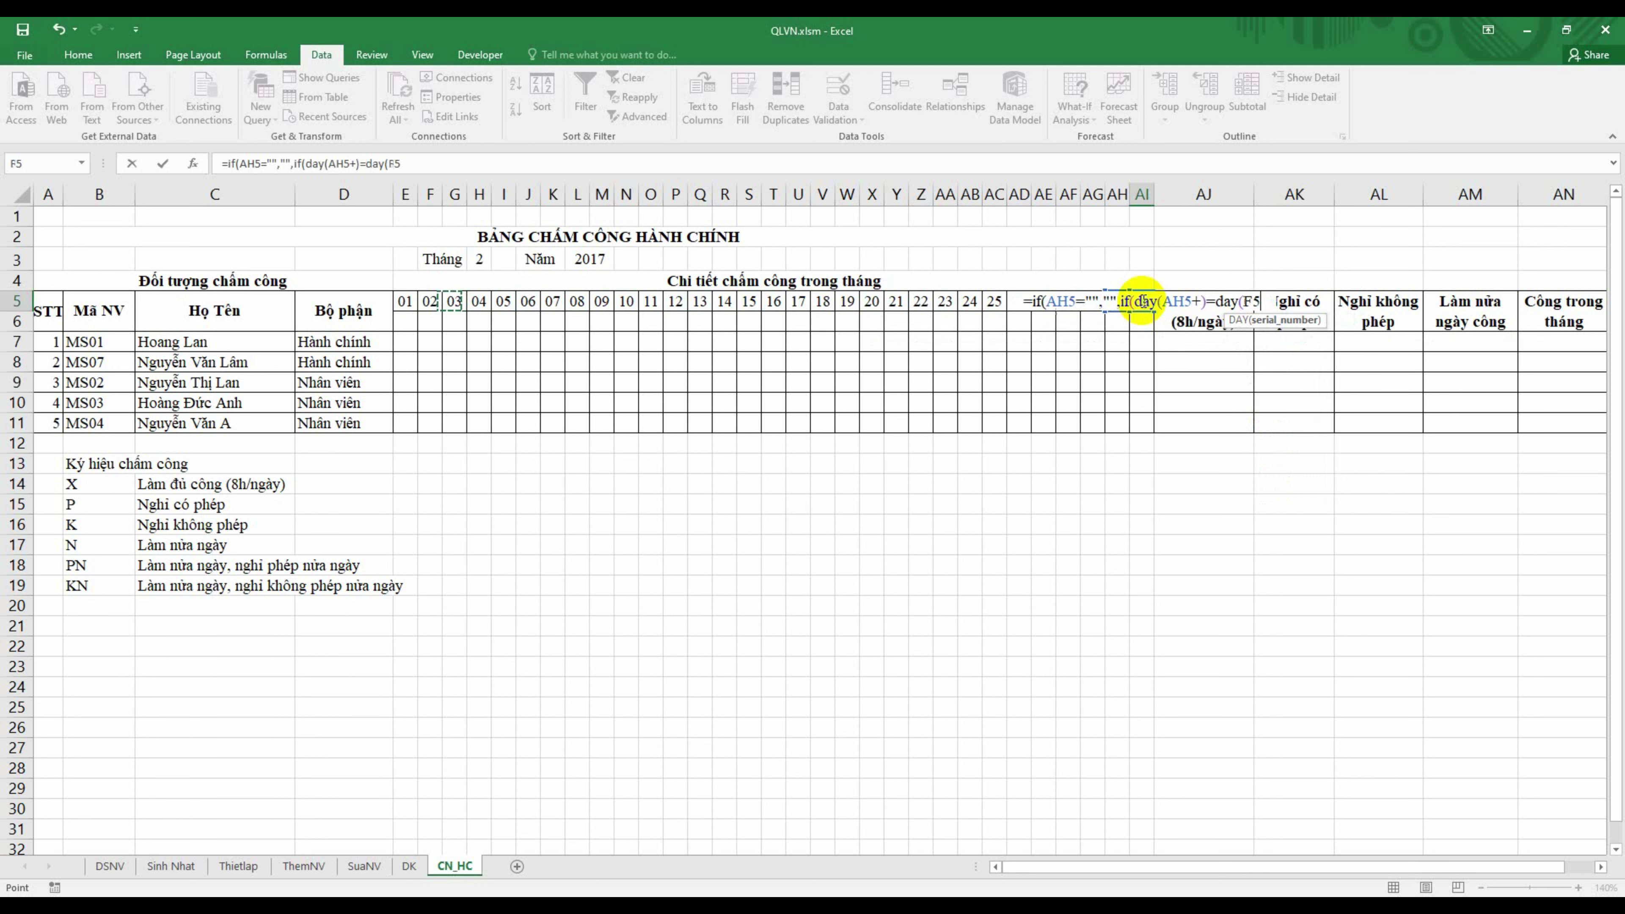
{"action": "key", "text": "Left"}
{"action": "type", "text": "+"}
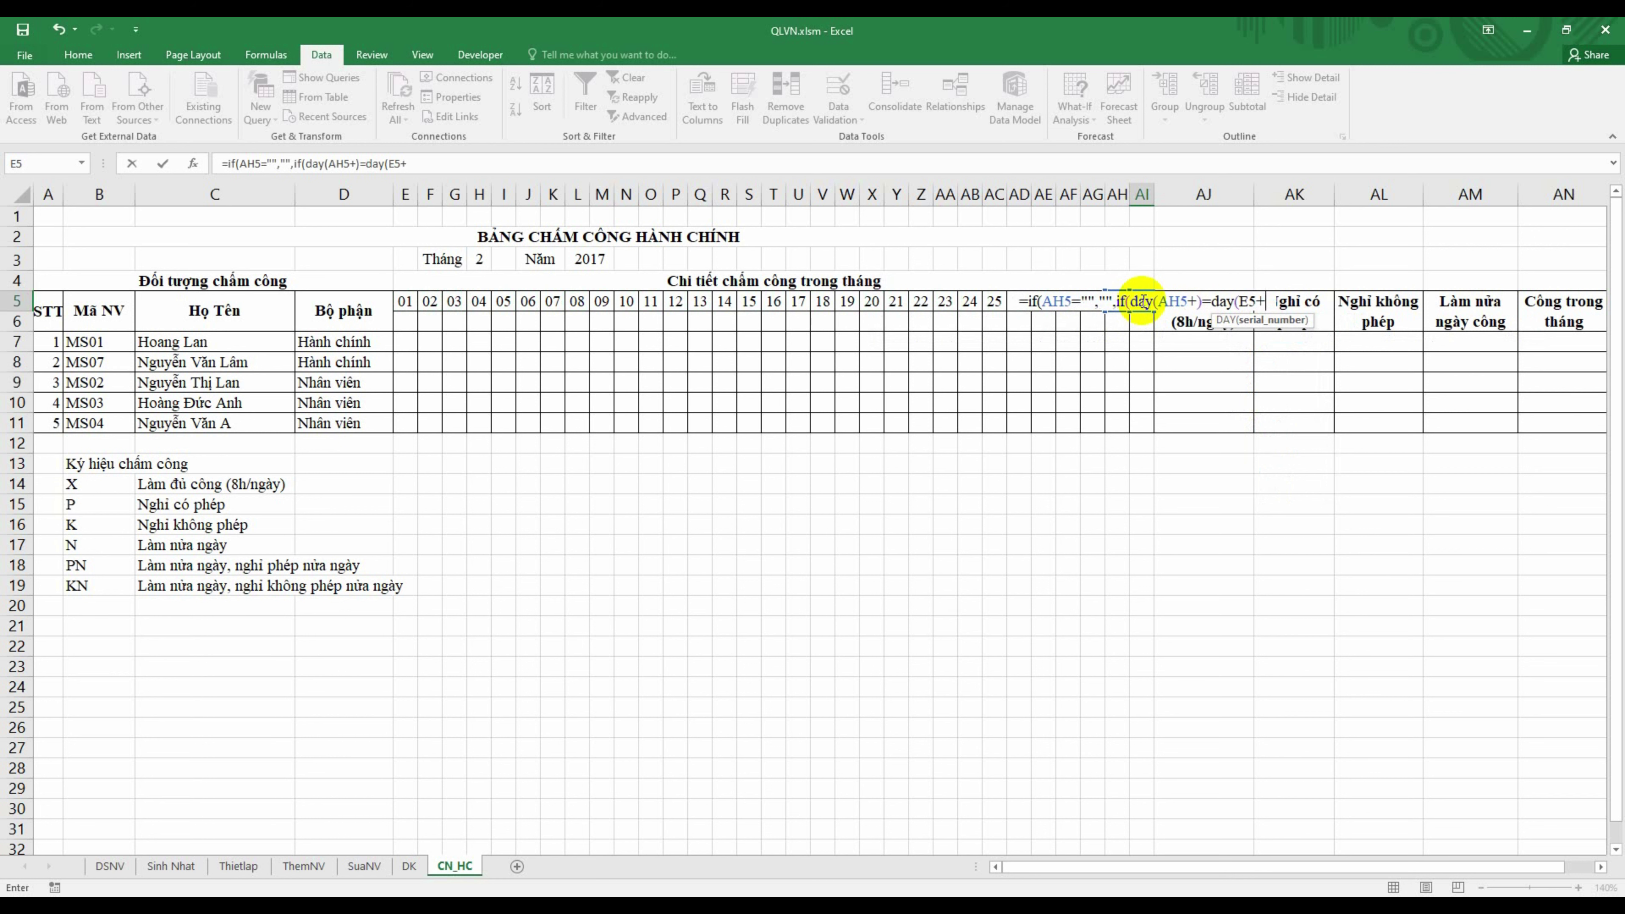
{"action": "key", "text": "BackSpace"}
{"action": "type", "text": ")"}
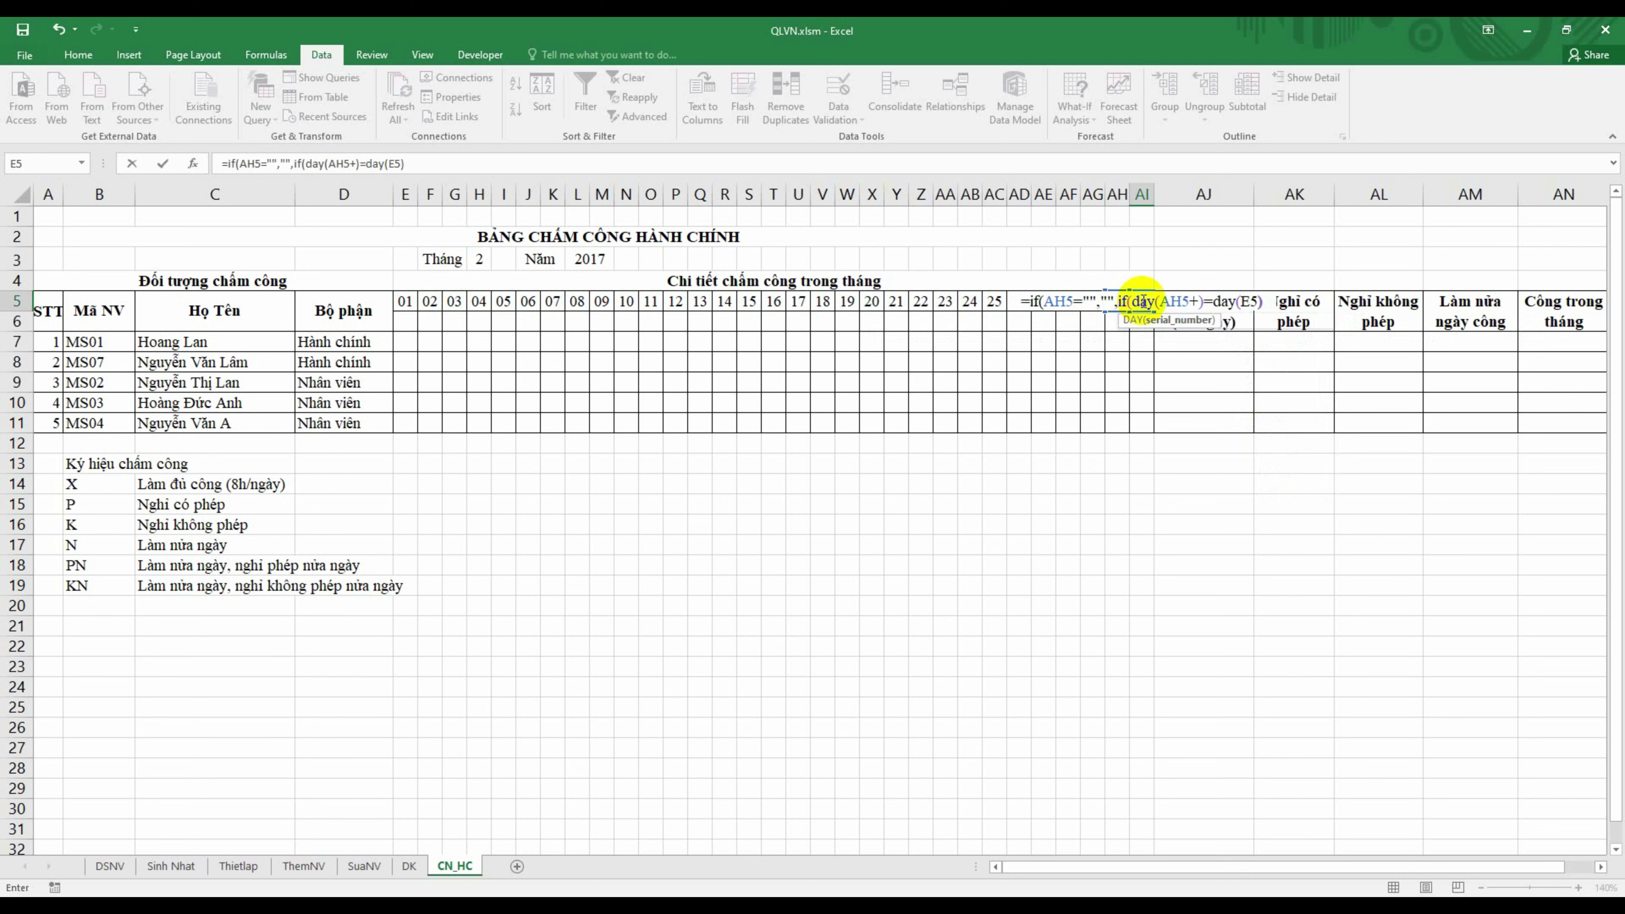
{"action": "type", "text": ",\"\","}
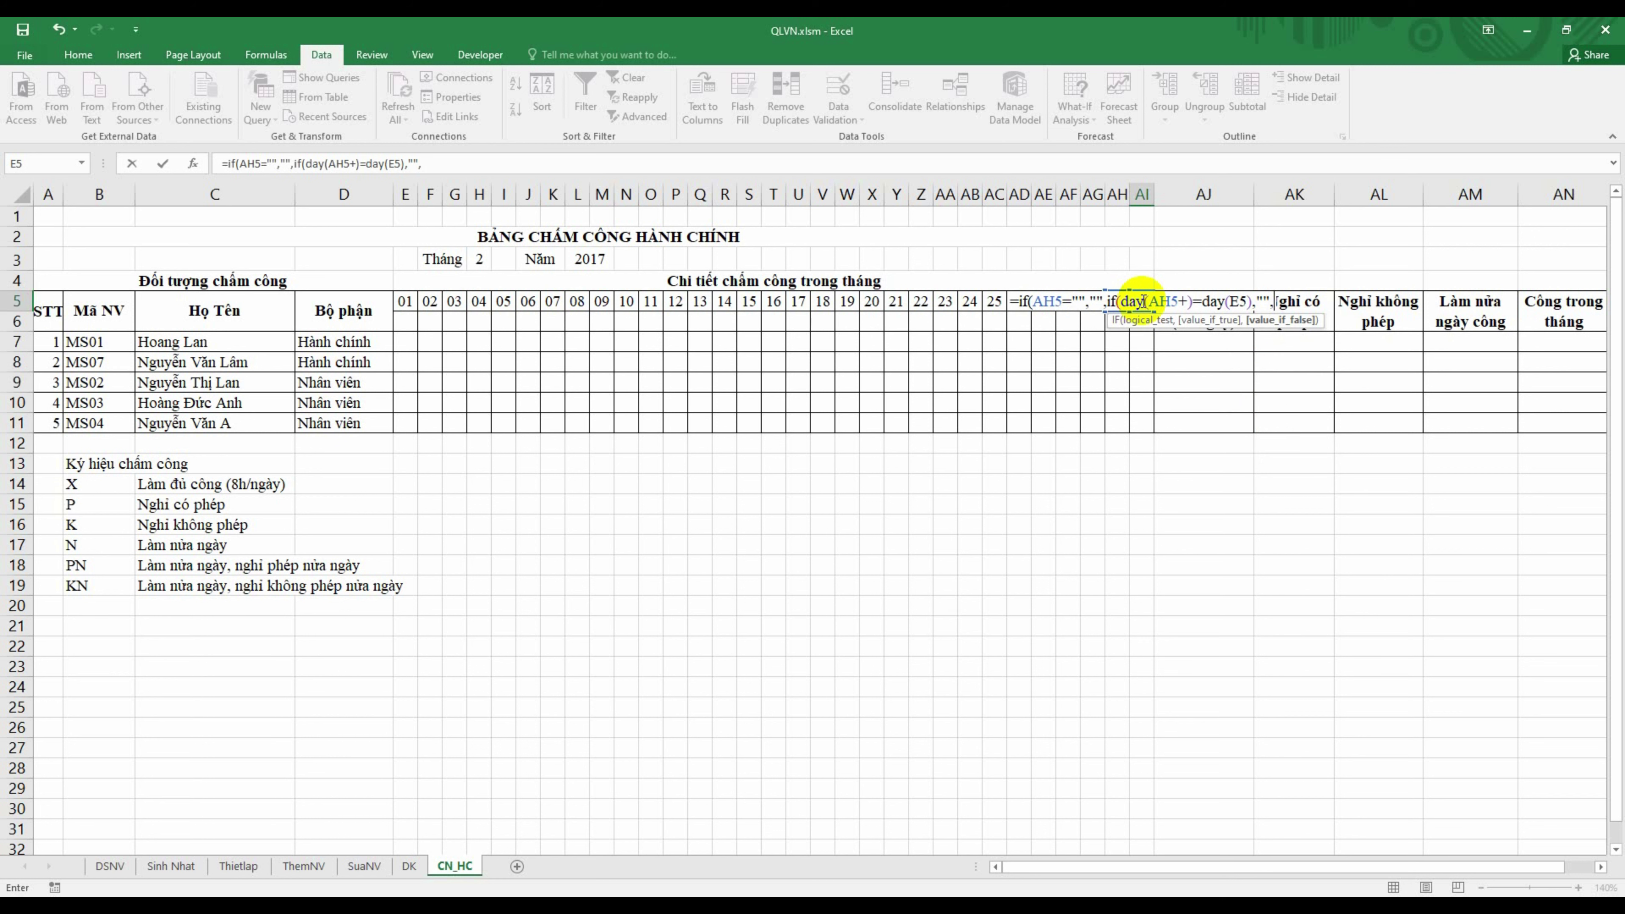
{"action": "type", "text": "day("}
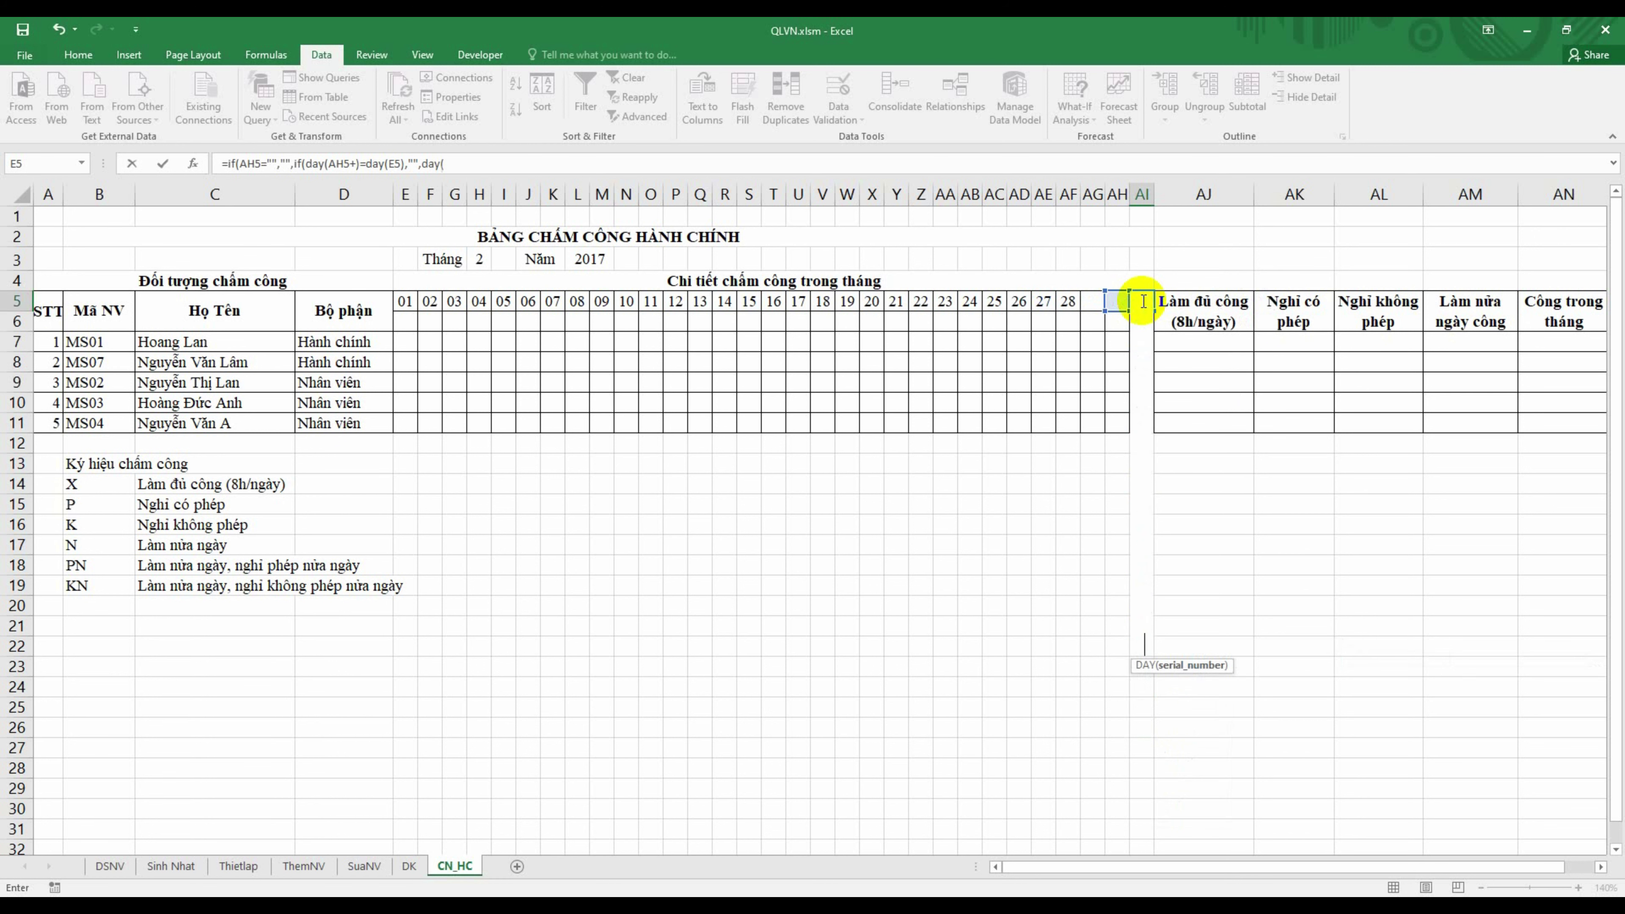
{"action": "key", "text": "Left"}
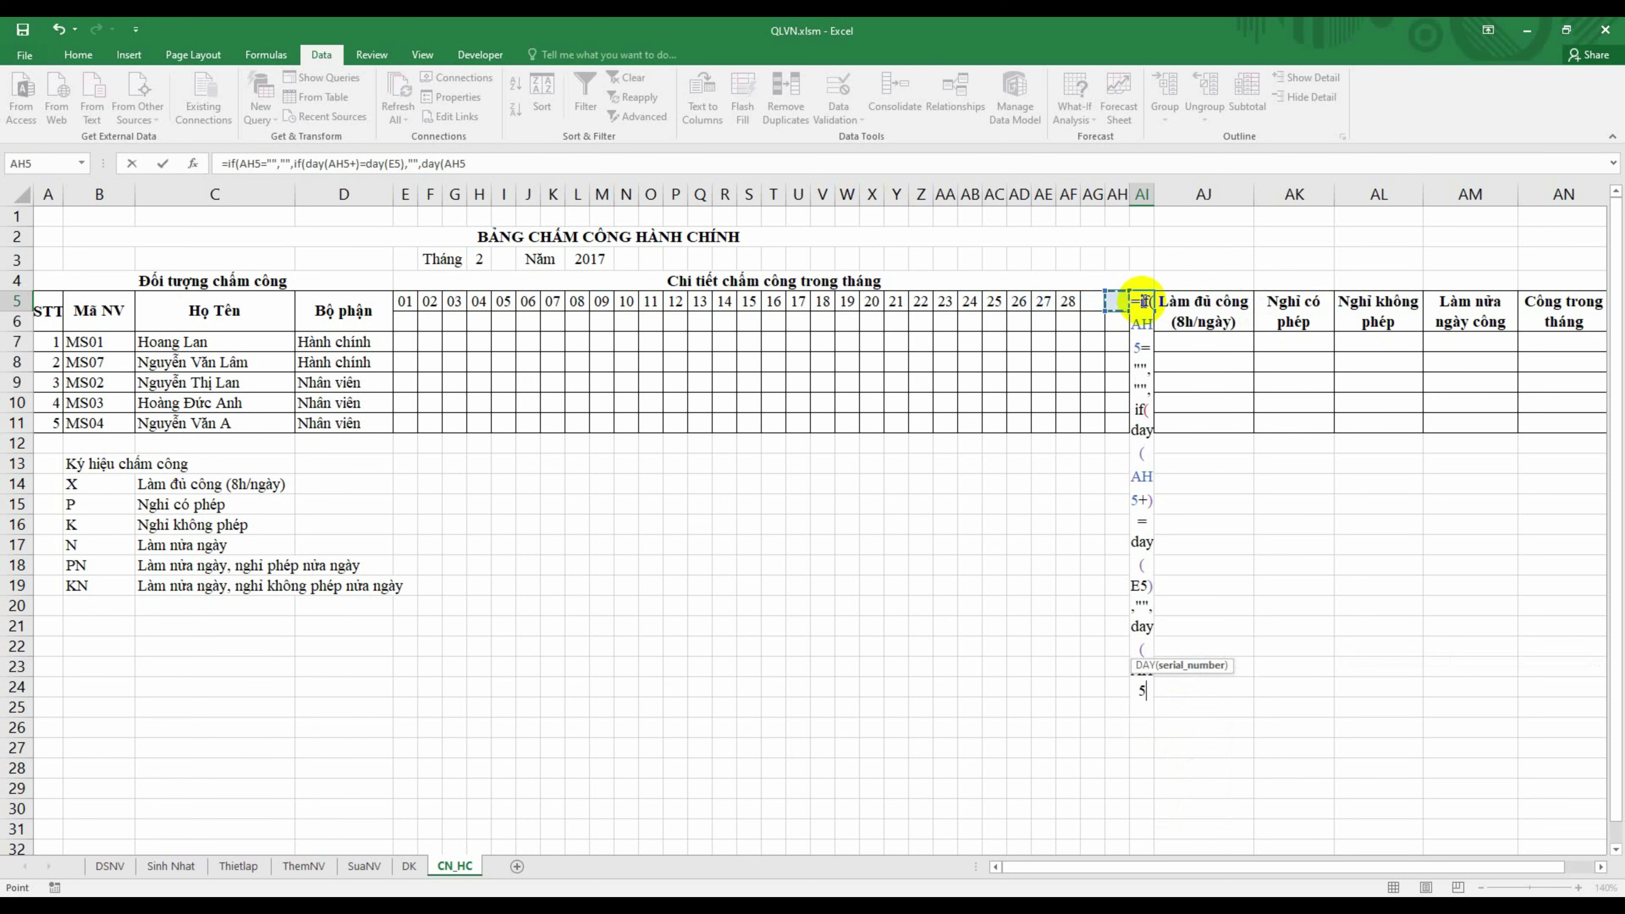
{"action": "type", "text": "+1))"}
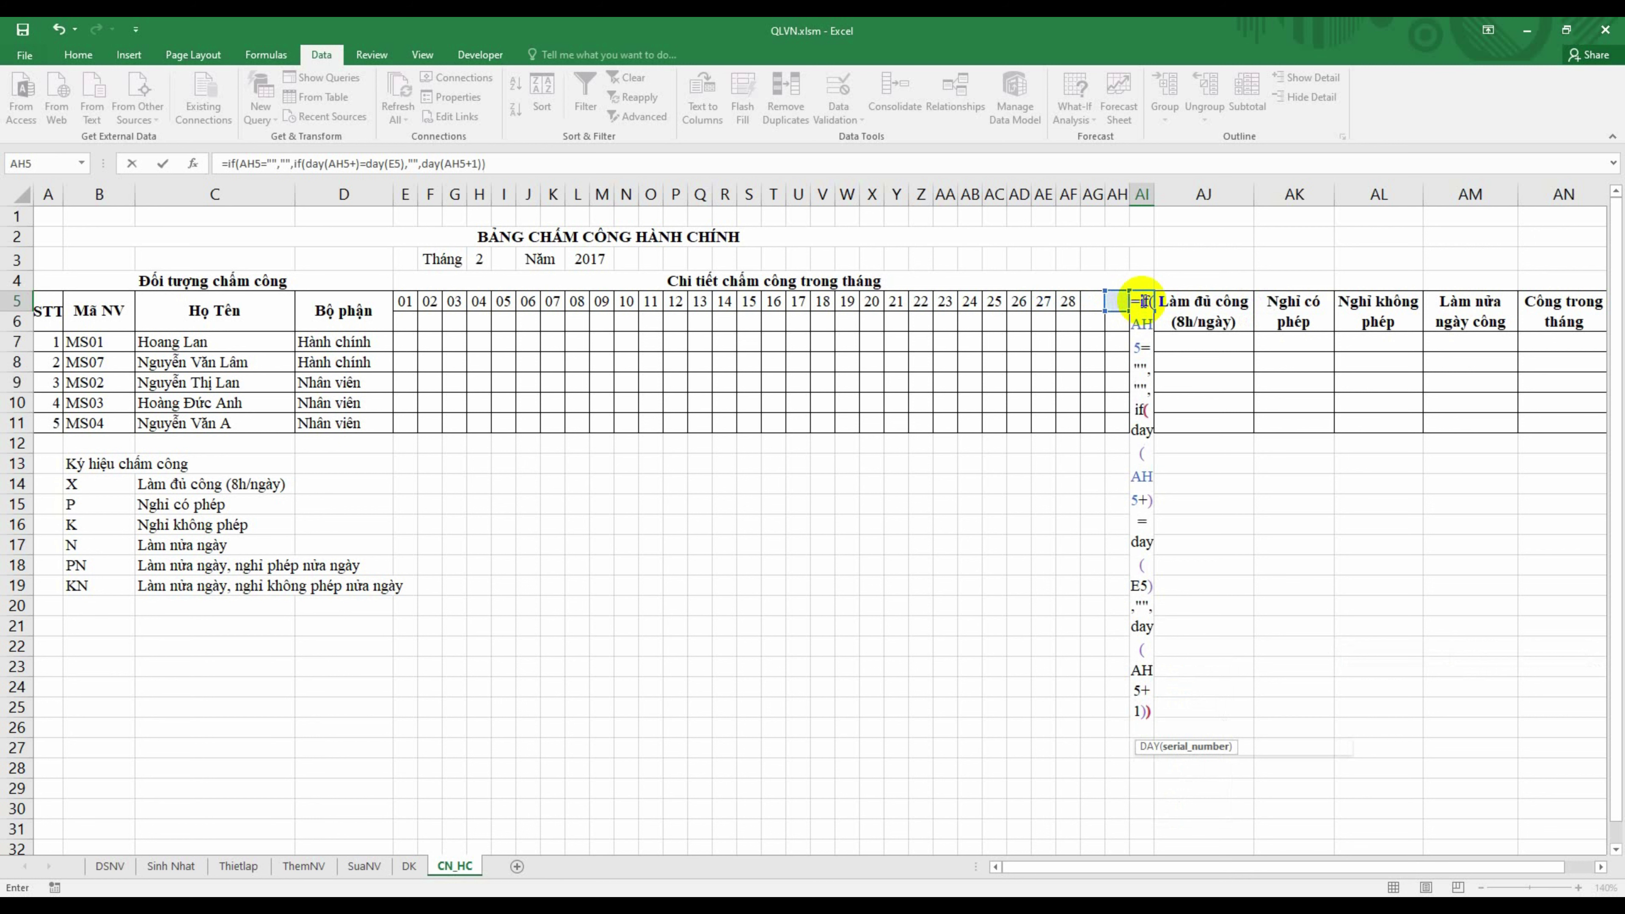
{"action": "type", "text": ")"}
{"action": "key", "text": "Return"}
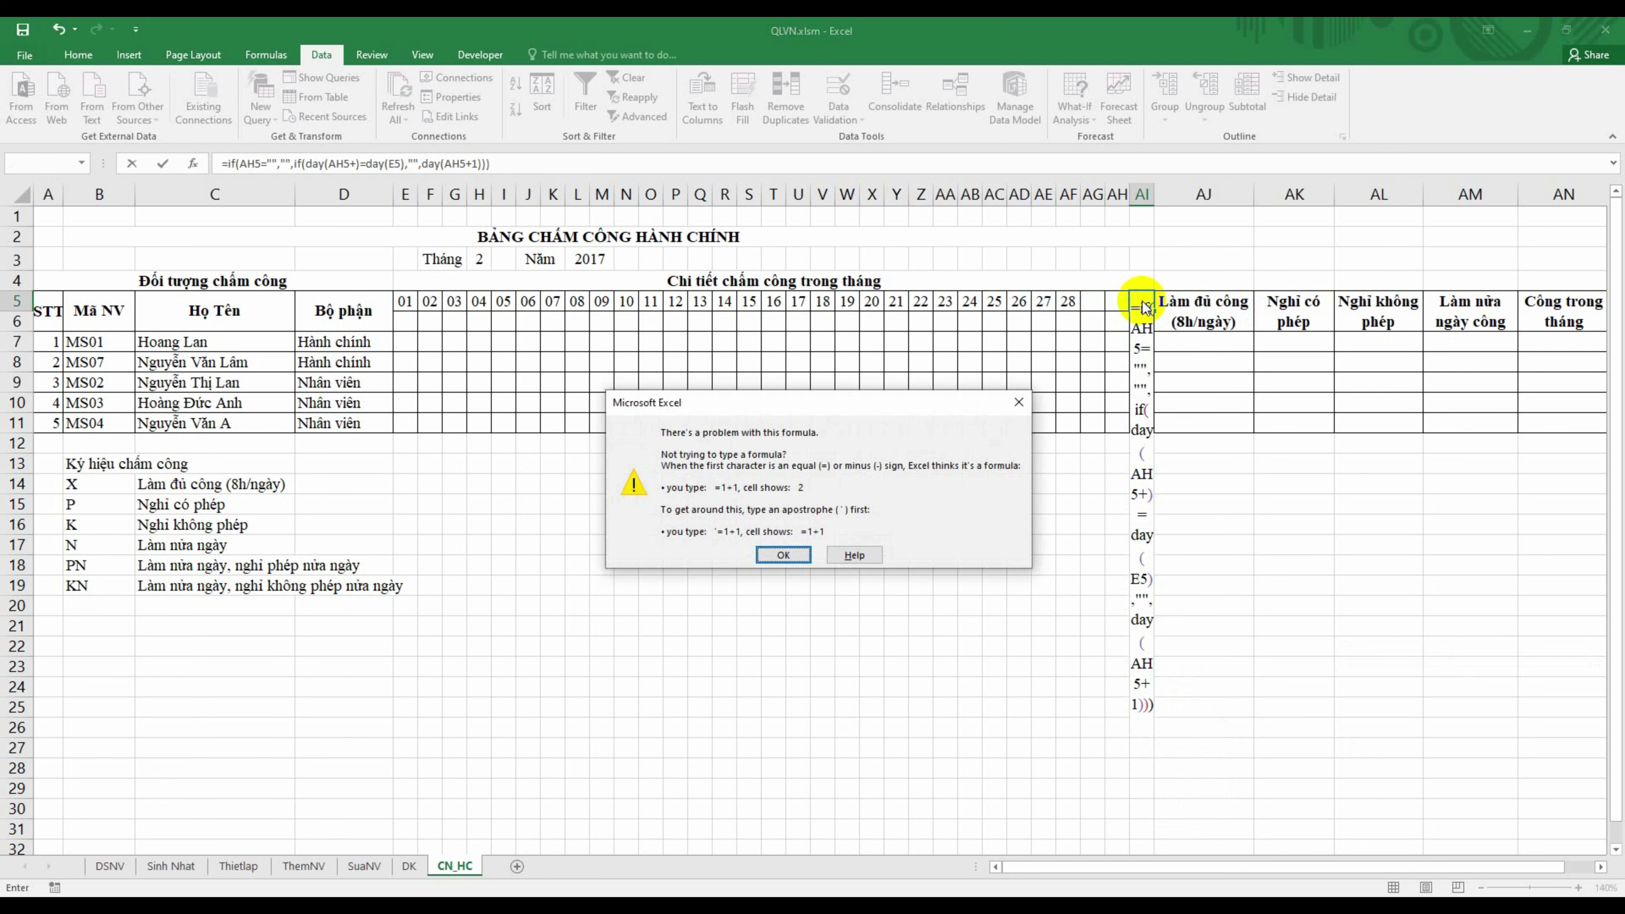
Step: Dismiss the error and fix AI5 by adding the missing 1 in DAY(AH5+1)
{"action": "key", "text": "Return"}
{"action": "key", "text": "Return"}
{"action": "key", "text": "Return"}
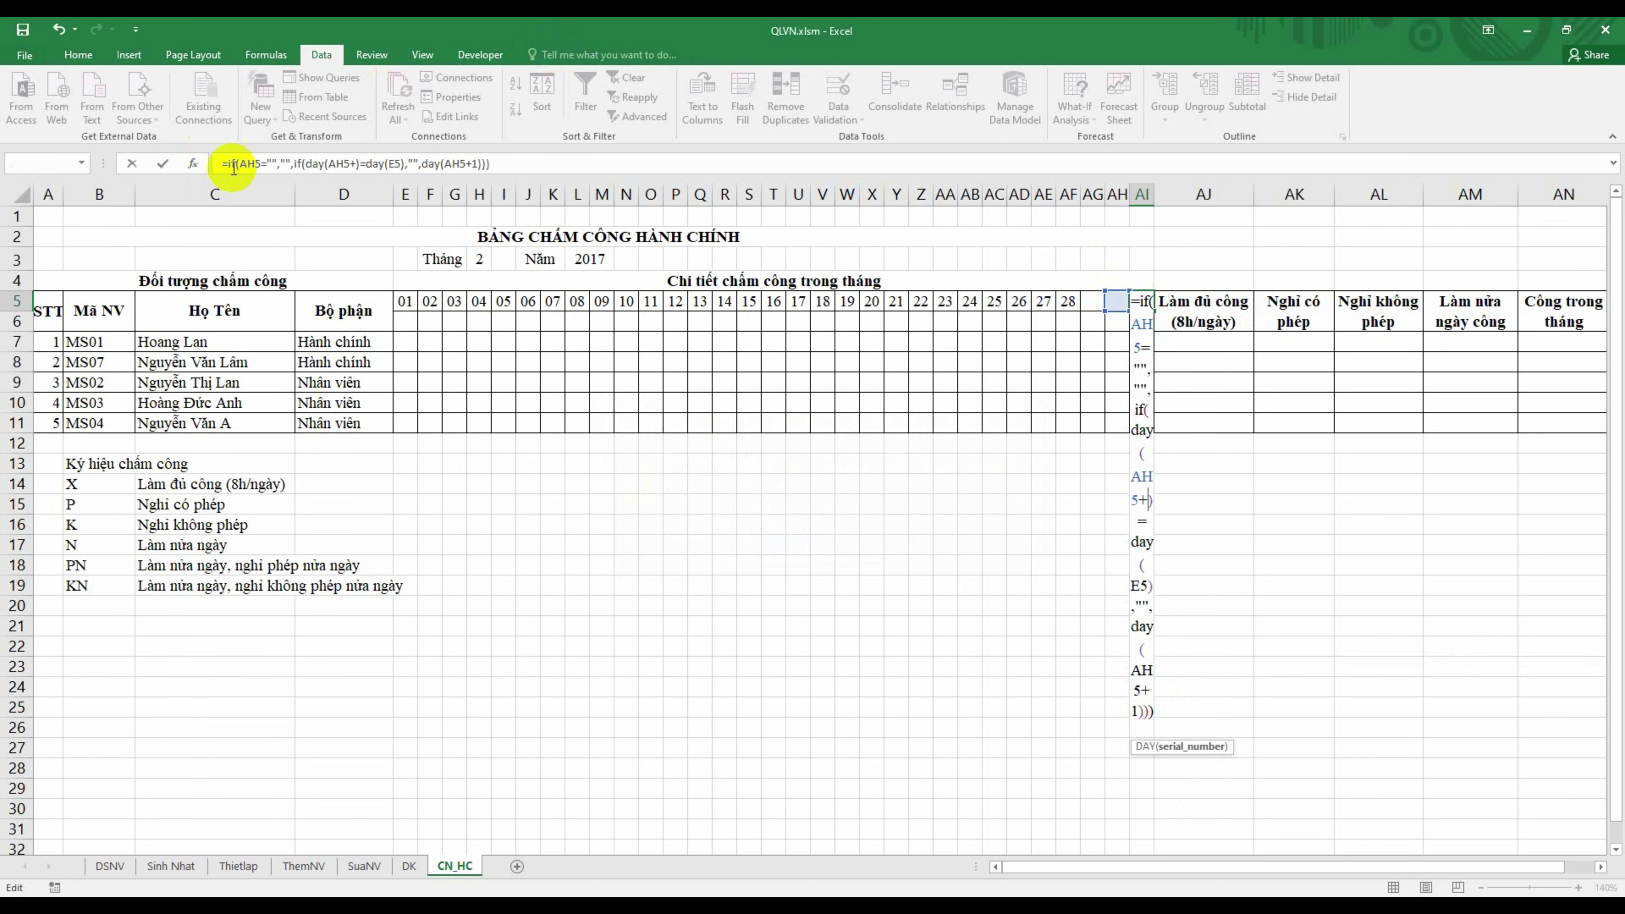
{"action": "left_click", "coordinate": [232, 164]}
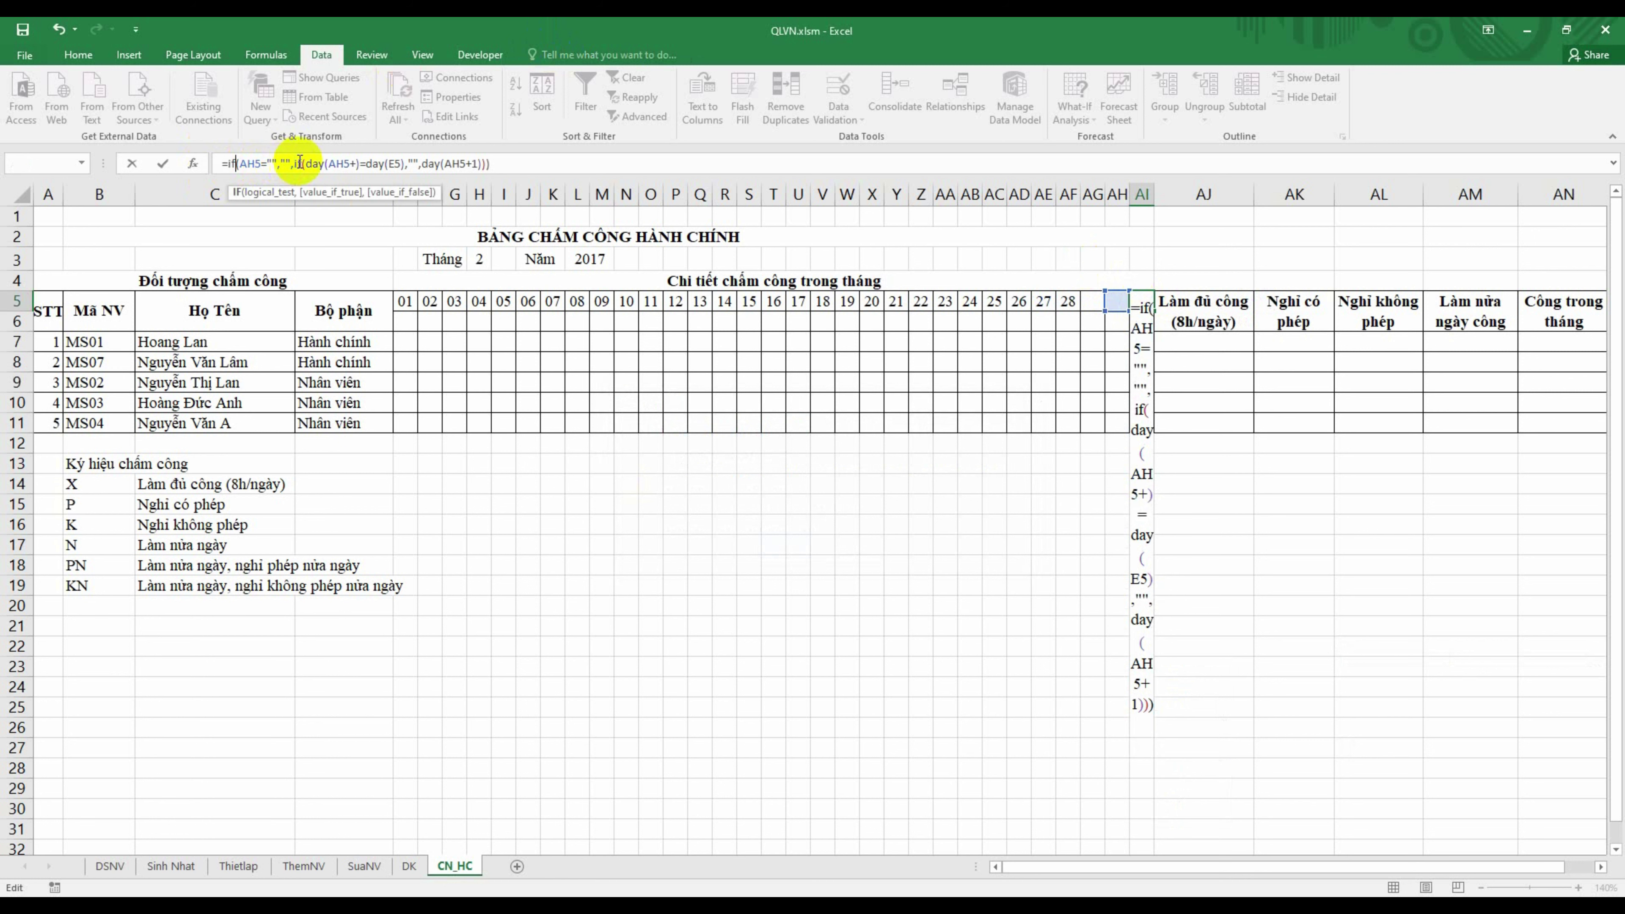
{"action": "left_click", "coordinate": [355, 165]}
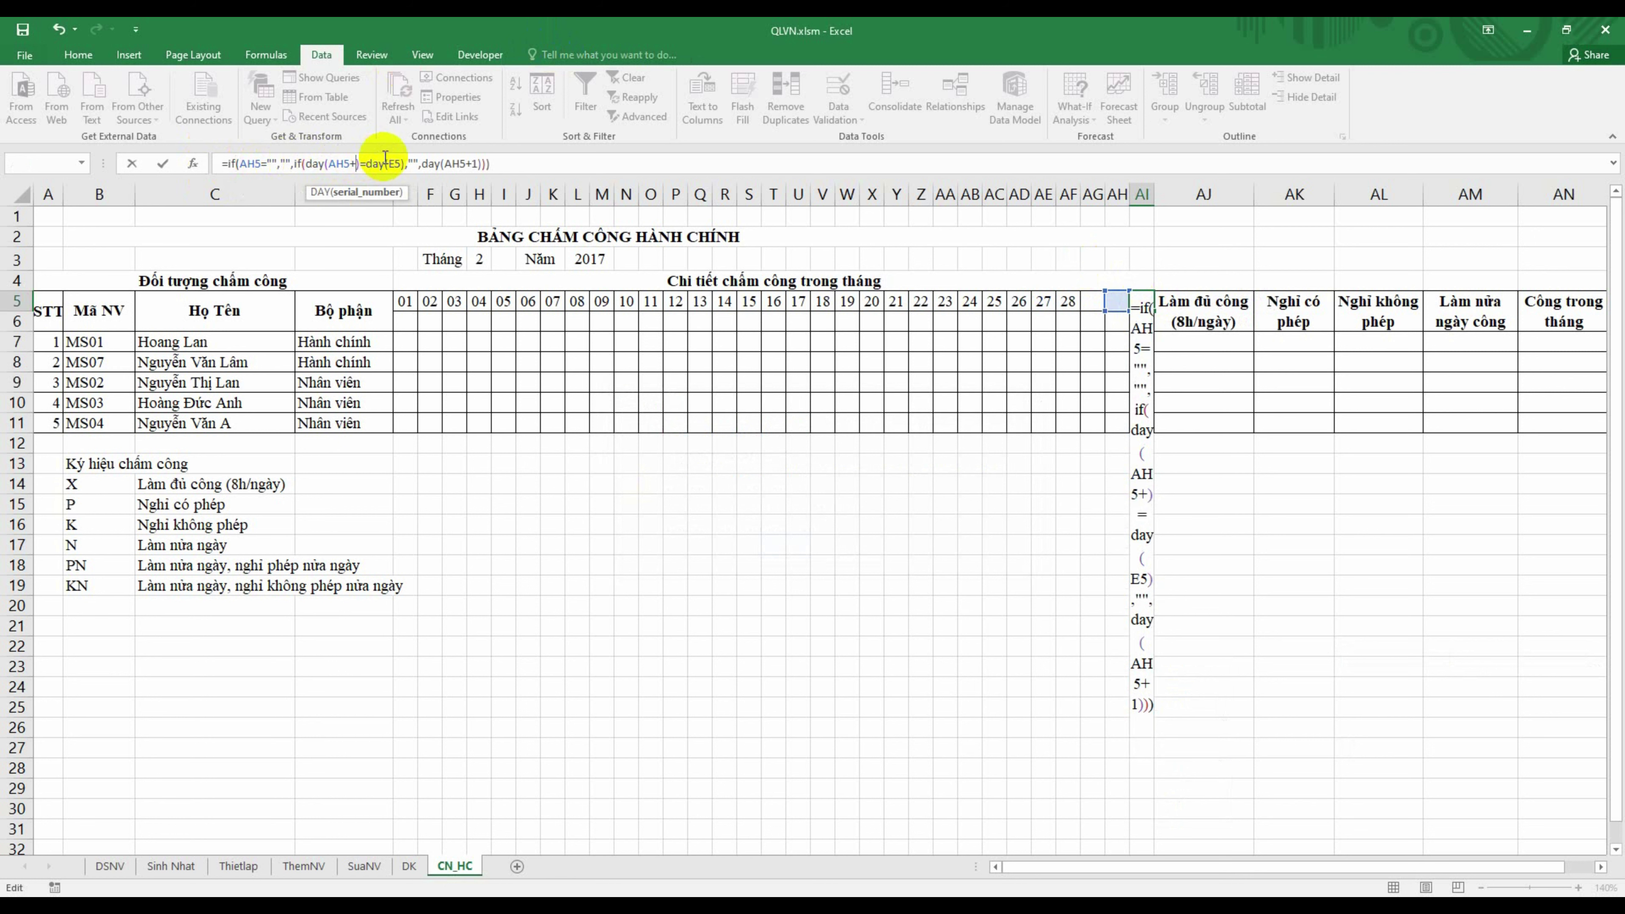
{"action": "type", "text": "1"}
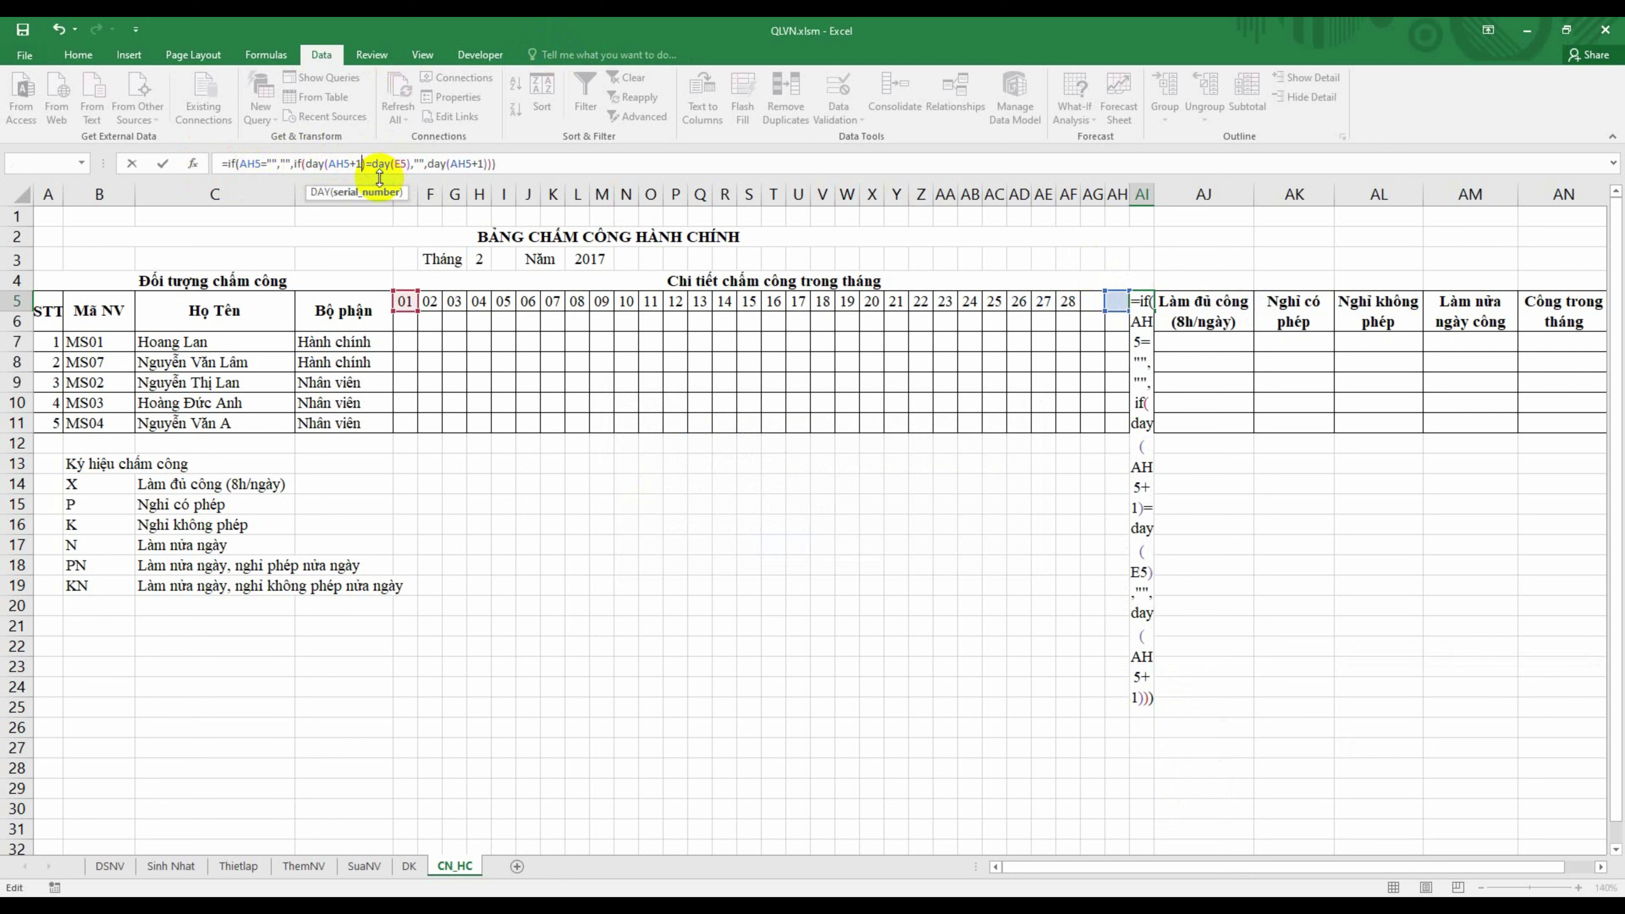
{"action": "left_click", "coordinate": [400, 163]}
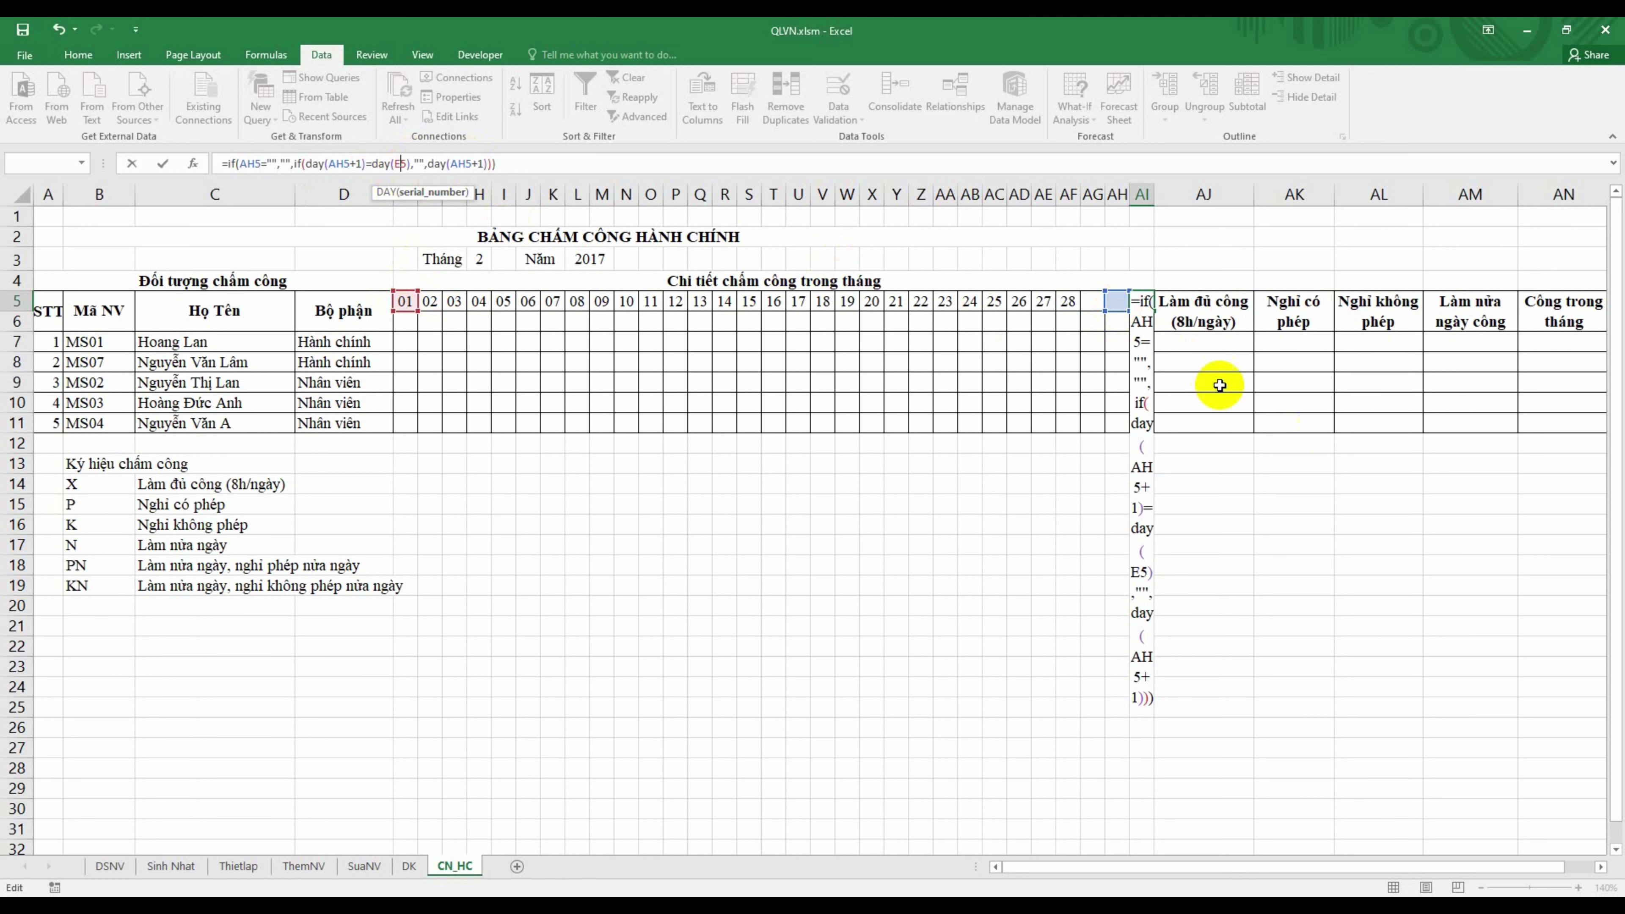
{"action": "left_click", "coordinate": [572, 171]}
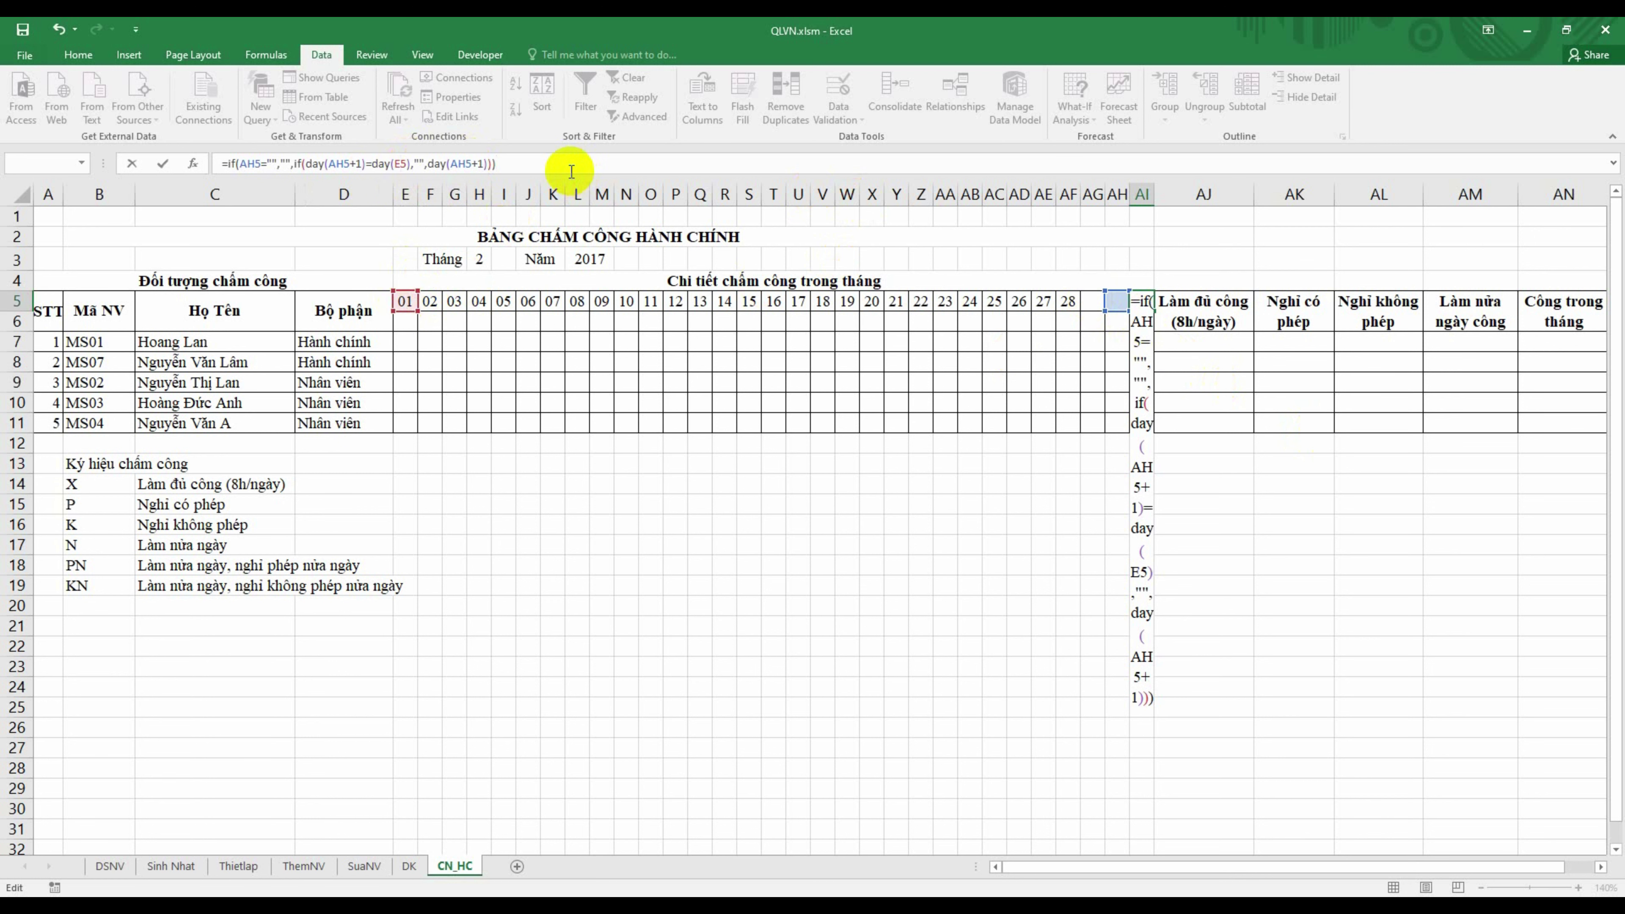
{"action": "key", "text": "Return"}
{"action": "left_click", "coordinate": [1146, 305]}
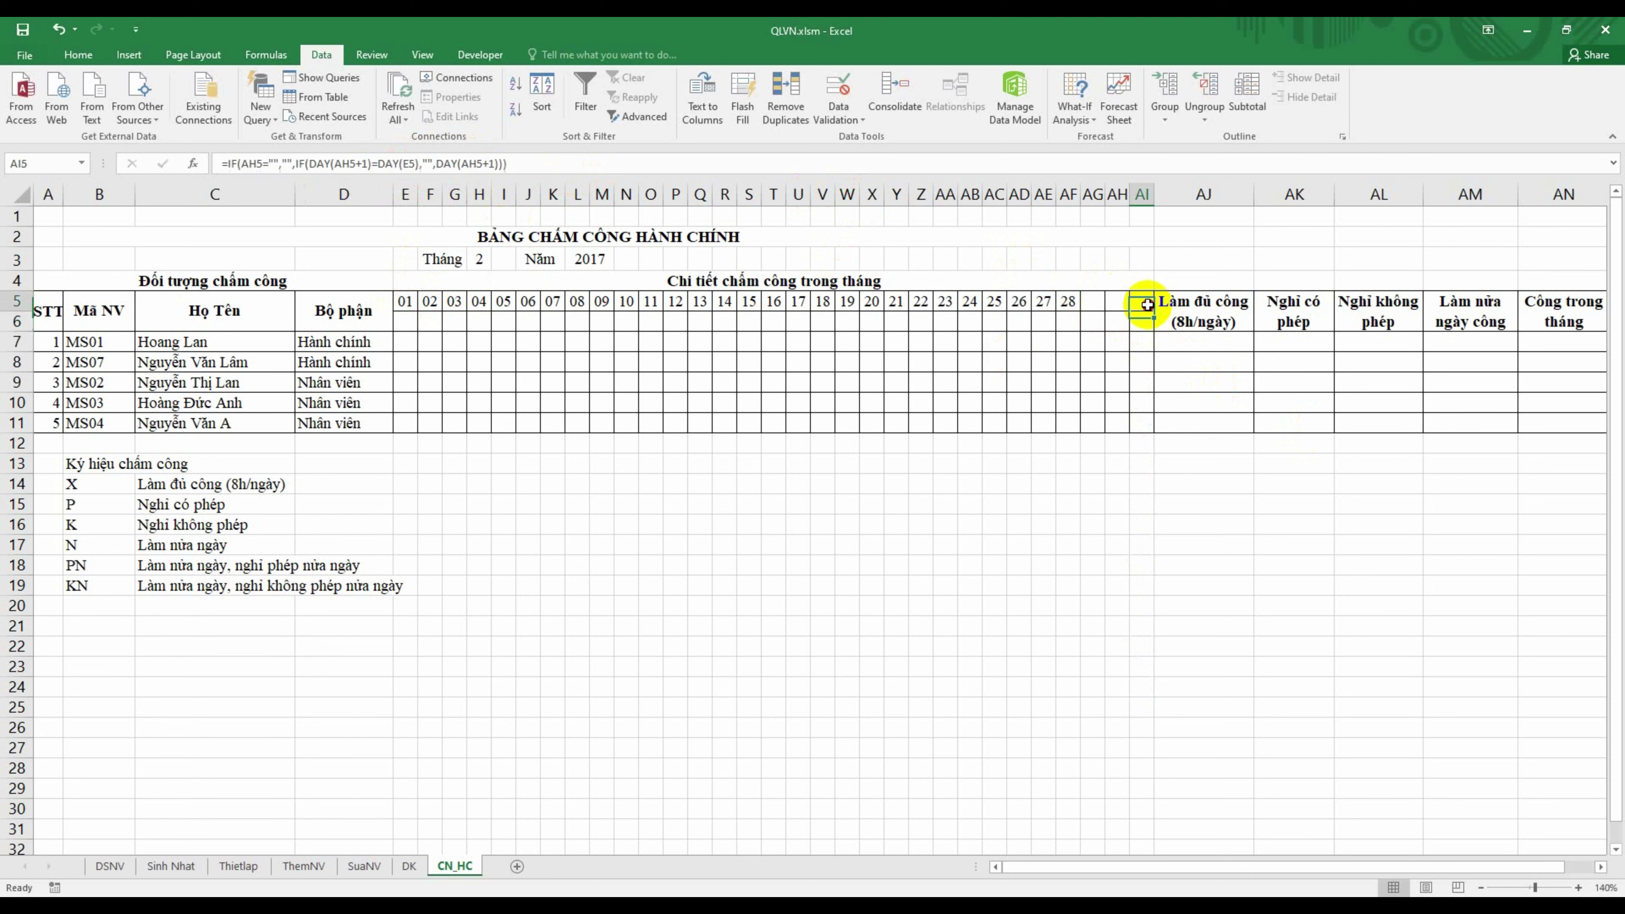
Step: Switch the month to 3, change the year to 2020, then set the month back to 2
{"action": "left_click", "coordinate": [481, 258]}
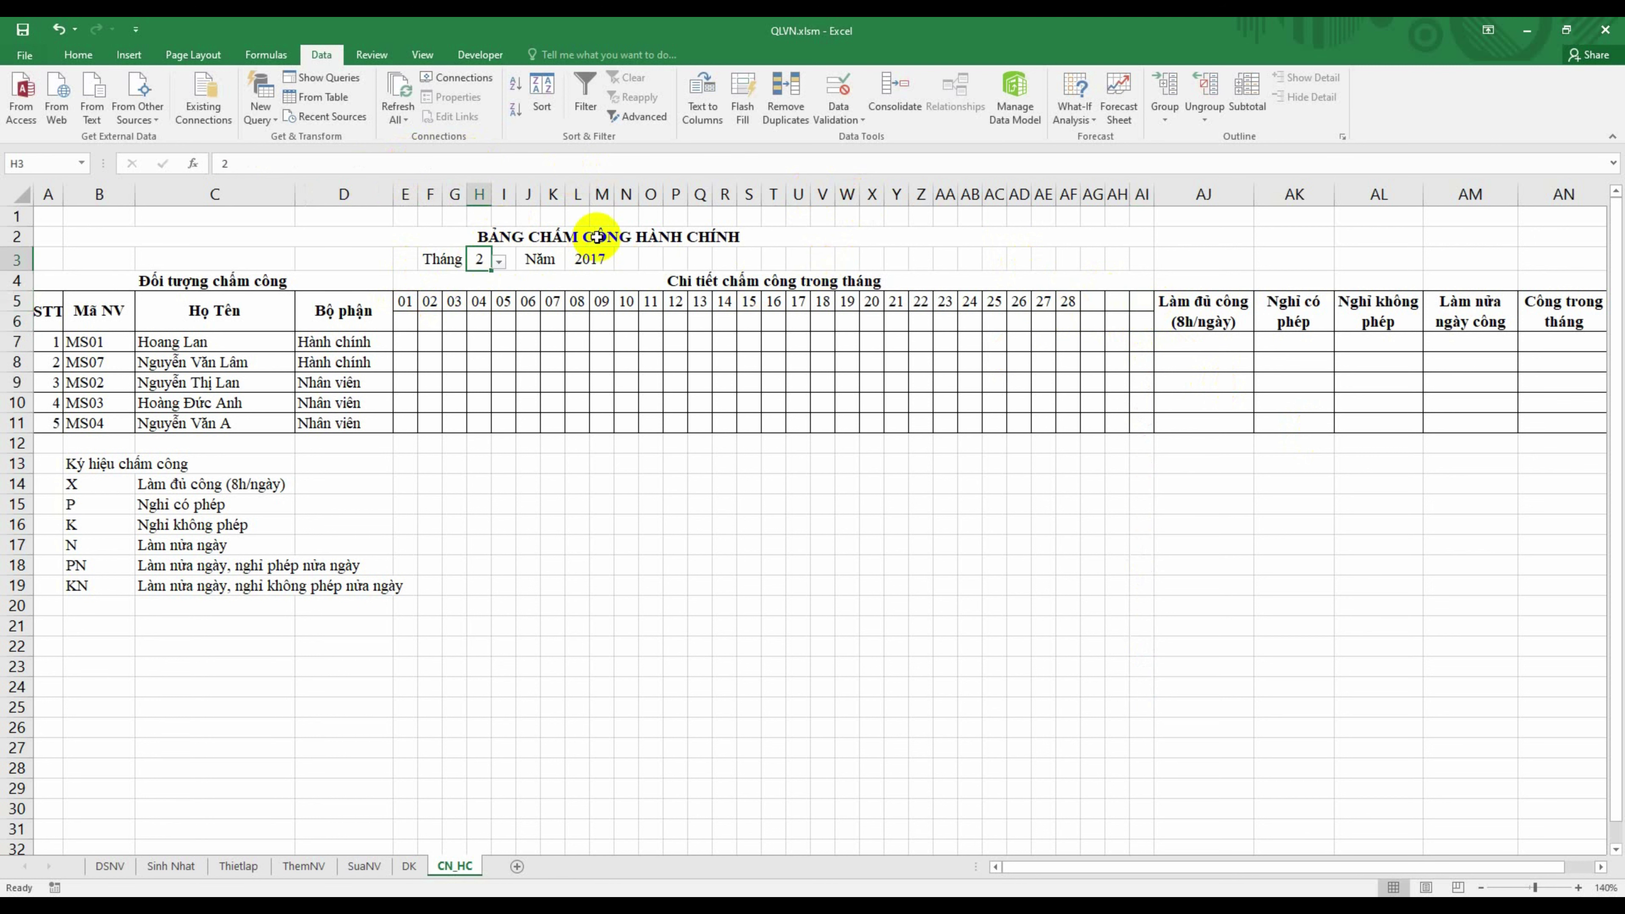
{"action": "type", "text": "3"}
{"action": "key", "text": "Return"}
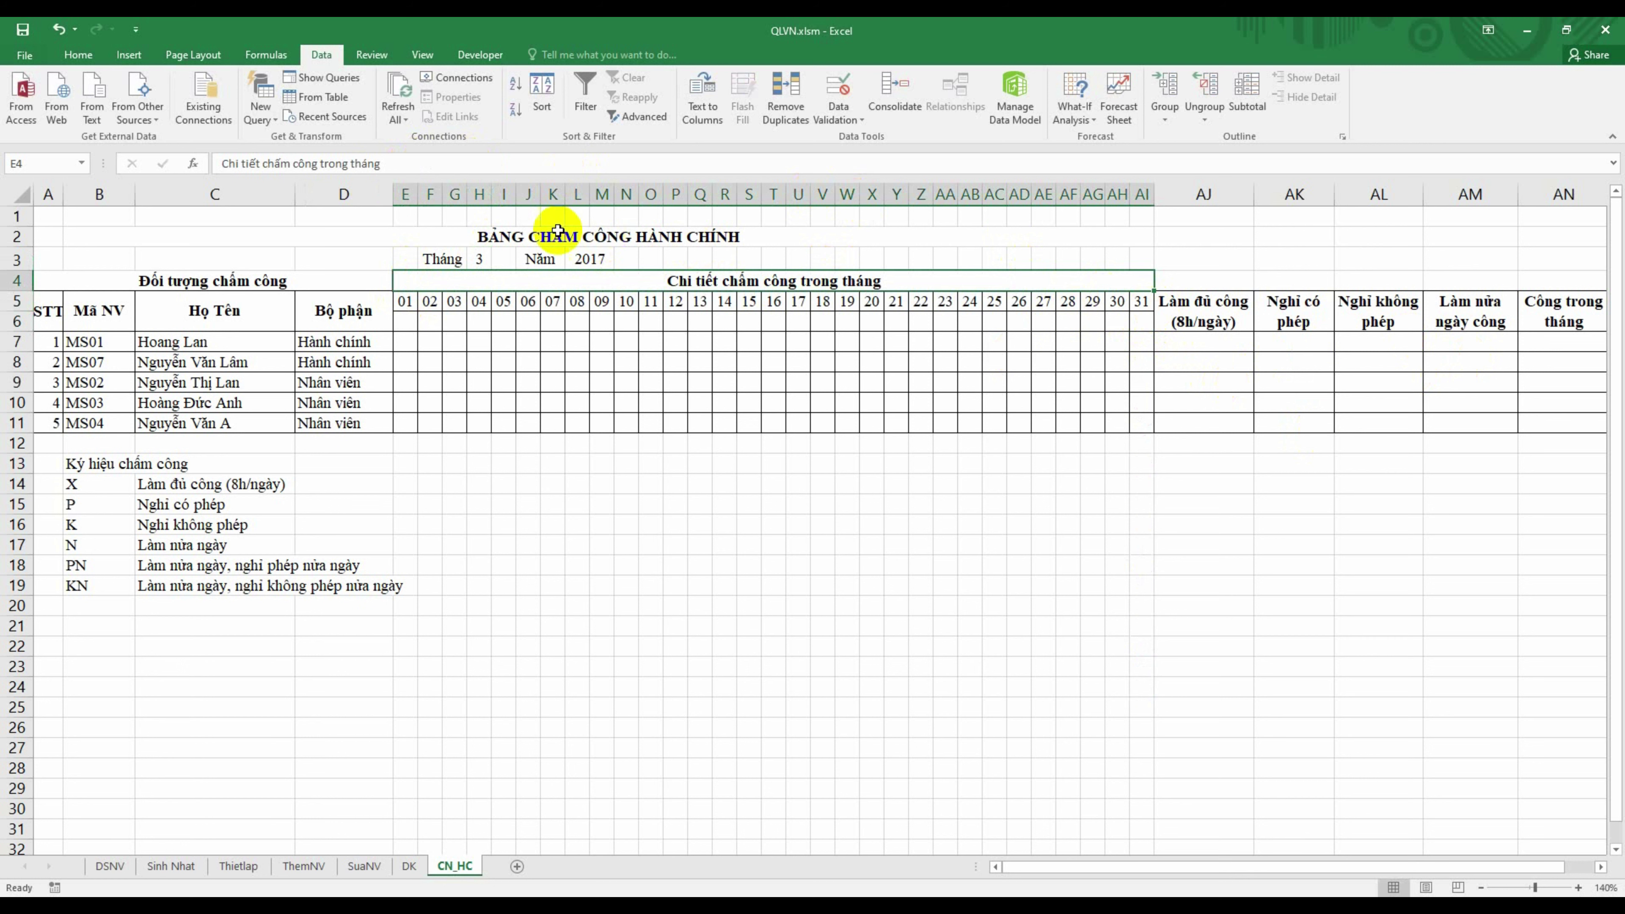
{"action": "left_click", "coordinate": [587, 260]}
{"action": "type", "text": "2020"}
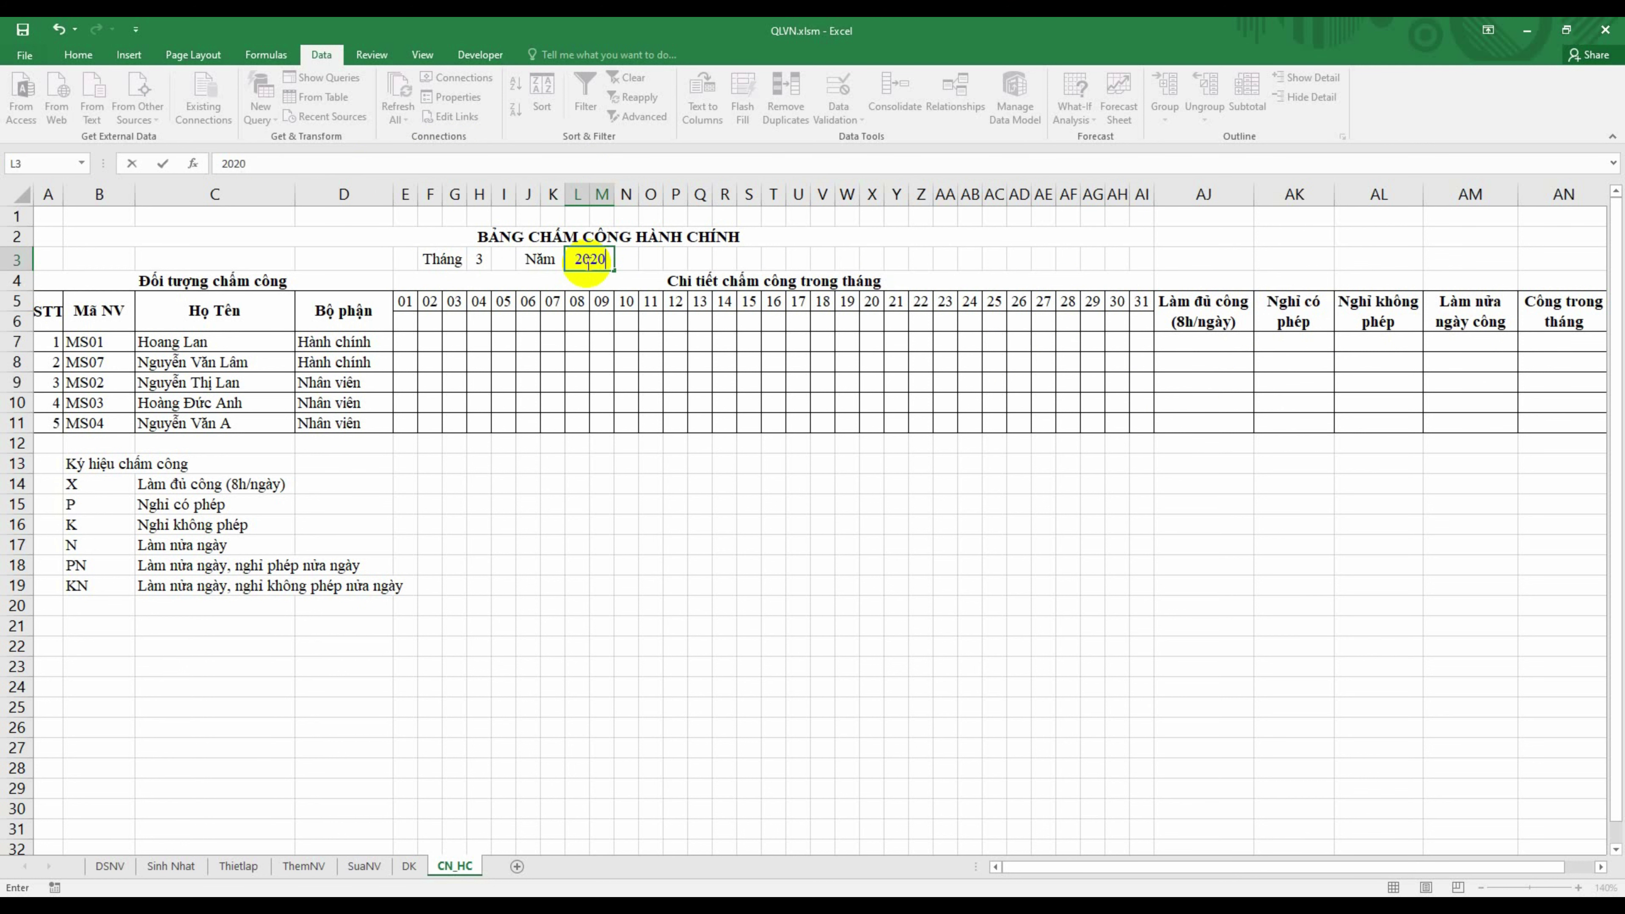
{"action": "key", "text": "Return"}
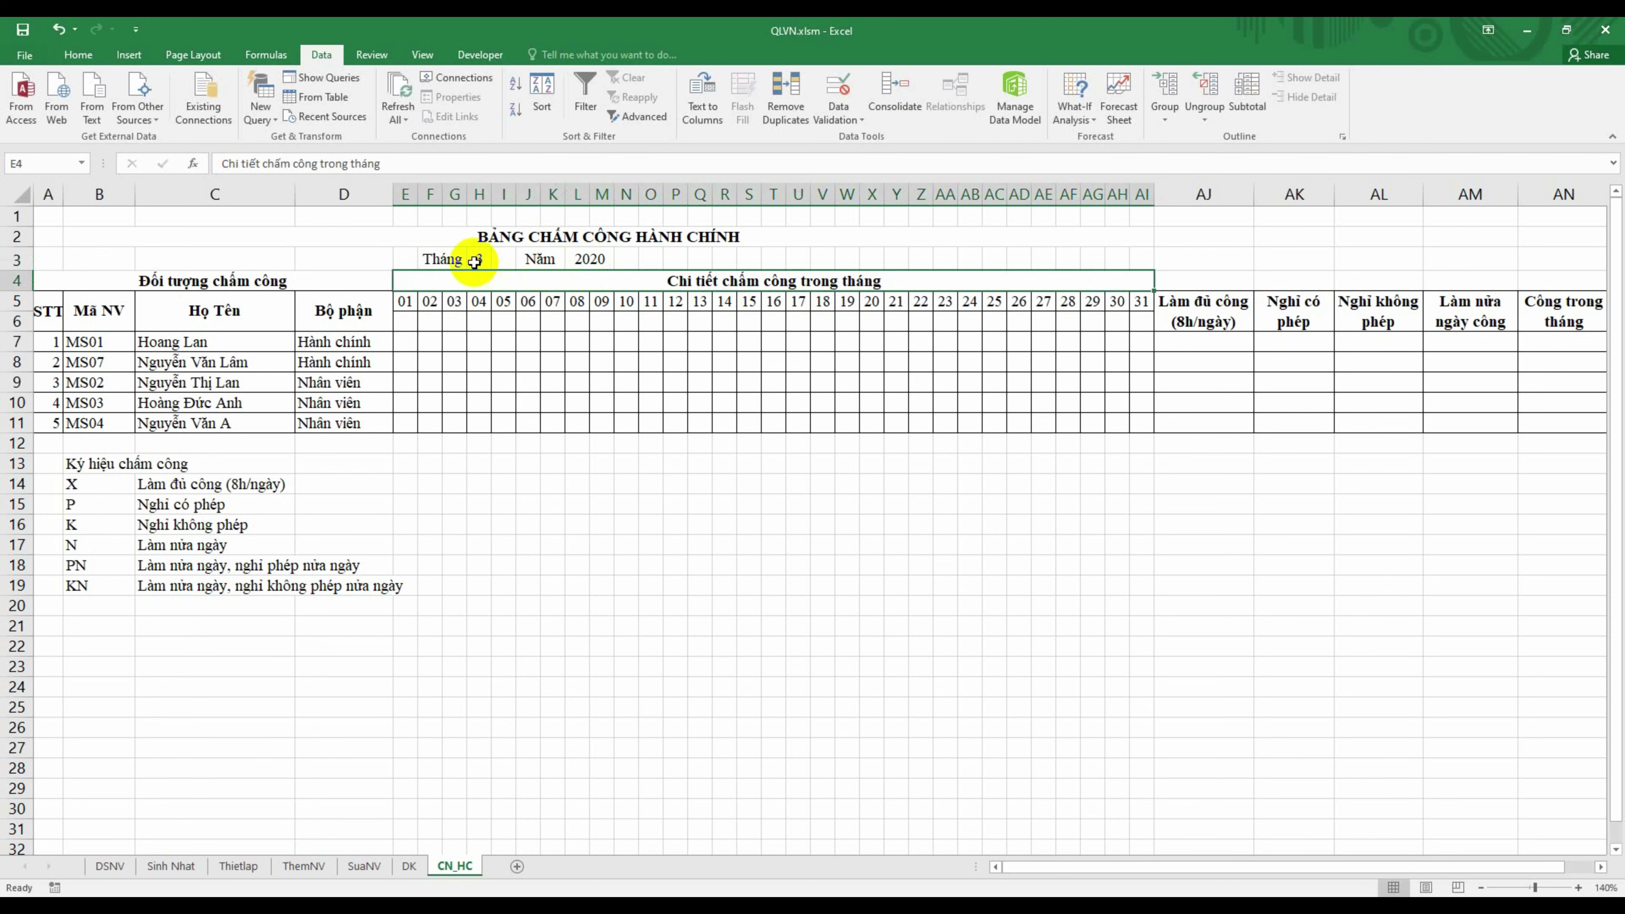
{"action": "left_click", "coordinate": [474, 258]}
{"action": "type", "text": "2"}
{"action": "key", "text": "Return"}
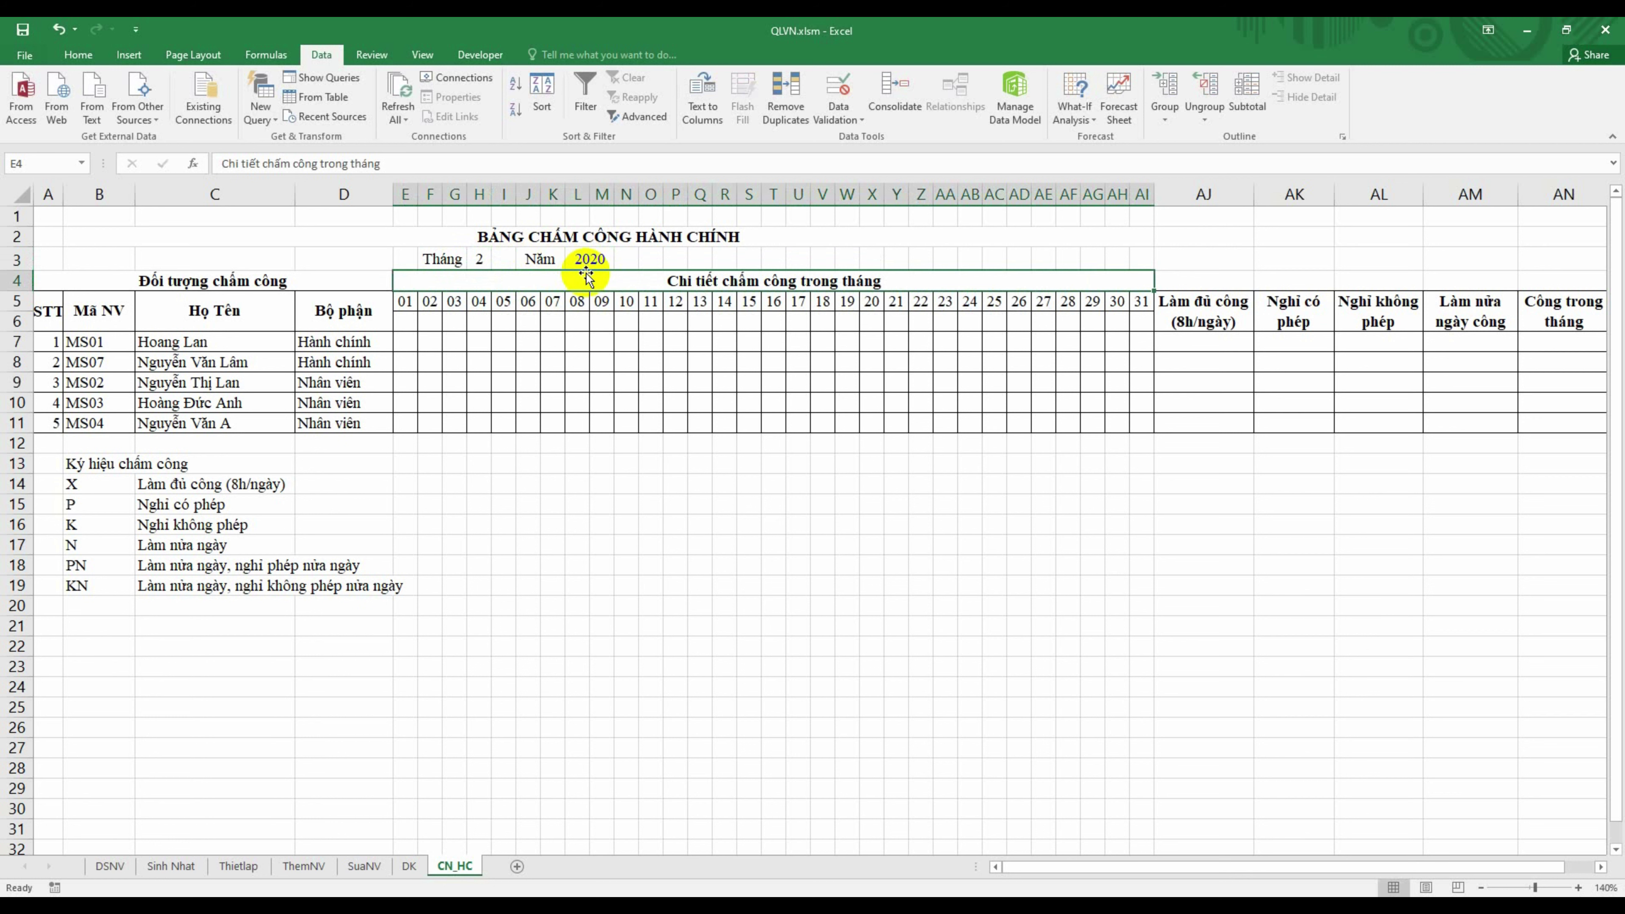
{"action": "left_click", "coordinate": [587, 260]}
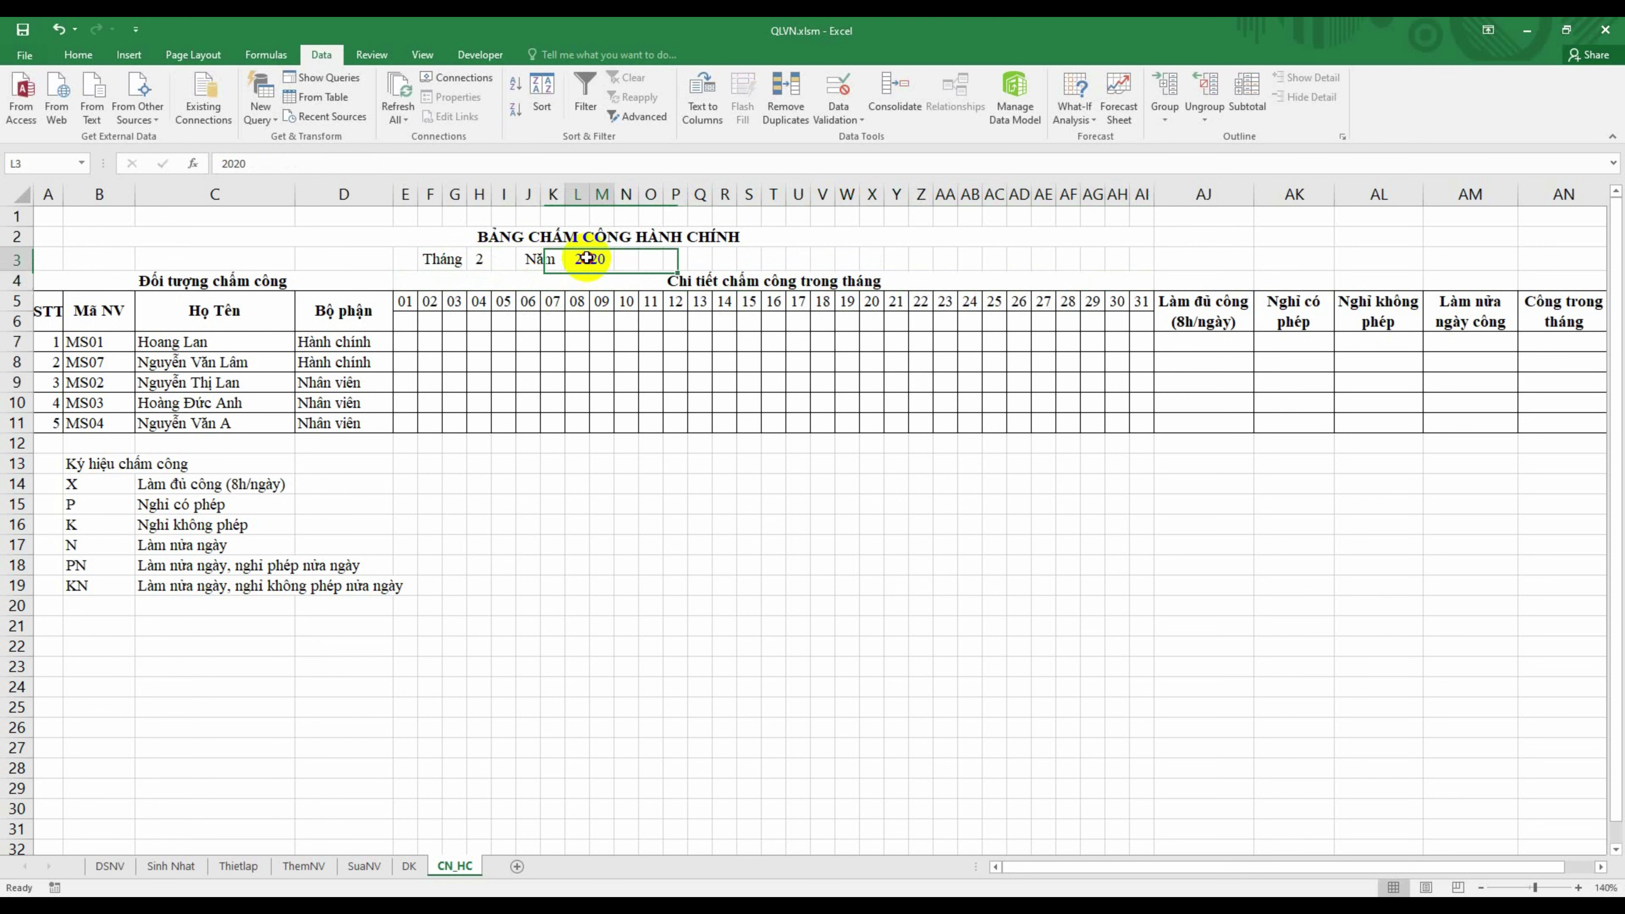
Step: Compare the AF5 and AG5 day-header formulas and start deleting DAY( from AG5's last argument
{"action": "left_click", "coordinate": [1091, 302]}
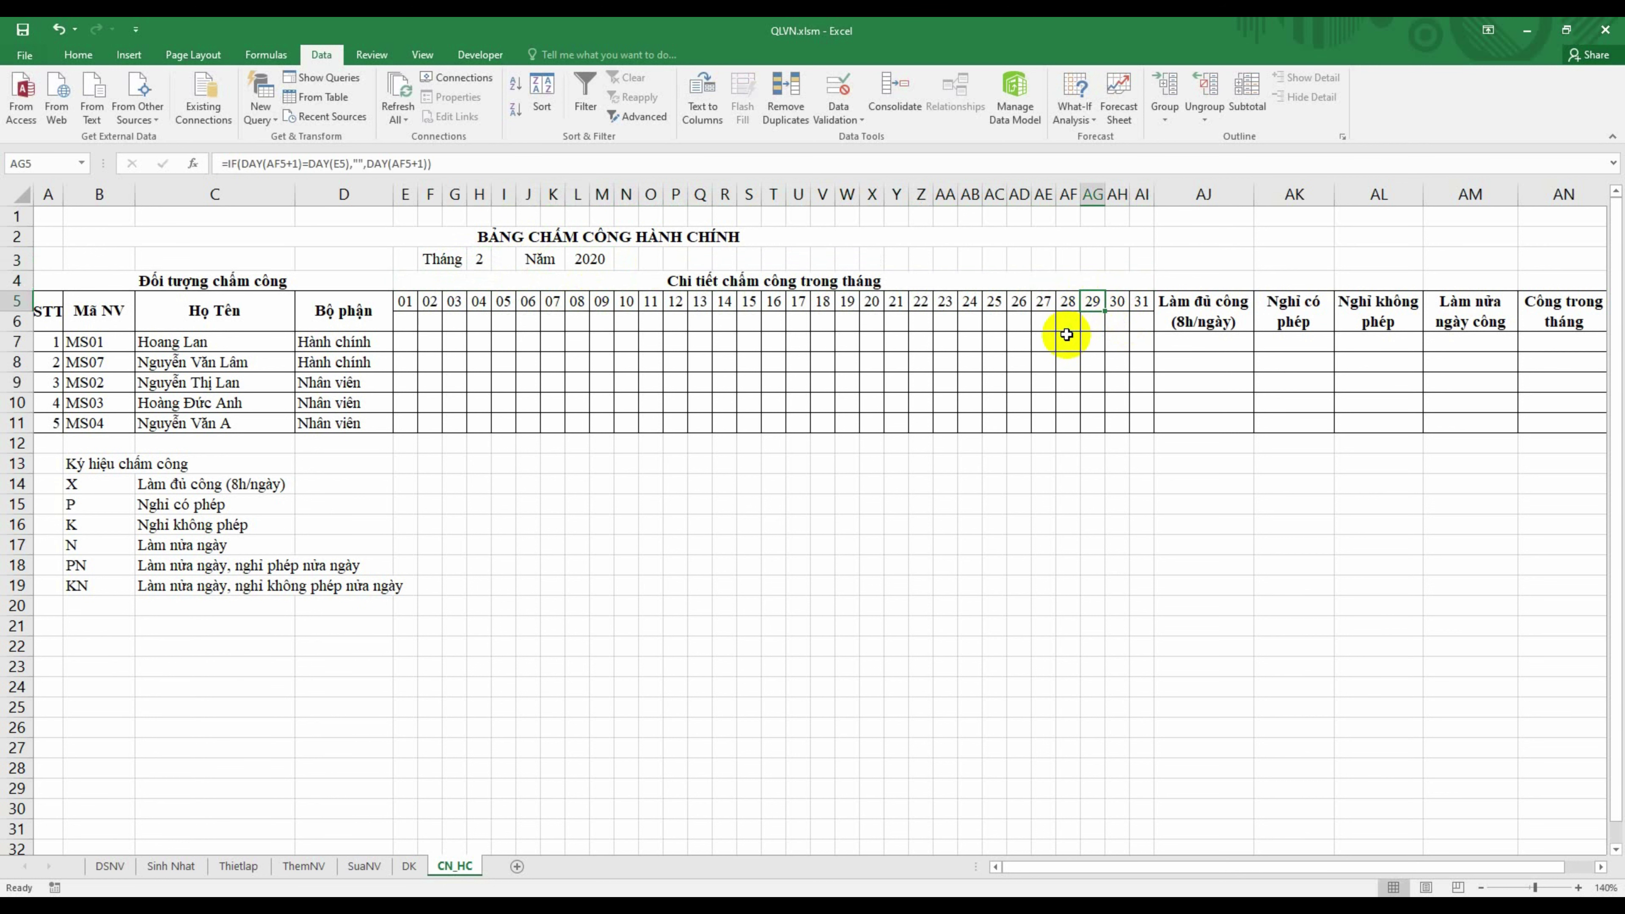
{"action": "left_click", "coordinate": [1068, 303]}
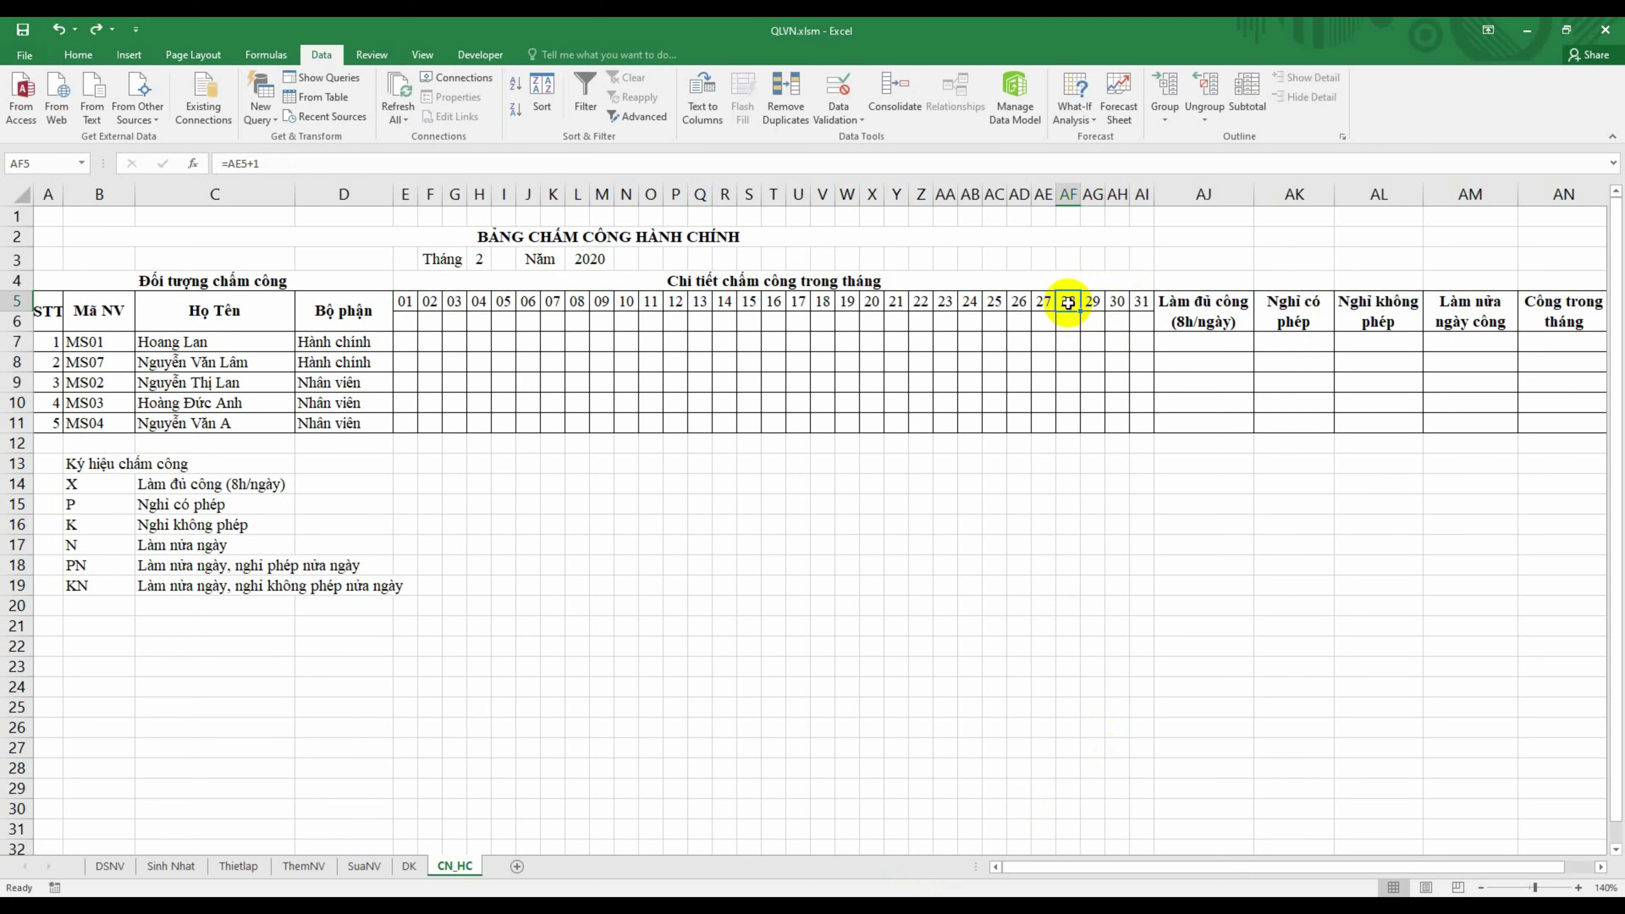
{"action": "left_click", "coordinate": [1092, 303]}
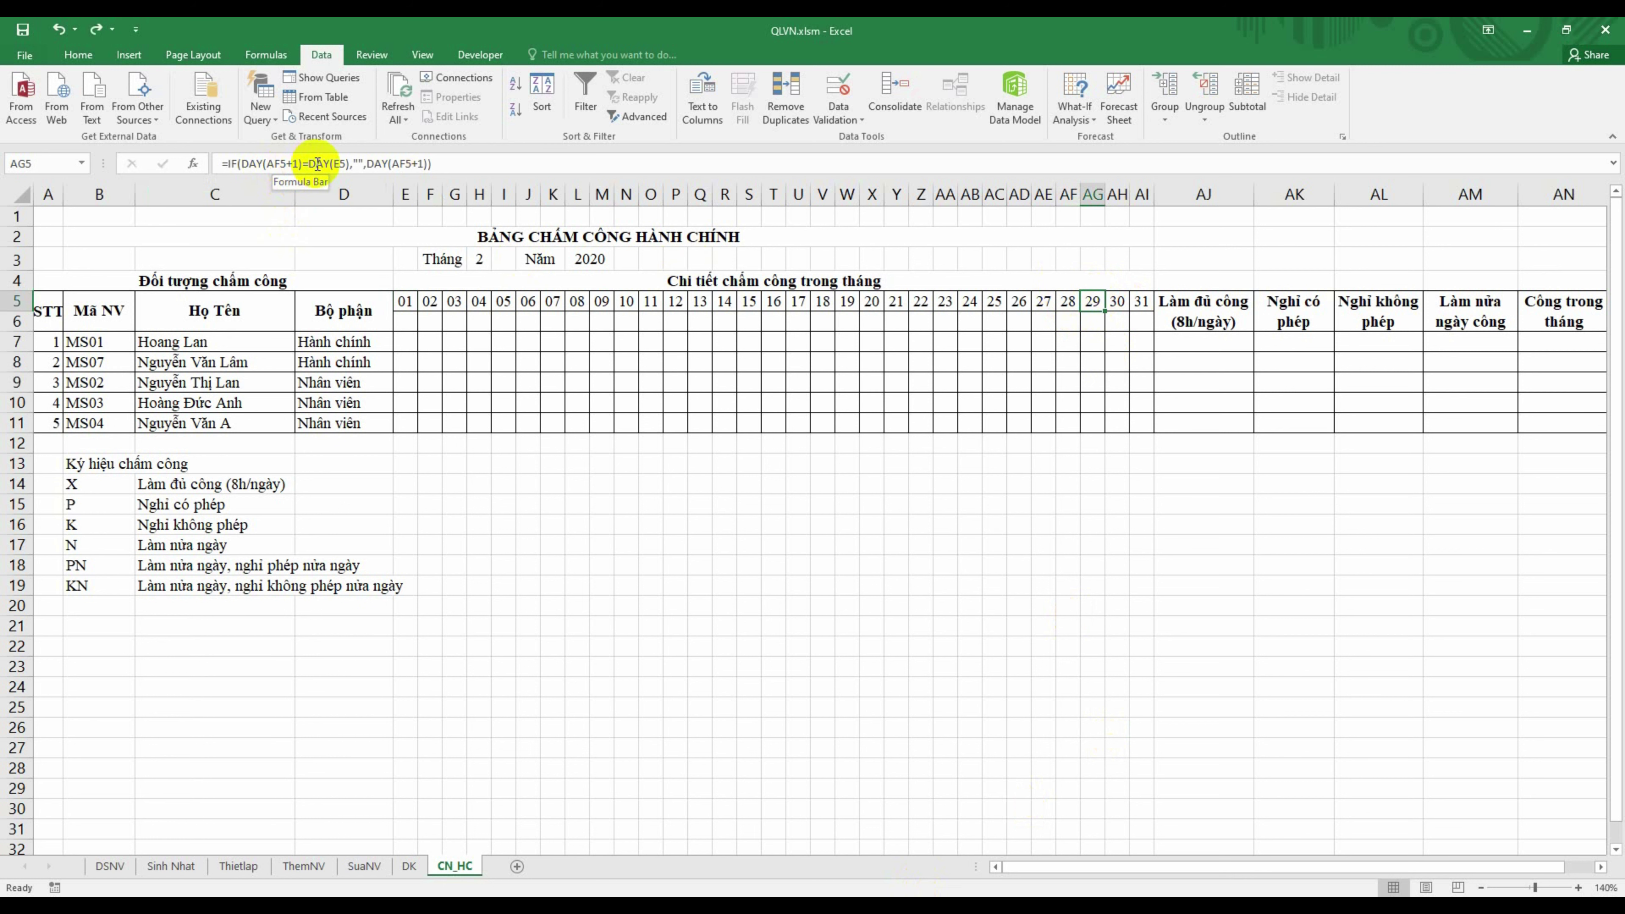
{"action": "left_click", "coordinate": [386, 165]}
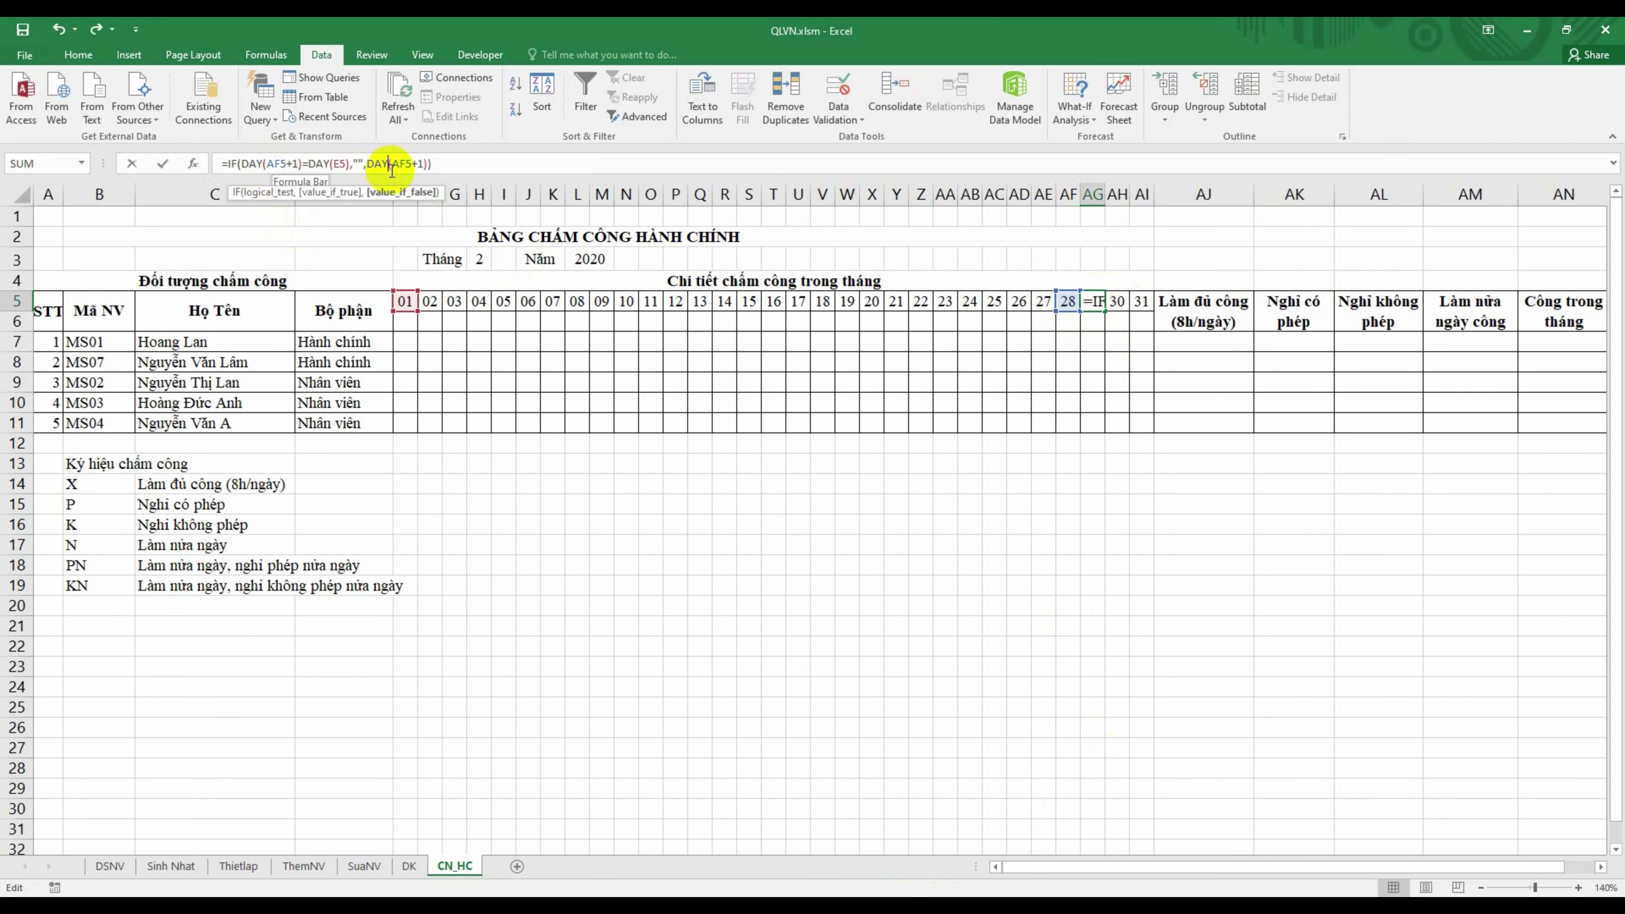
{"action": "key", "text": "BackSpace"}
{"action": "key", "text": "BackSpace"}
{"action": "key", "text": "BackSpace"}
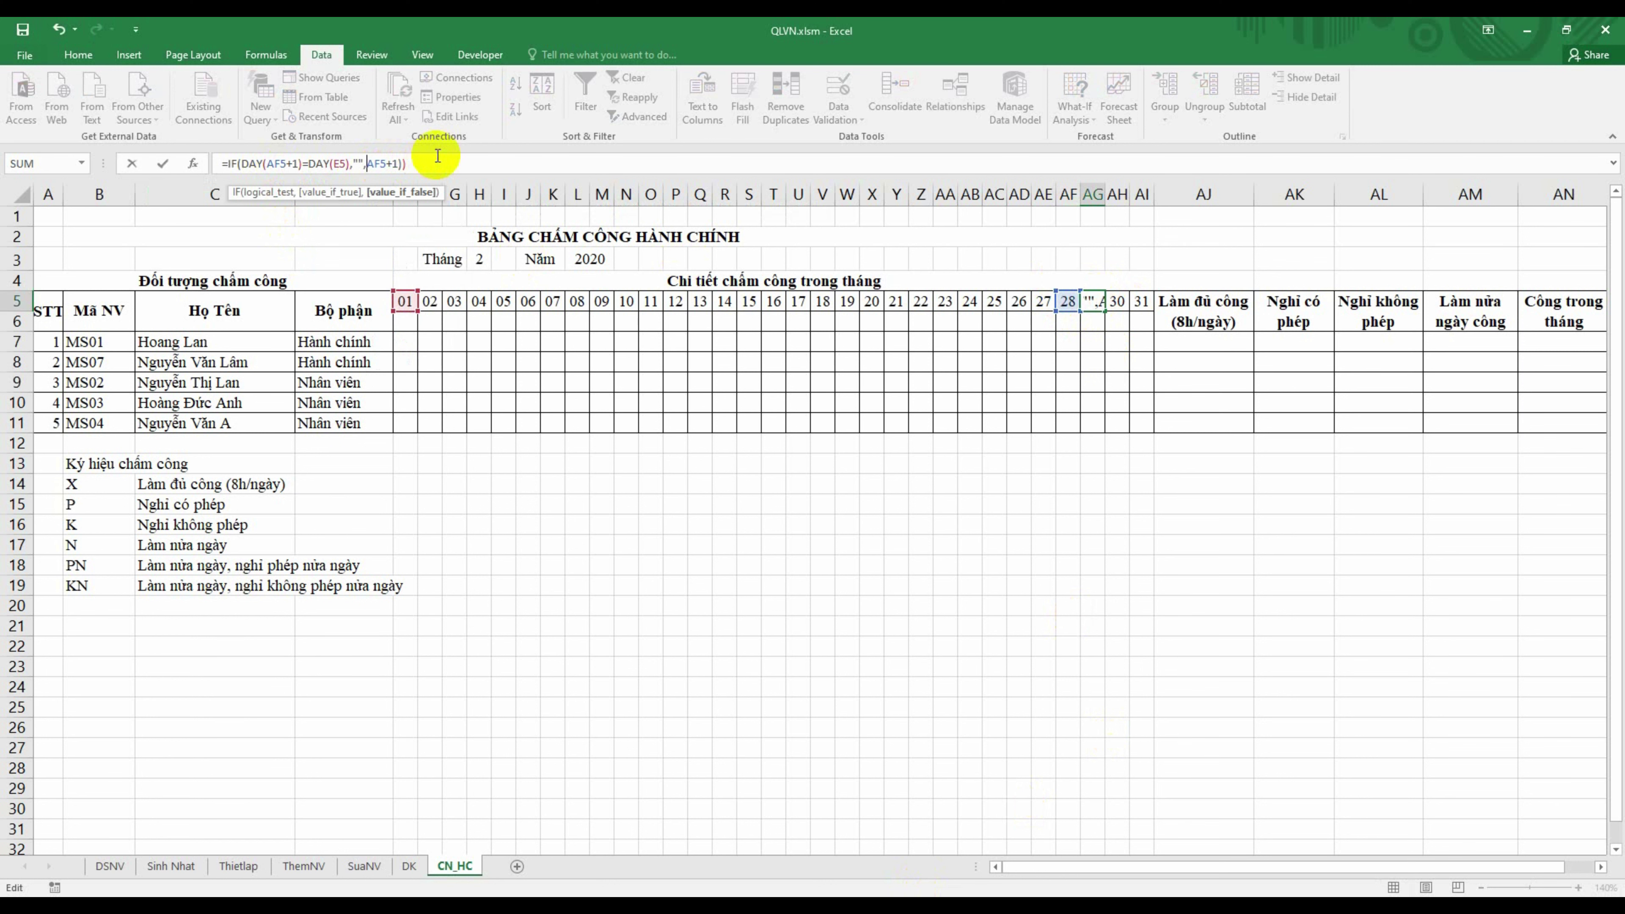
Step: Commit AG5 as AF5+1 and change AH5's last argument from DAY(AG5+1) to AG5+1
{"action": "left_click", "coordinate": [437, 156]}
{"action": "key", "text": "BackSpace"}
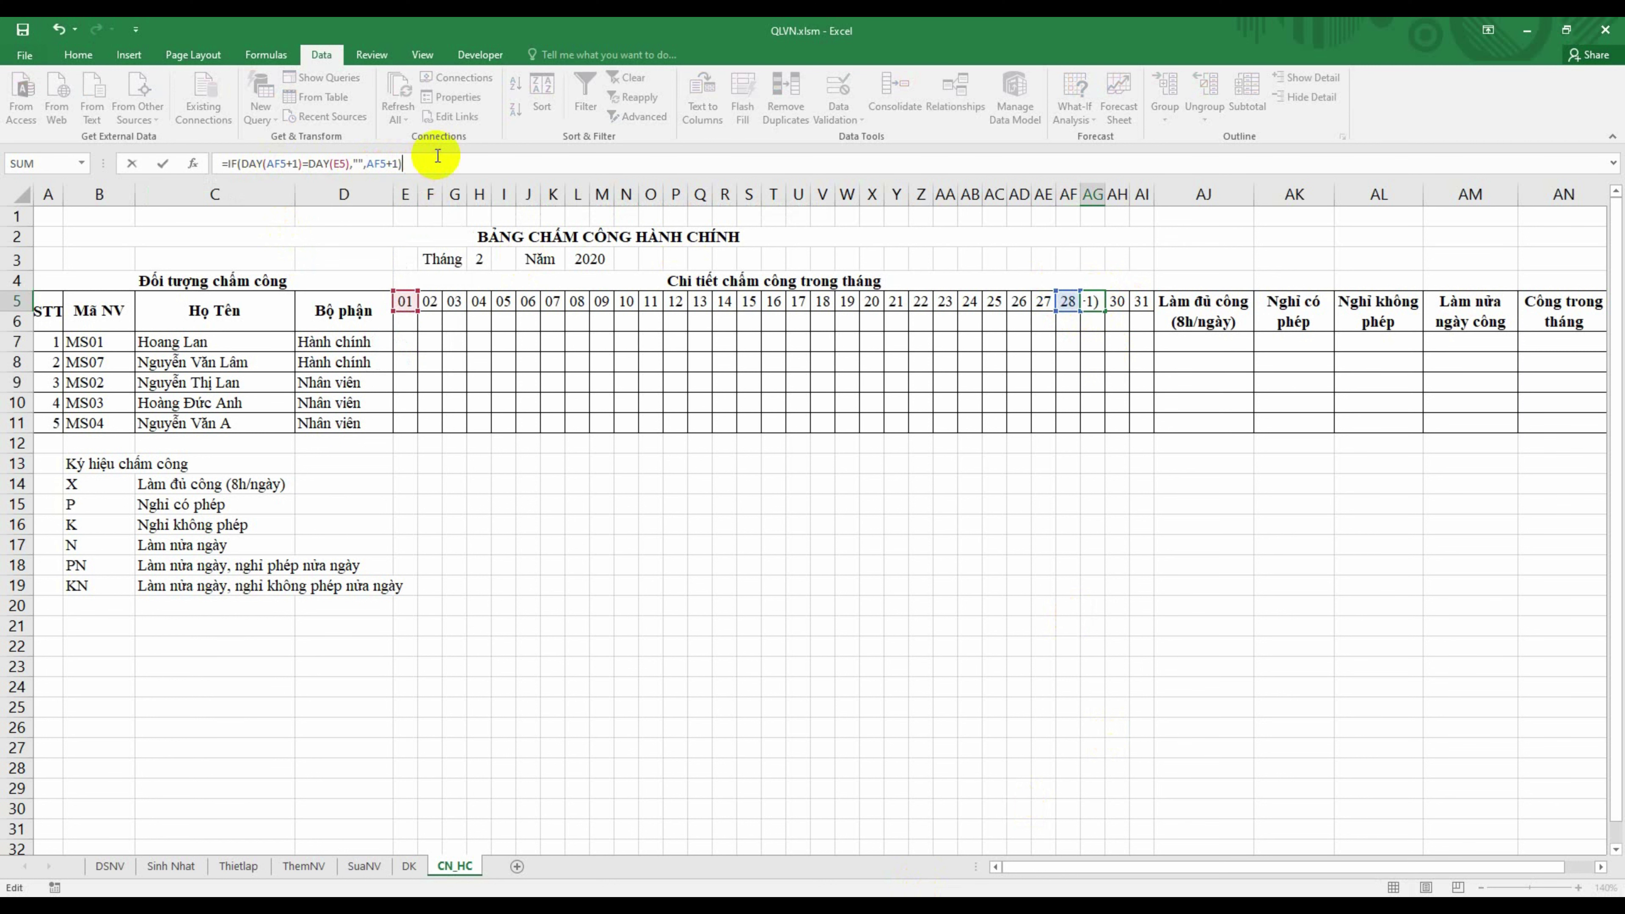
{"action": "key", "text": "Return"}
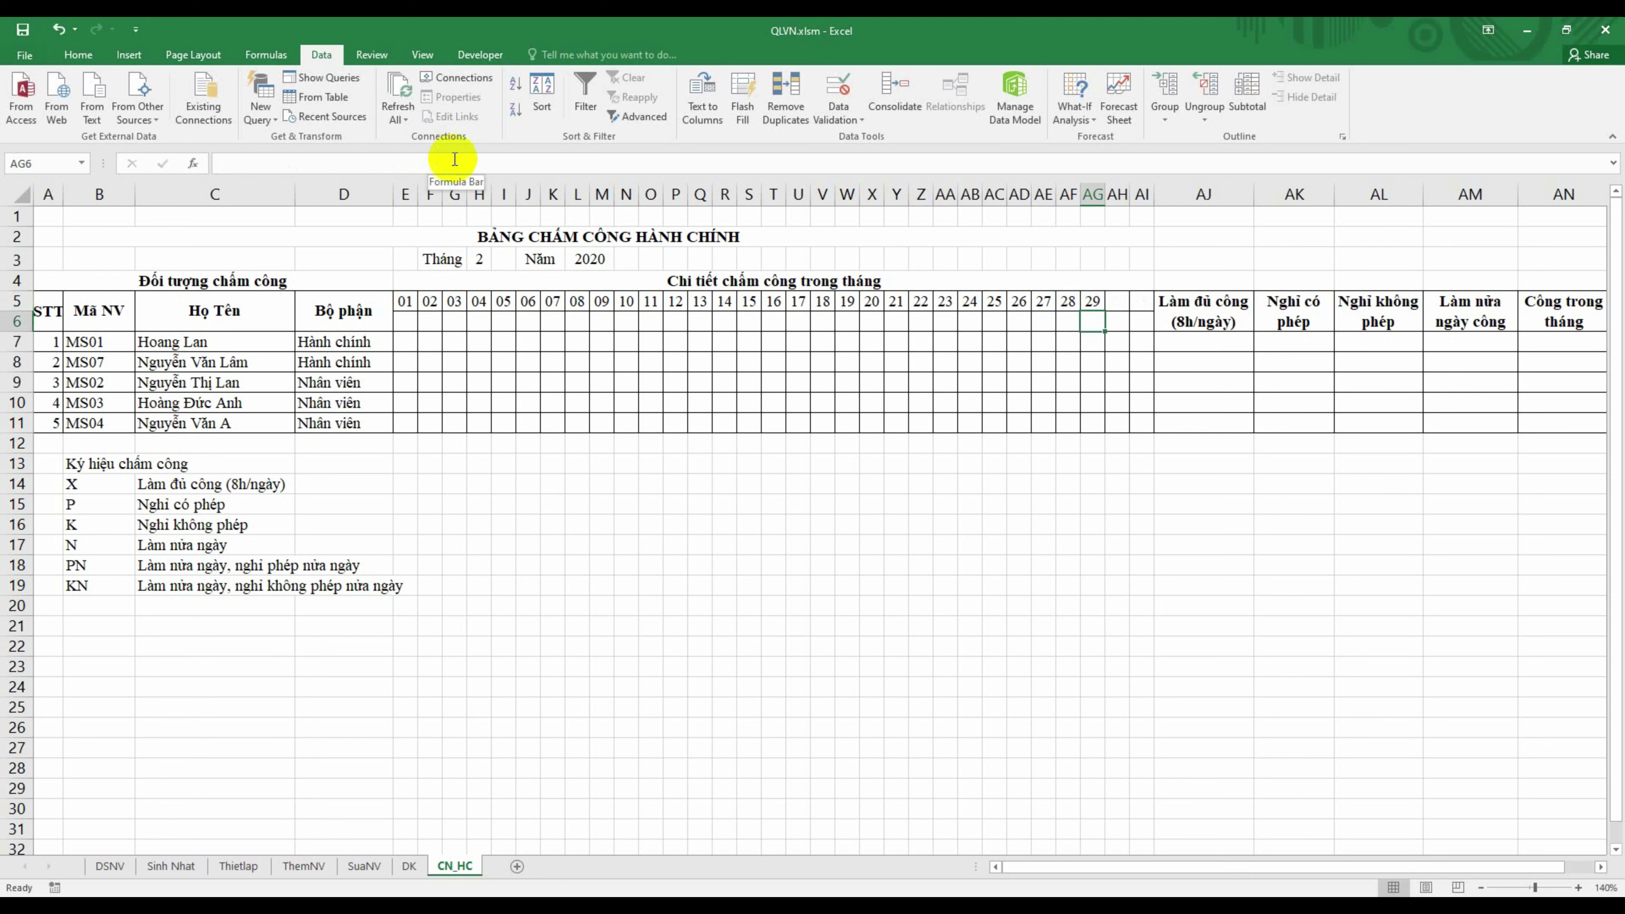
{"action": "key", "text": "Up"}
{"action": "key", "text": "Right"}
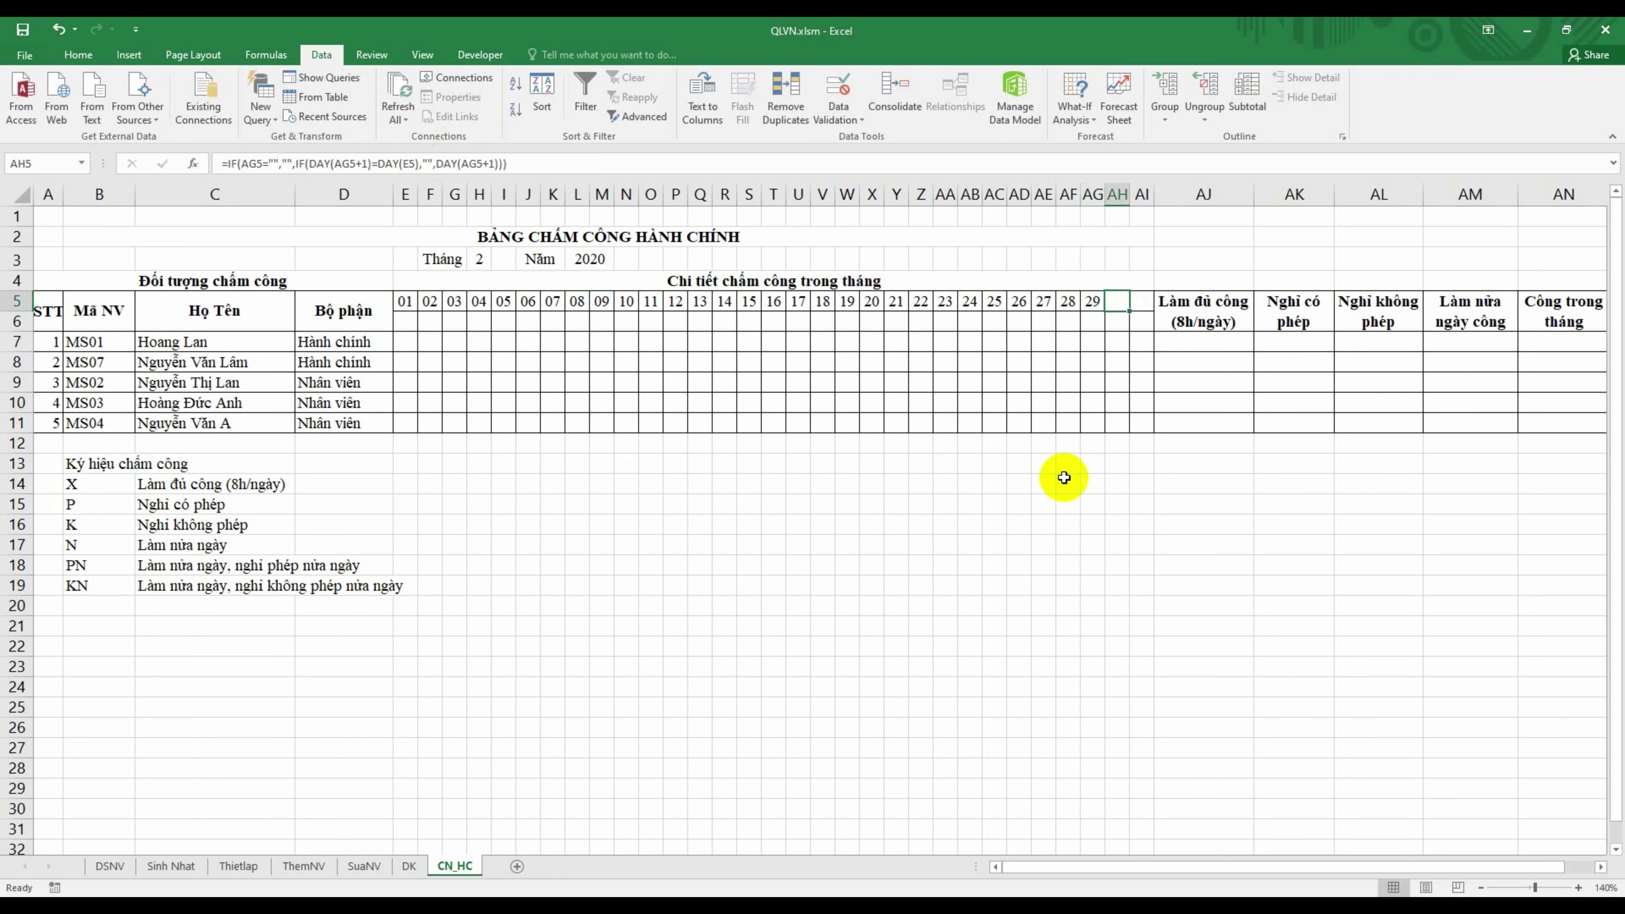
{"action": "left_click", "coordinate": [459, 163]}
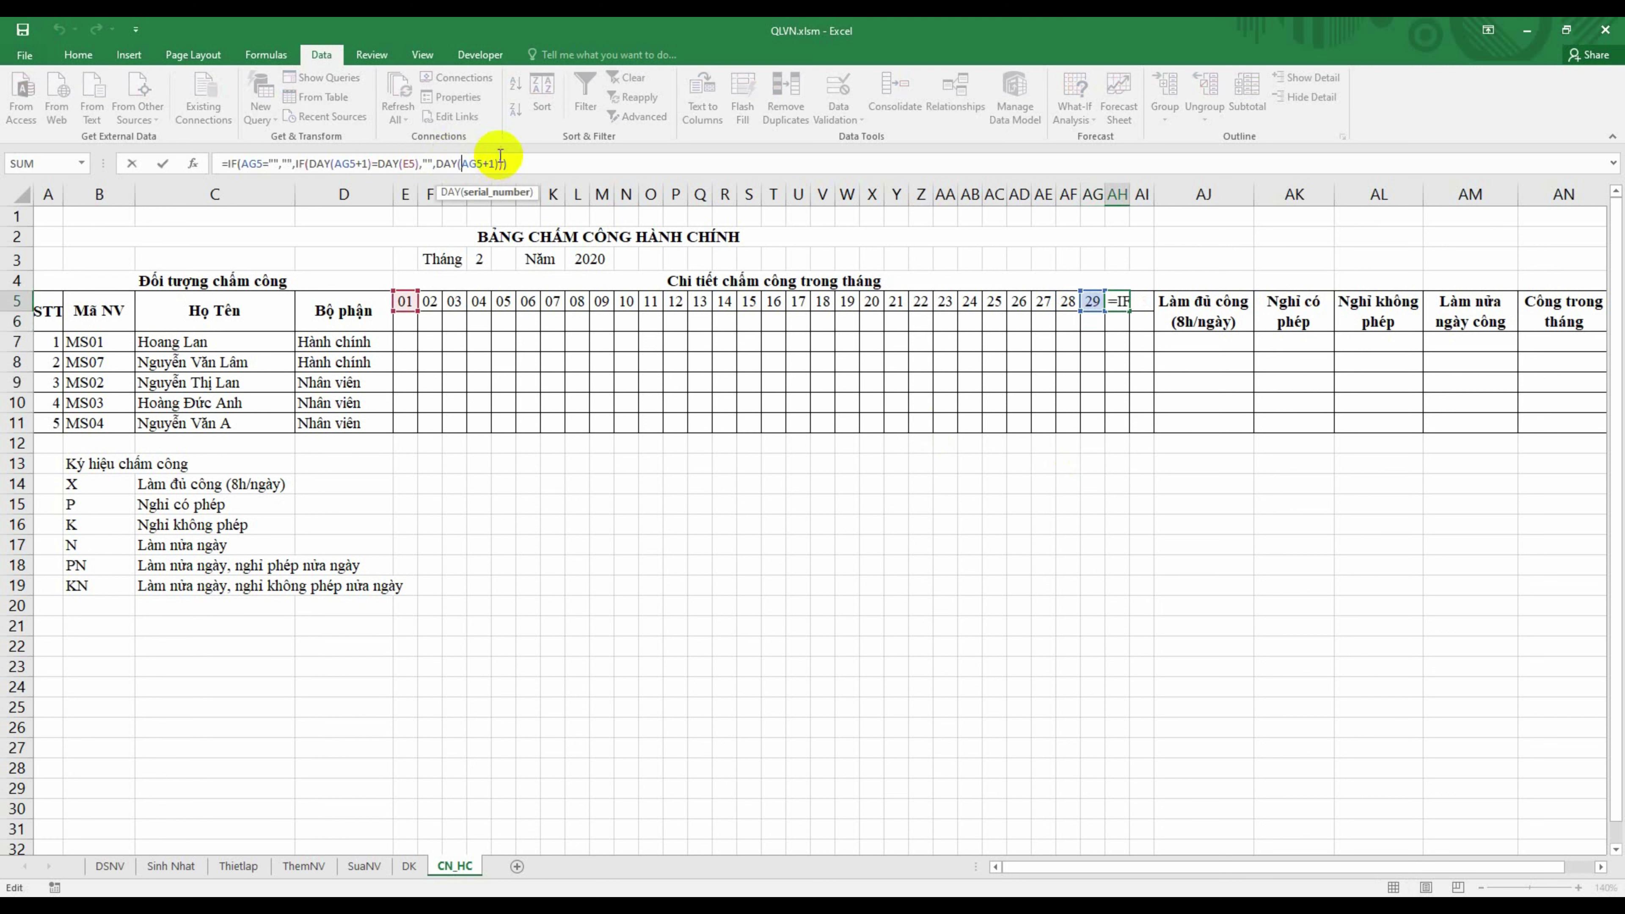
{"action": "key", "text": "BackSpace"}
{"action": "key", "text": "BackSpace"}
{"action": "key", "text": "BackSpace"}
{"action": "key", "text": "BackSpace"}
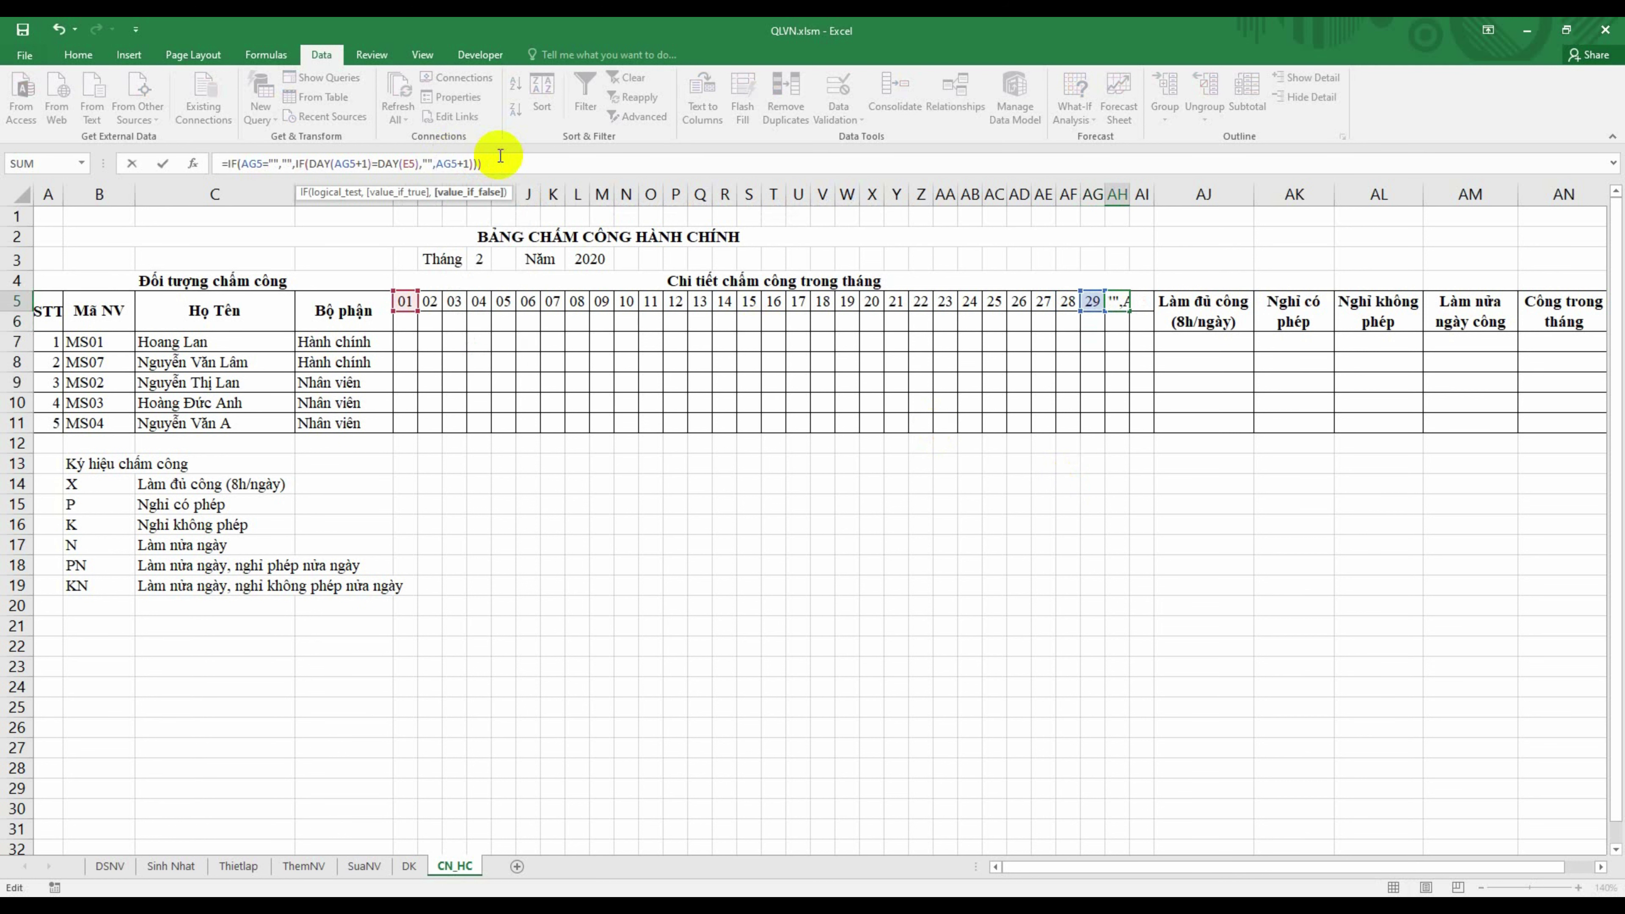
{"action": "left_click", "coordinate": [500, 156]}
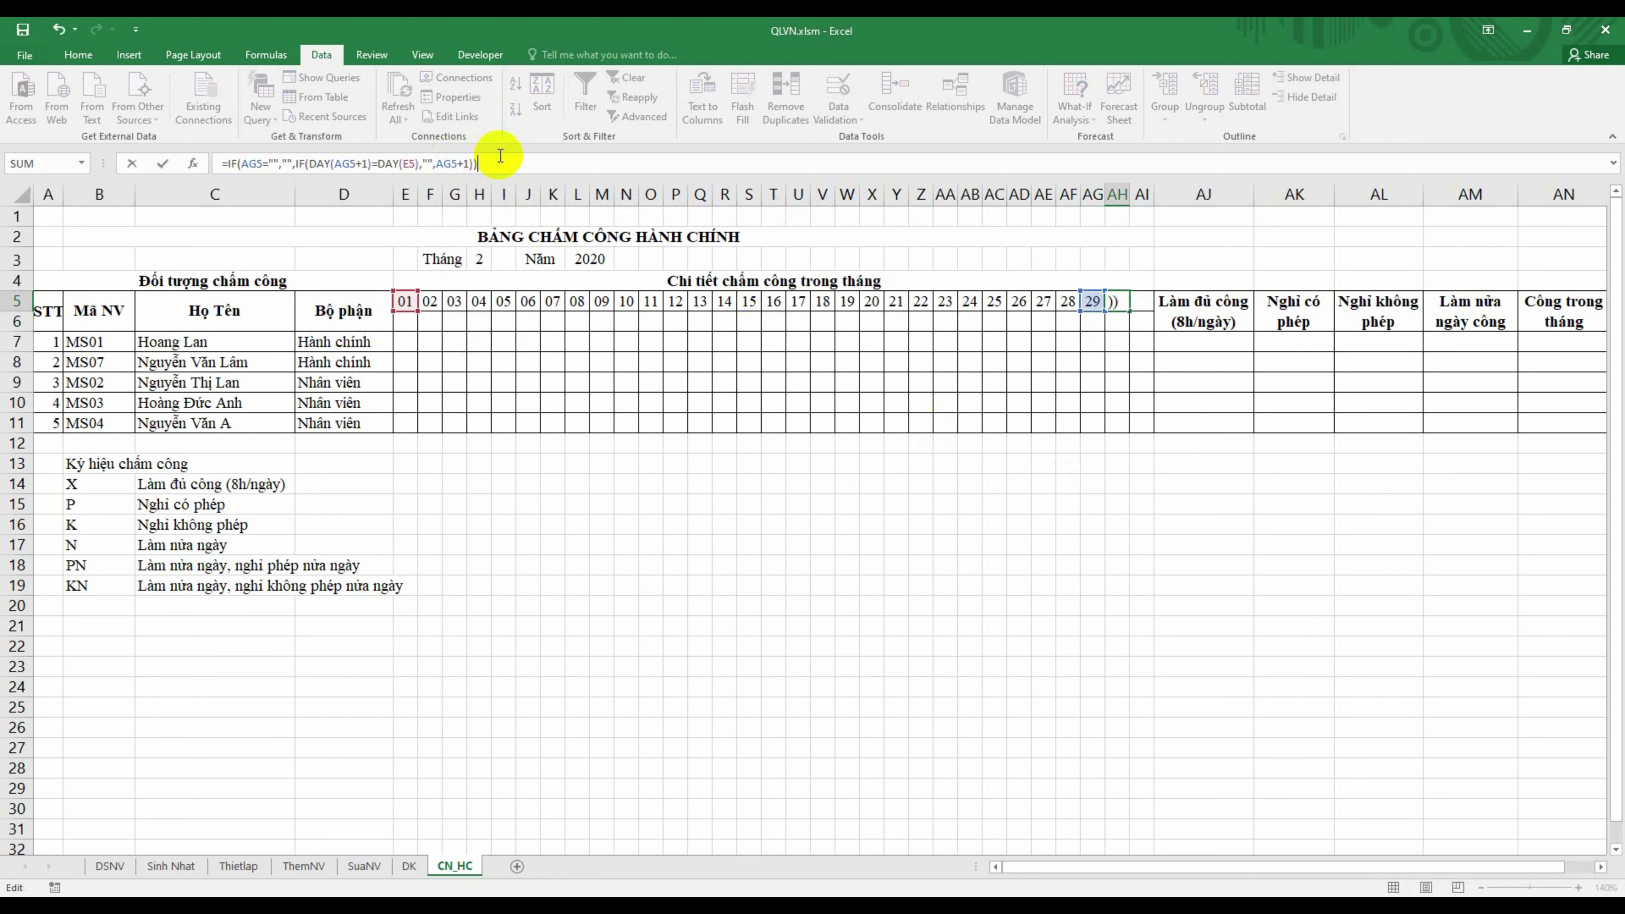
{"action": "key", "text": "Return"}
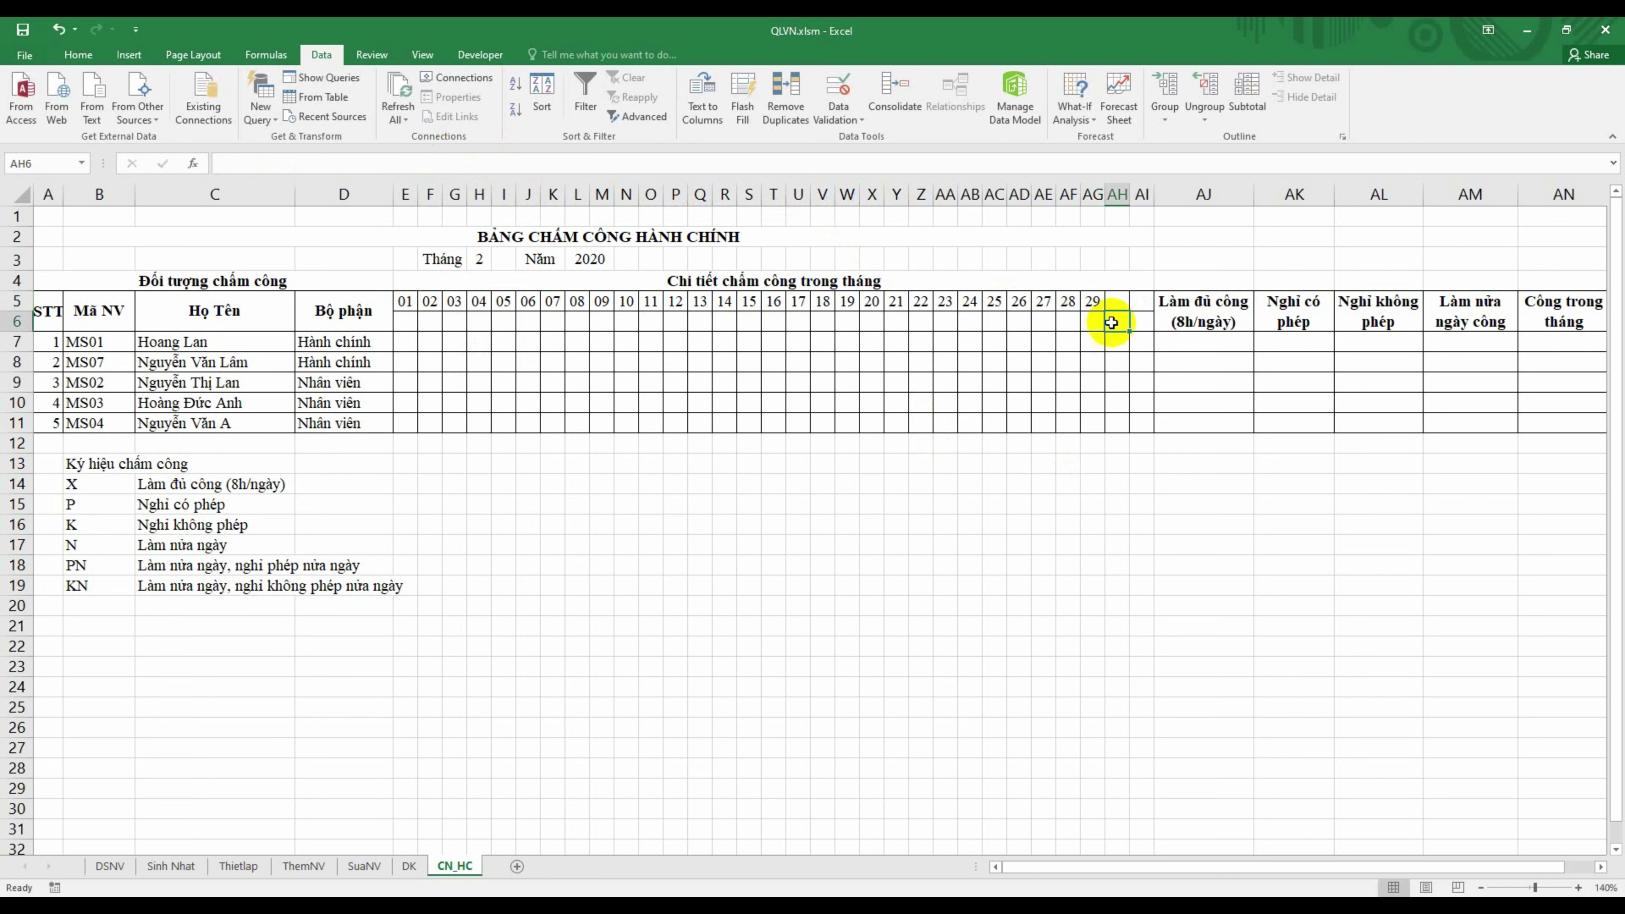
Step: Change AI5's last argument from DAY(AH5+1) to AH5+1
{"action": "left_click", "coordinate": [1141, 302]}
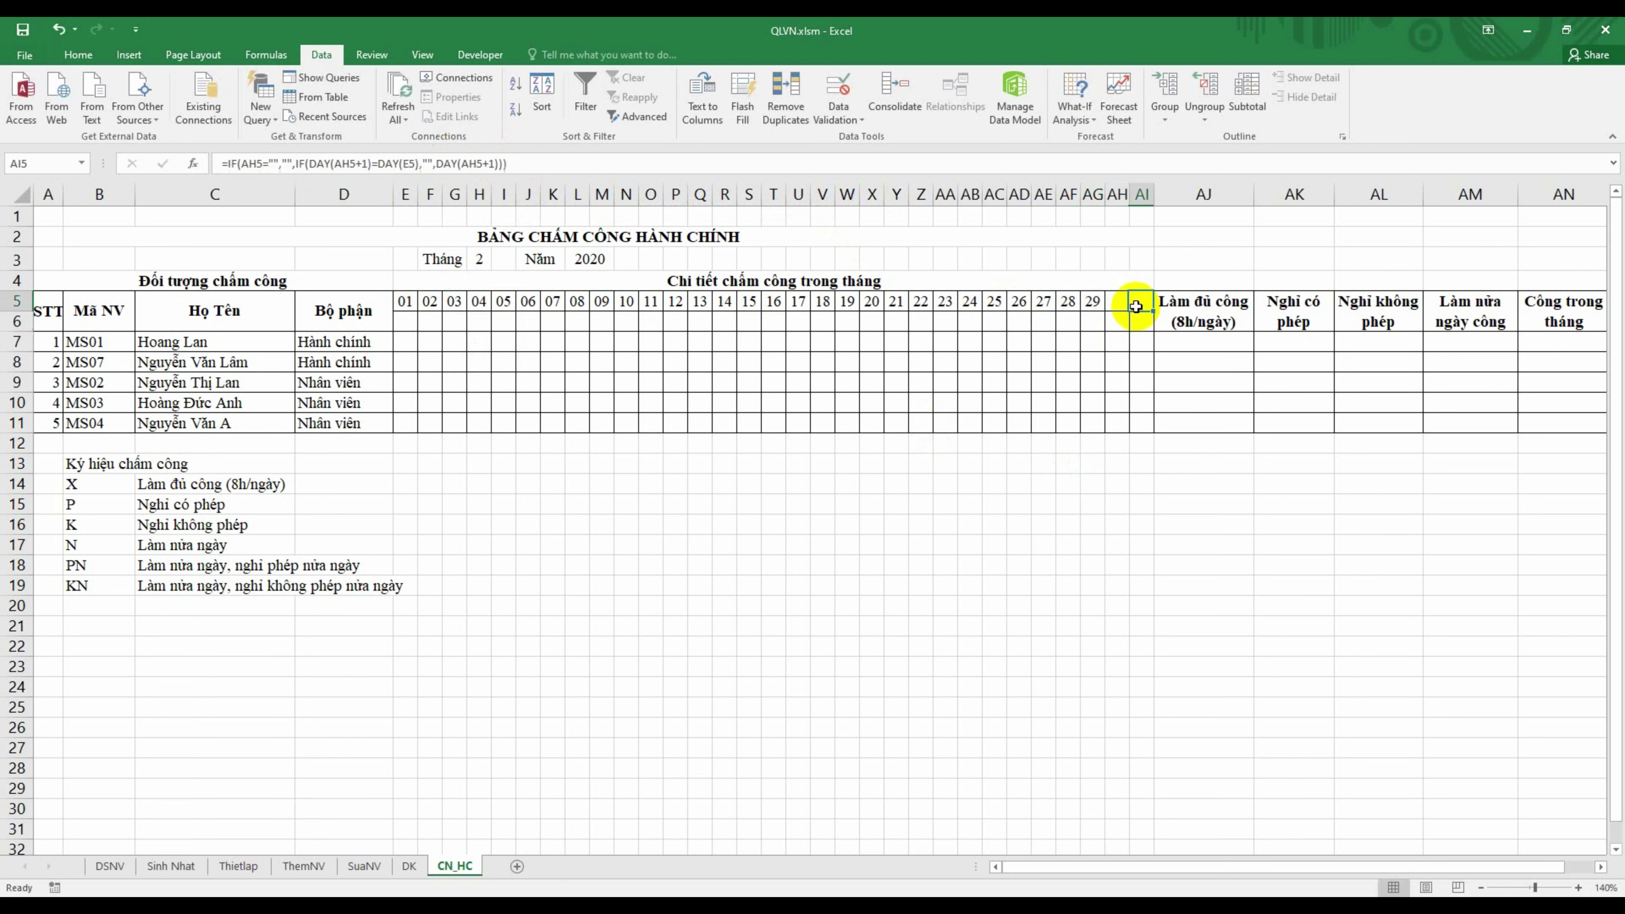
{"action": "left_click", "coordinate": [460, 163]}
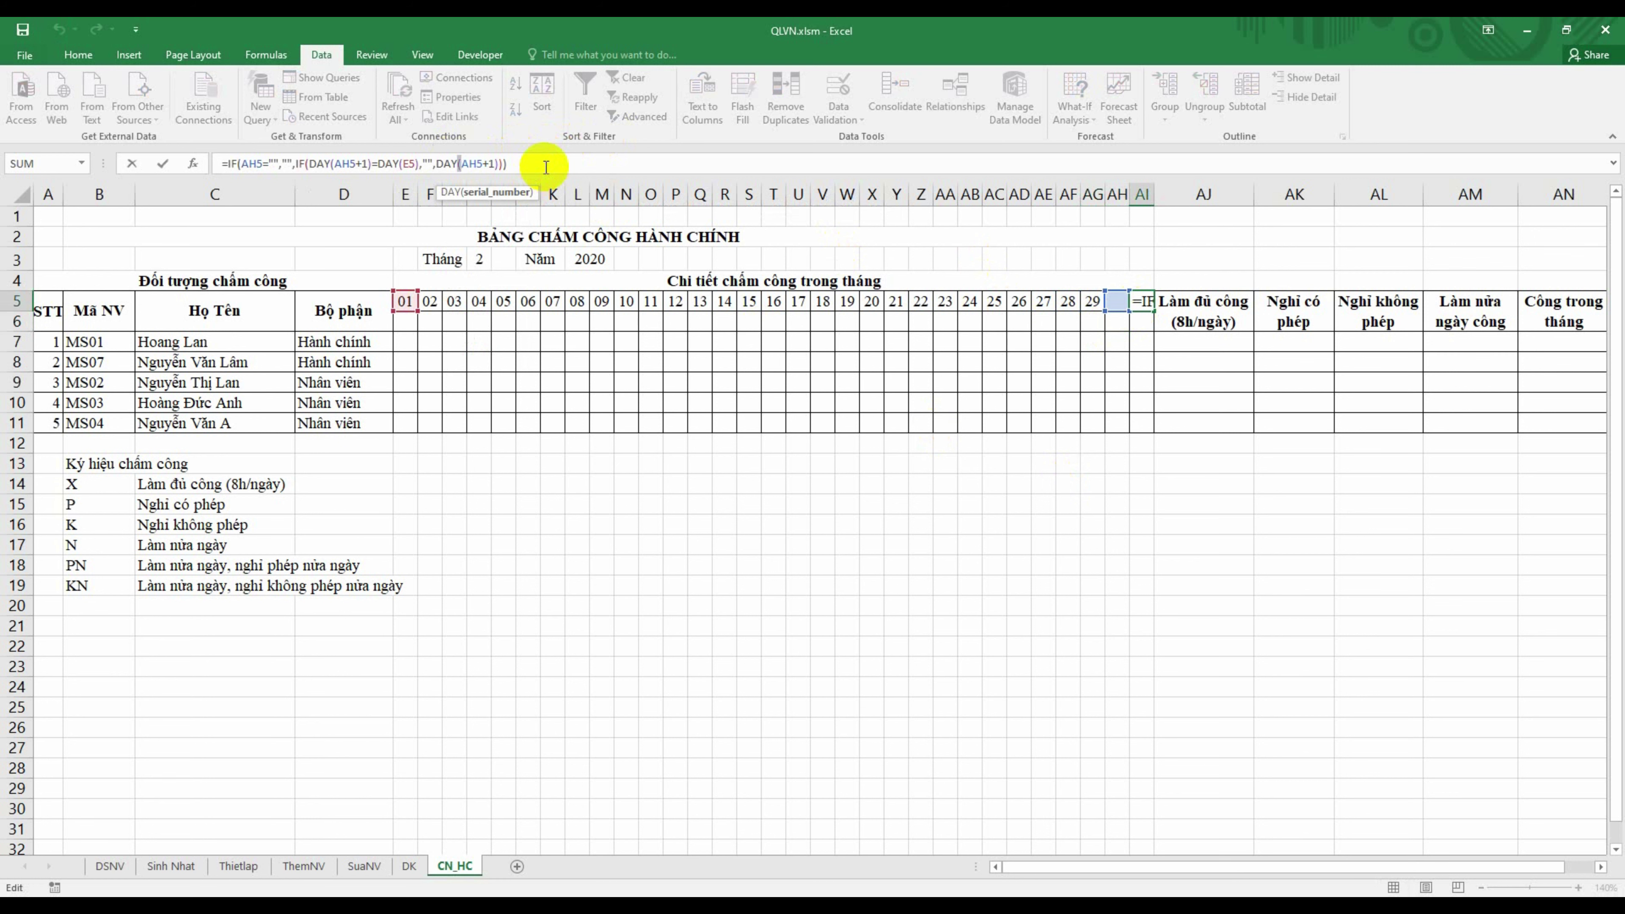
{"action": "key", "text": "BackSpace"}
{"action": "key", "text": "BackSpace"}
{"action": "key", "text": "BackSpace"}
{"action": "key", "text": "BackSpace"}
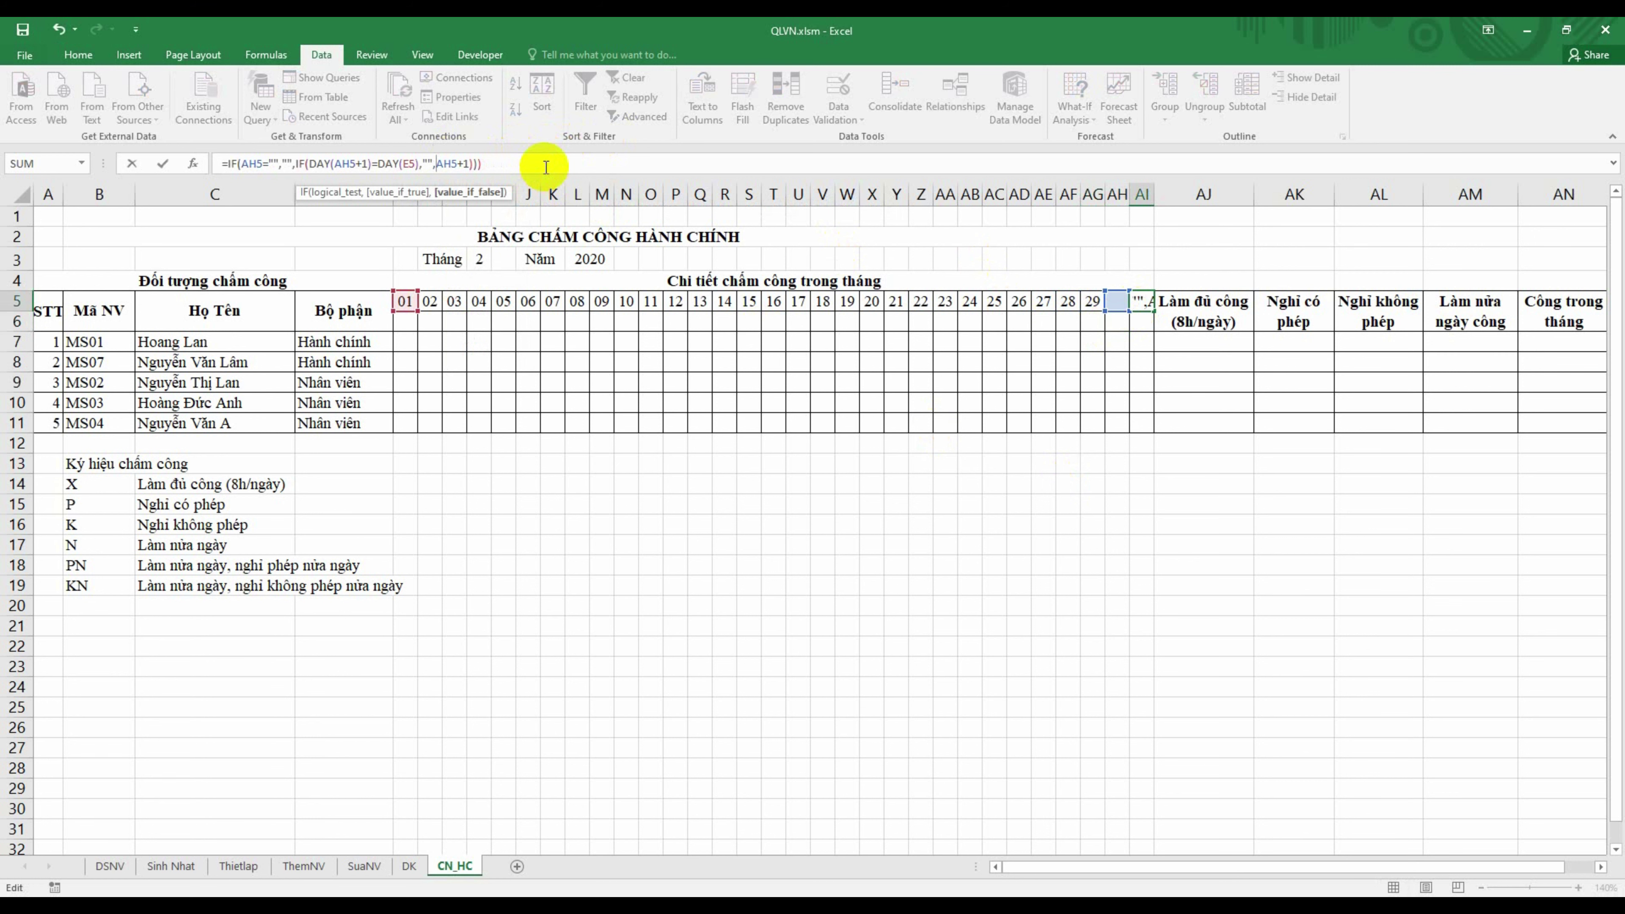
{"action": "key", "text": "BackSpace"}
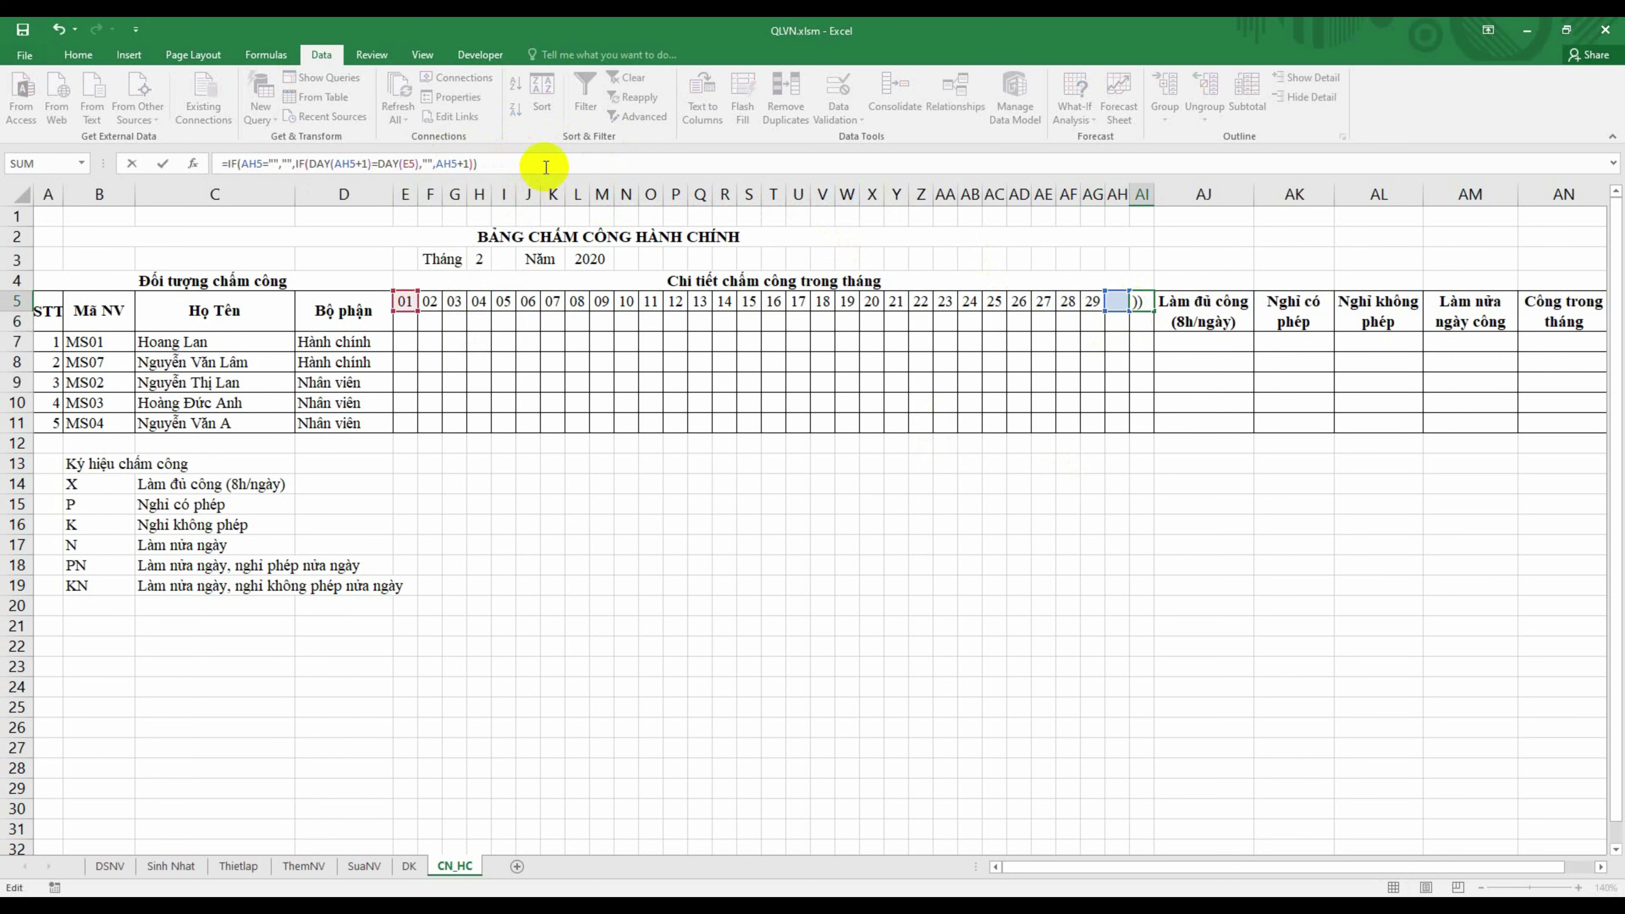
{"action": "key", "text": "Return"}
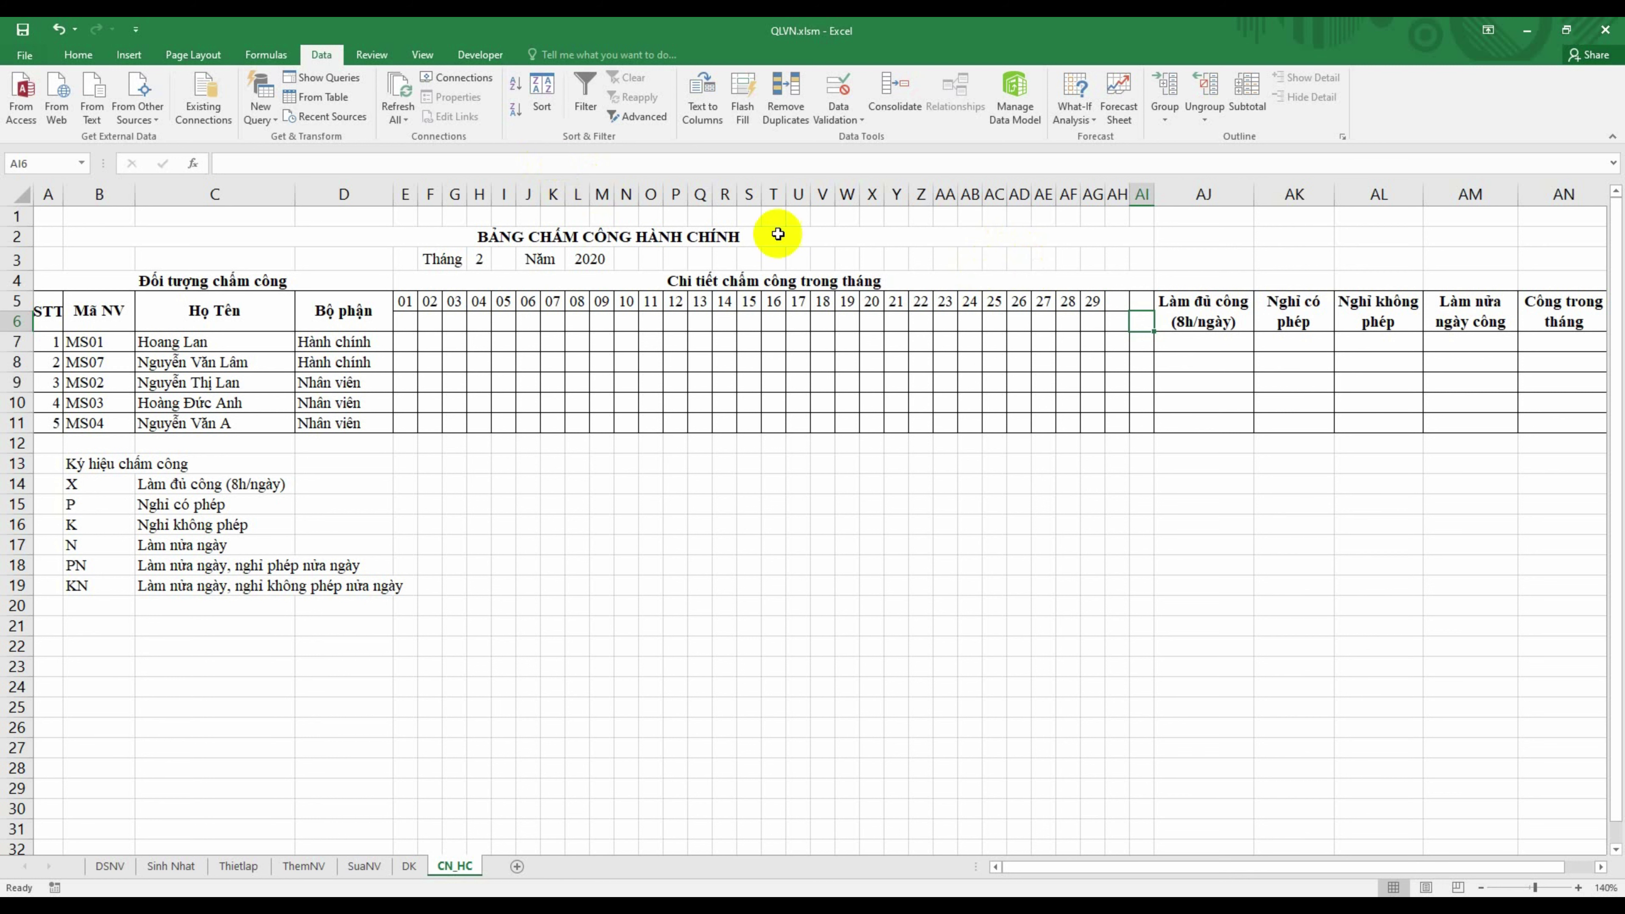
Step: Set the timesheet month to 4
{"action": "left_click", "coordinate": [594, 258]}
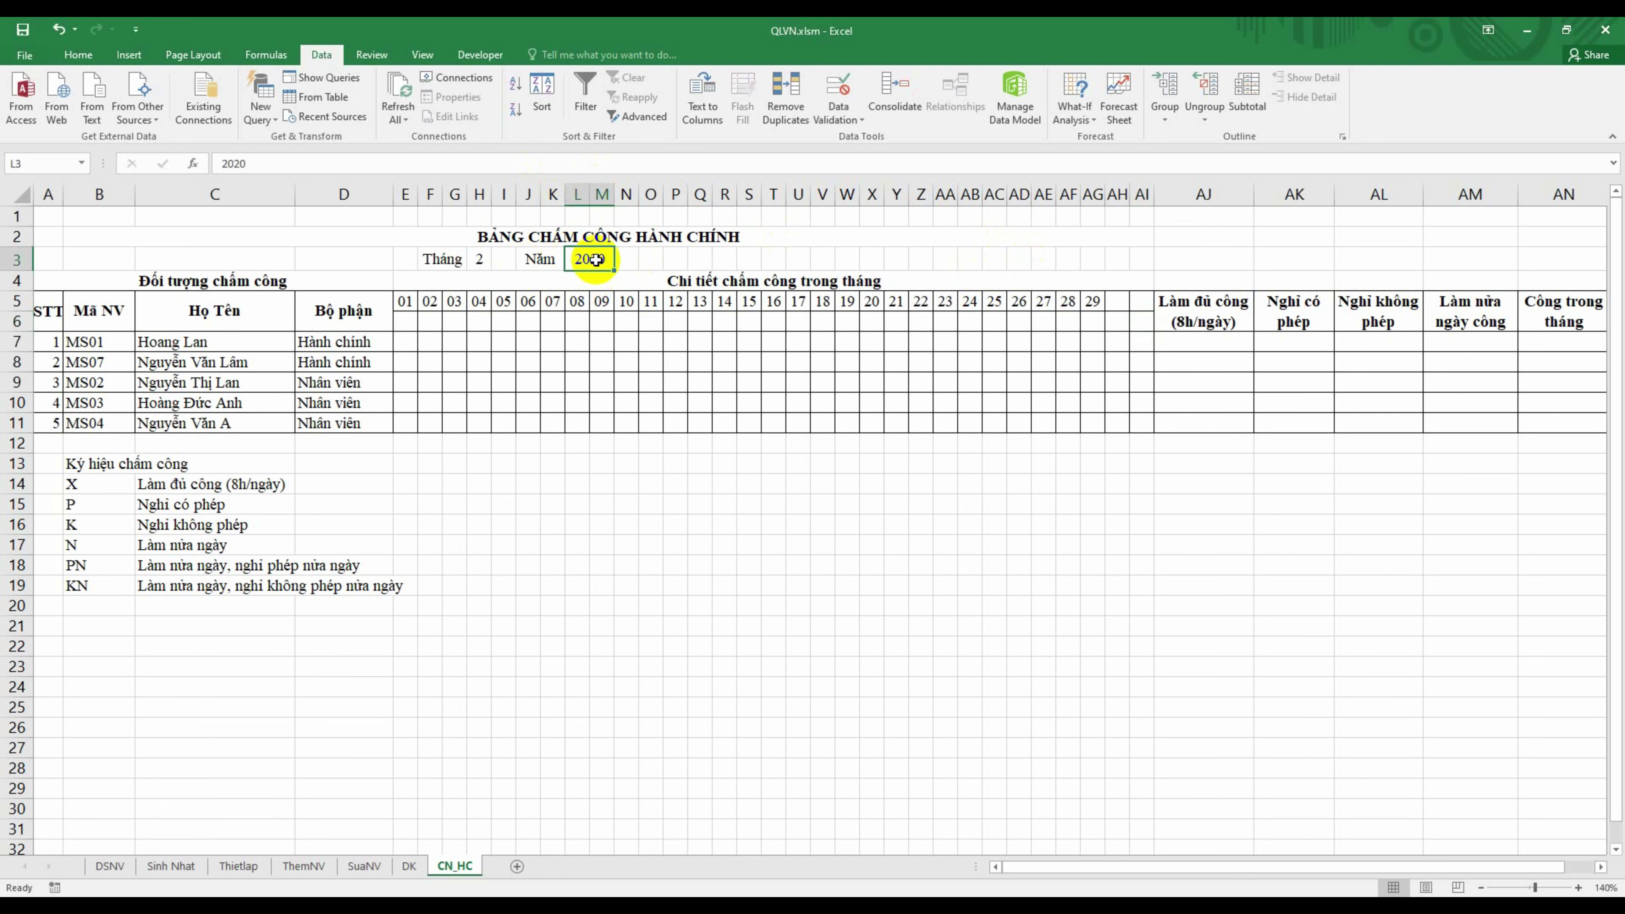
{"action": "left_click", "coordinate": [485, 259]}
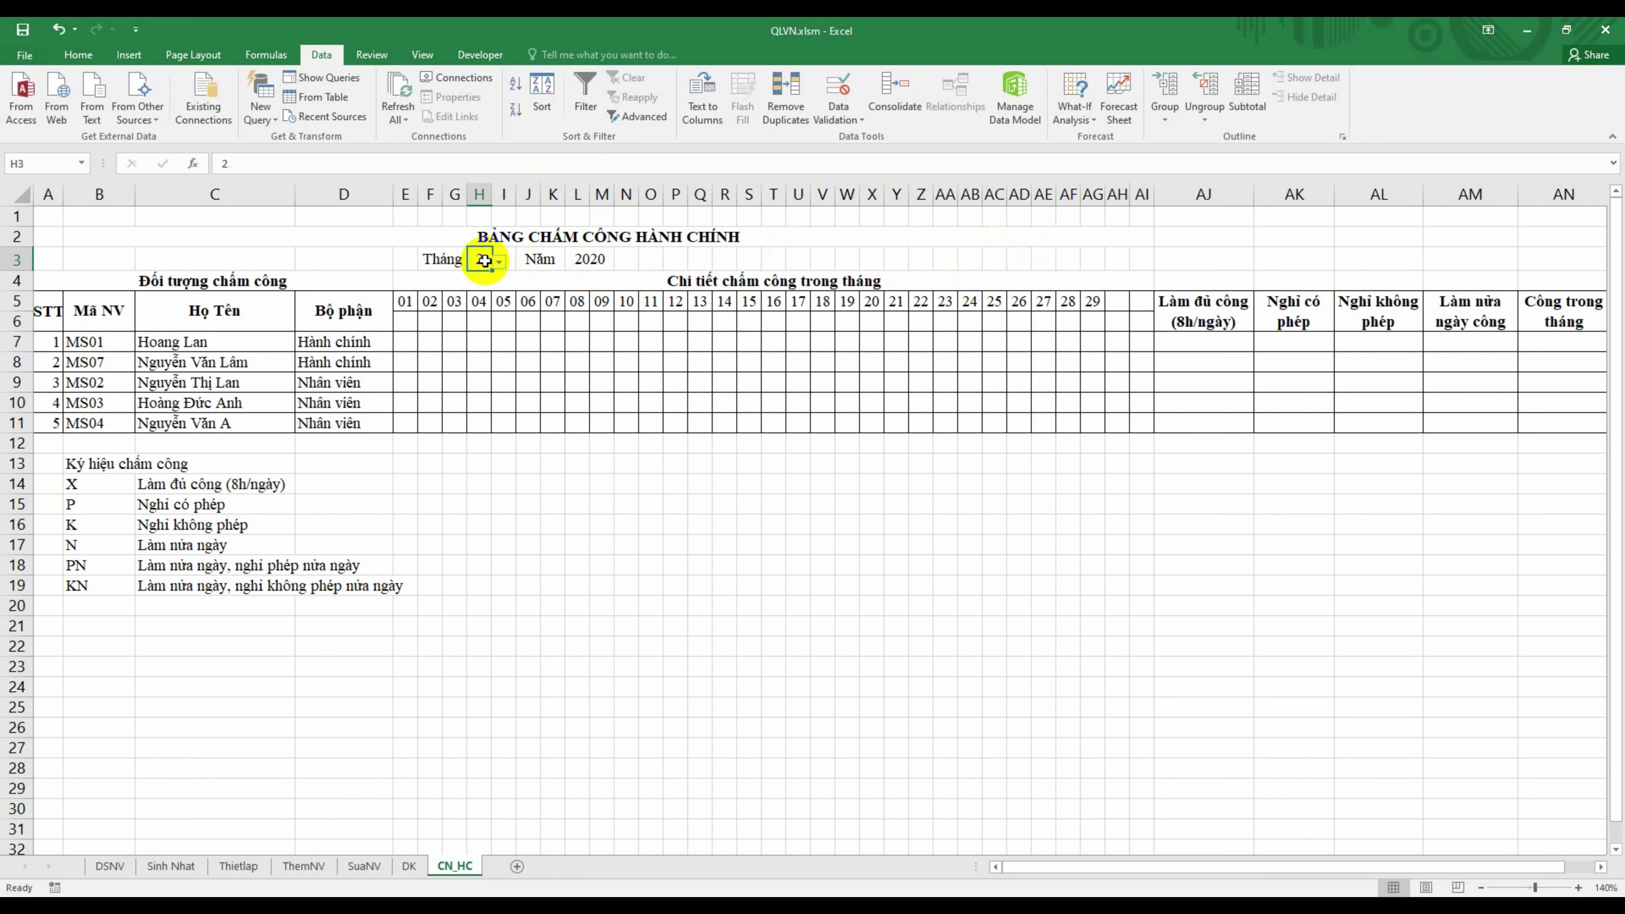
{"action": "type", "text": "4"}
{"action": "key", "text": "Return"}
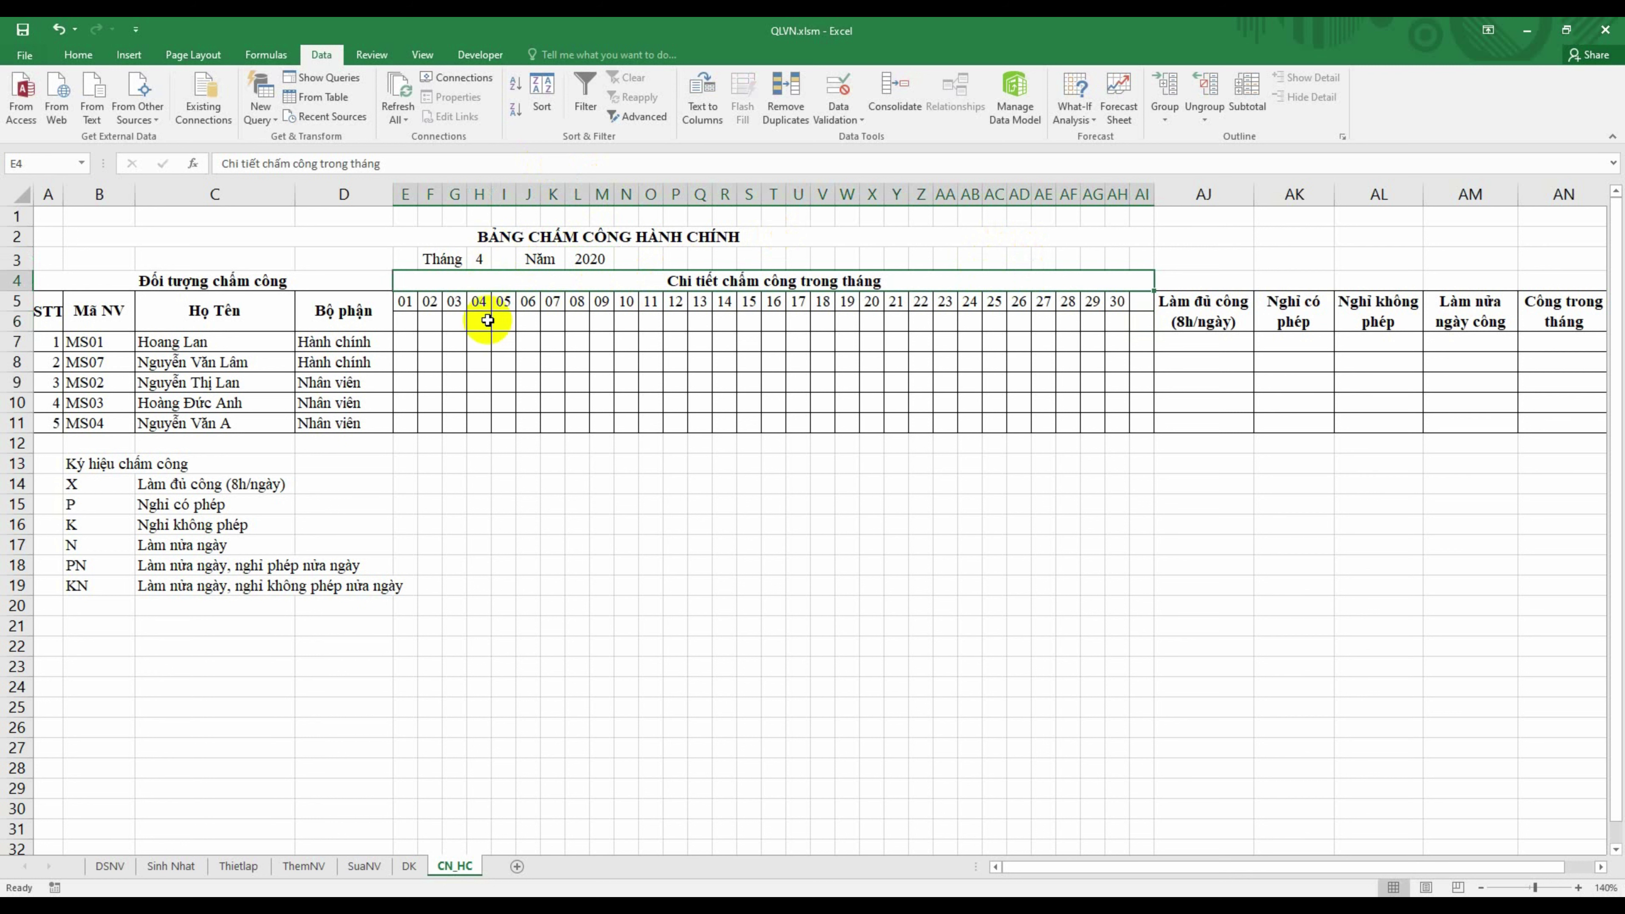
Step: Enter =WEEKDAY(E5,1) in E6 for day 01
{"action": "left_click", "coordinate": [407, 316]}
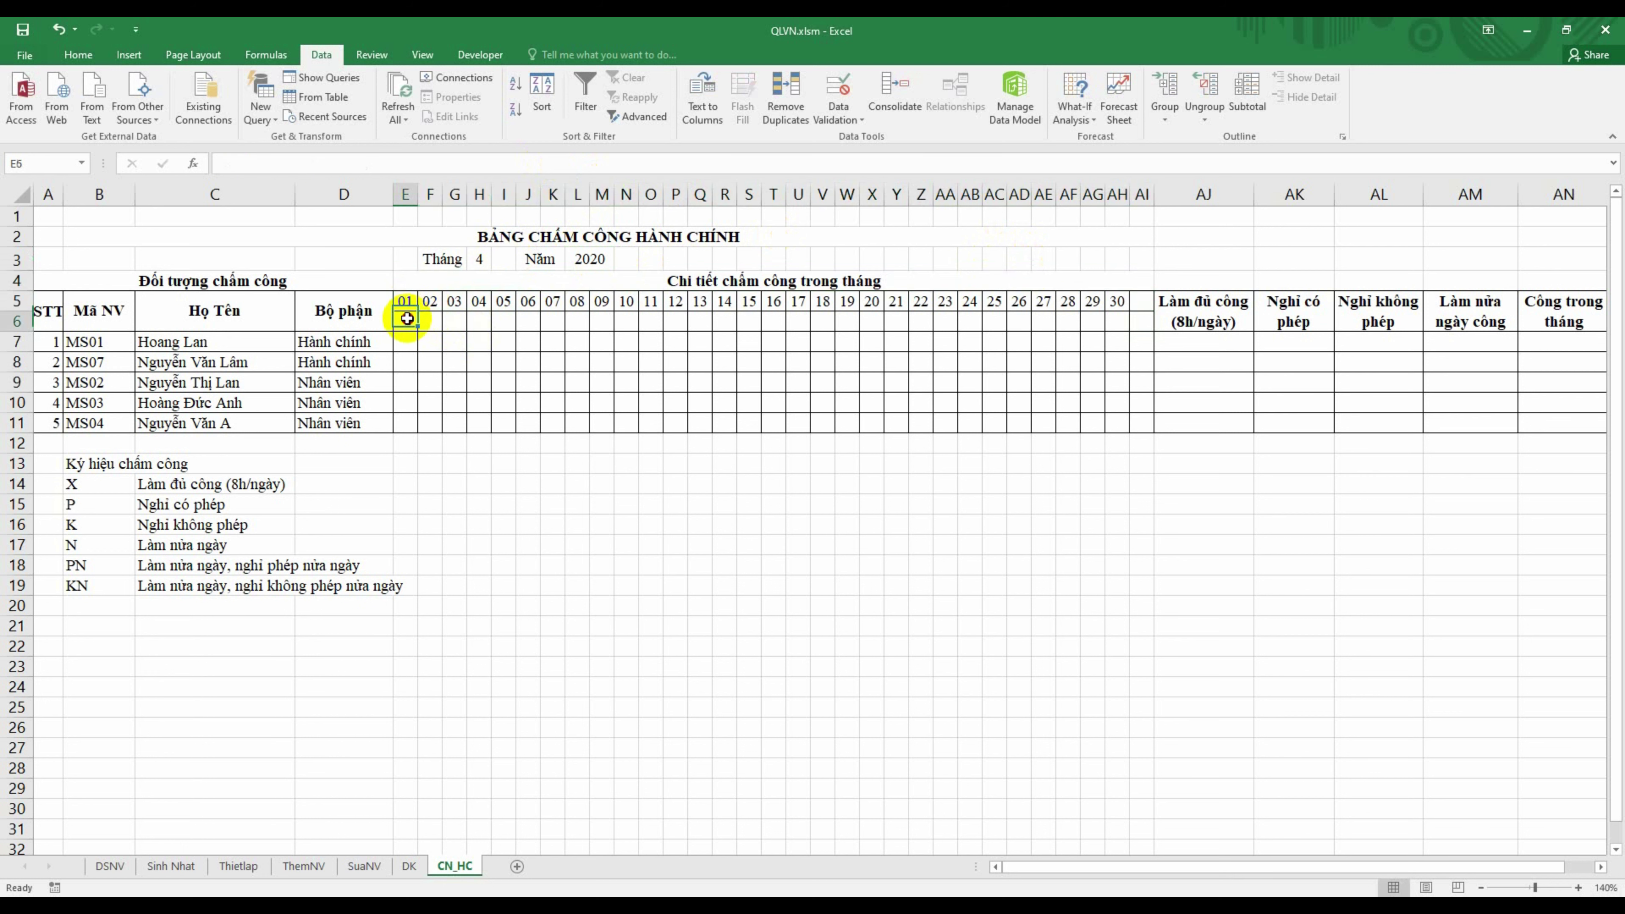
{"action": "type", "text": "="}
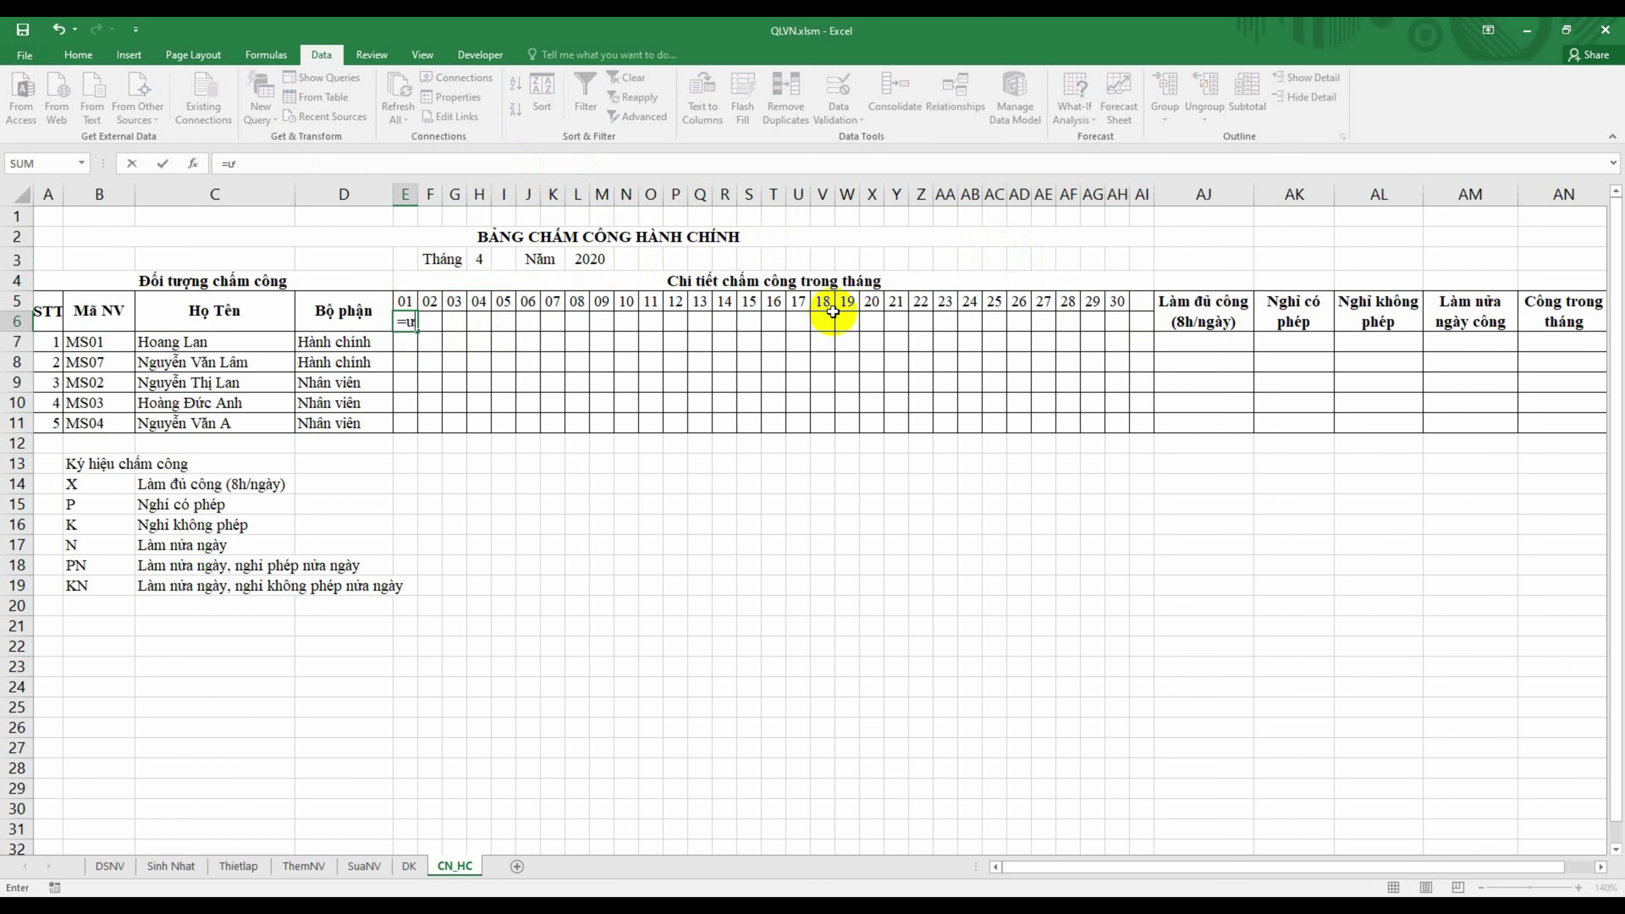
{"action": "type", "text": "w"}
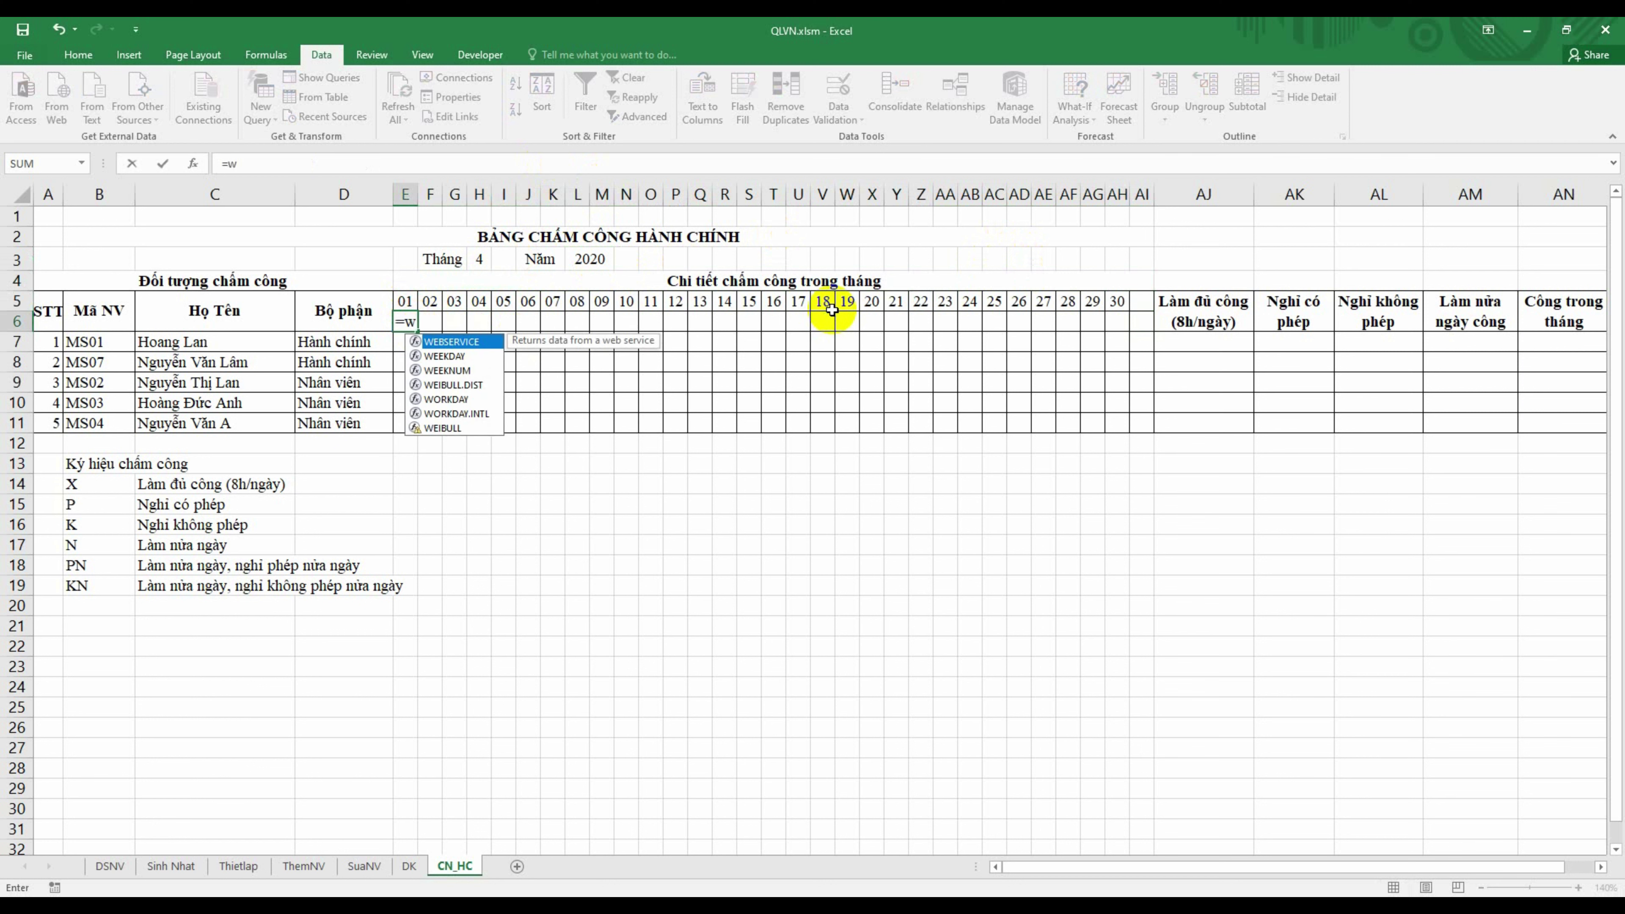
{"action": "double_click", "coordinate": [445, 356]}
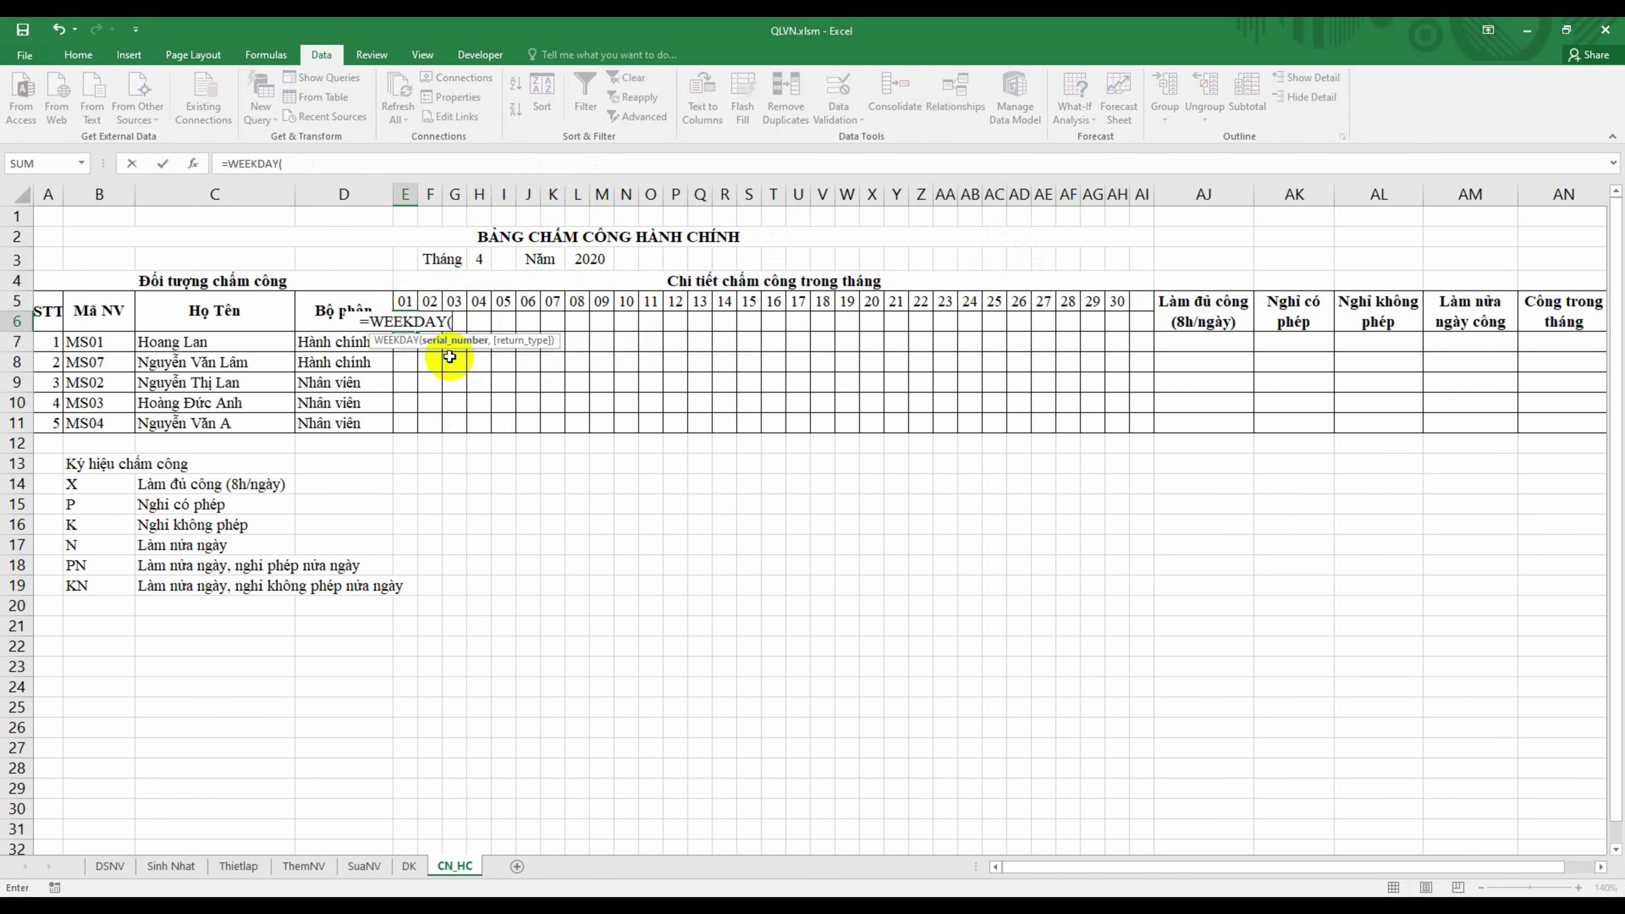
{"action": "left_click", "coordinate": [407, 299]}
{"action": "type", "text": ","}
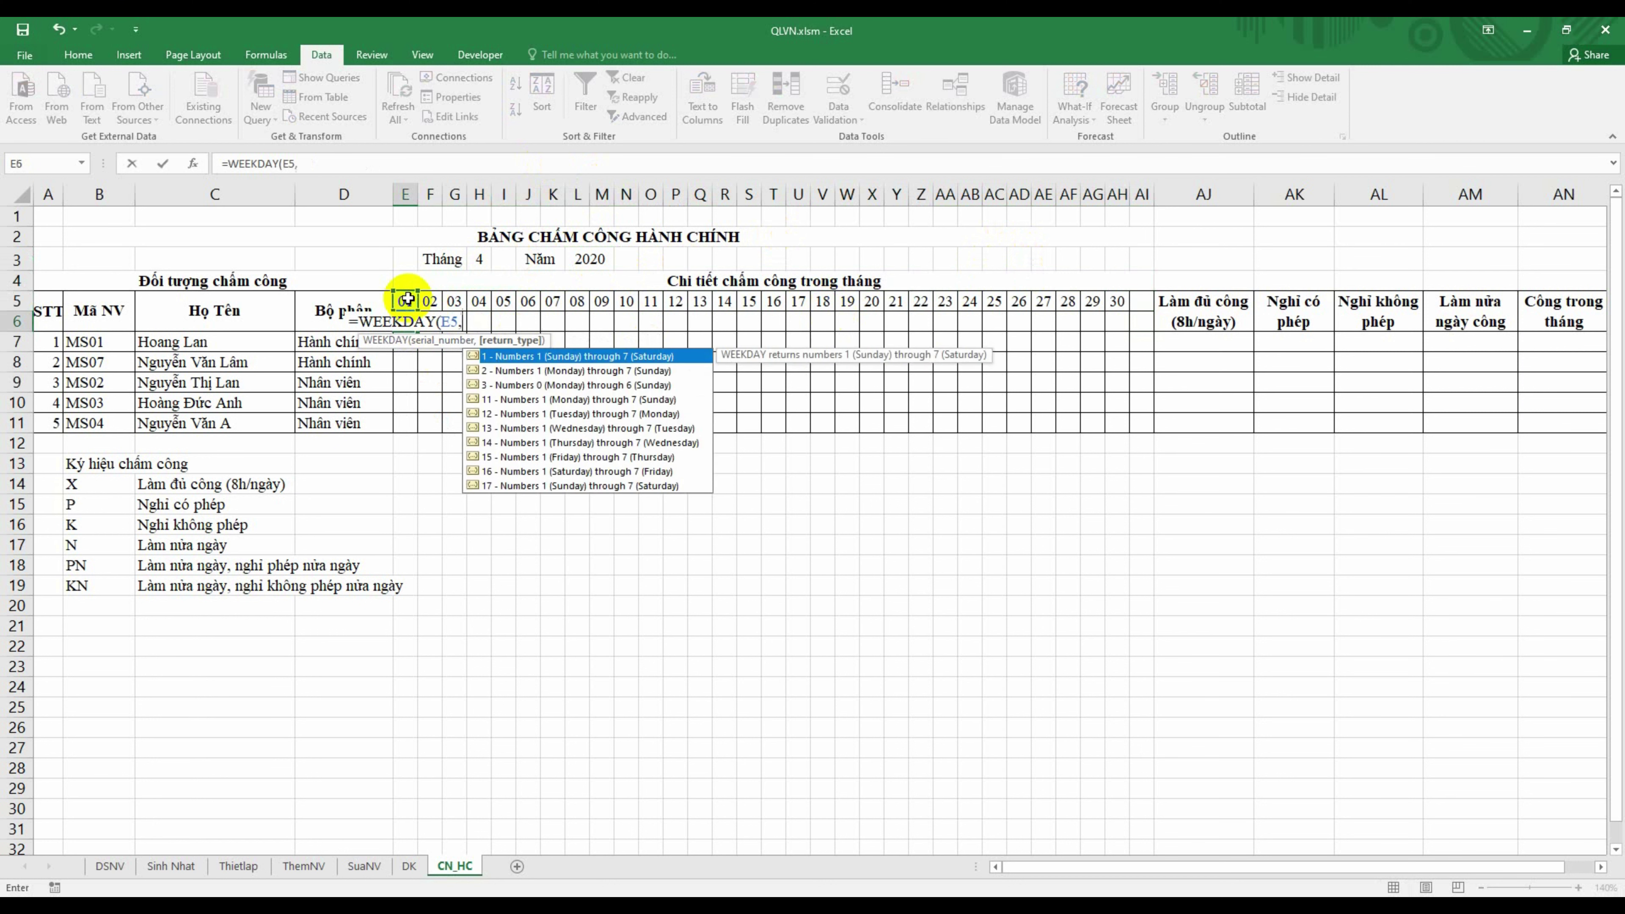
{"action": "type", "text": "1"}
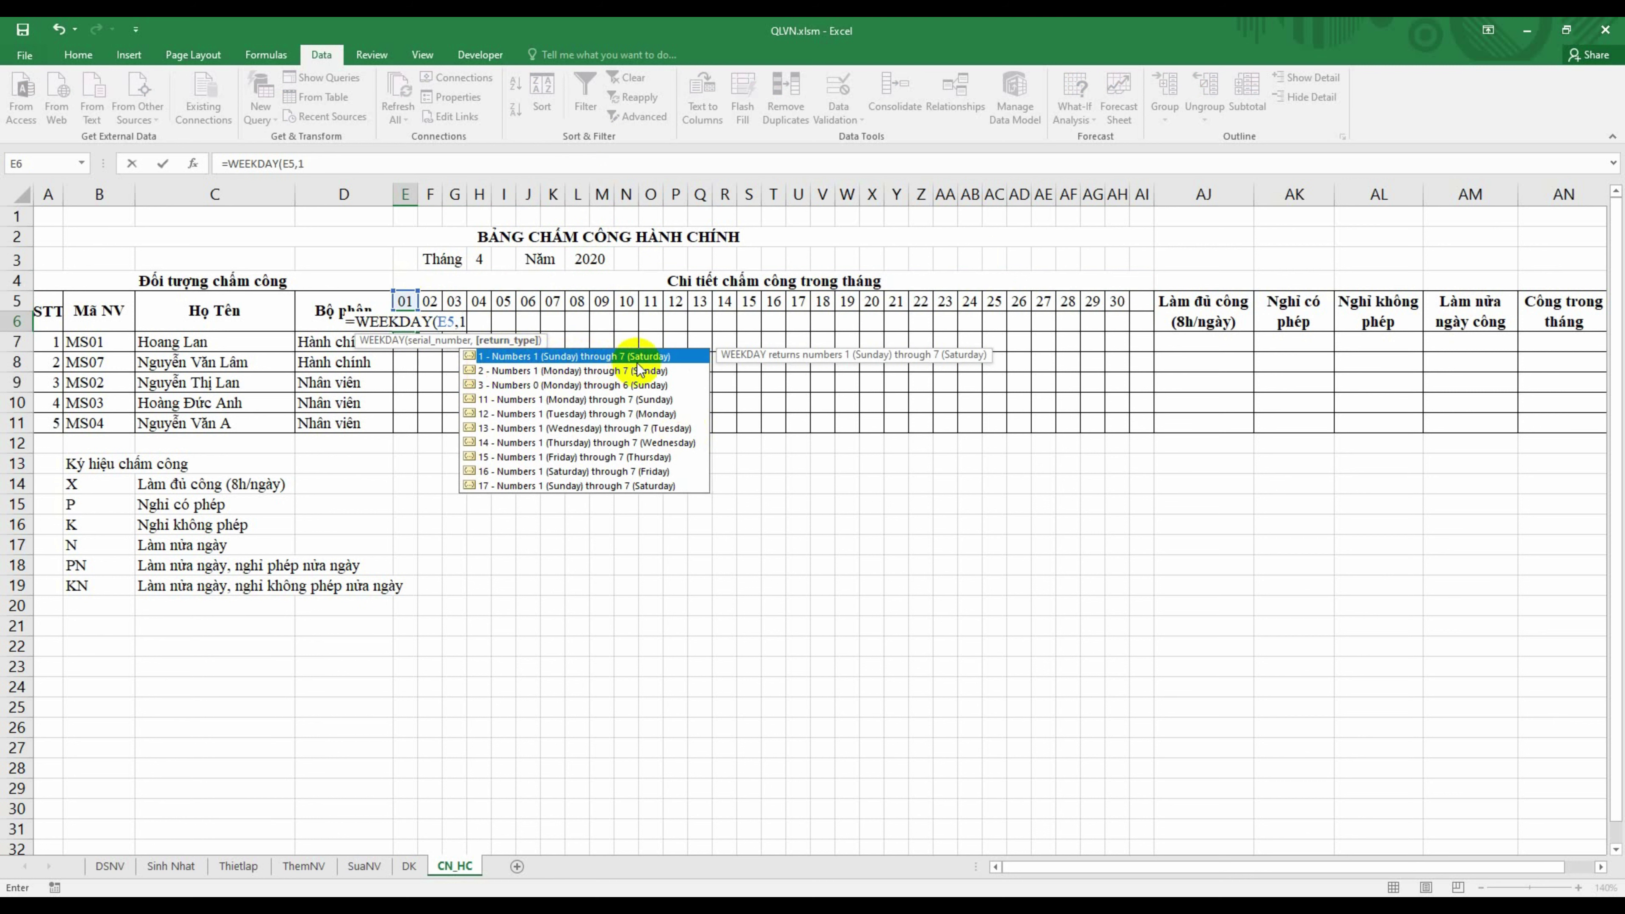
{"action": "type", "text": ")"}
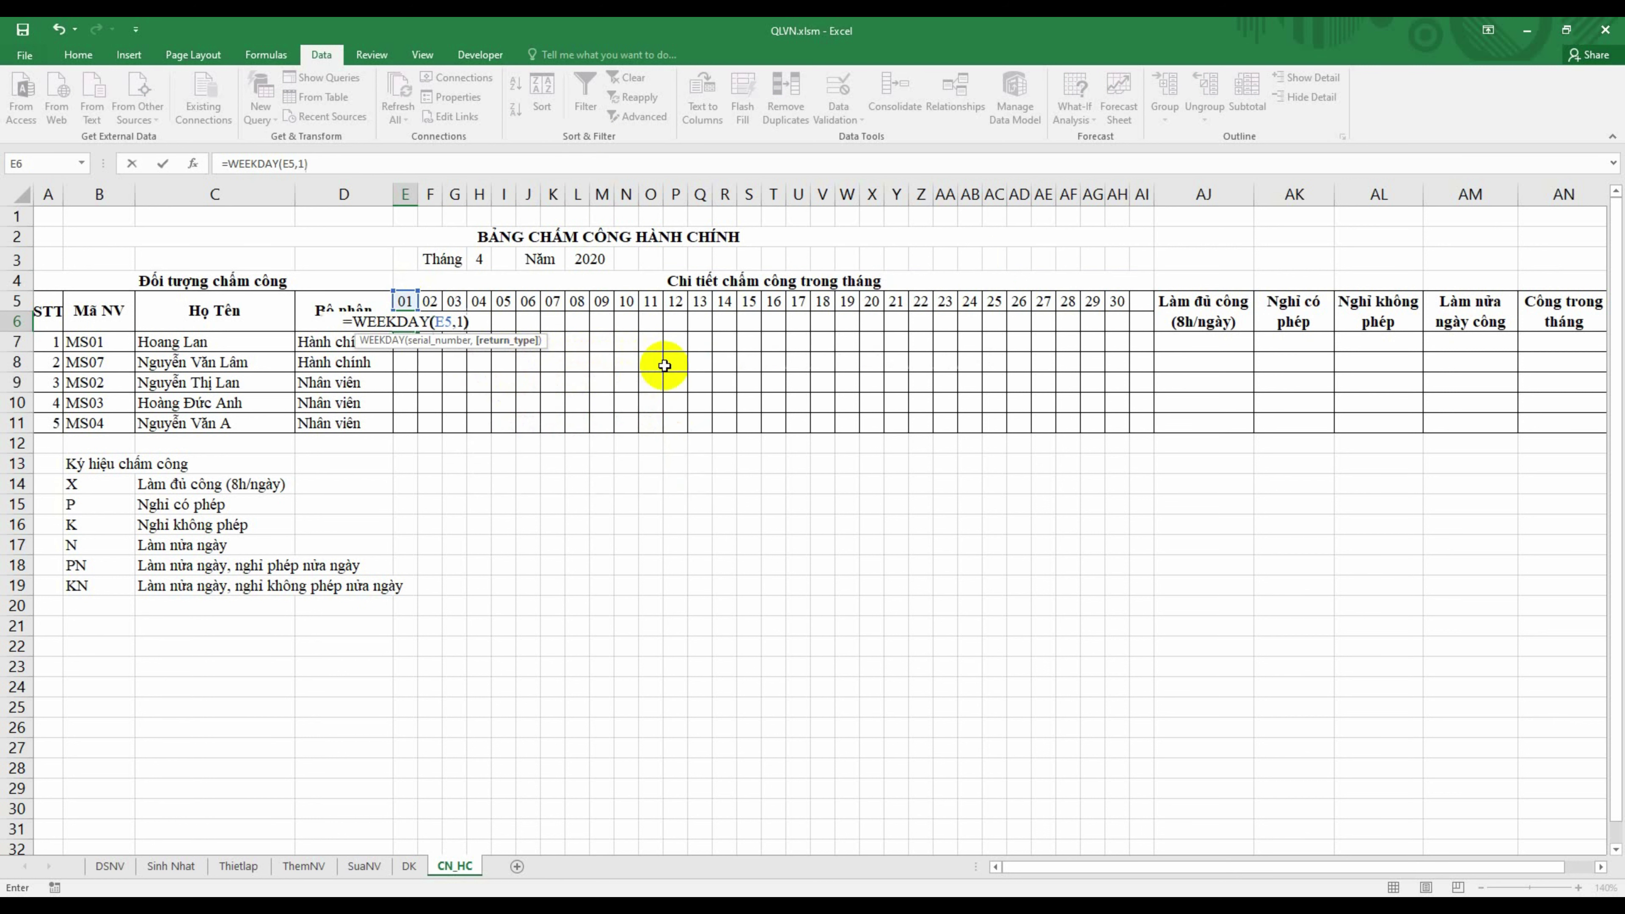
{"action": "key", "text": "Return"}
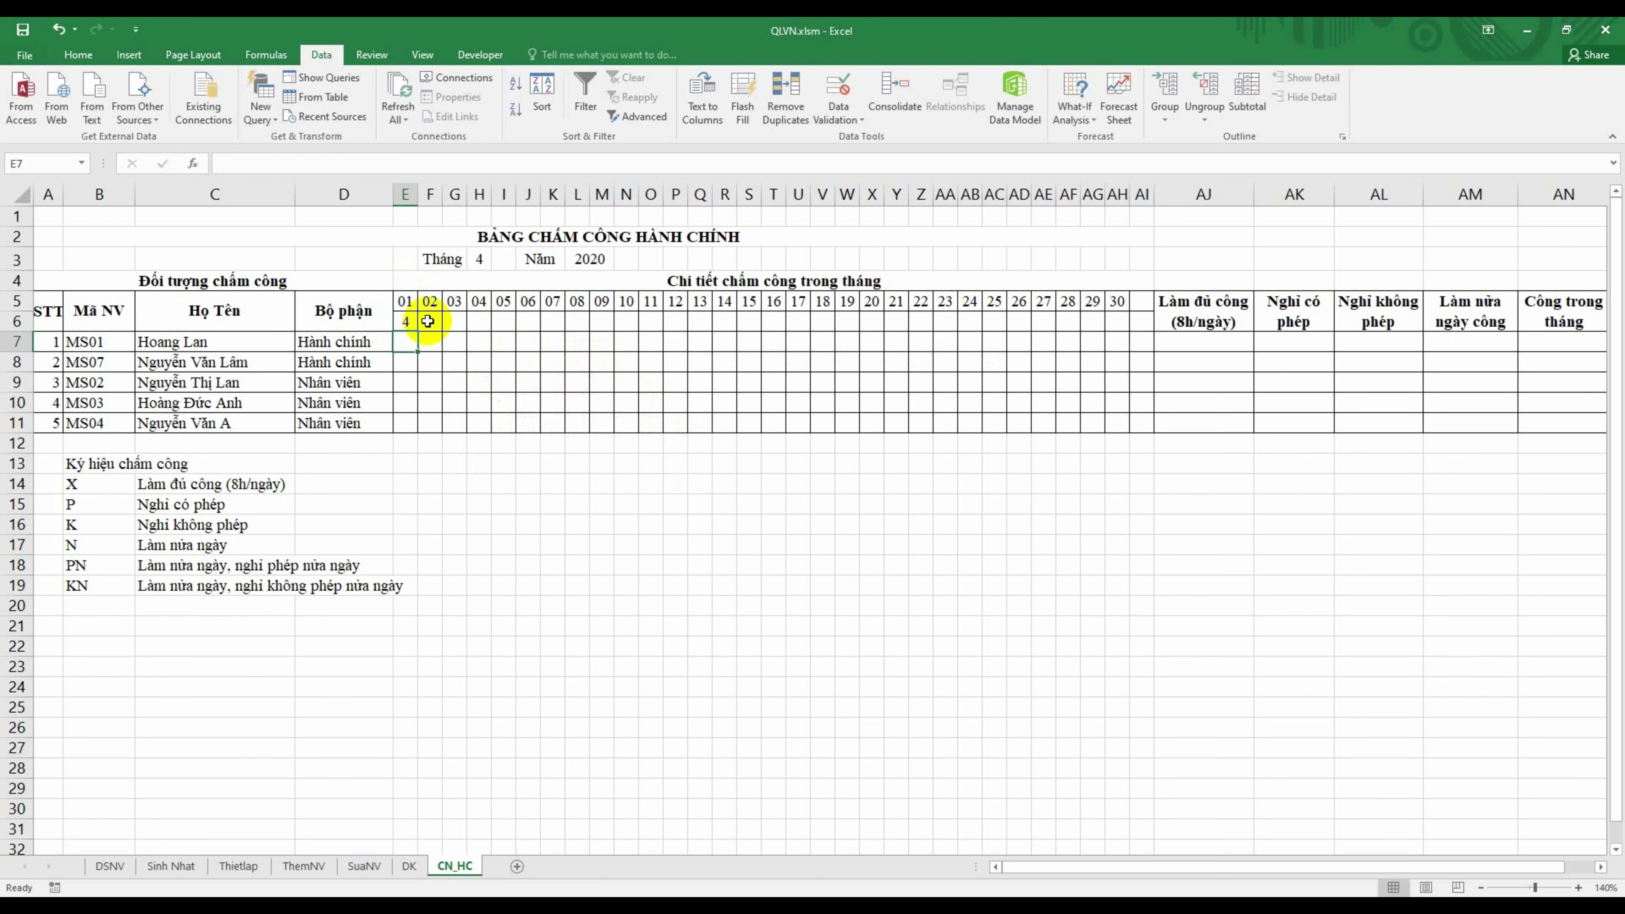
{"action": "left_click", "coordinate": [409, 322]}
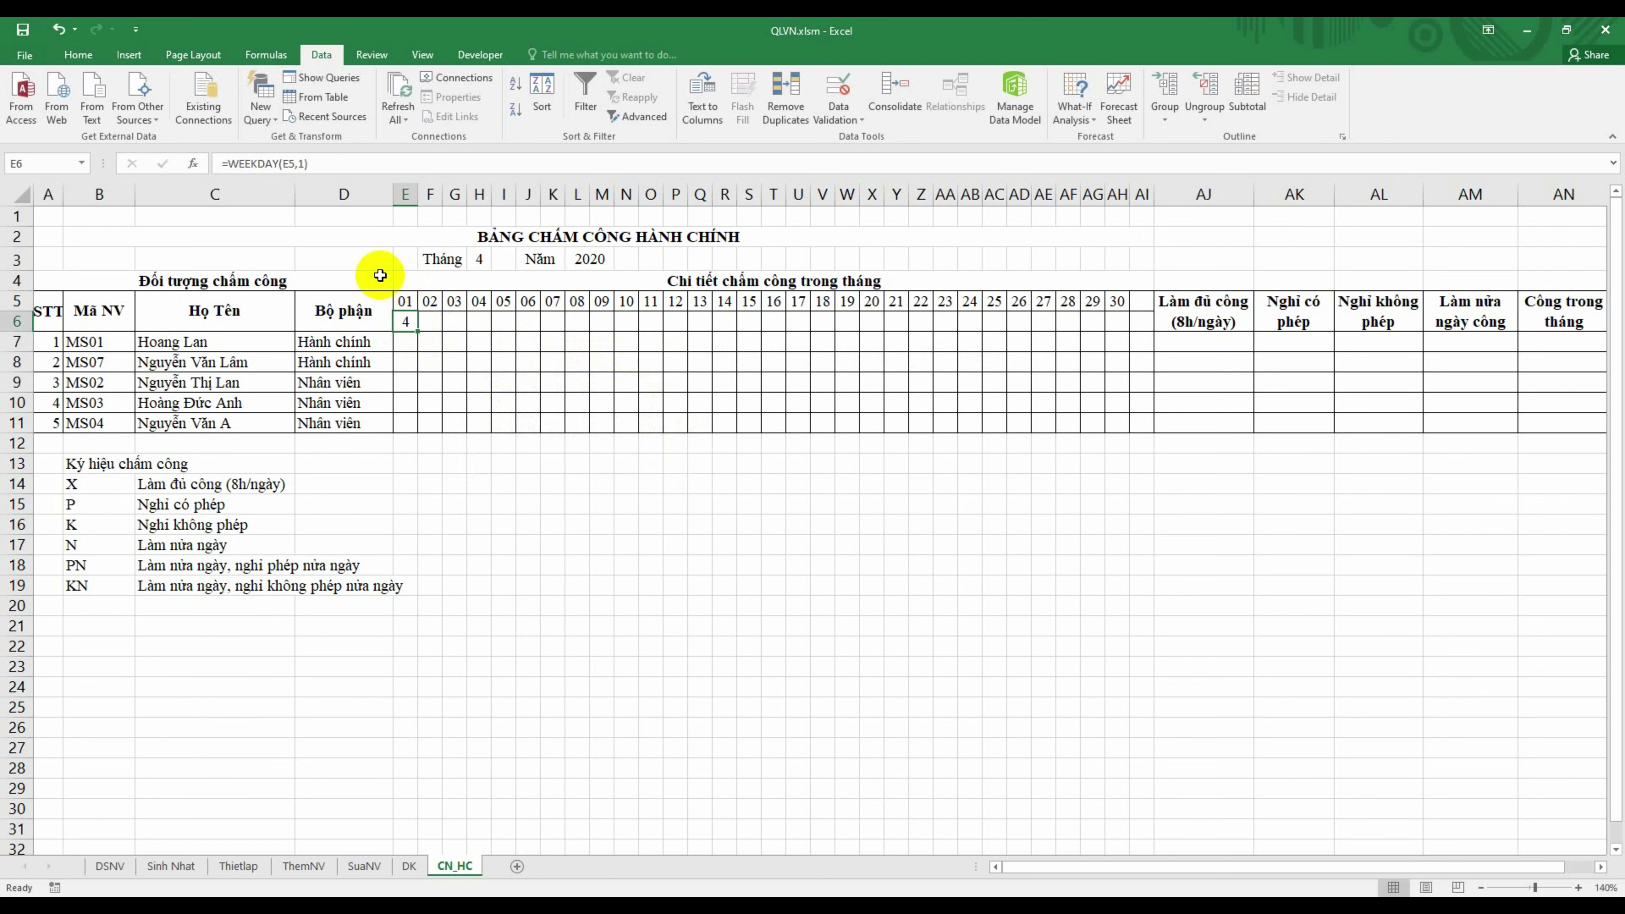
Step: Type a test entry 't' in F13, then go back to E6
{"action": "left_click", "coordinate": [377, 259]}
{"action": "left_click", "coordinate": [431, 460]}
{"action": "type", "text": "t4"}
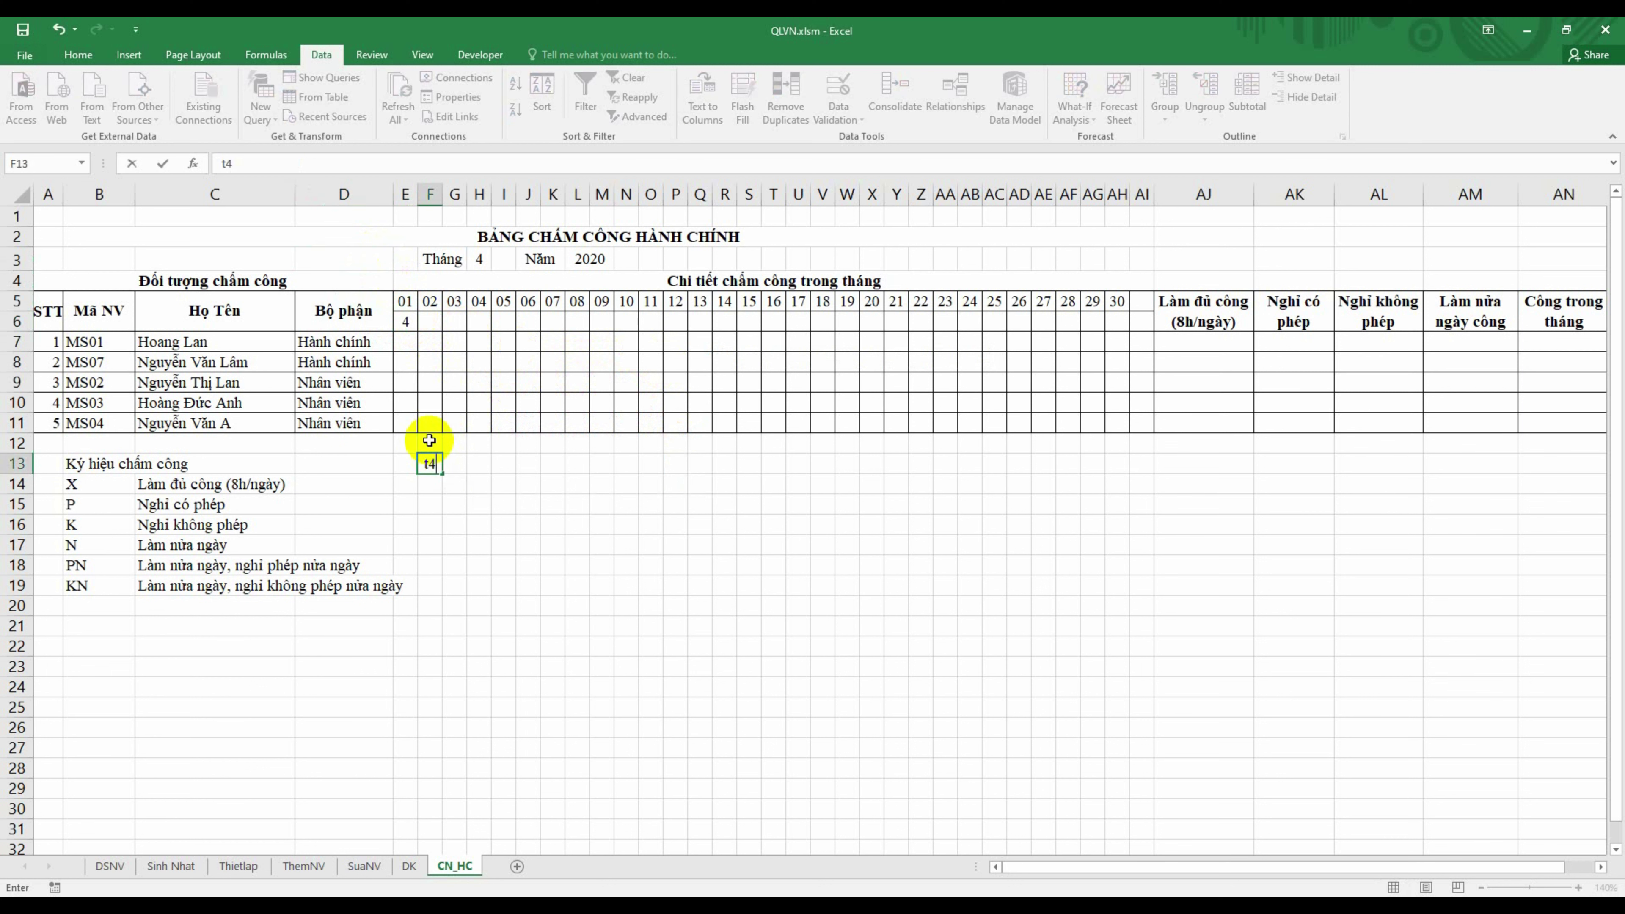
{"action": "key", "text": "Return"}
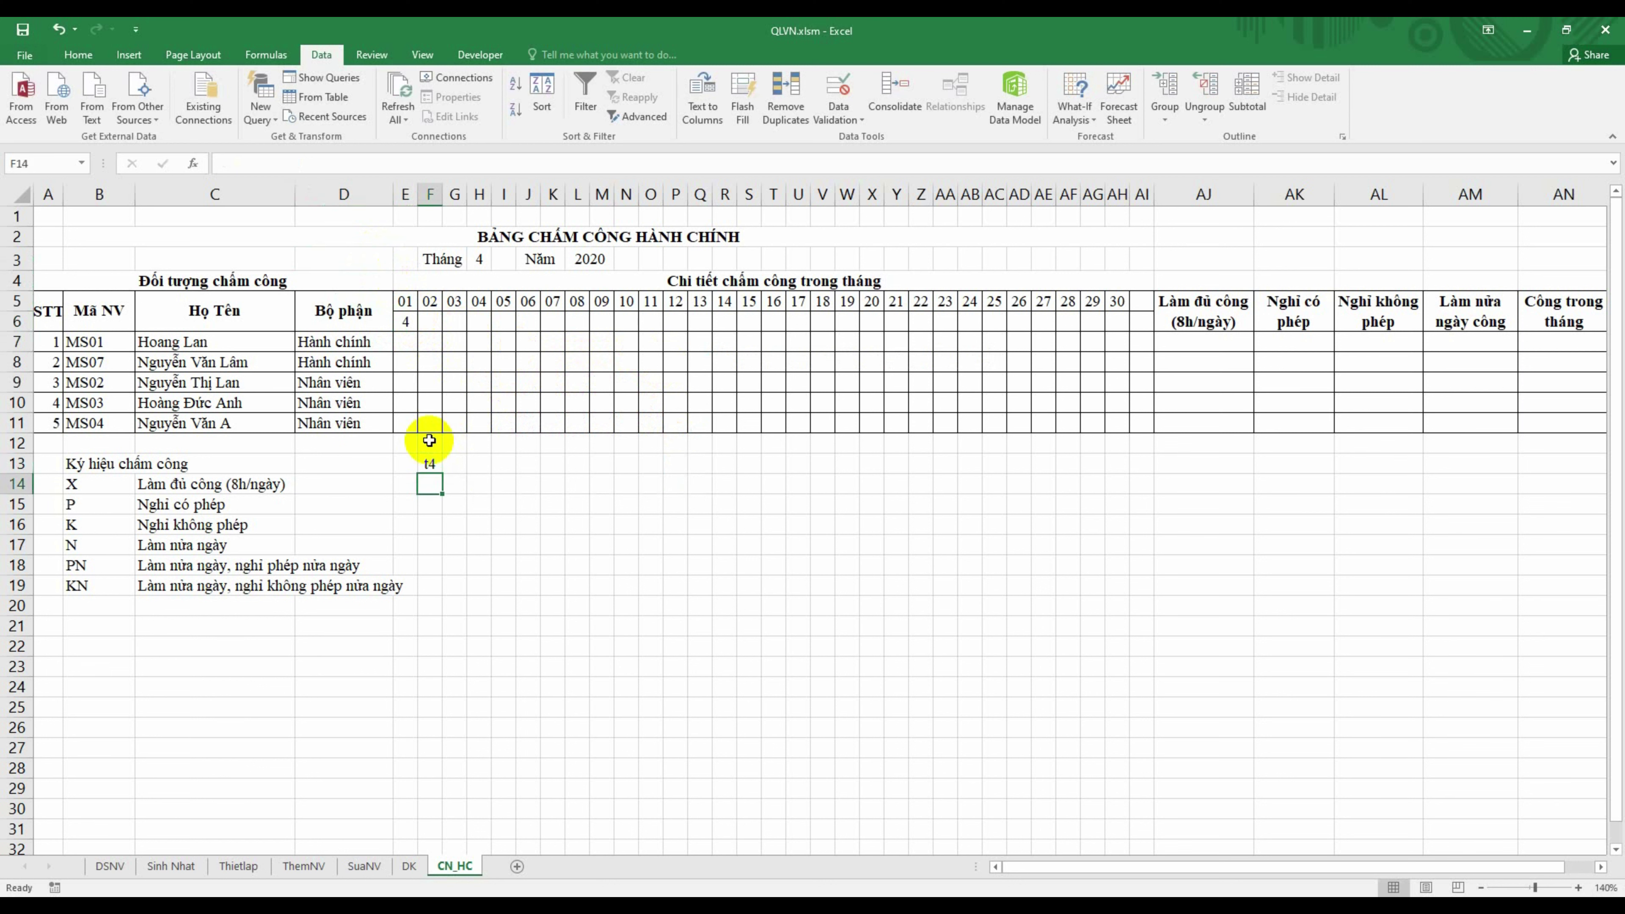
{"action": "key", "text": "Up"}
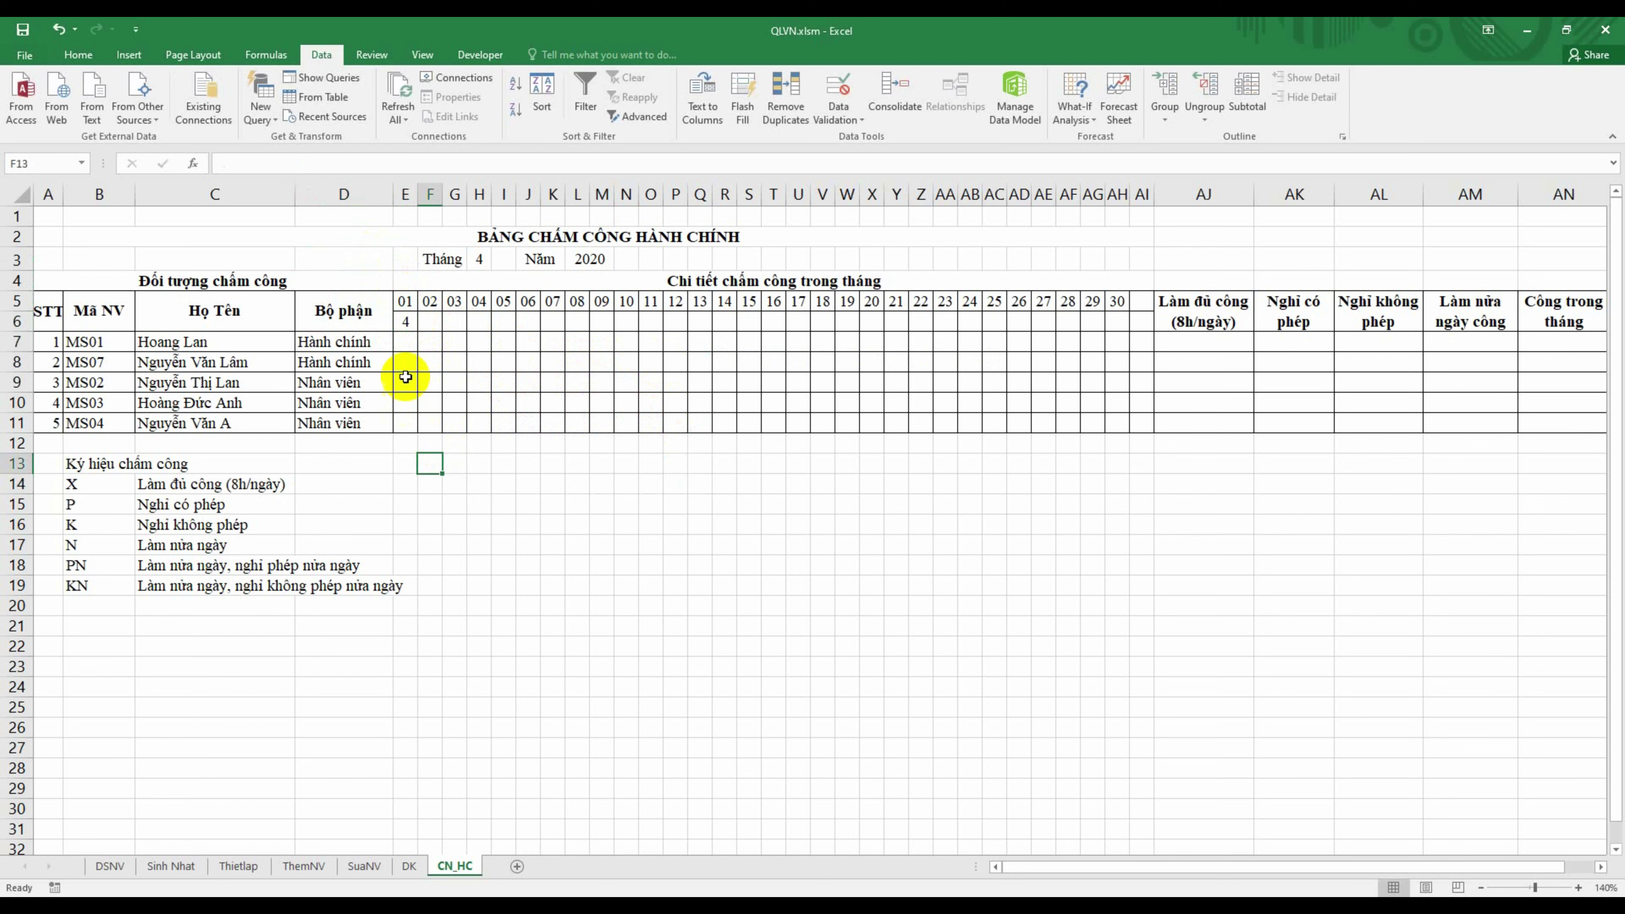
{"action": "left_click", "coordinate": [404, 321]}
Step: Wrap E6's WEEKDAY in CHOOSE returning labels "CN","T2" through "T7"
{"action": "left_click", "coordinate": [232, 160]}
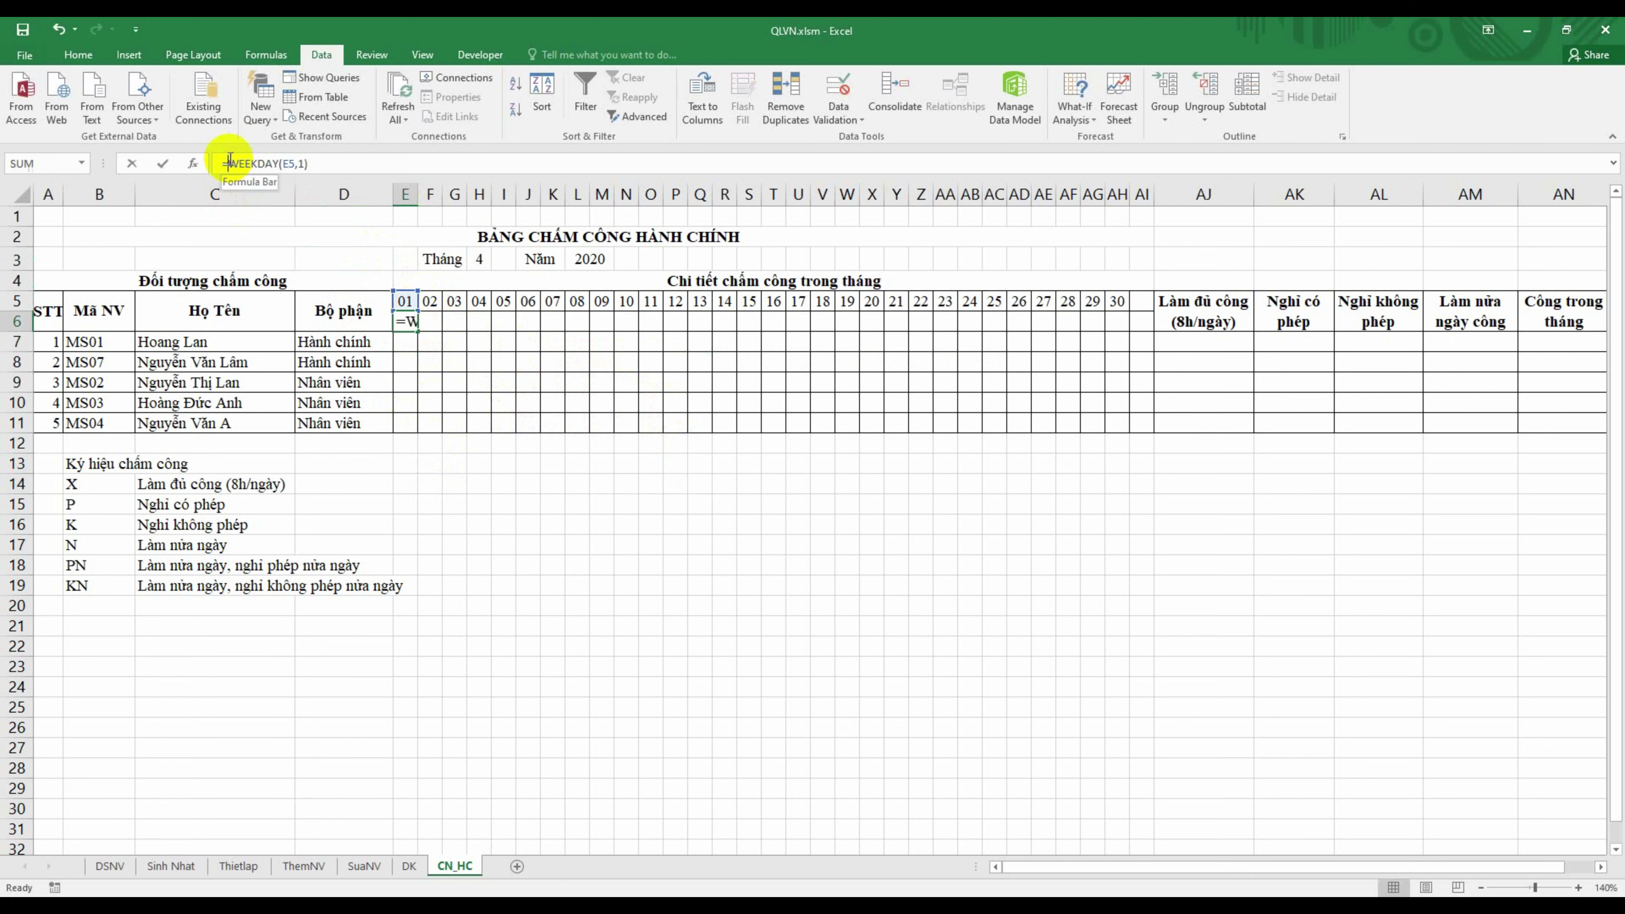
{"action": "type", "text": "cho"}
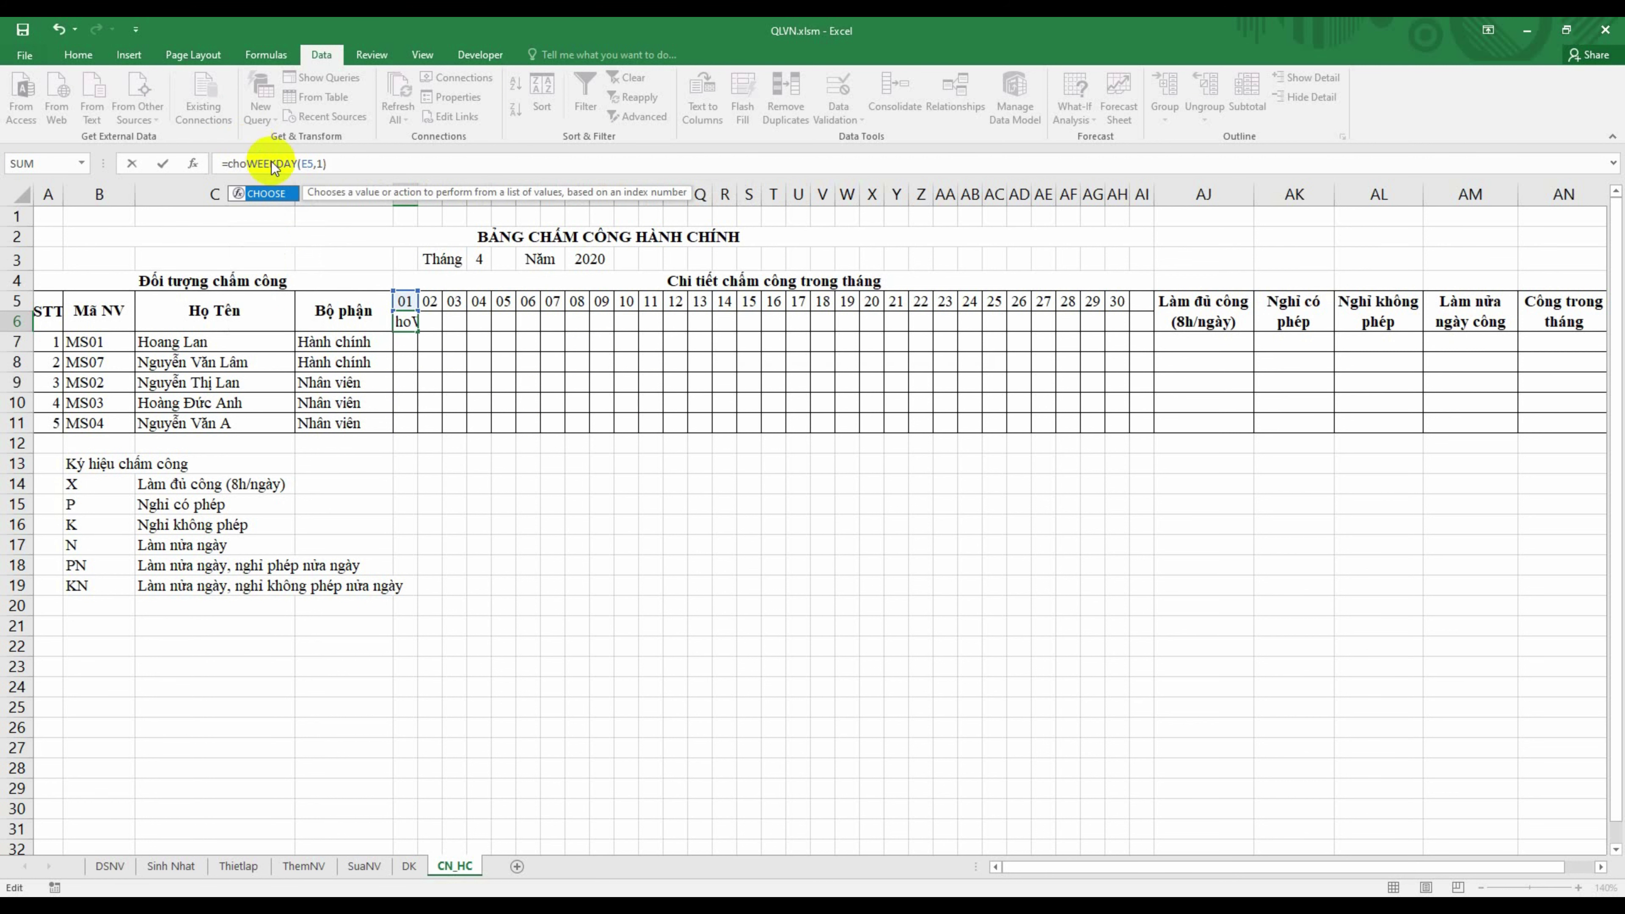
{"action": "double_click", "coordinate": [275, 196]}
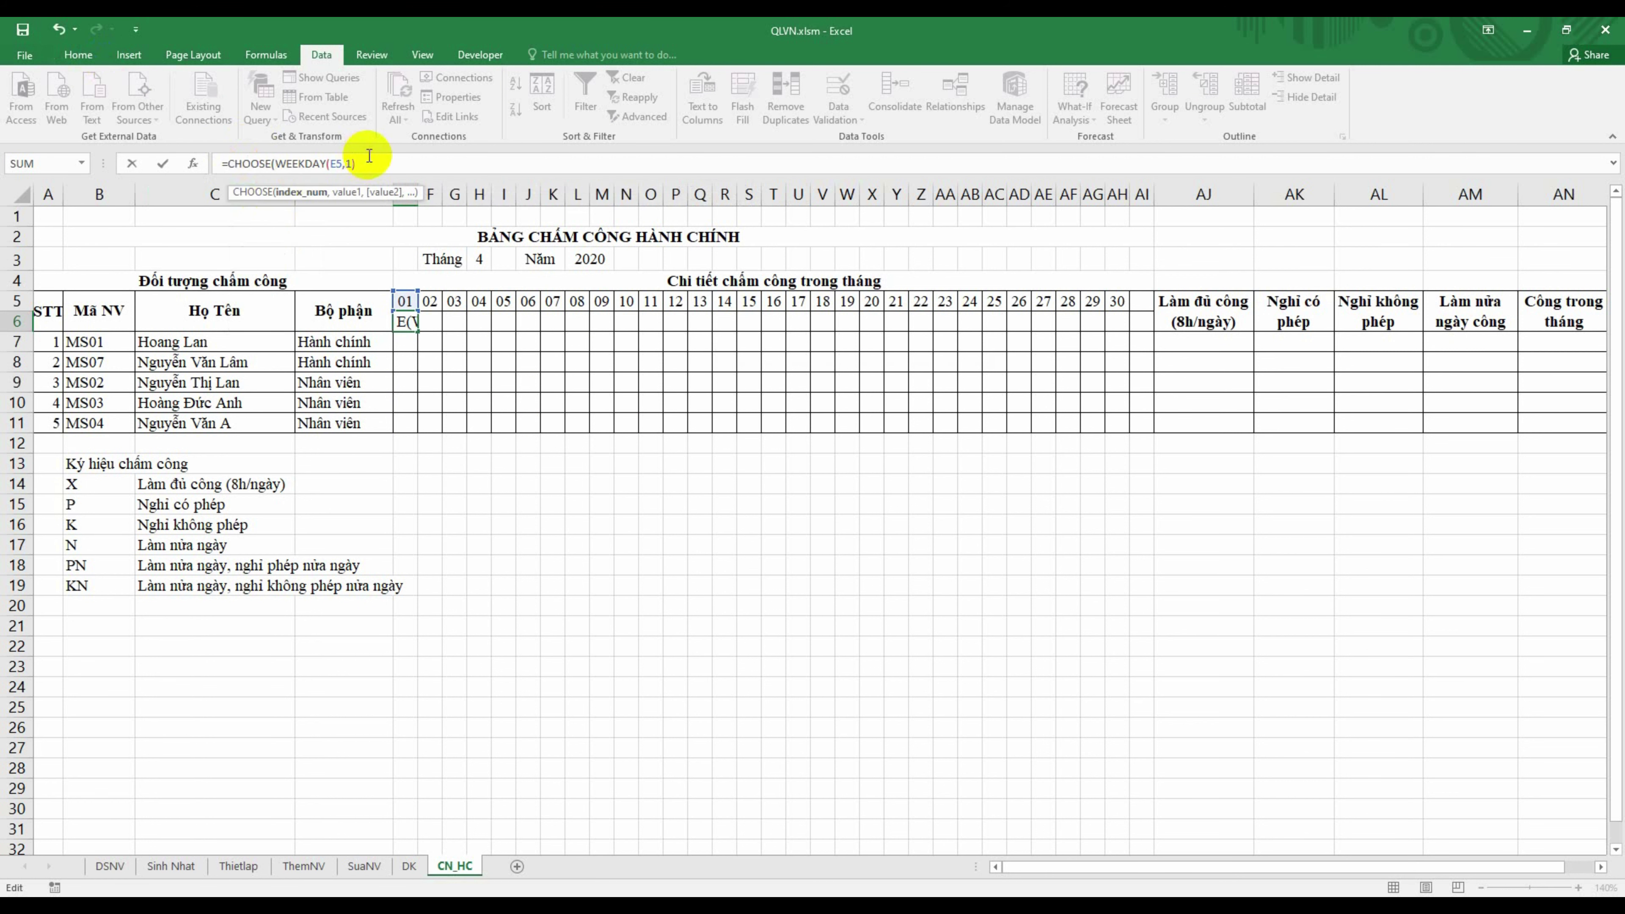
{"action": "type", "text": ","}
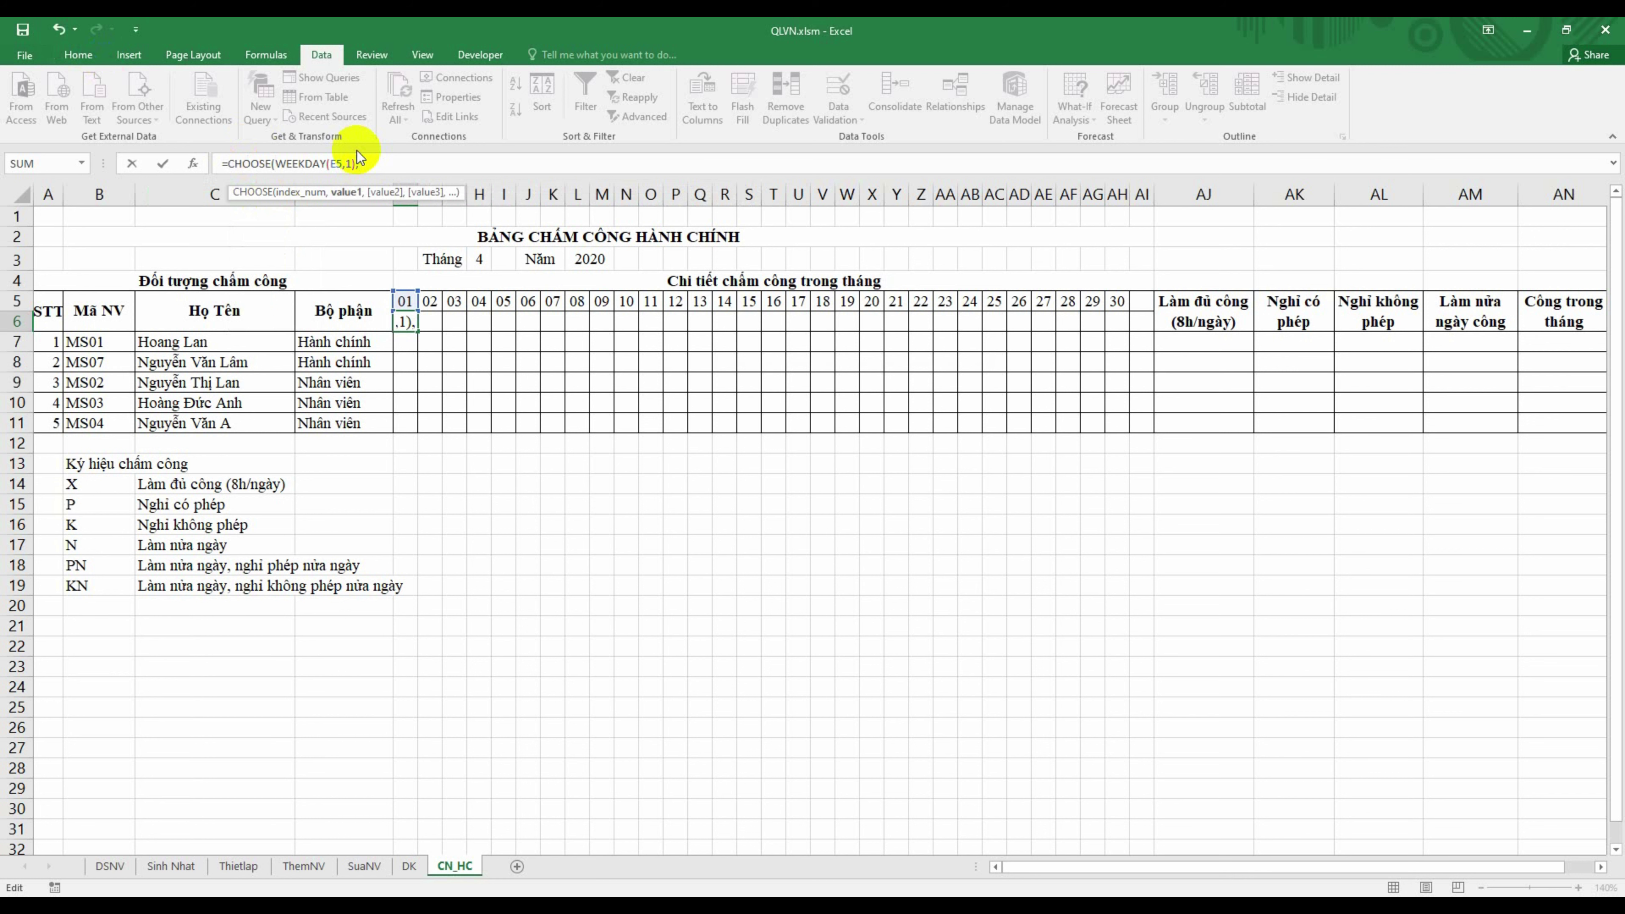
{"action": "type", "text": "\""}
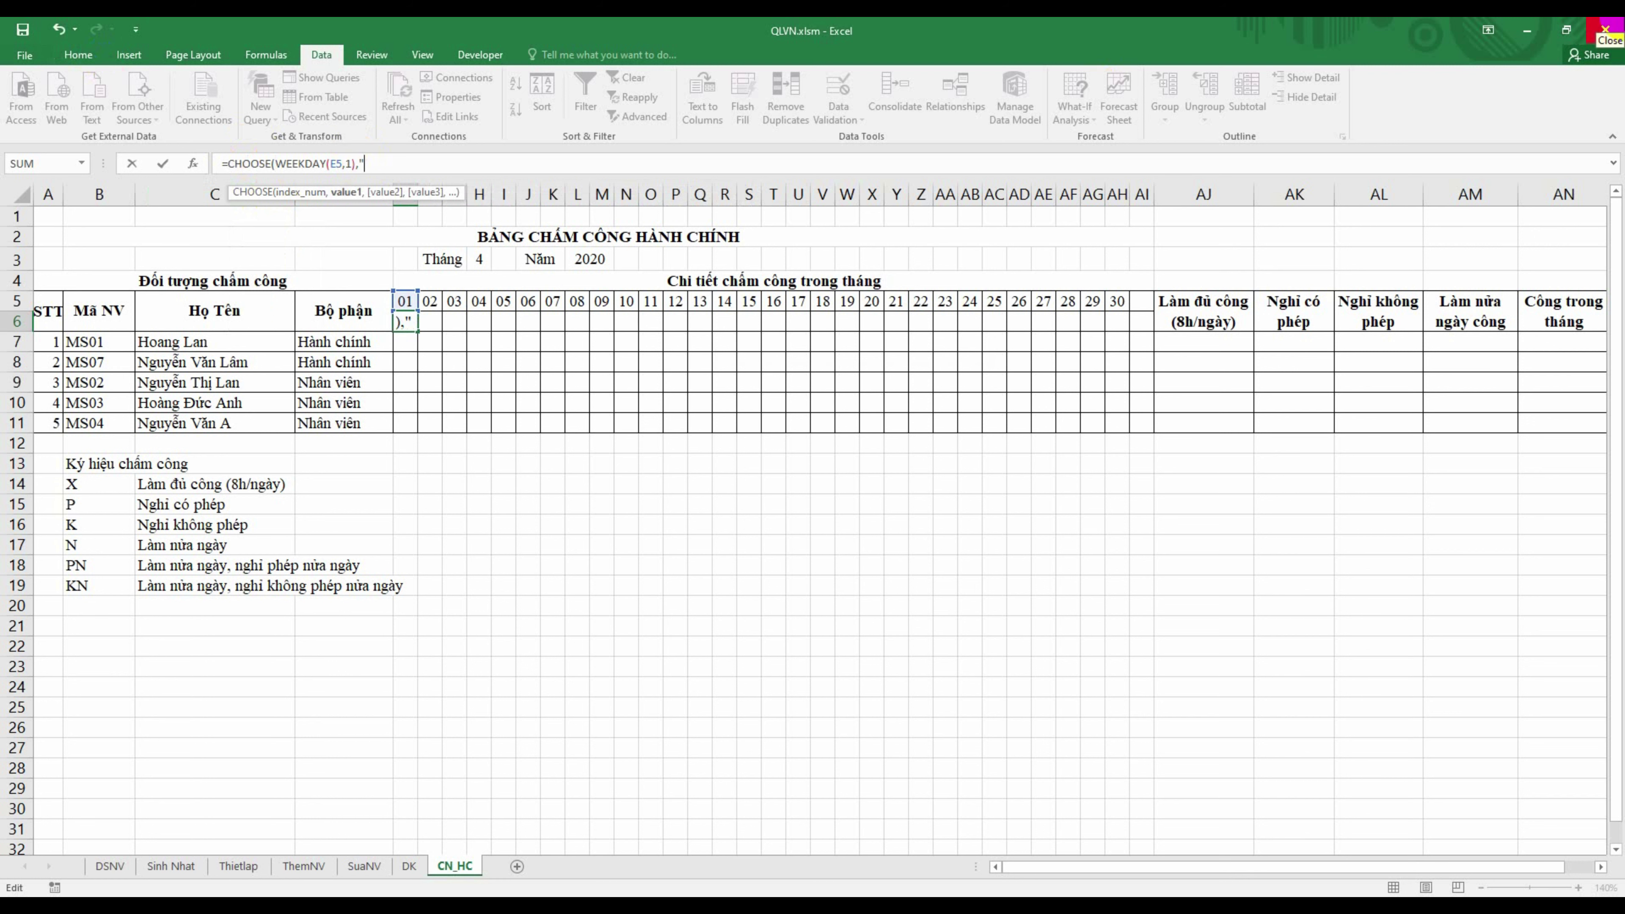
{"action": "type", "text": "CN"}
{"action": "key", "text": "BackSpace"}
{"action": "type", "text": "\",\"T2"}
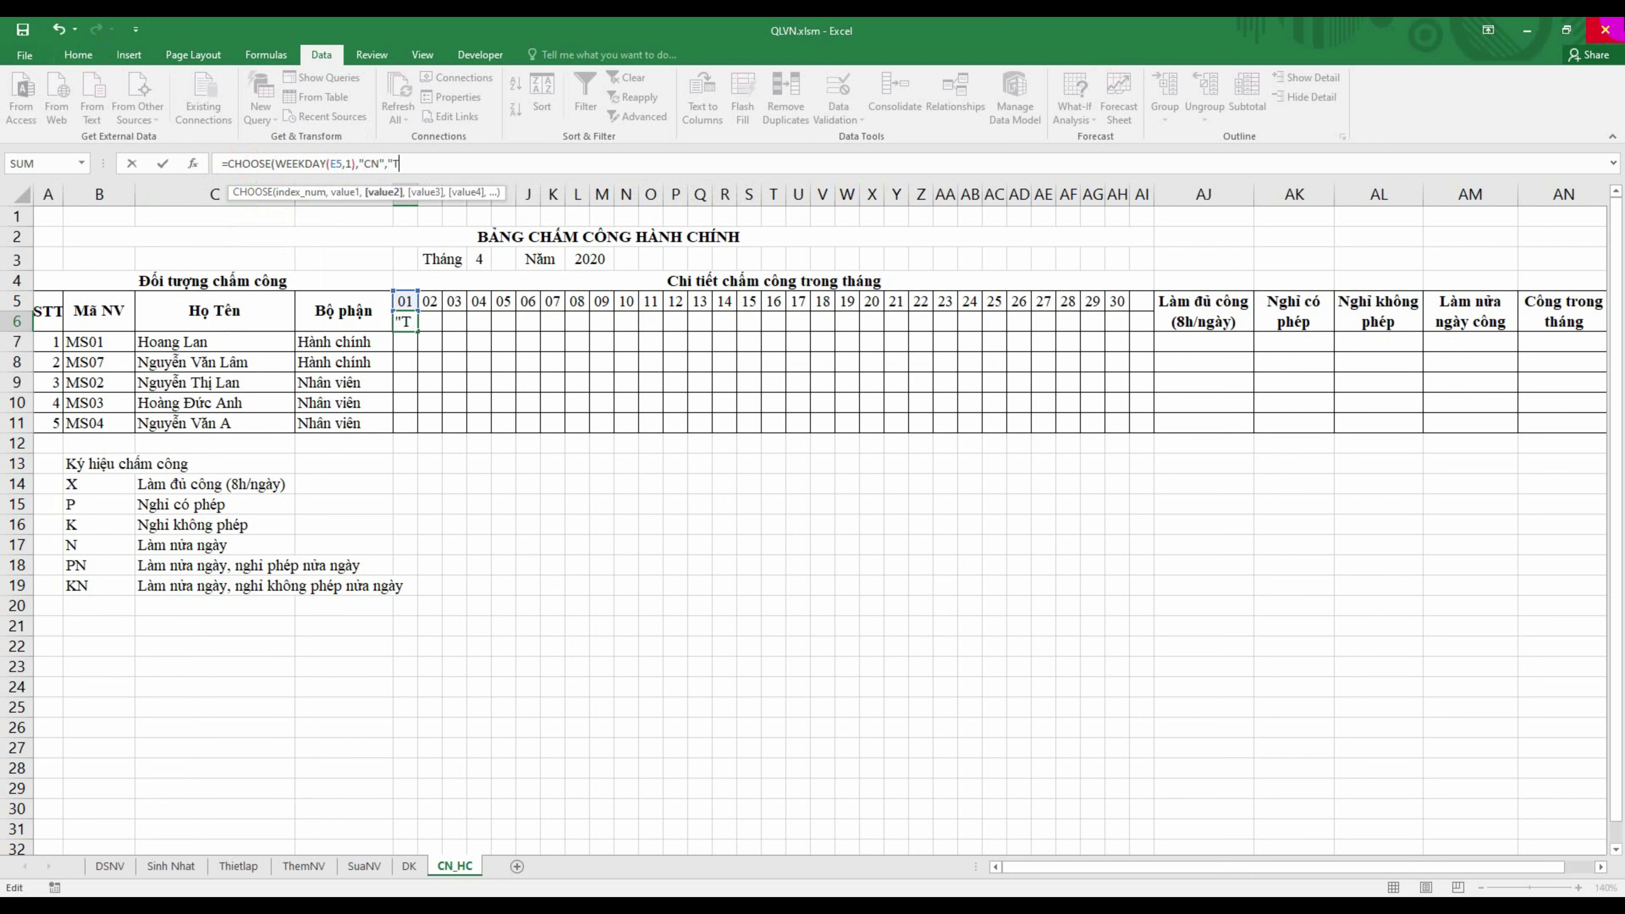
{"action": "type", "text": "\",\"T3\""}
{"action": "type", "text": ","}
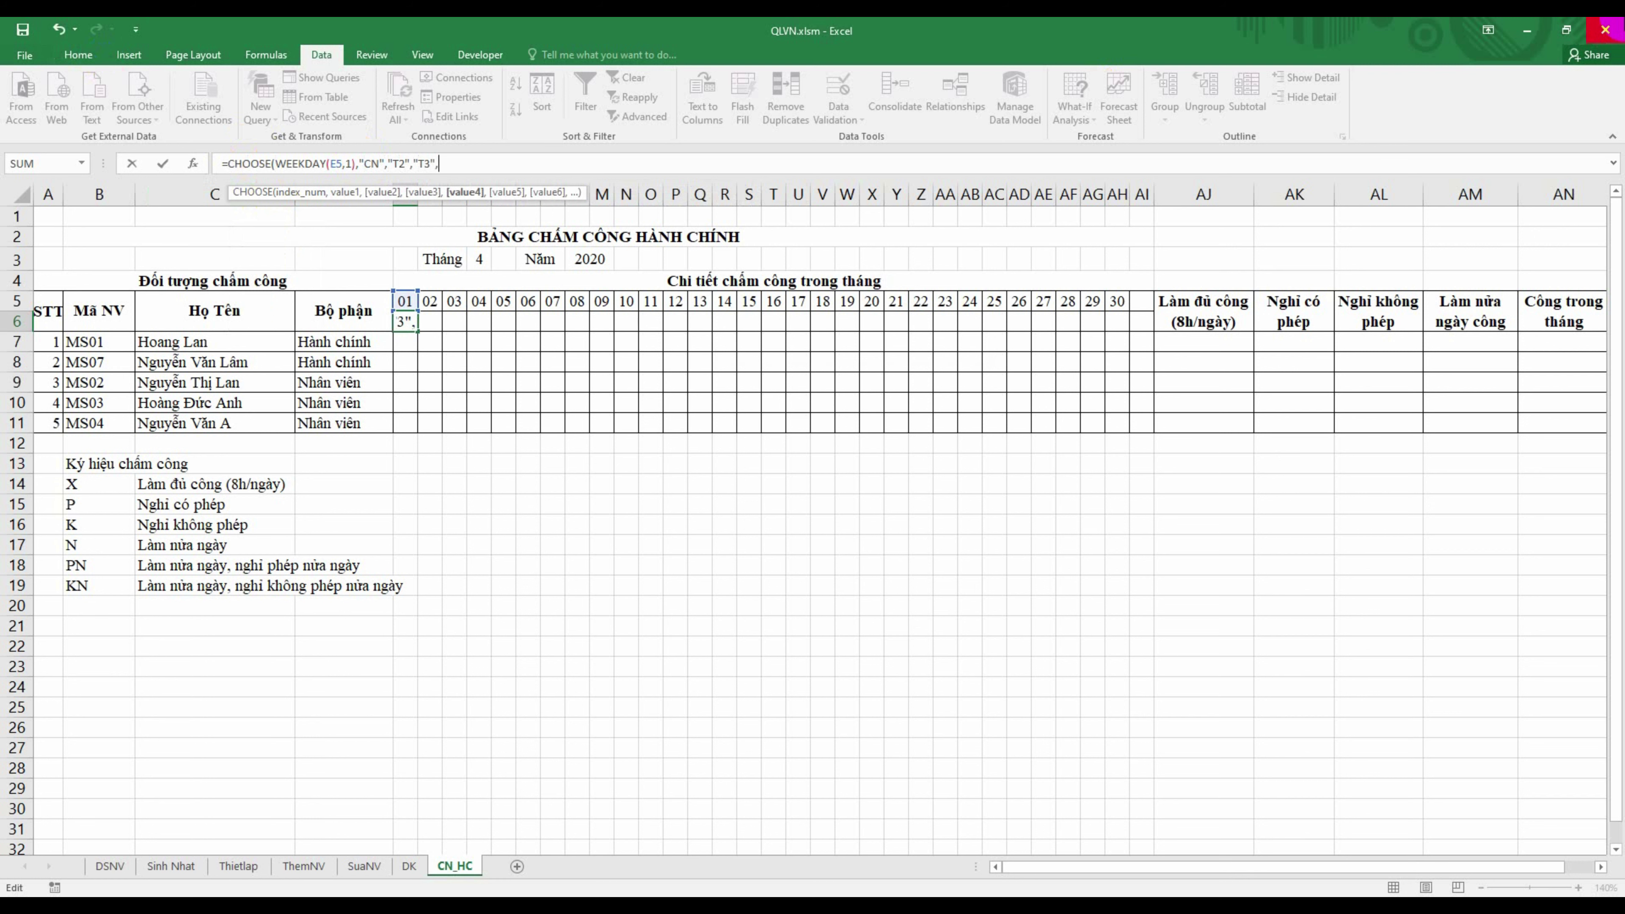
{"action": "type", "text": "T"}
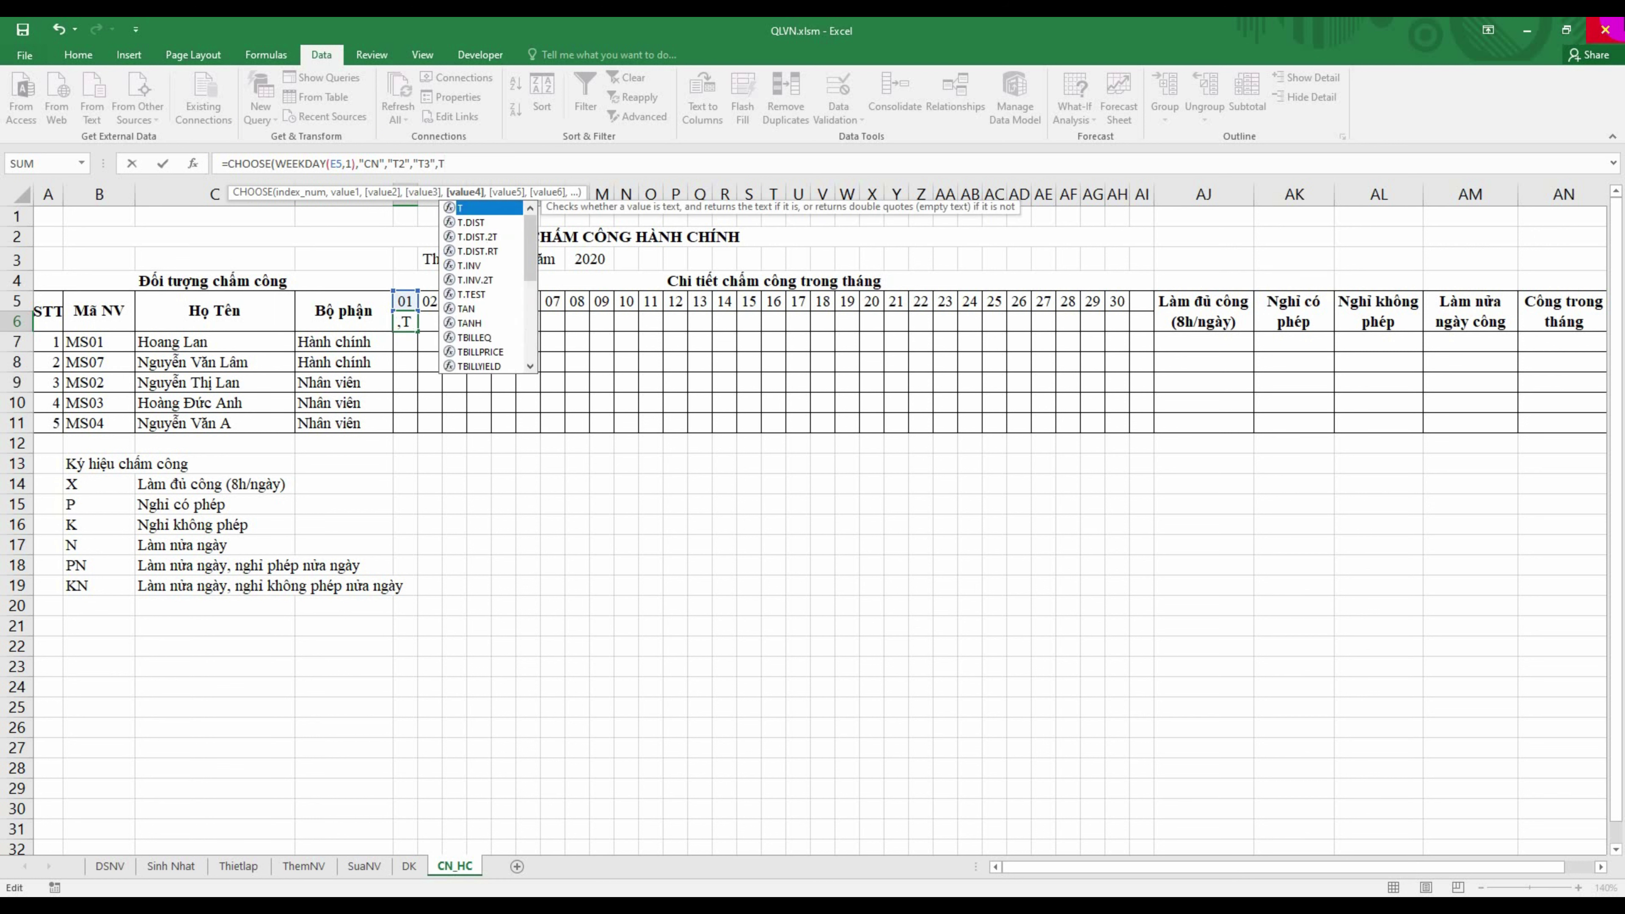
{"action": "key", "text": "BackSpace"}
{"action": "type", "text": "\"CN"}
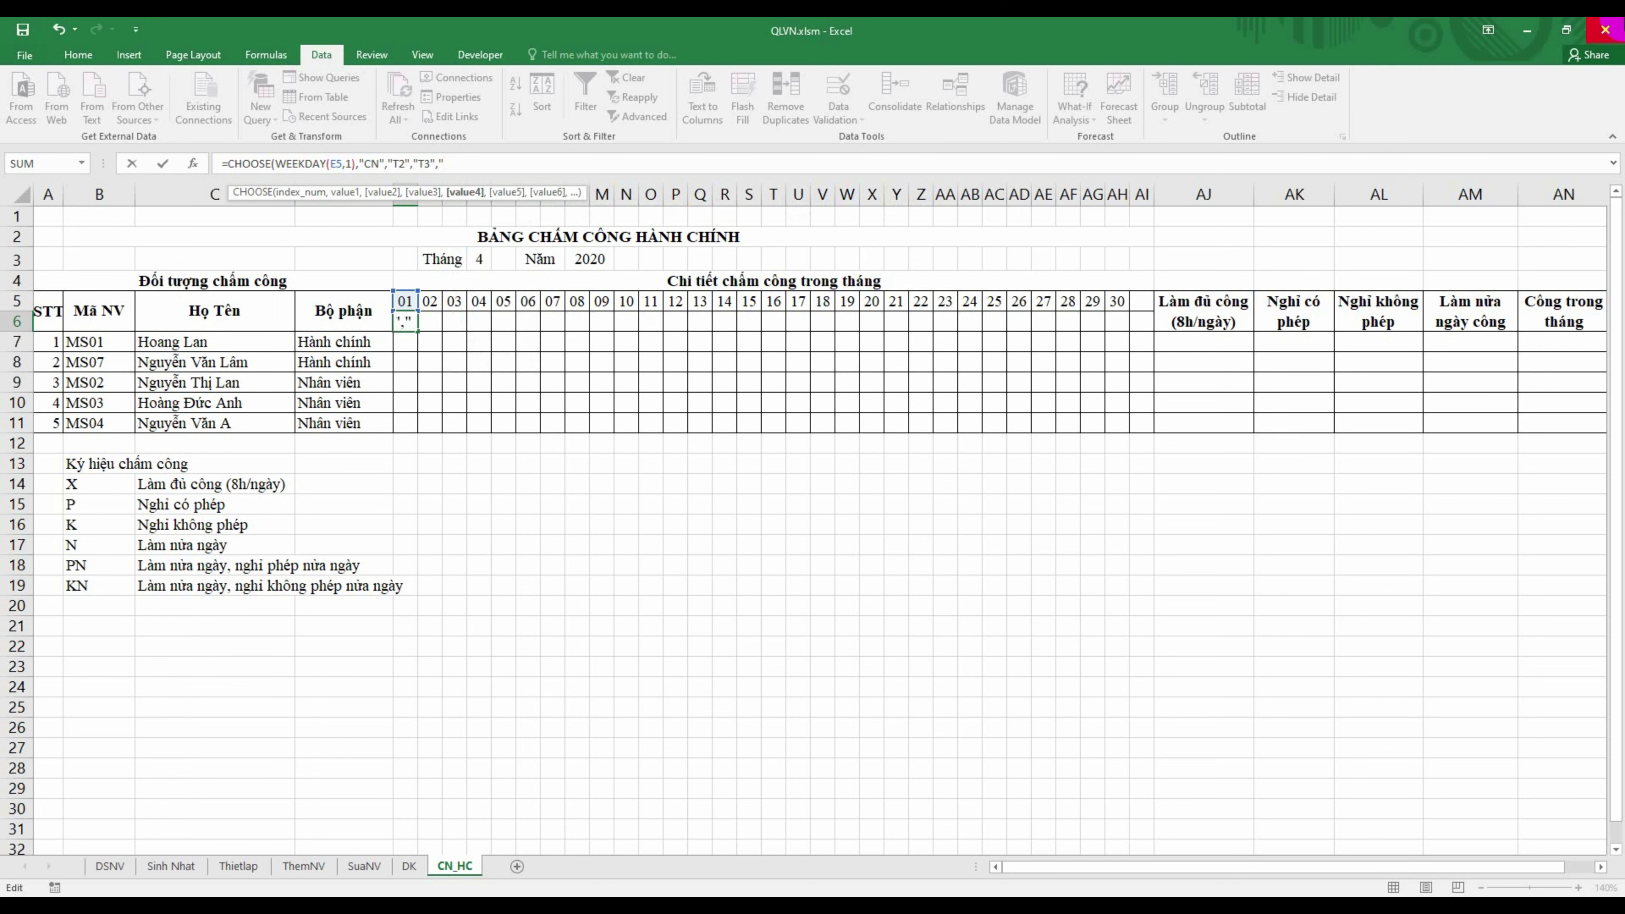
{"action": "type", "text": "\",\""}
{"action": "type", "text": "T2\""}
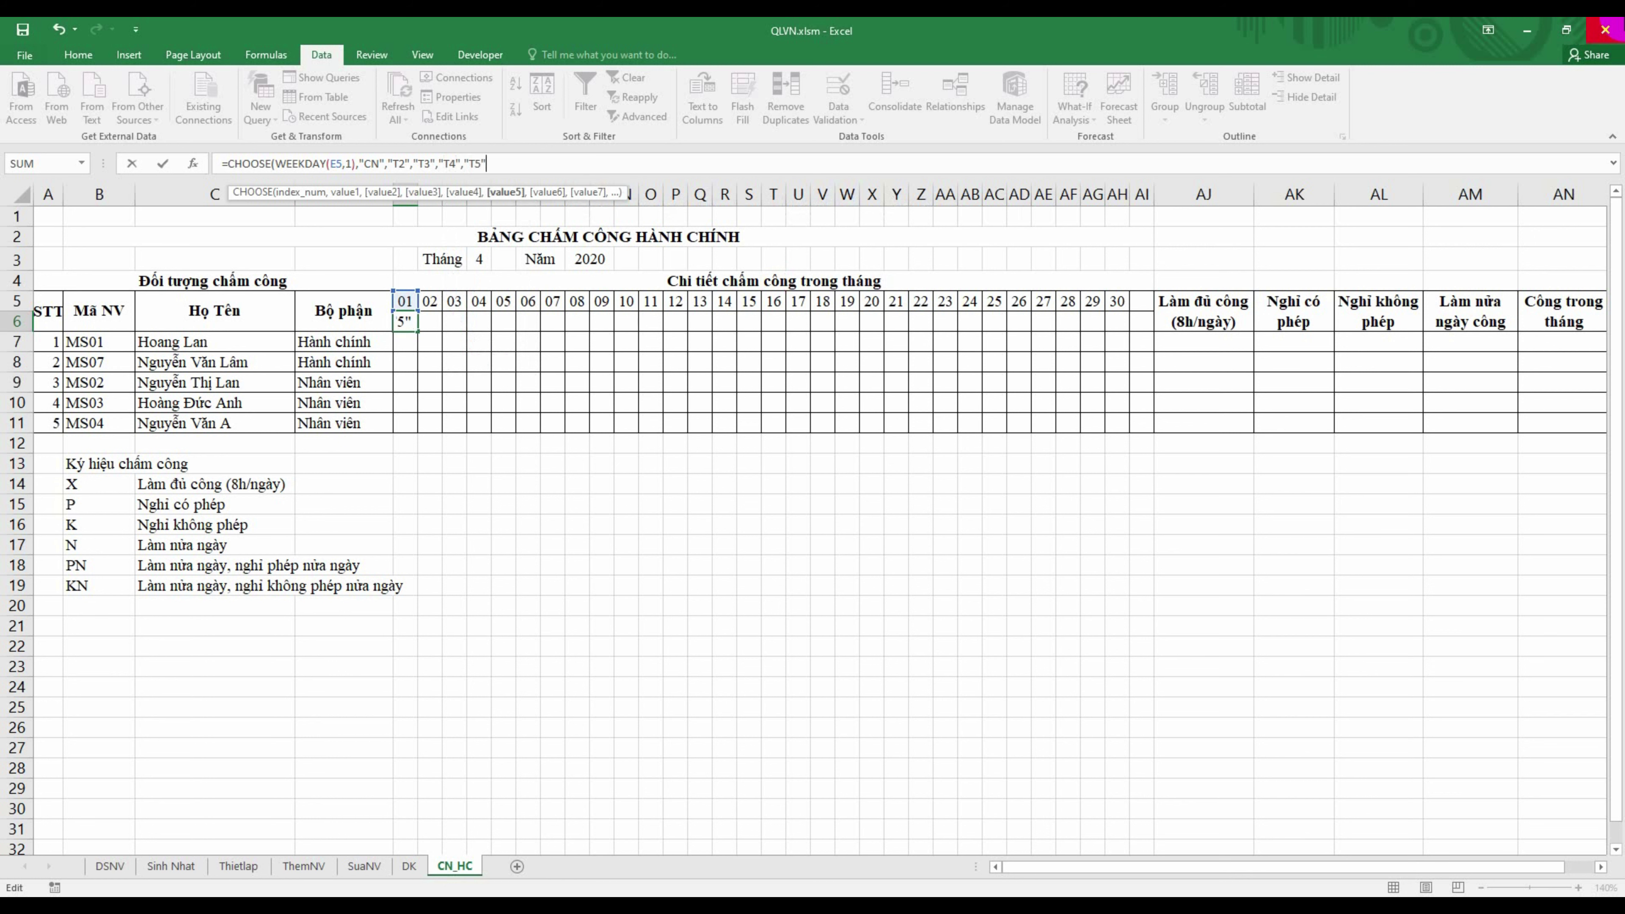
{"action": "type", "text": ",\""}
{"action": "type", "text": "T3"}
{"action": "type", "text": "\",\"T7"}
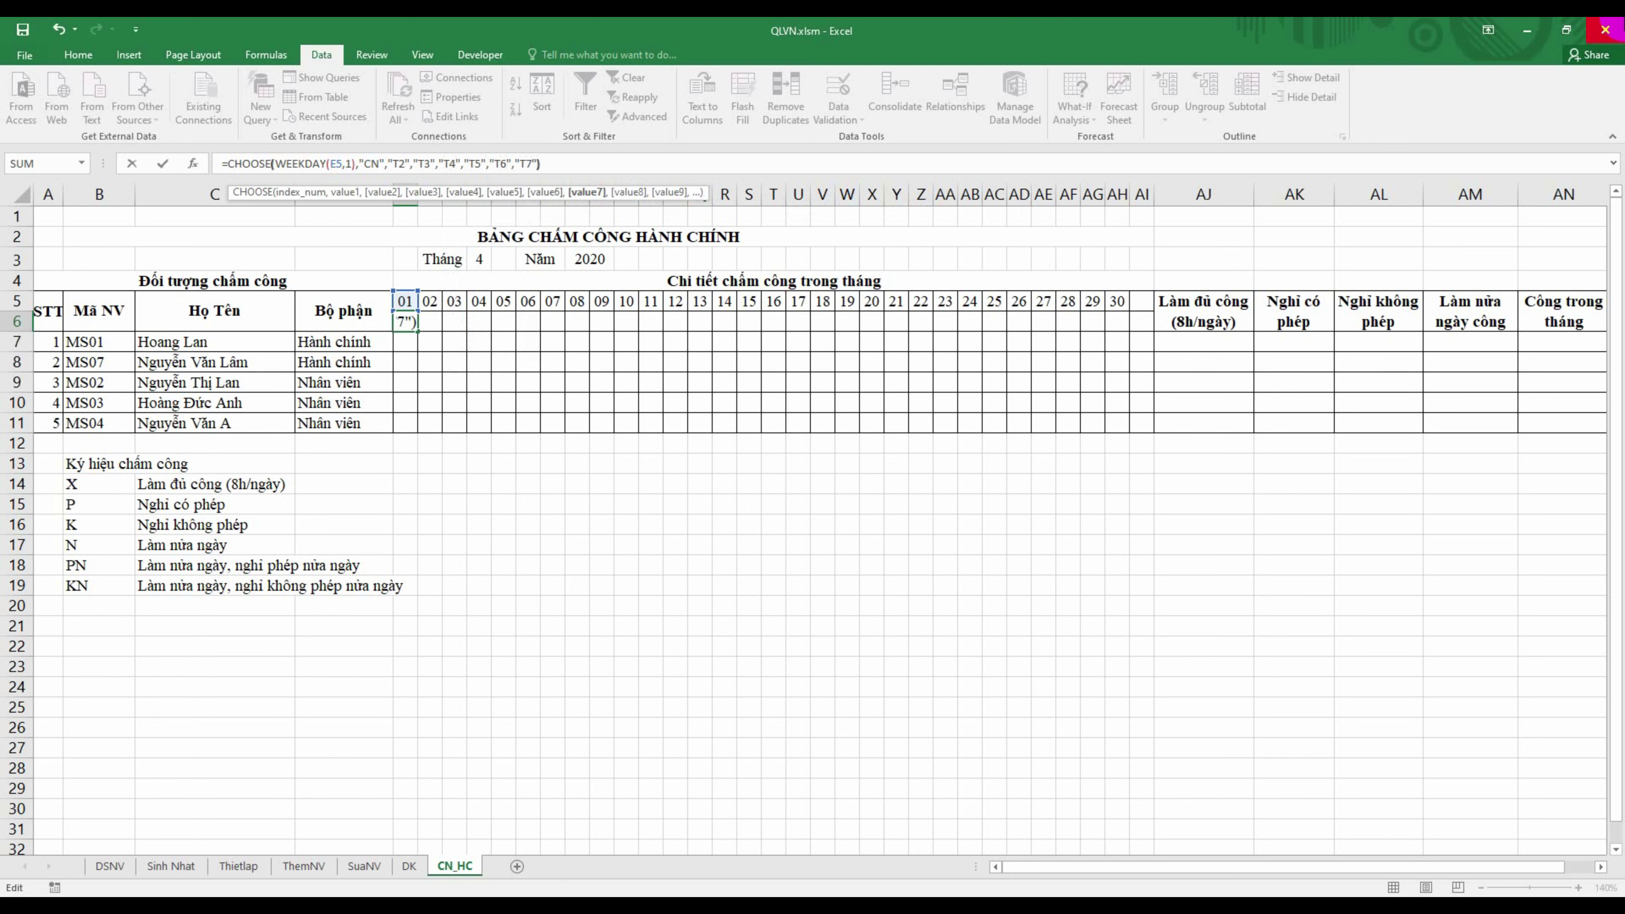
{"action": "key", "text": "Return"}
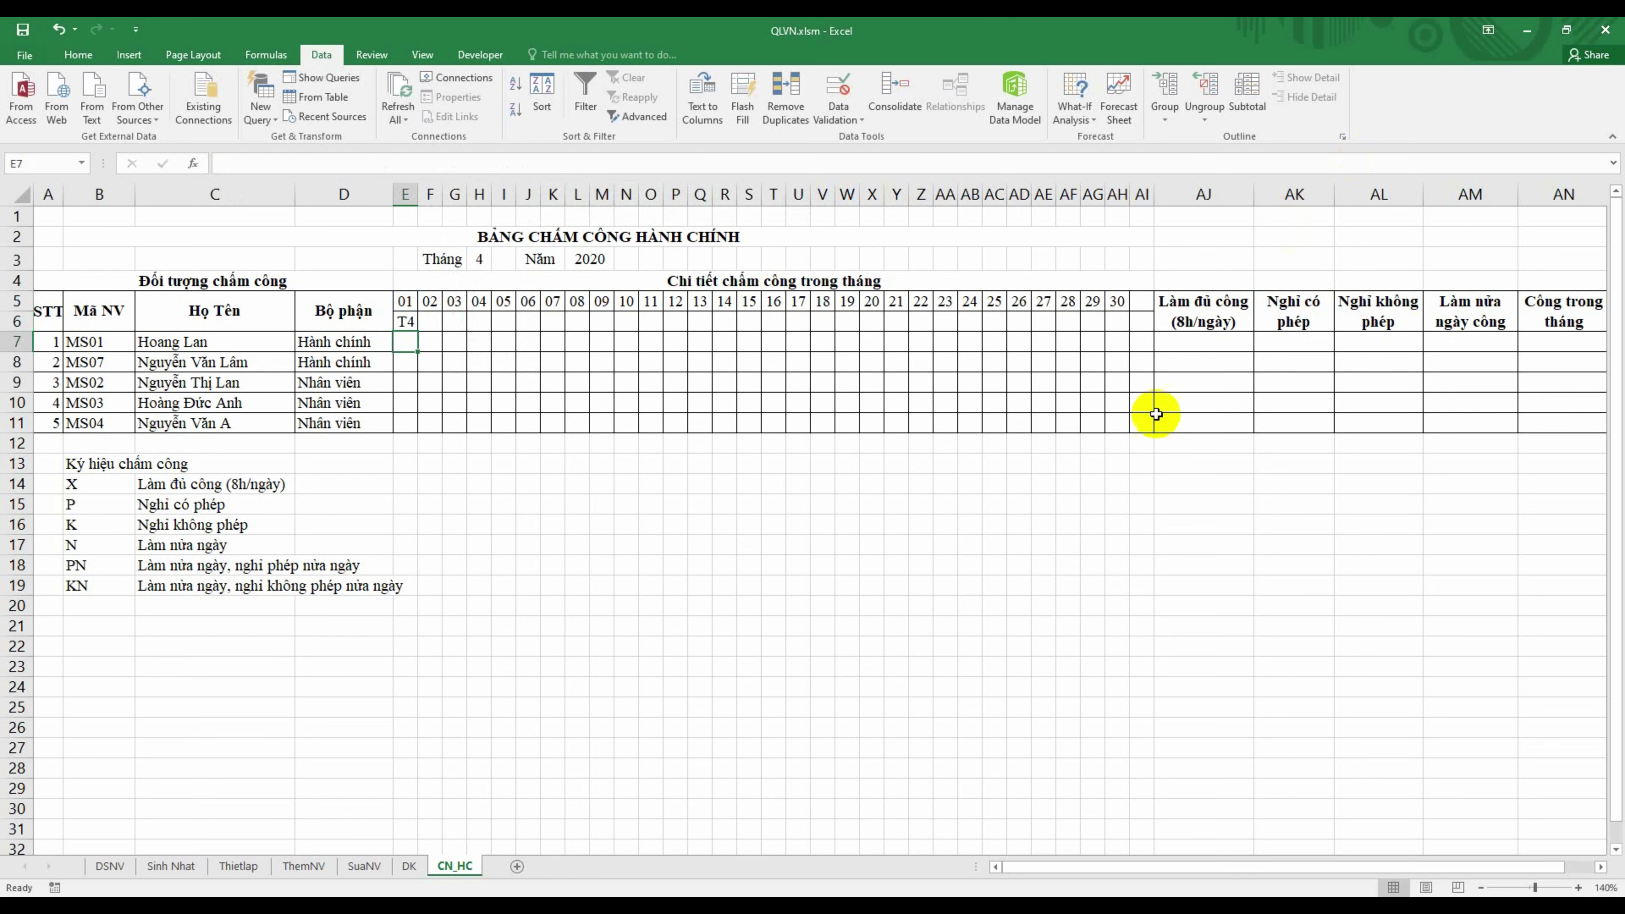
Step: Fill the E6 weekday-label formula across to AI6
{"action": "left_click", "coordinate": [413, 325]}
{"action": "left_click_drag", "start_coordinate": [417, 330], "coordinate": [1148, 338]}
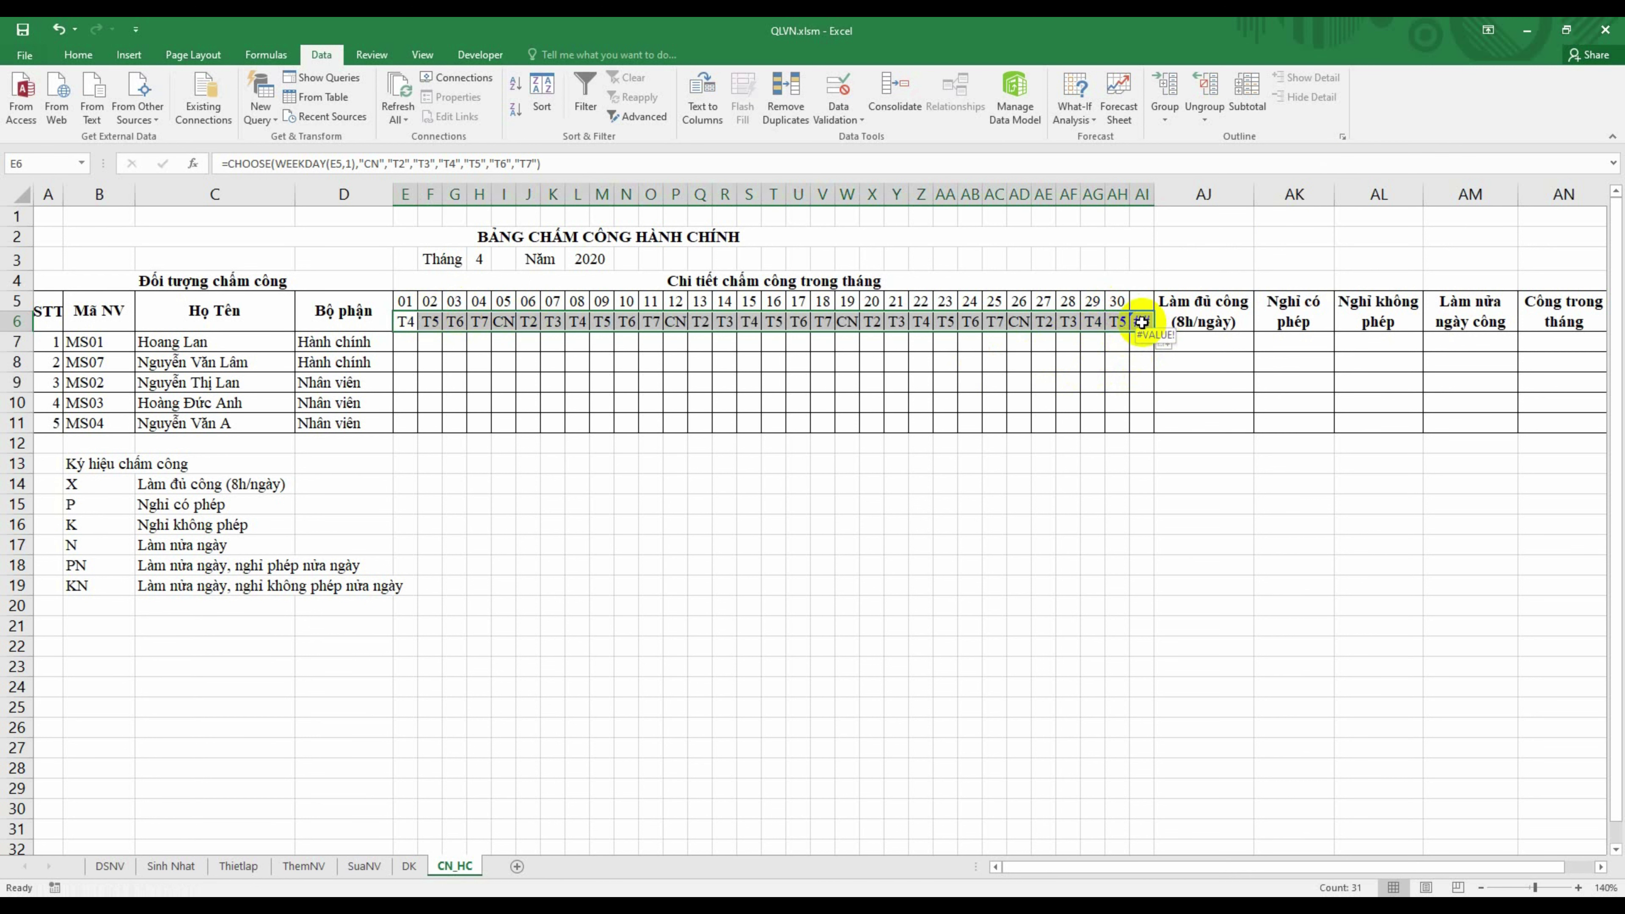
{"action": "left_click", "coordinate": [407, 322]}
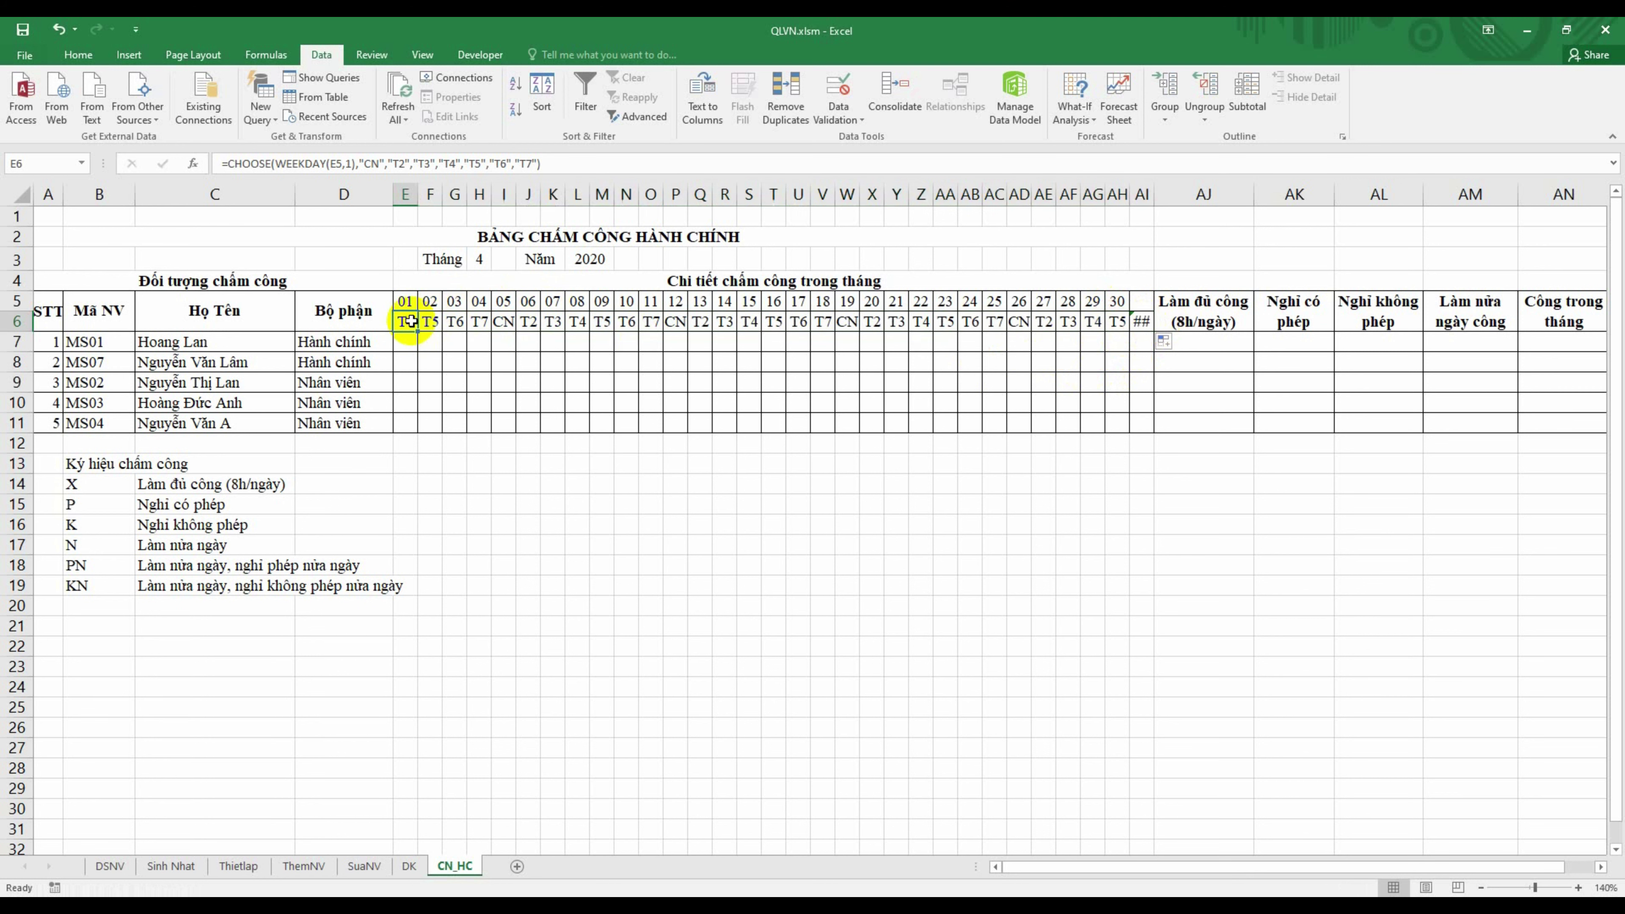
Step: Wrap E6's formula in IF(E5="","",…) and fill it across all day columns to AI6
{"action": "left_click", "coordinate": [227, 163]}
{"action": "type", "text": "if"}
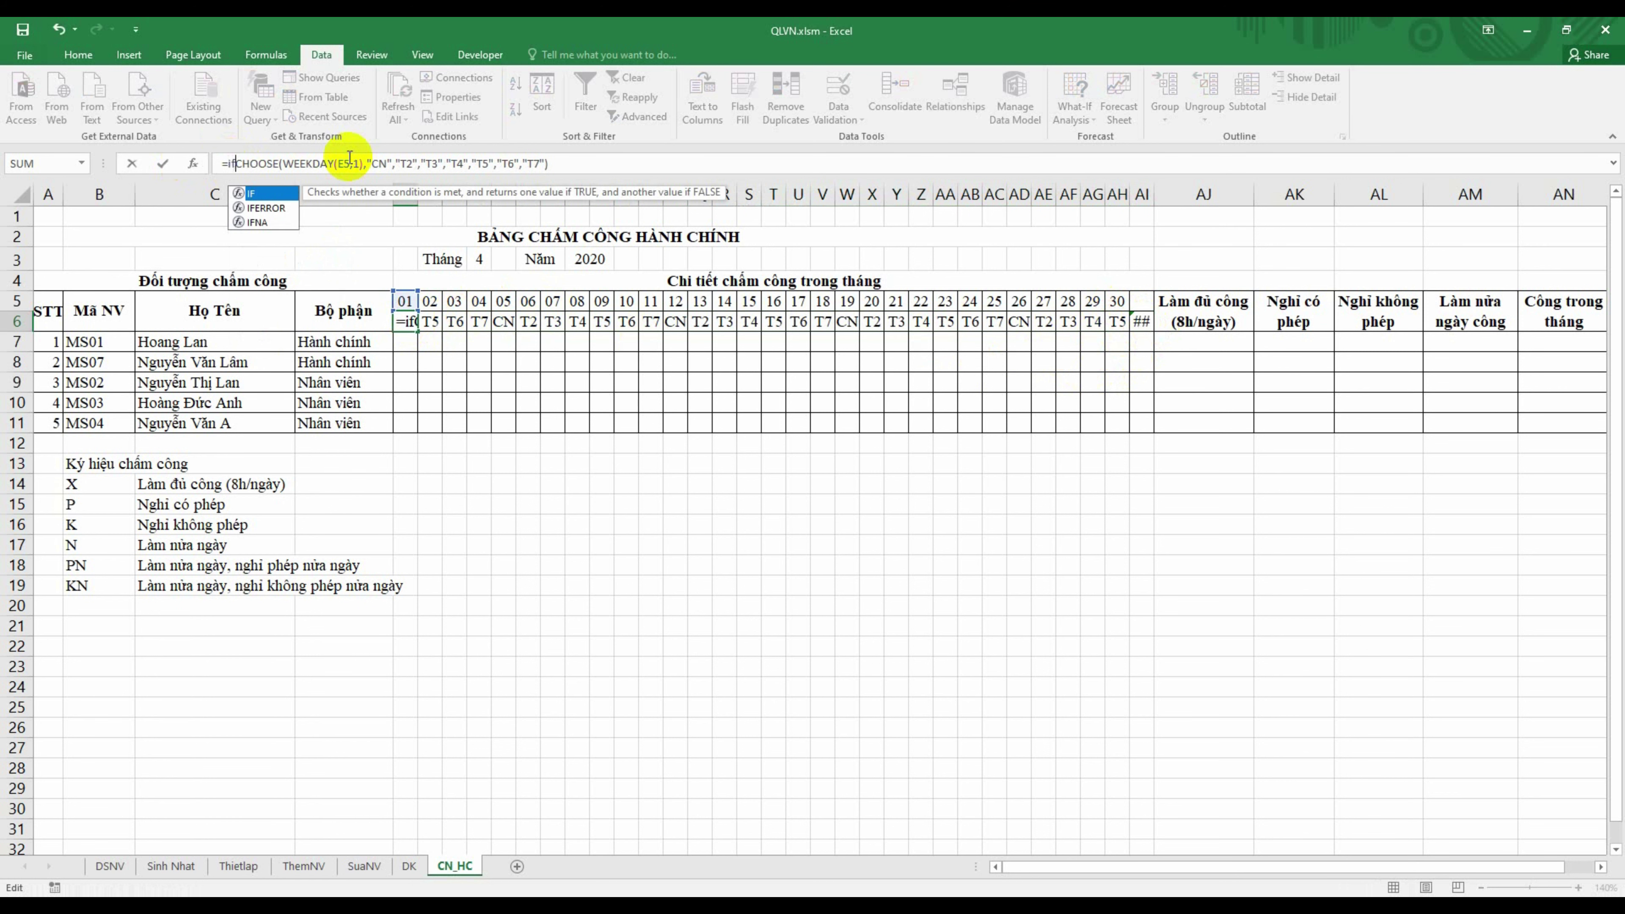
{"action": "type", "text": "("}
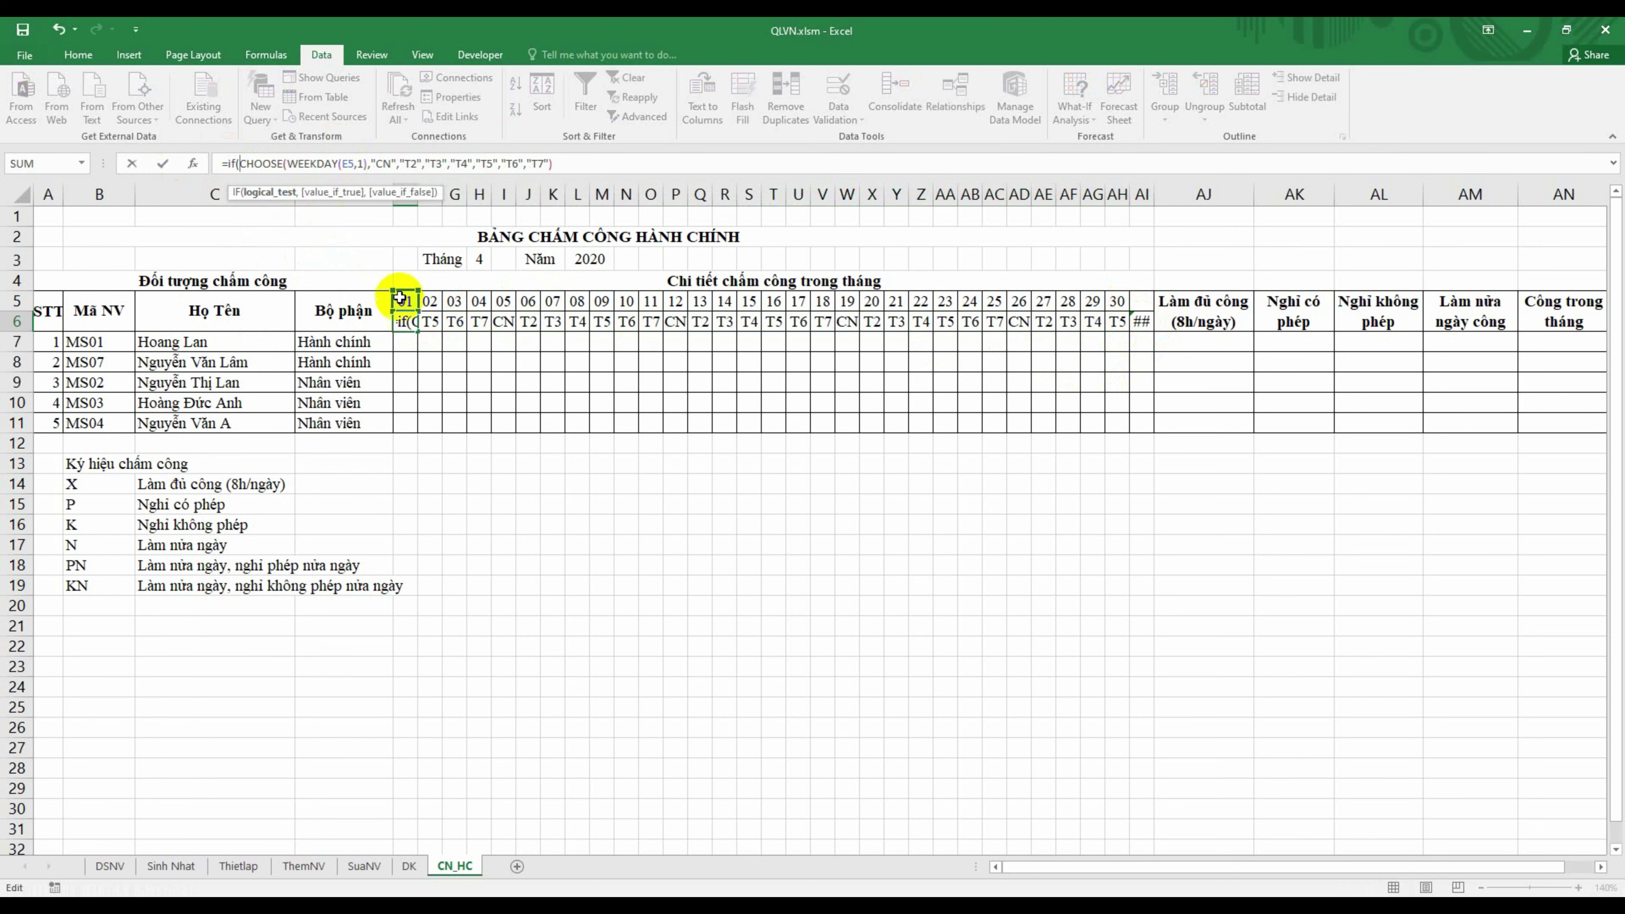
{"action": "left_click", "coordinate": [405, 301]}
{"action": "type", "text": "="}
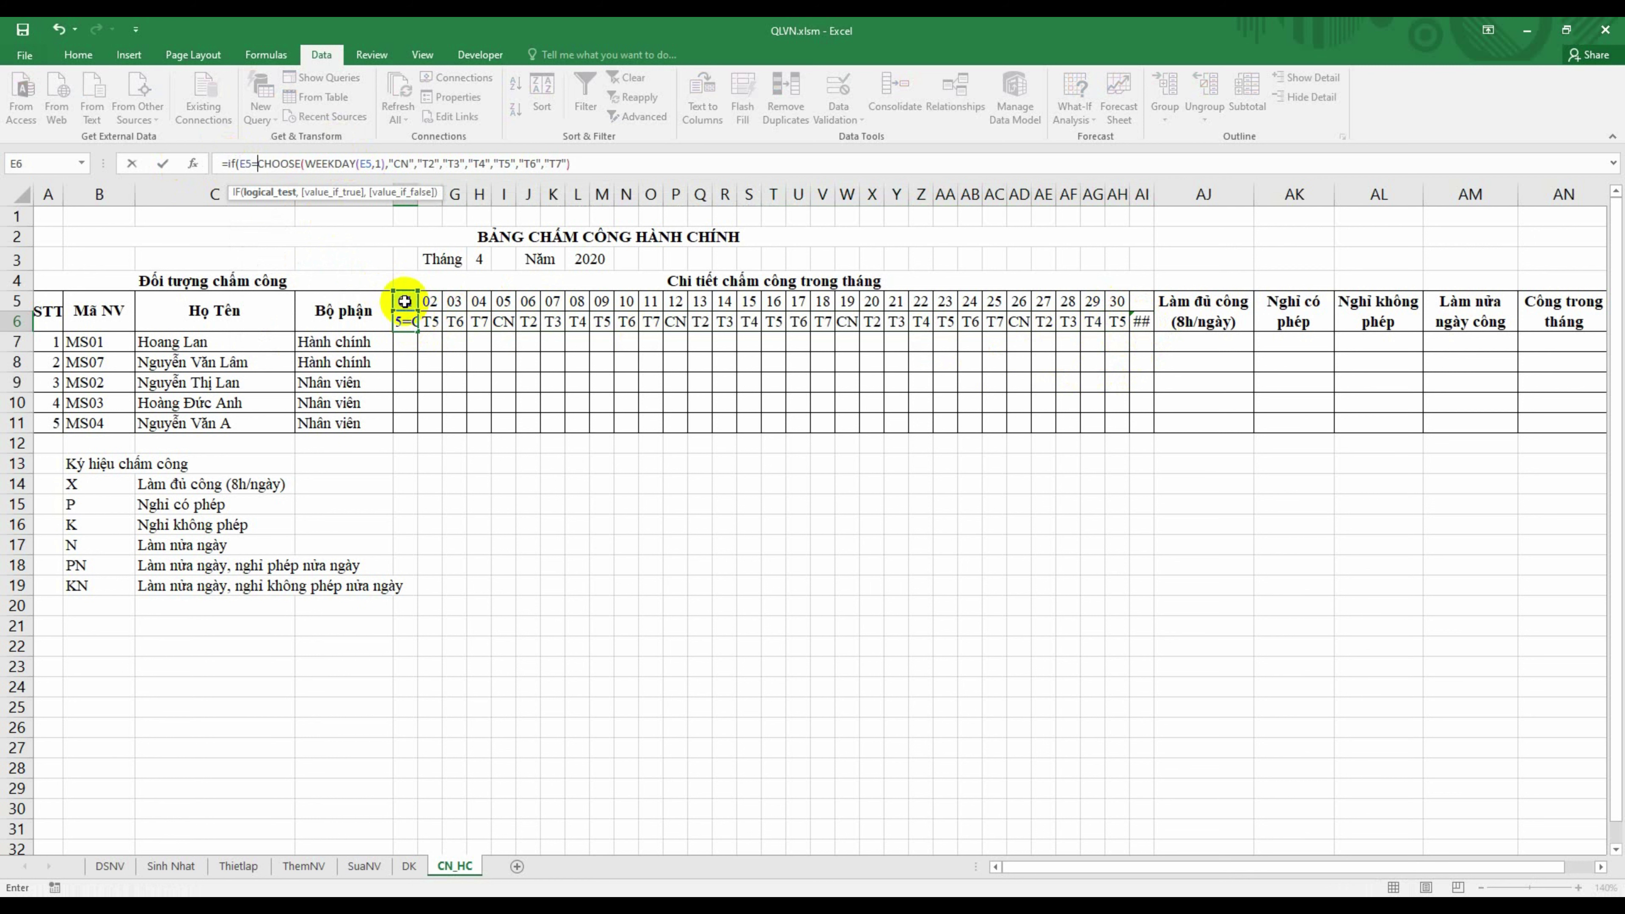
{"action": "type", "text": "\"\","}
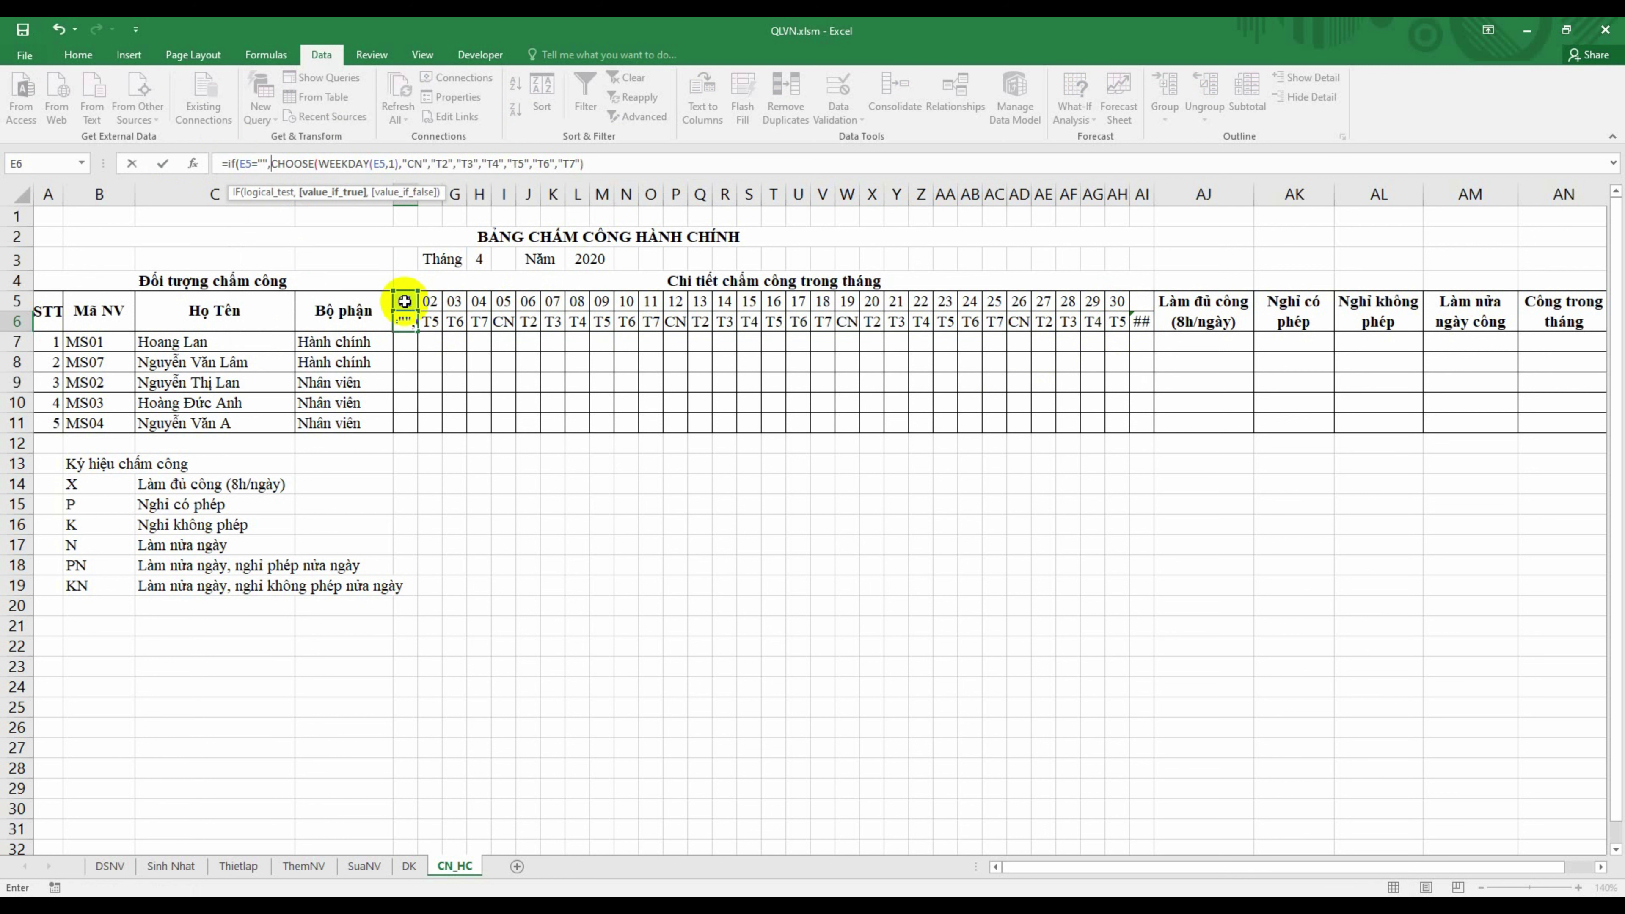
{"action": "type", "text": "\"\","}
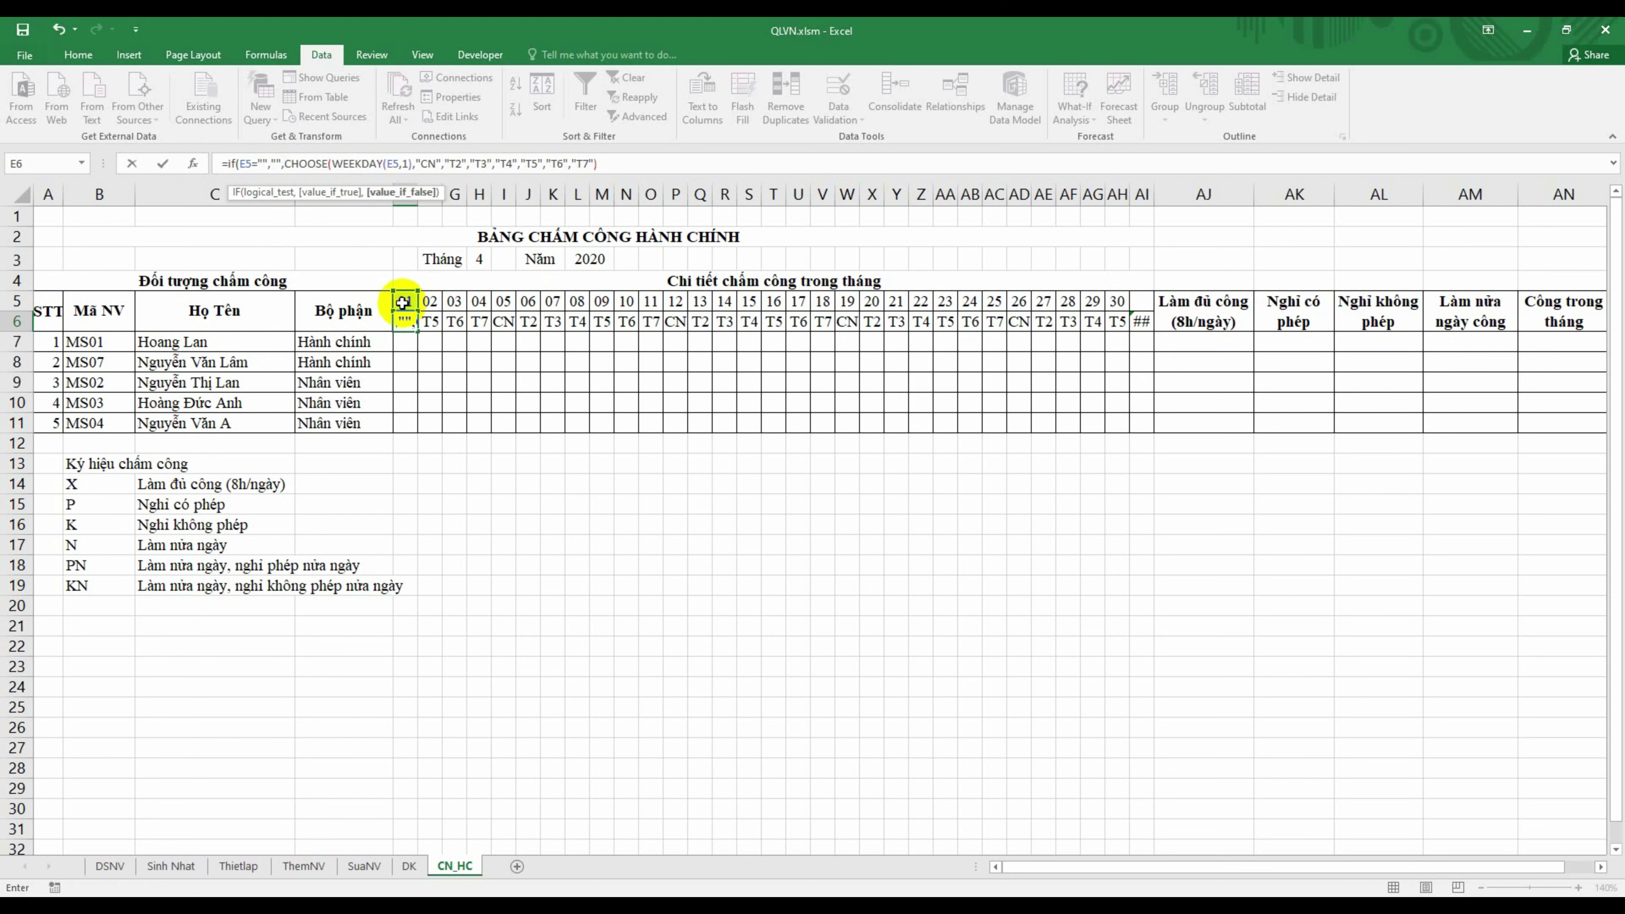
{"action": "left_click", "coordinate": [644, 161]}
{"action": "type", "text": ")"}
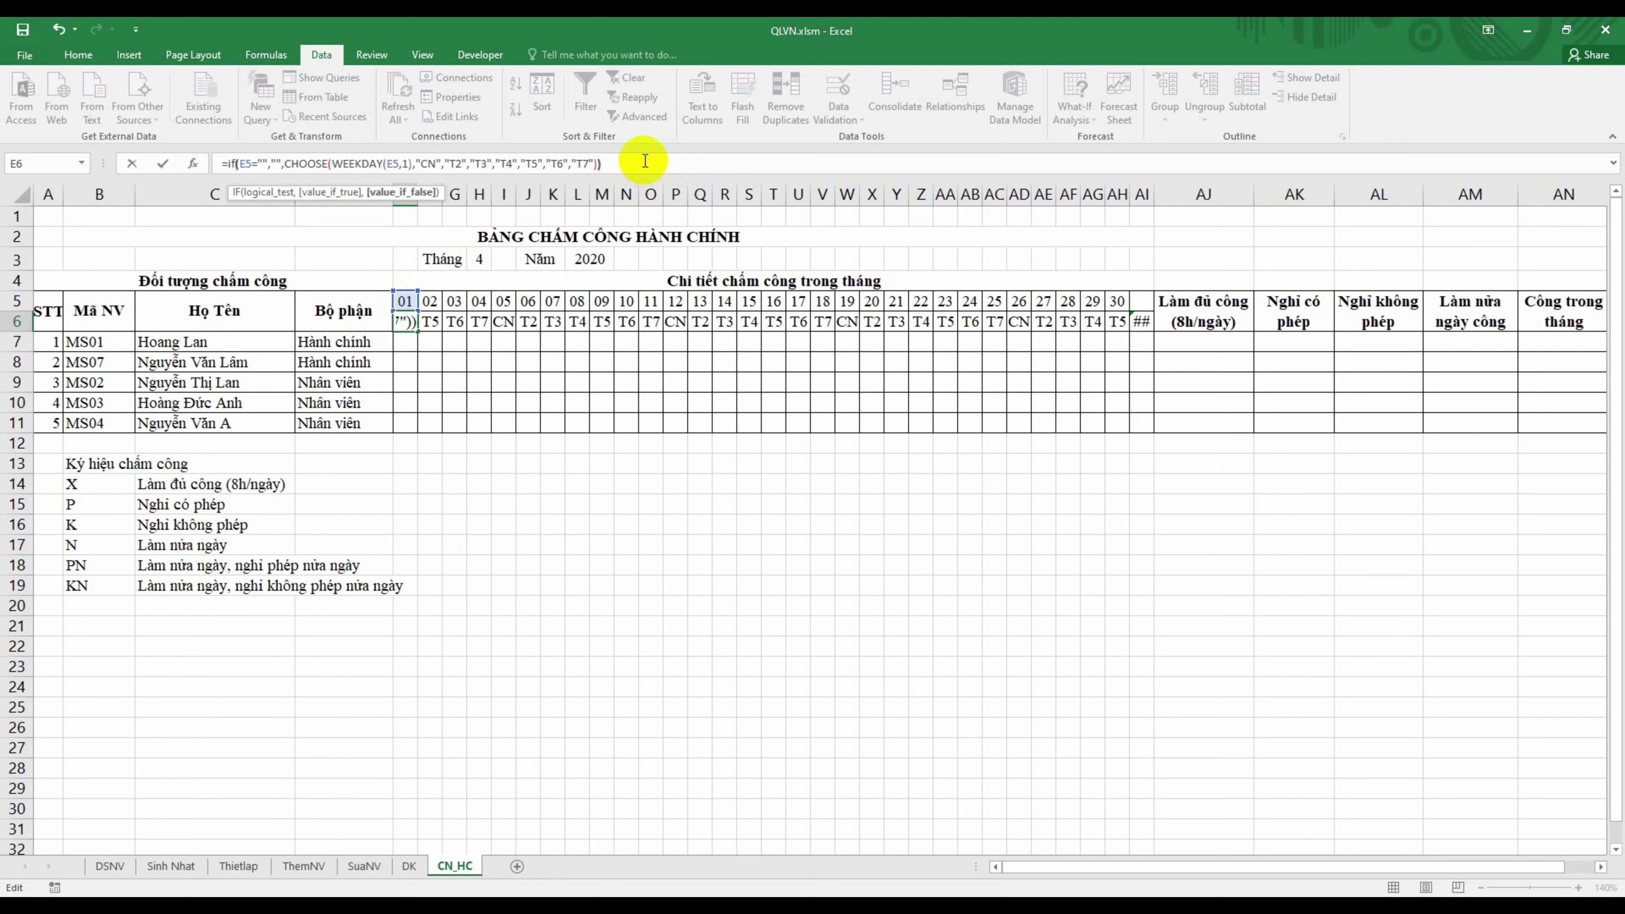
{"action": "key", "text": "Return"}
{"action": "left_click", "coordinate": [407, 323]}
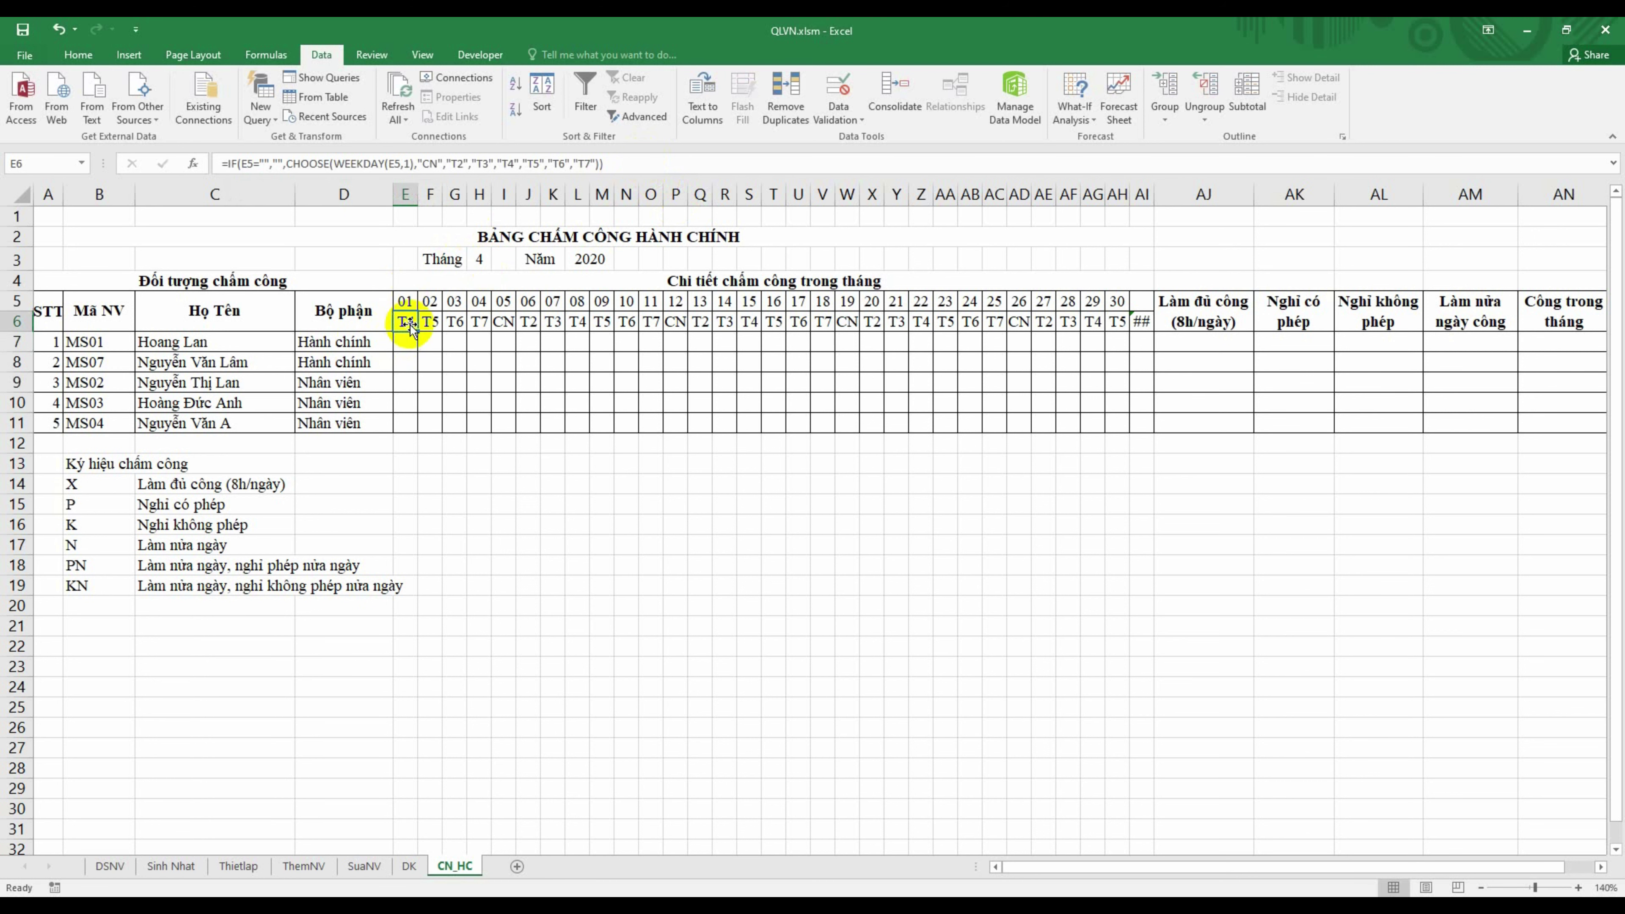
{"action": "mouse_move", "coordinate": [416, 332]}
{"action": "left_mouse_down"}
{"action": "mouse_move", "coordinate": [1214, 393]}
{"action": "mouse_move", "coordinate": [1152, 354]}
{"action": "left_mouse_up"}
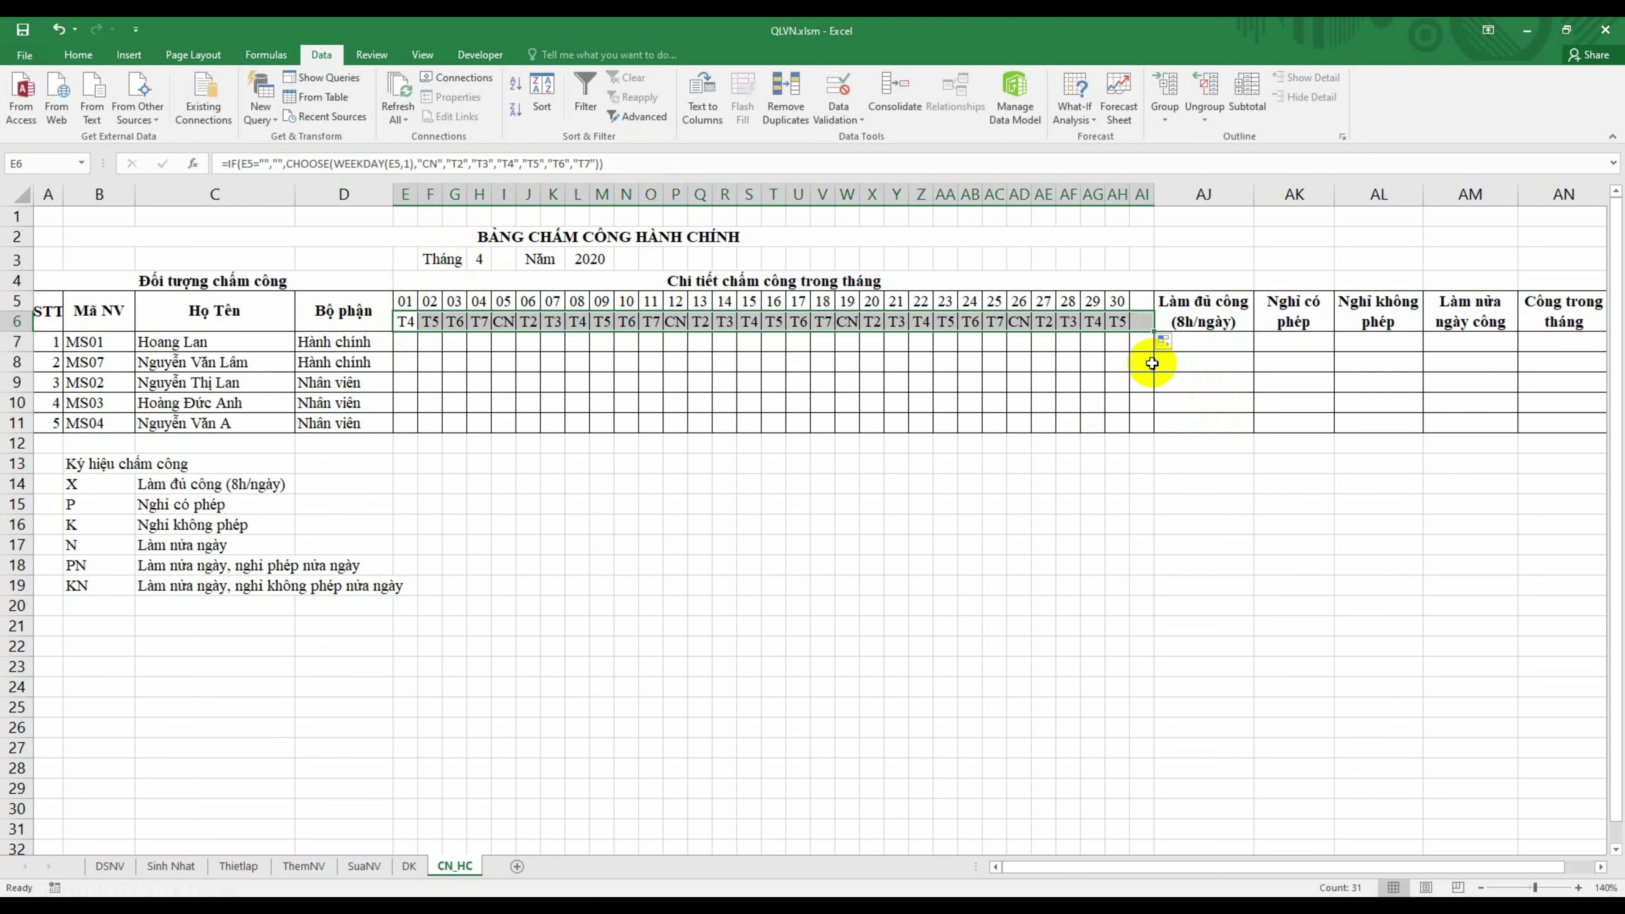
Step: Set the month back to 2 and deselect the grid
{"action": "left_click", "coordinate": [474, 263]}
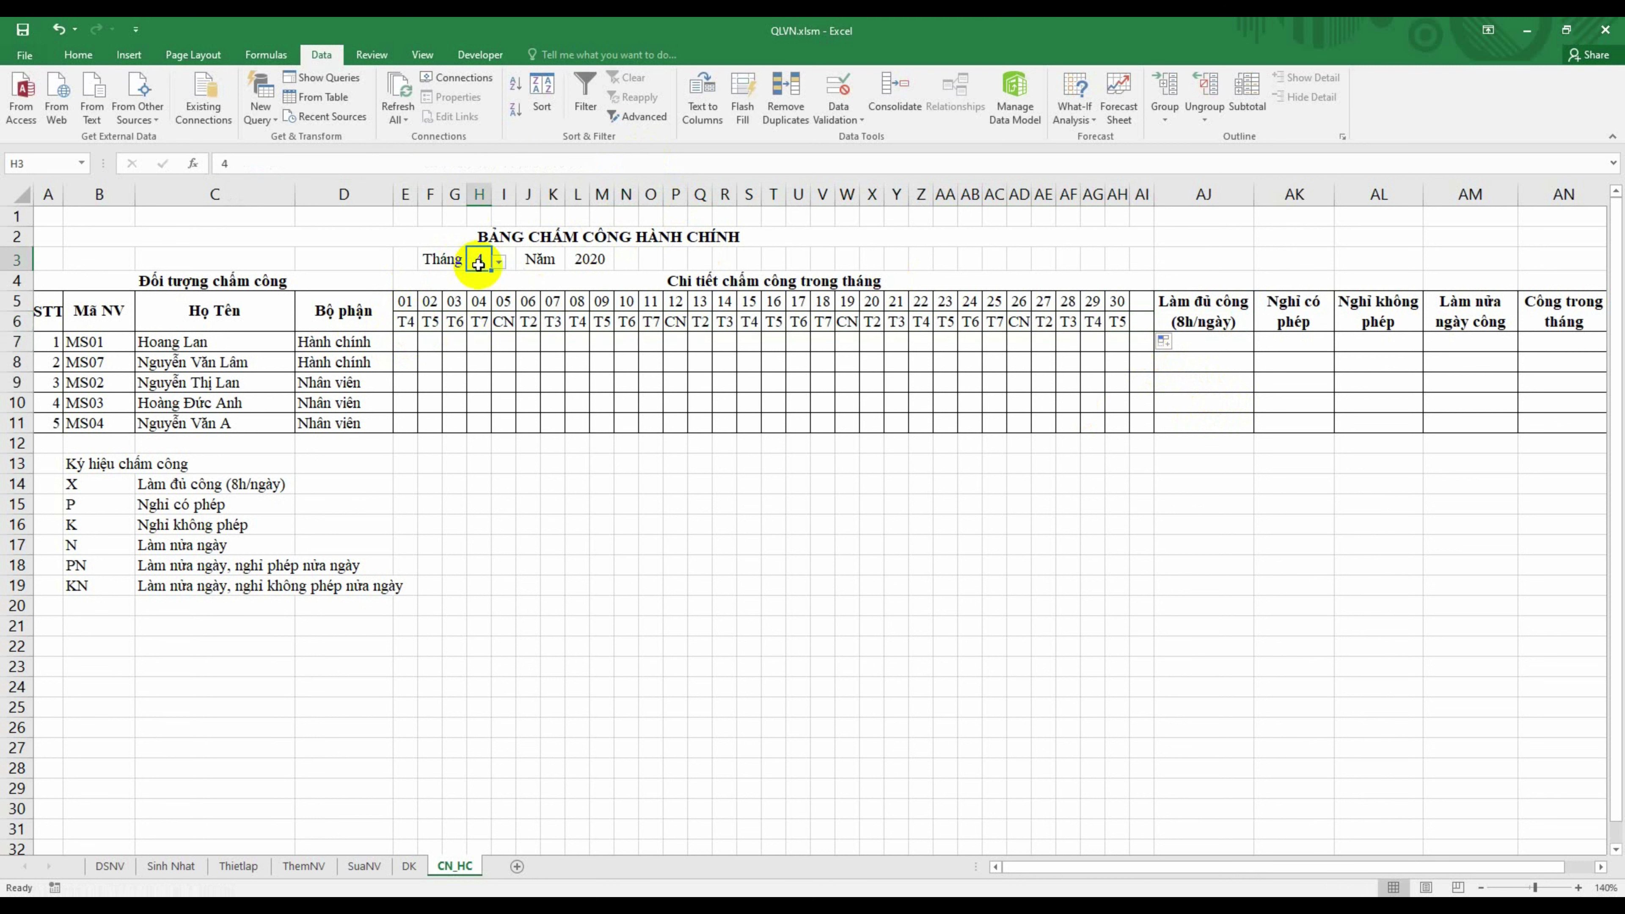
{"action": "type", "text": "2"}
{"action": "key", "text": "Return"}
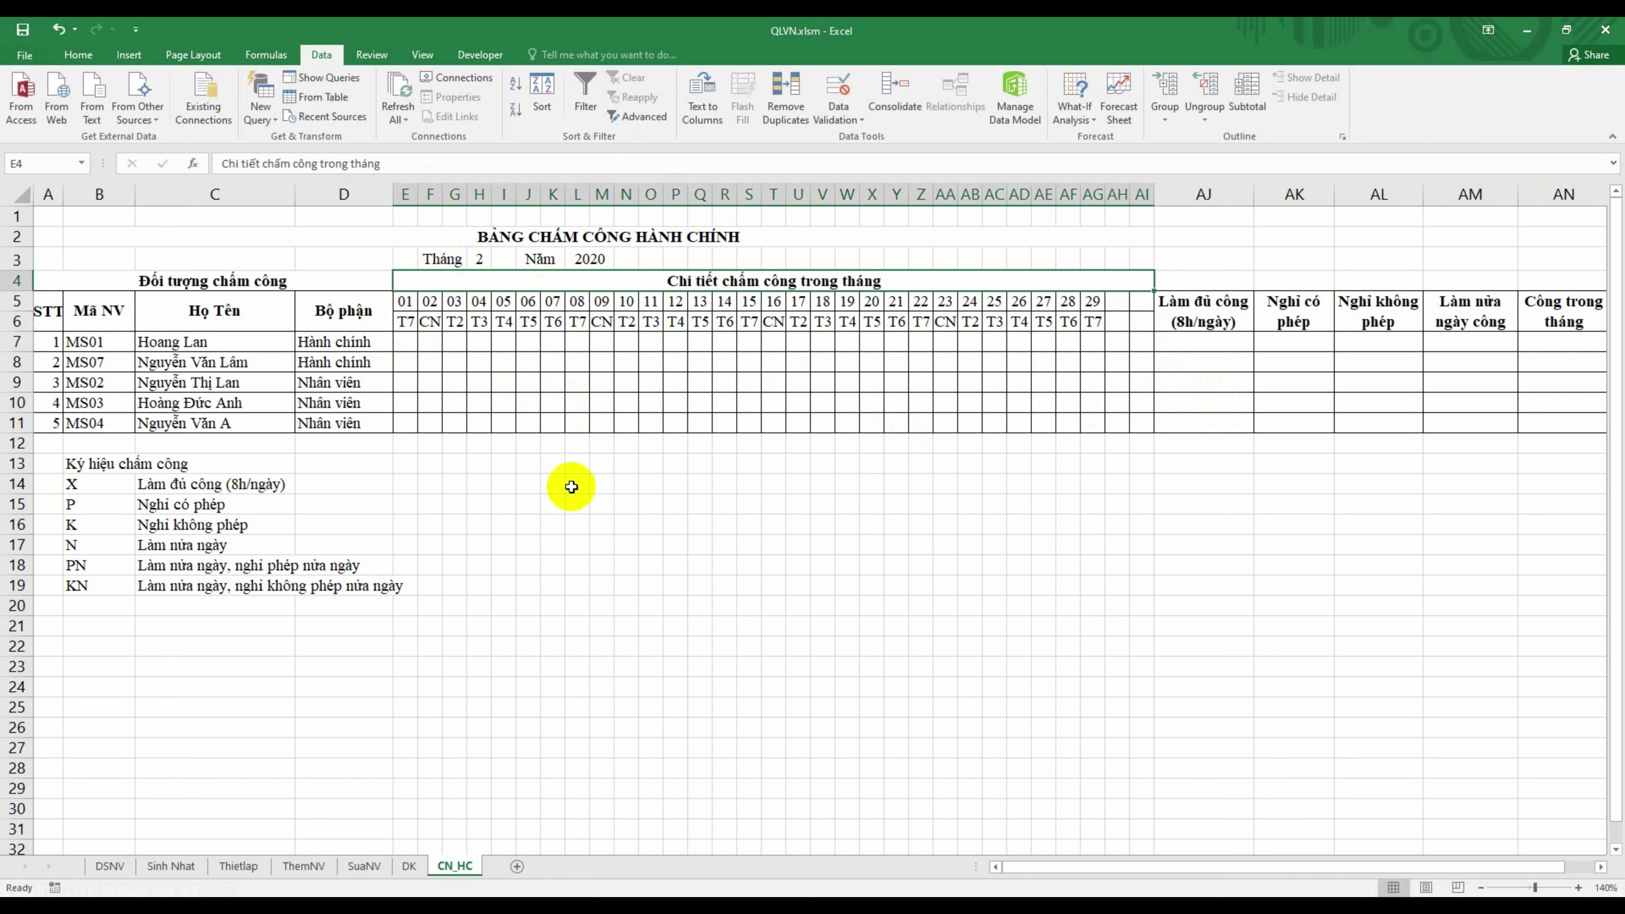
{"action": "left_click", "coordinate": [576, 503]}
Step: Select the day grid E5:AI11 and create a formula-based conditional rule =E$6="CN"
{"action": "left_click_drag", "start_coordinate": [406, 311], "coordinate": [1132, 425]}
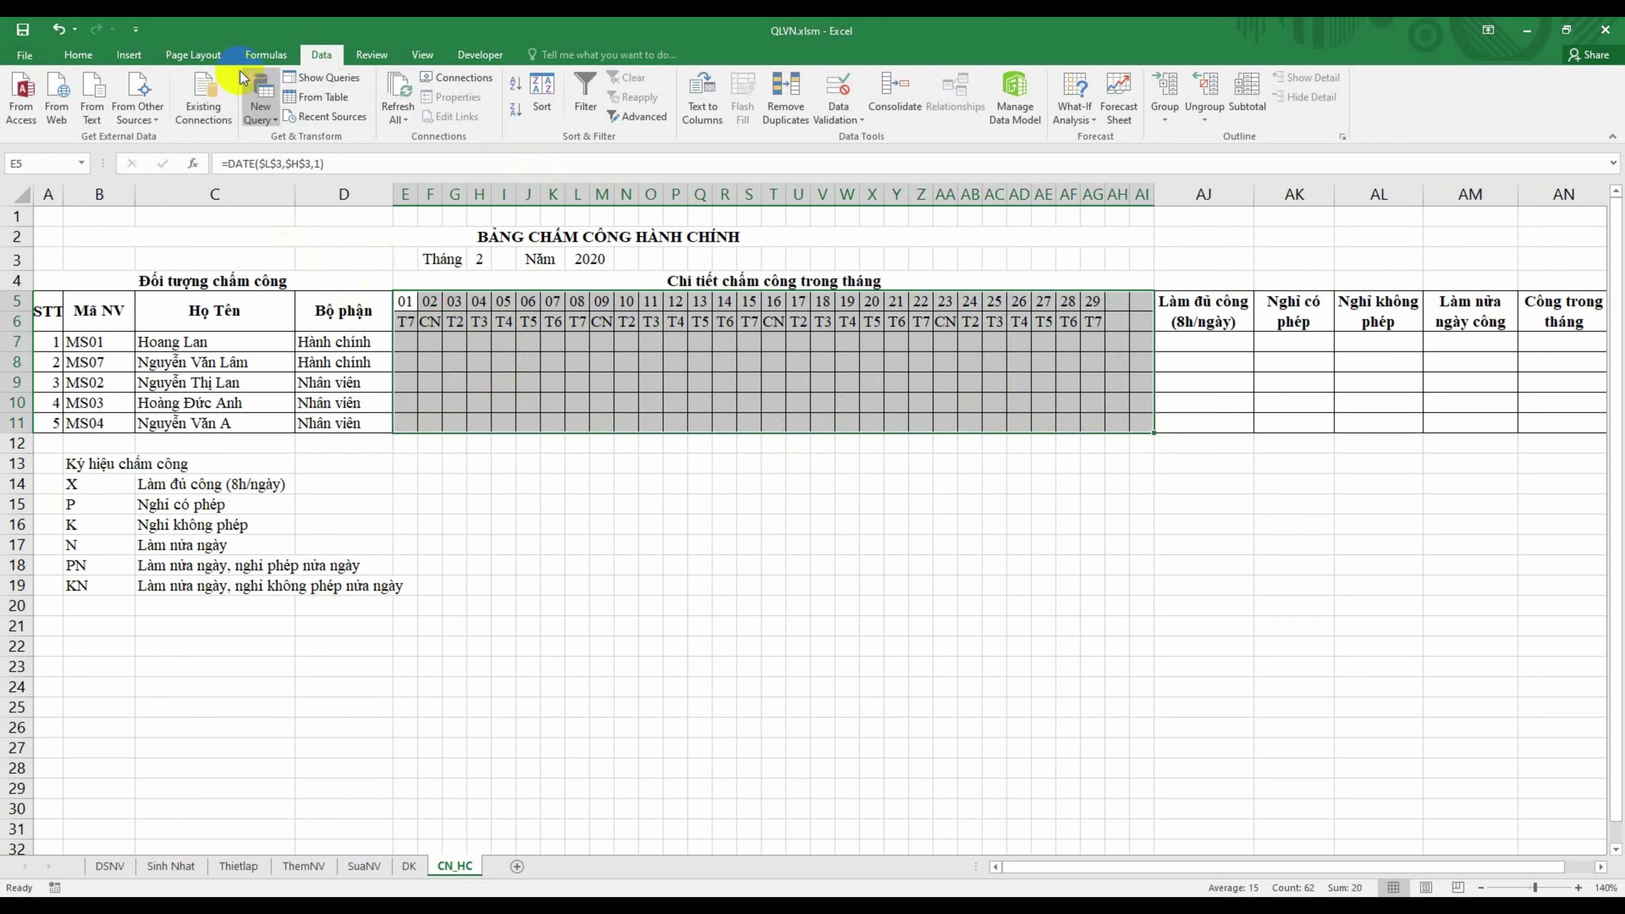
{"action": "left_click", "coordinate": [90, 57]}
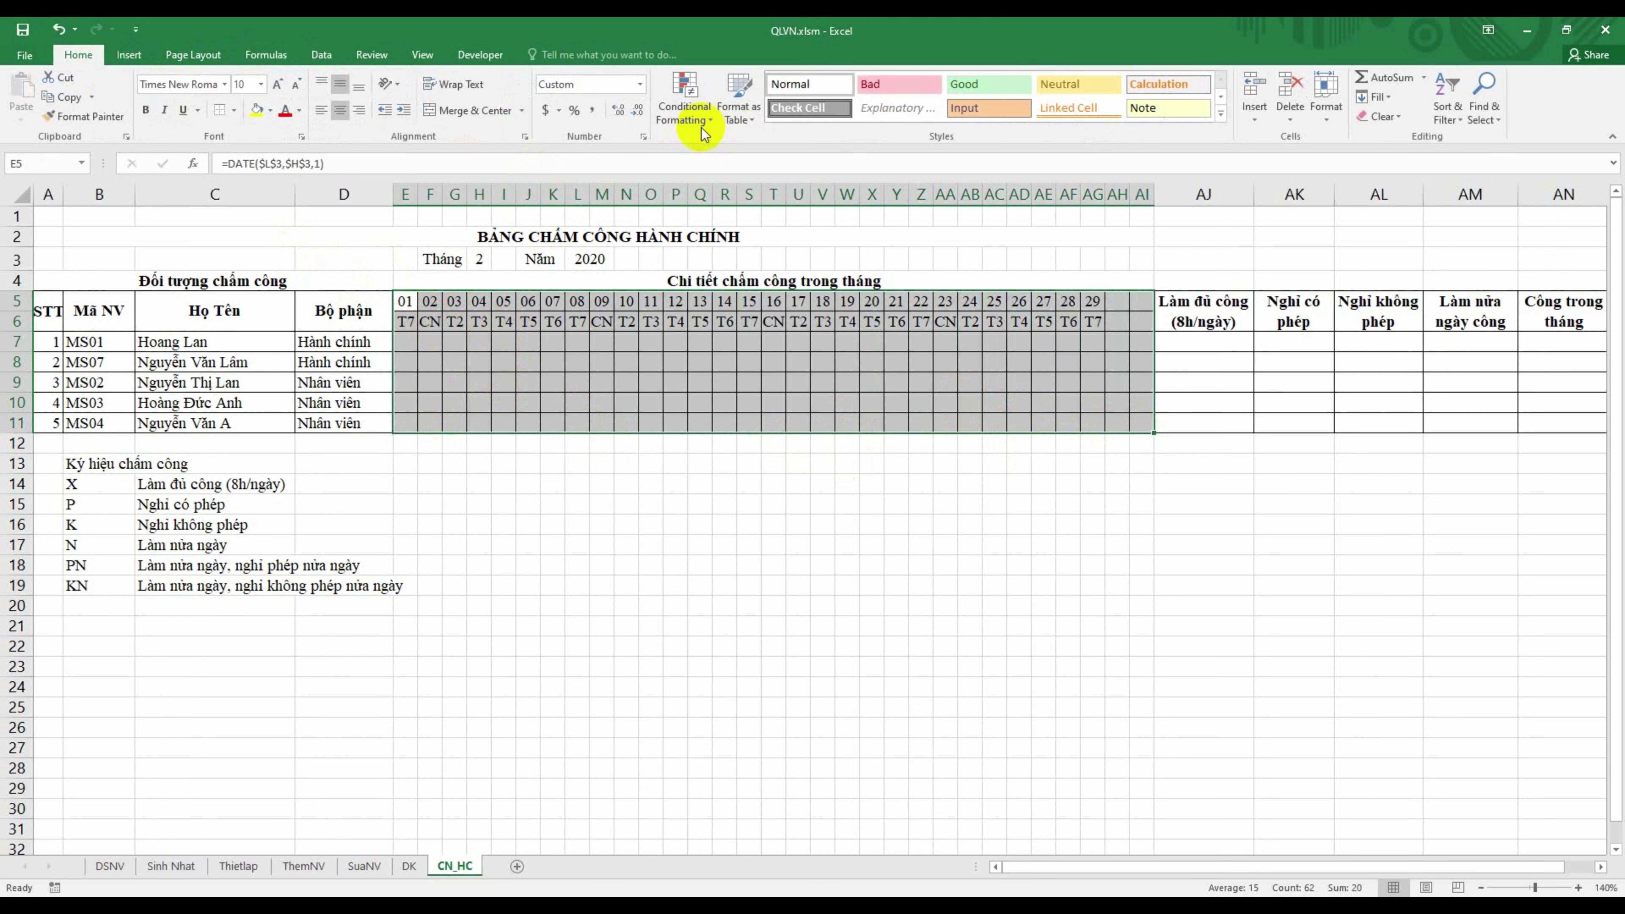
{"action": "left_click", "coordinate": [707, 112]}
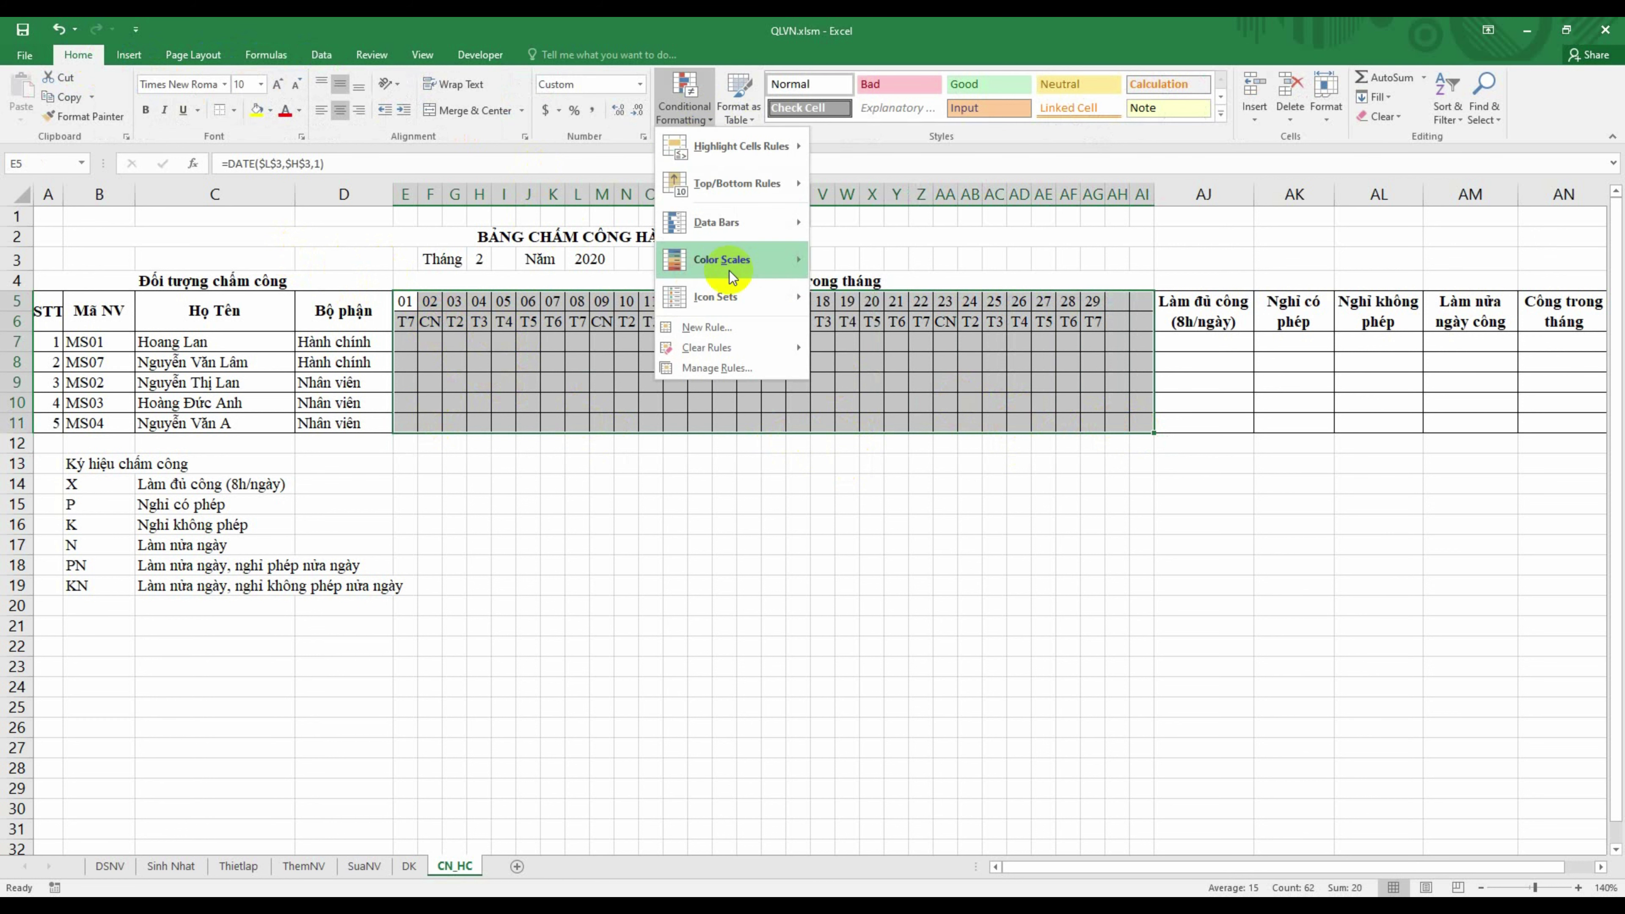
{"action": "left_click", "coordinate": [727, 369]}
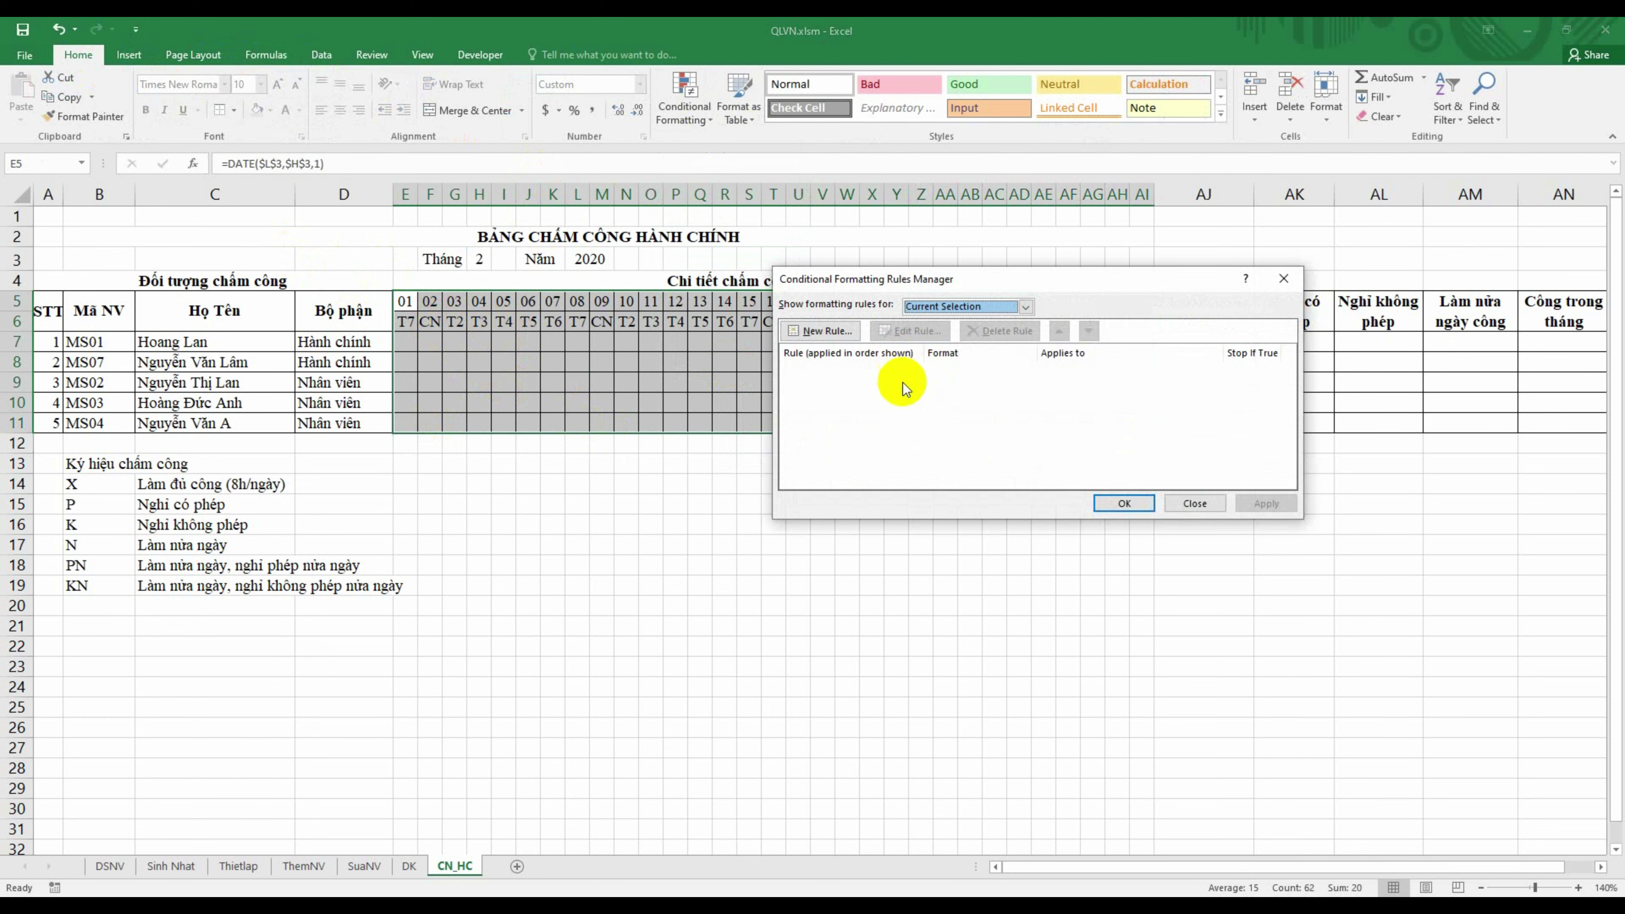
{"action": "left_click", "coordinate": [820, 330]}
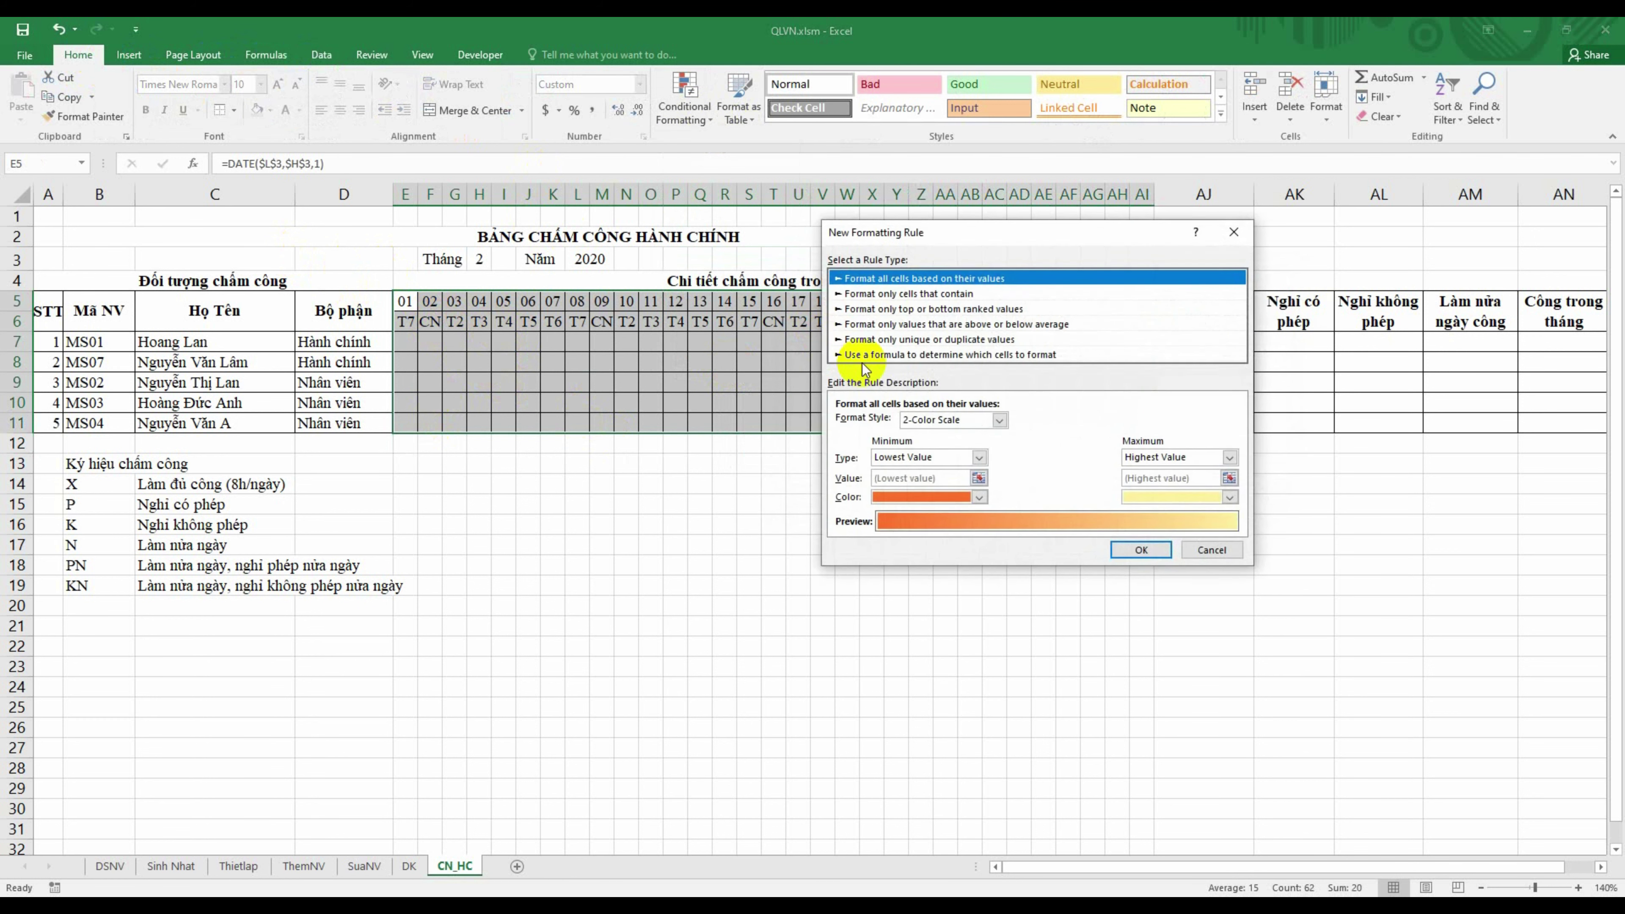
{"action": "left_click", "coordinate": [935, 355]}
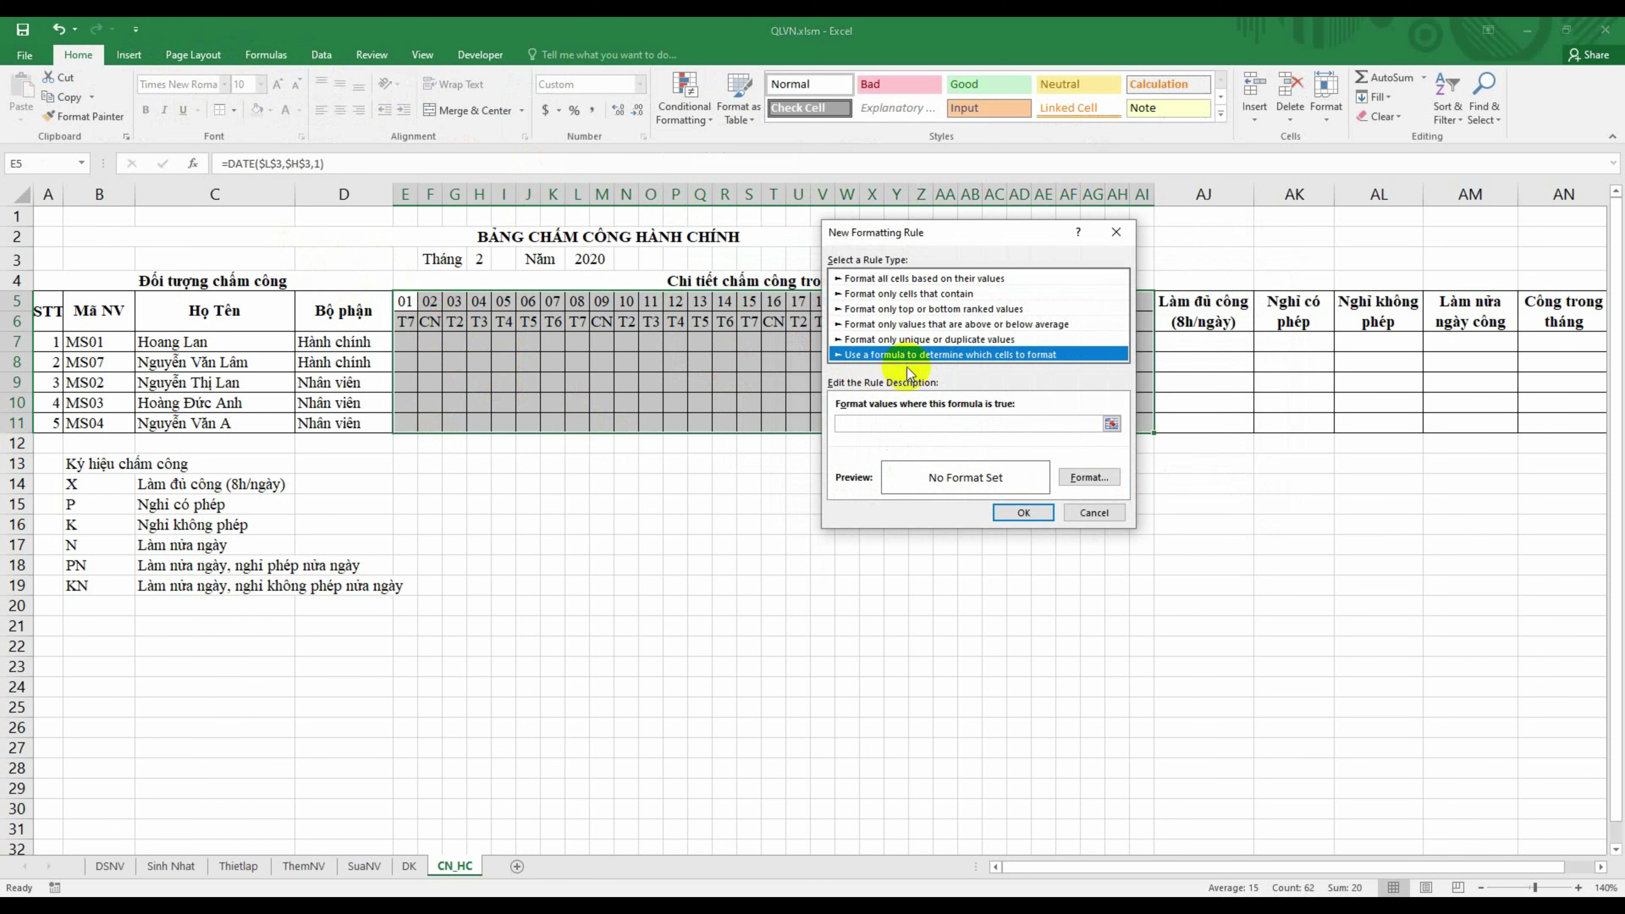
{"action": "left_click", "coordinate": [1001, 422]}
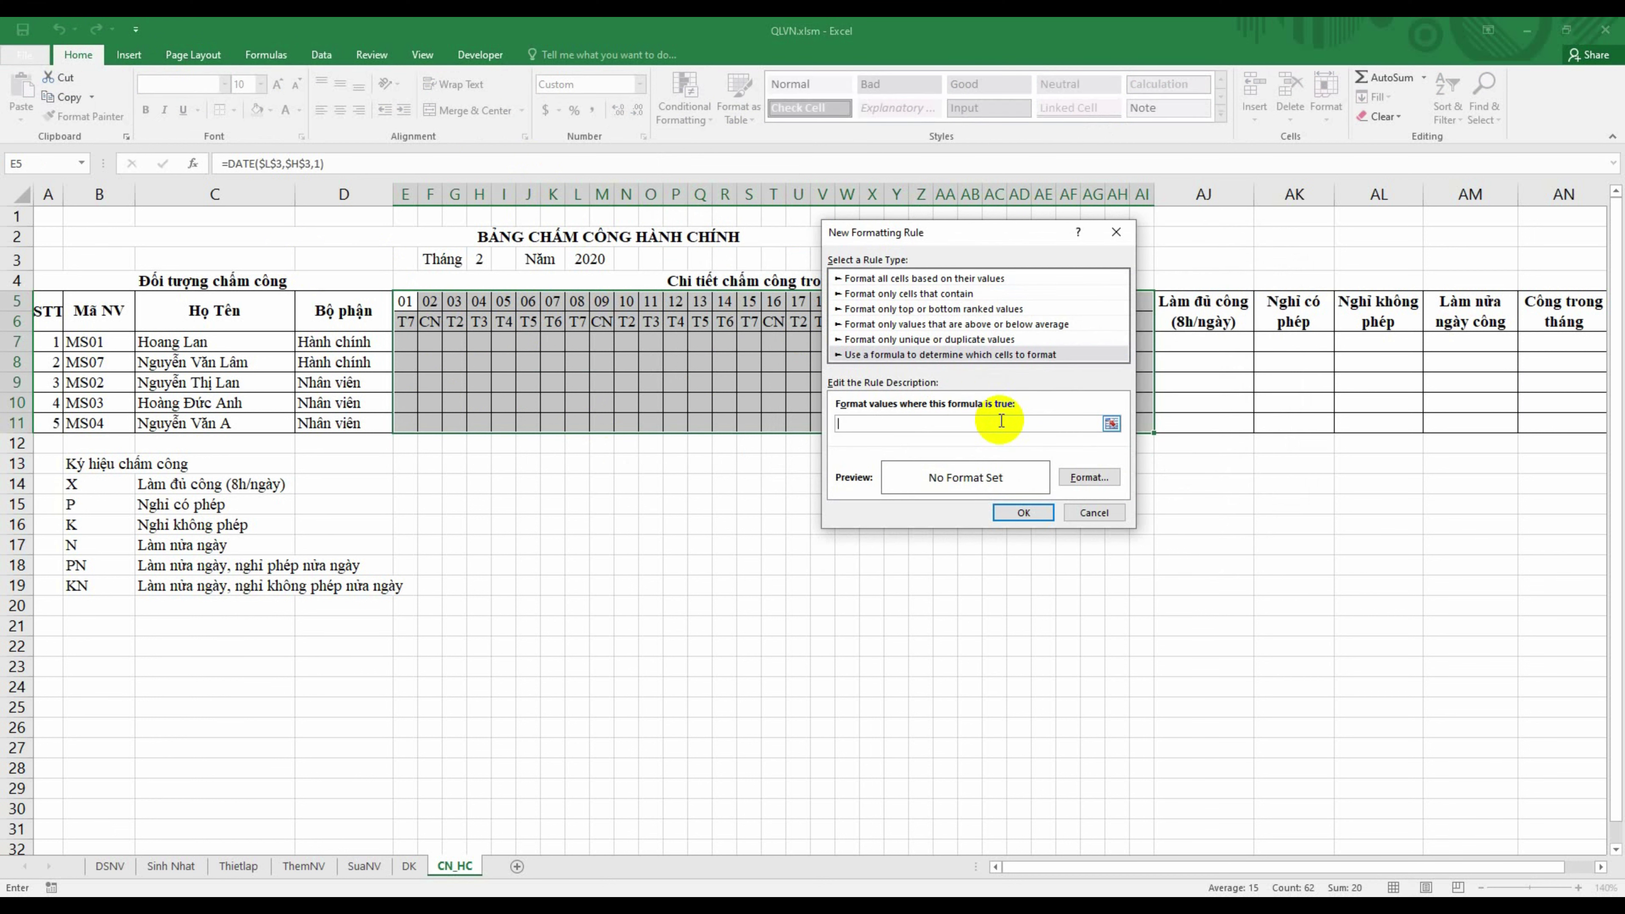
{"action": "type", "text": "="}
{"action": "left_click", "coordinate": [406, 321]}
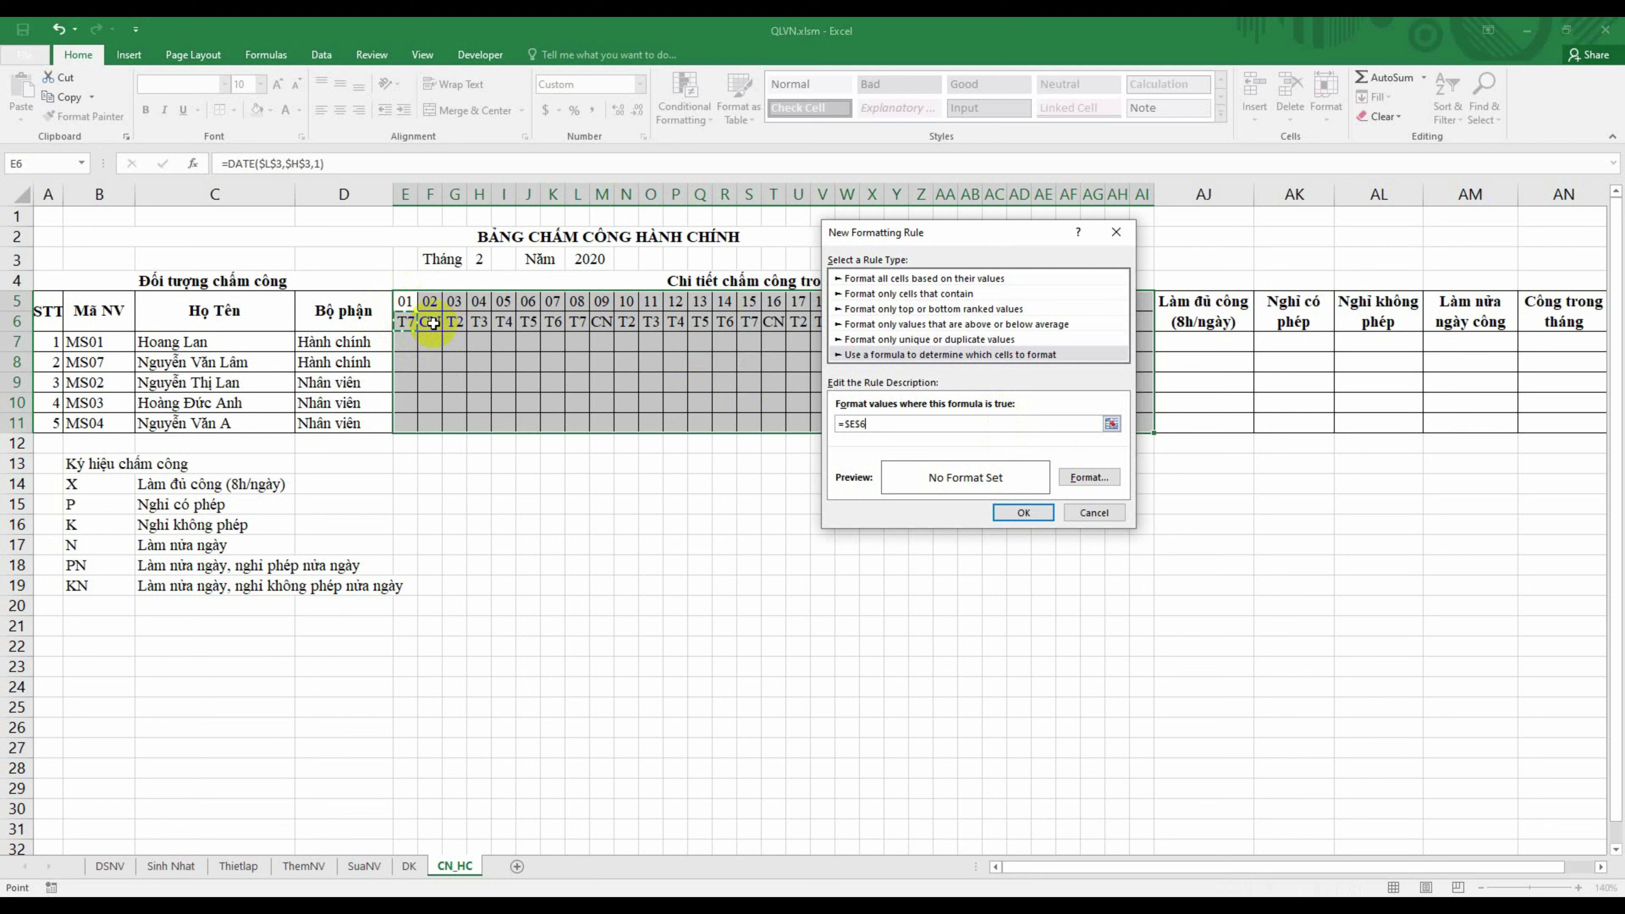
{"action": "key", "text": "F4"}
{"action": "type", "text": "=\"CN\""}
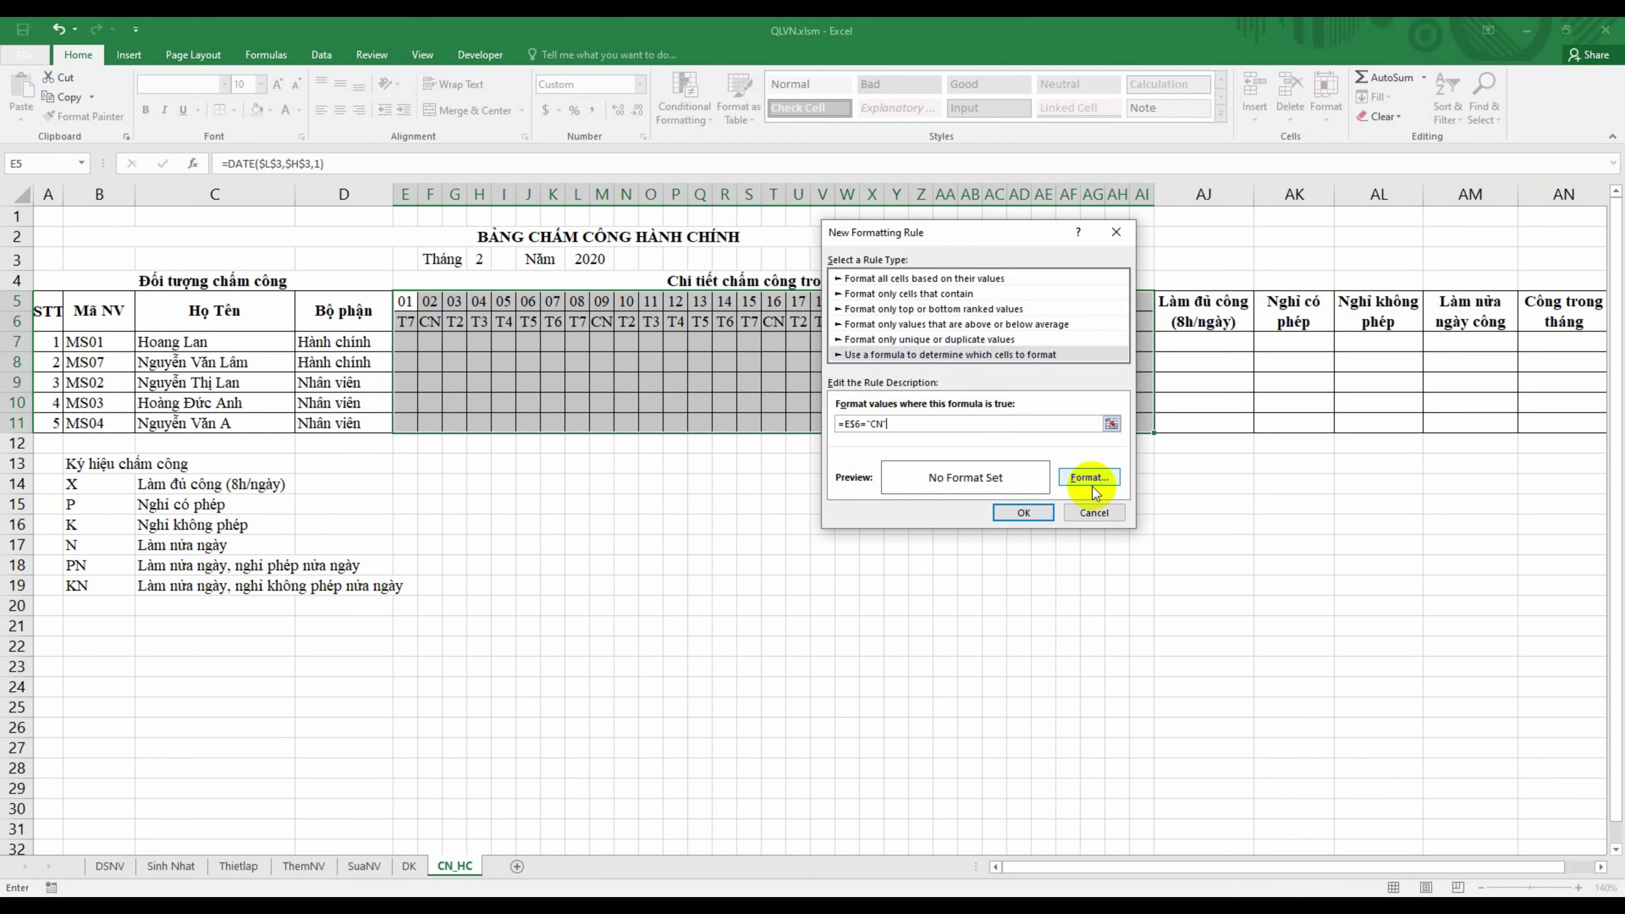
Step: Give the CN rule a gold fill and apply it to the grid
{"action": "left_click", "coordinate": [1089, 477]}
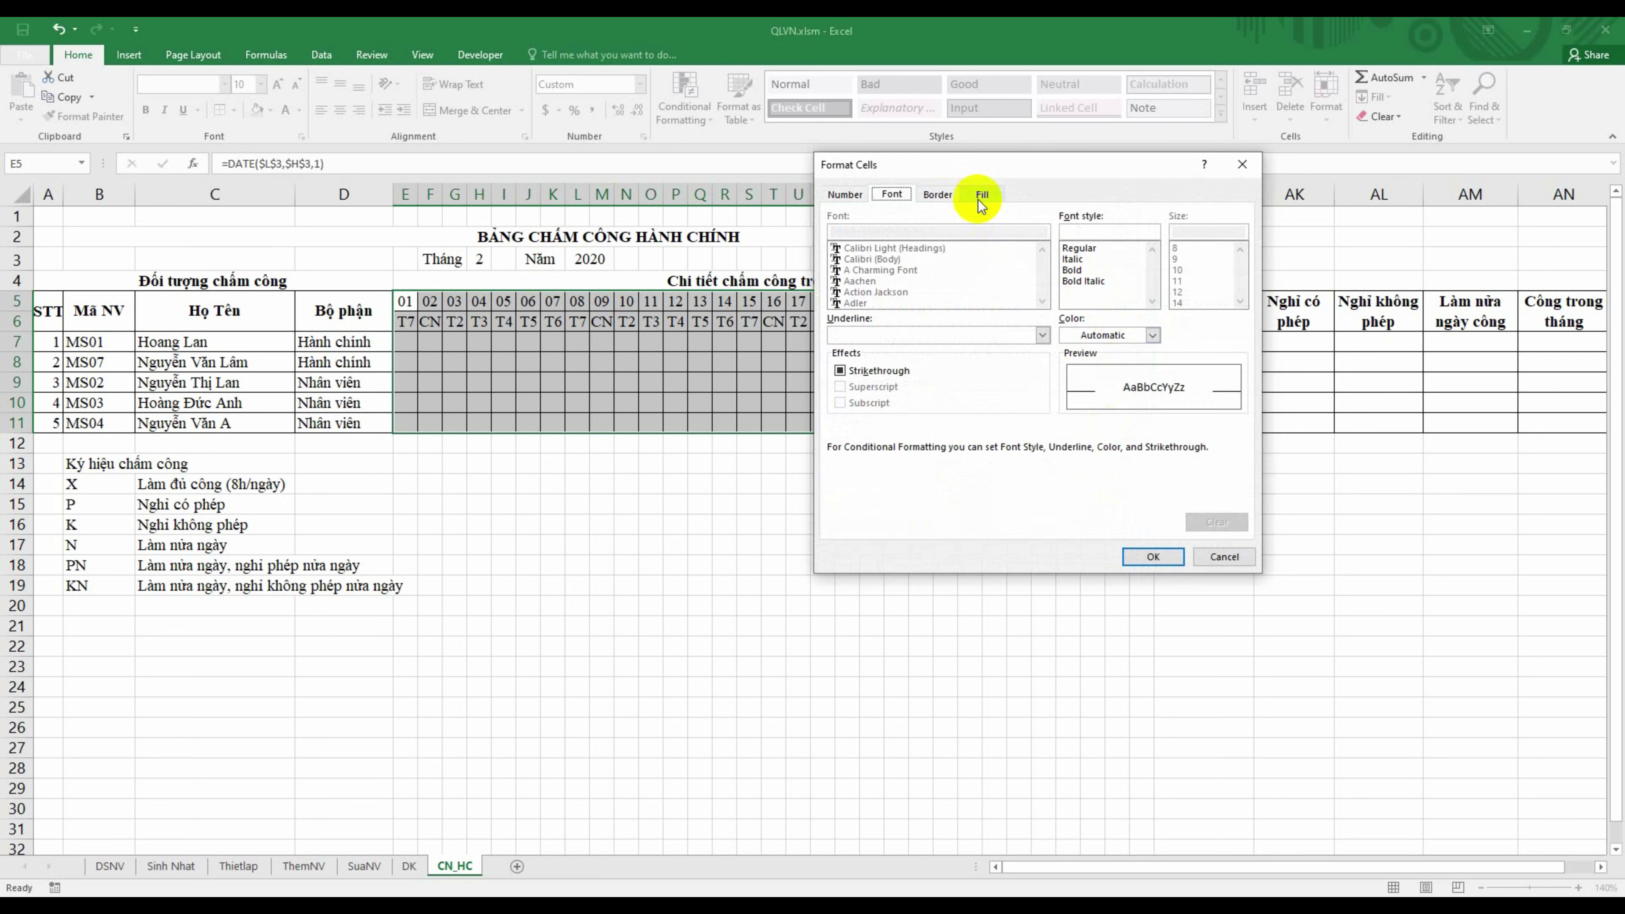
{"action": "left_click", "coordinate": [980, 195]}
{"action": "left_click", "coordinate": [949, 308]}
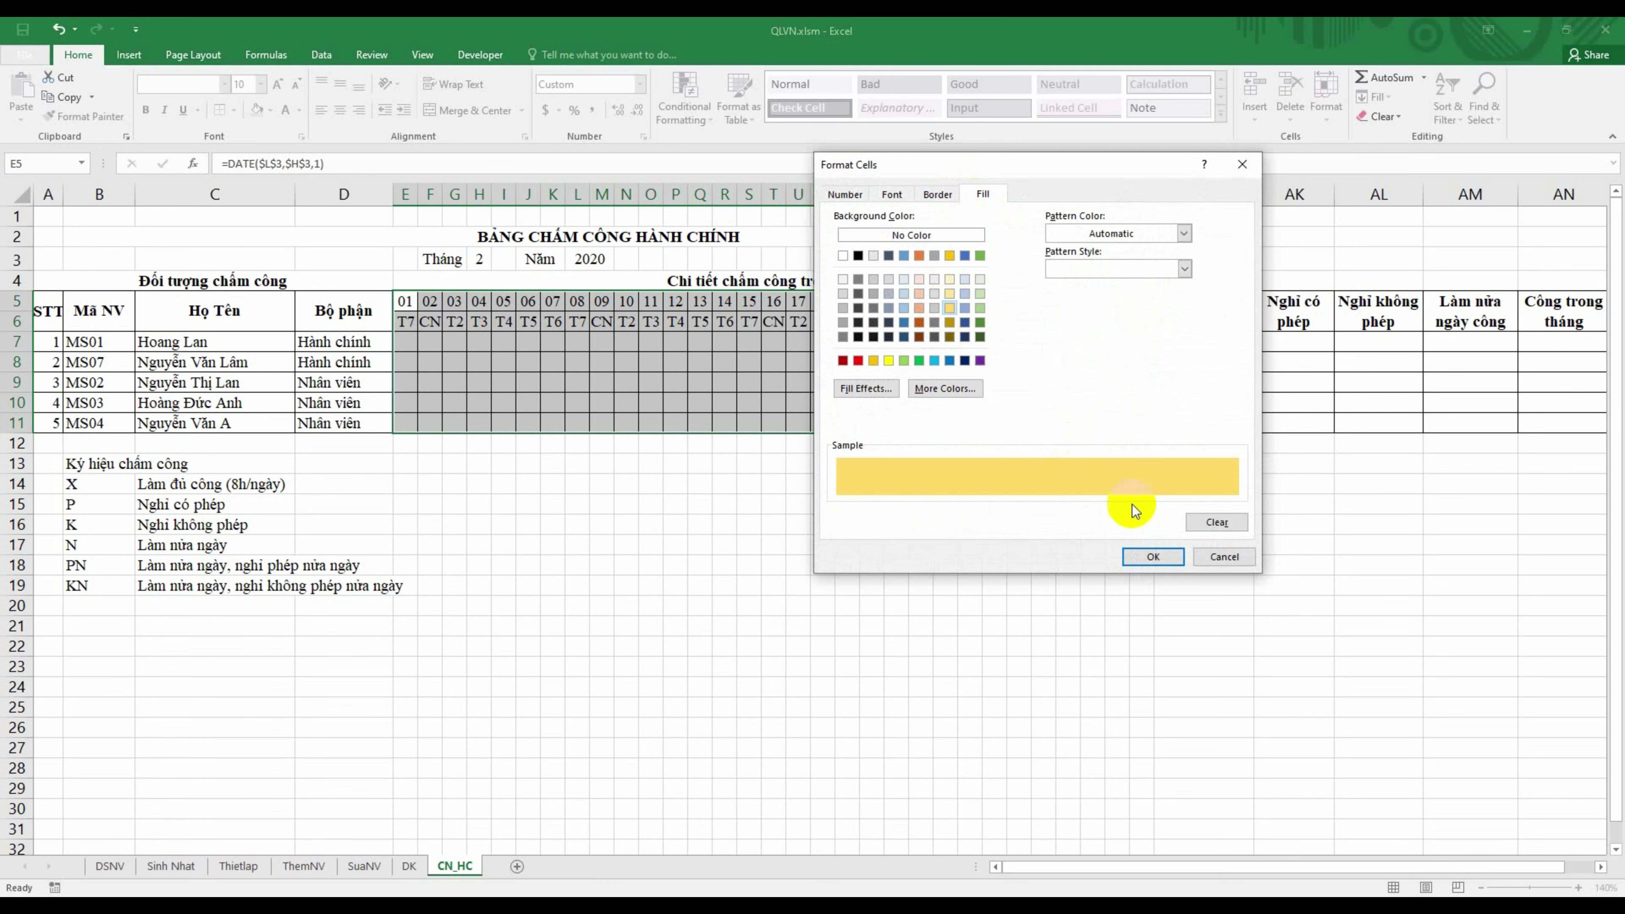
{"action": "left_click", "coordinate": [1152, 557]}
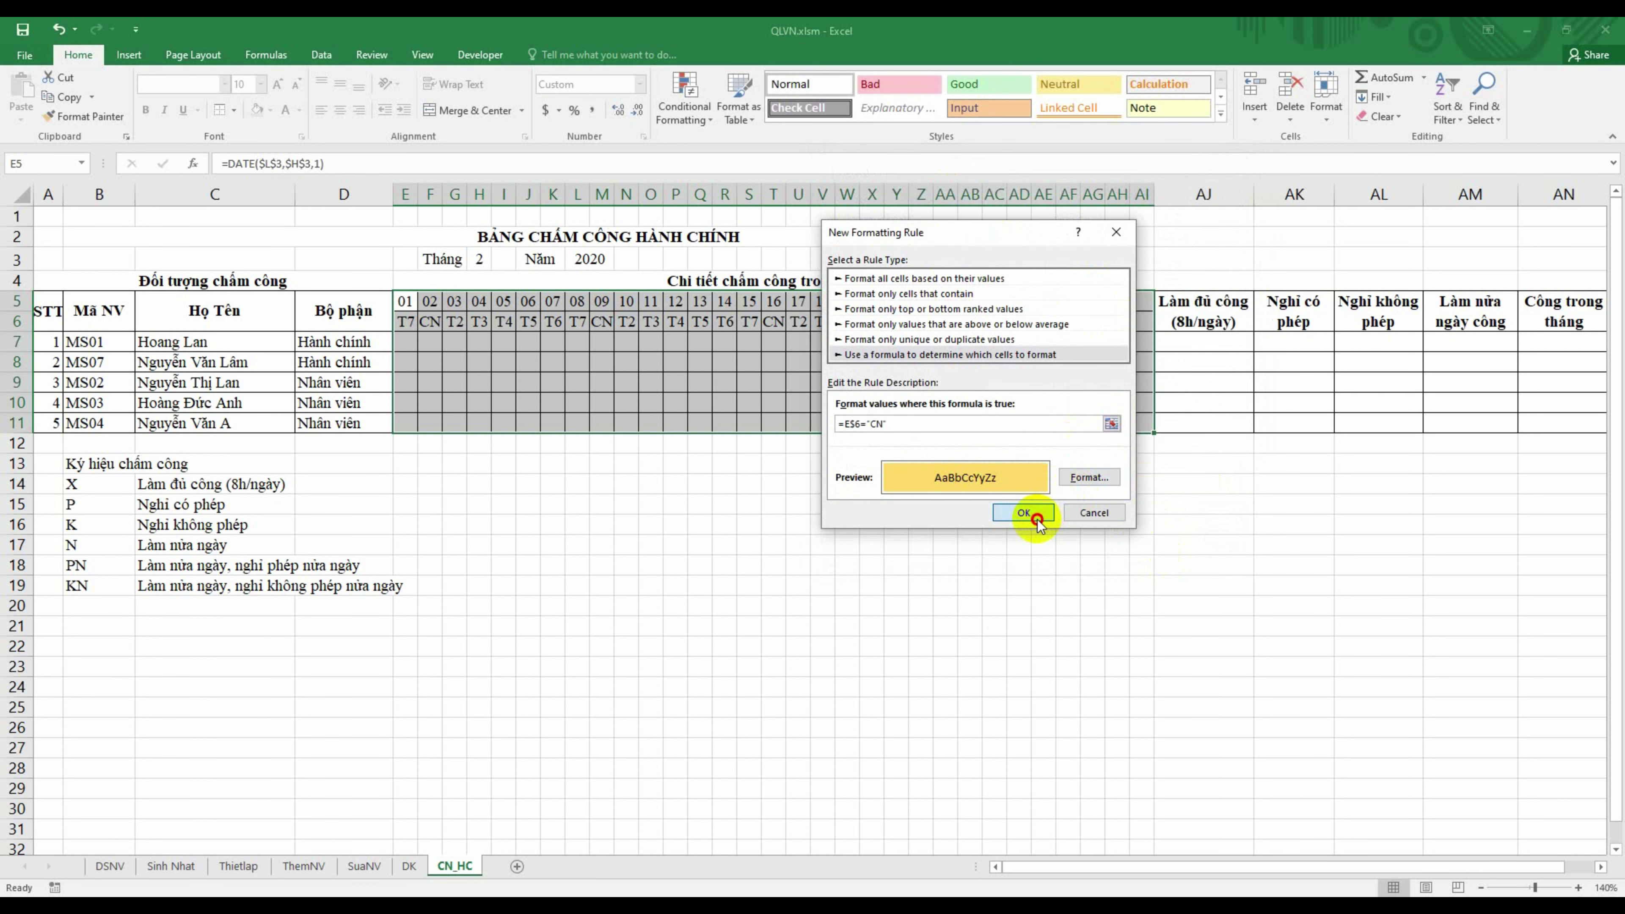
{"action": "left_click", "coordinate": [1023, 512]}
{"action": "left_click", "coordinate": [1251, 506]}
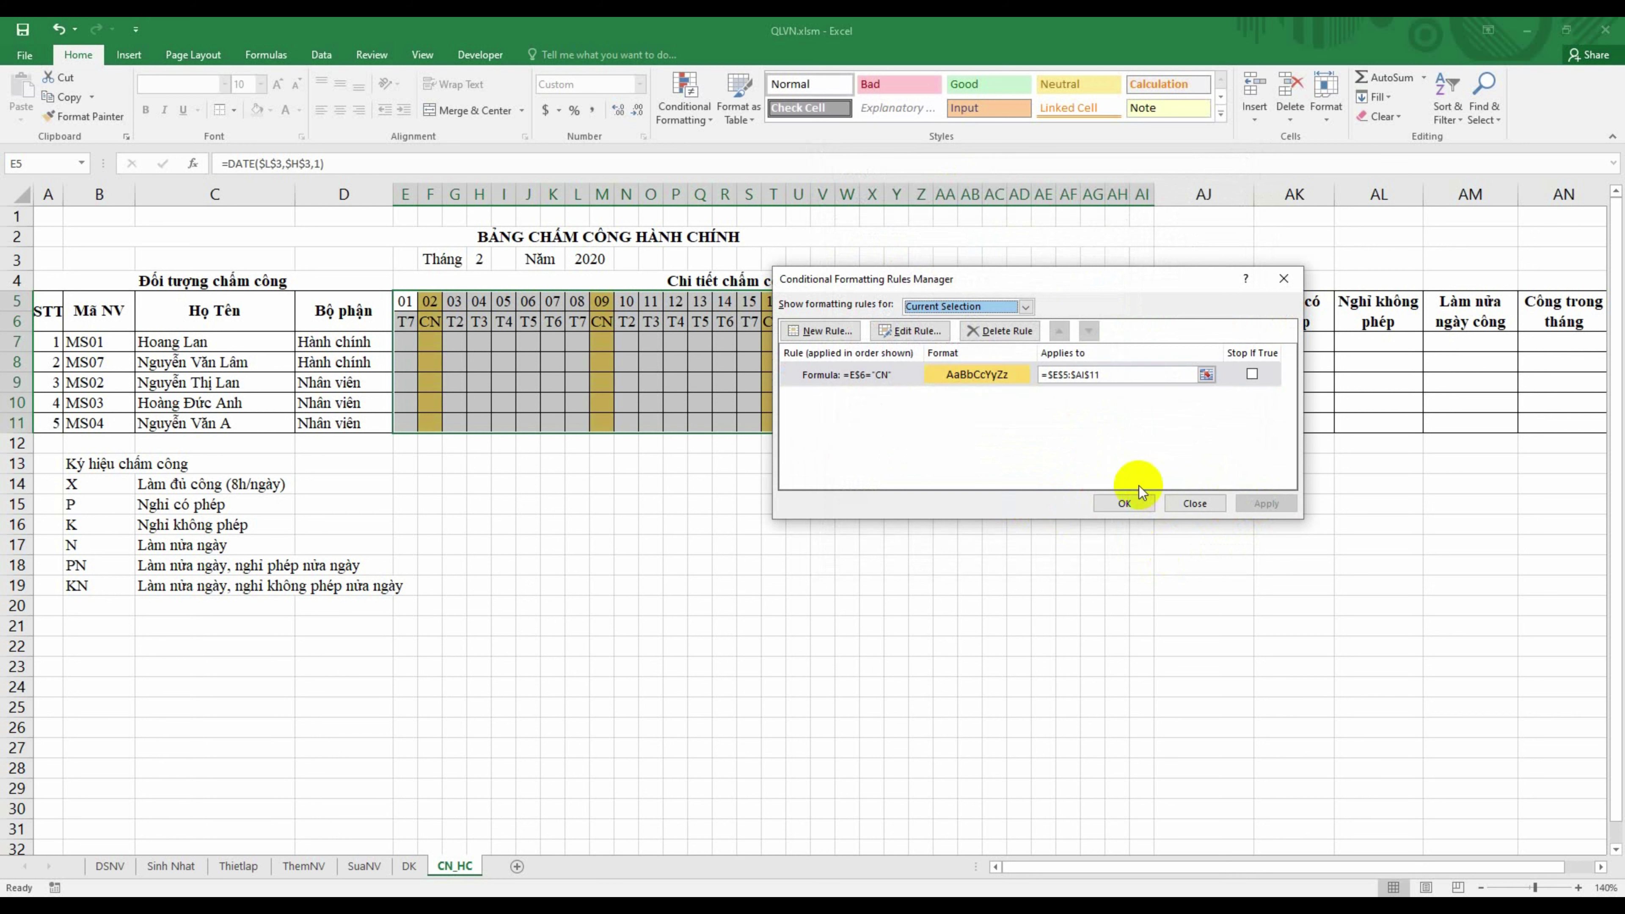
{"action": "left_click", "coordinate": [1129, 501]}
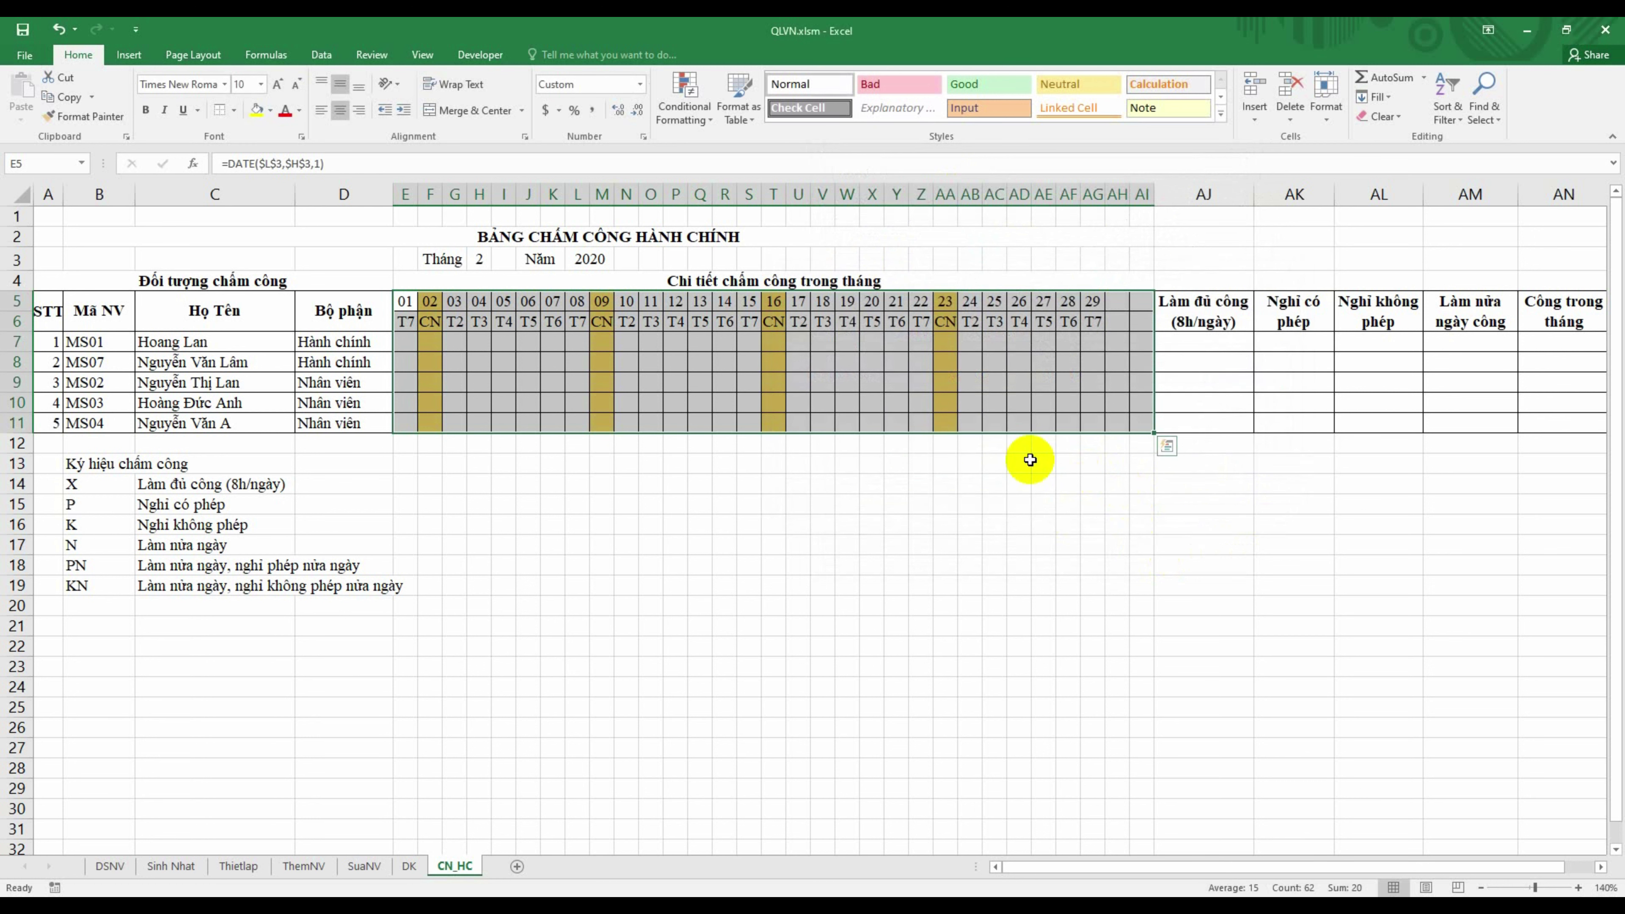
Step: Check the gold shading, then reselect the day grid E5:AI11
{"action": "left_click_drag", "start_coordinate": [946, 382], "coordinate": [1043, 362]}
{"action": "left_click", "coordinate": [1042, 362]}
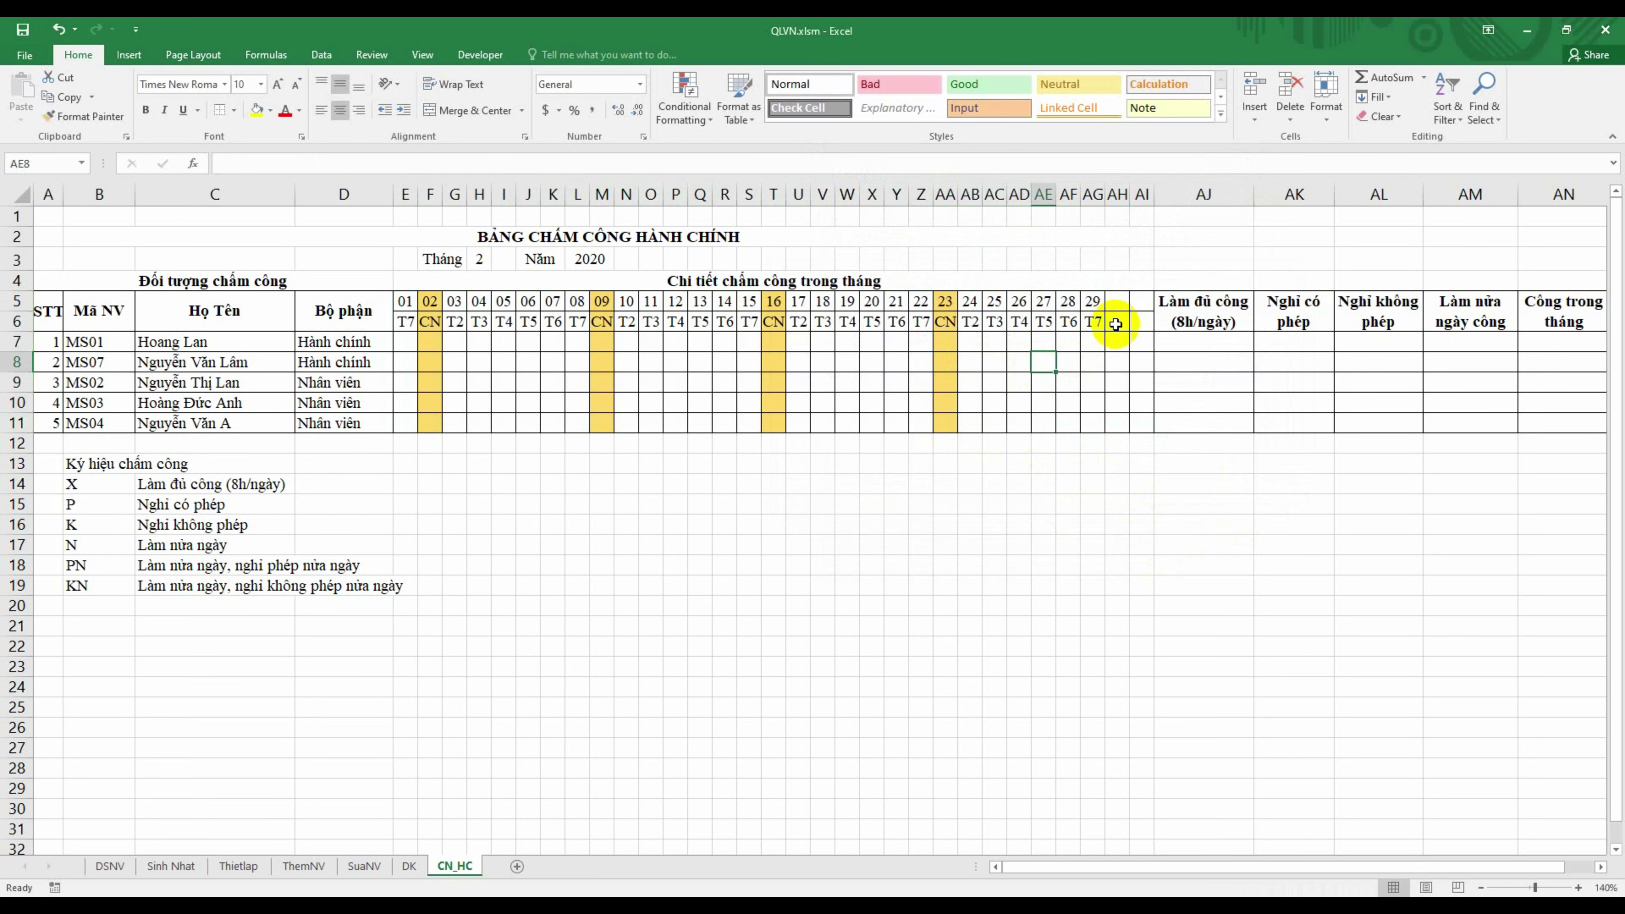
{"action": "left_click_drag", "start_coordinate": [1111, 297], "coordinate": [1141, 423]}
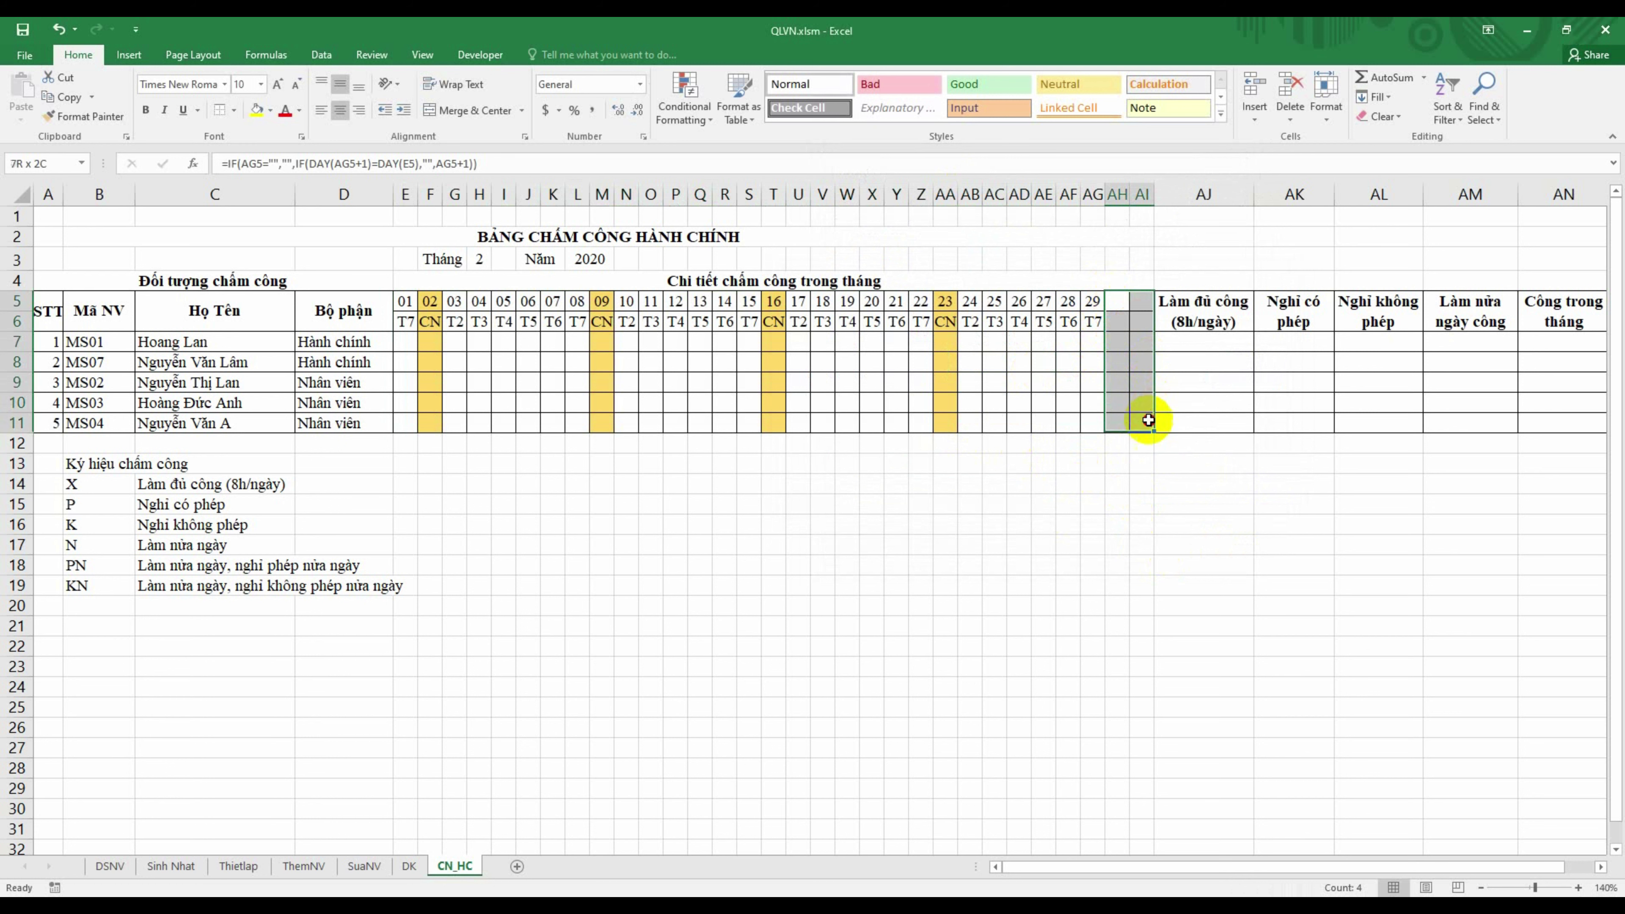
{"action": "left_click_drag", "start_coordinate": [402, 303], "coordinate": [1134, 424]}
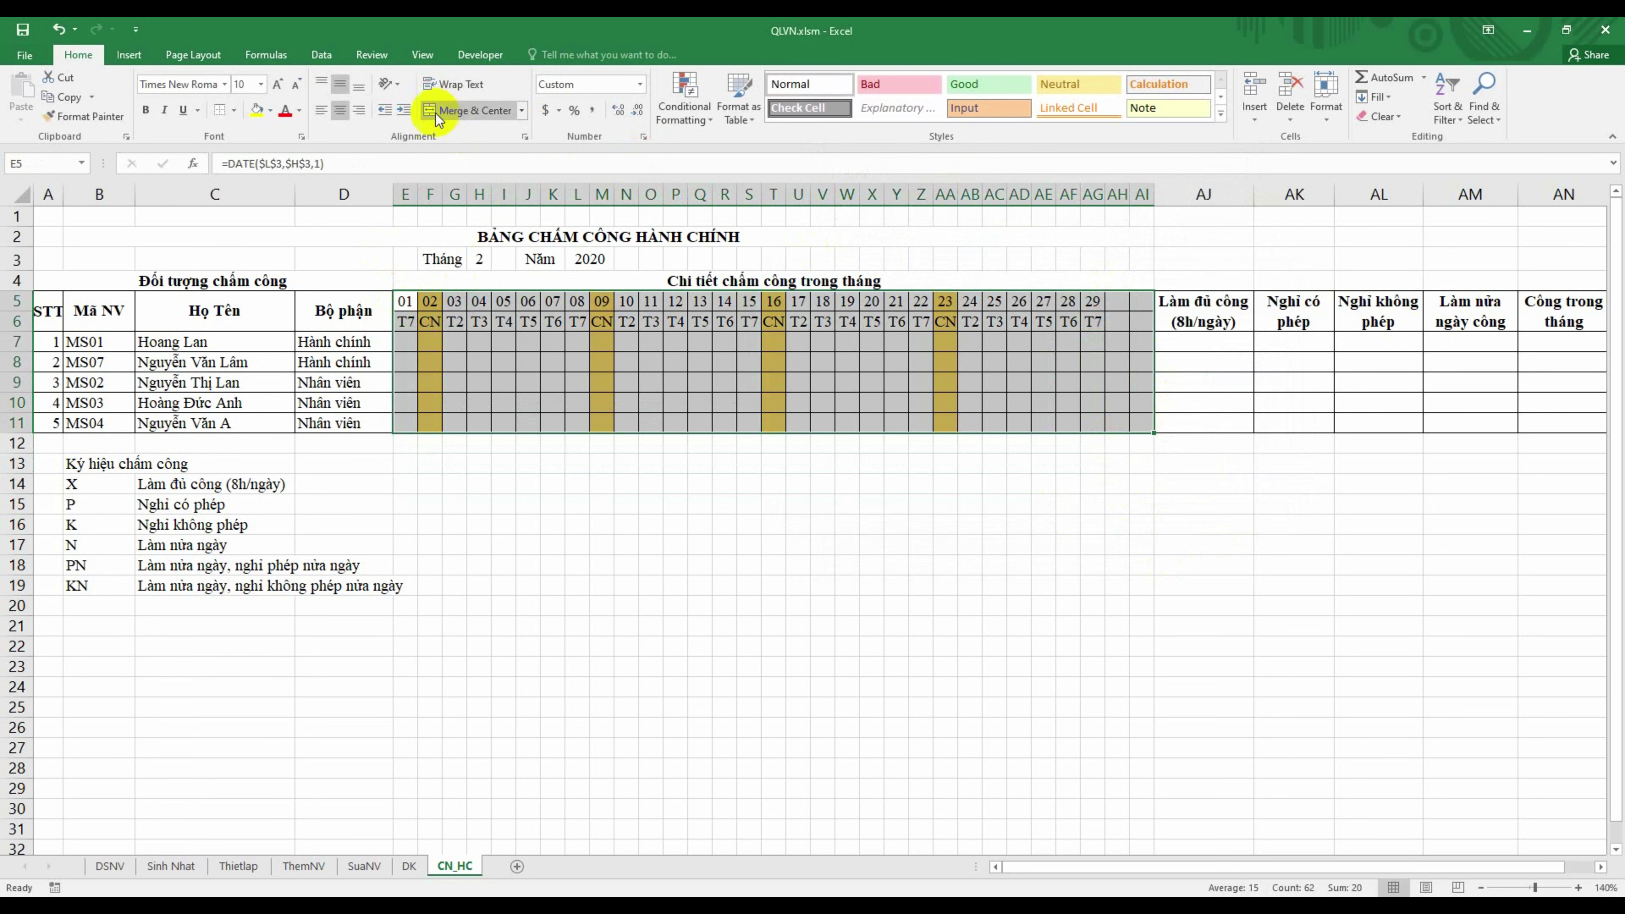
Step: Add another formula-based conditional rule =E$6="" for dateless day columns
{"action": "left_click", "coordinate": [709, 122]}
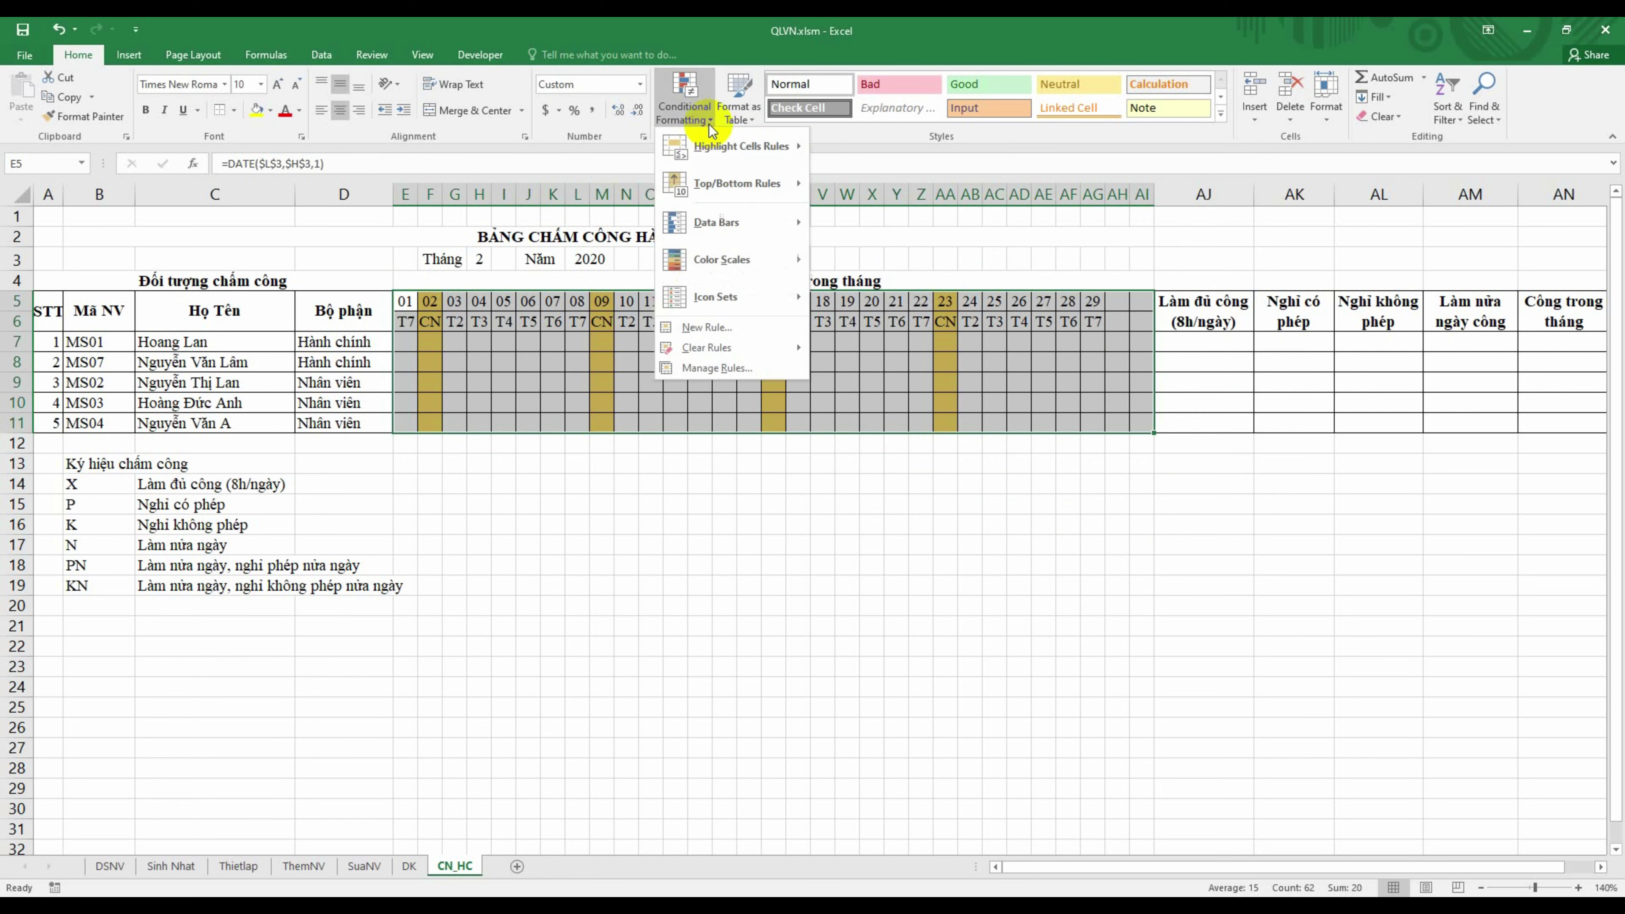
{"action": "left_click", "coordinate": [757, 368]}
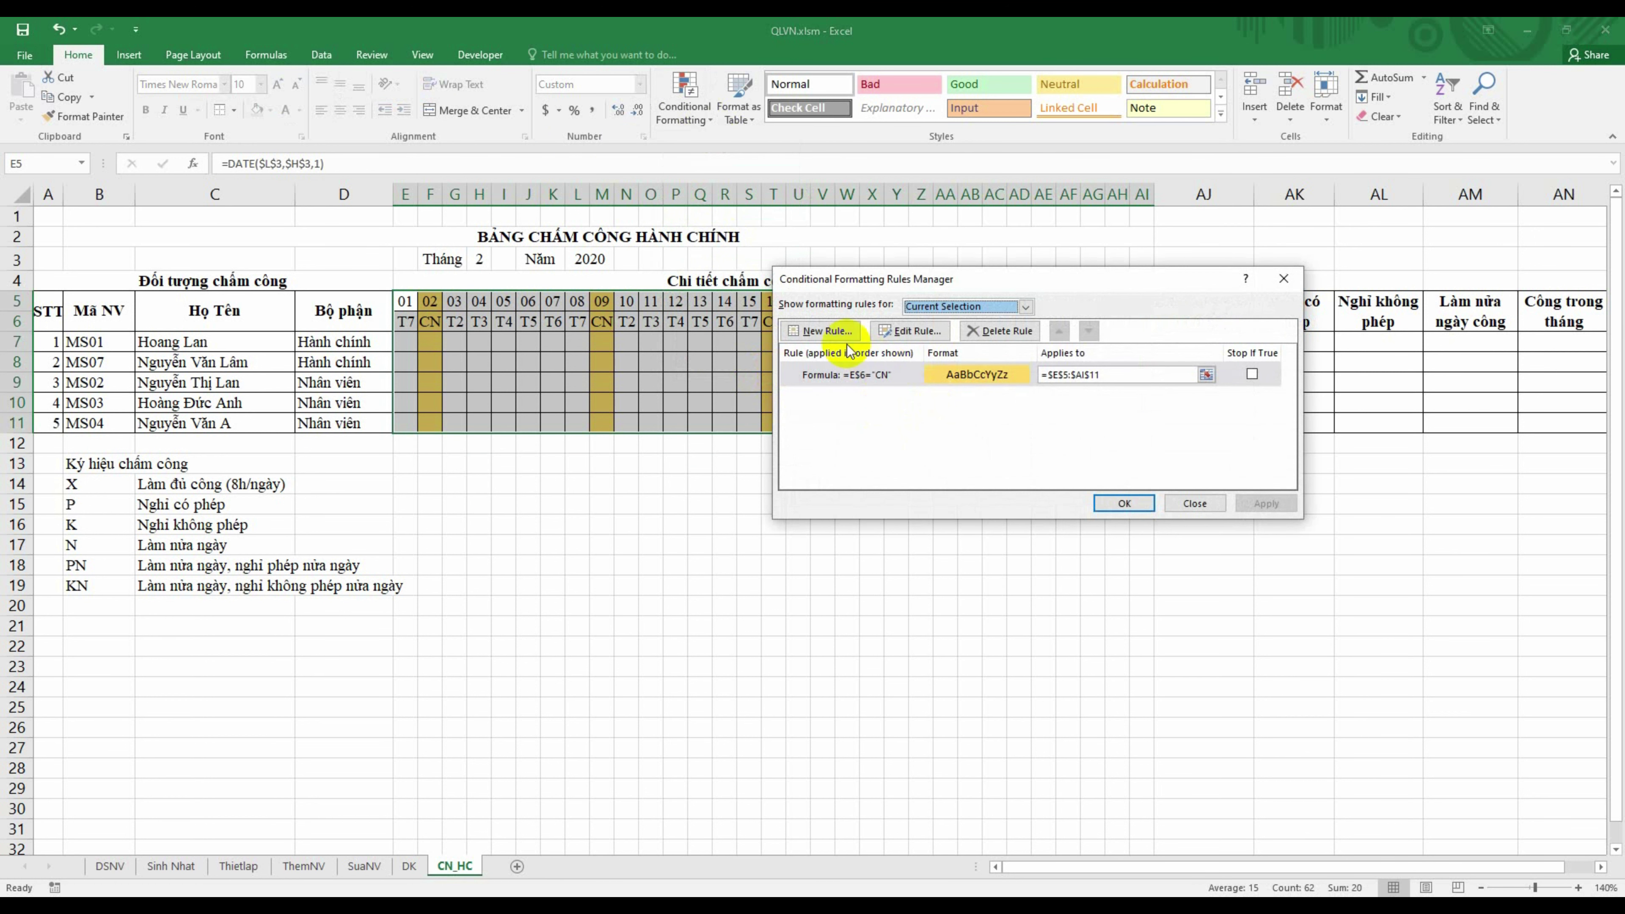
{"action": "left_click", "coordinate": [835, 332]}
{"action": "left_click", "coordinate": [902, 355]}
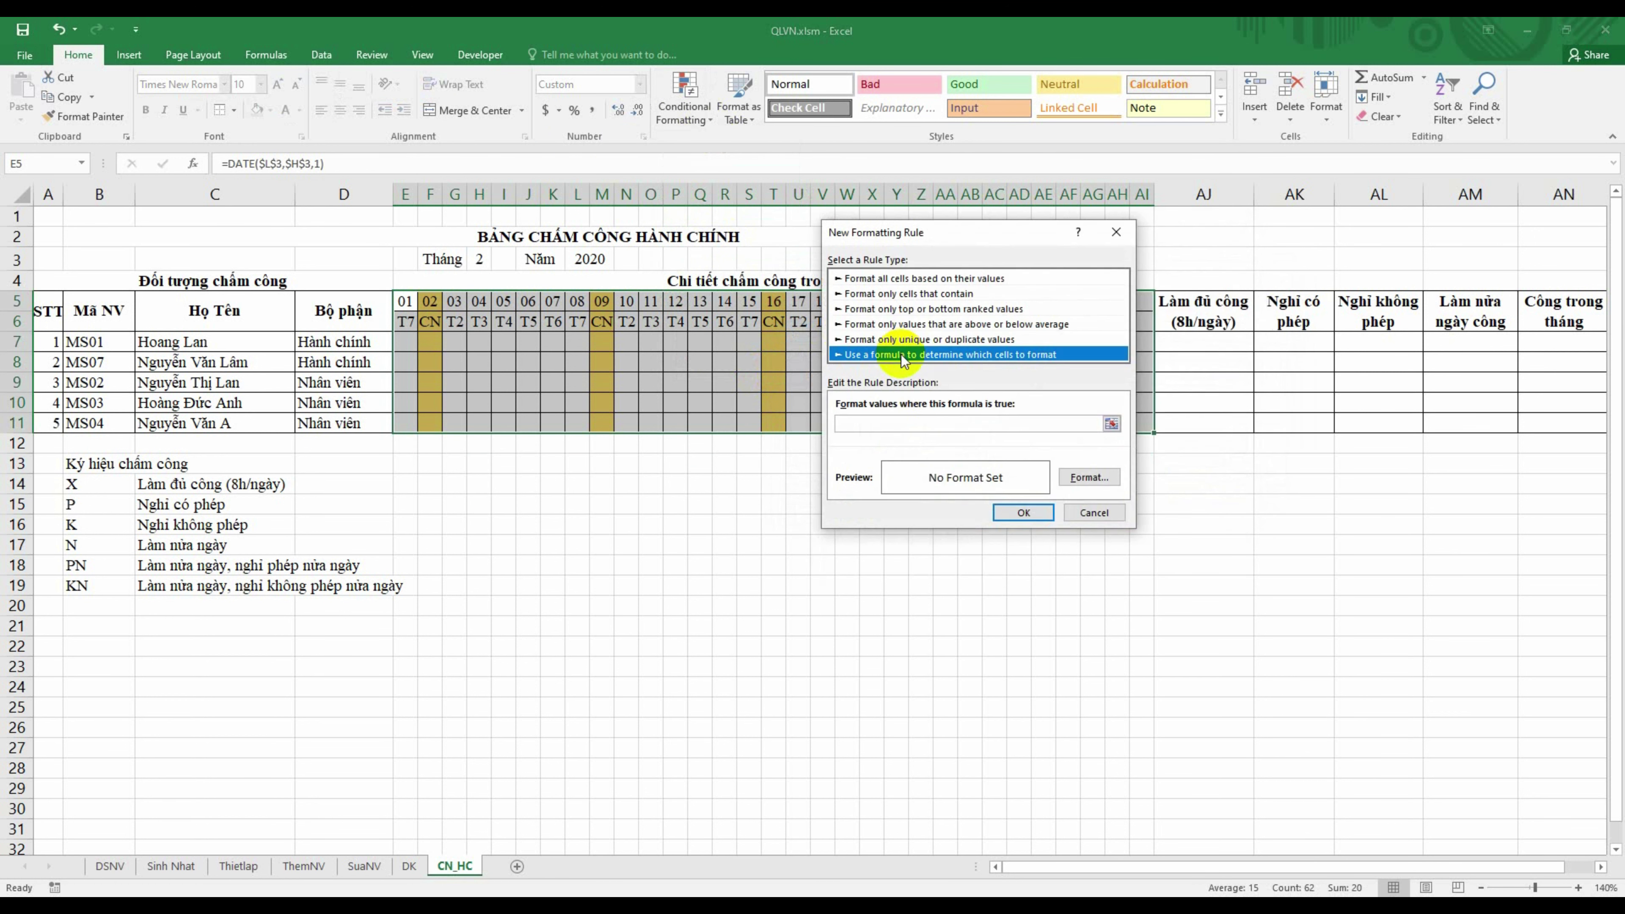
{"action": "left_click", "coordinate": [954, 425]}
{"action": "type", "text": "="}
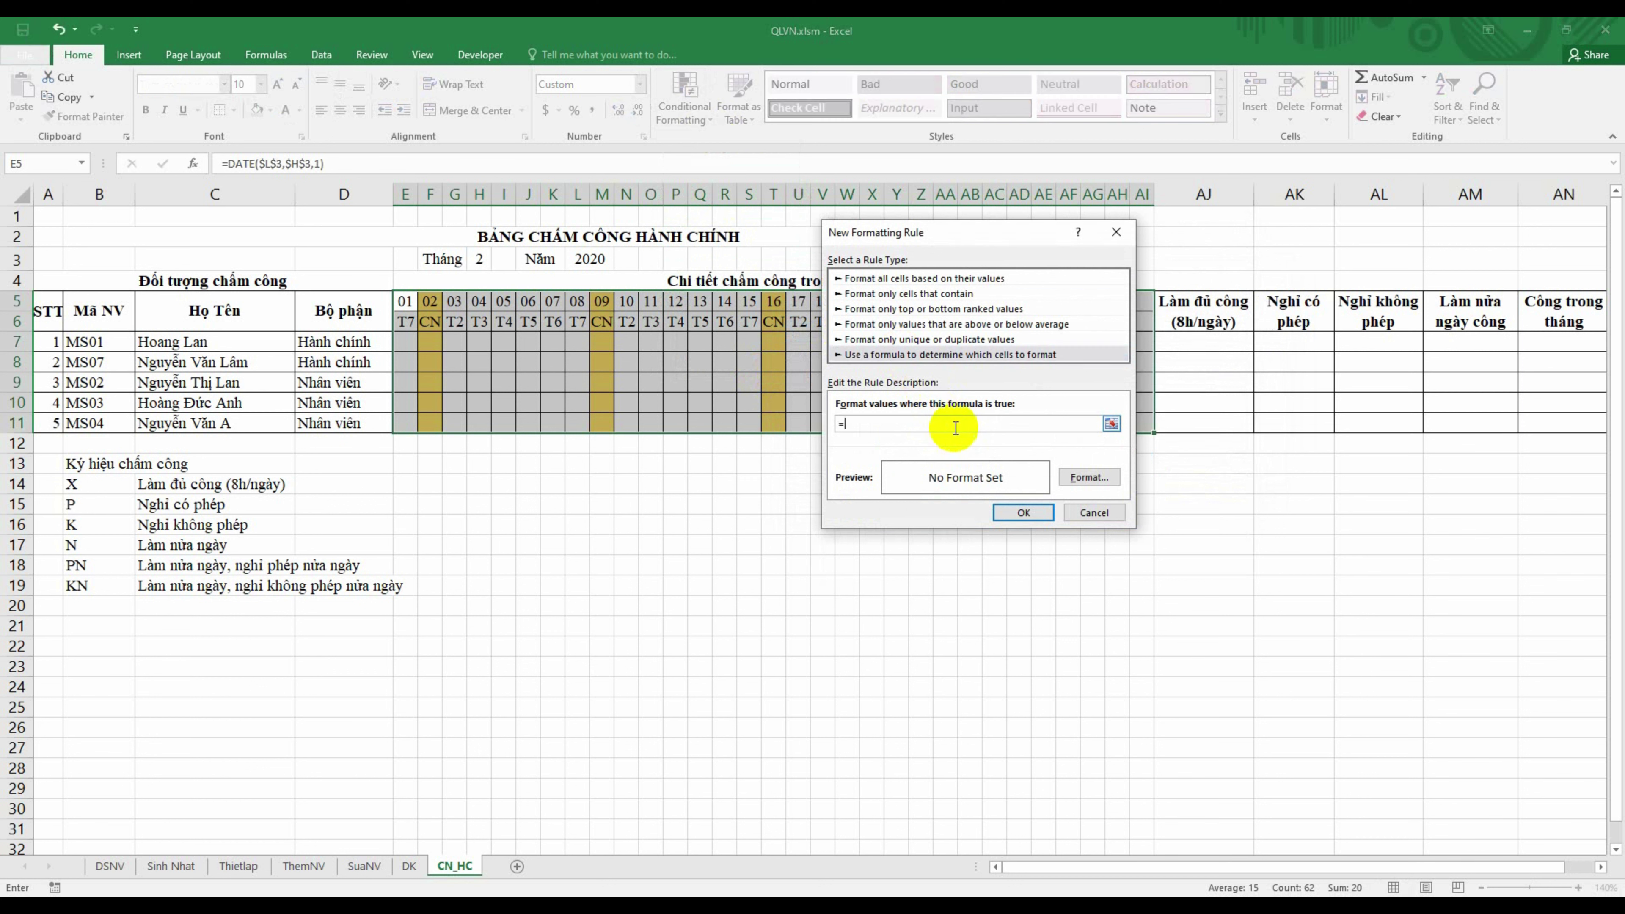
{"action": "left_click", "coordinate": [413, 321]}
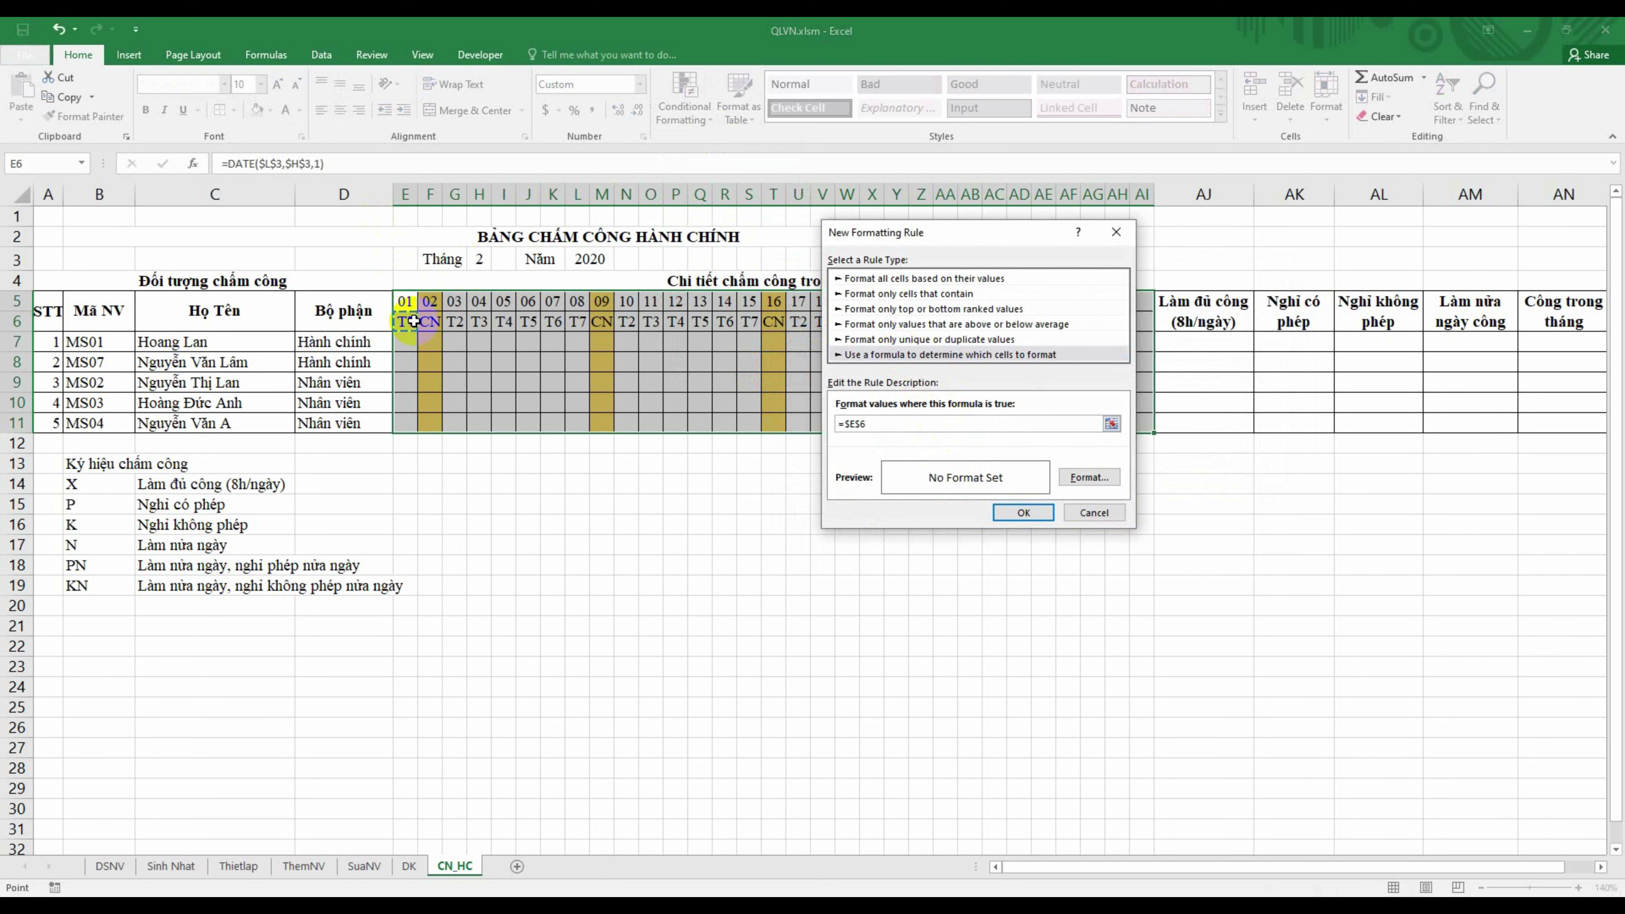
{"action": "key", "text": "F4"}
Step: Give the blank-day rule a grey fill and apply both rules
{"action": "left_click", "coordinate": [1078, 481]}
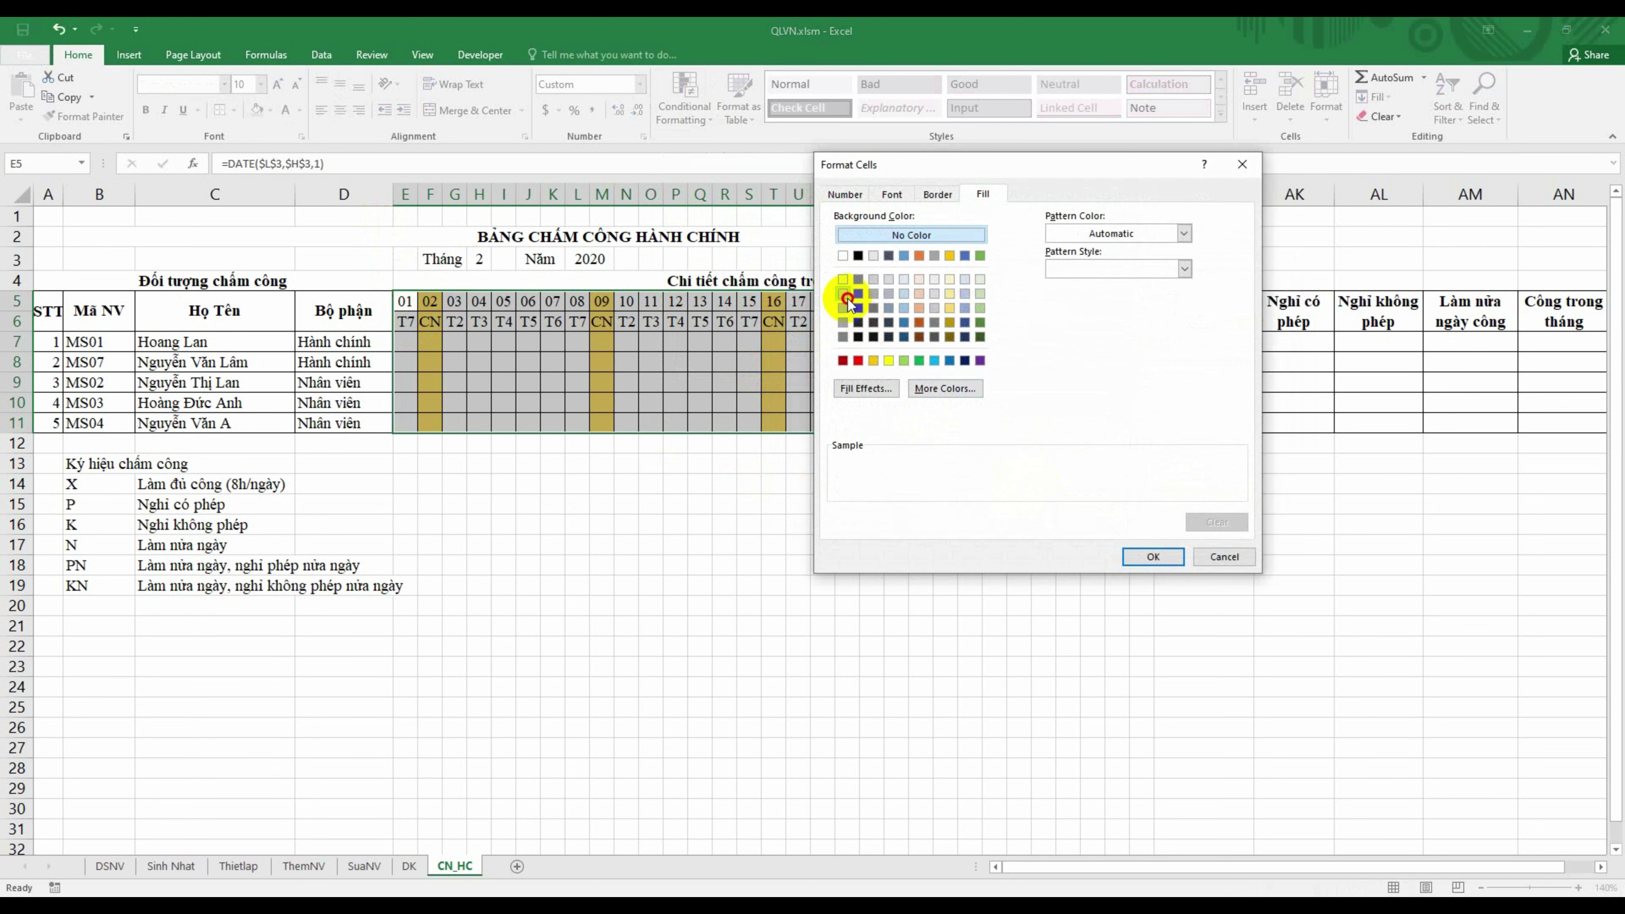
{"action": "left_click", "coordinate": [848, 298]}
{"action": "left_click", "coordinate": [1152, 556]}
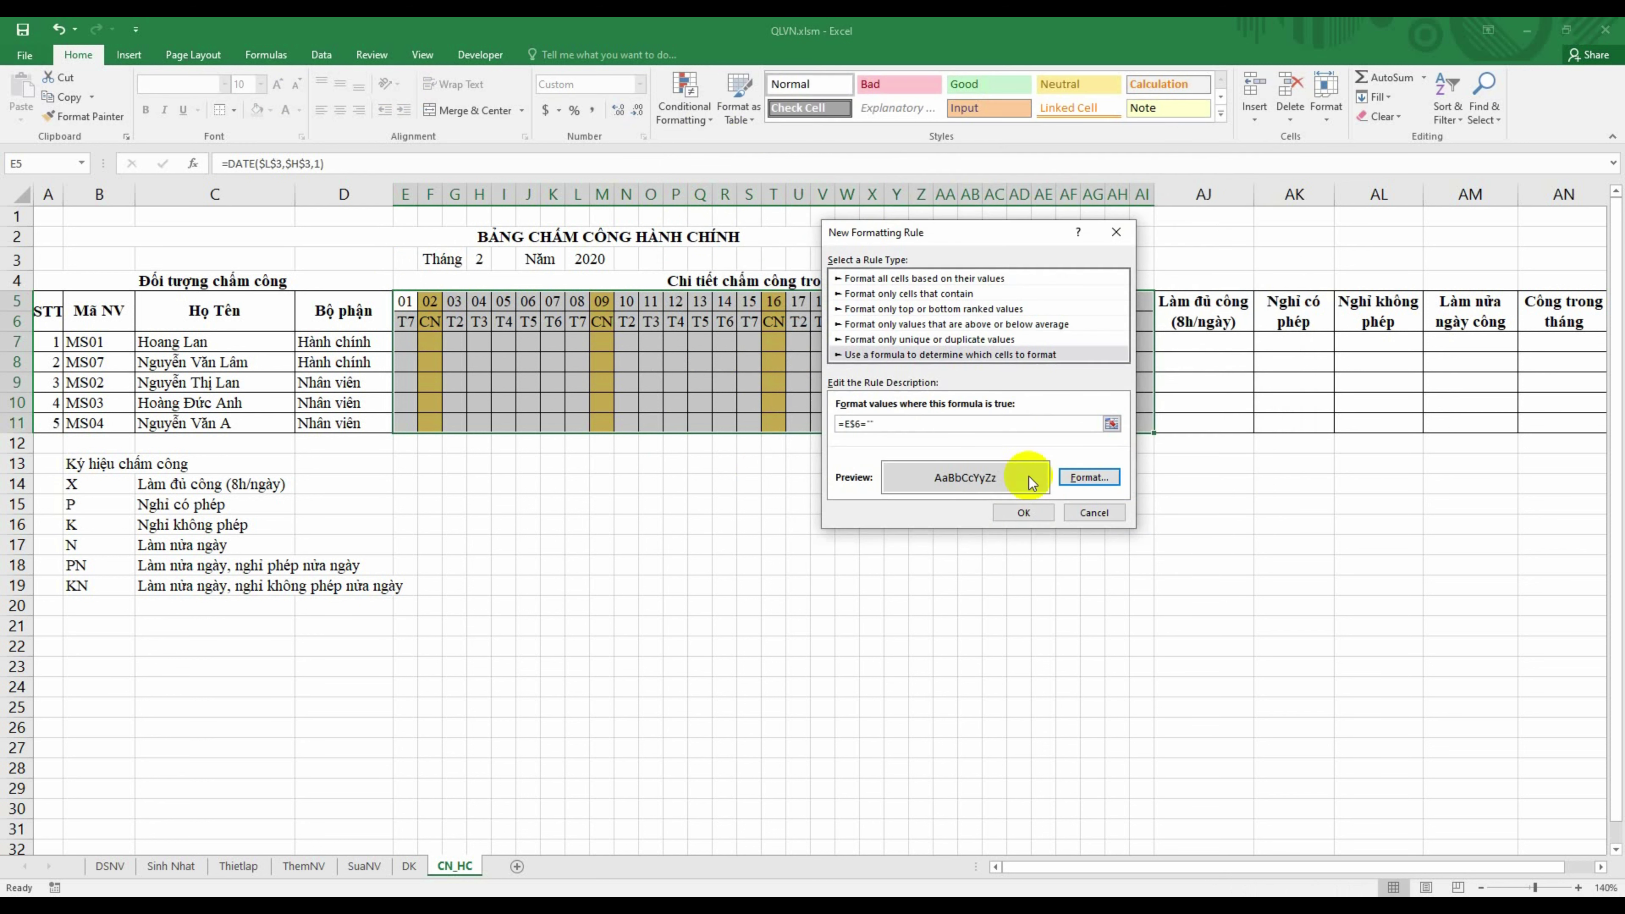
{"action": "left_click", "coordinate": [1023, 513]}
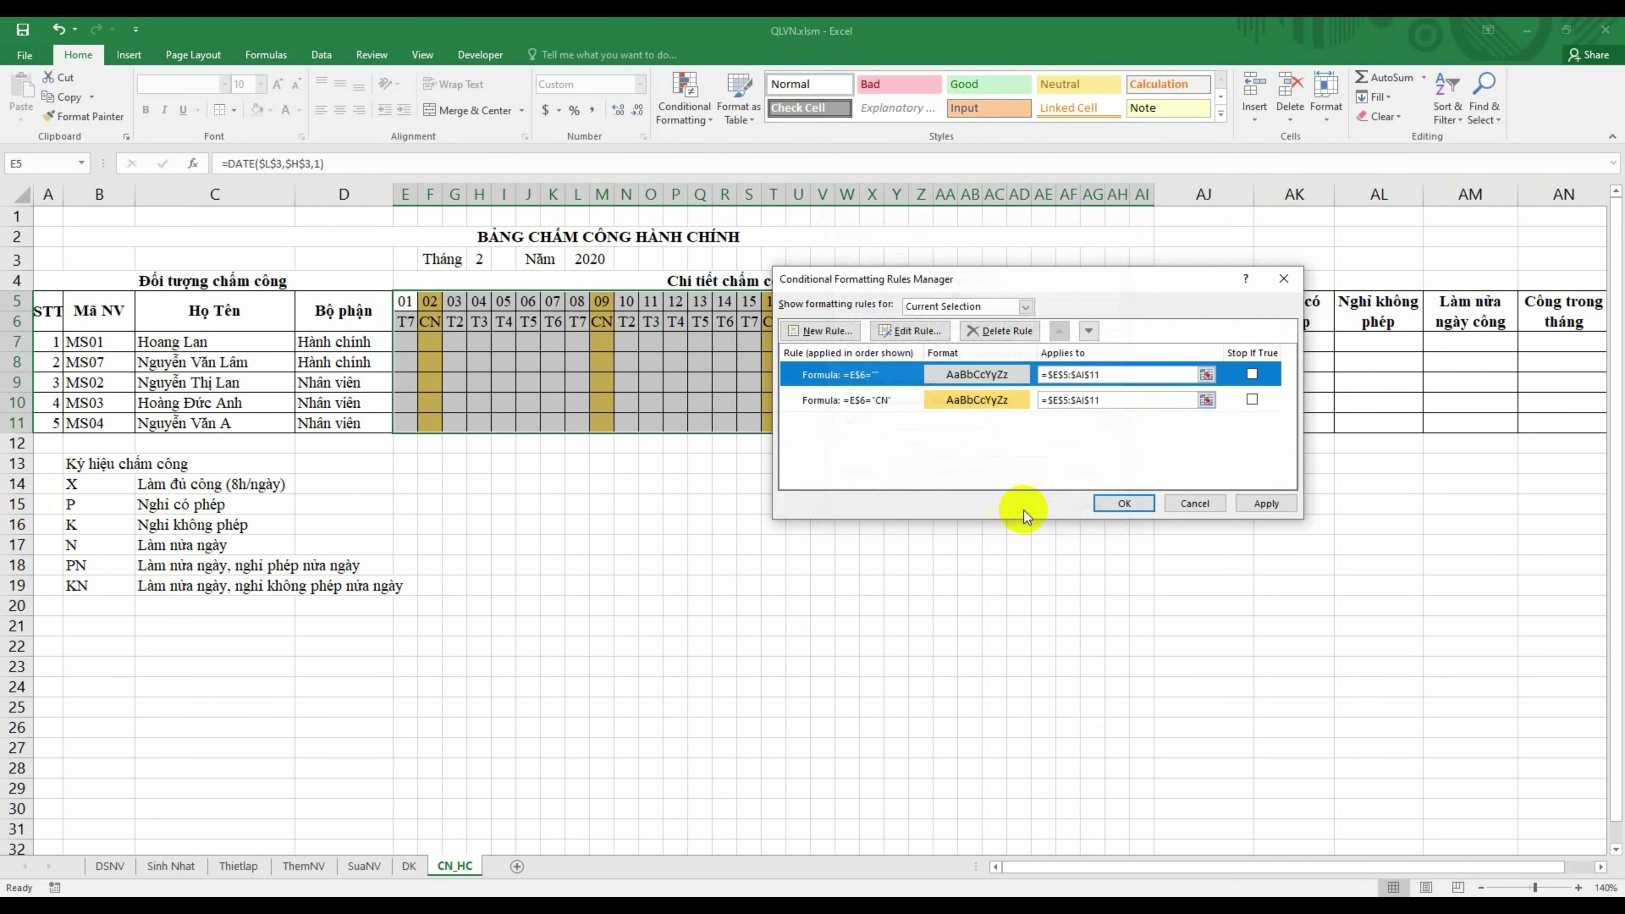
{"action": "left_click", "coordinate": [1265, 504]}
{"action": "left_click", "coordinate": [1123, 503]}
{"action": "left_click", "coordinate": [1183, 462]}
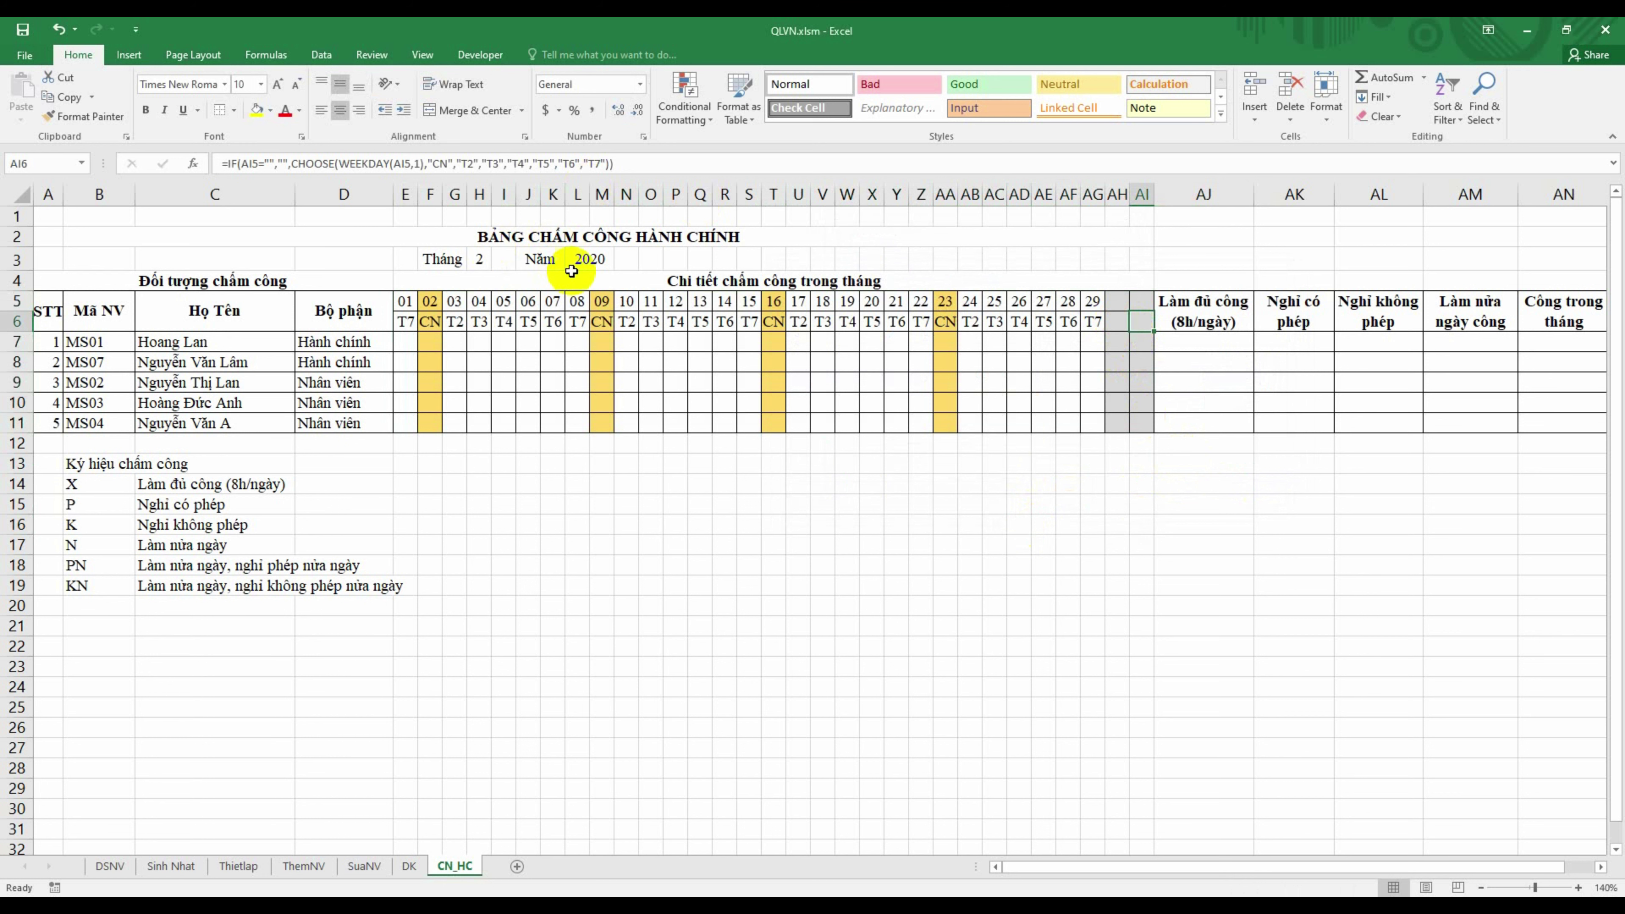
{"action": "left_click", "coordinate": [590, 262]}
{"action": "type", "text": "20"}
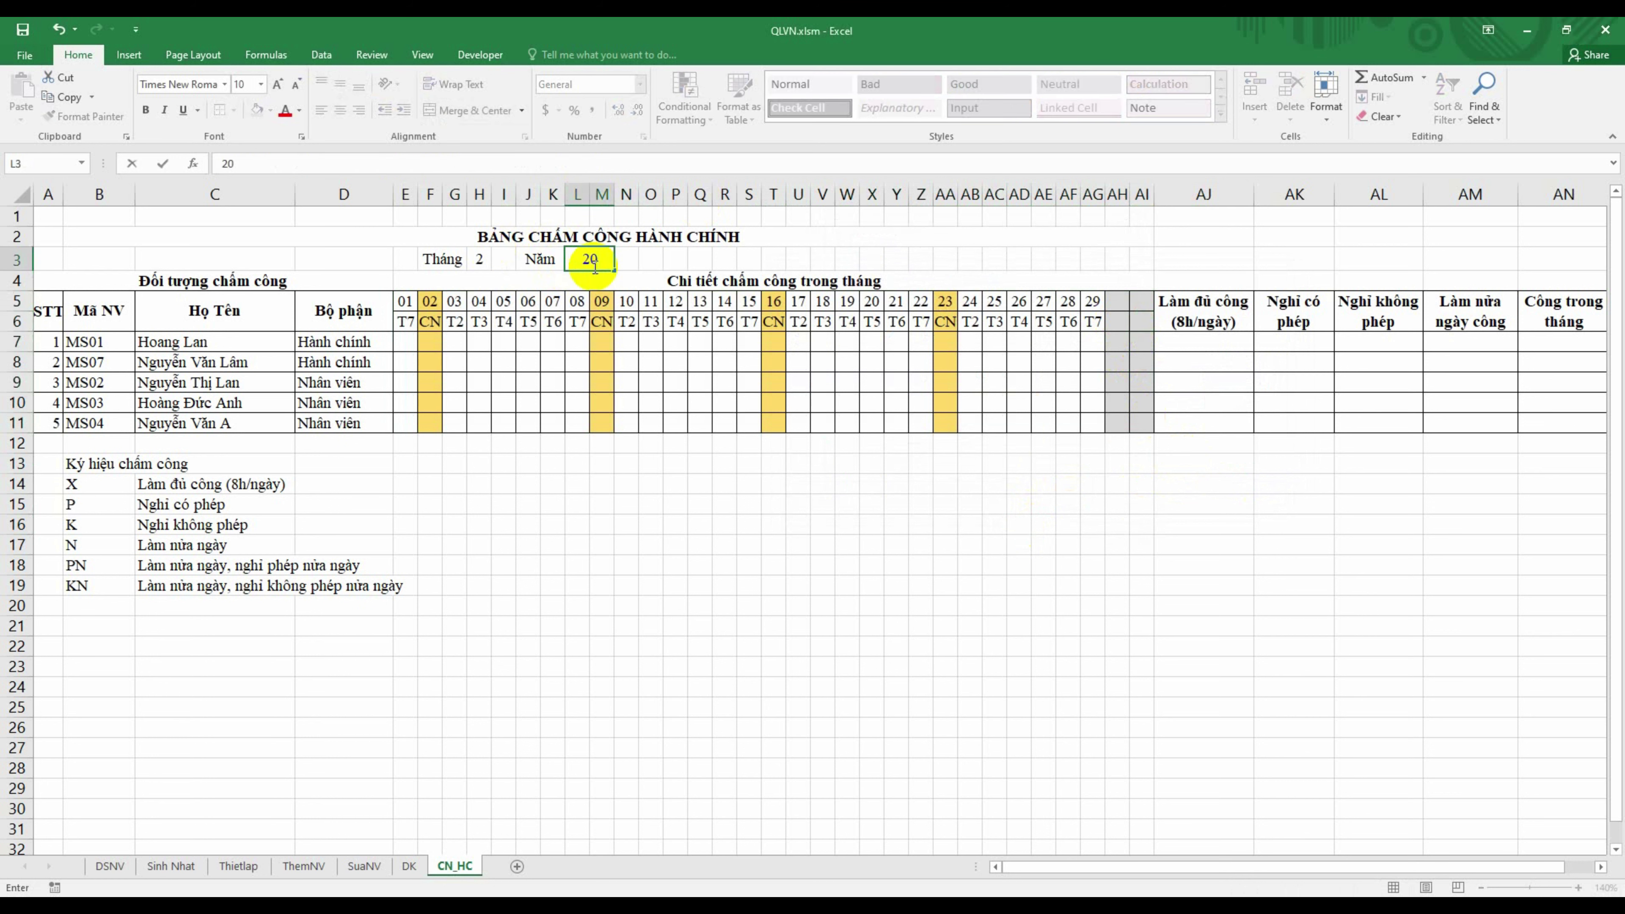
{"action": "key", "text": "Return"}
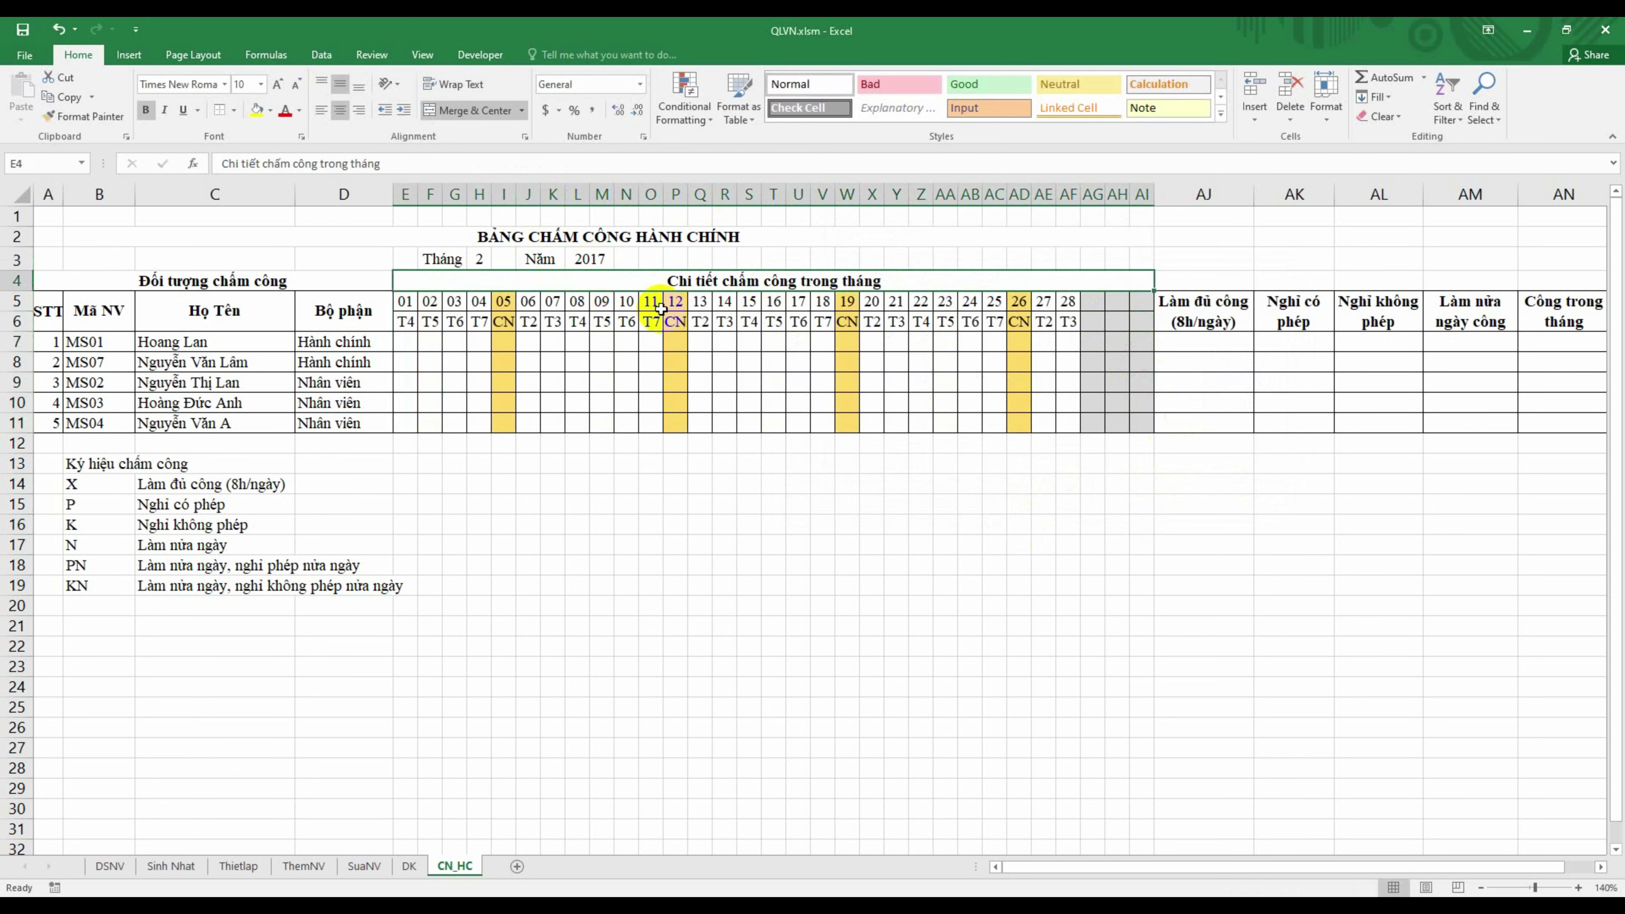
{"action": "left_click", "coordinate": [595, 263]}
{"action": "type", "text": "20"}
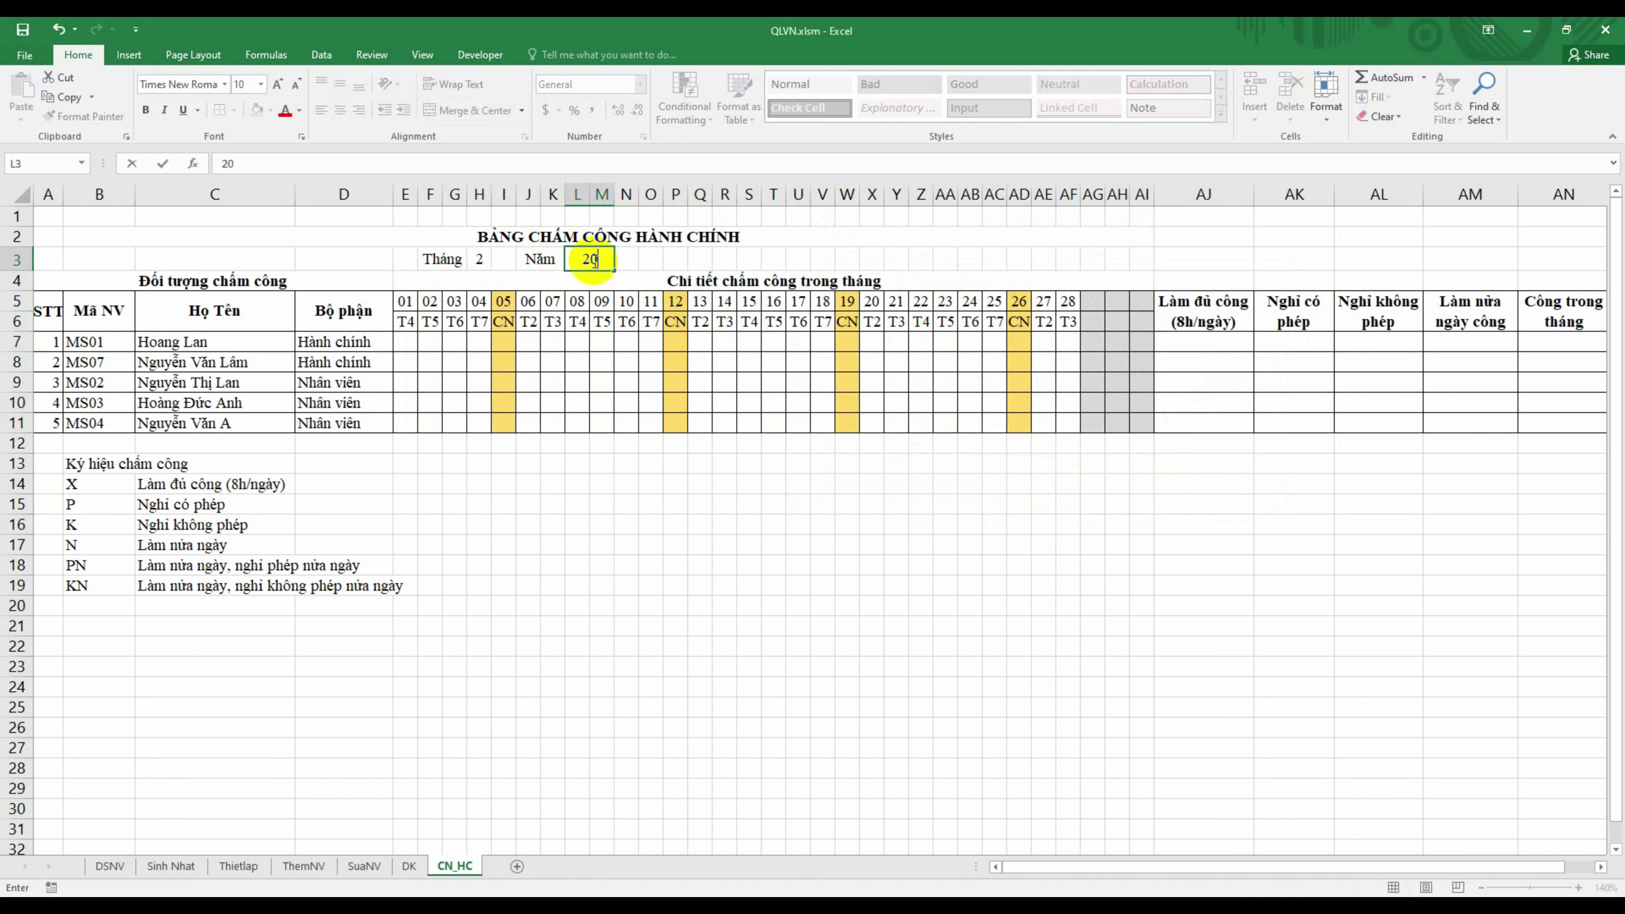
{"action": "key", "text": "Return"}
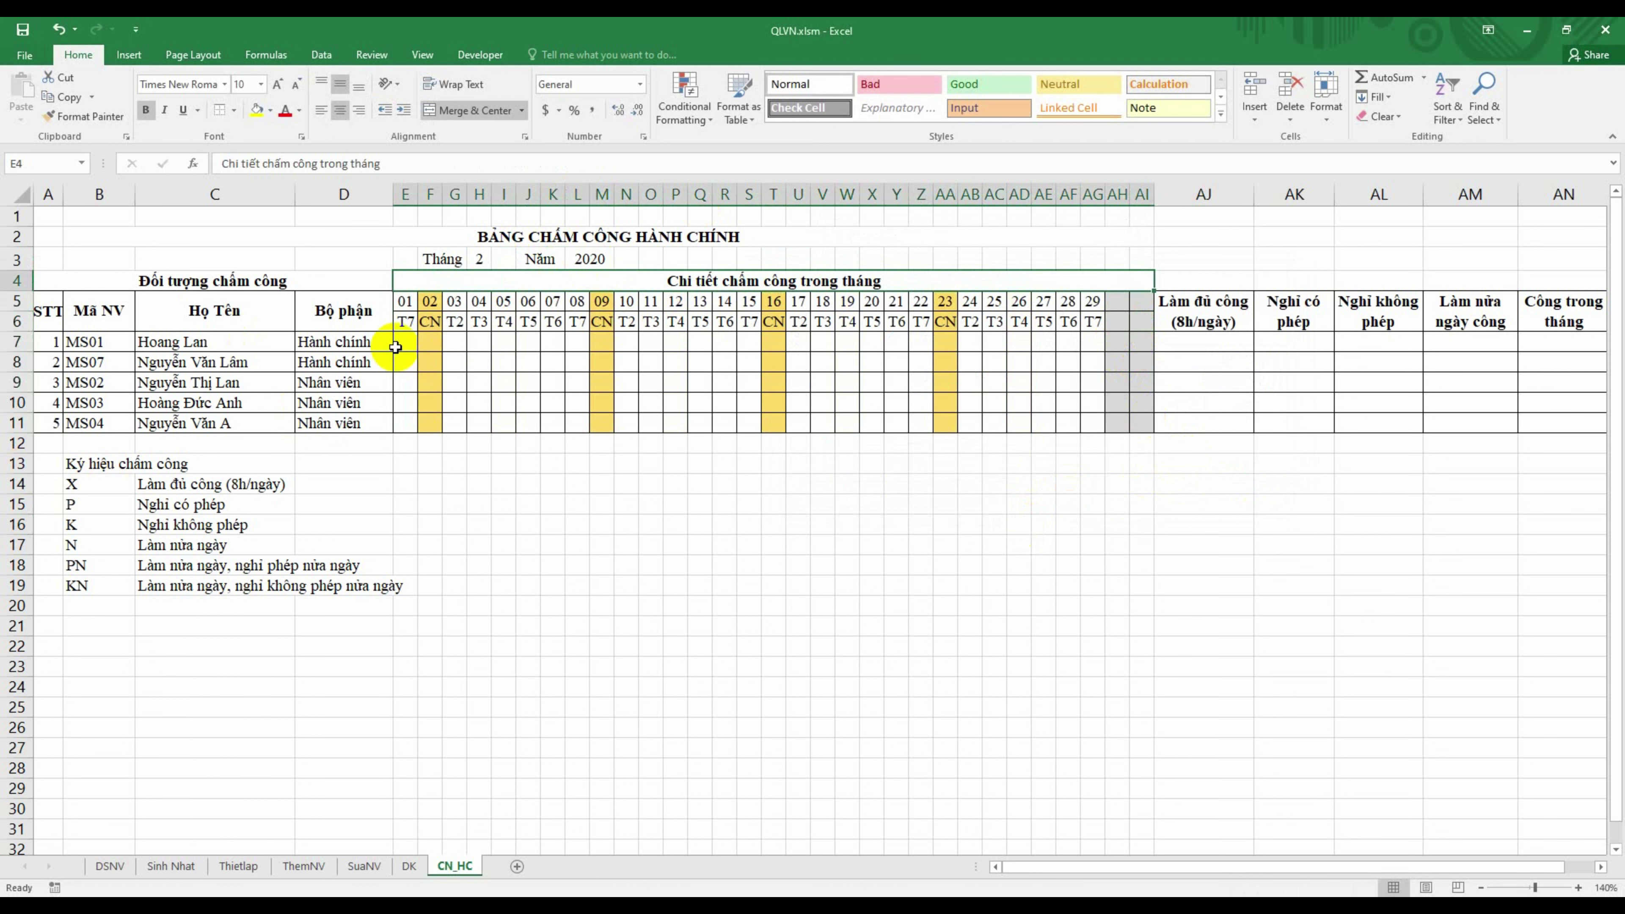
{"action": "left_click_drag", "start_coordinate": [395, 347], "coordinate": [1145, 430]}
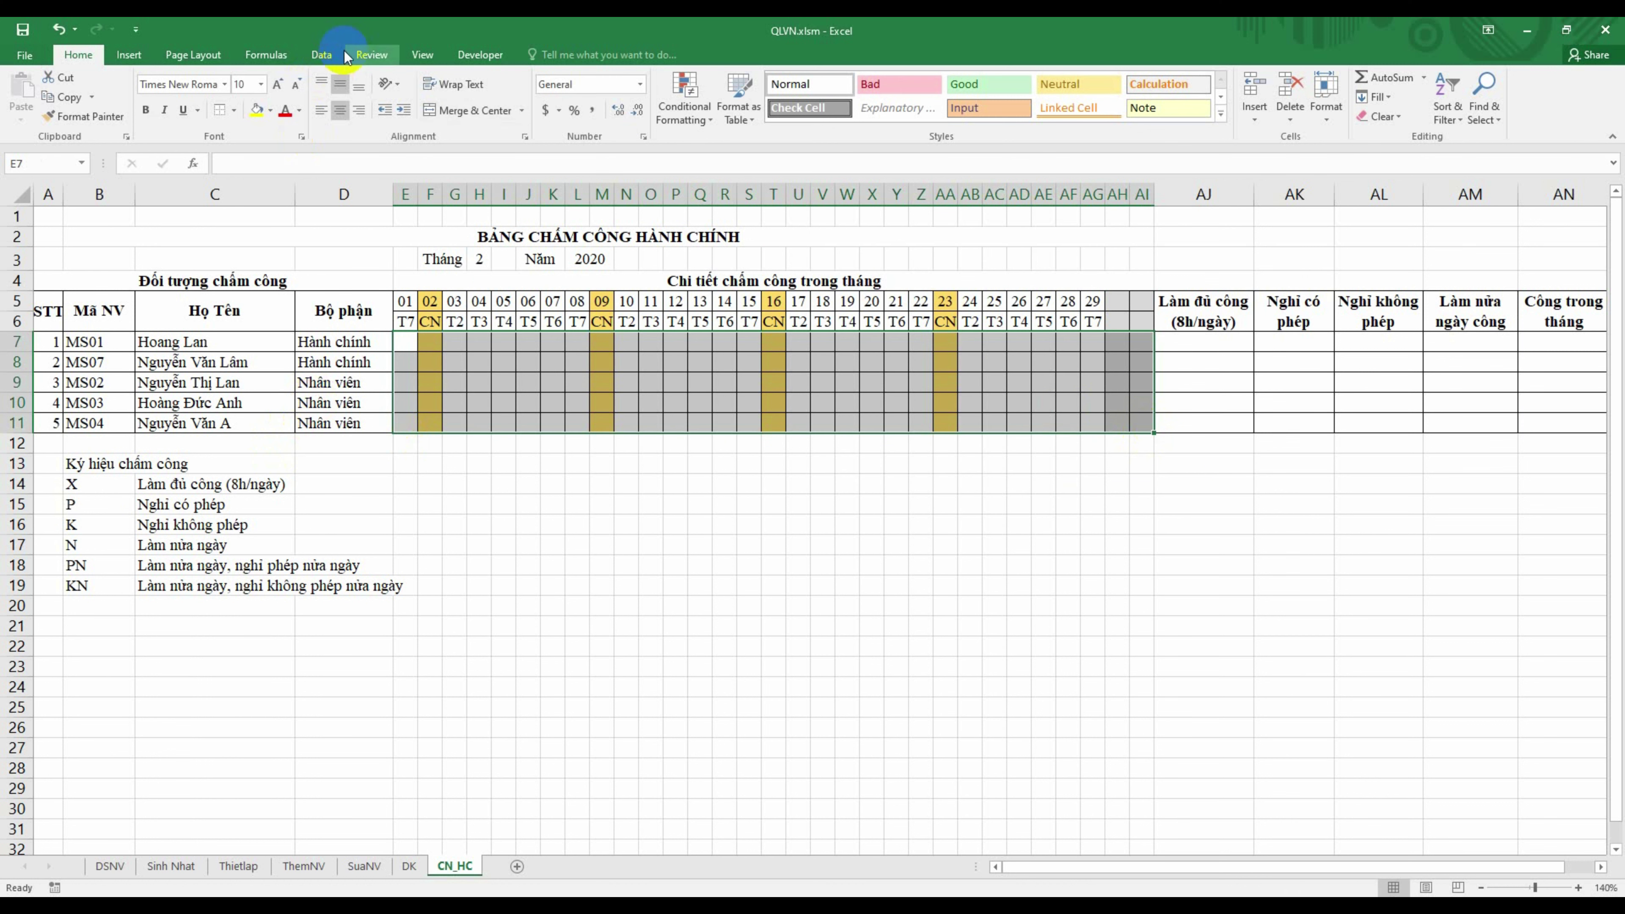
Step: Restrict the day grid to a validation list with source =$B$14:$B$19
{"action": "left_click", "coordinate": [326, 55]}
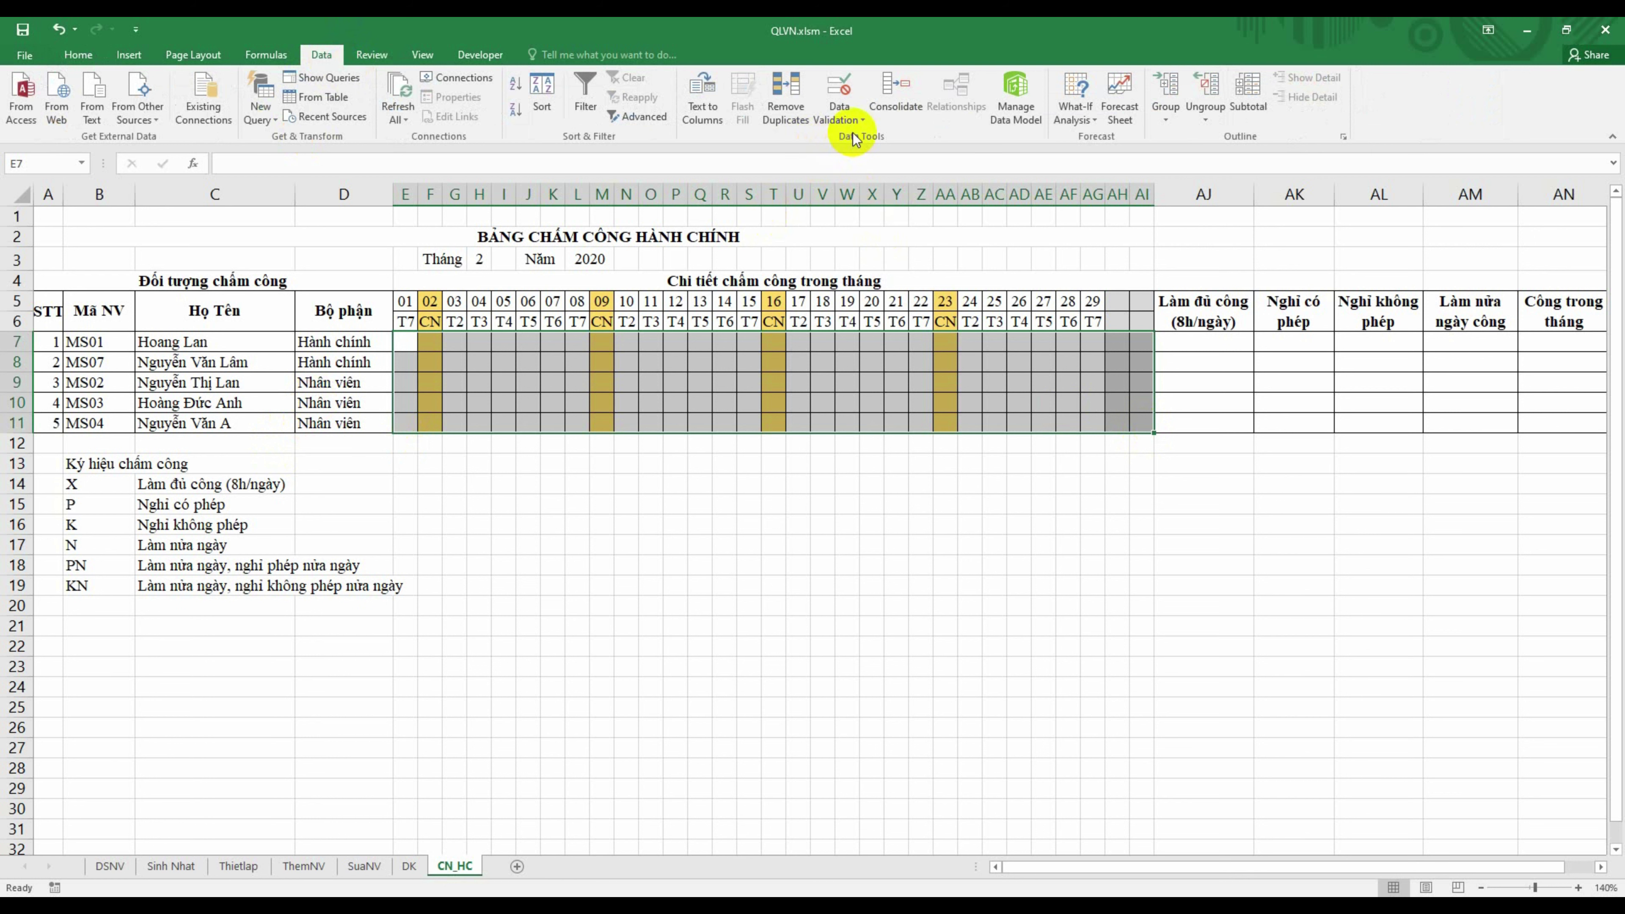
{"action": "left_click", "coordinate": [851, 119]}
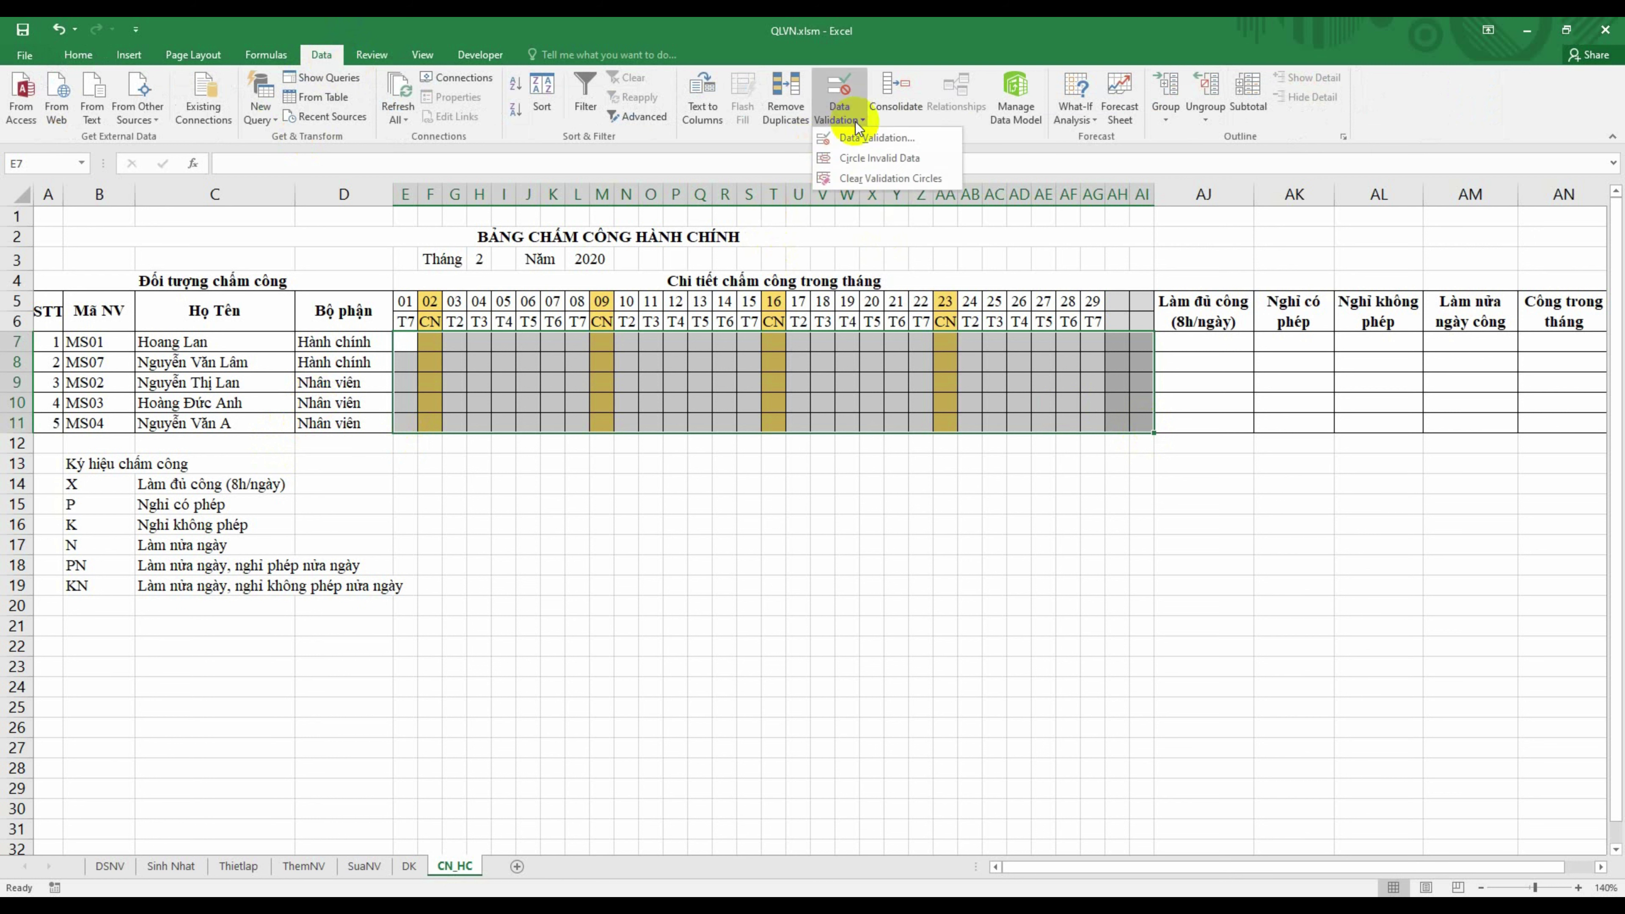
{"action": "left_click", "coordinate": [877, 138]}
{"action": "left_click", "coordinate": [982, 325]}
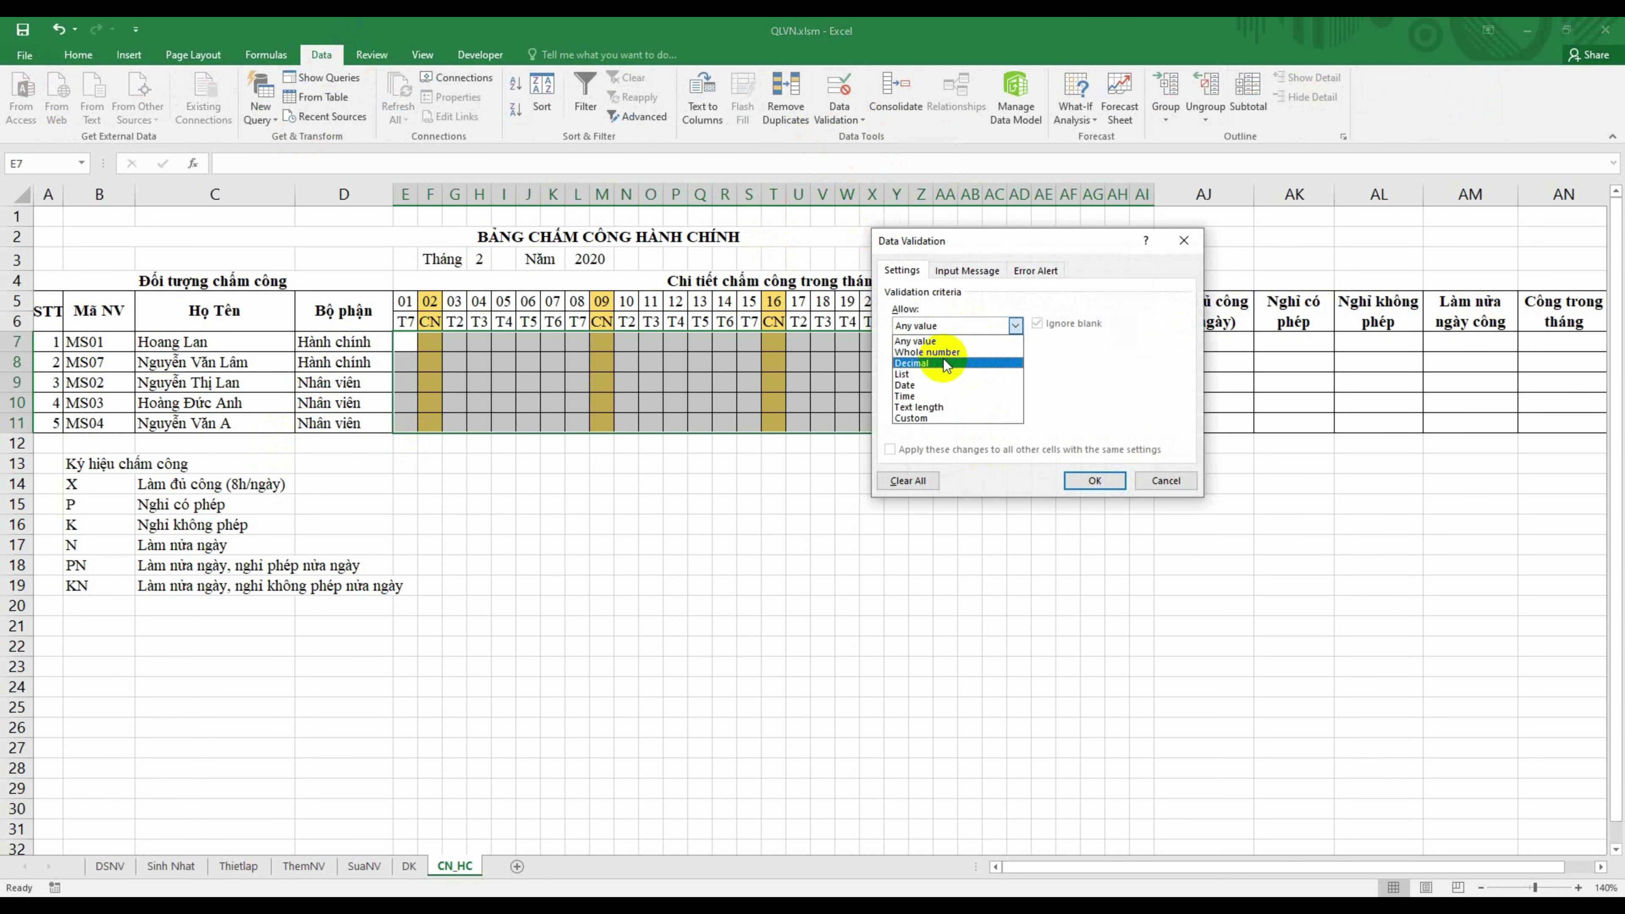
{"action": "left_click", "coordinate": [919, 373]}
{"action": "left_click", "coordinate": [998, 395]}
{"action": "left_click_drag", "start_coordinate": [71, 483], "coordinate": [72, 585]}
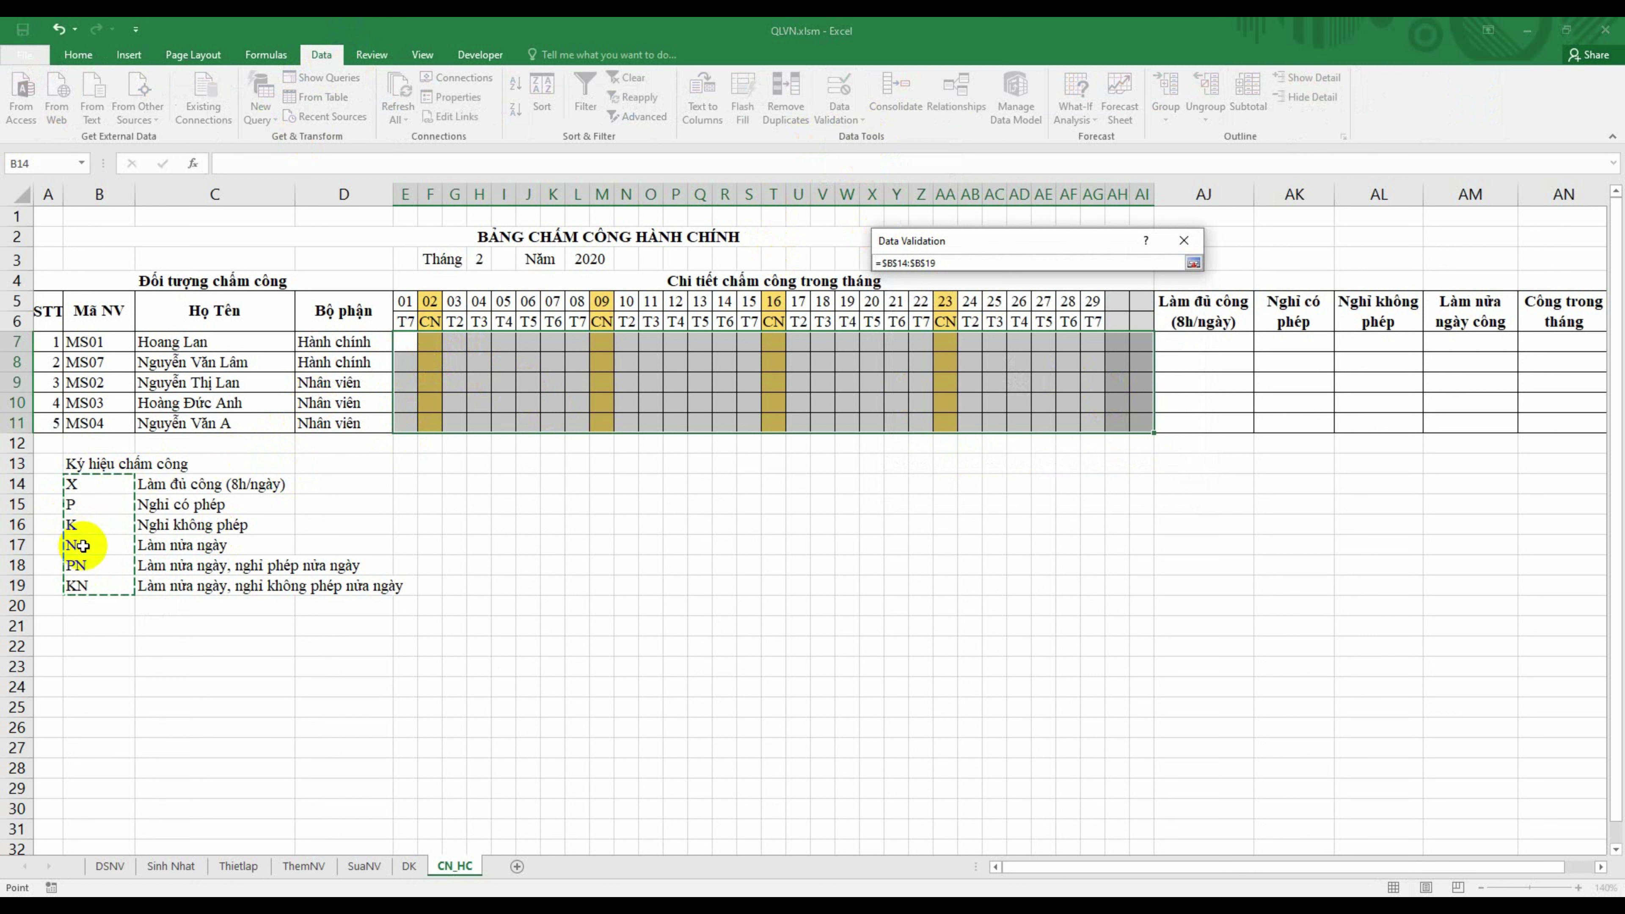
{"action": "key", "text": "Return"}
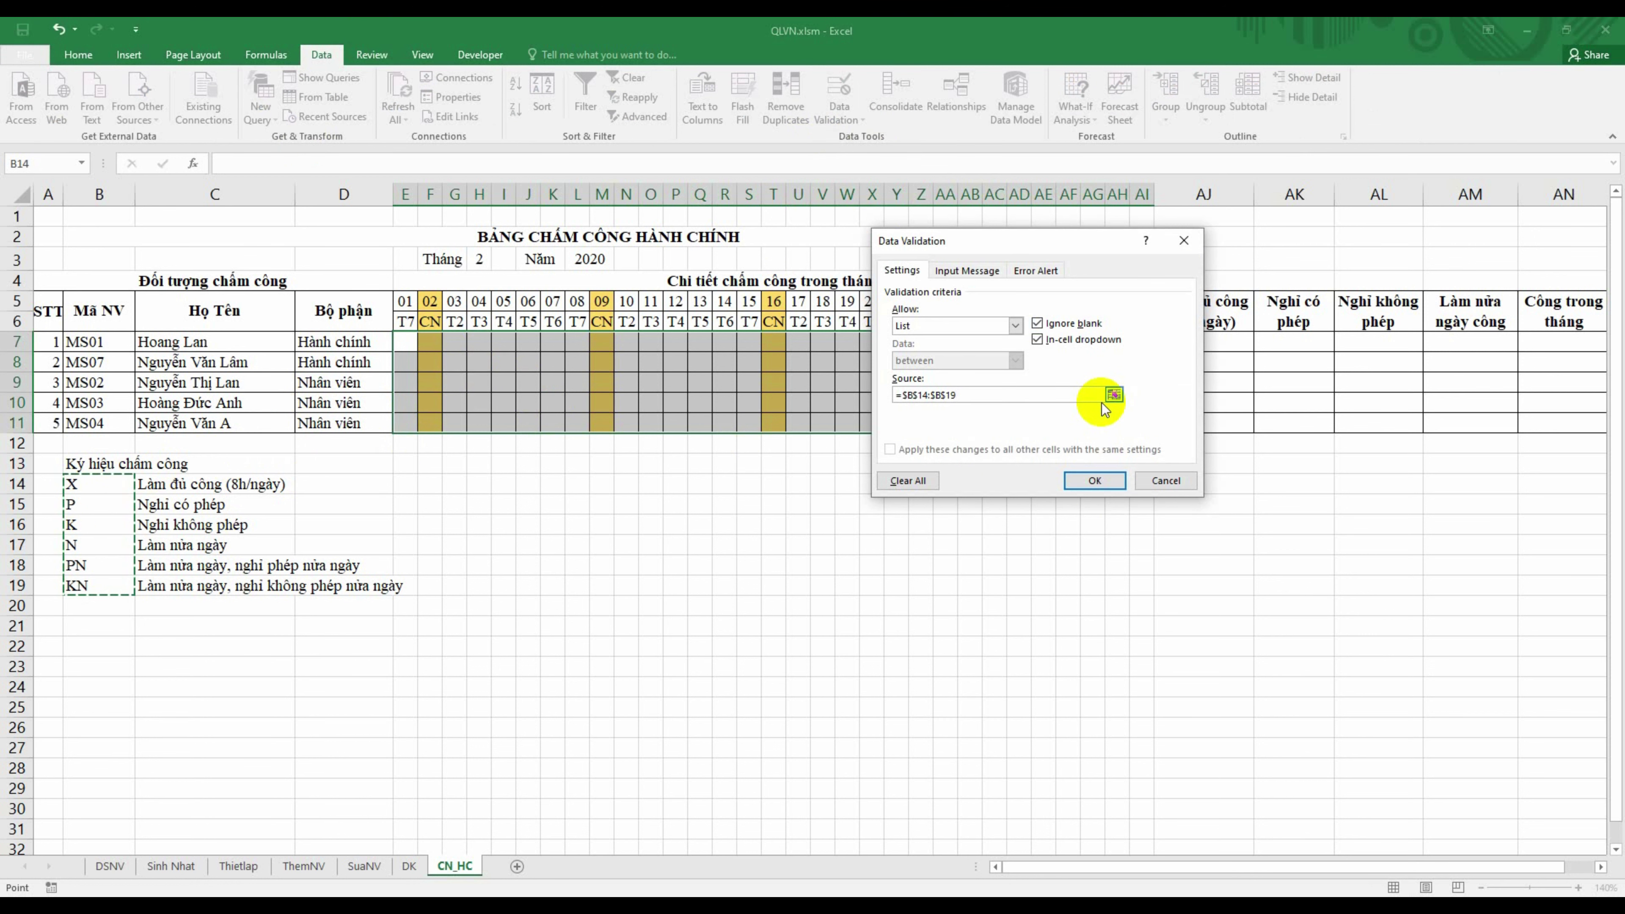
{"action": "left_click", "coordinate": [1096, 483]}
{"action": "left_click", "coordinate": [551, 504]}
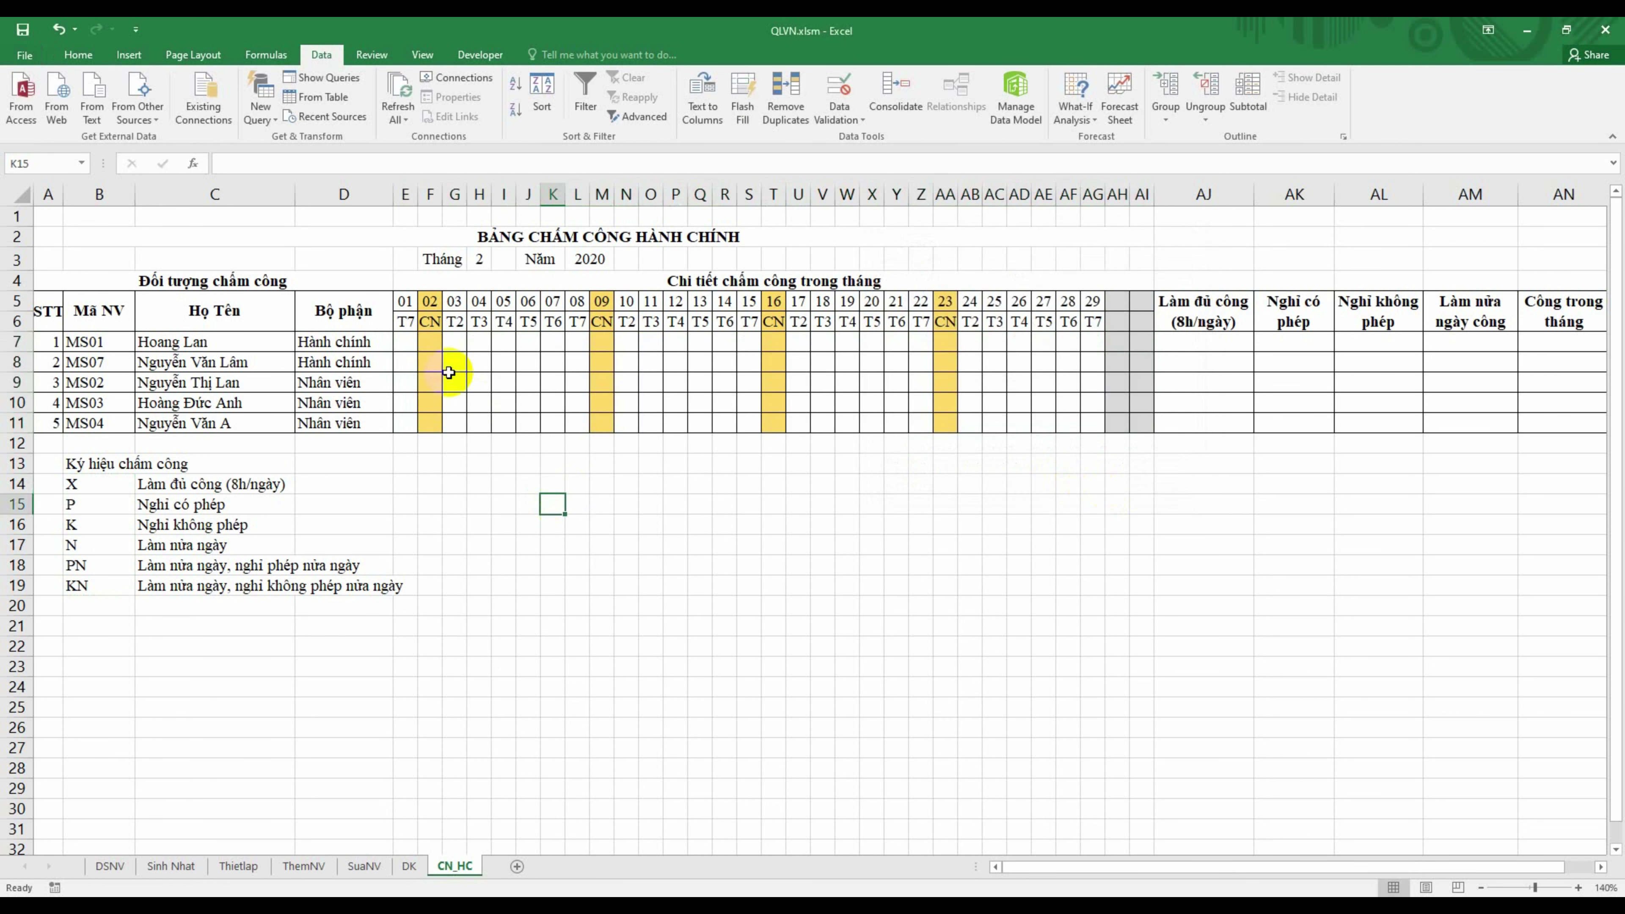
Step: Pick code X for E7 from the dropdown and confirm an invalid entry 'ldsd' is rejected
{"action": "left_click", "coordinate": [409, 342]}
{"action": "left_click", "coordinate": [423, 343]}
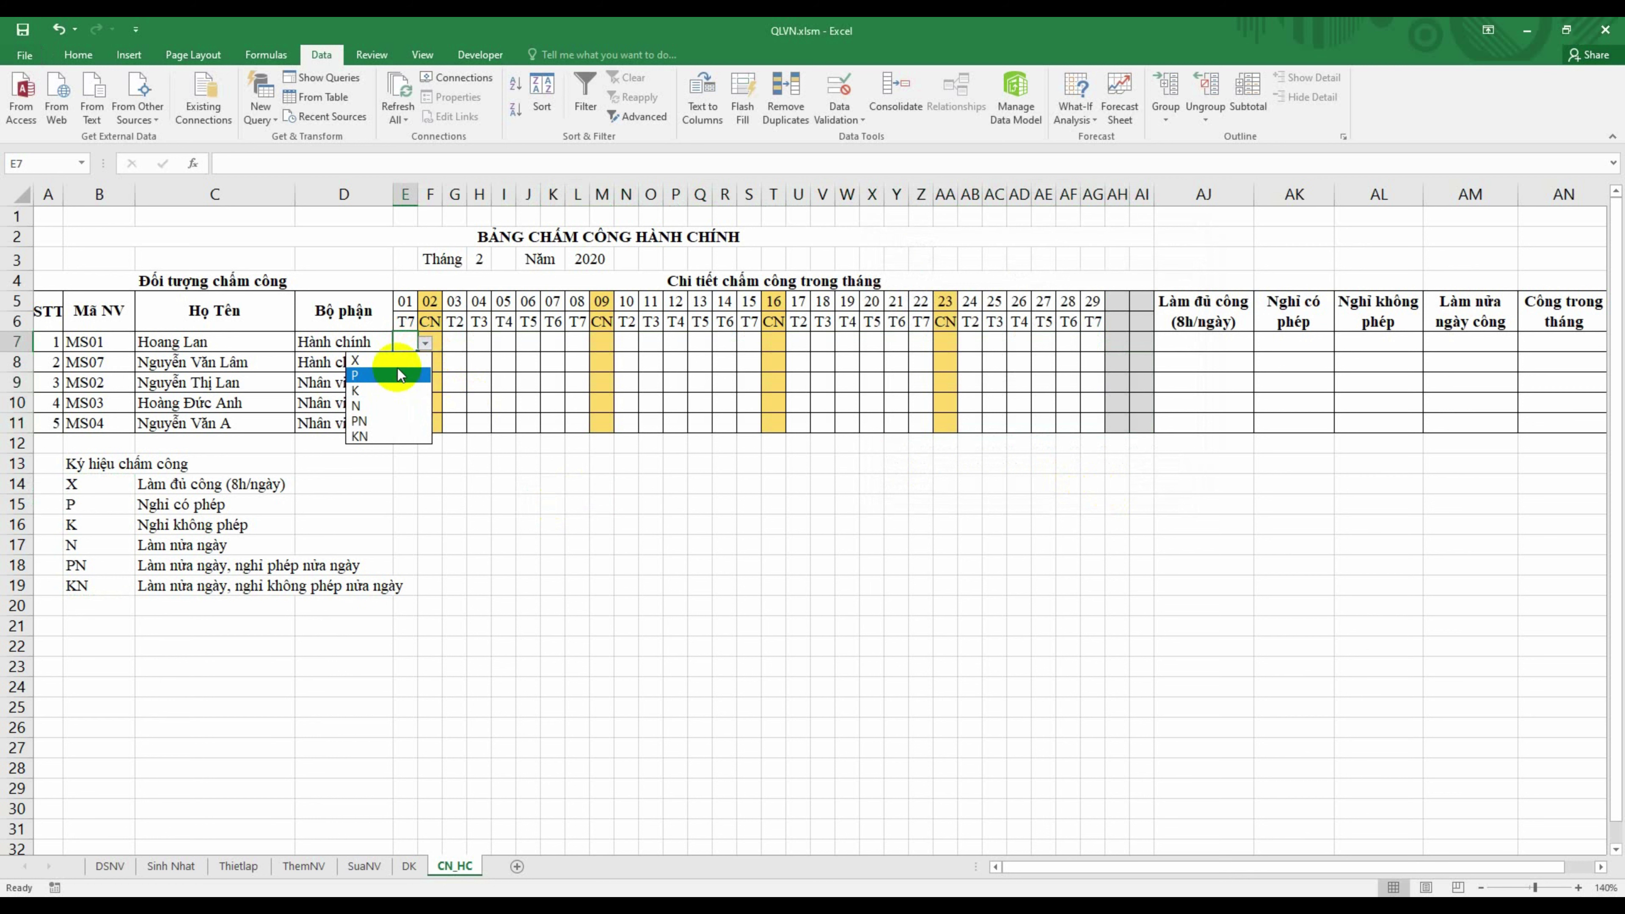
{"action": "left_click", "coordinate": [383, 361]}
{"action": "left_click", "coordinate": [438, 389]}
{"action": "left_click", "coordinate": [404, 343]}
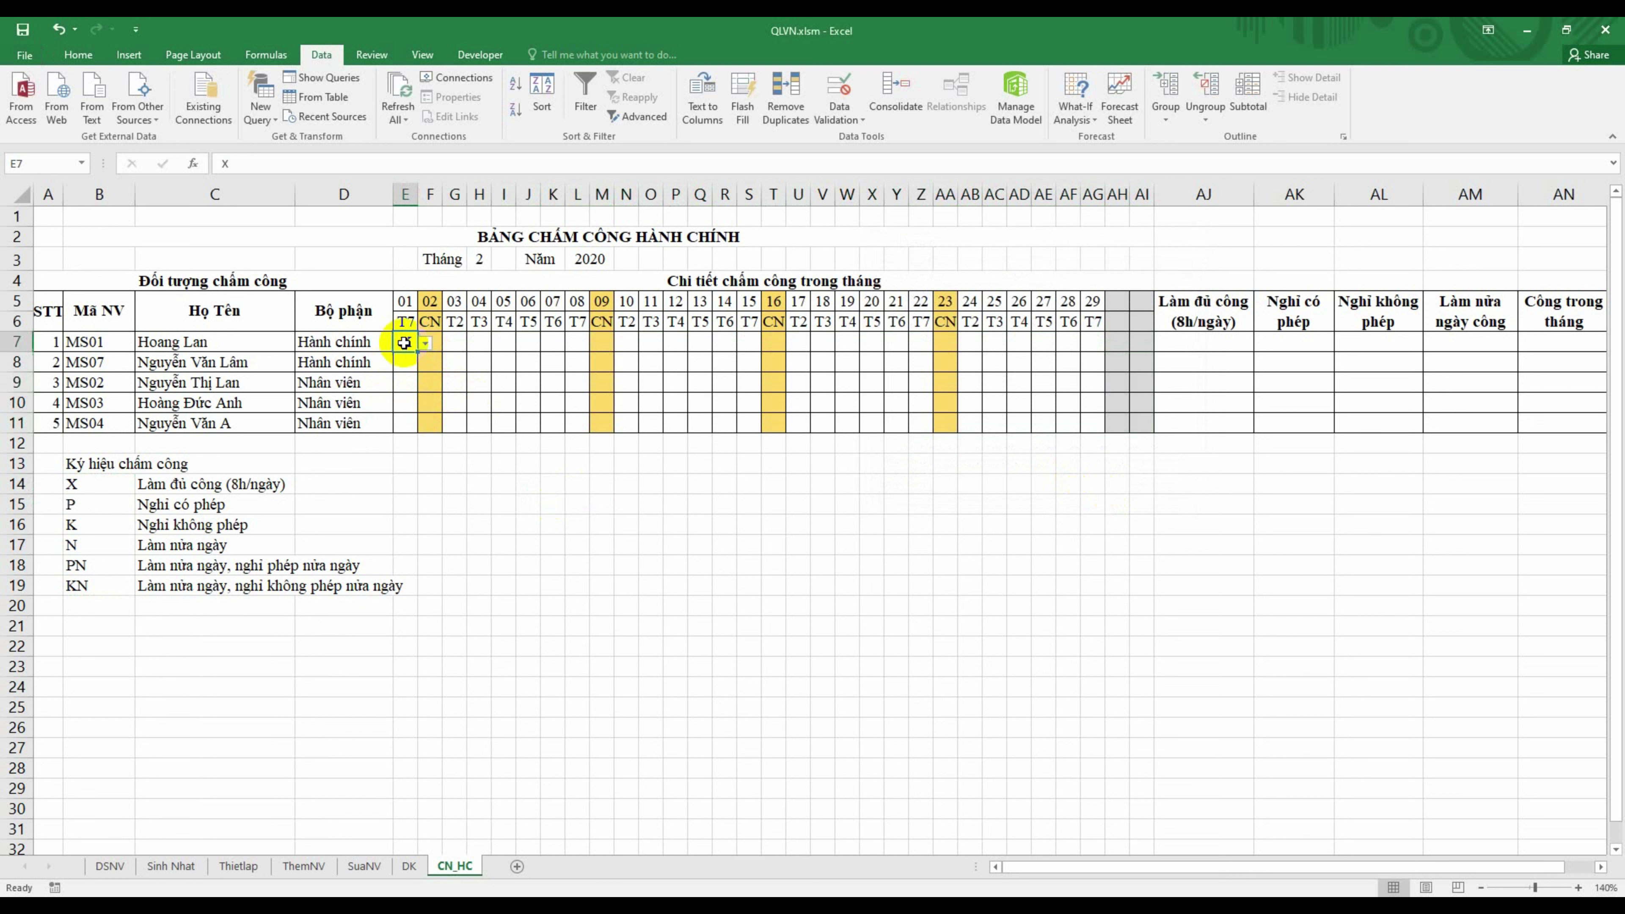
{"action": "type", "text": "ldsd"}
{"action": "key", "text": "Return"}
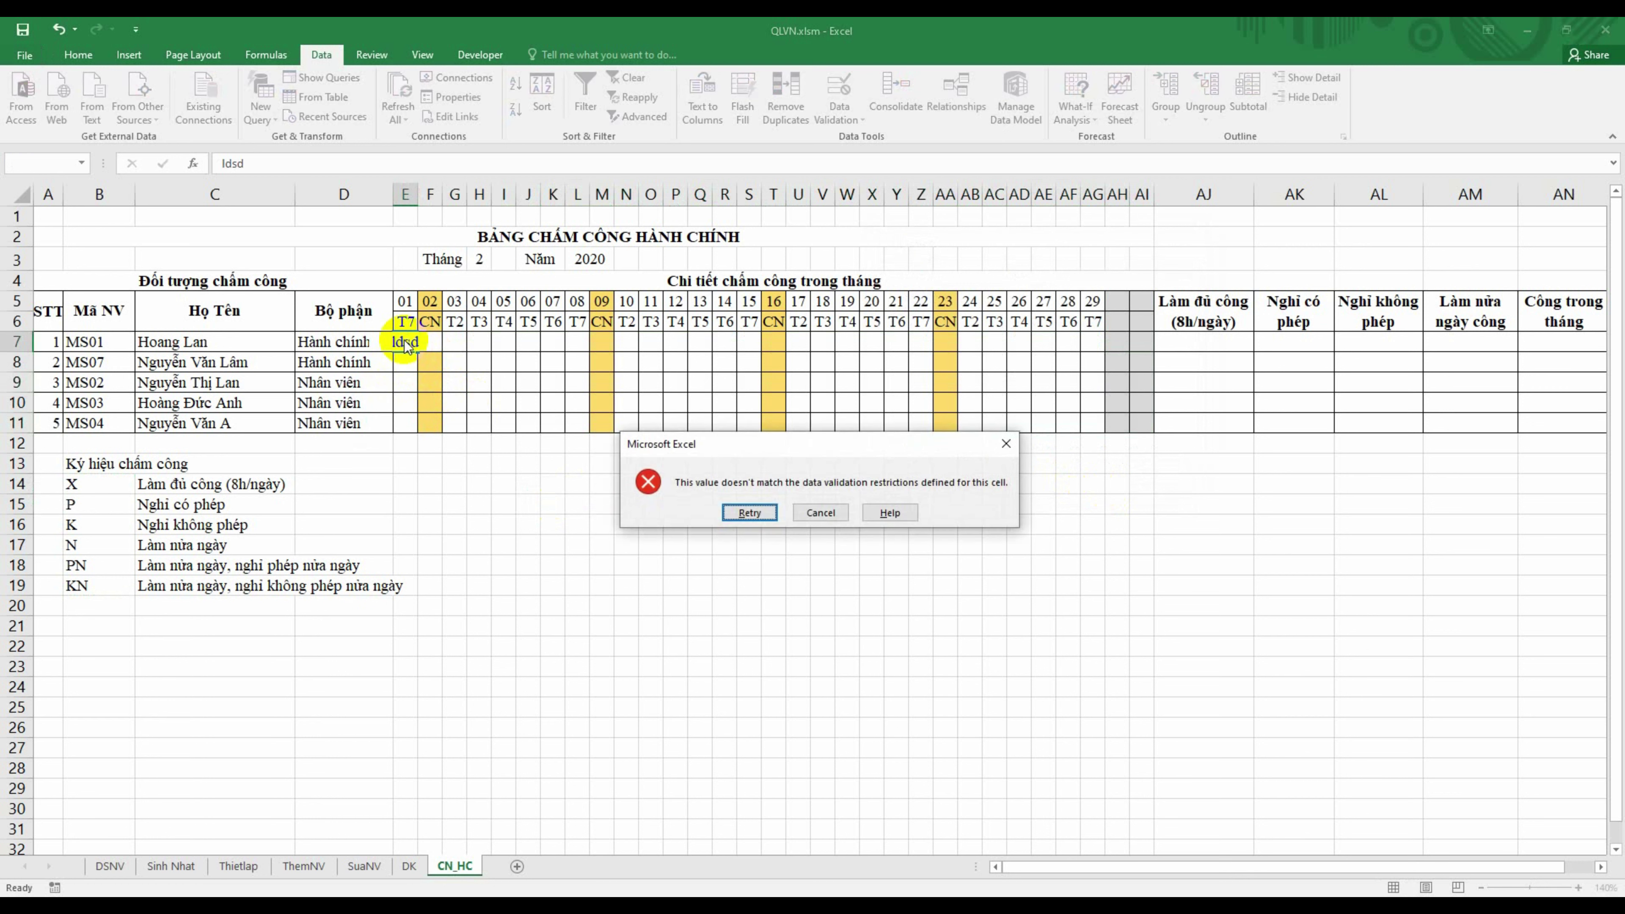
{"action": "left_click", "coordinate": [819, 512]}
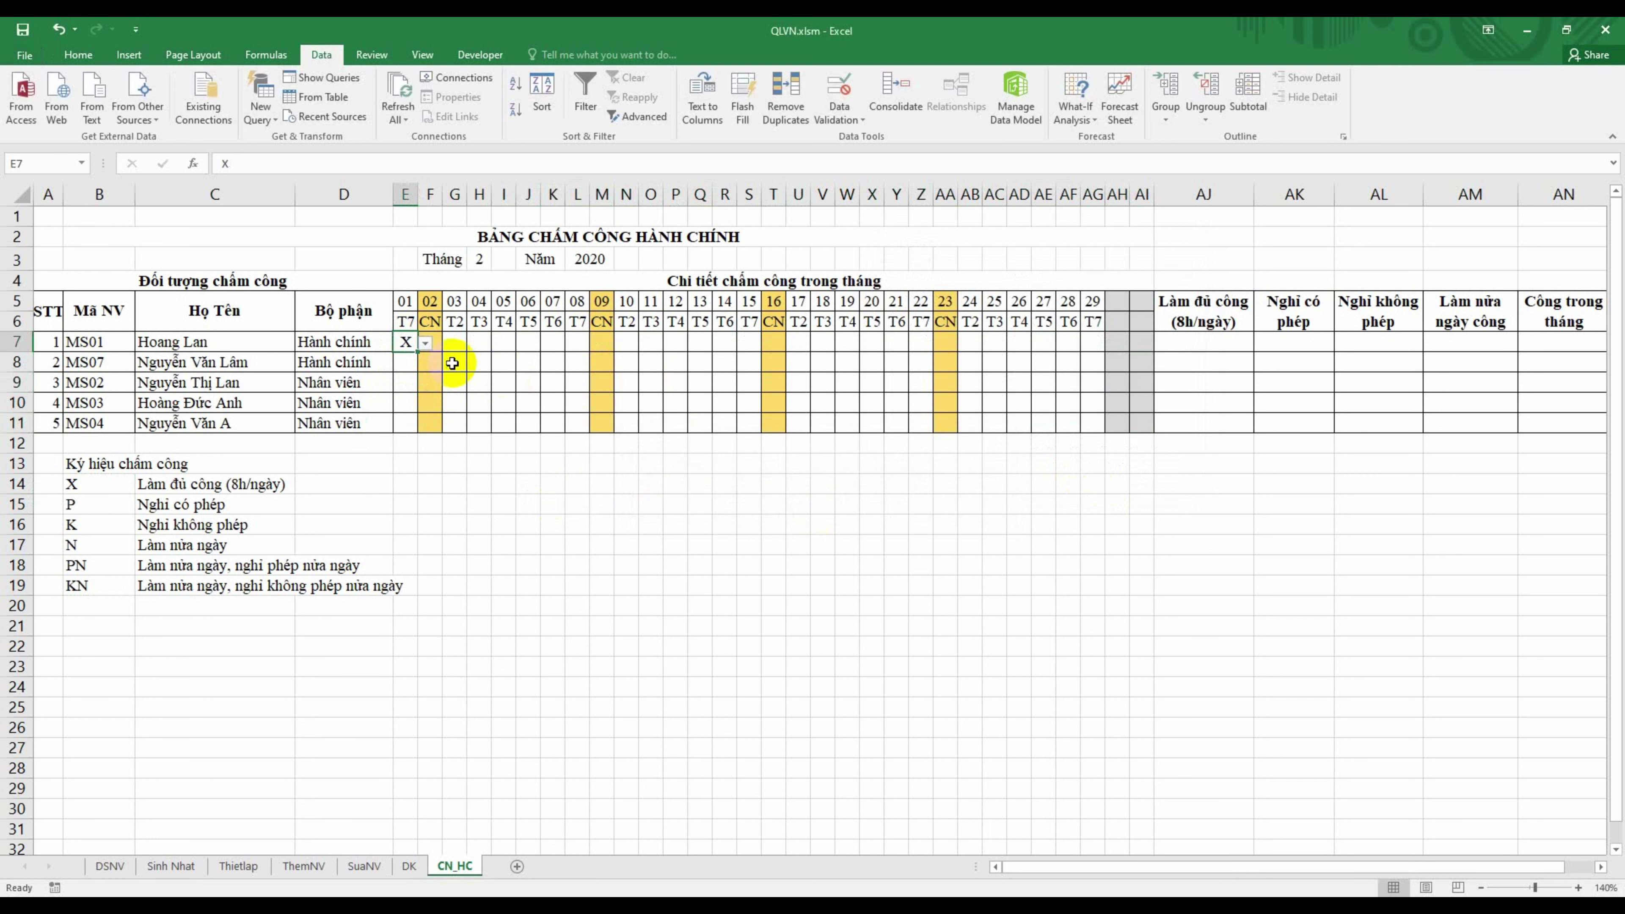
Step: Enter codes P, X, X, X across the following day cells of row 7, retrying K7
{"action": "left_click", "coordinate": [440, 344]}
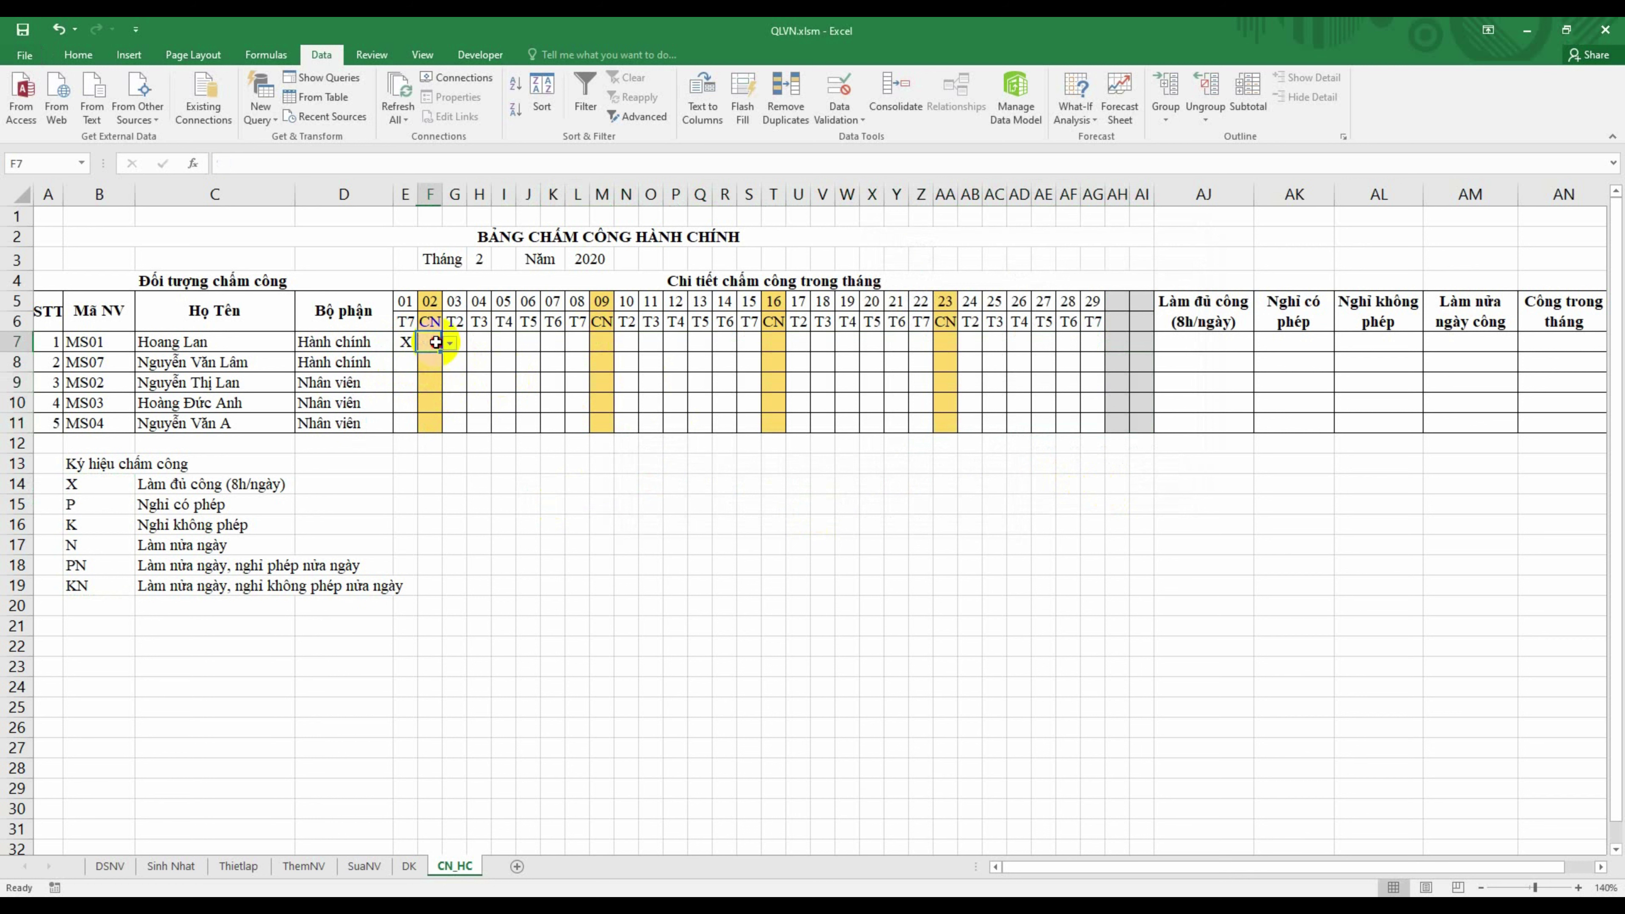
{"action": "left_click", "coordinate": [459, 346]}
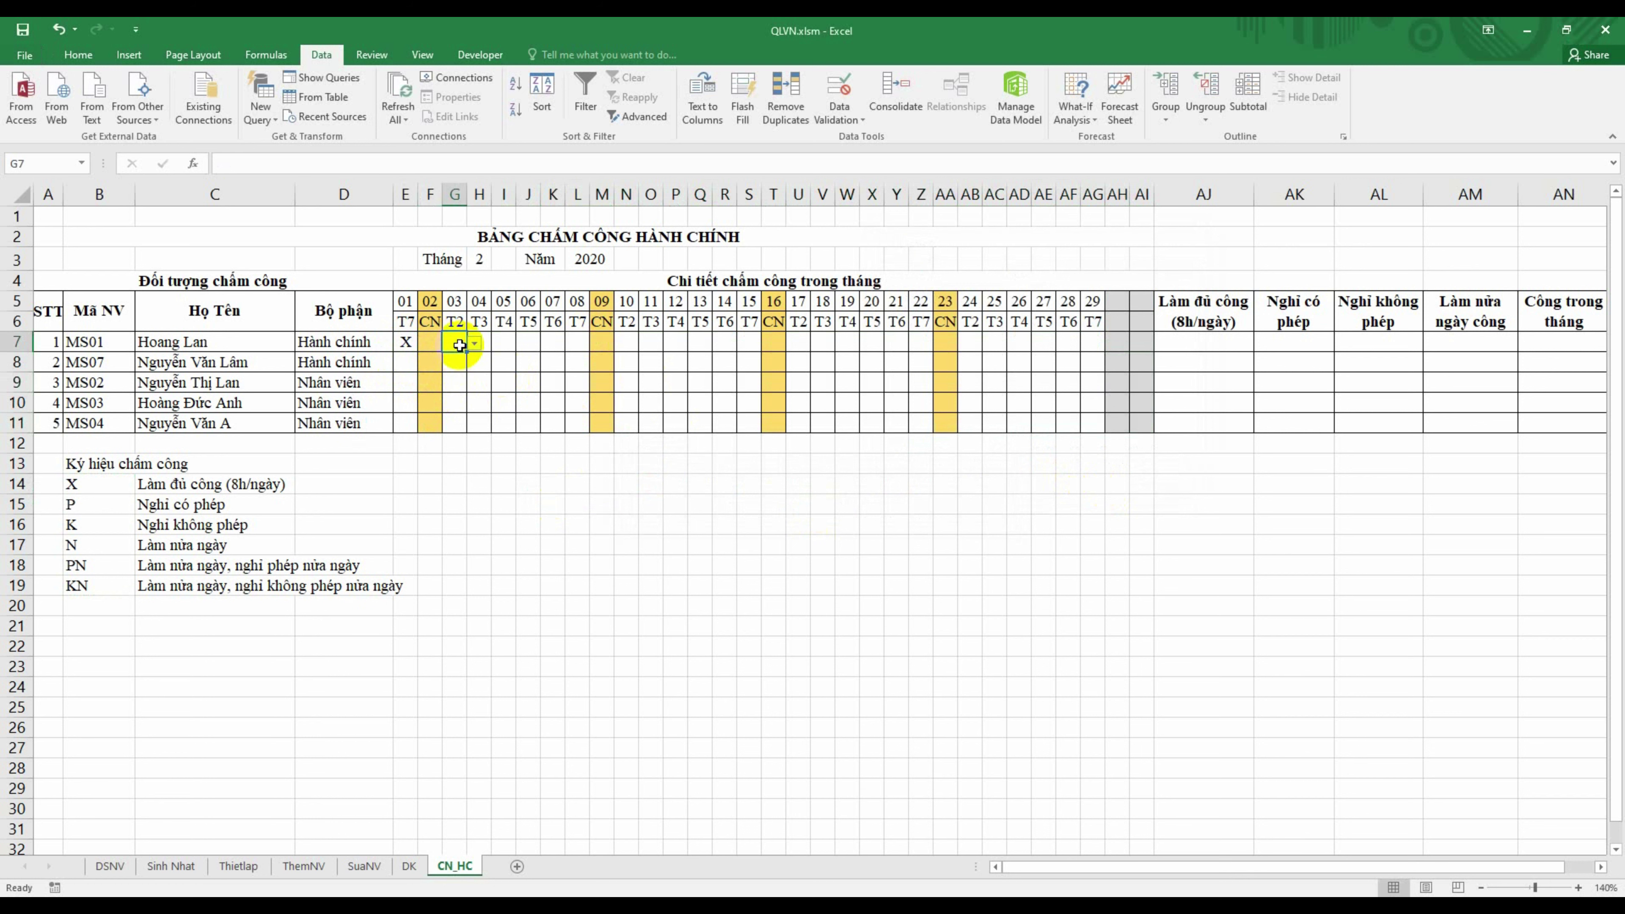
{"action": "type", "text": "P"}
{"action": "key", "text": "Tab"}
{"action": "type", "text": "X"}
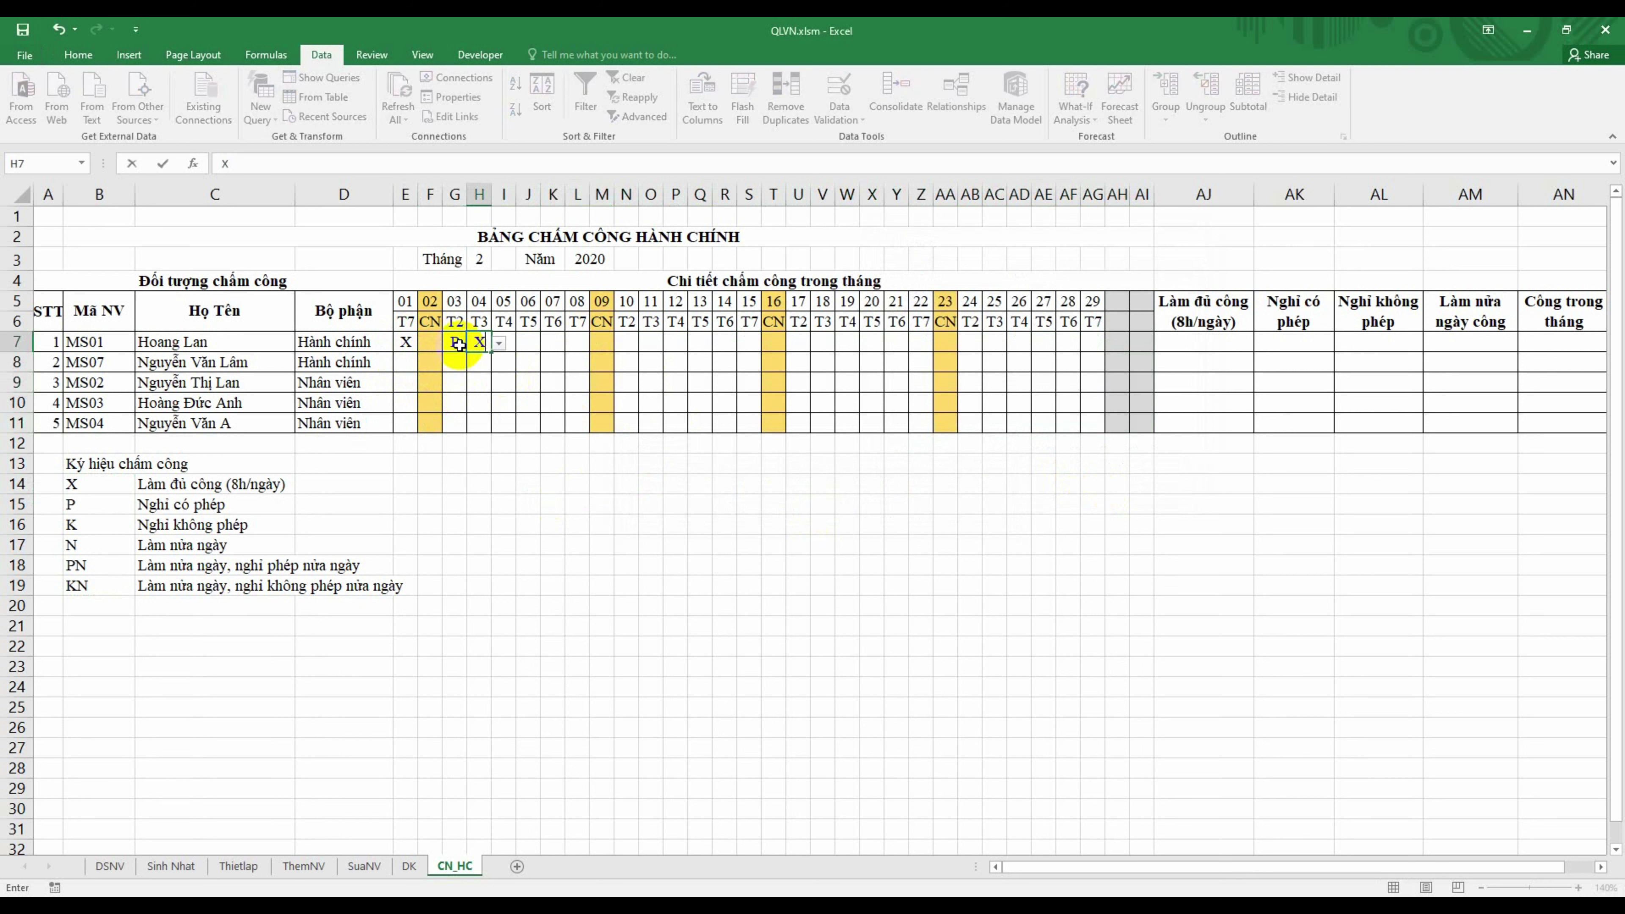
{"action": "key", "text": "Tab"}
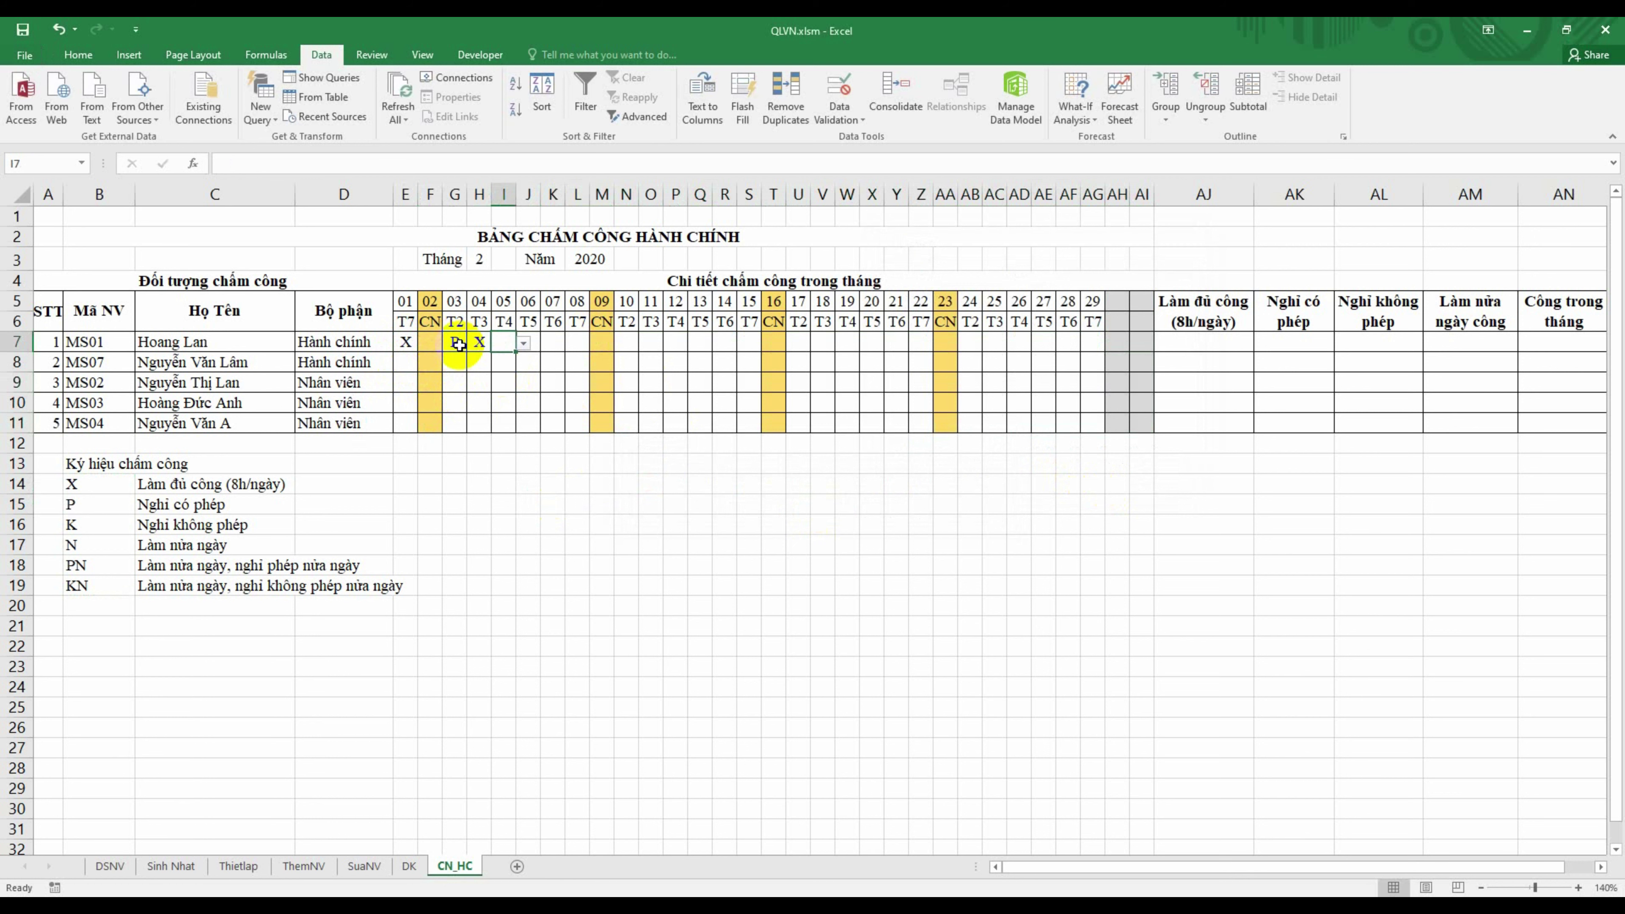
{"action": "type", "text": "X"}
{"action": "key", "text": "Tab"}
{"action": "type", "text": "X"}
{"action": "key", "text": "Tab"}
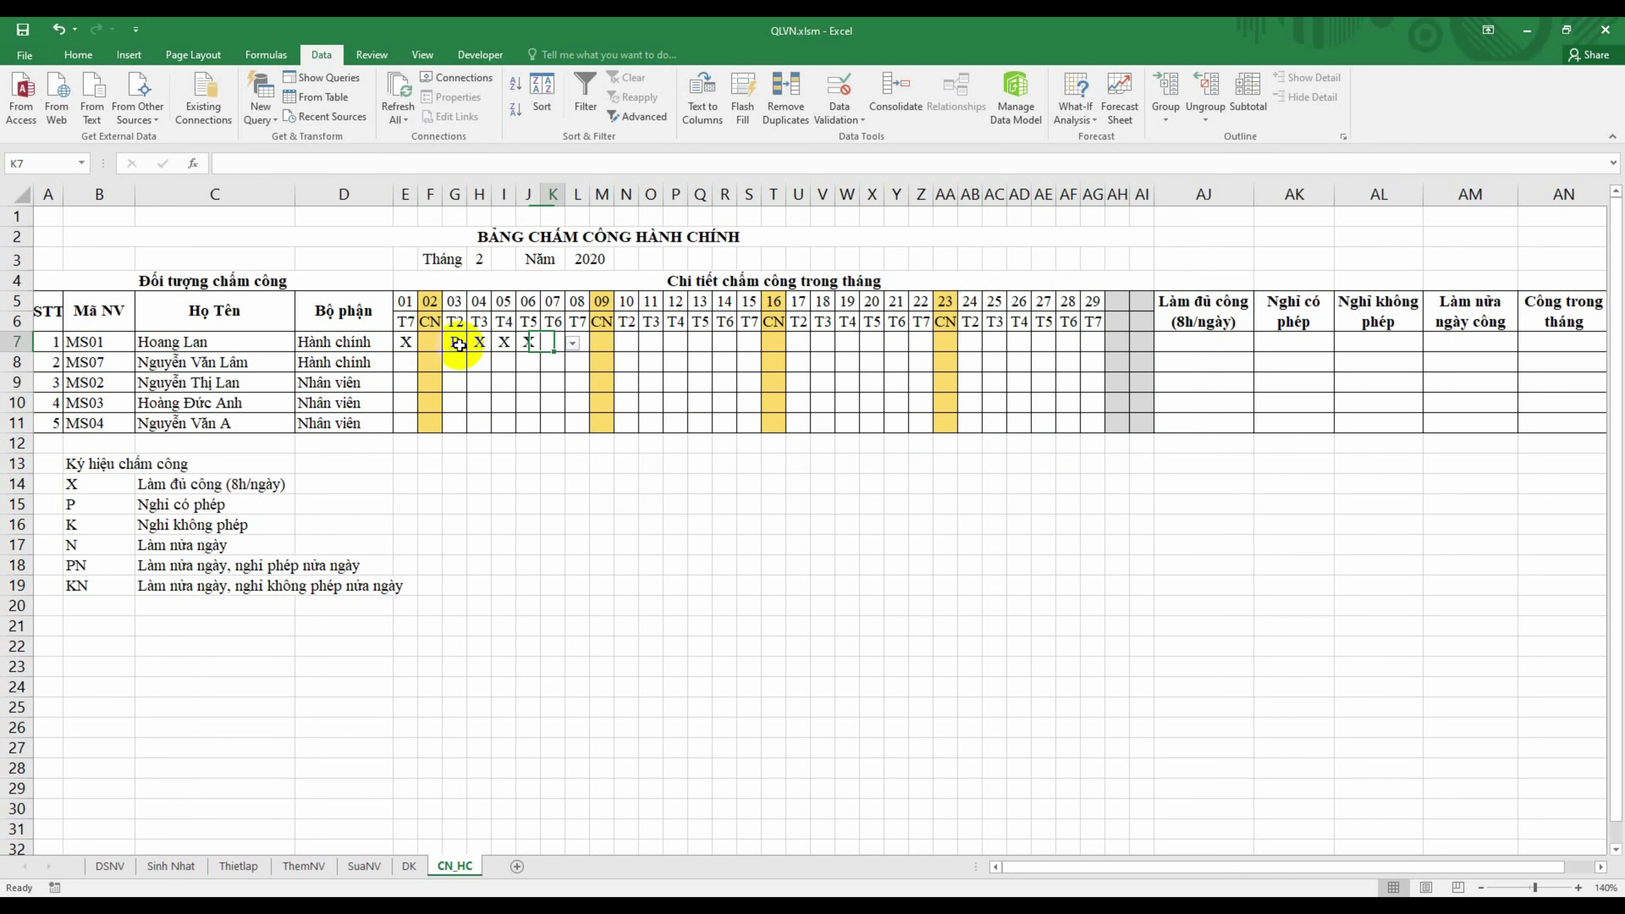
{"action": "type", "text": "XX"}
{"action": "key", "text": "Tab"}
{"action": "key", "text": "Return"}
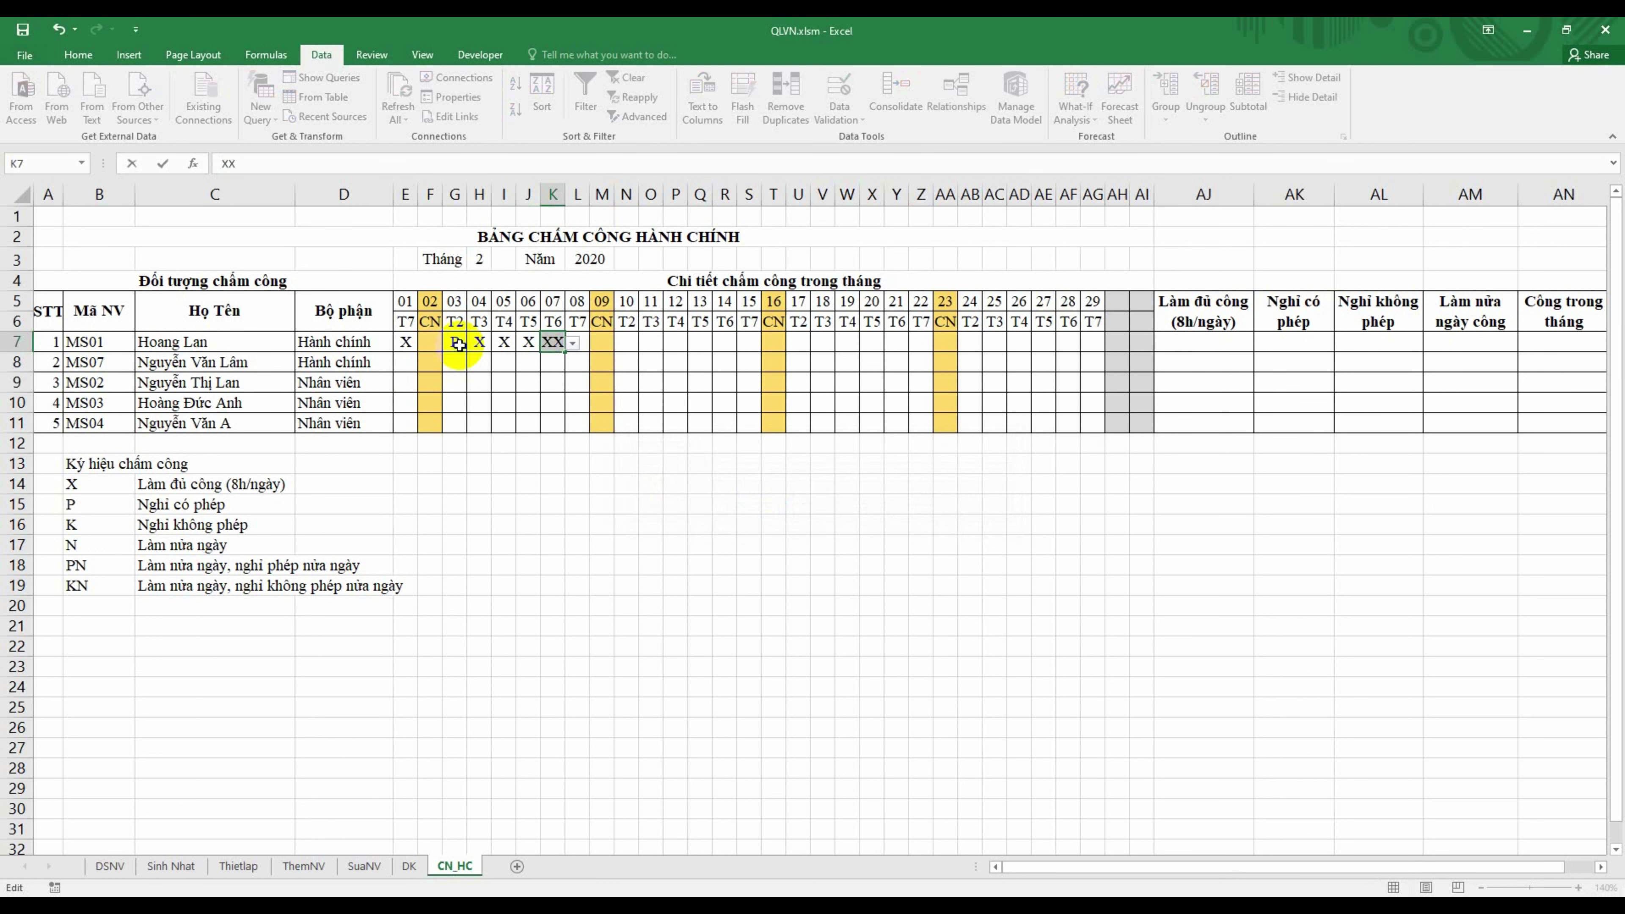
{"action": "type", "text": "X"}
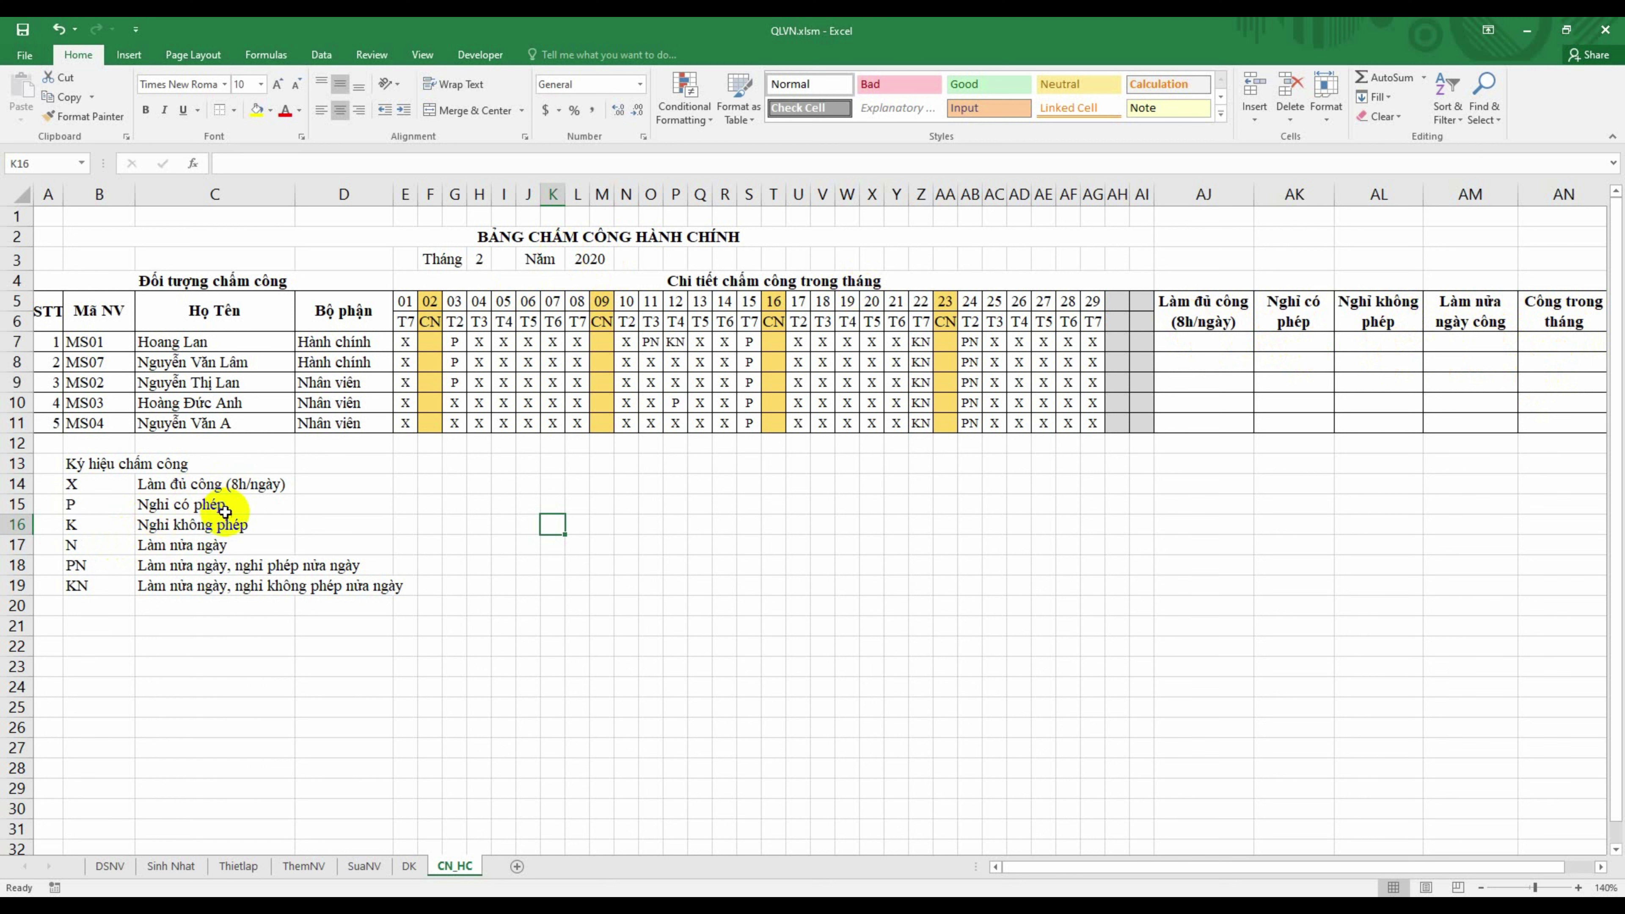
Step: Enter =COUNTIF($E7:$AG7,$B$14) in AJ7 to count the first employee's X days, giving 19
{"action": "left_click", "coordinate": [1214, 337]}
{"action": "type", "text": "="}
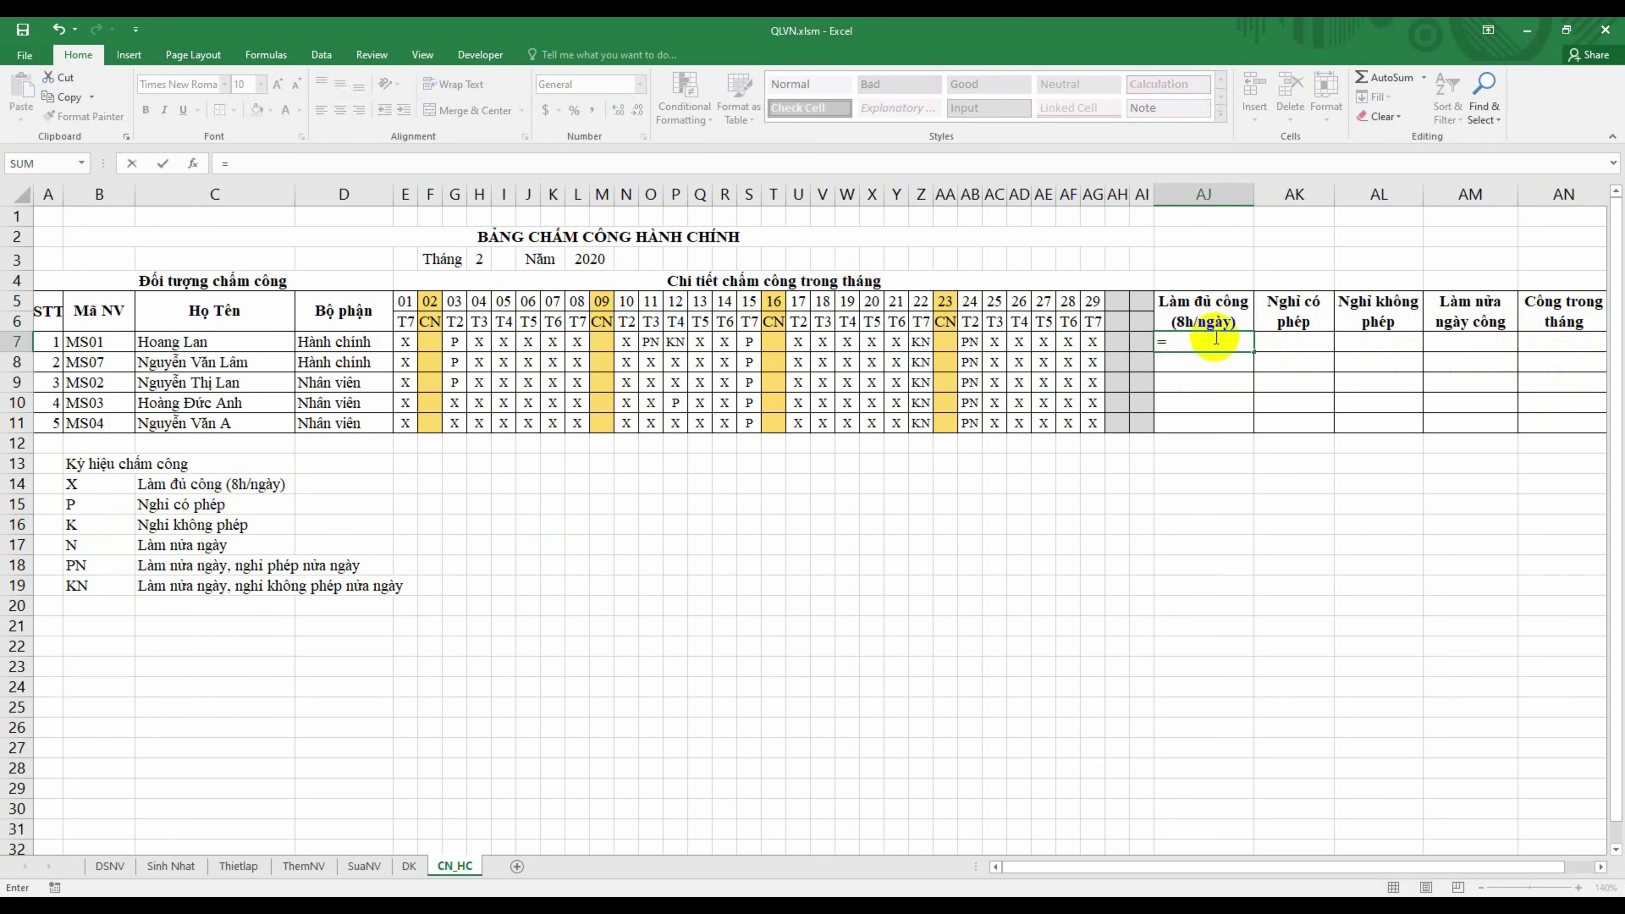
{"action": "type", "text": "COU"}
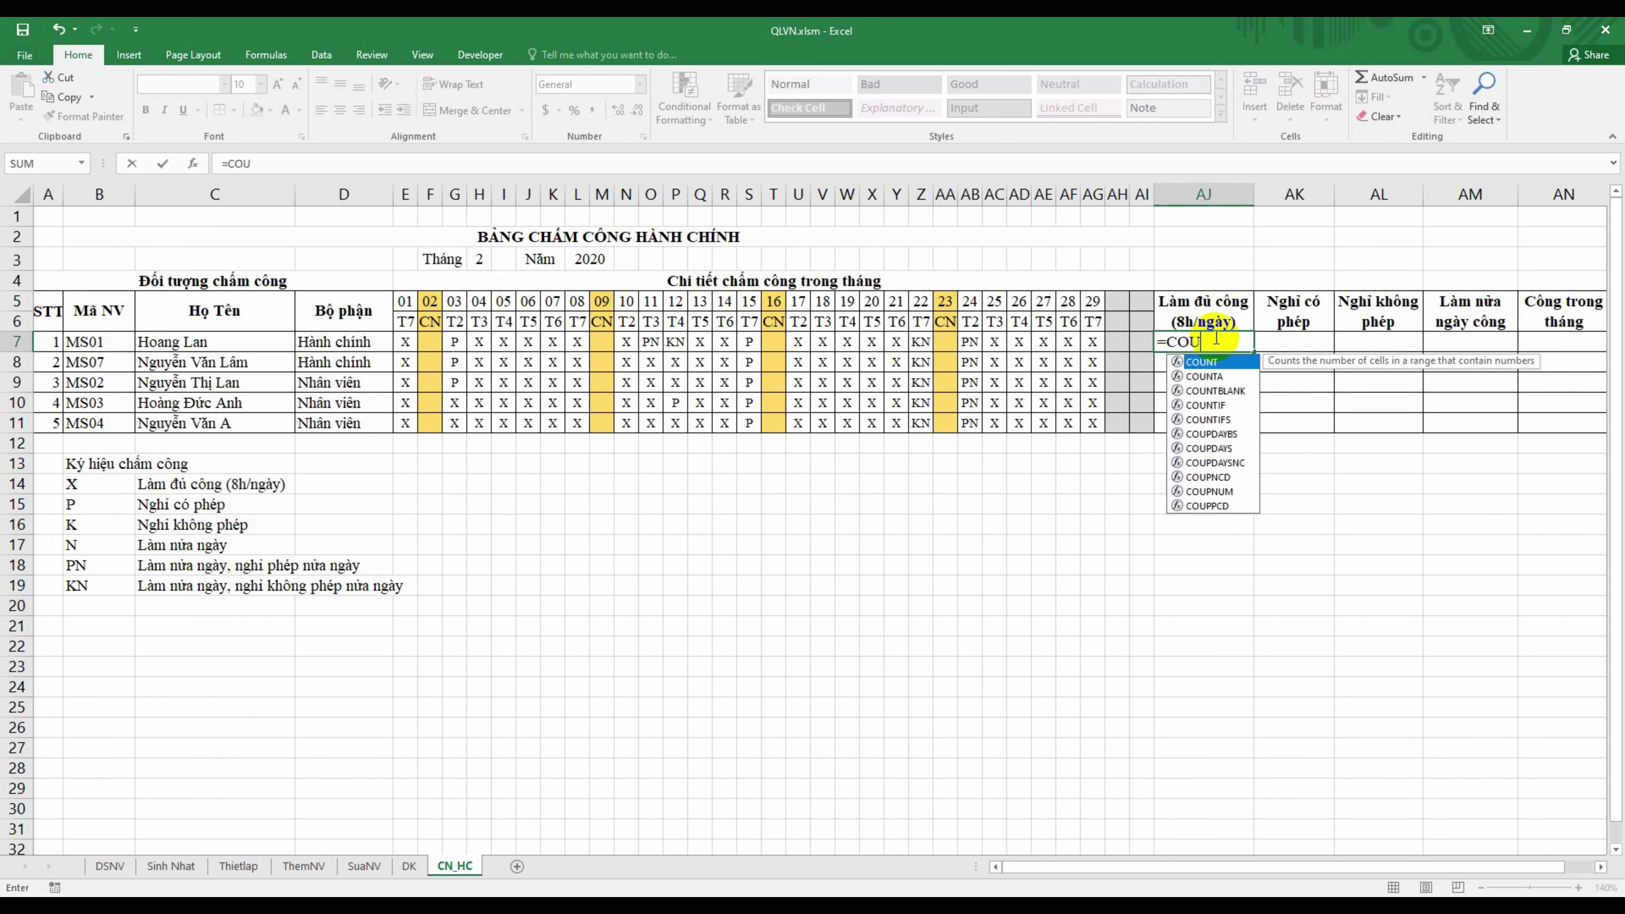
{"action": "type", "text": "NI"}
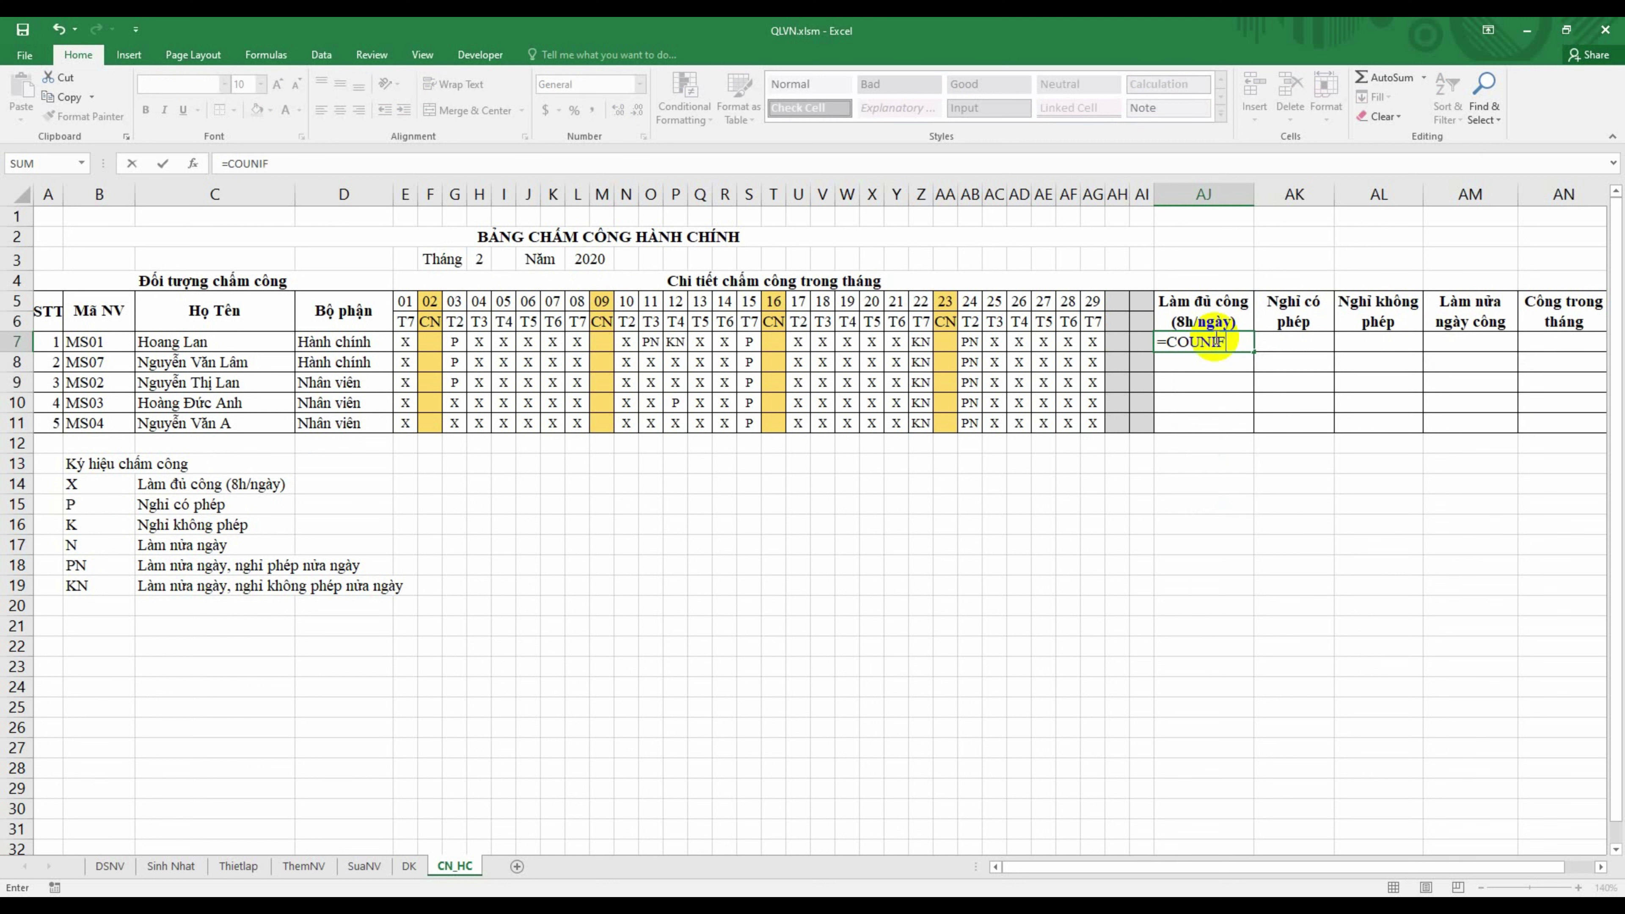
{"action": "key", "text": "BackSpace"}
{"action": "type", "text": "T"}
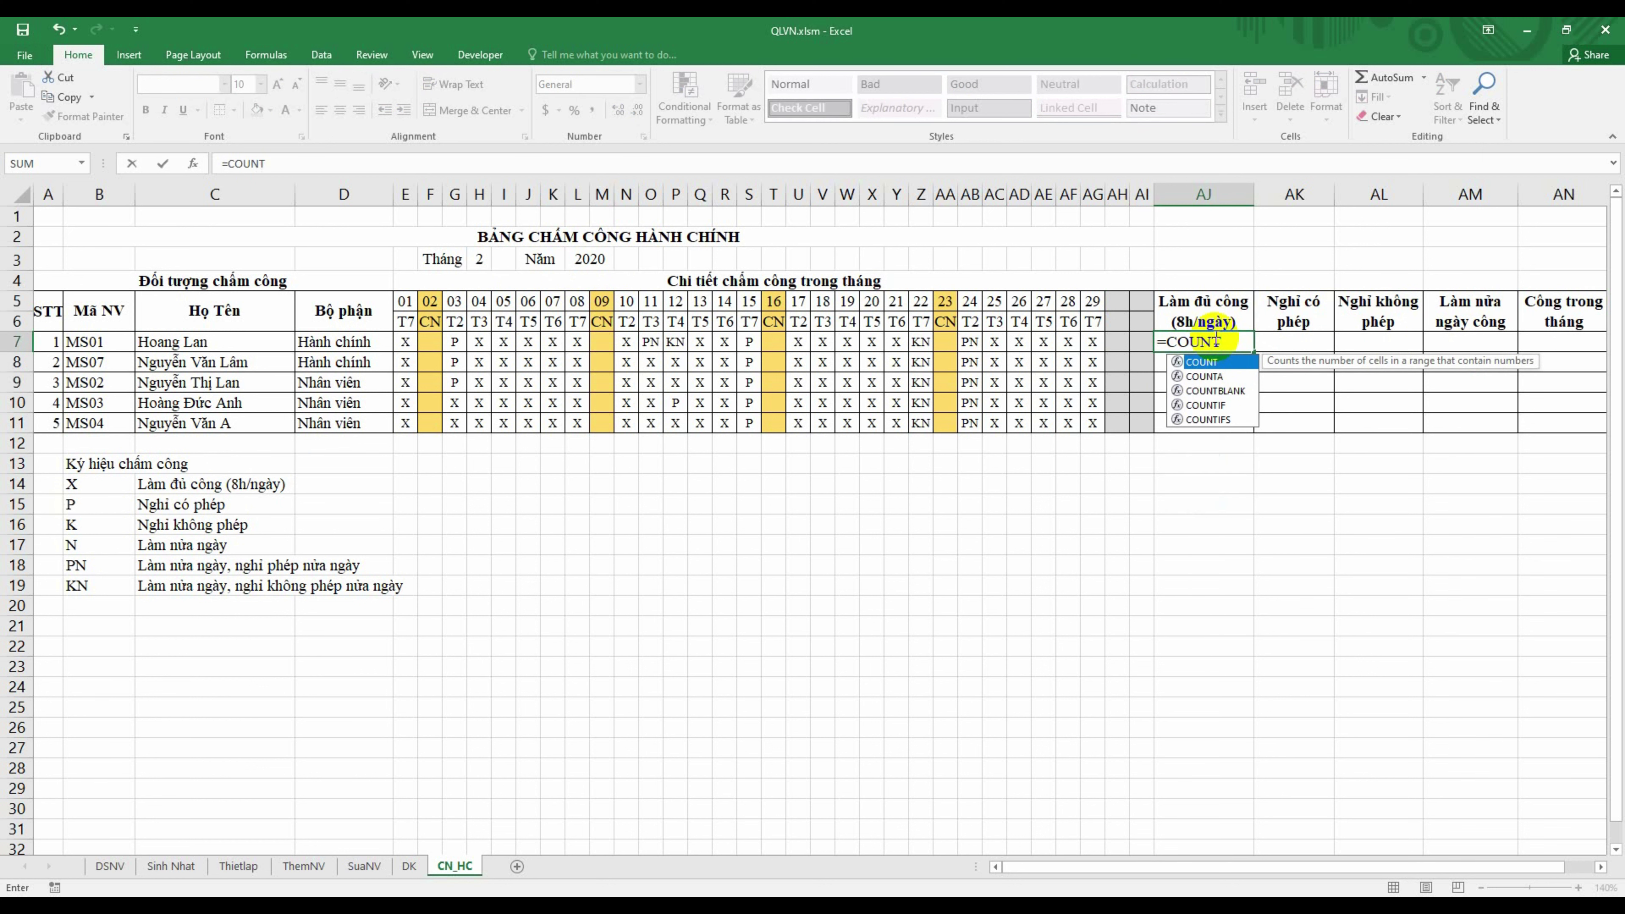
{"action": "type", "text": "IF*"}
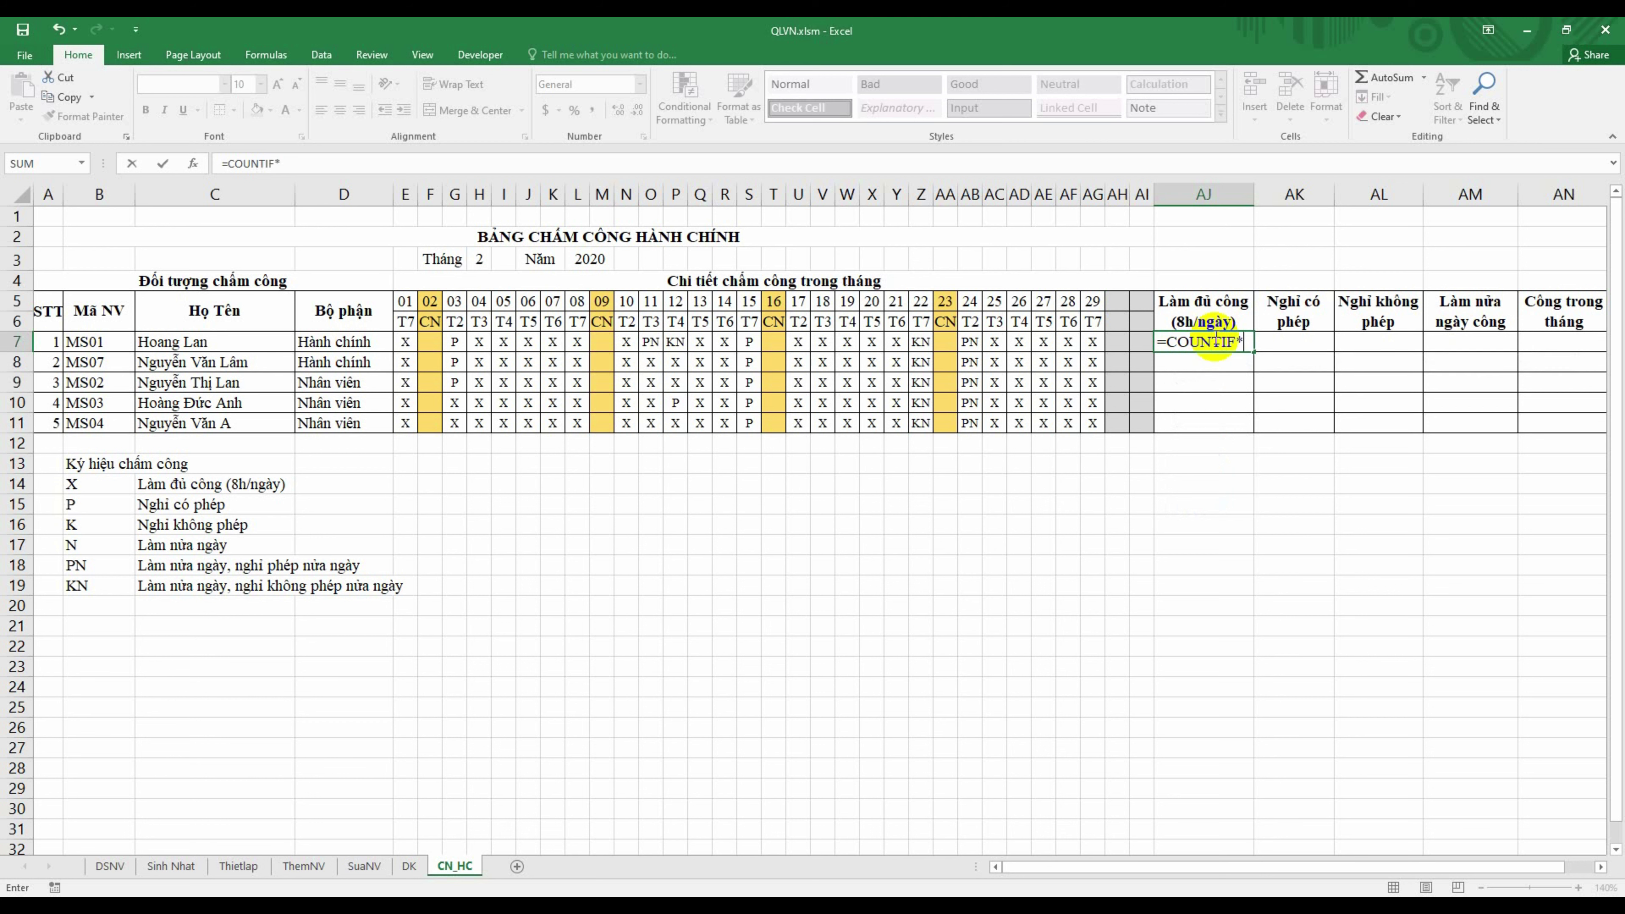
{"action": "key", "text": "BackSpace"}
{"action": "type", "text": "("}
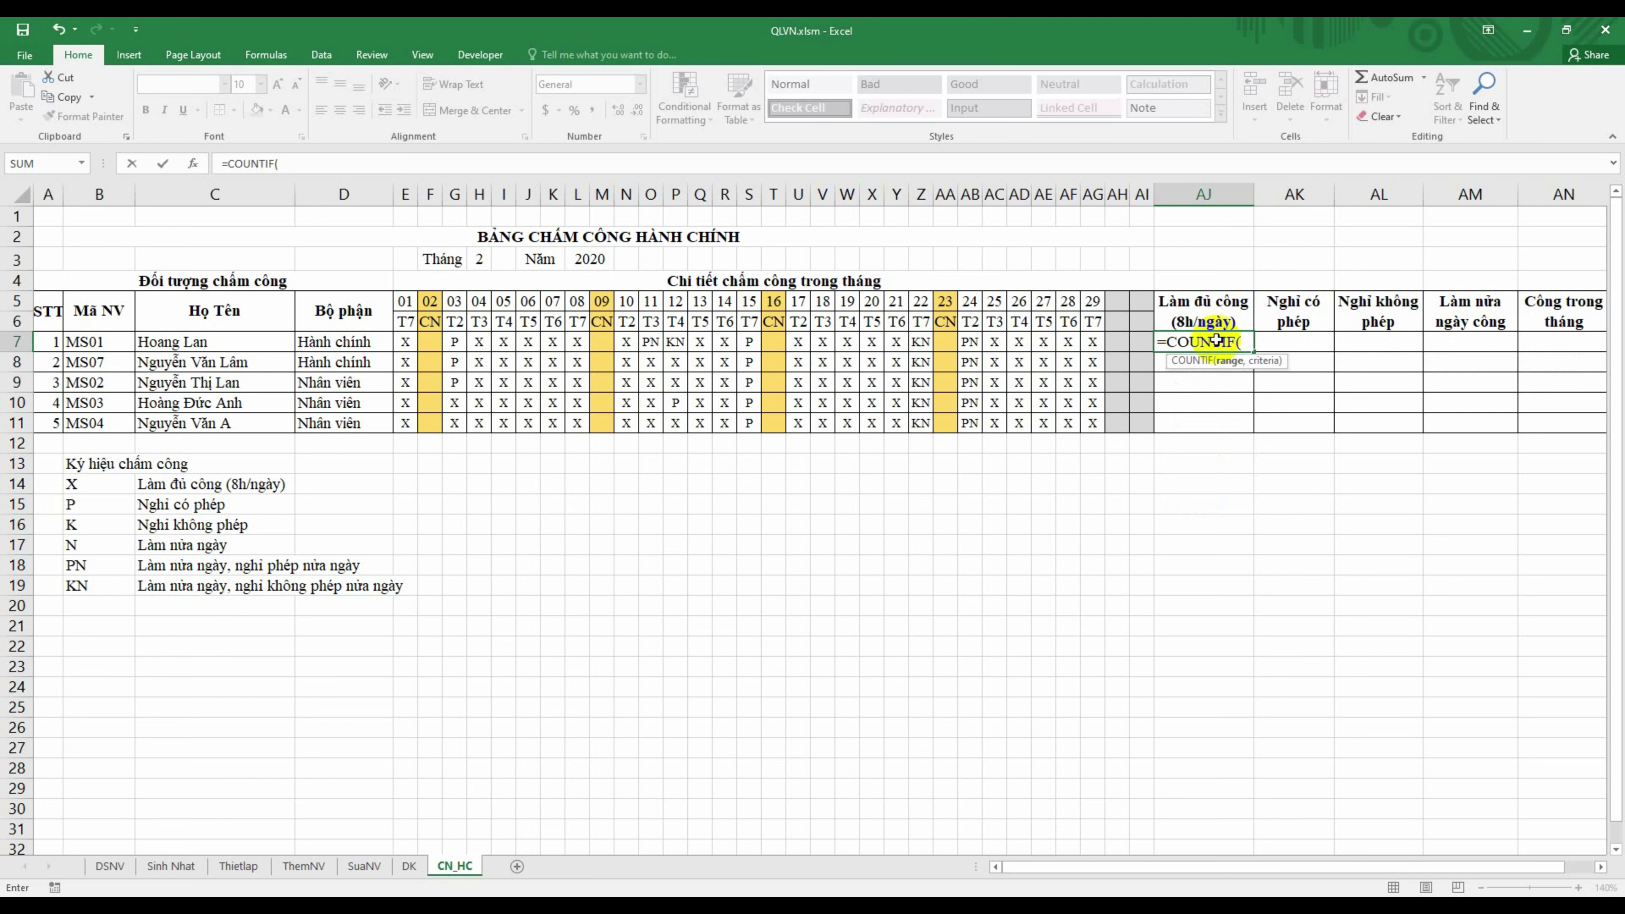
{"action": "left_click_drag", "start_coordinate": [405, 341], "coordinate": [1100, 341]}
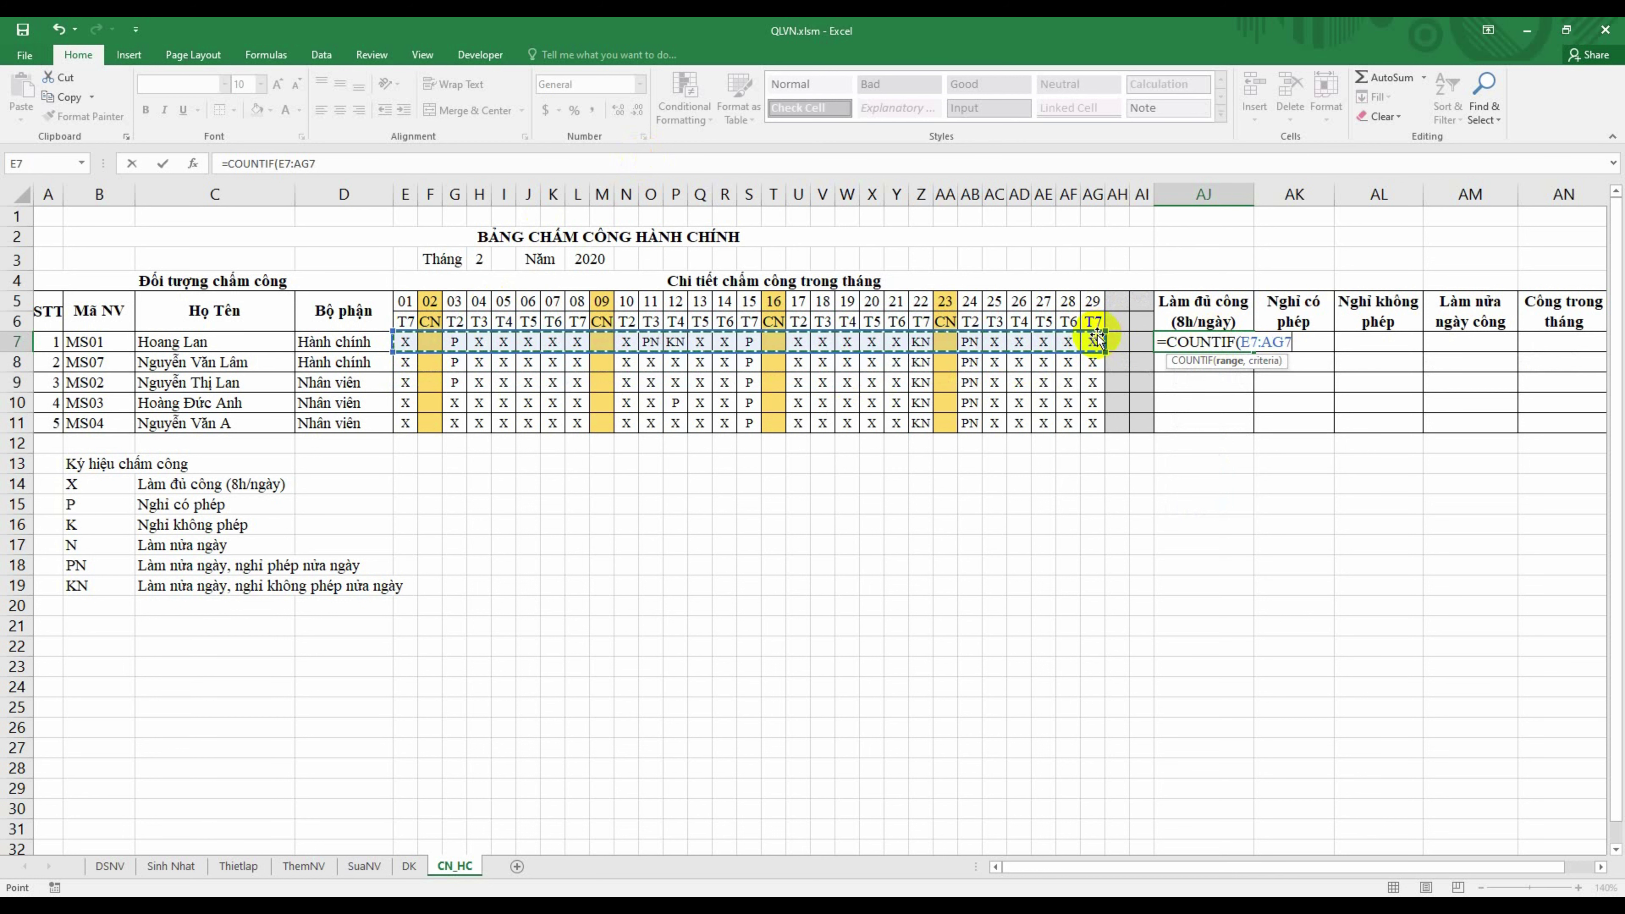
{"action": "key", "text": "F4"}
{"action": "key", "text": "F4"}
{"action": "key", "text": "F4"}
{"action": "type", "text": ","}
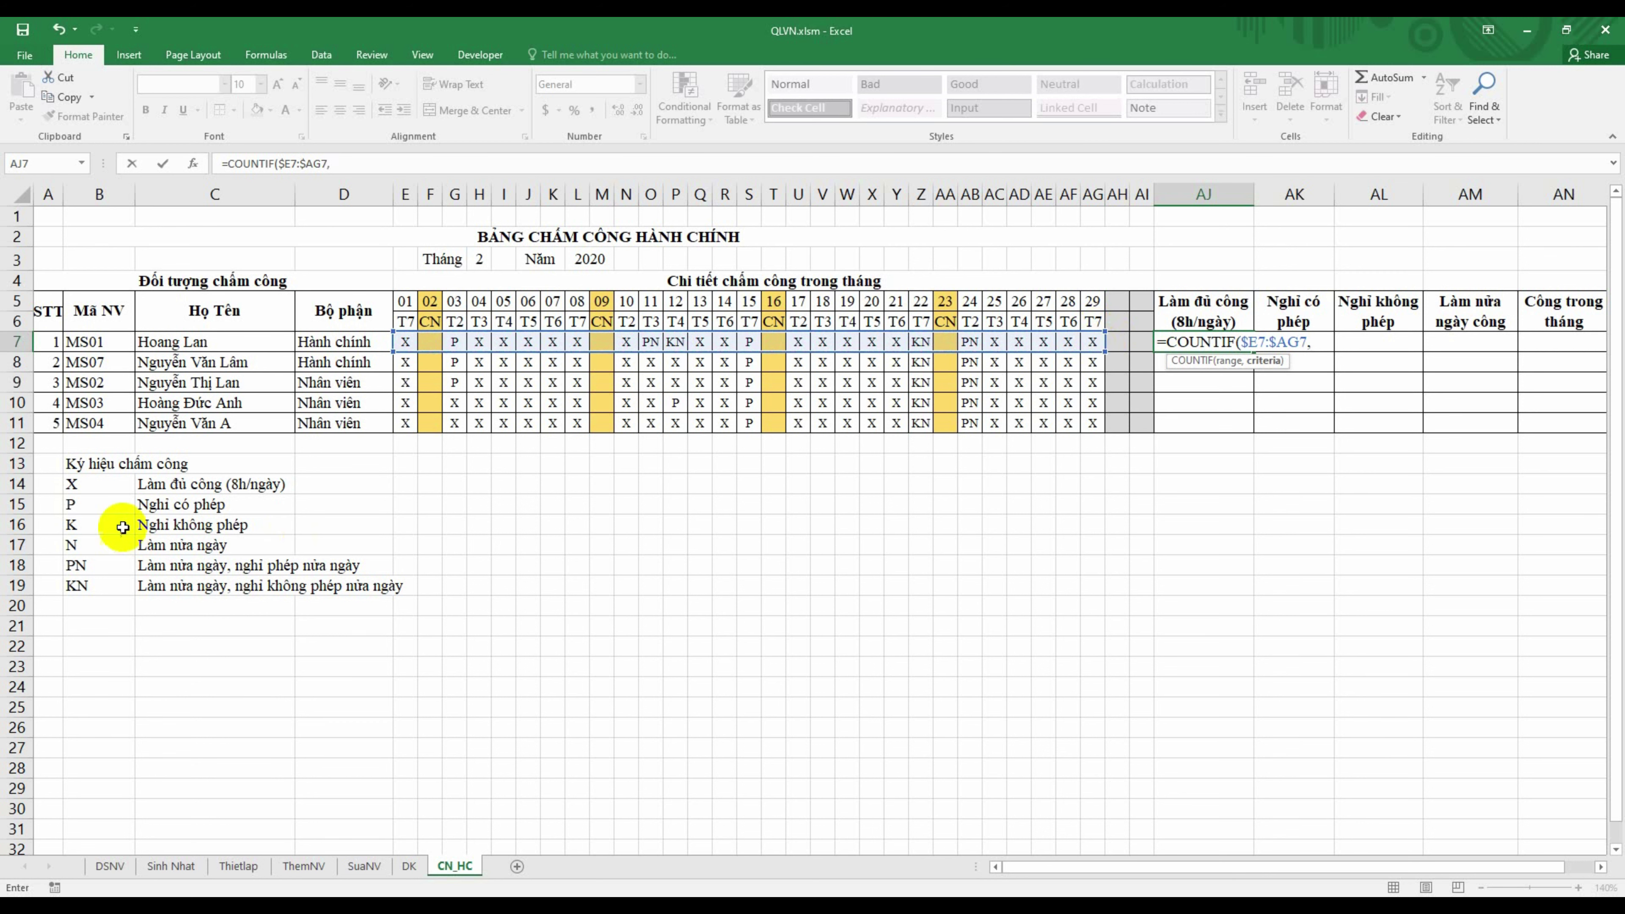
{"action": "left_click", "coordinate": [109, 482]}
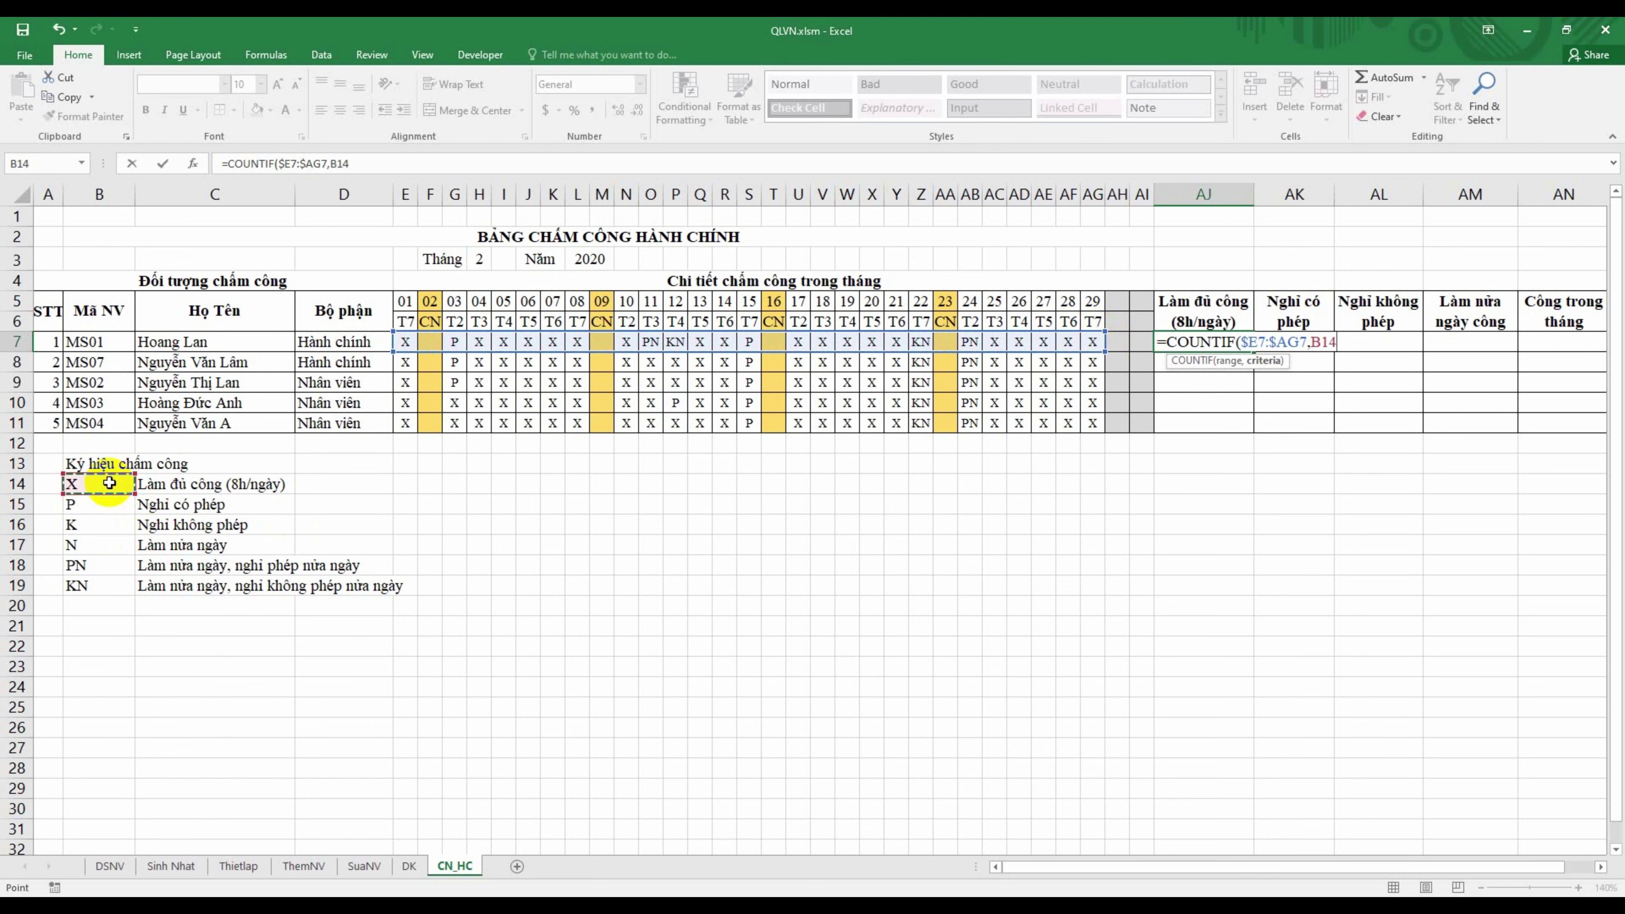
{"action": "key", "text": "F4"}
{"action": "key", "text": "Return"}
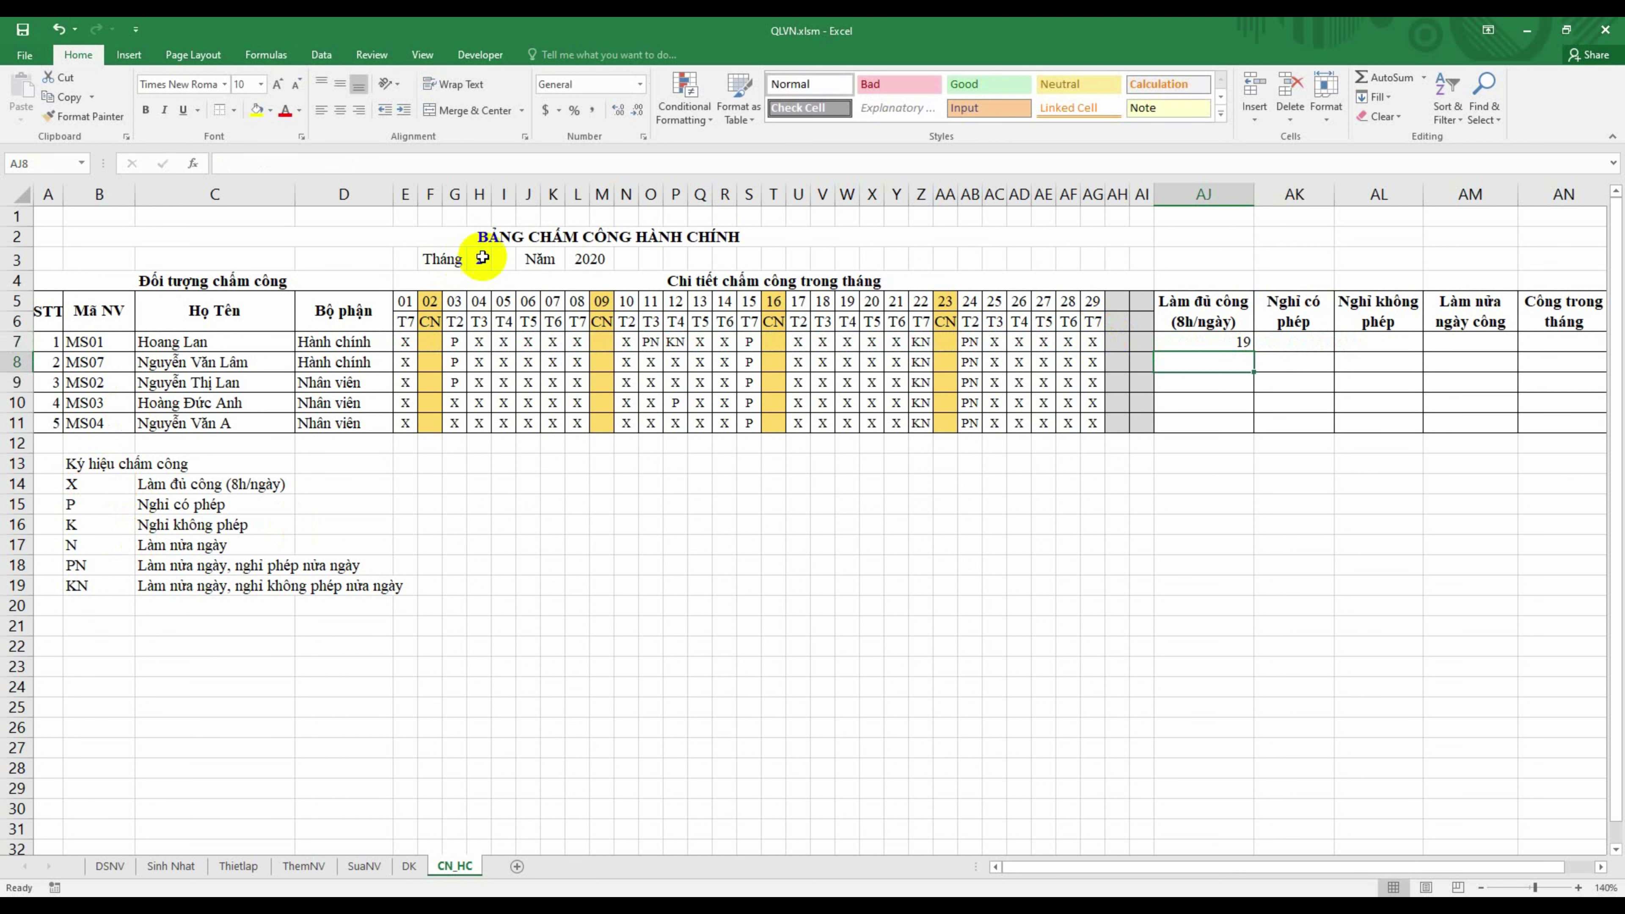
Step: Copy AJ7's COUNTIF across to AN7 and change AK7's criteria to code P in B15, giving 2
{"action": "left_click", "coordinate": [1237, 339]}
{"action": "left_click_drag", "start_coordinate": [1252, 351], "coordinate": [1575, 367]}
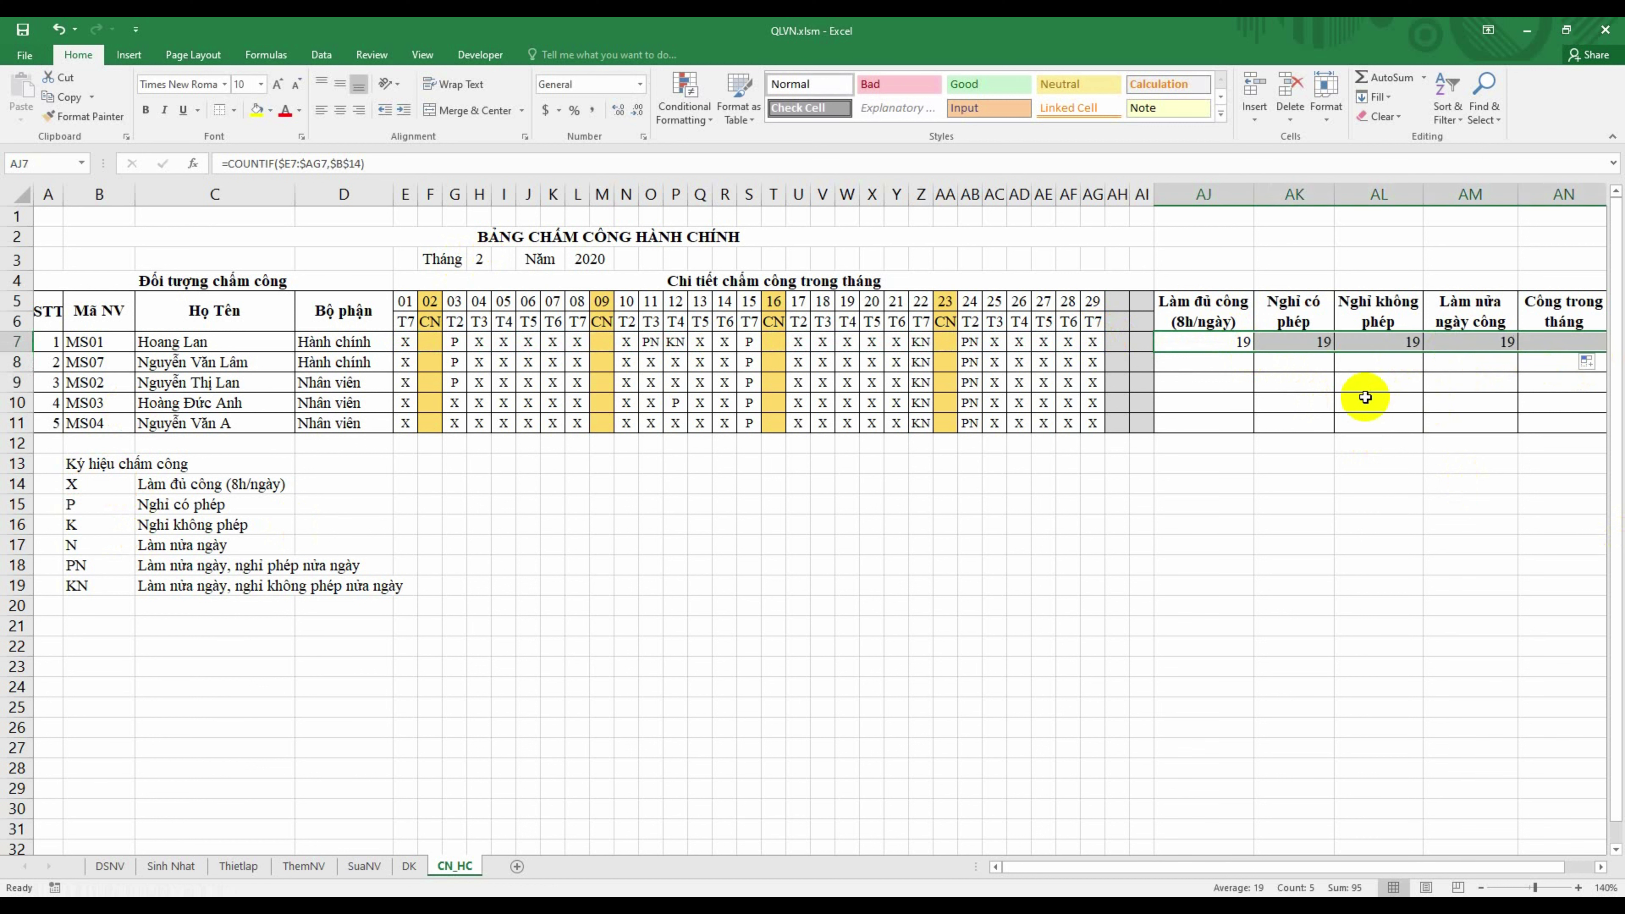
{"action": "left_click", "coordinate": [1300, 347]}
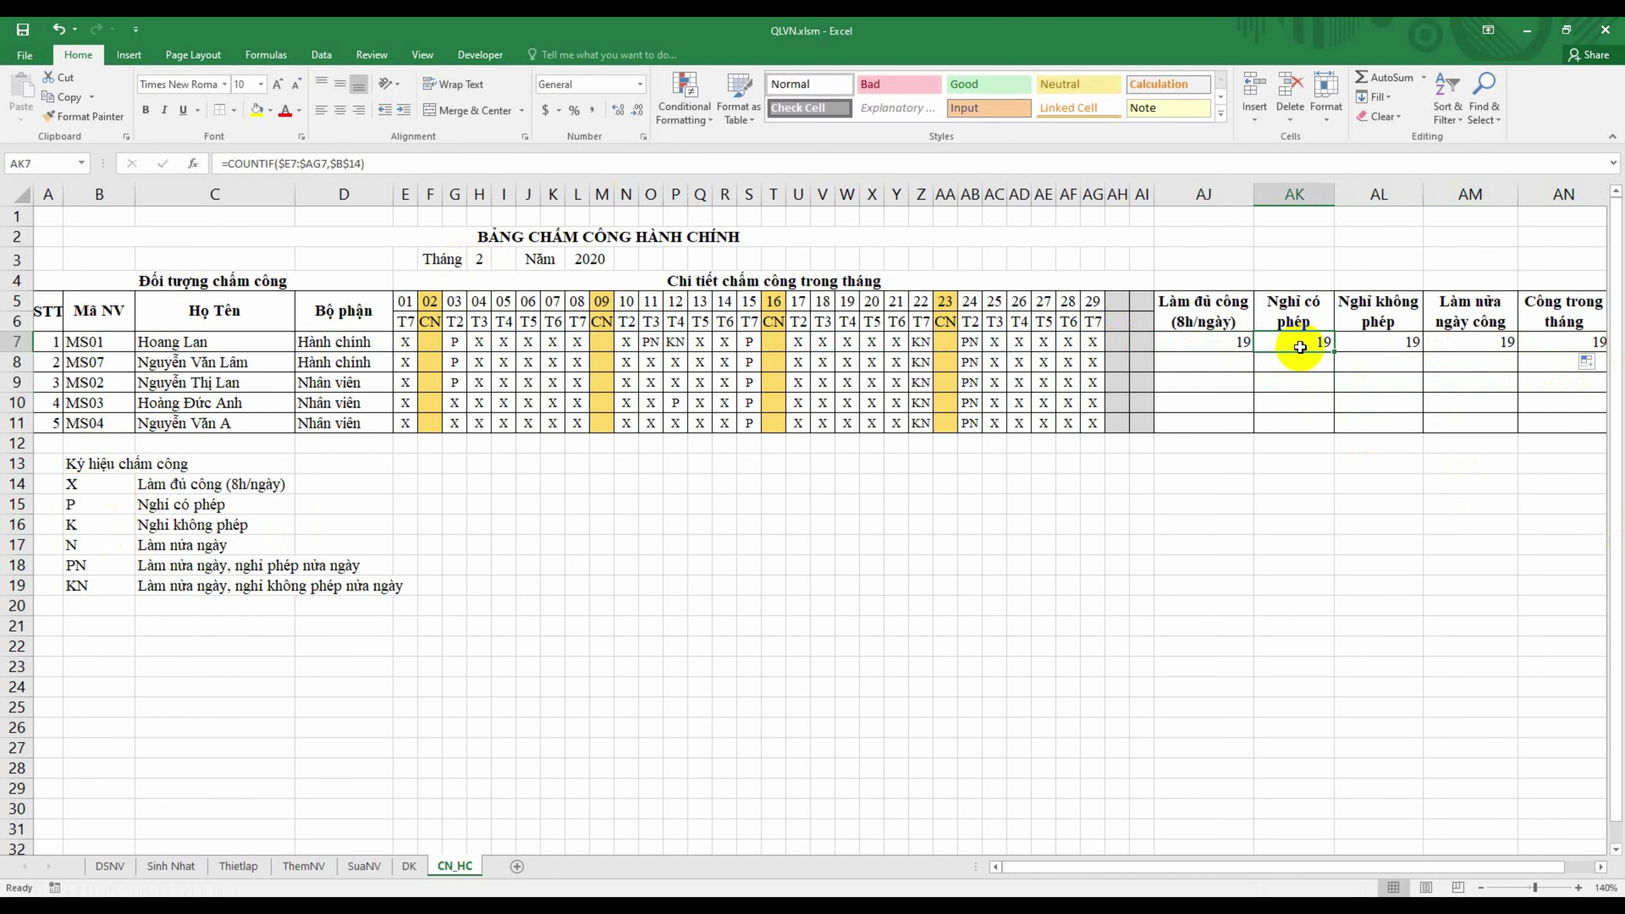
{"action": "left_click", "coordinate": [356, 164]}
{"action": "key", "text": "BackSpace"}
{"action": "key", "text": "BackSpace"}
{"action": "key", "text": "BackSpace"}
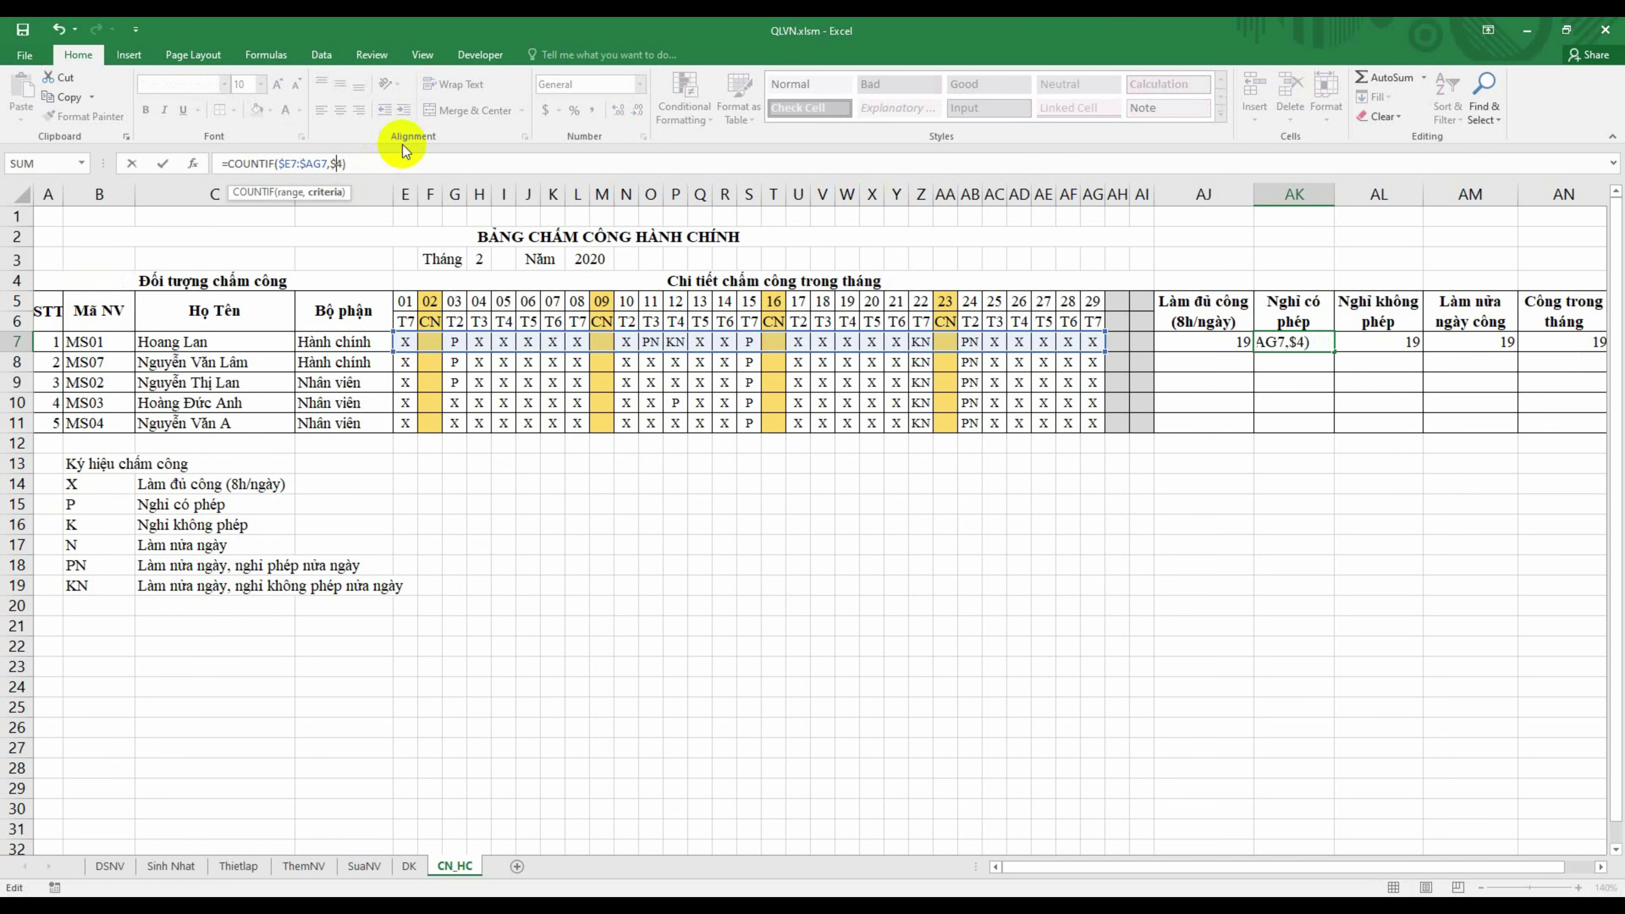
{"action": "key", "text": "BackSpace"}
{"action": "key", "text": "Delete"}
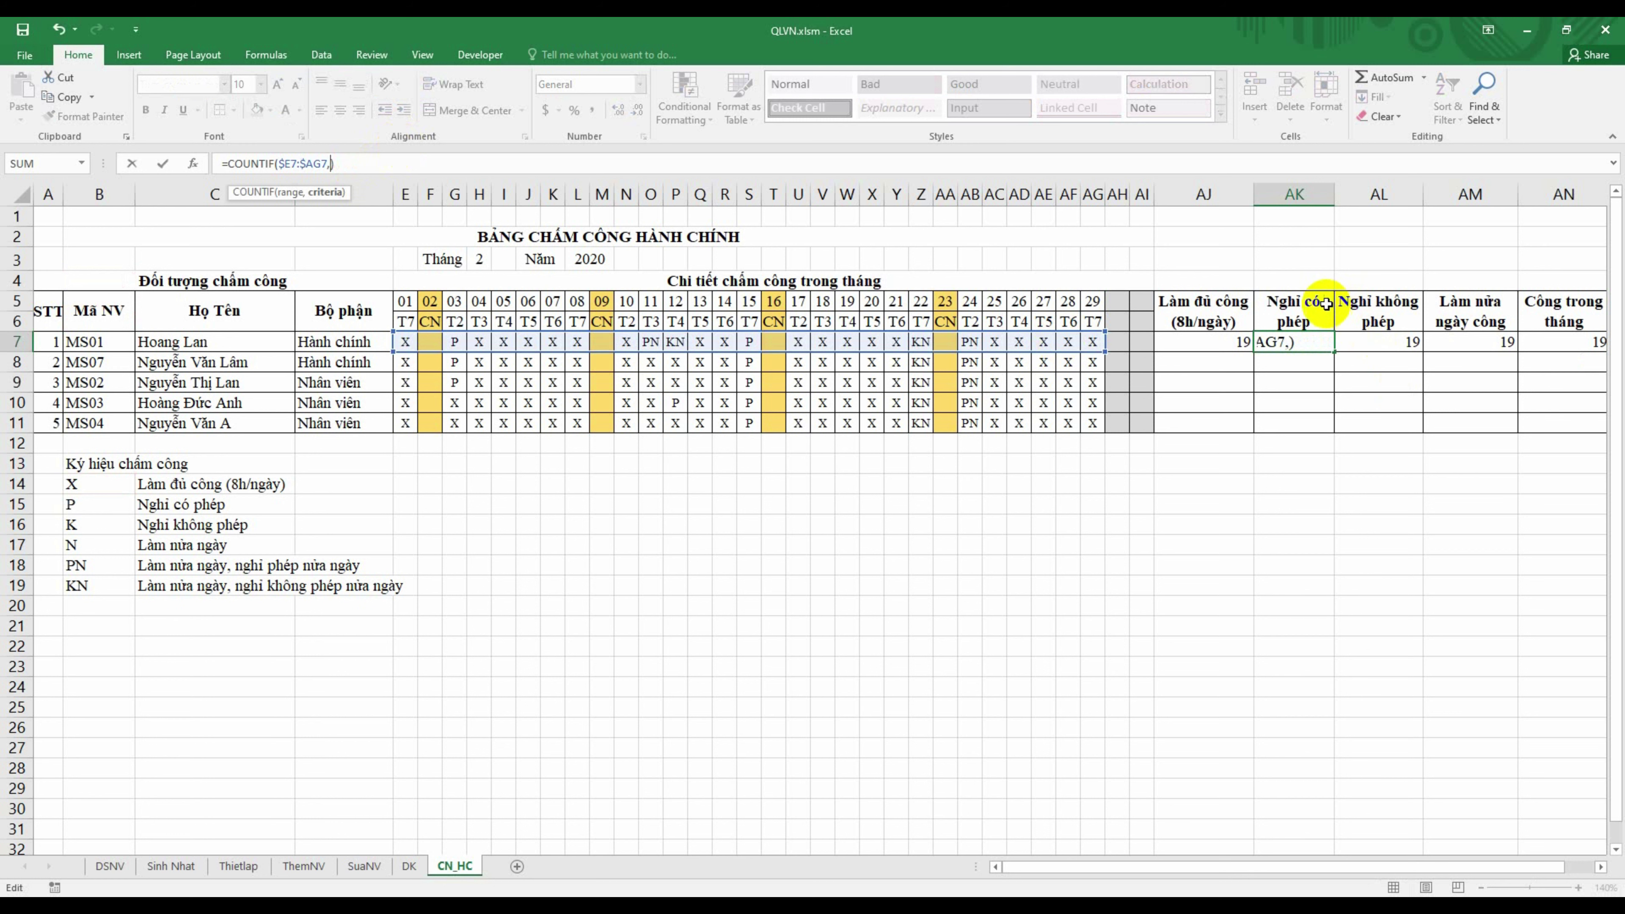
{"action": "left_click", "coordinate": [81, 506]}
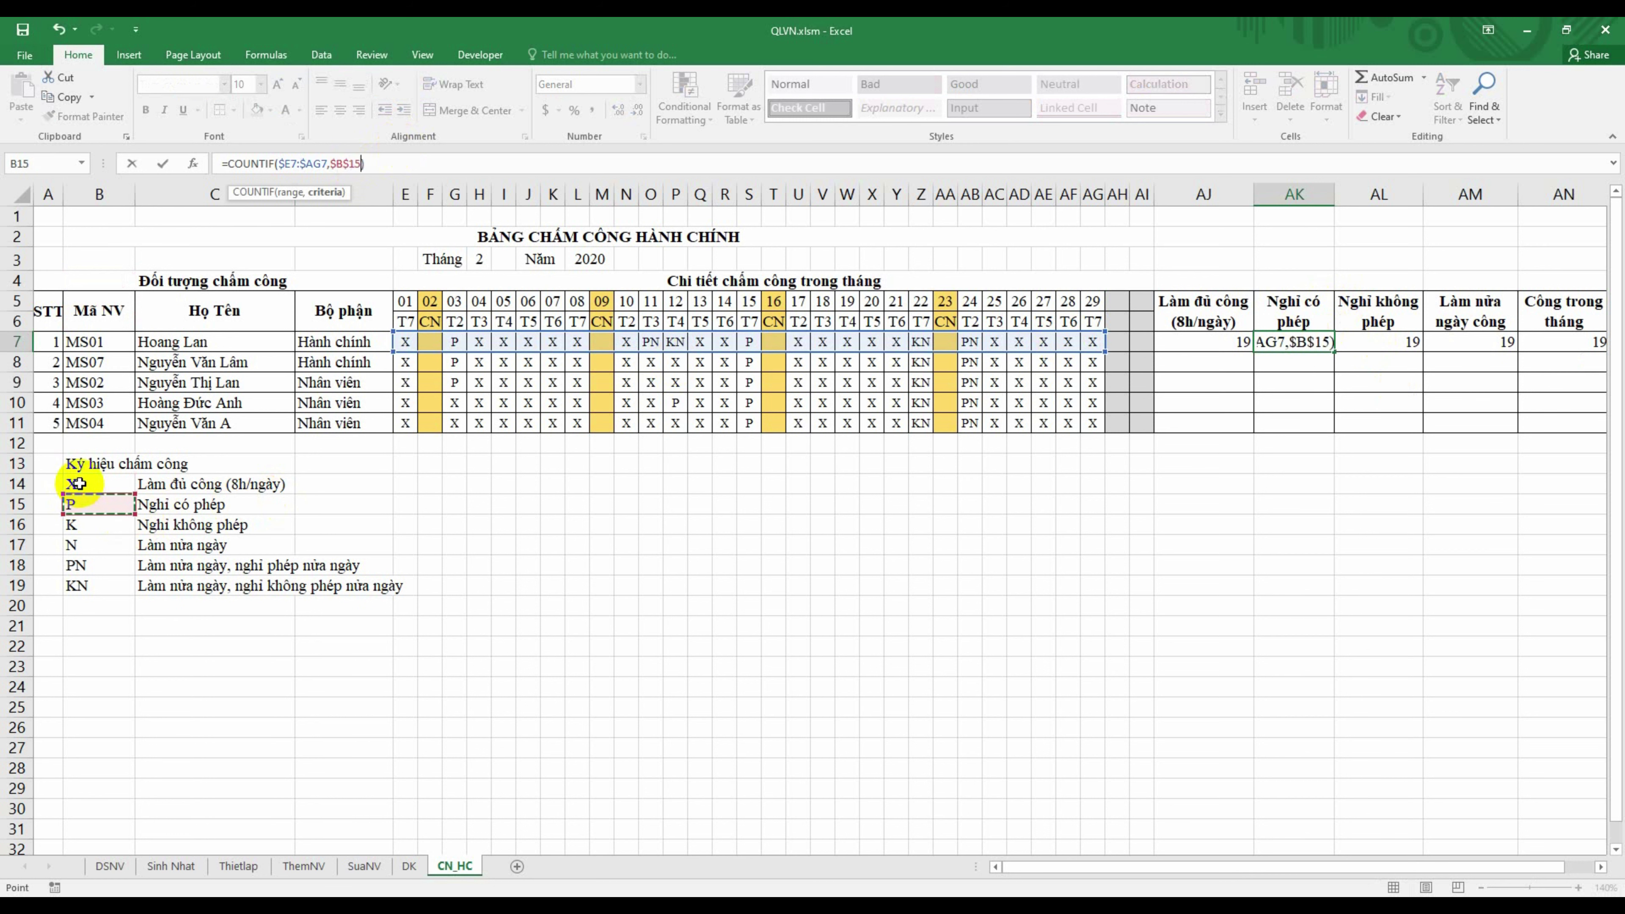
{"action": "key", "text": "Return"}
Step: Change AL7's criteria reference to $B$14
{"action": "left_click", "coordinate": [1419, 344]}
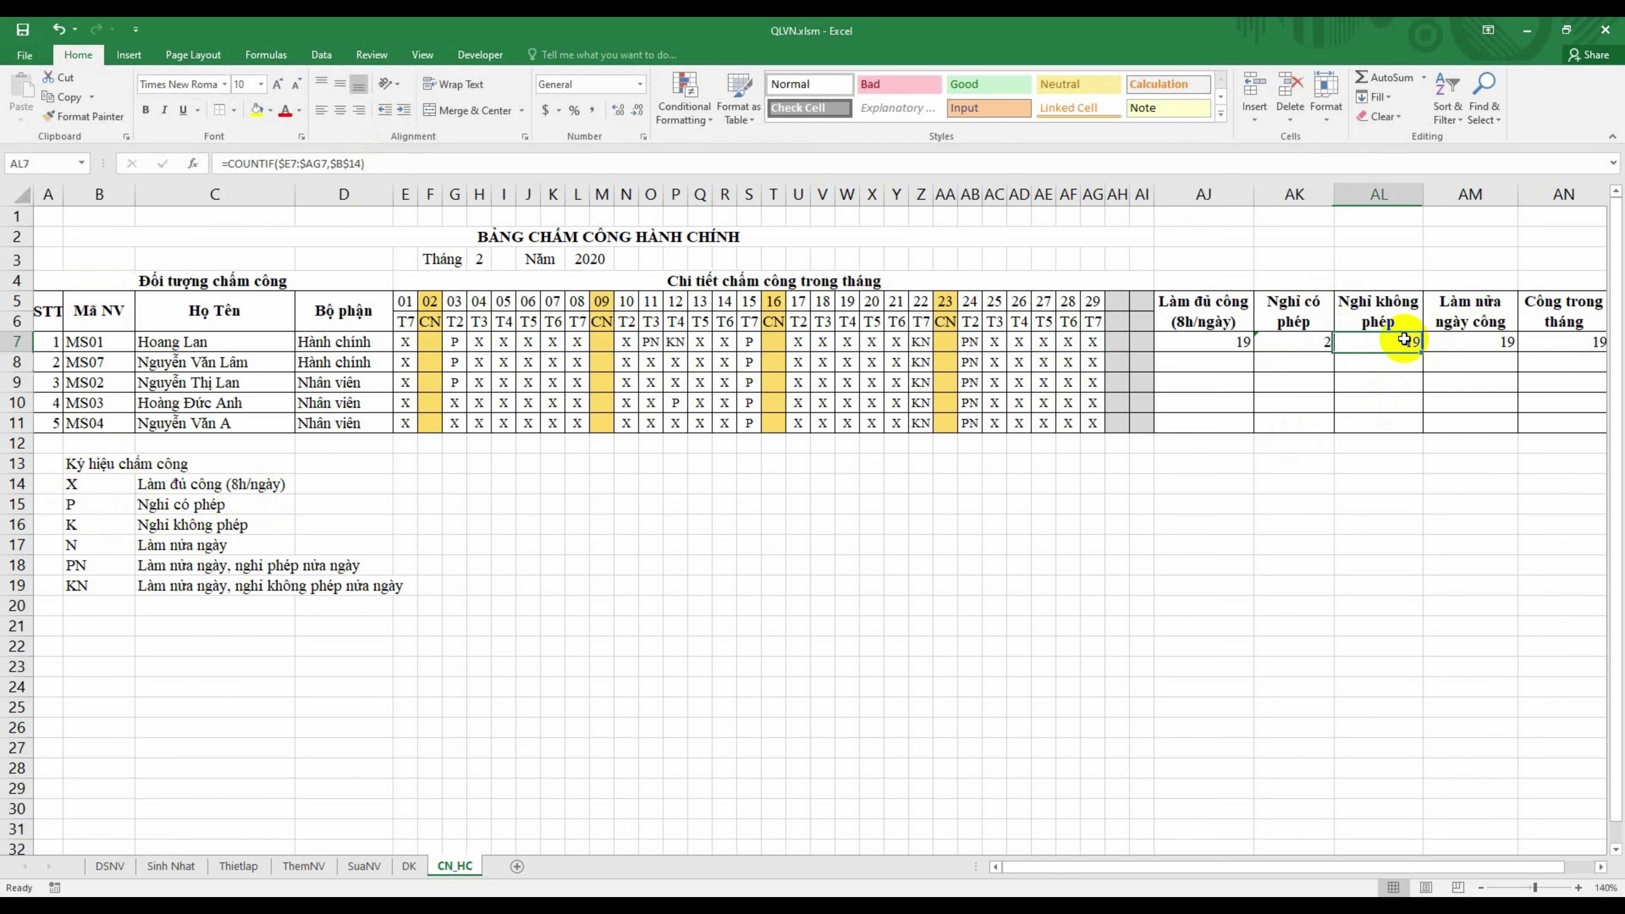
{"action": "left_click", "coordinate": [362, 163]}
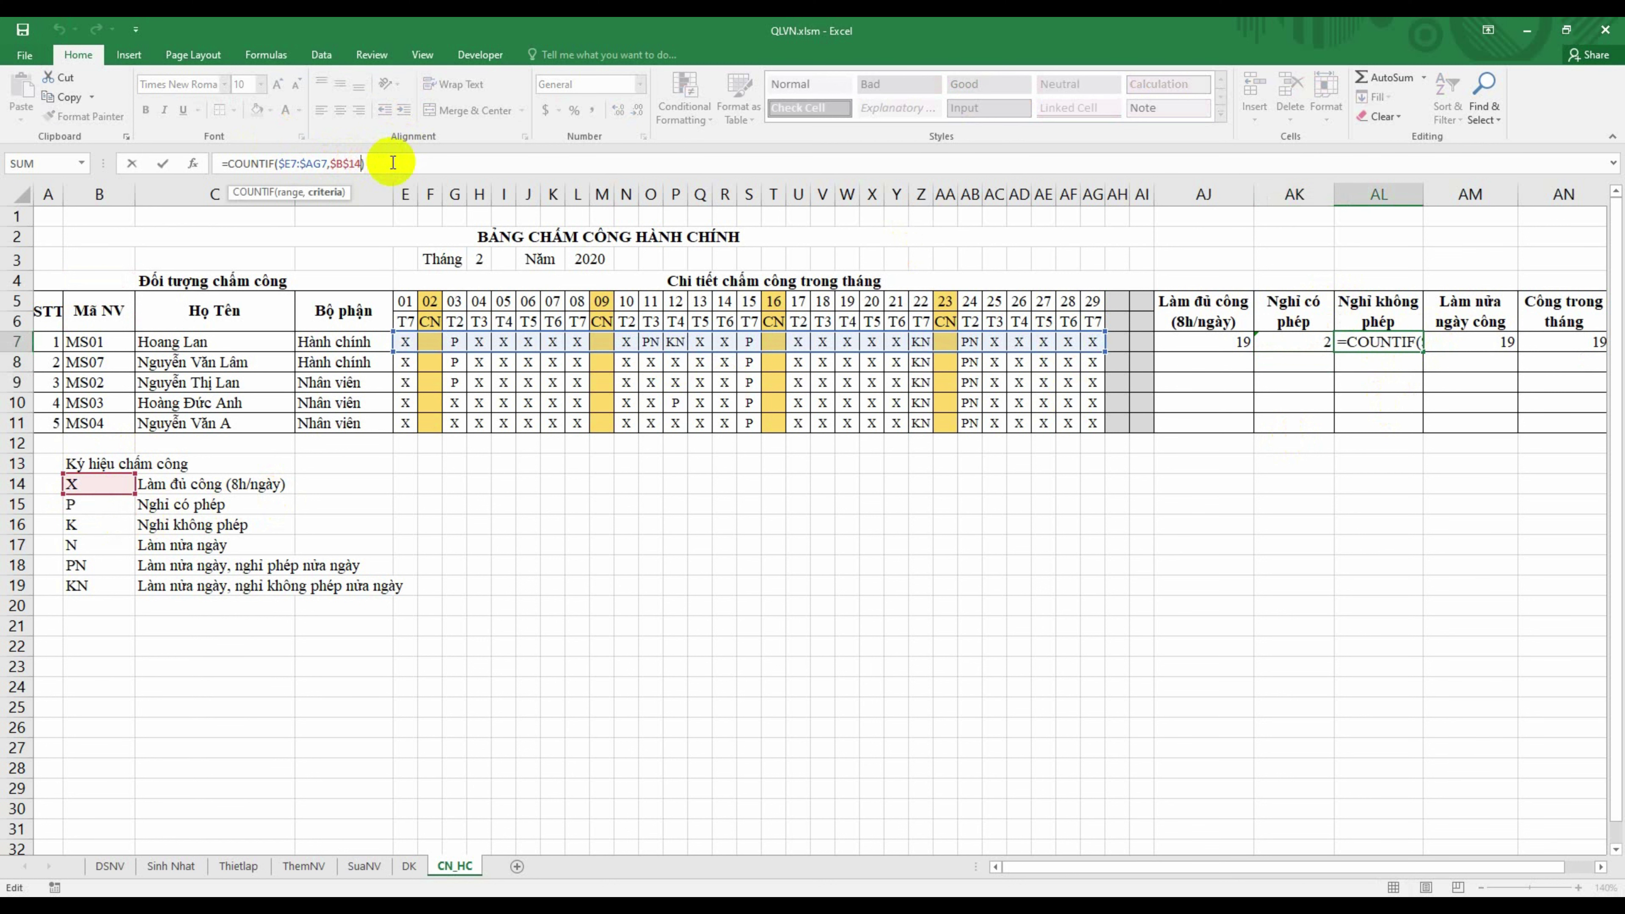
{"action": "key", "text": "BackSpace"}
{"action": "key", "text": "BackSpace"}
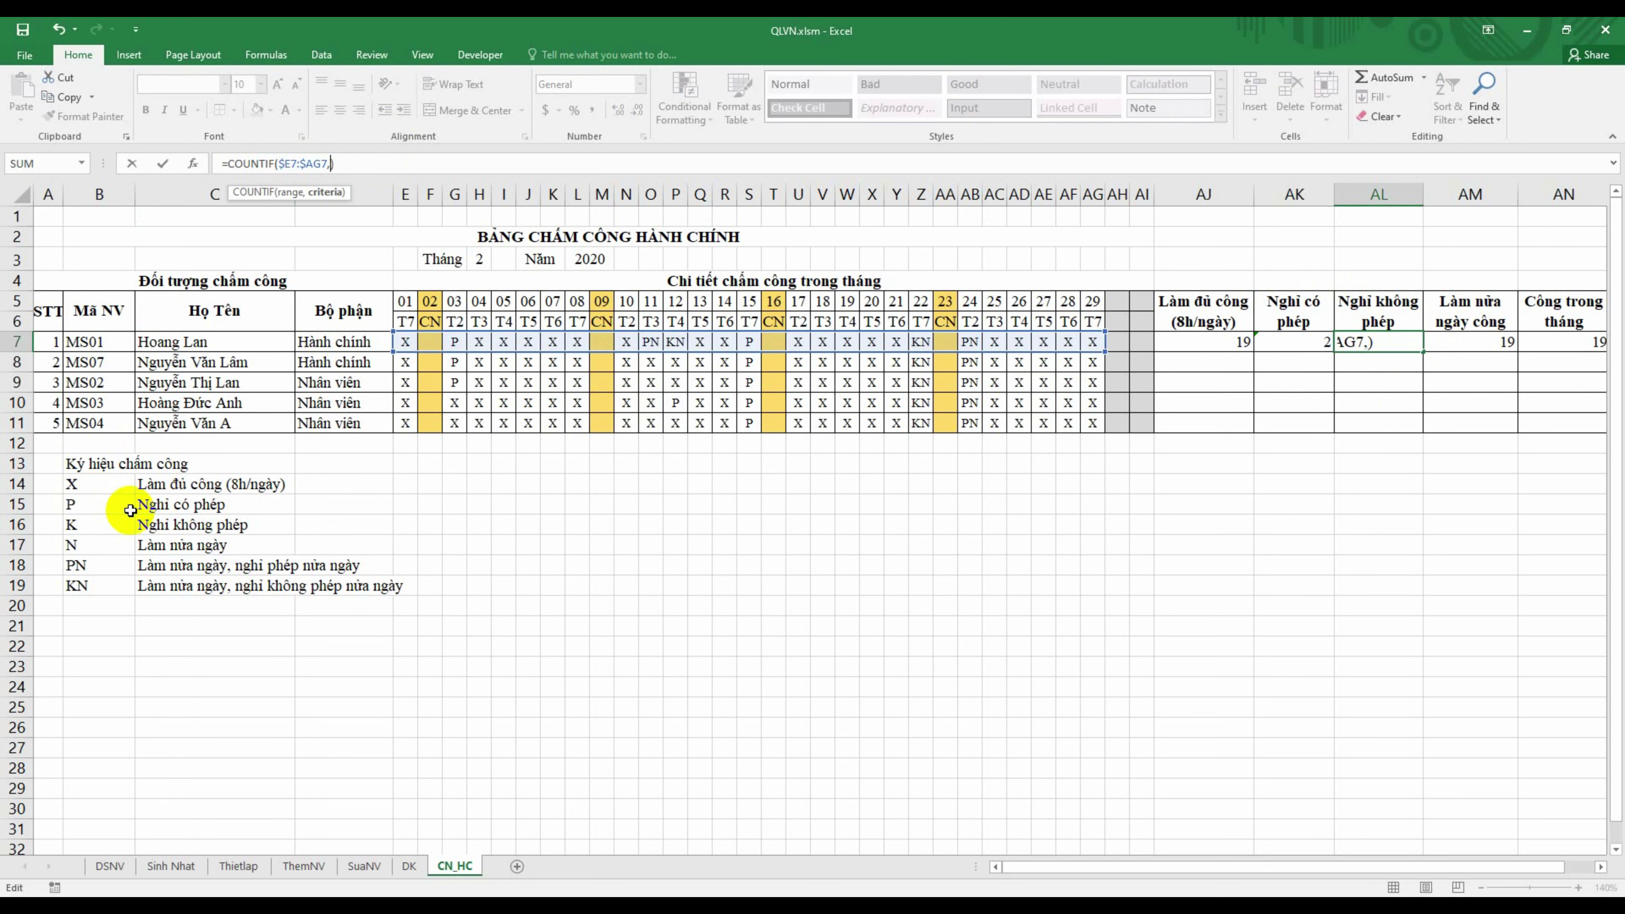
{"action": "type", "text": "$B$14"}
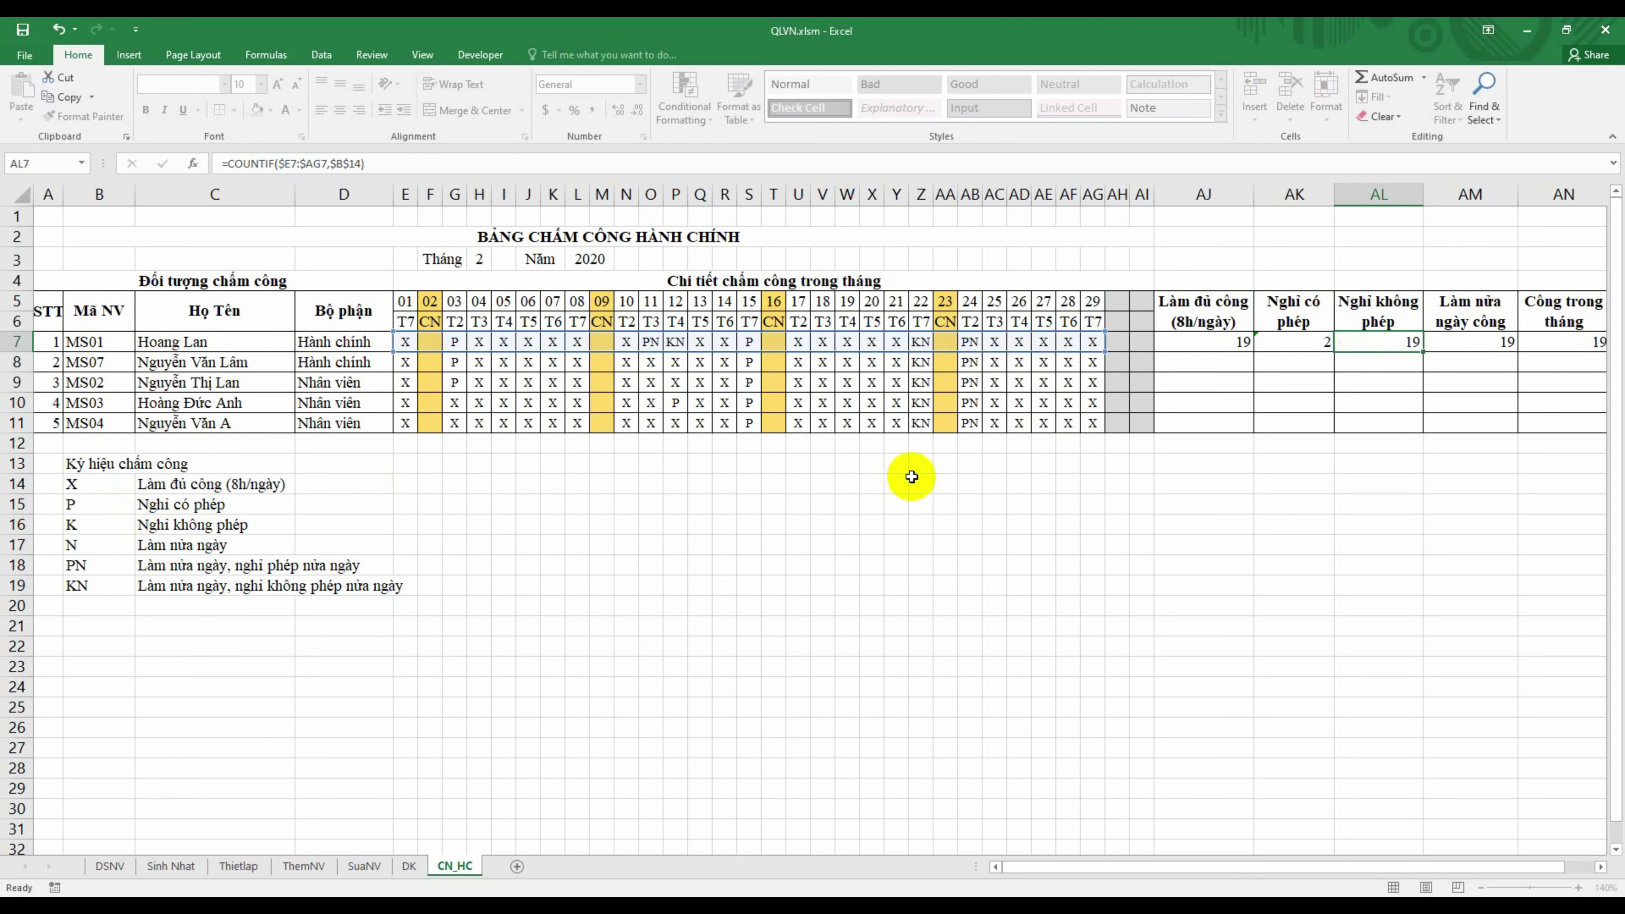
{"action": "key", "text": "ctrl+Return"}
Step: Make AL7 =COUNTIF($E7:$AG7,$B$16)+COUNTIF($E7:$AG7,$B$19), counting K and KN days (2)
{"action": "left_click", "coordinate": [356, 163]}
{"action": "key", "text": "BackSpace"}
{"action": "key", "text": "BackSpace"}
{"action": "key", "text": "BackSpace"}
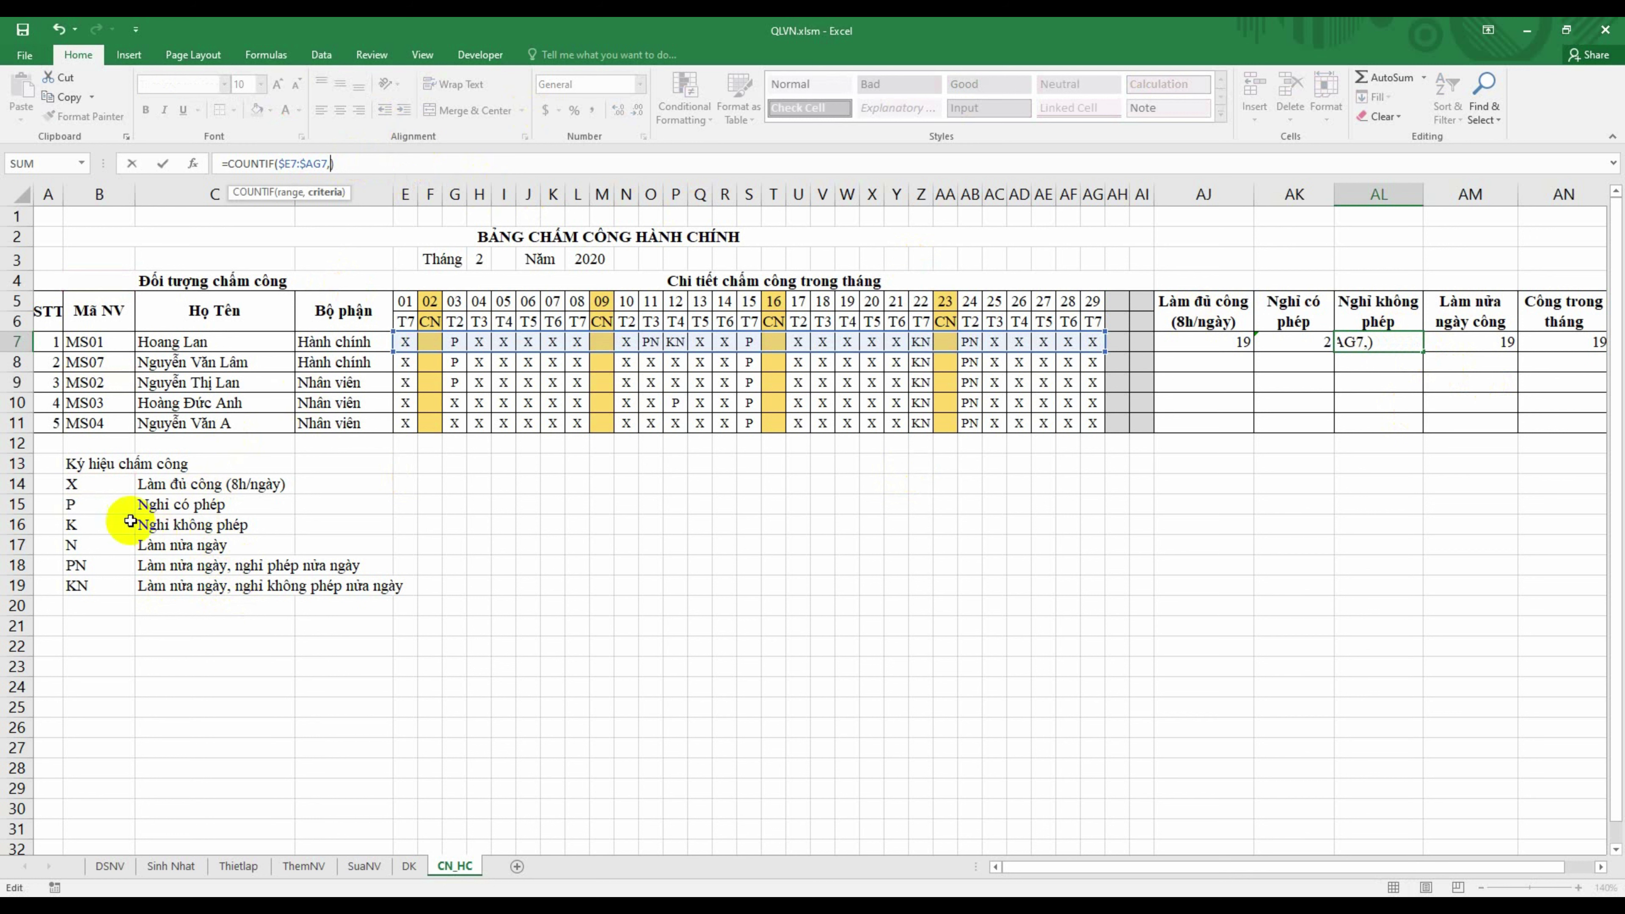
{"action": "left_click", "coordinate": [98, 520]}
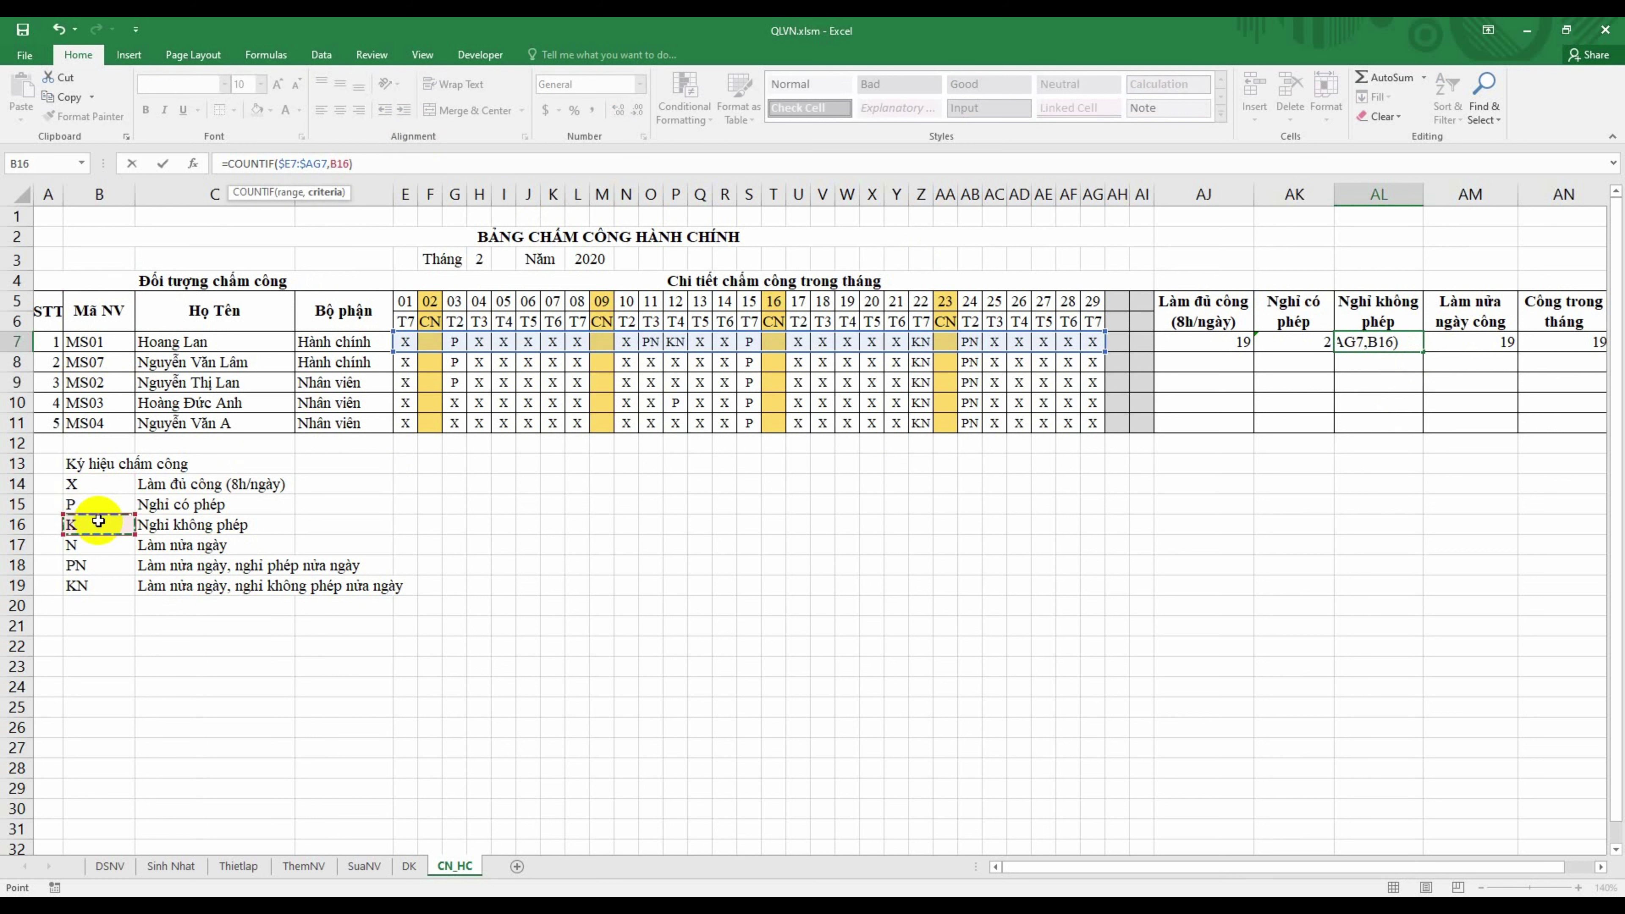
{"action": "key", "text": "F4"}
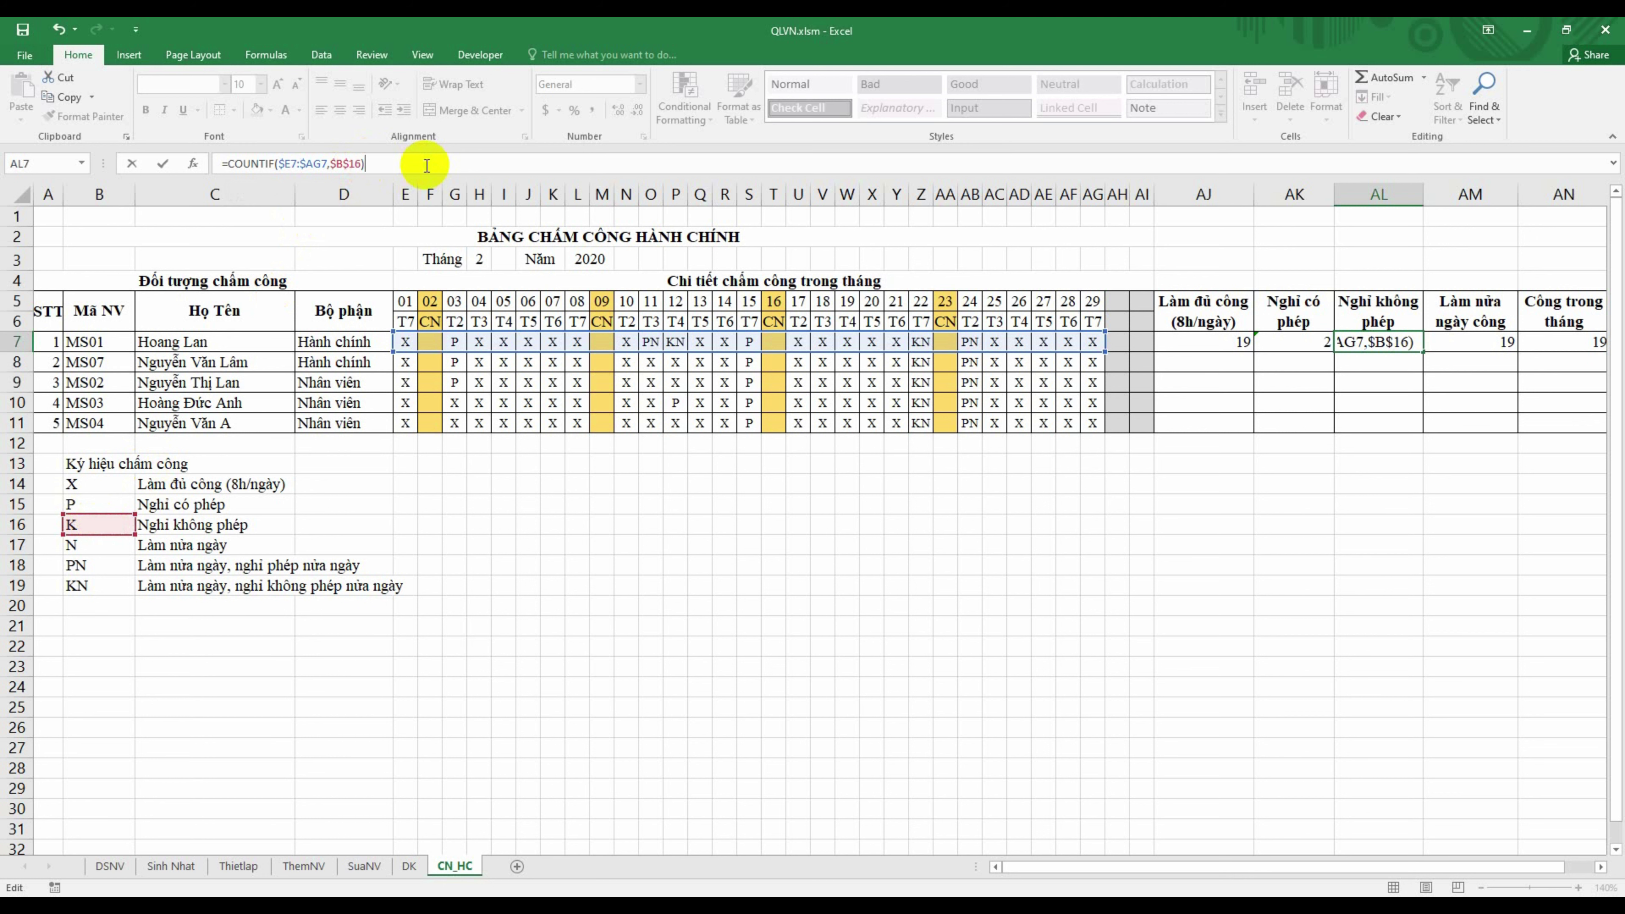
{"action": "type", "text": "+C"}
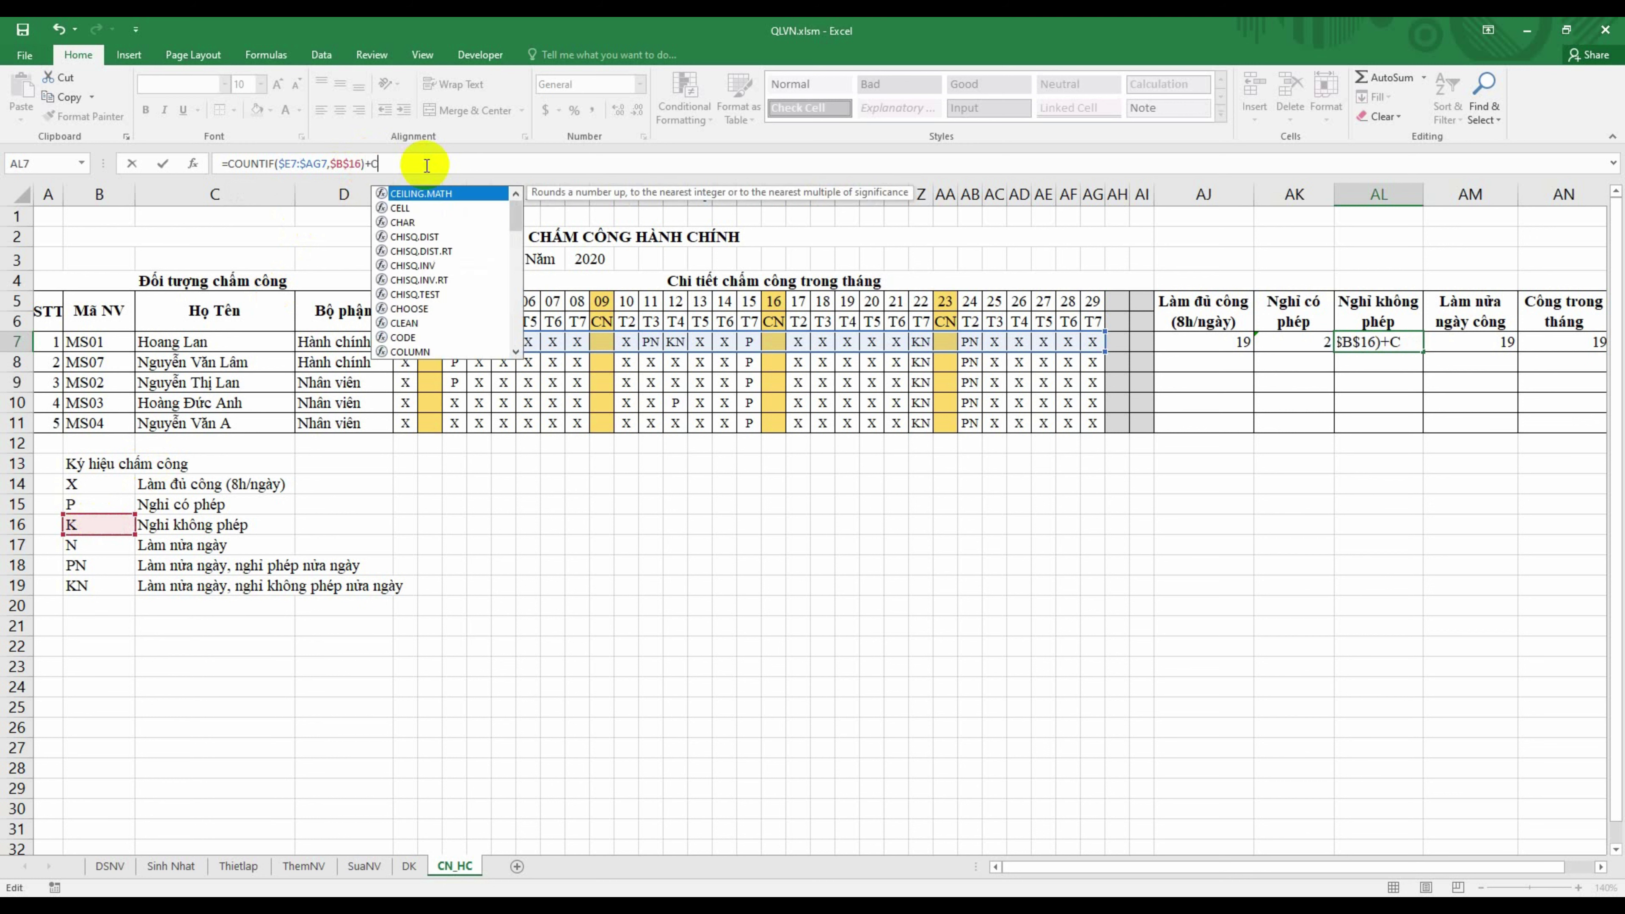
{"action": "type", "text": "OUNTIF"}
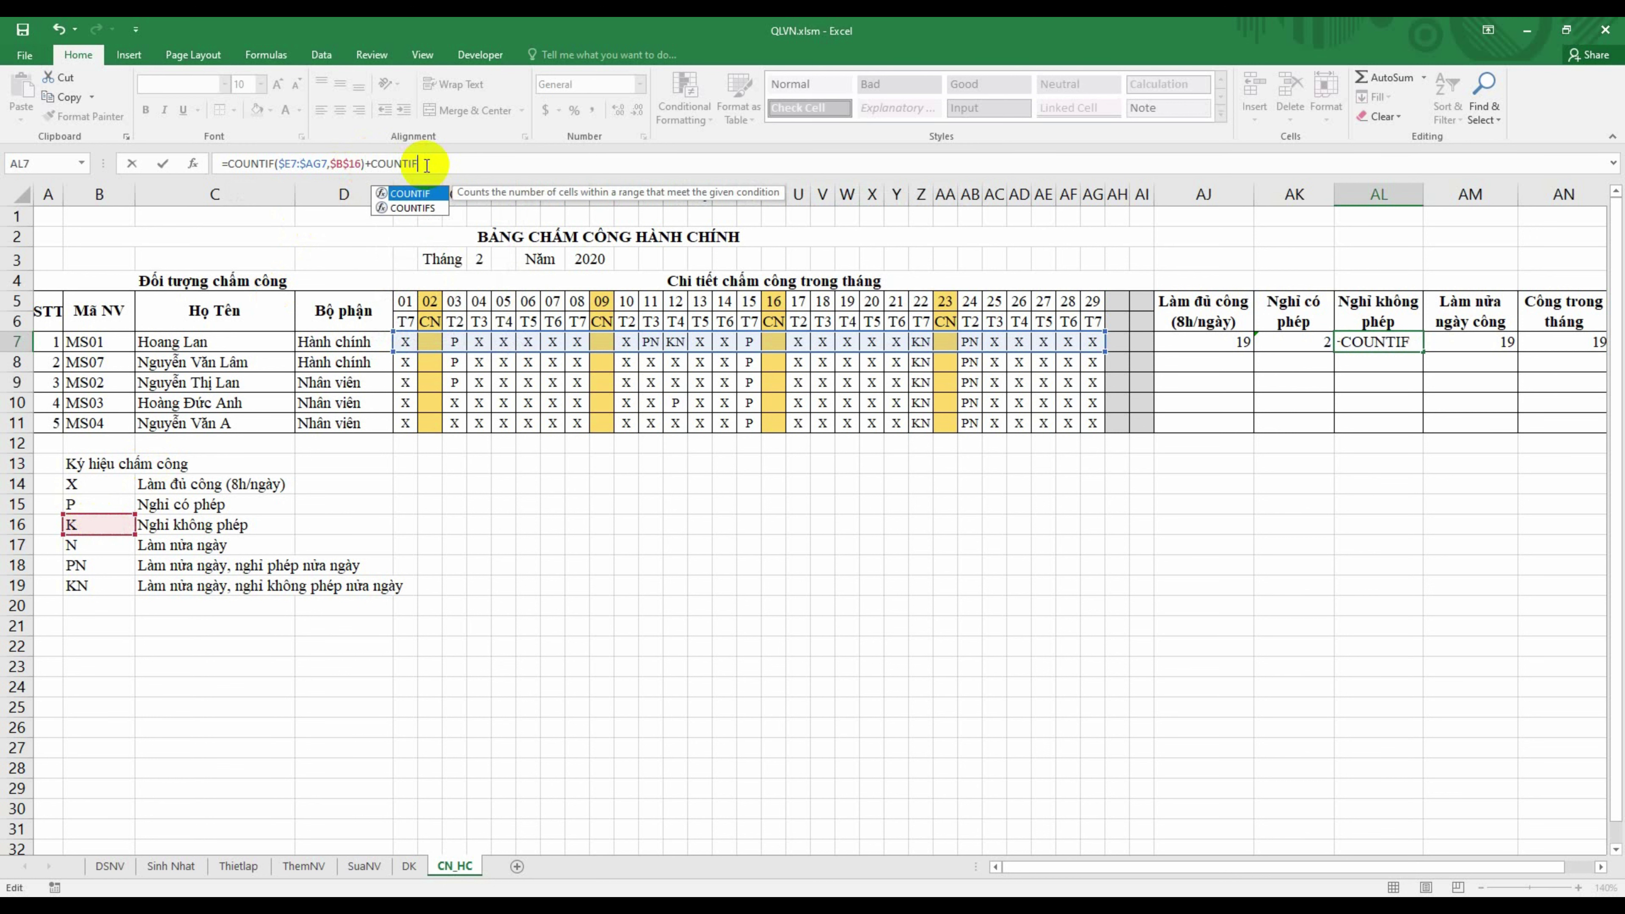
{"action": "type", "text": "("}
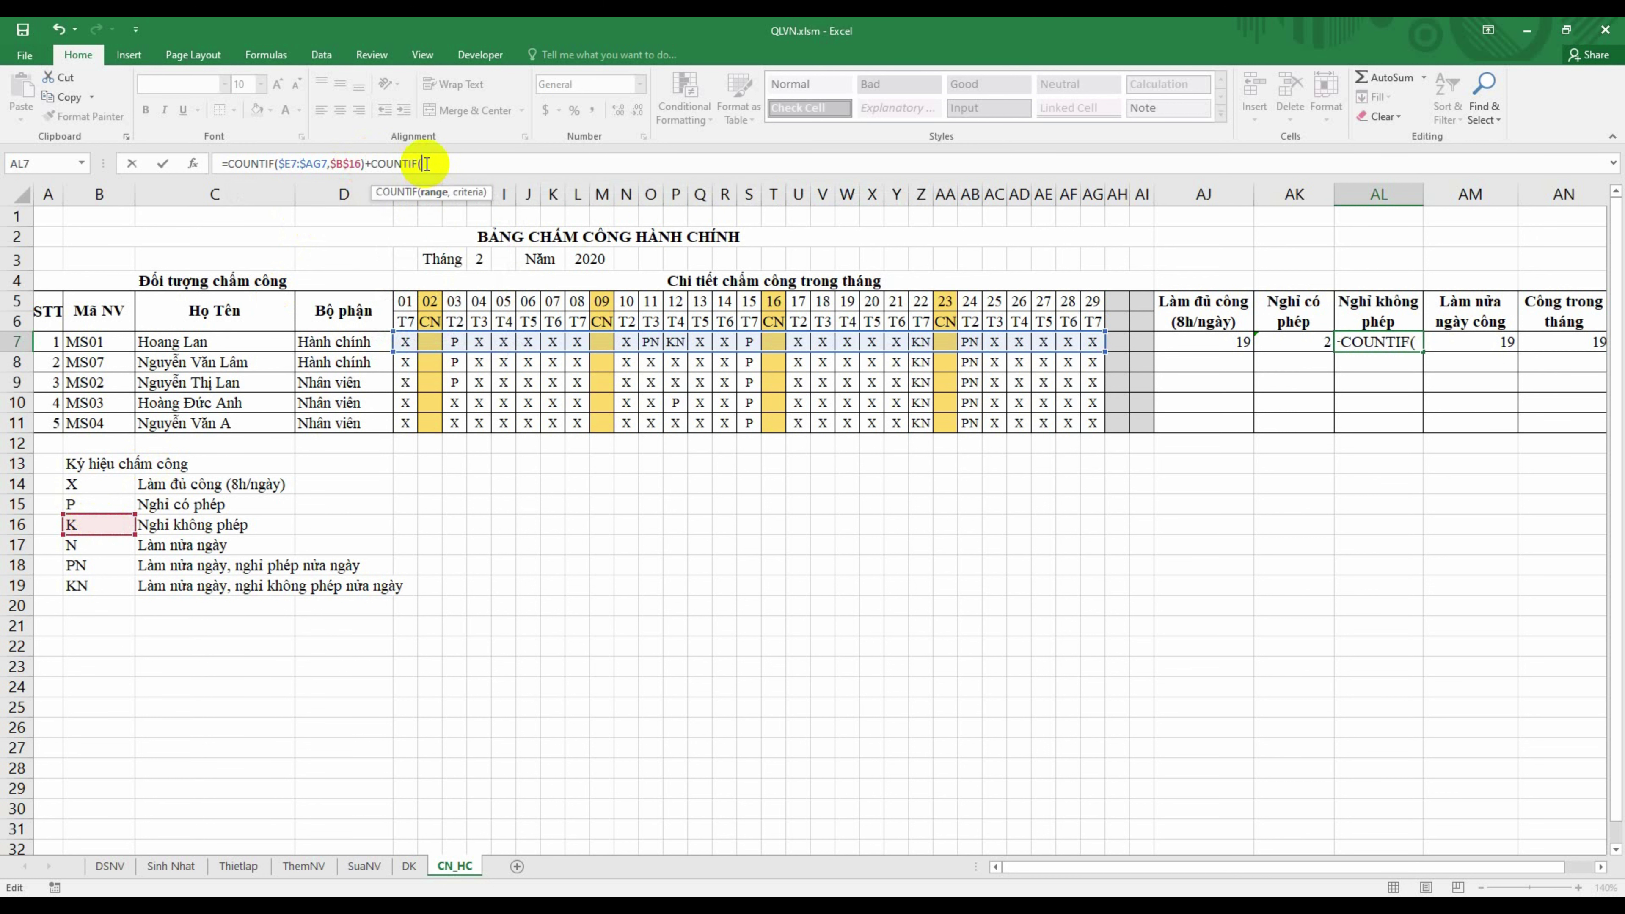
{"action": "left_click_drag", "start_coordinate": [405, 342], "coordinate": [1092, 343]}
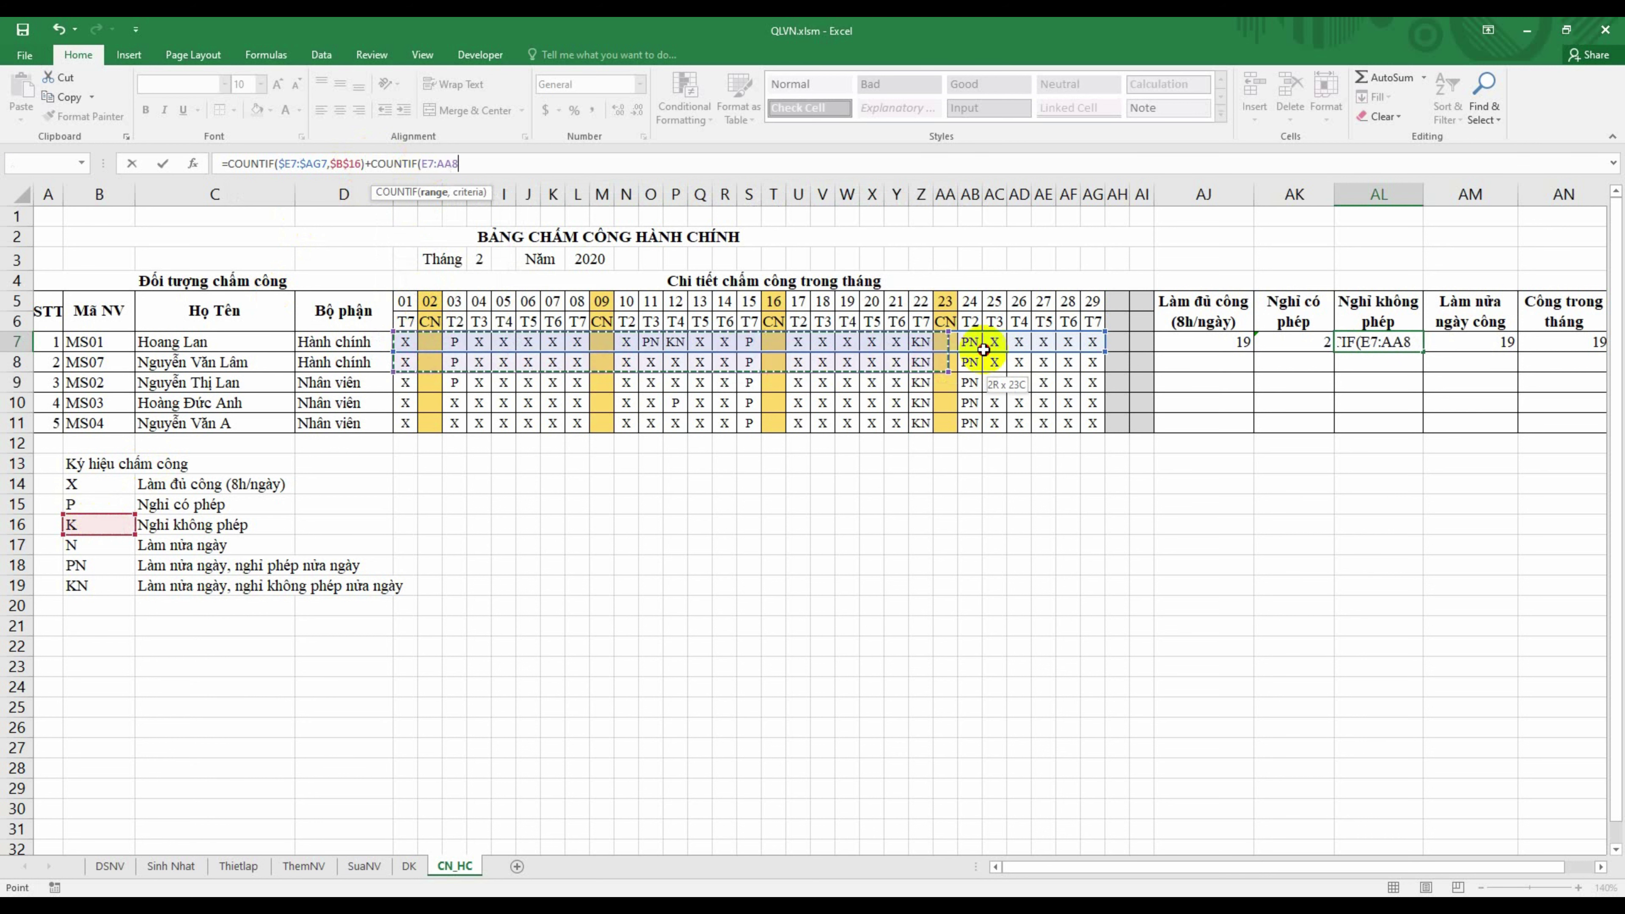
{"action": "key", "text": "F4"}
{"action": "key", "text": "F4"}
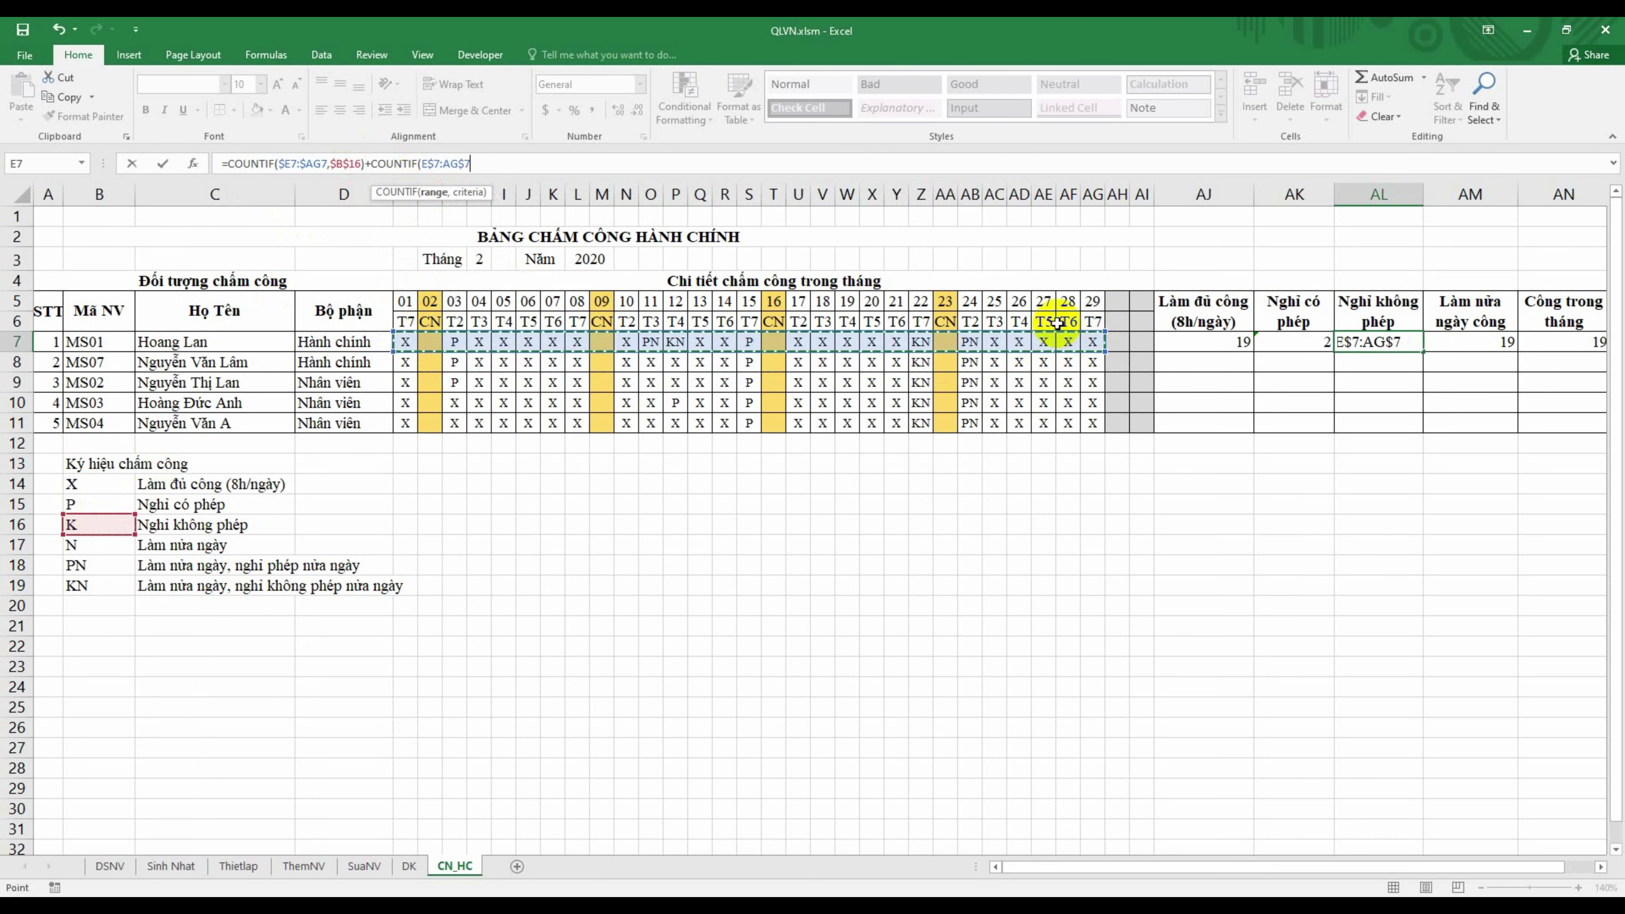
{"action": "type", "text": ","}
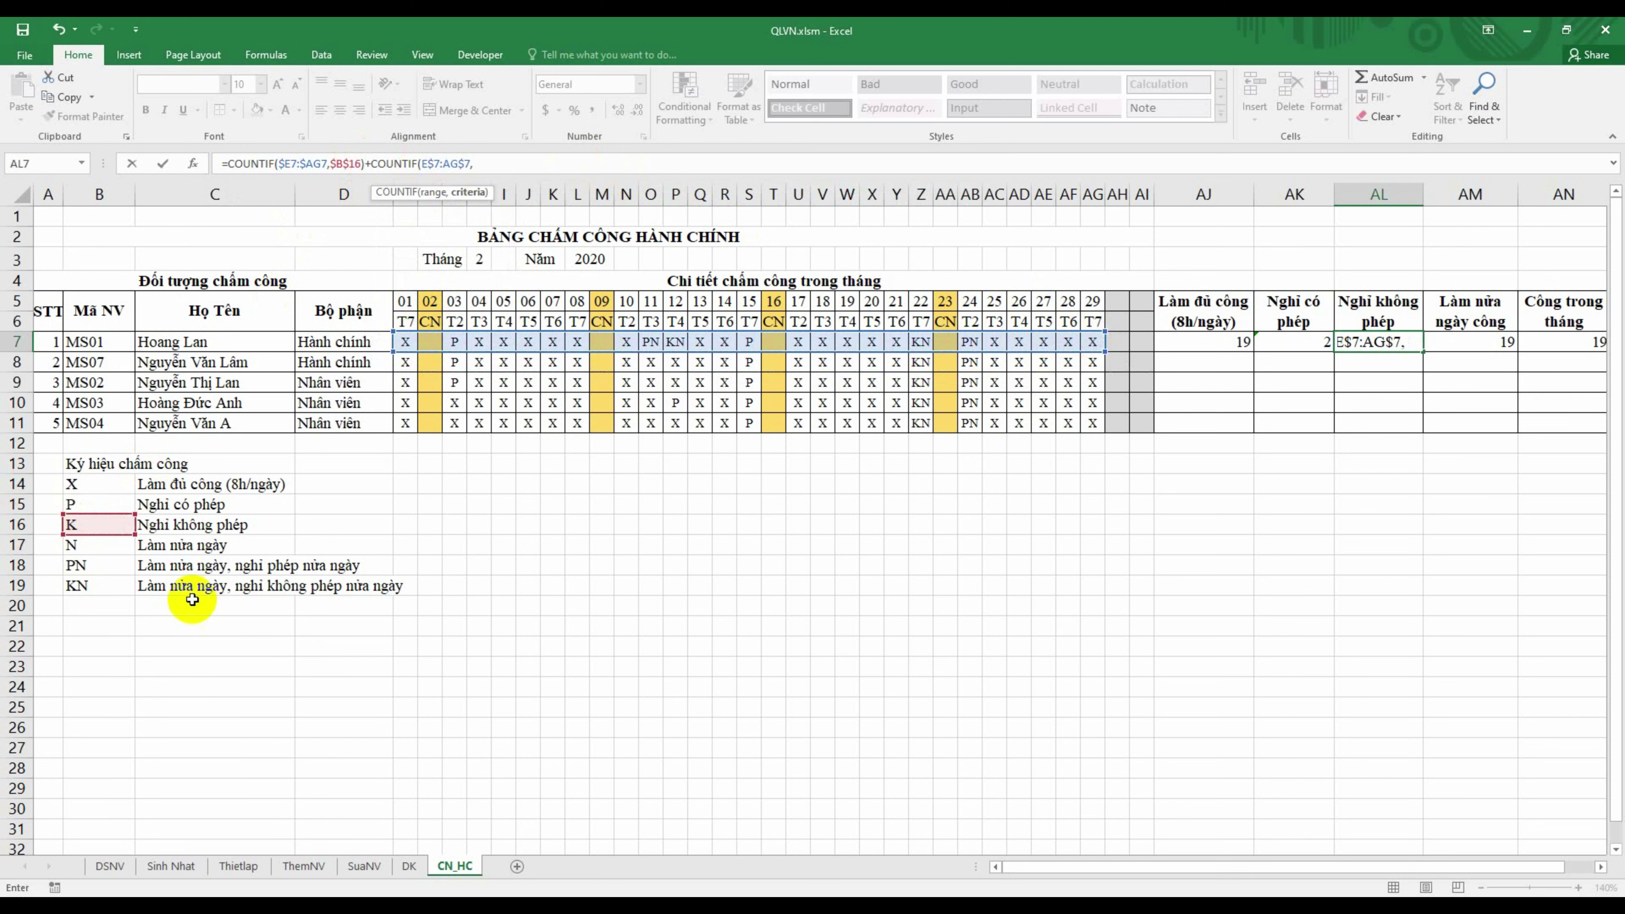
{"action": "left_click", "coordinate": [102, 585]}
{"action": "key", "text": "F4"}
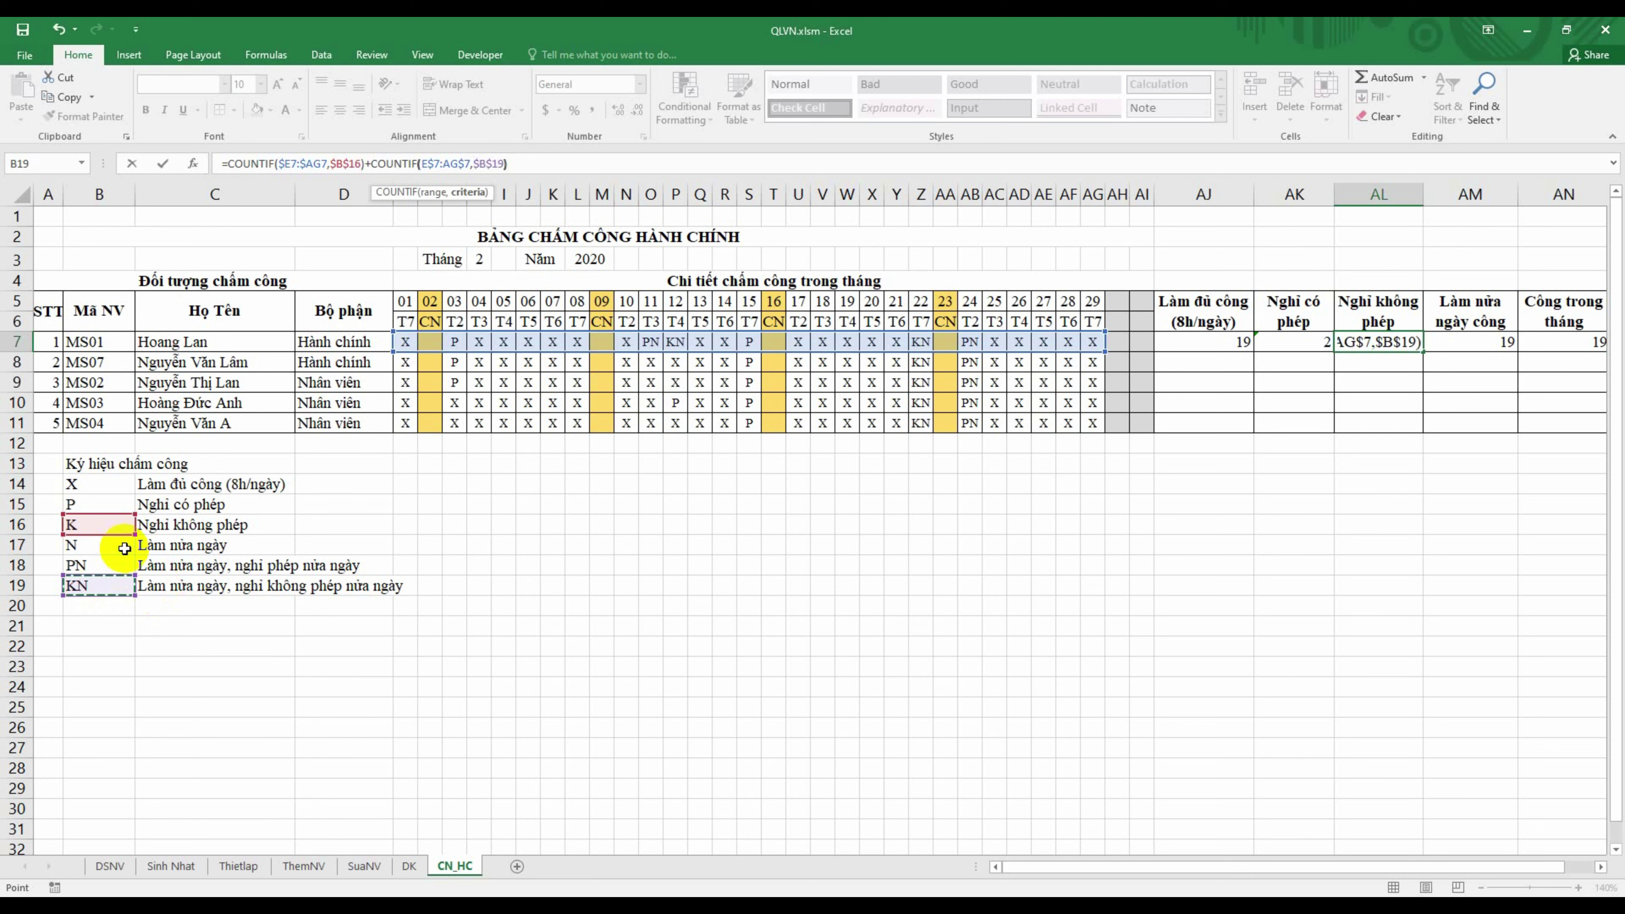
{"action": "key", "text": "Return"}
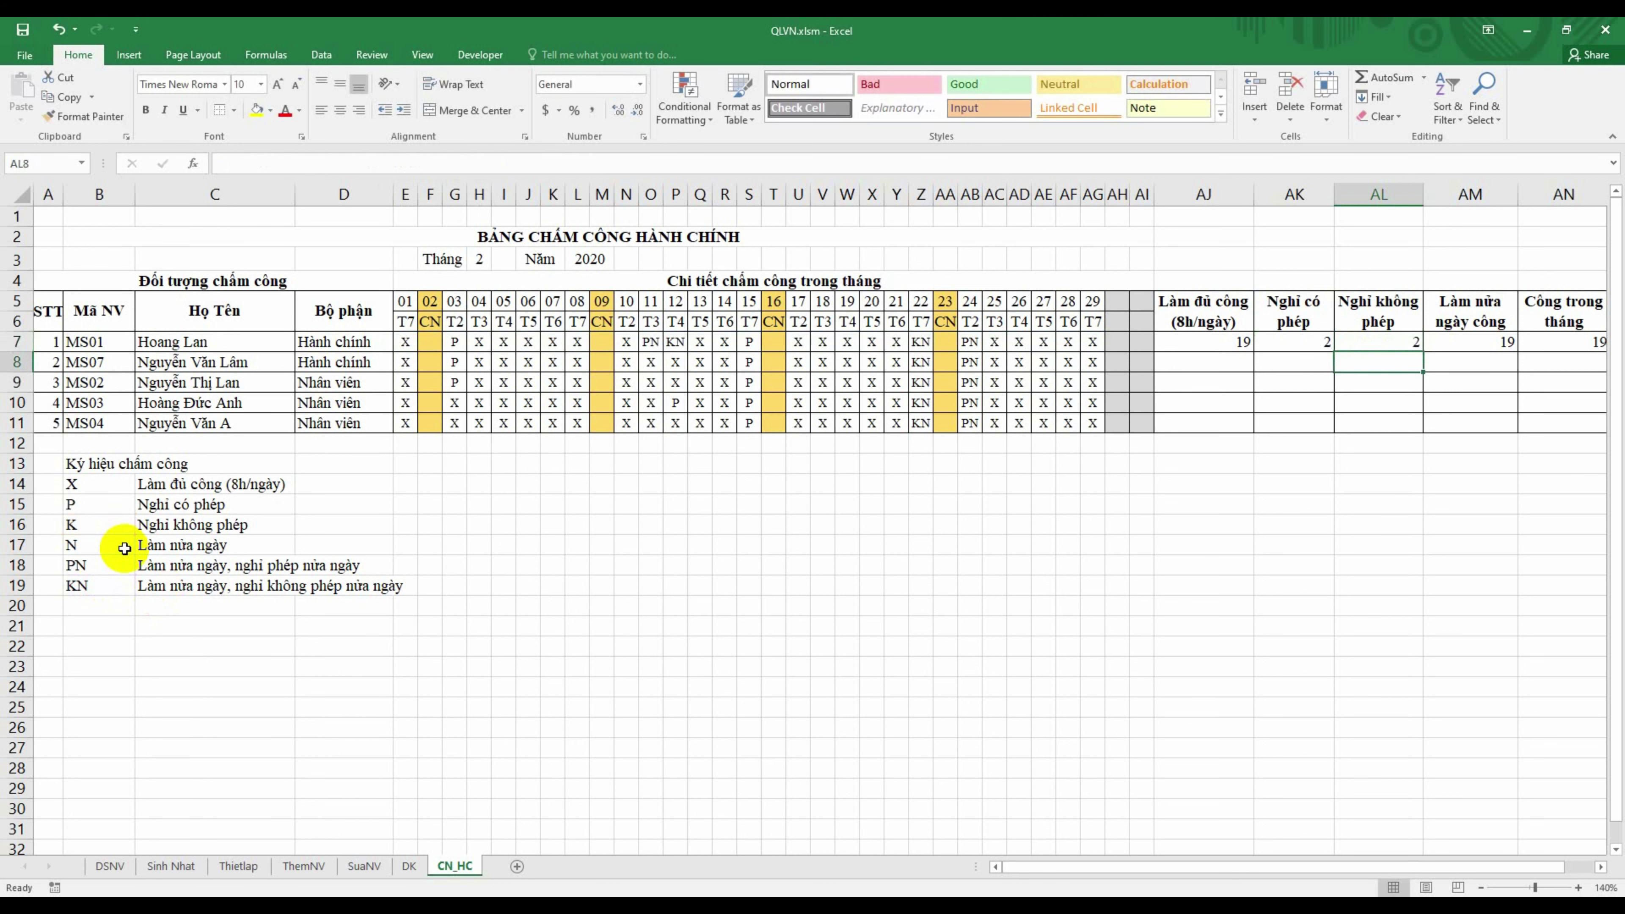
{"action": "key", "text": "Up"}
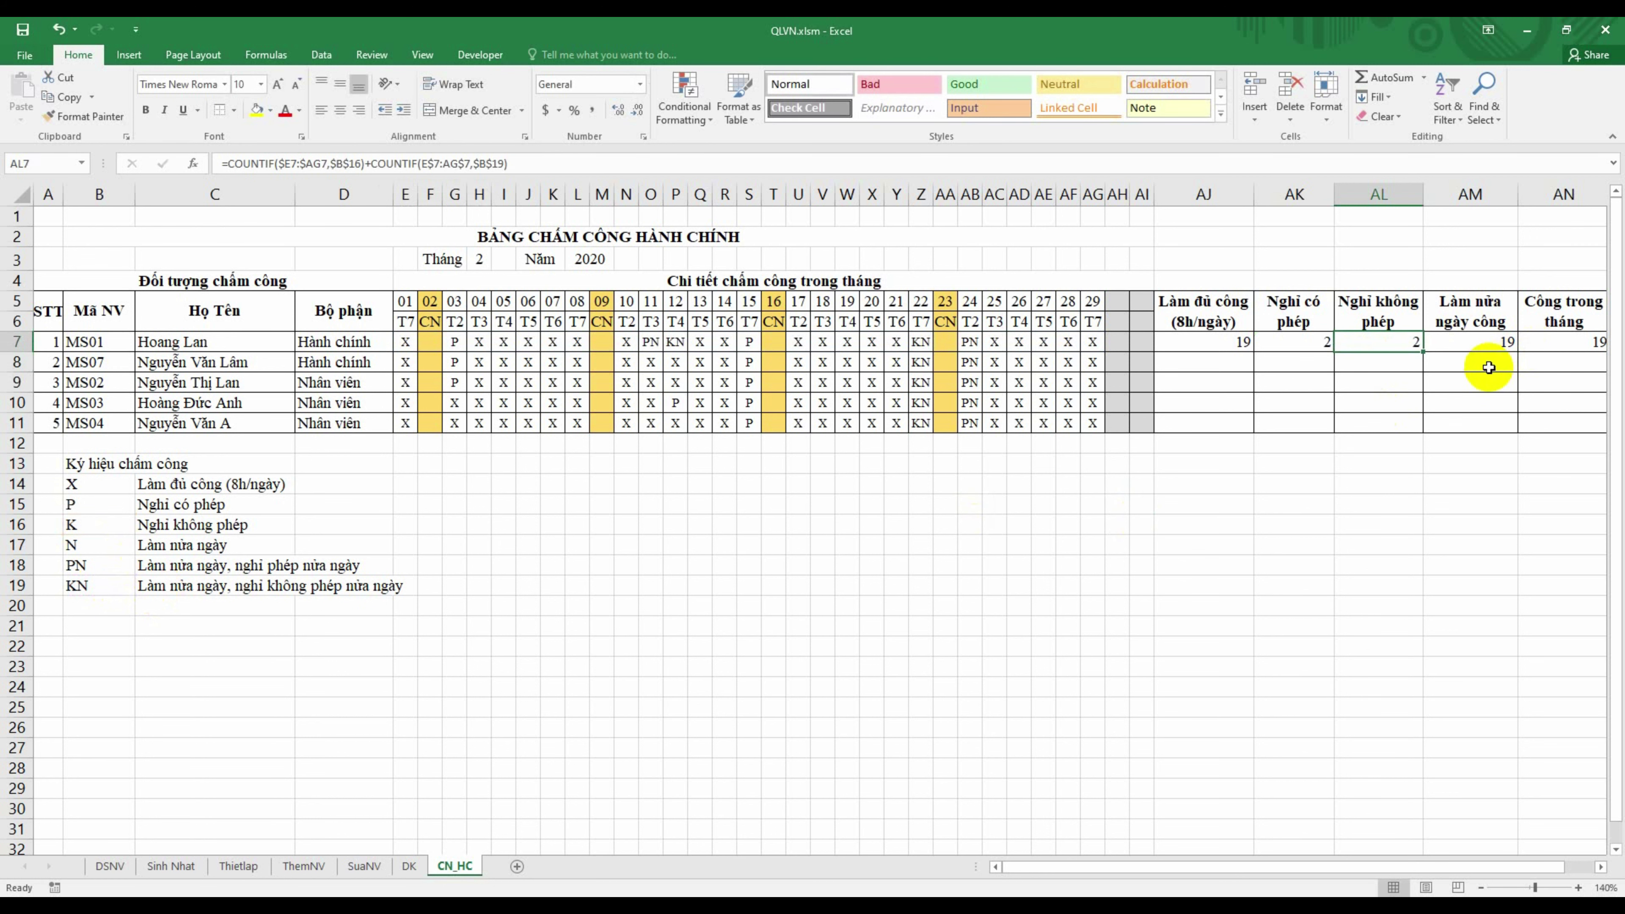
Step: Change AM7's COUNTIF criteria to code N in $B$17, ready to append another term
{"action": "left_click", "coordinate": [1479, 351]}
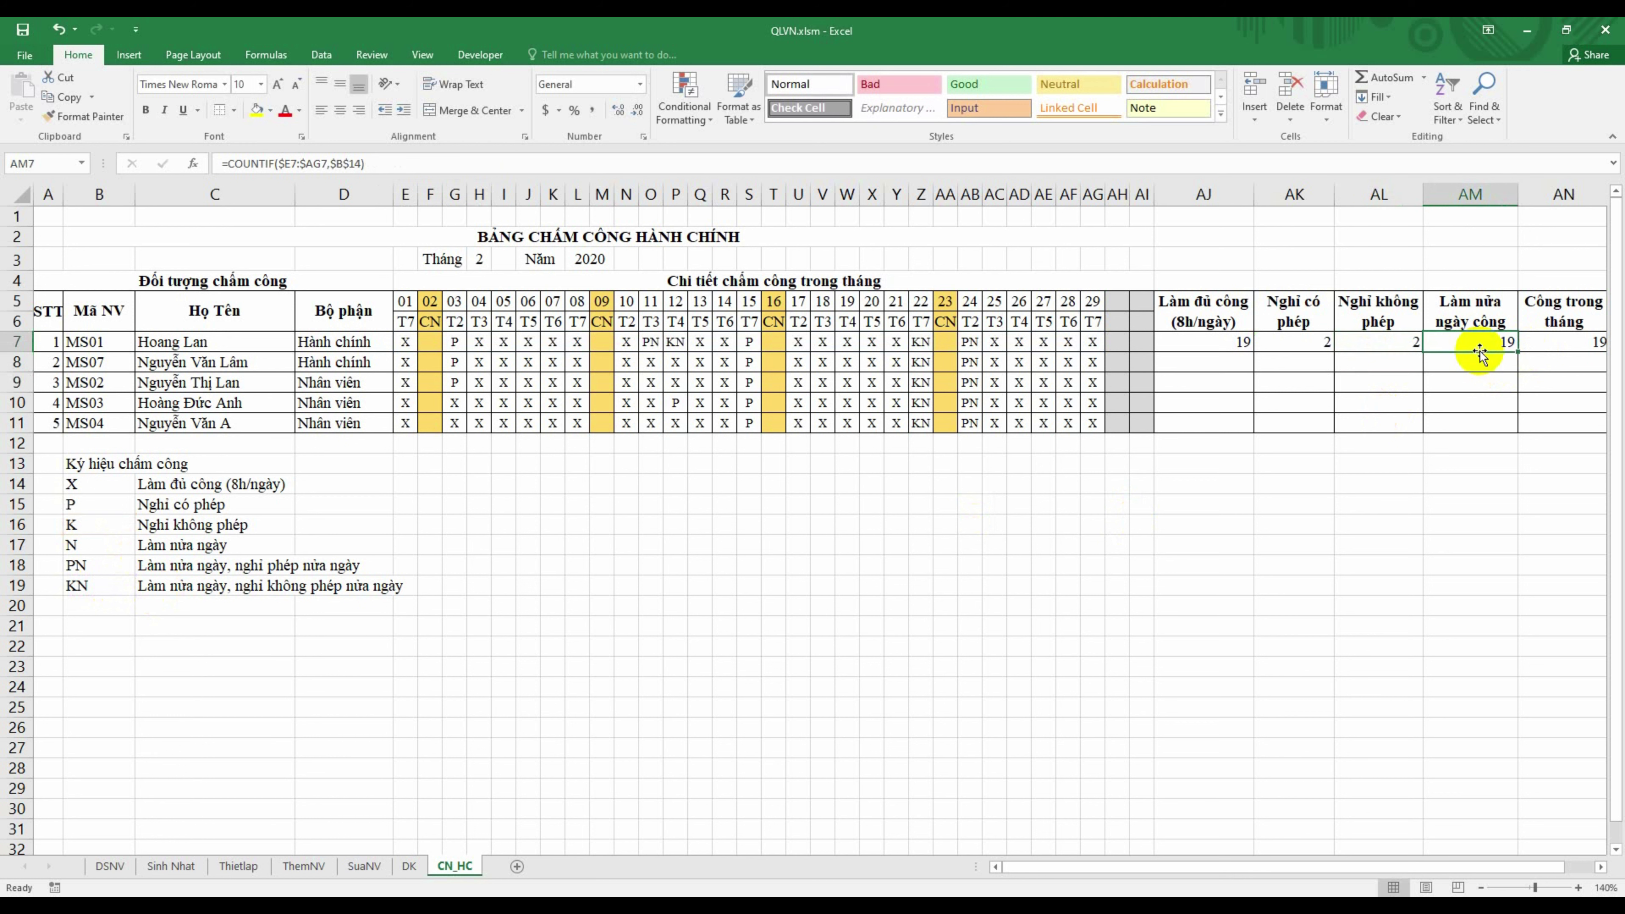
{"action": "left_click", "coordinate": [357, 165]}
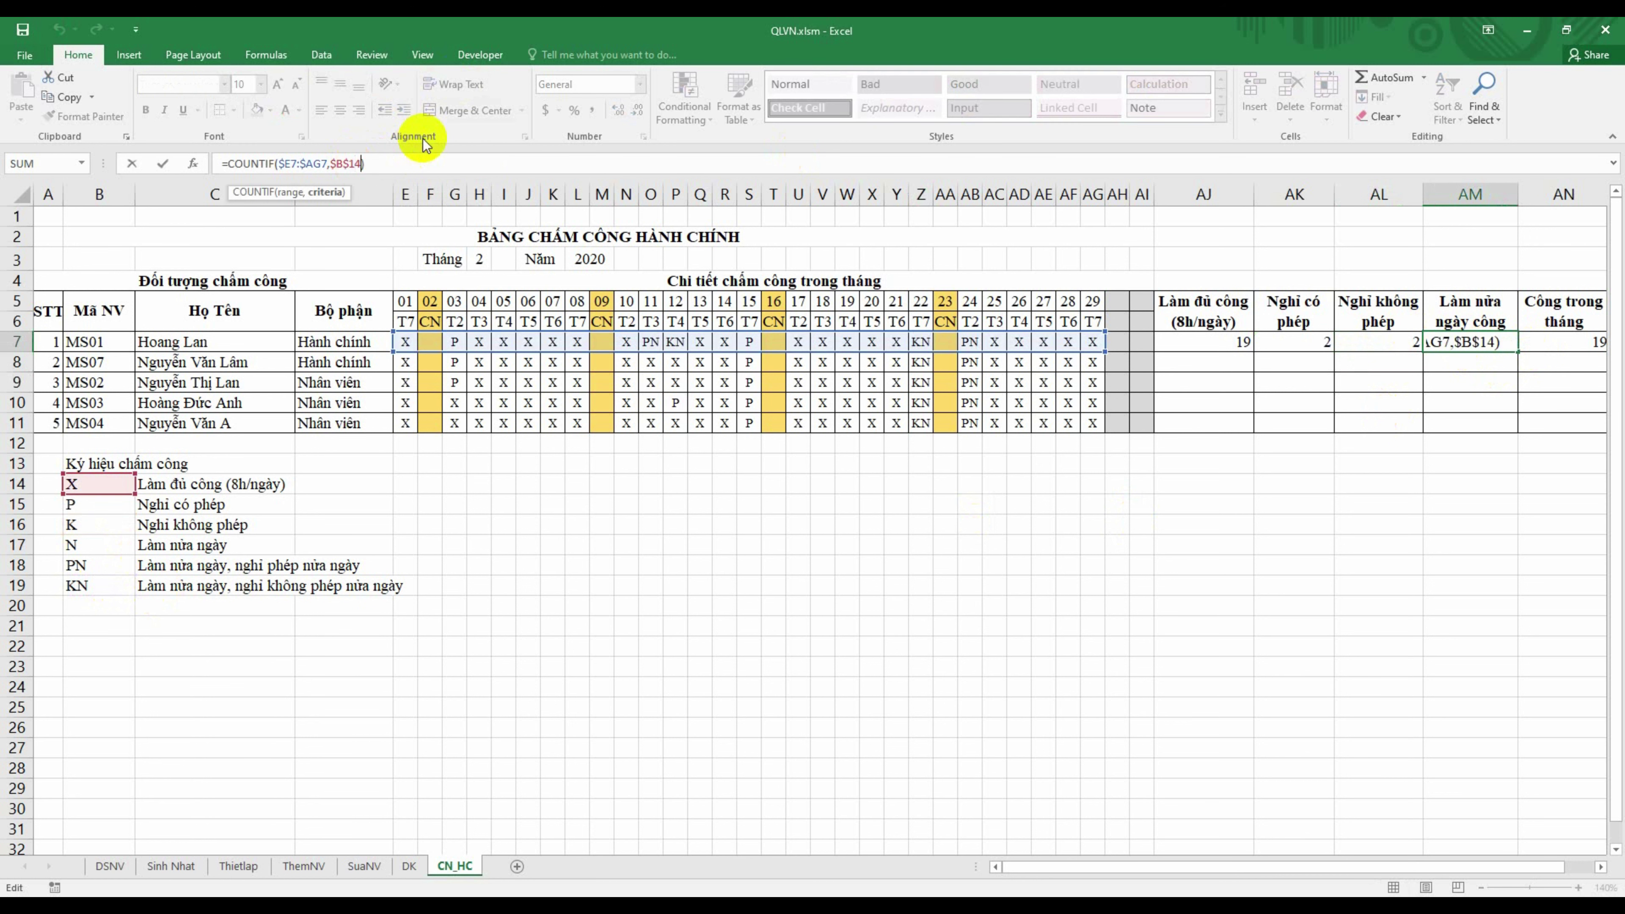
{"action": "key", "text": "BackSpace"}
{"action": "key", "text": "BackSpace"}
{"action": "key", "text": "BackSpace"}
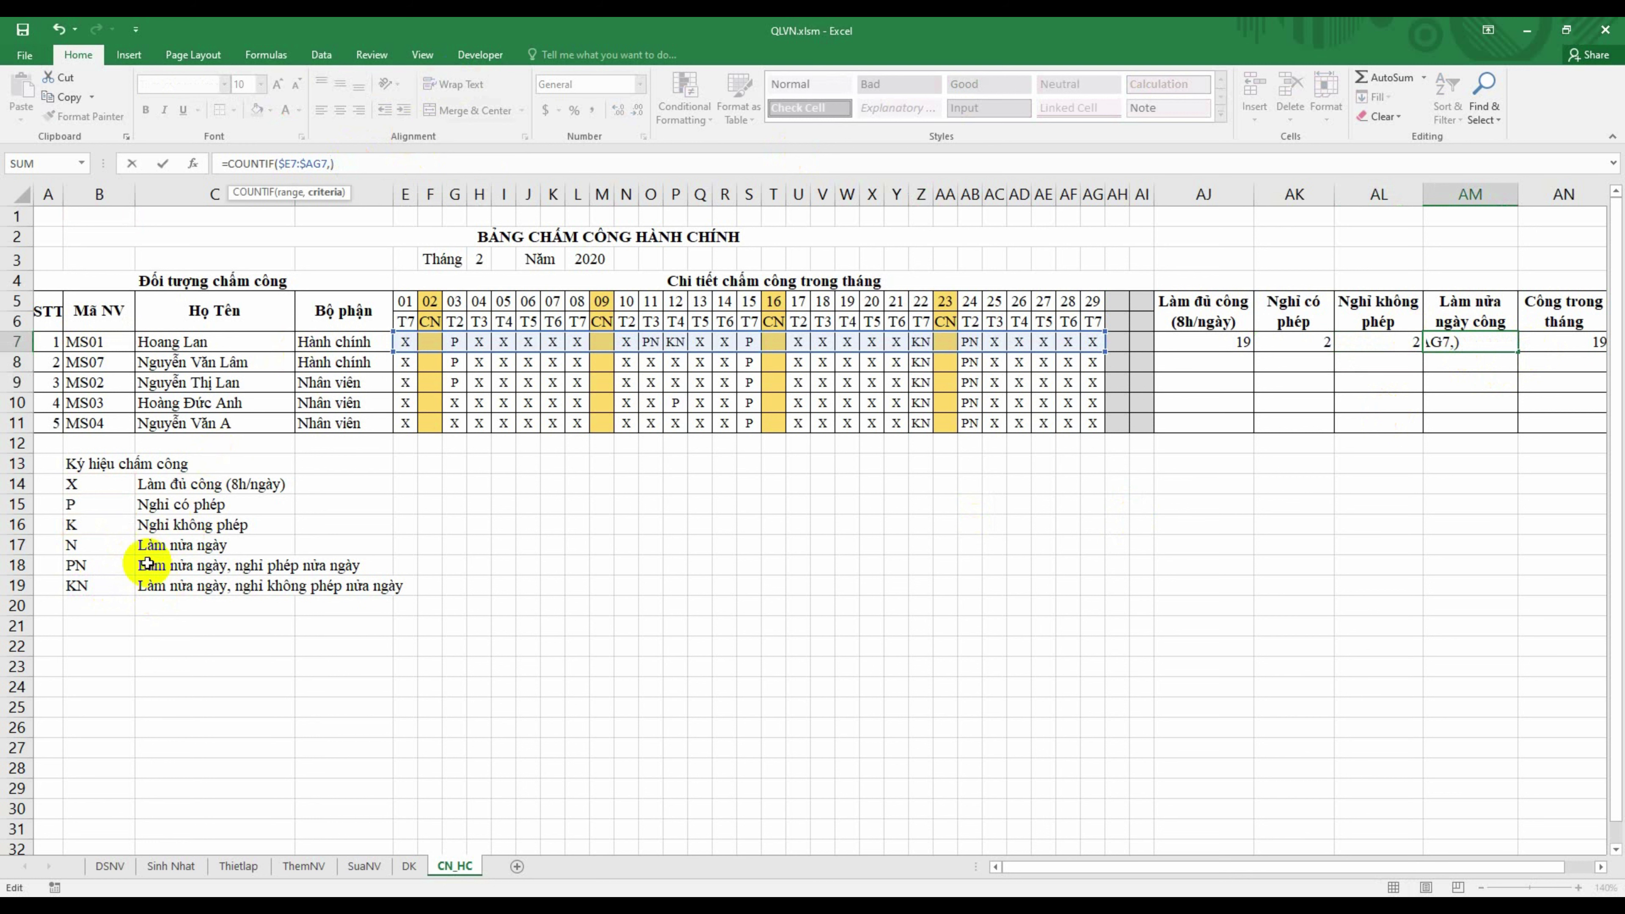
{"action": "left_click", "coordinate": [108, 543]}
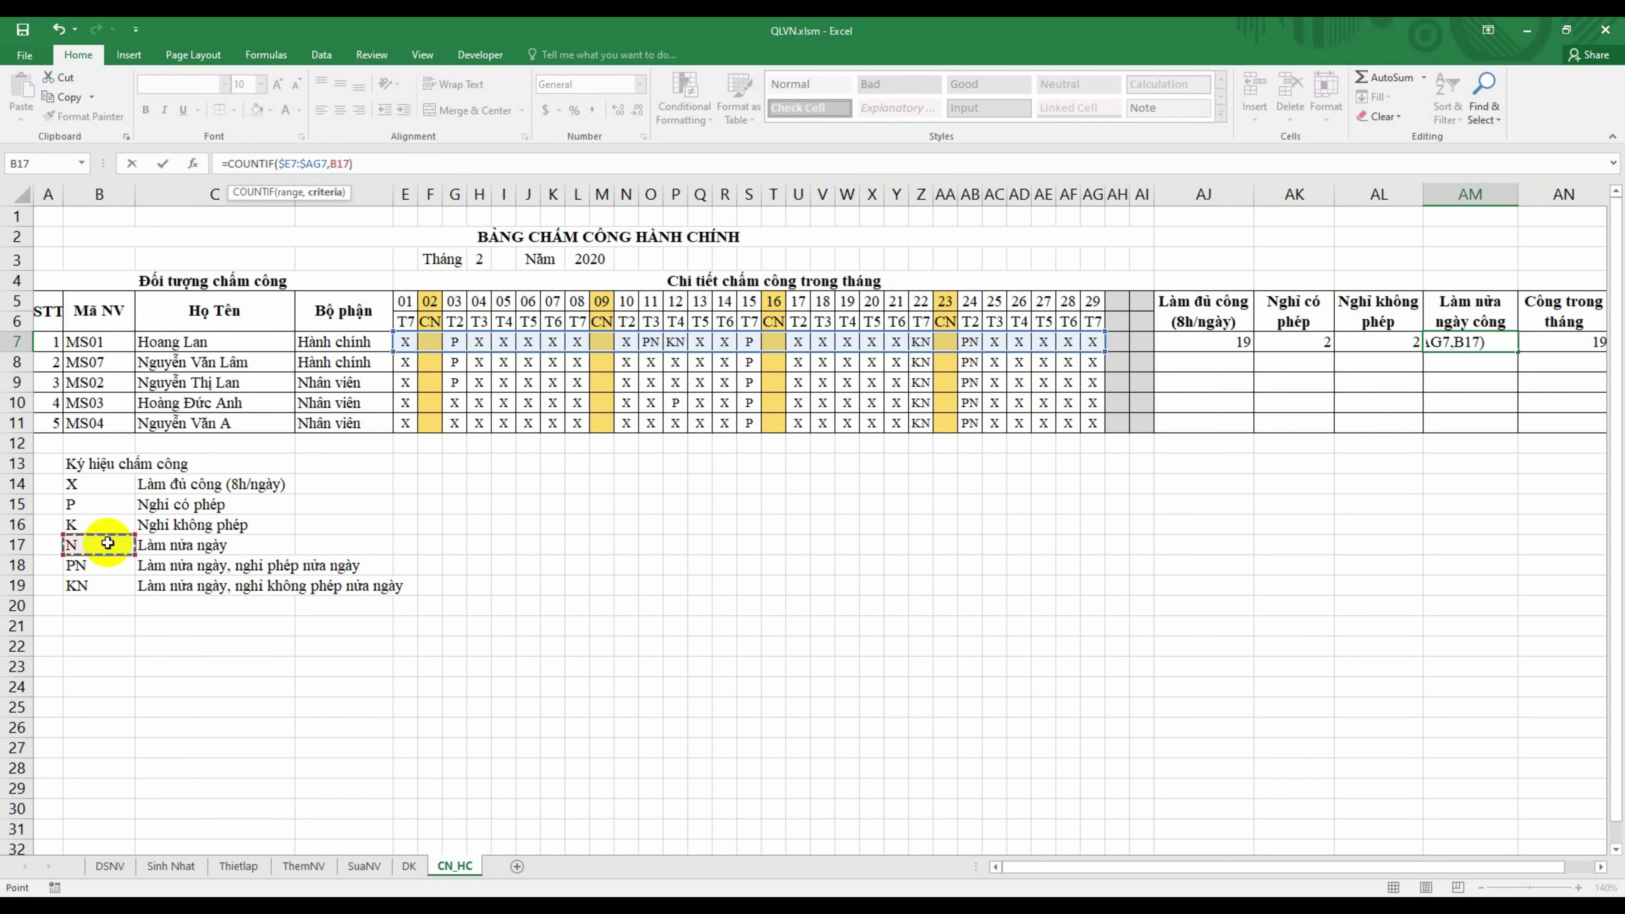
{"action": "key", "text": "F4"}
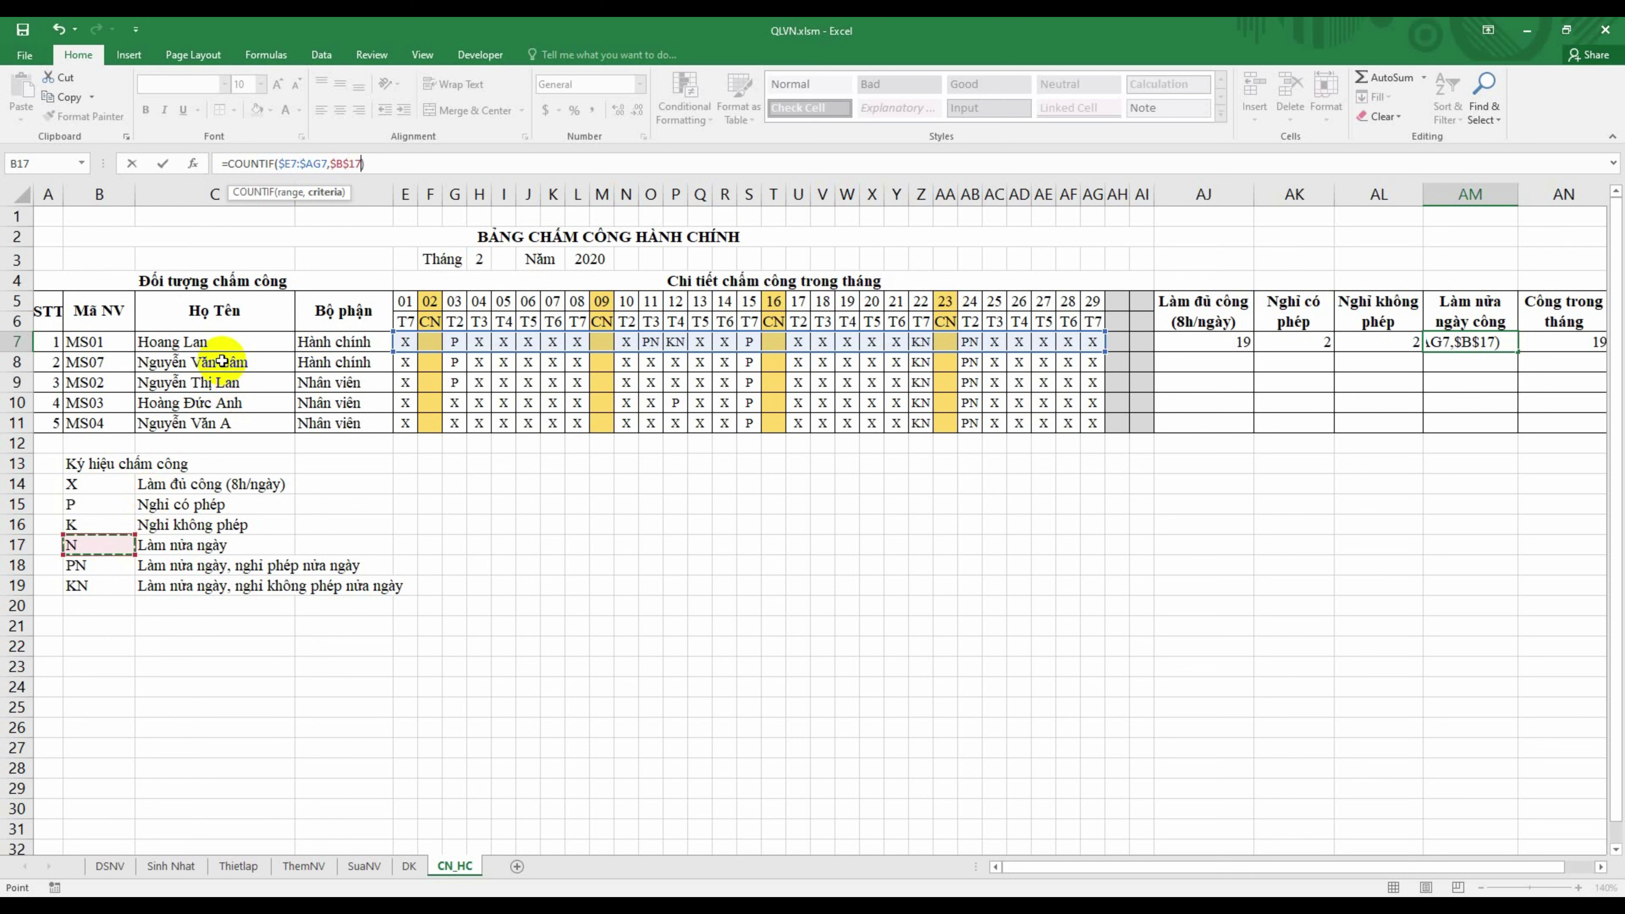
{"action": "left_click", "coordinate": [382, 162]}
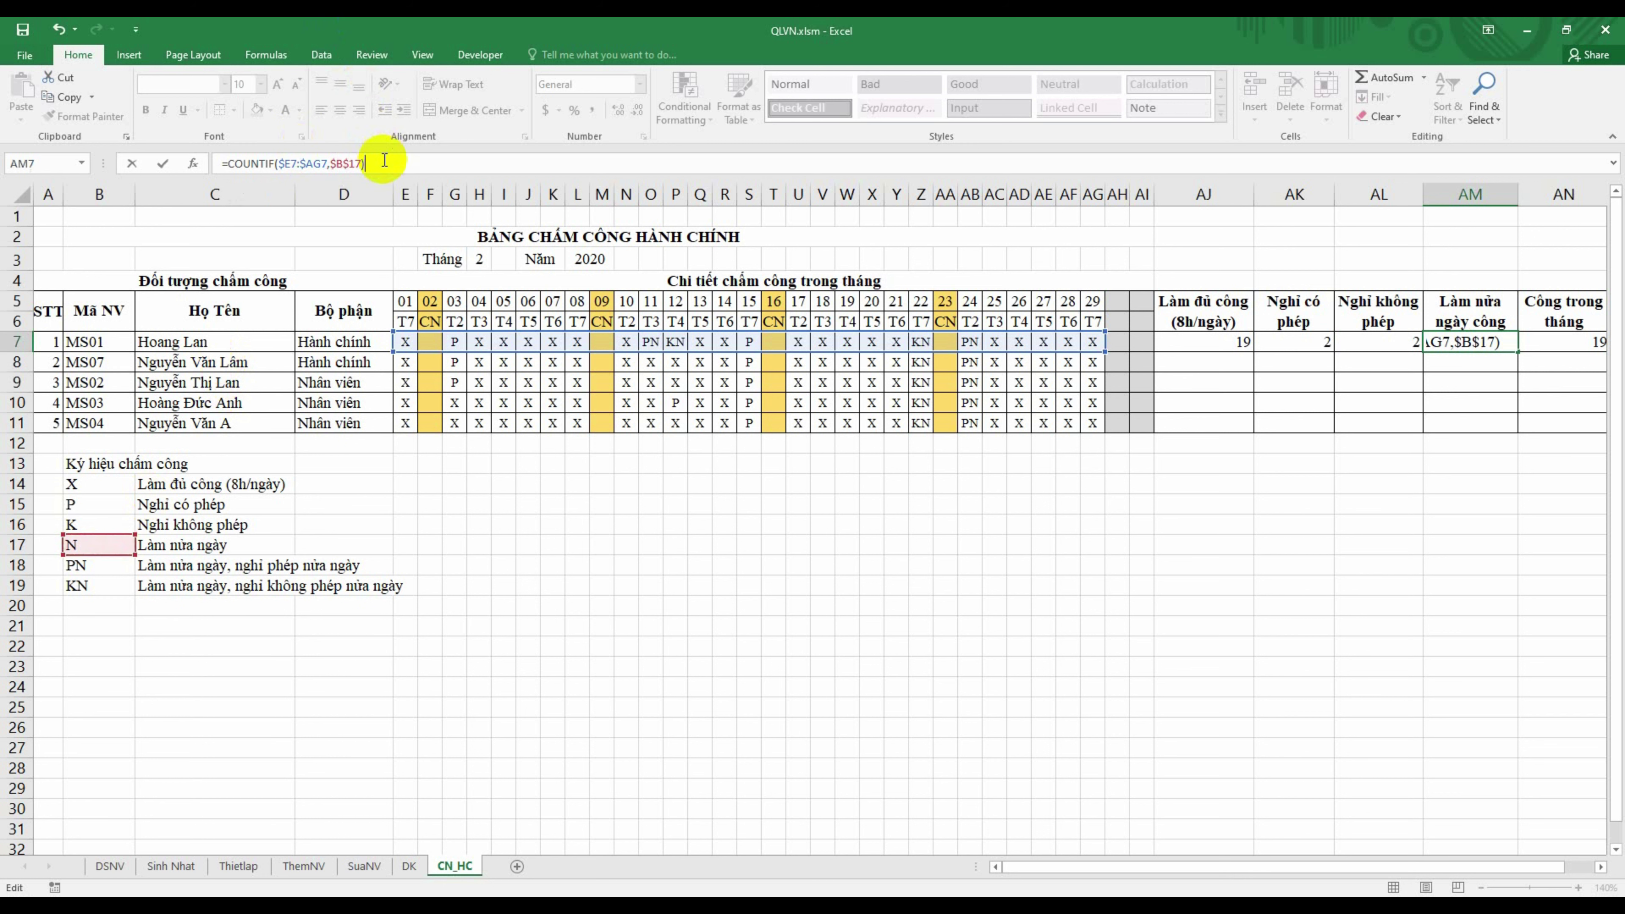
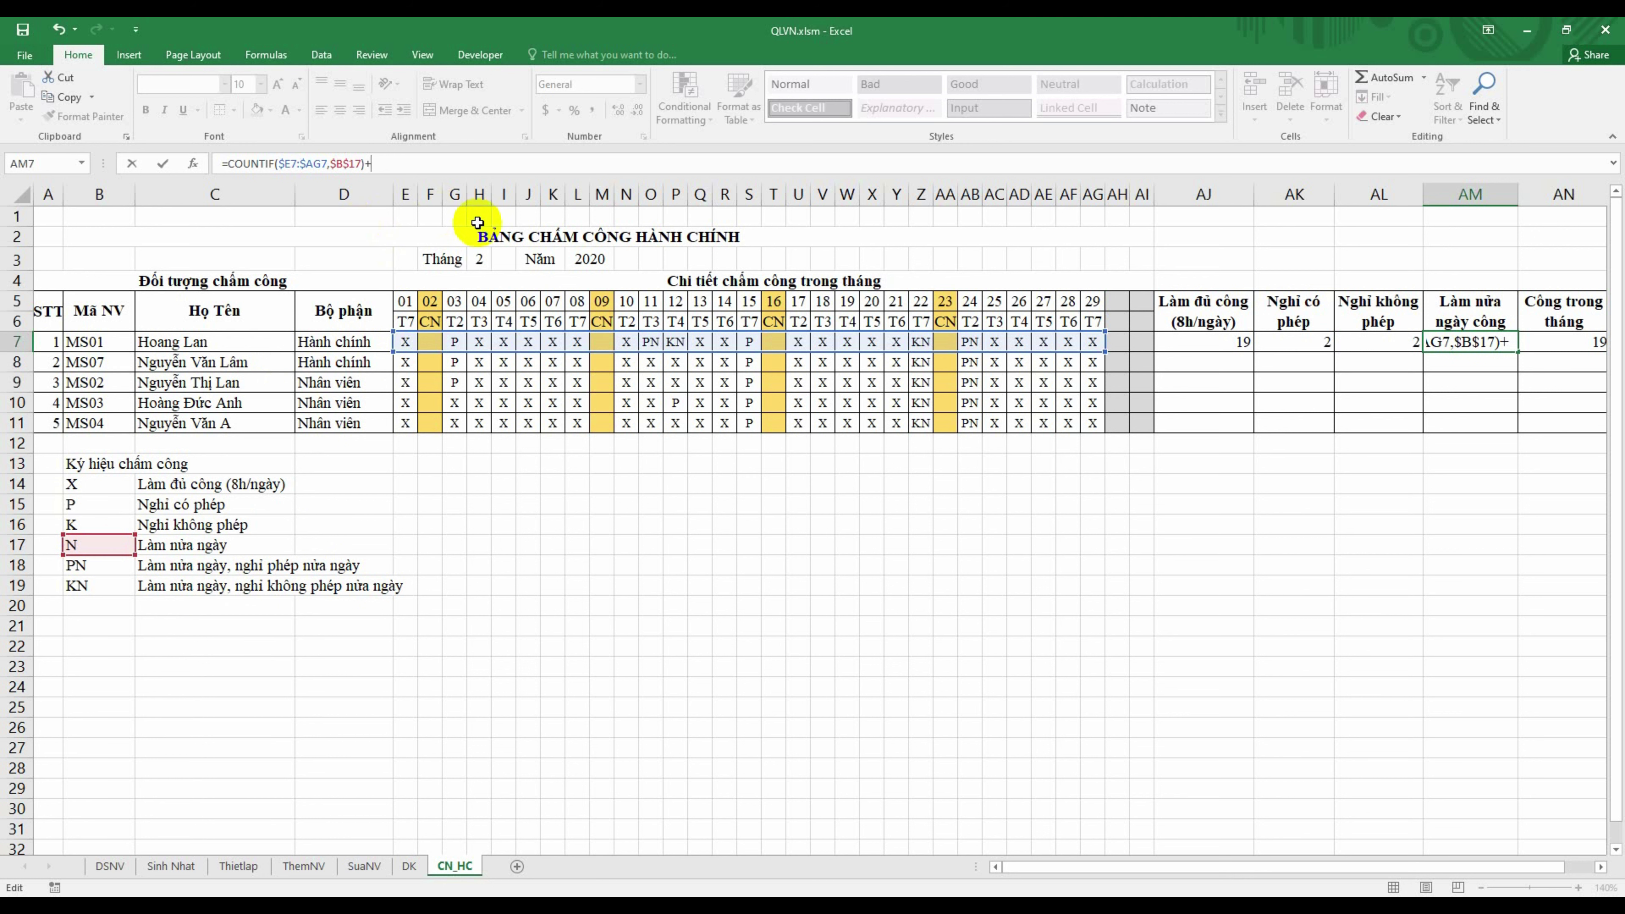
Step: Add COUNTIF($E7:$AG7,$B$18) to AM7 so MS01's half days include PN marks, showing 2
{"action": "type", "text": "COU"}
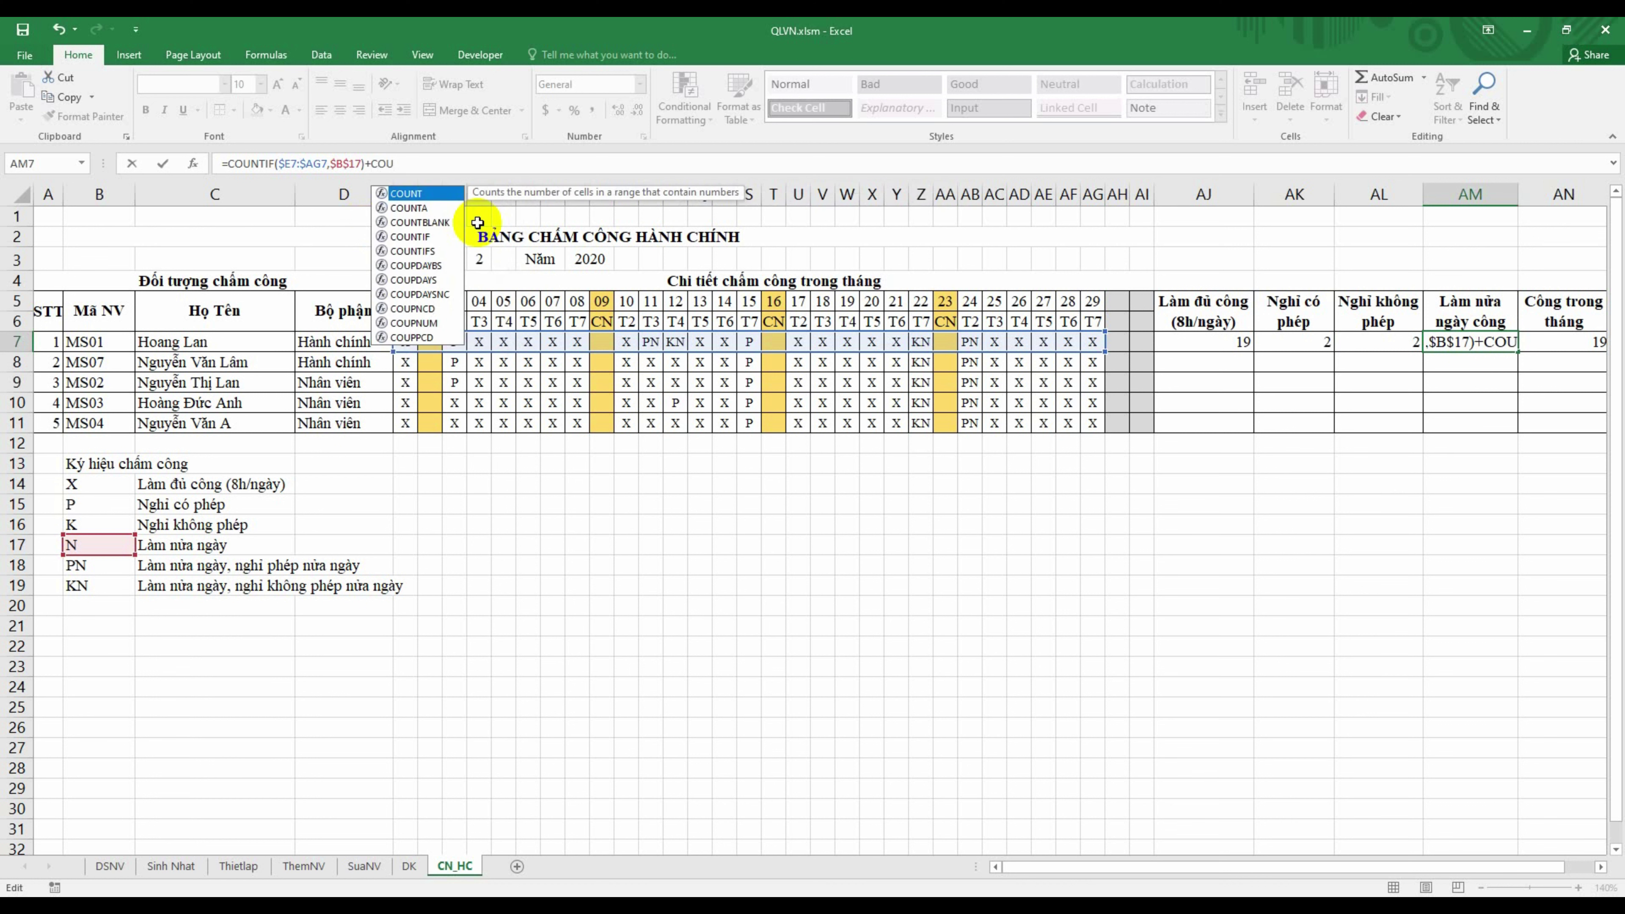
{"action": "type", "text": "NTI"}
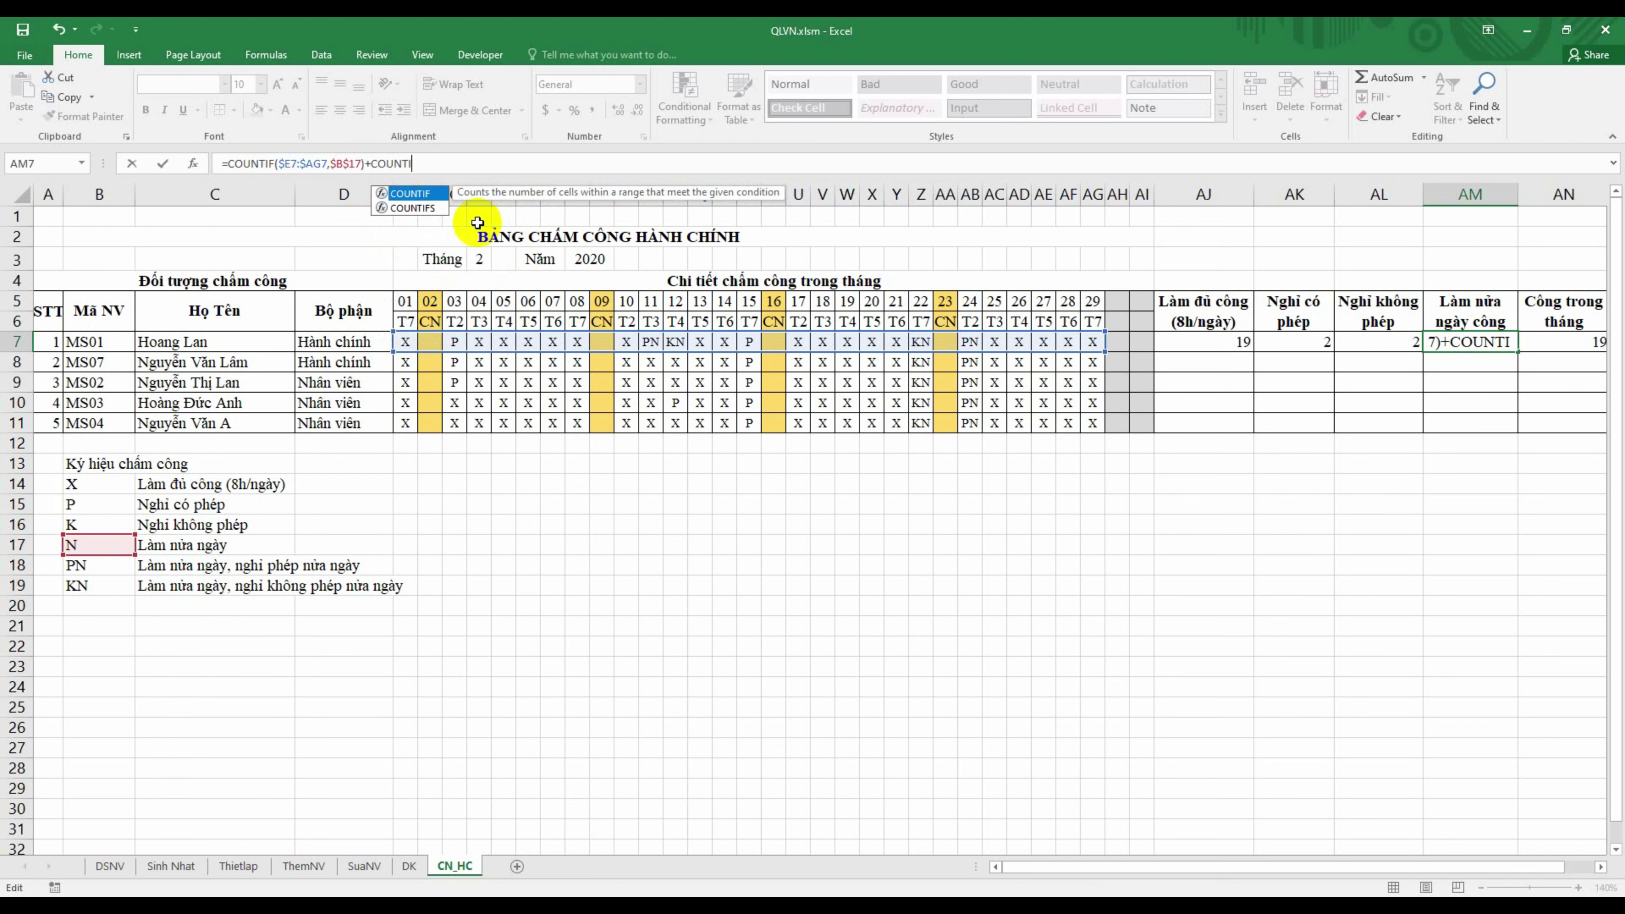
{"action": "type", "text": "F("}
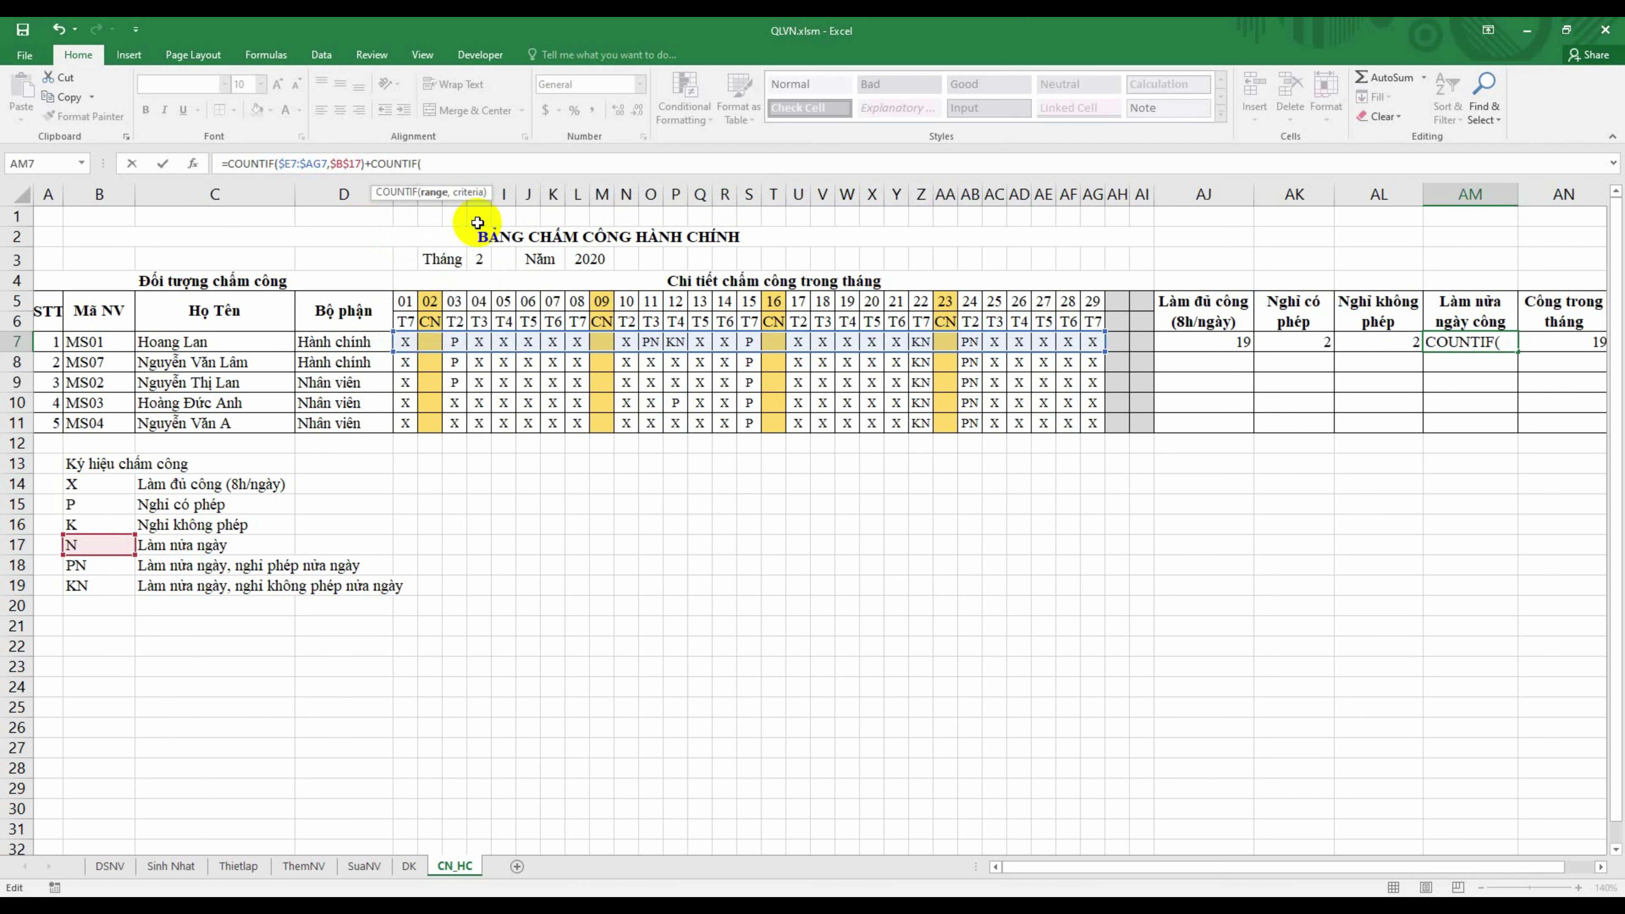
{"action": "left_click_drag", "start_coordinate": [405, 342], "coordinate": [922, 365]}
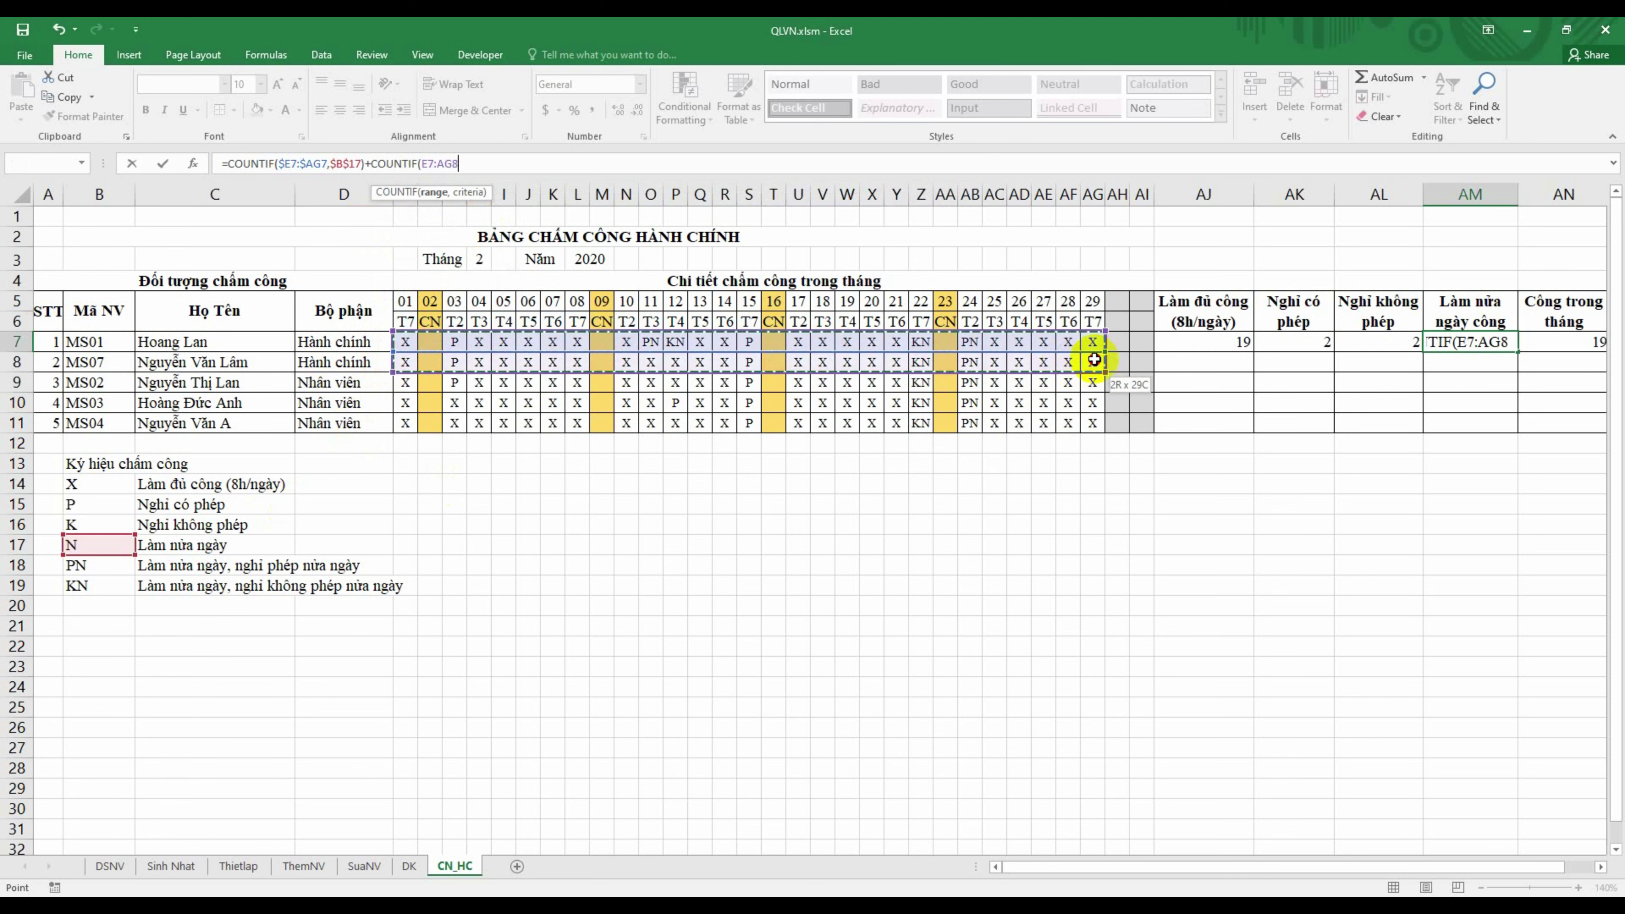
{"action": "left_click_drag", "start_coordinate": [922, 366], "coordinate": [1093, 345]}
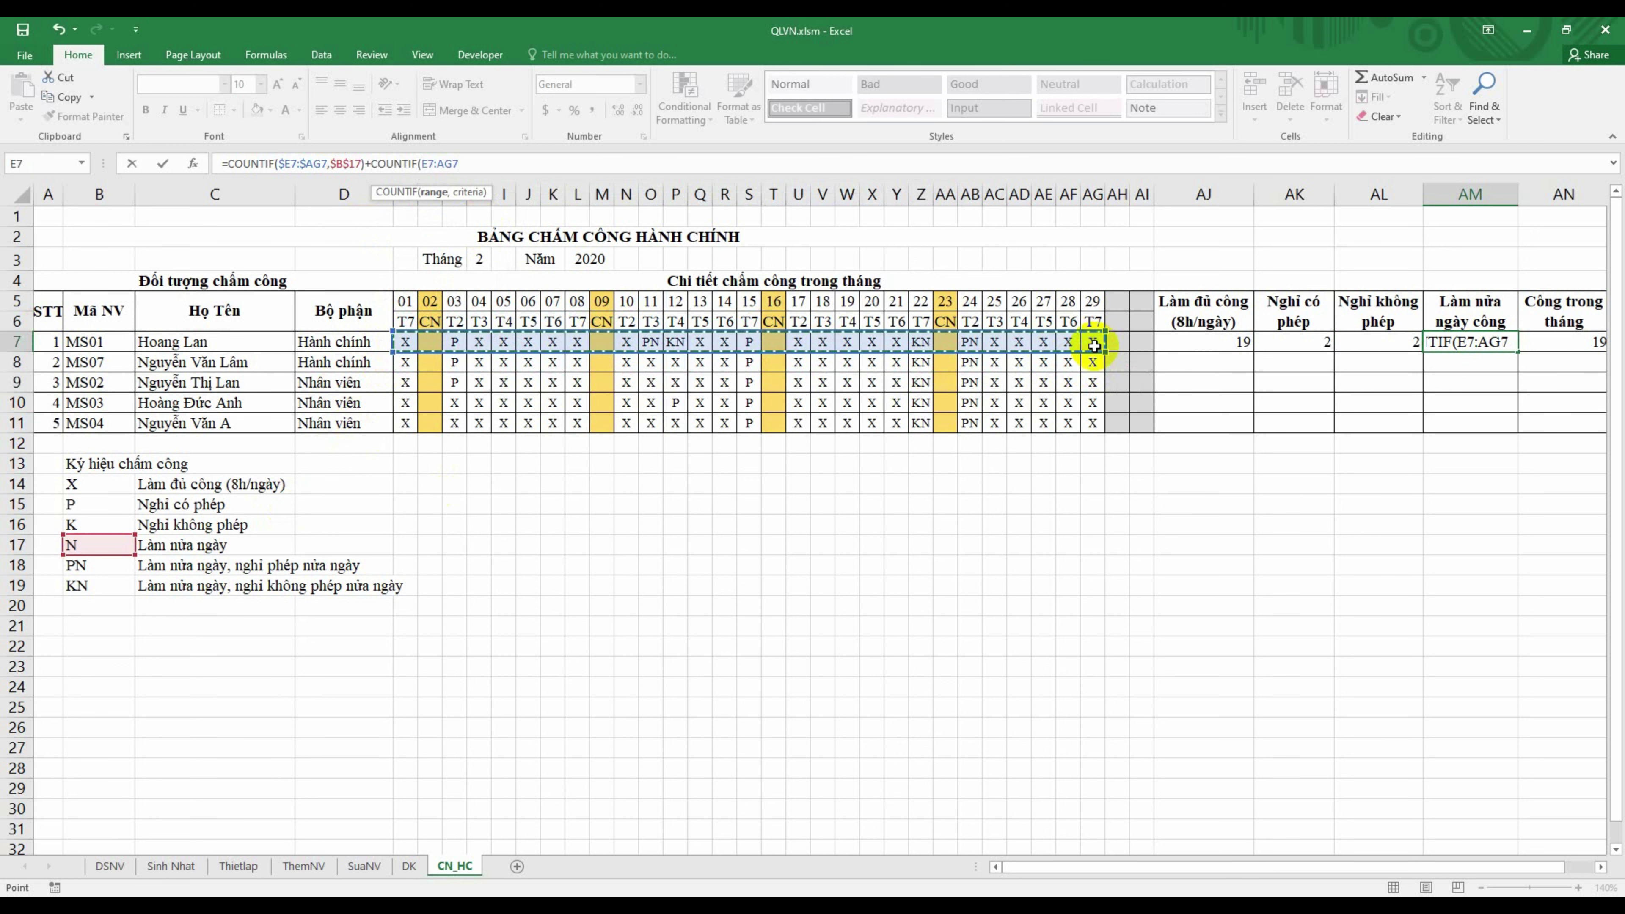
{"action": "key", "text": "F4"}
{"action": "key", "text": "F4"}
{"action": "key", "text": "F4"}
{"action": "type", "text": ","}
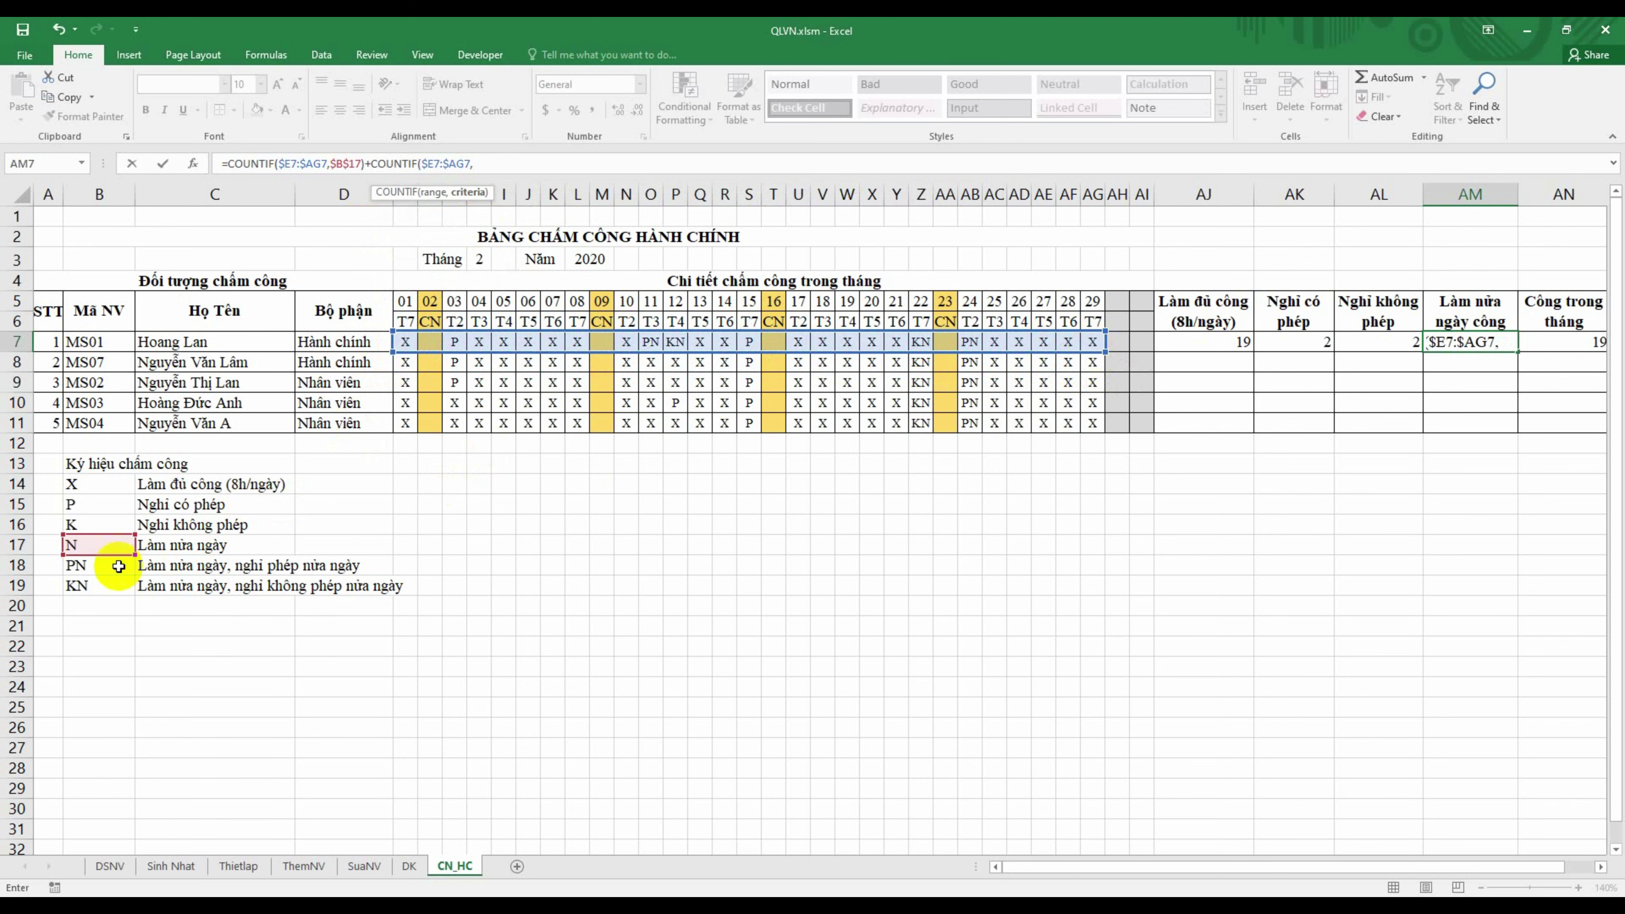
{"action": "left_click", "coordinate": [87, 566]}
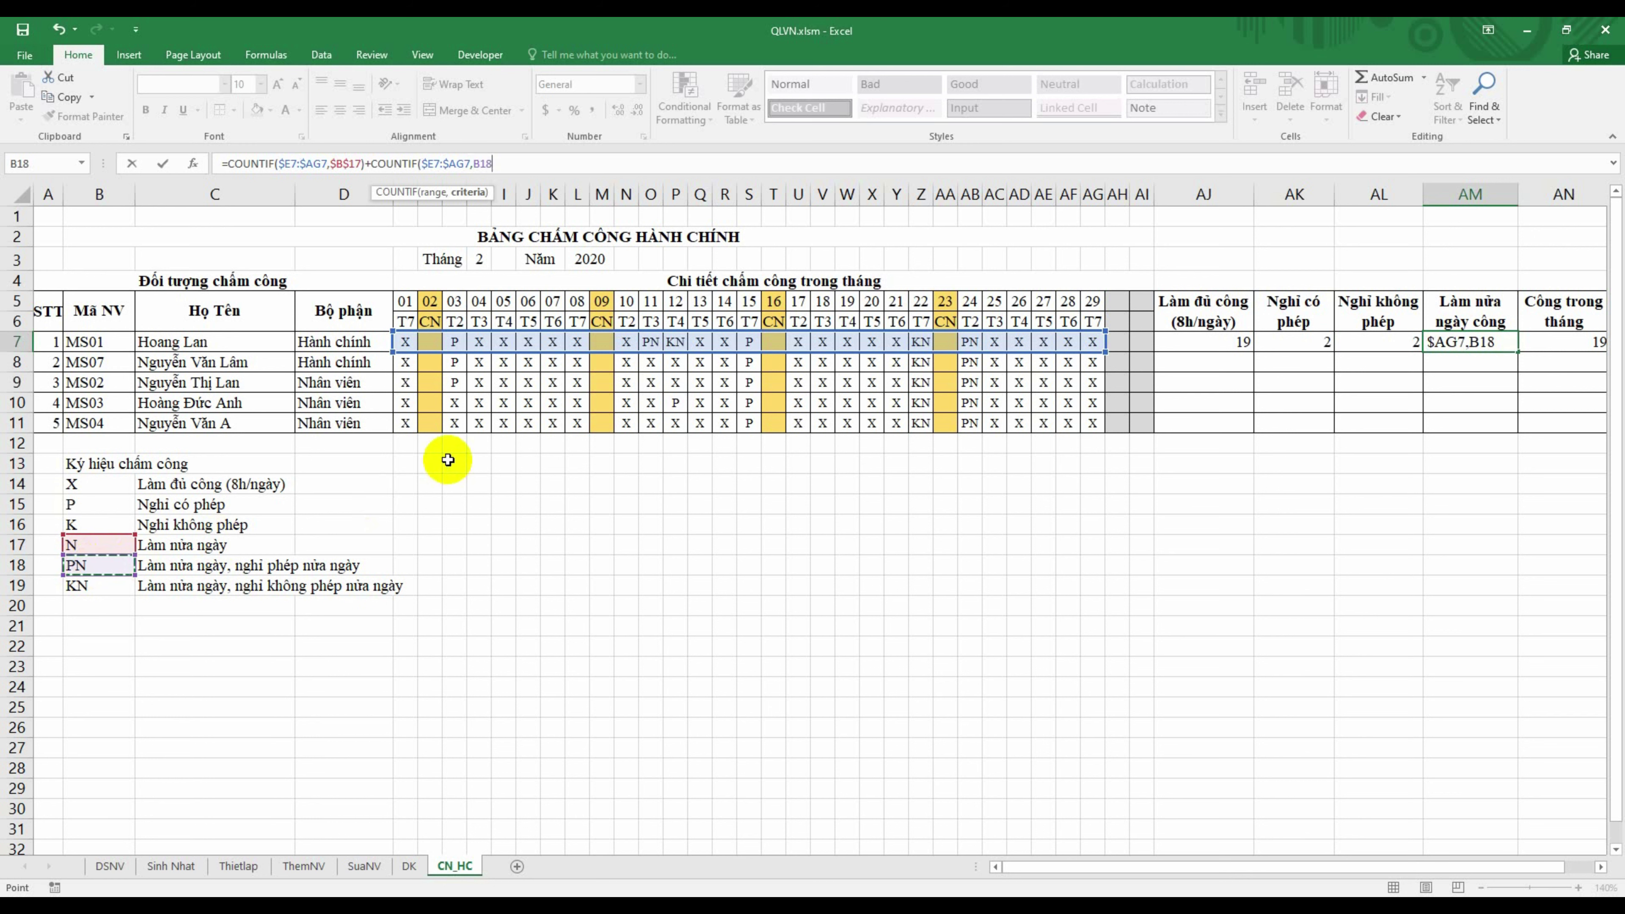
{"action": "key", "text": "F4"}
{"action": "key", "text": "Return"}
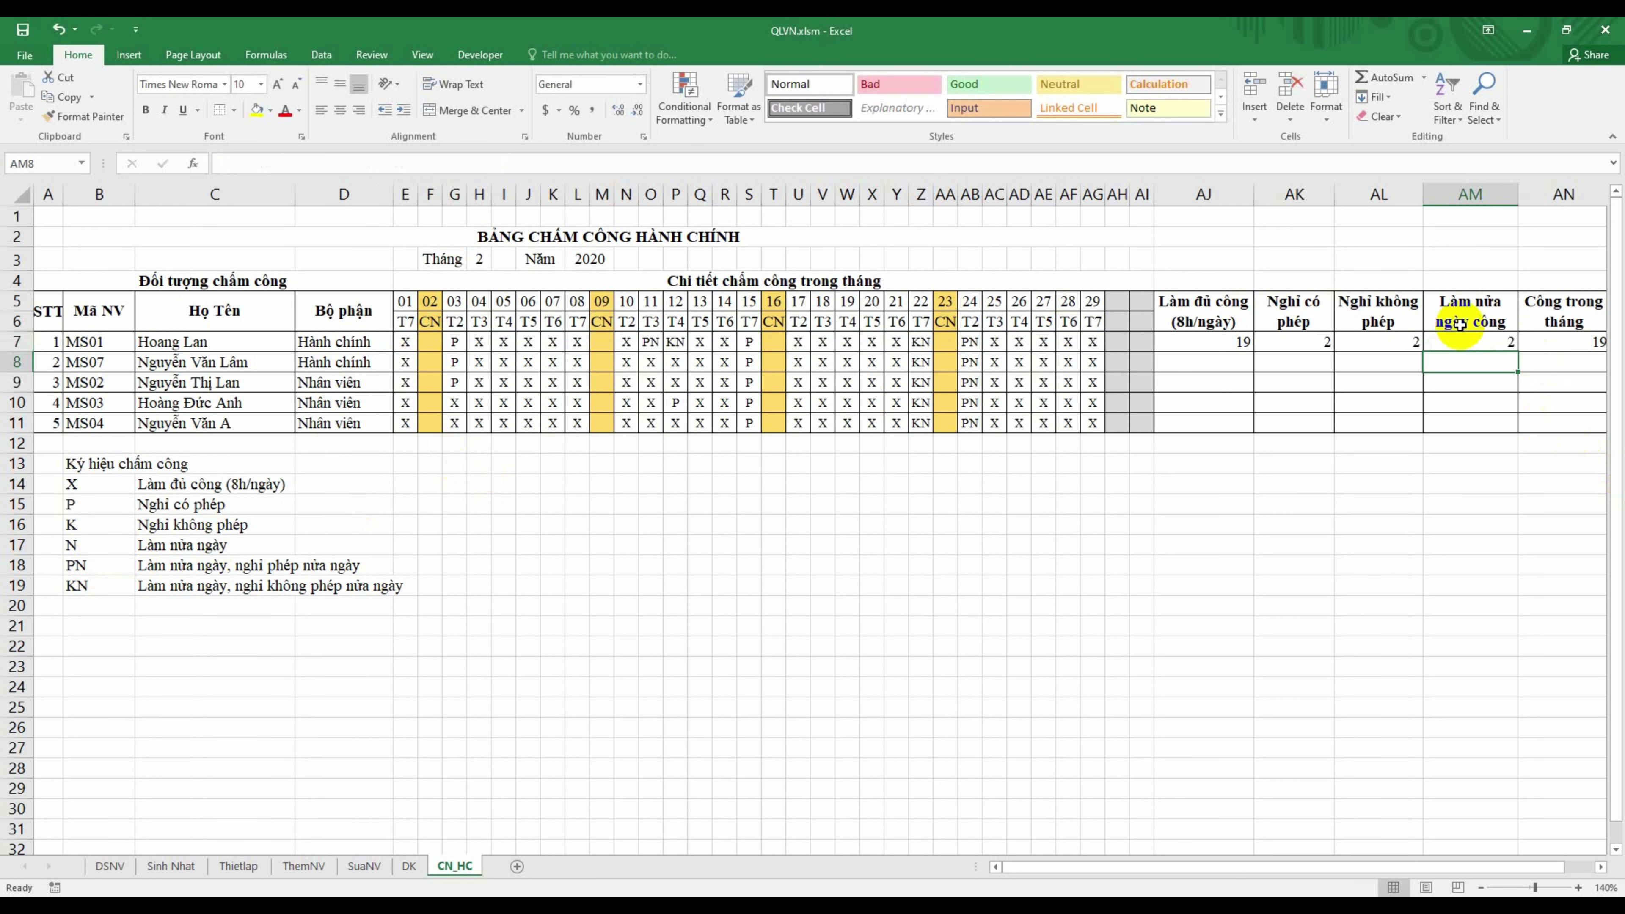
{"action": "left_click", "coordinate": [1307, 356]}
Step: Append +COUNTIF($E7:$AG7,$B$18) to AK7's paid-leave formula so it shows 4
{"action": "left_click", "coordinate": [1299, 341]}
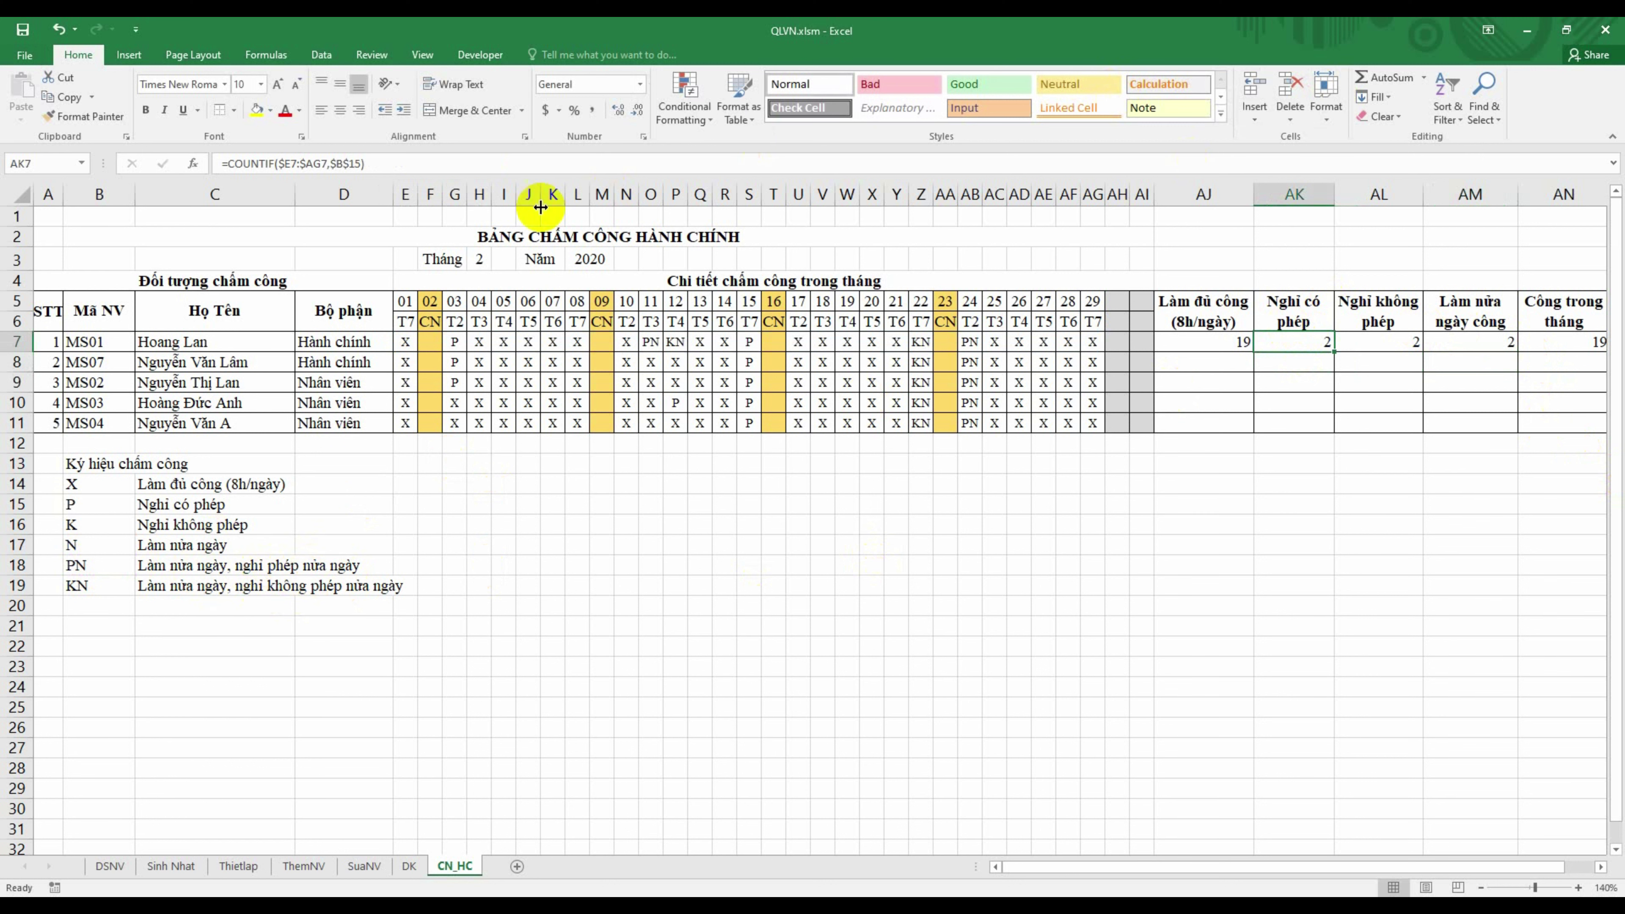
{"action": "left_click", "coordinate": [485, 165]}
{"action": "type", "text": "+"}
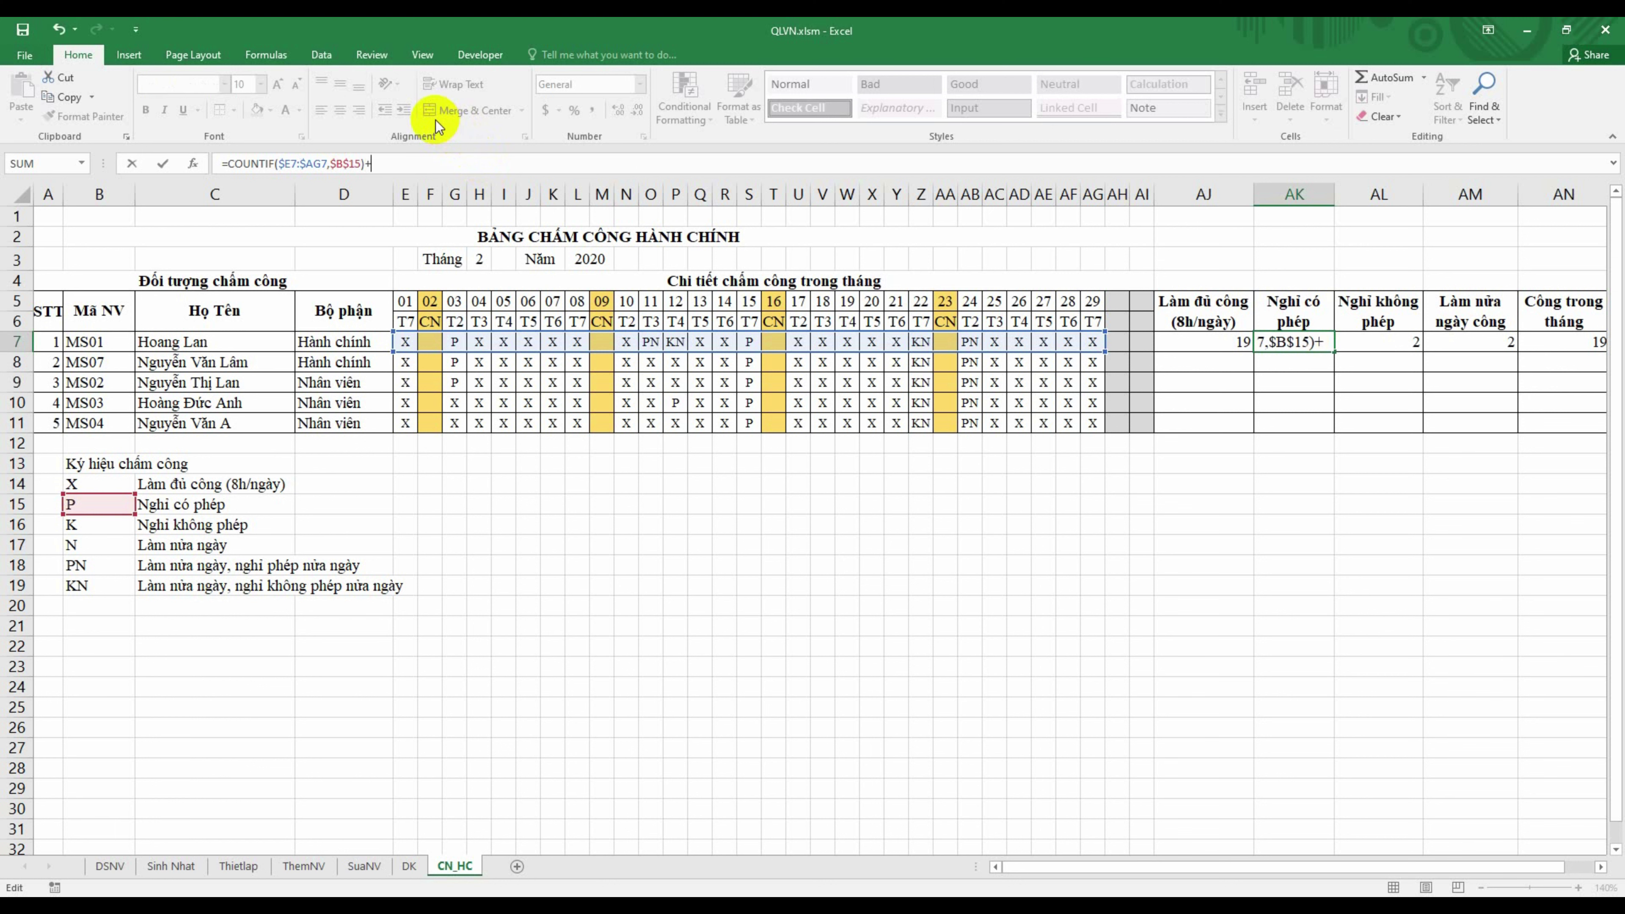
{"action": "type", "text": "COUNTIF("}
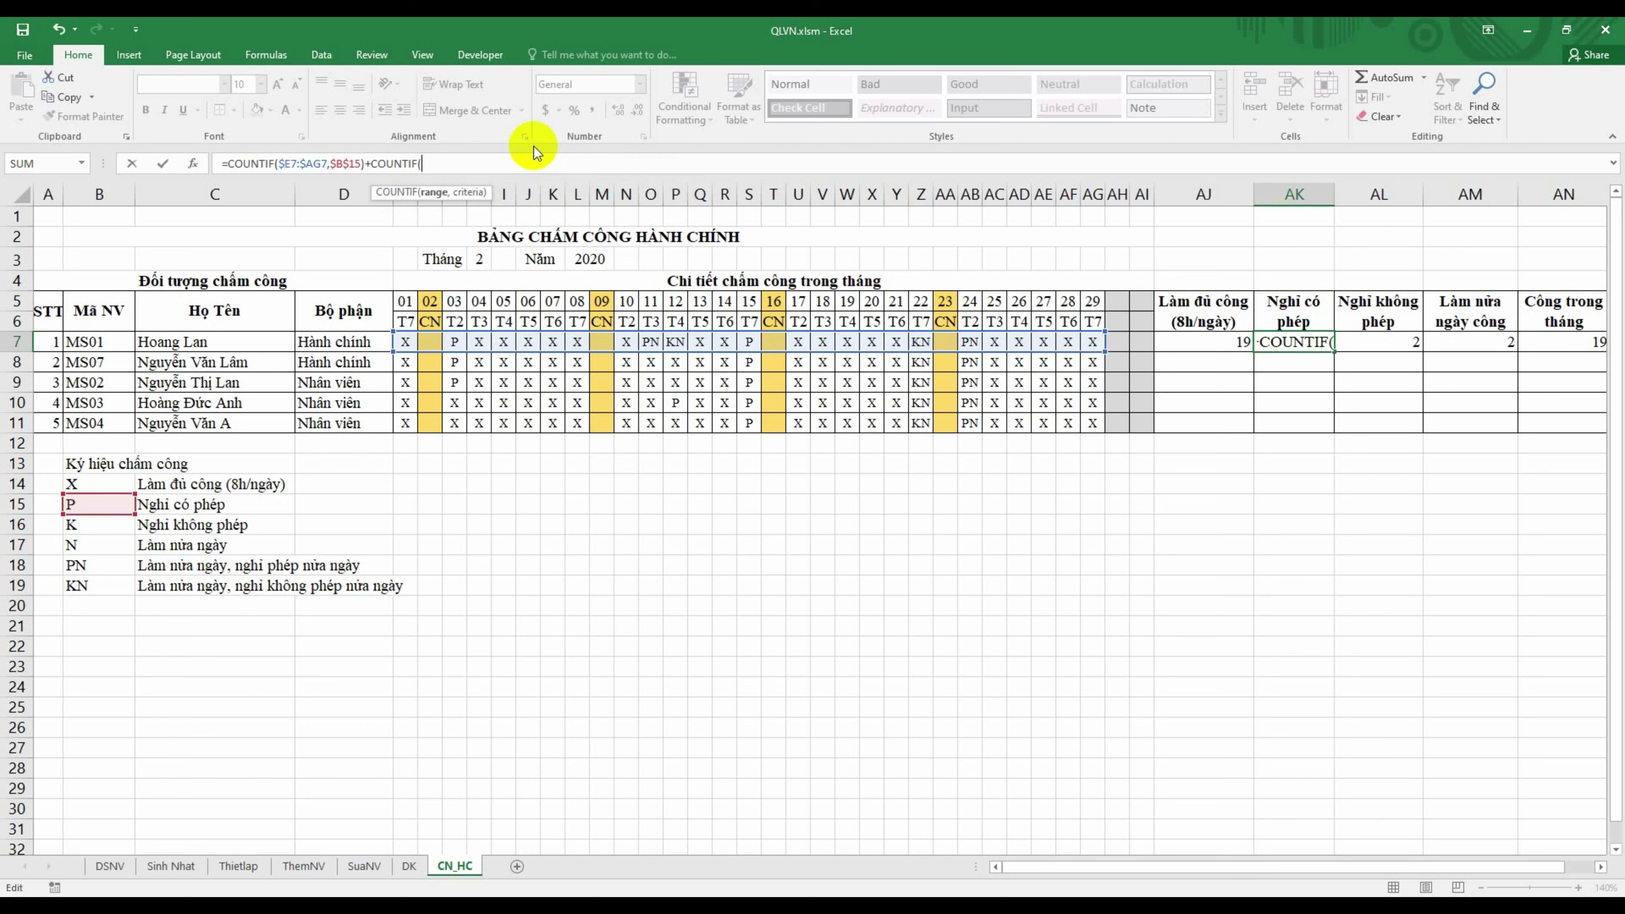
{"action": "left_click_drag", "start_coordinate": [405, 321], "coordinate": [1072, 340]}
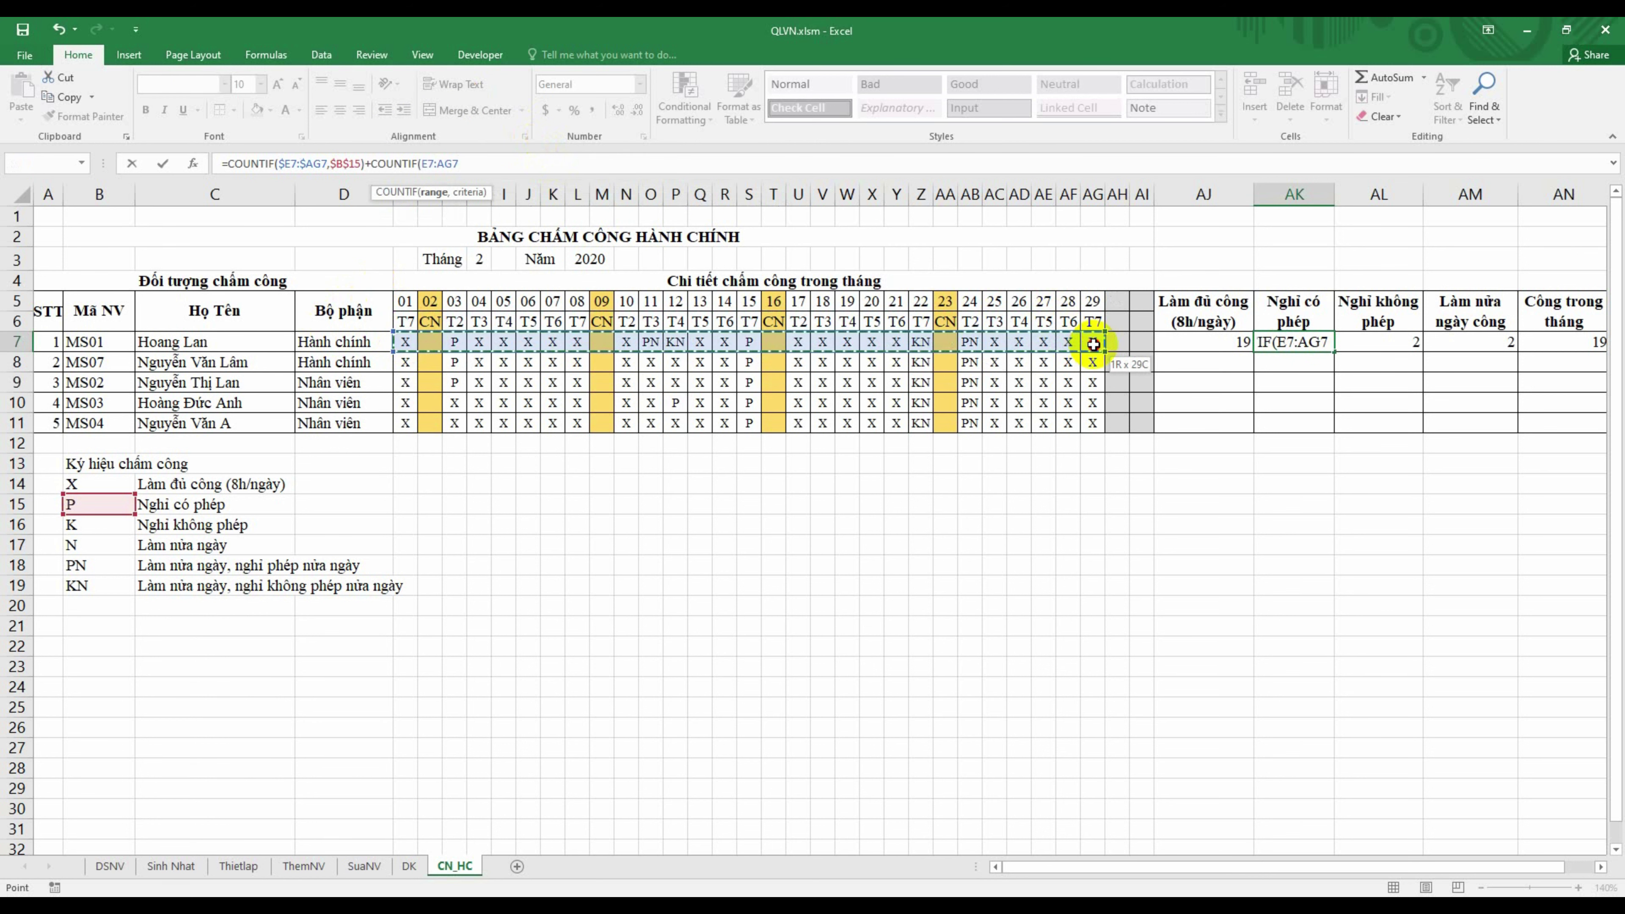
{"action": "key", "text": "F4"}
{"action": "key", "text": "F4"}
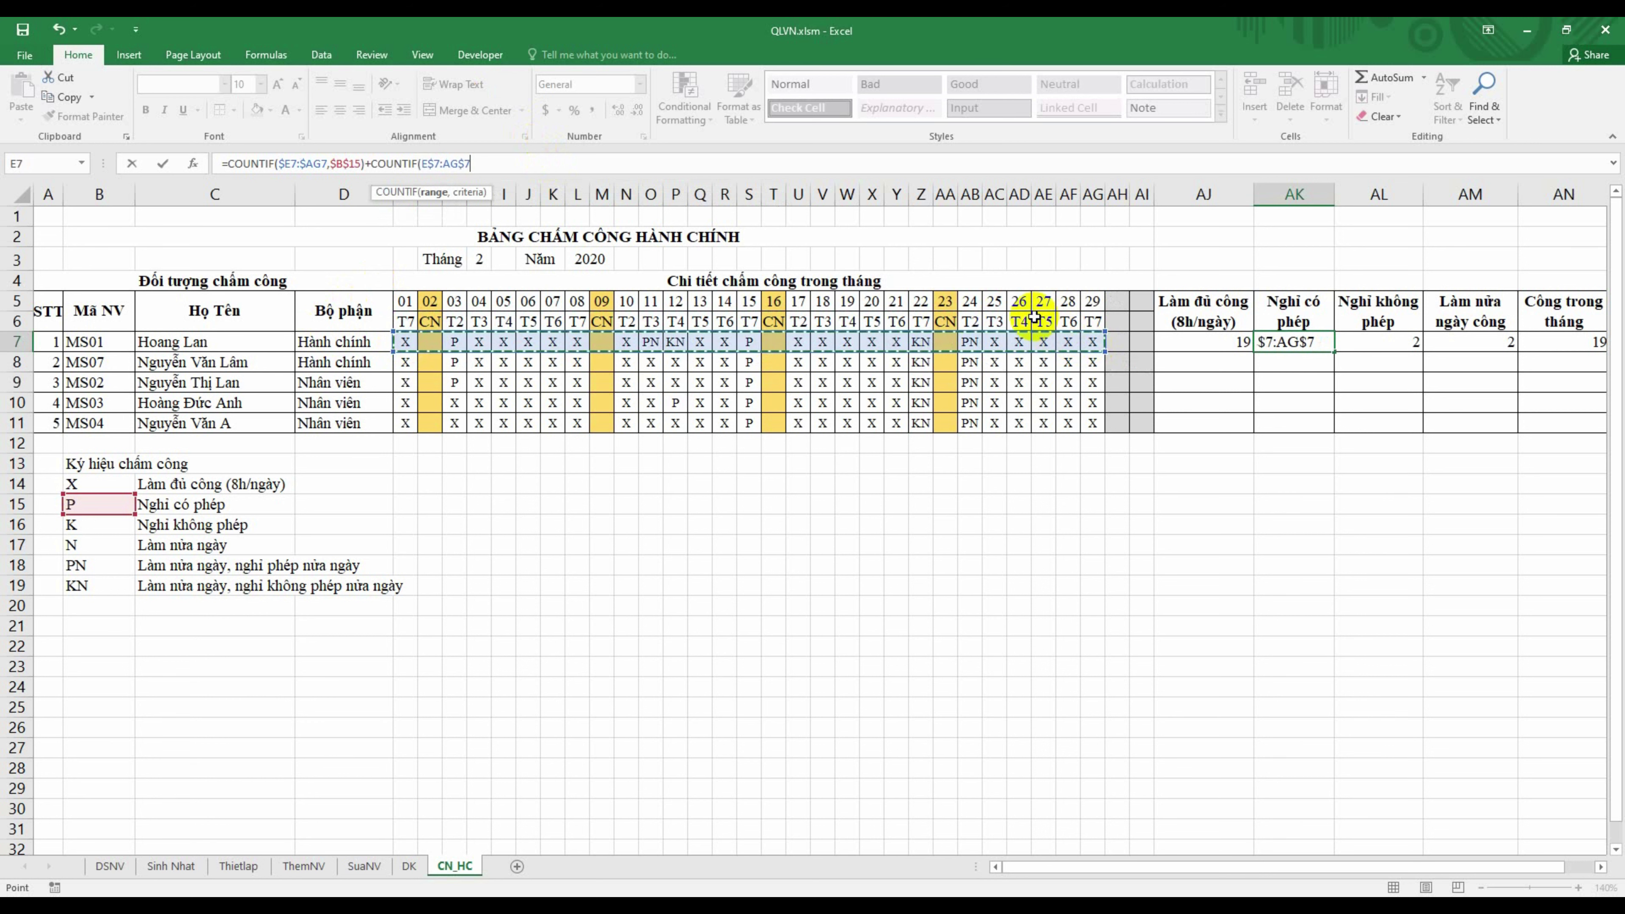
{"action": "type", "text": ","}
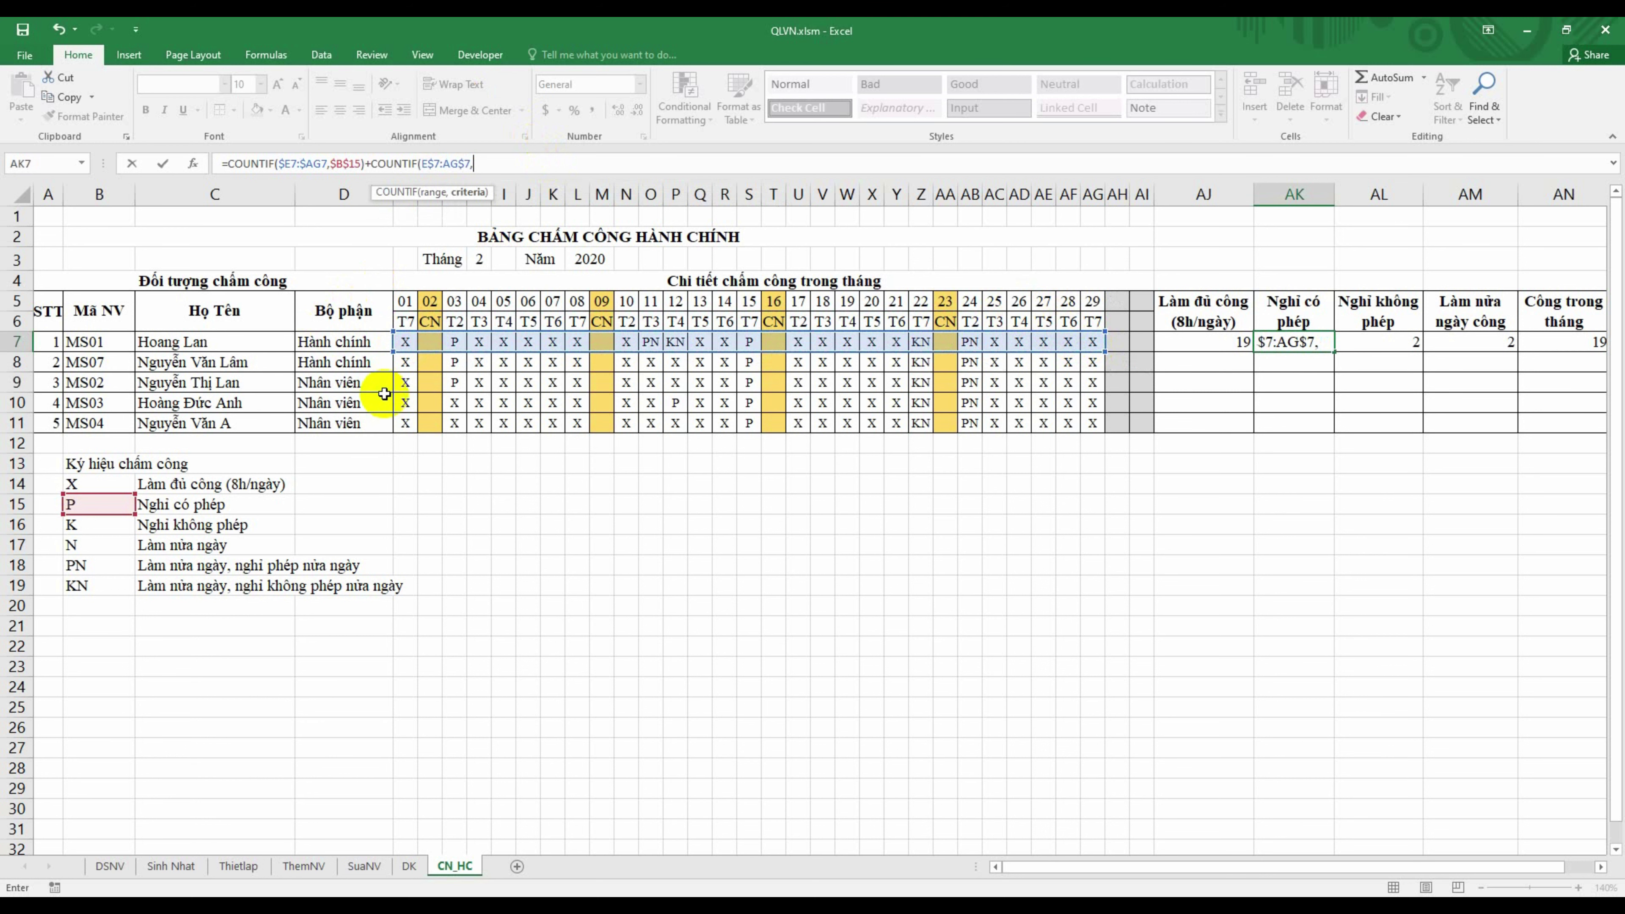
{"action": "left_click", "coordinate": [101, 564]}
{"action": "type", "text": ")"}
{"action": "key", "text": "Return"}
{"action": "left_click", "coordinate": [1368, 351]}
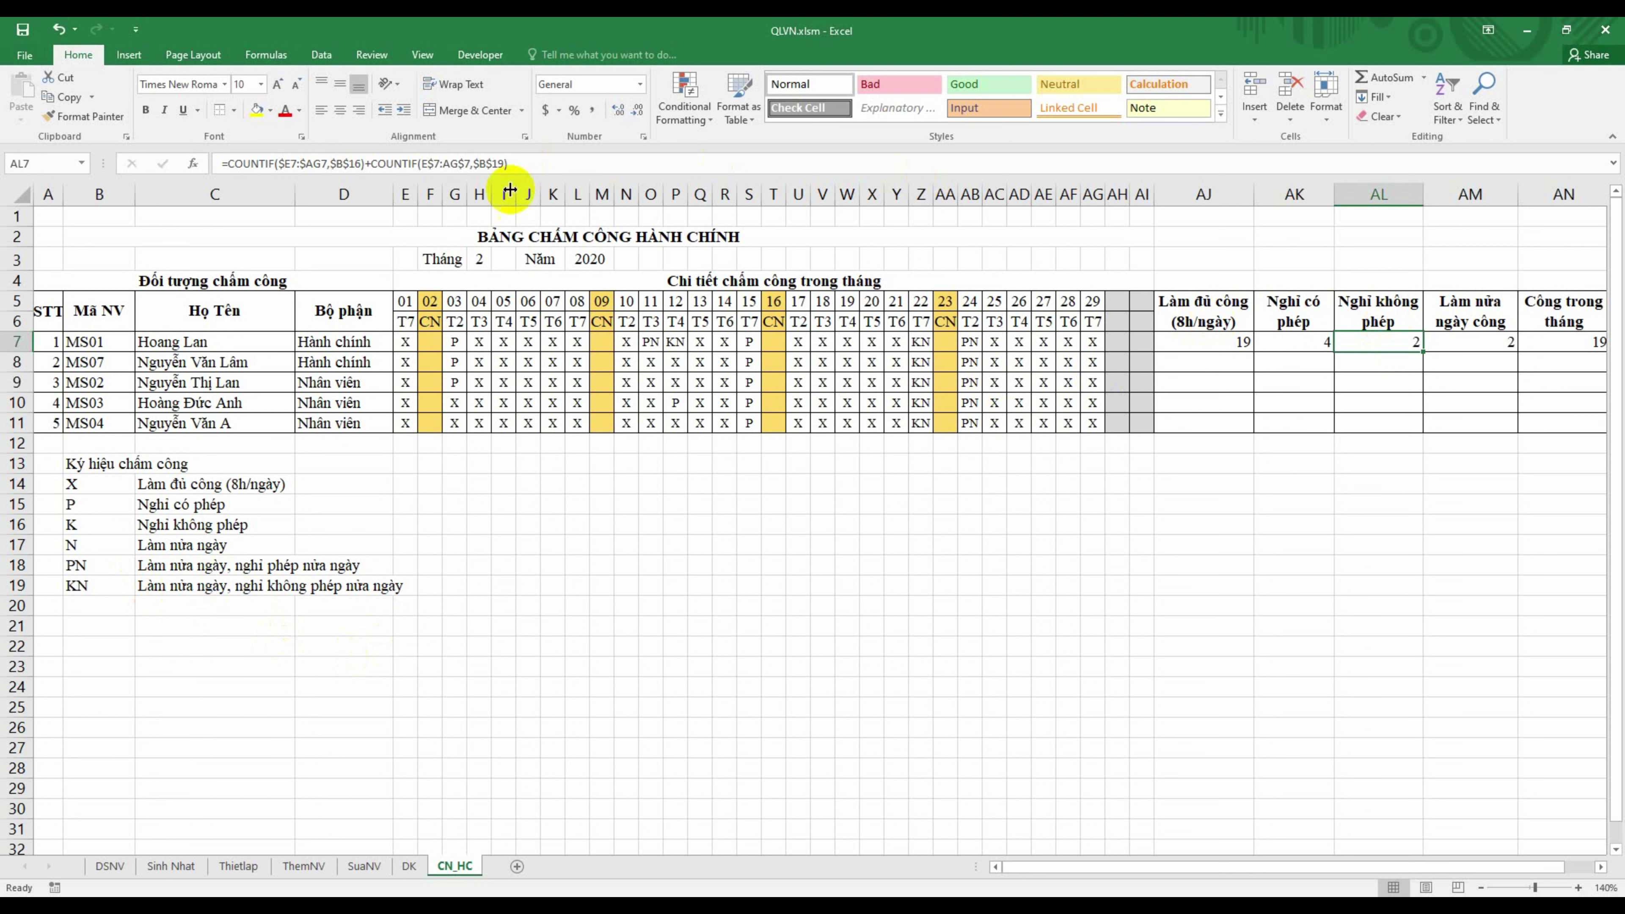
Step: Review MS01's count formulas in AJ7 through AN7
{"action": "left_click", "coordinate": [1219, 349]}
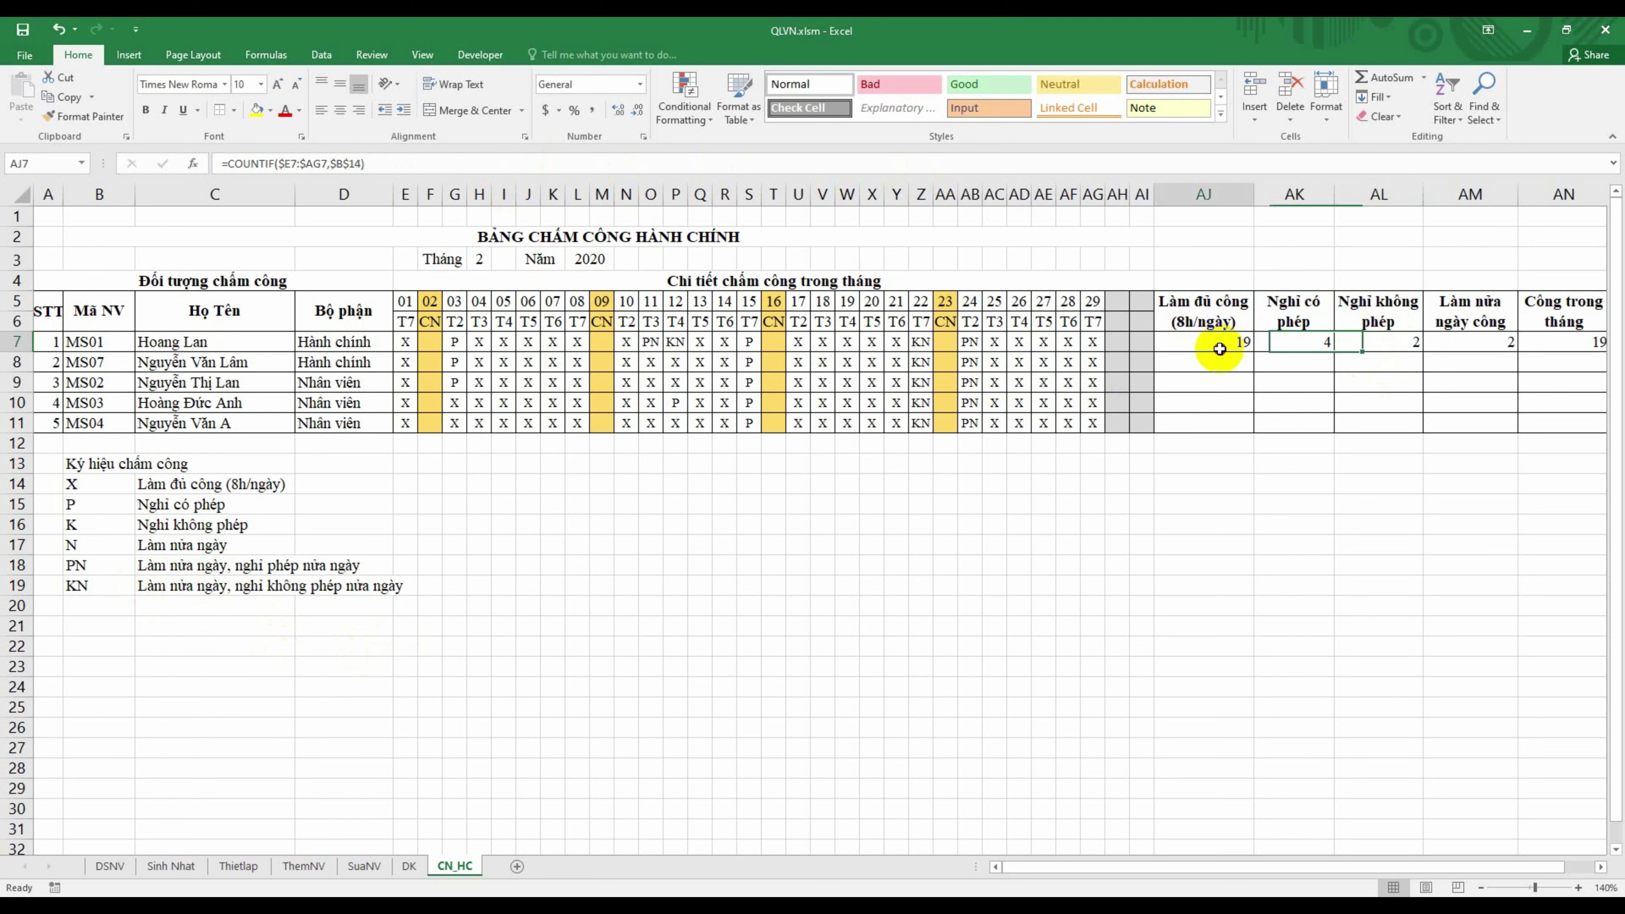
{"action": "left_click", "coordinate": [1317, 349]}
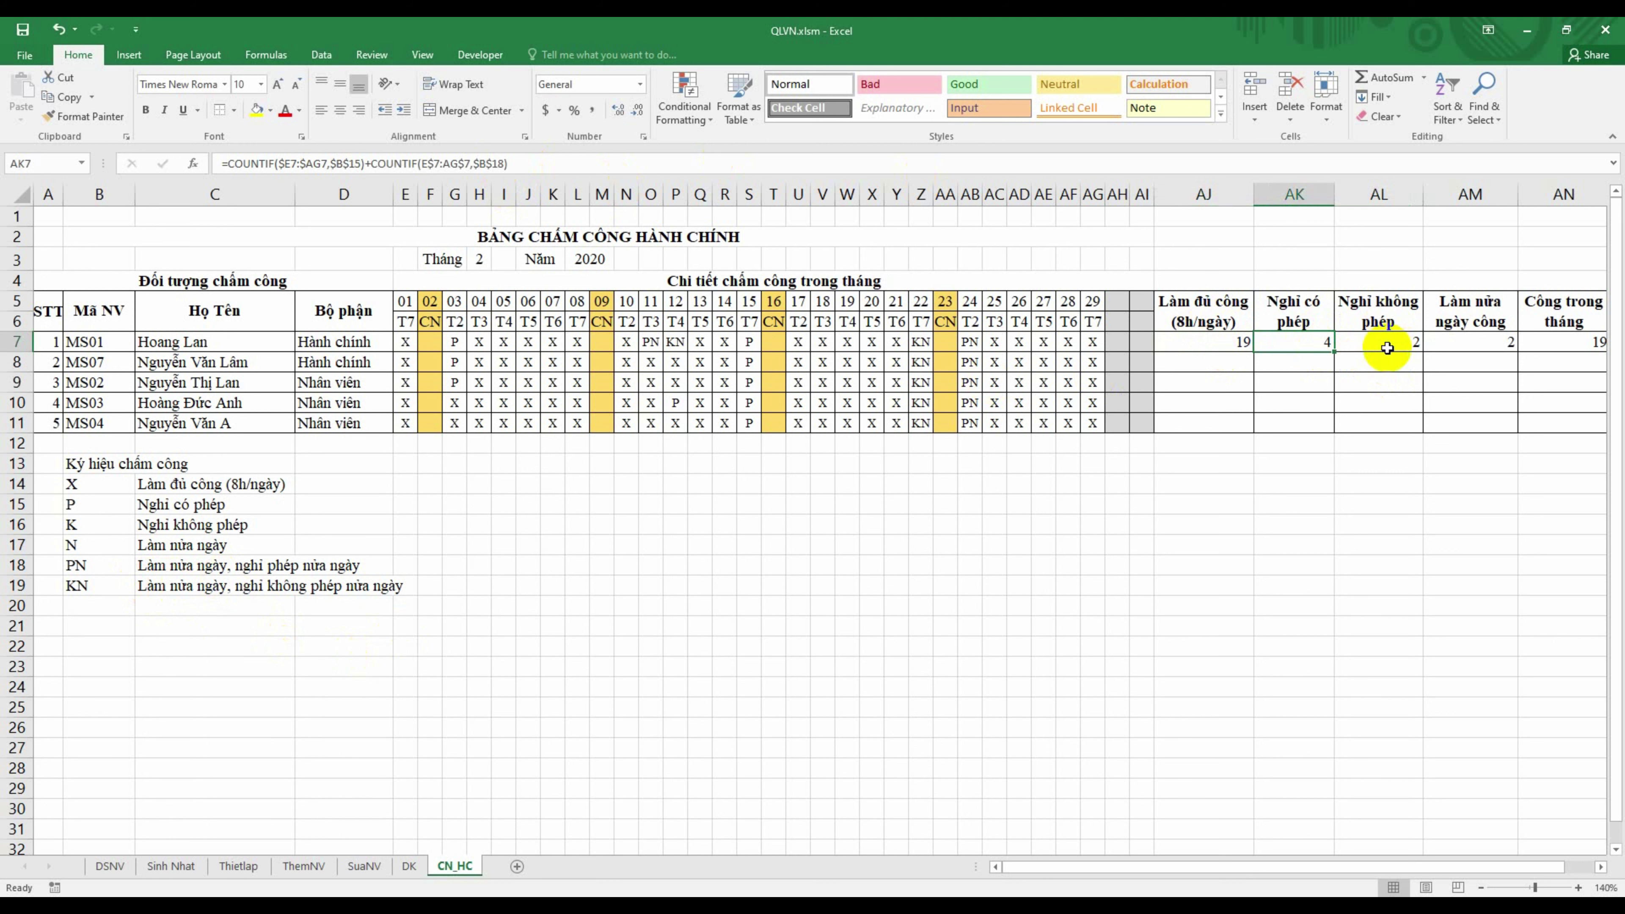
{"action": "left_click", "coordinate": [1386, 348]}
{"action": "left_click", "coordinate": [1470, 340]}
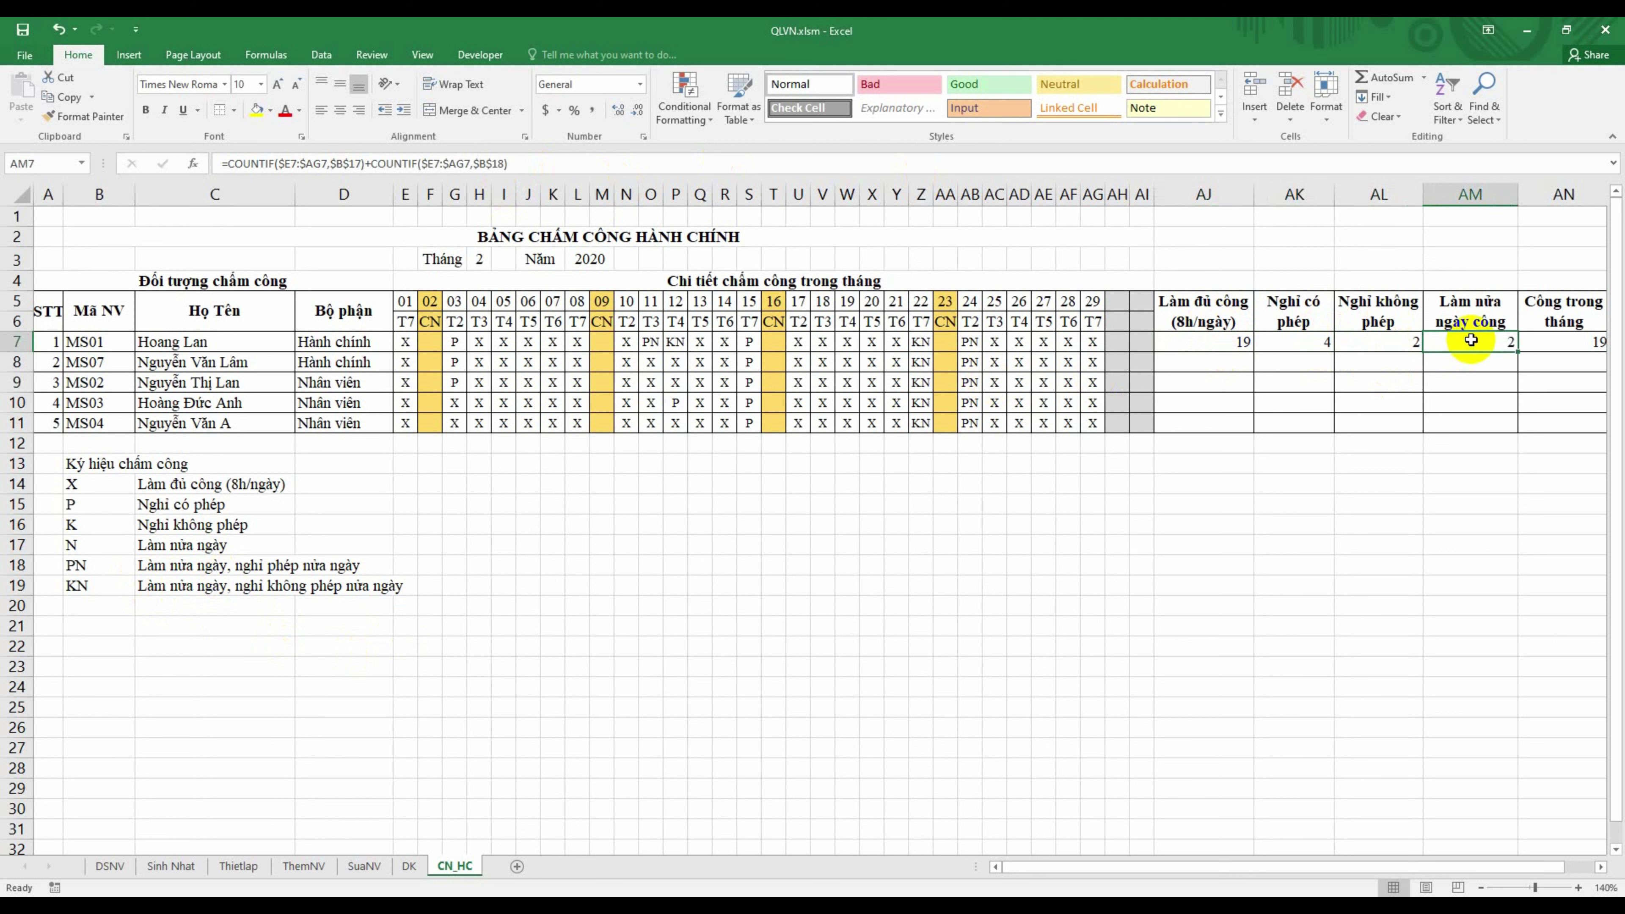
{"action": "left_click", "coordinate": [1546, 348]}
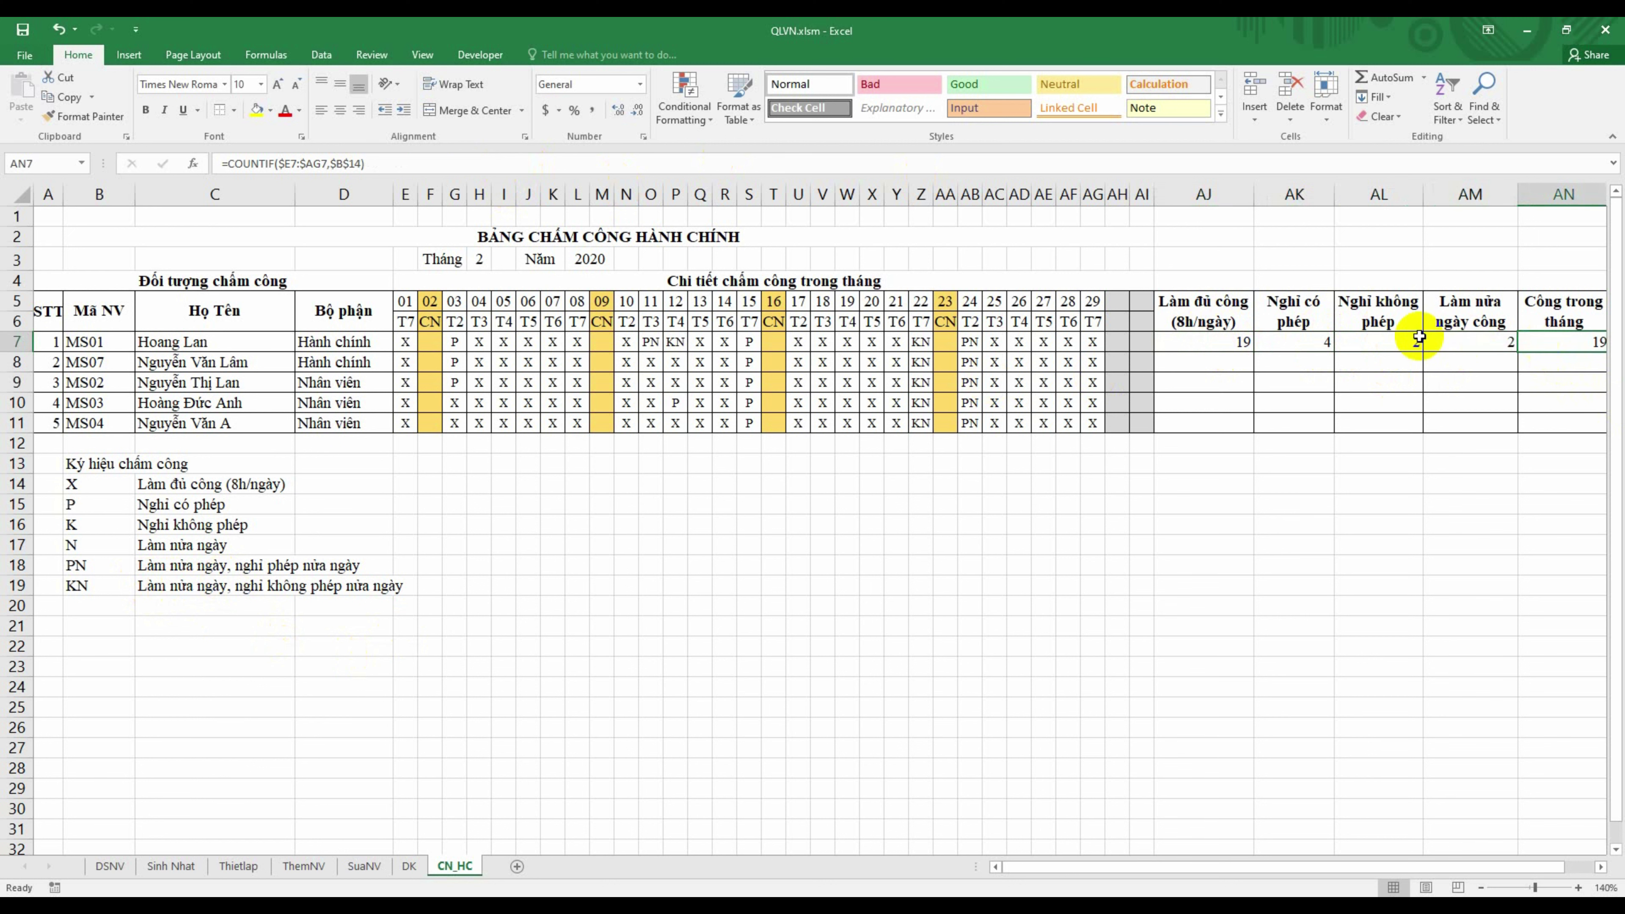
Step: Divide the half-day count in AK7's paid-leave formula by 2, giving 3
{"action": "left_click", "coordinate": [1316, 351]}
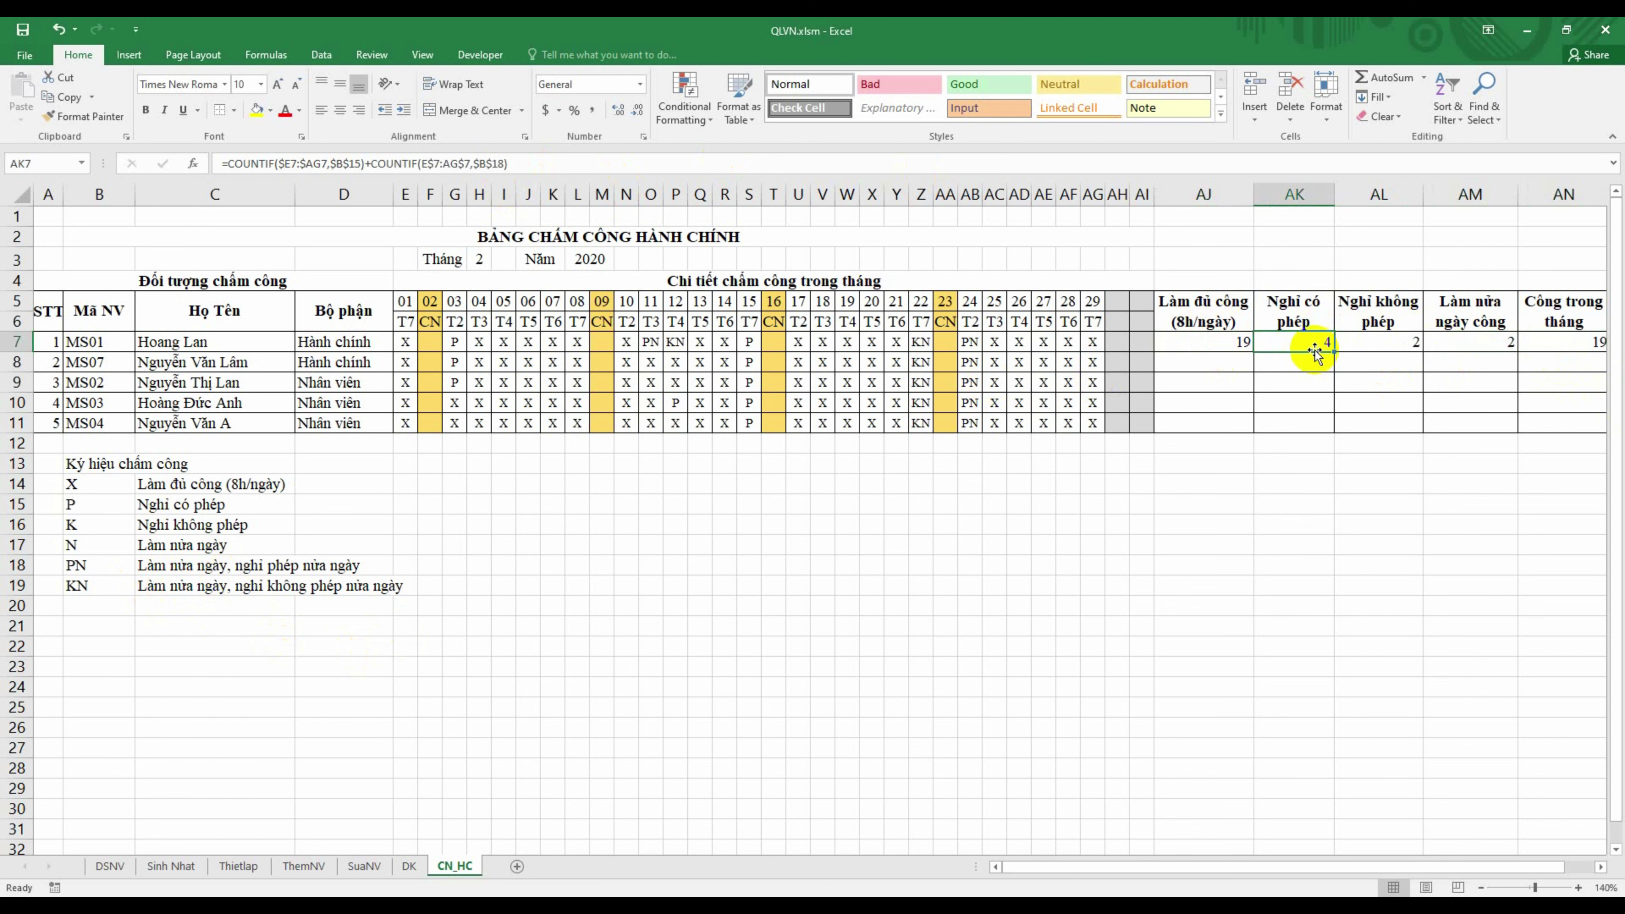
{"action": "left_click", "coordinate": [522, 161]}
{"action": "type", "text": "/2"}
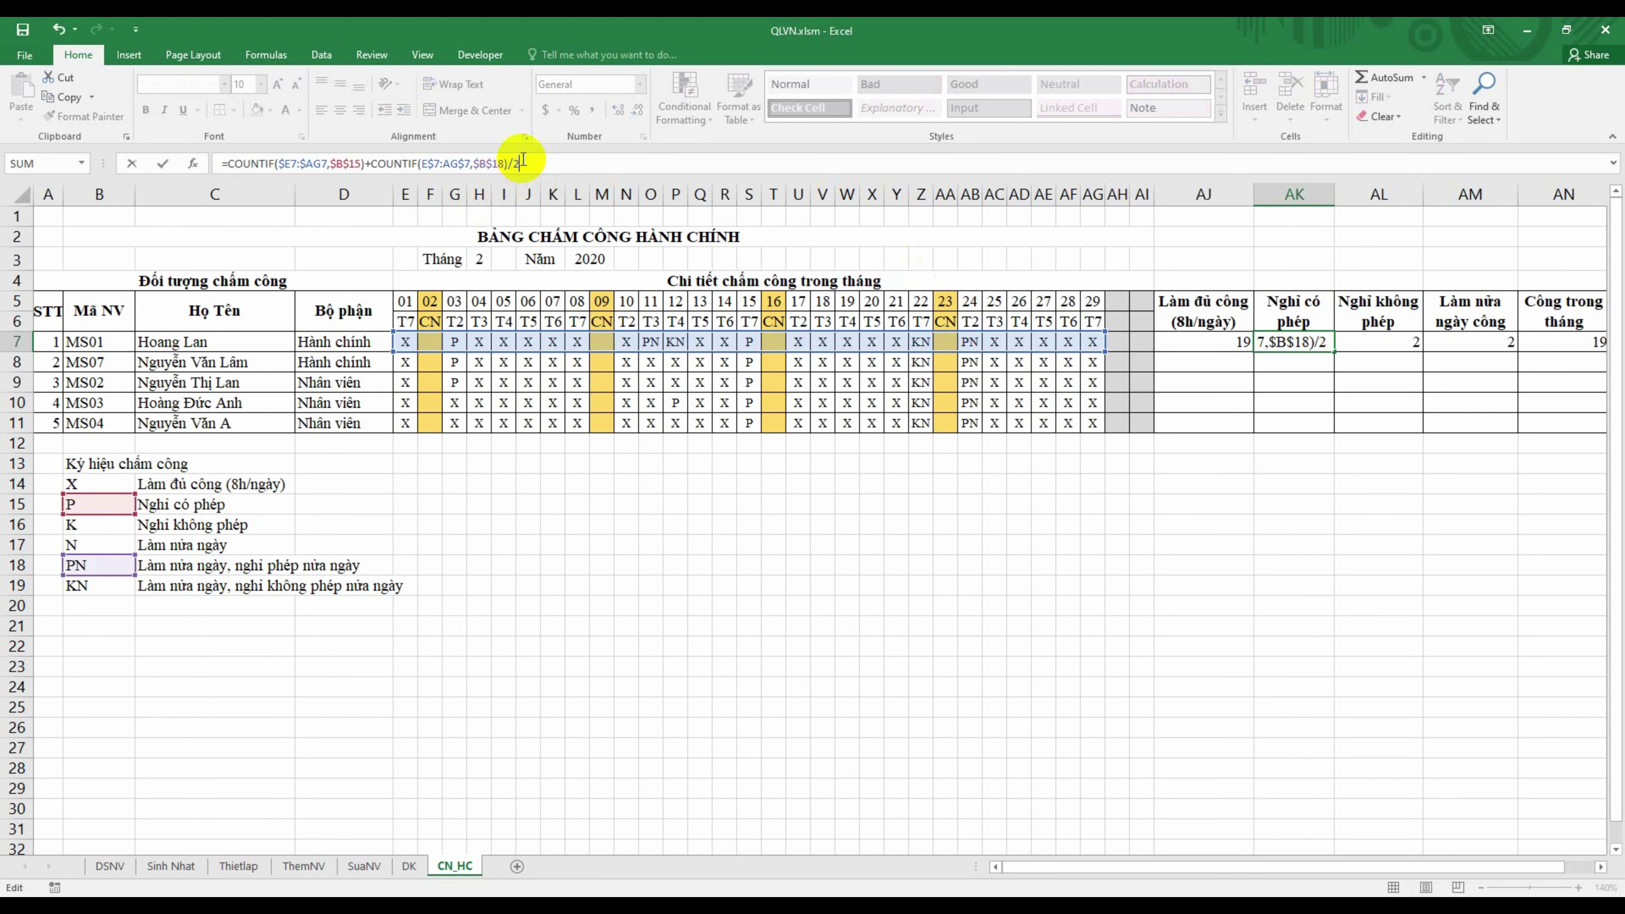
{"action": "key", "text": "Return"}
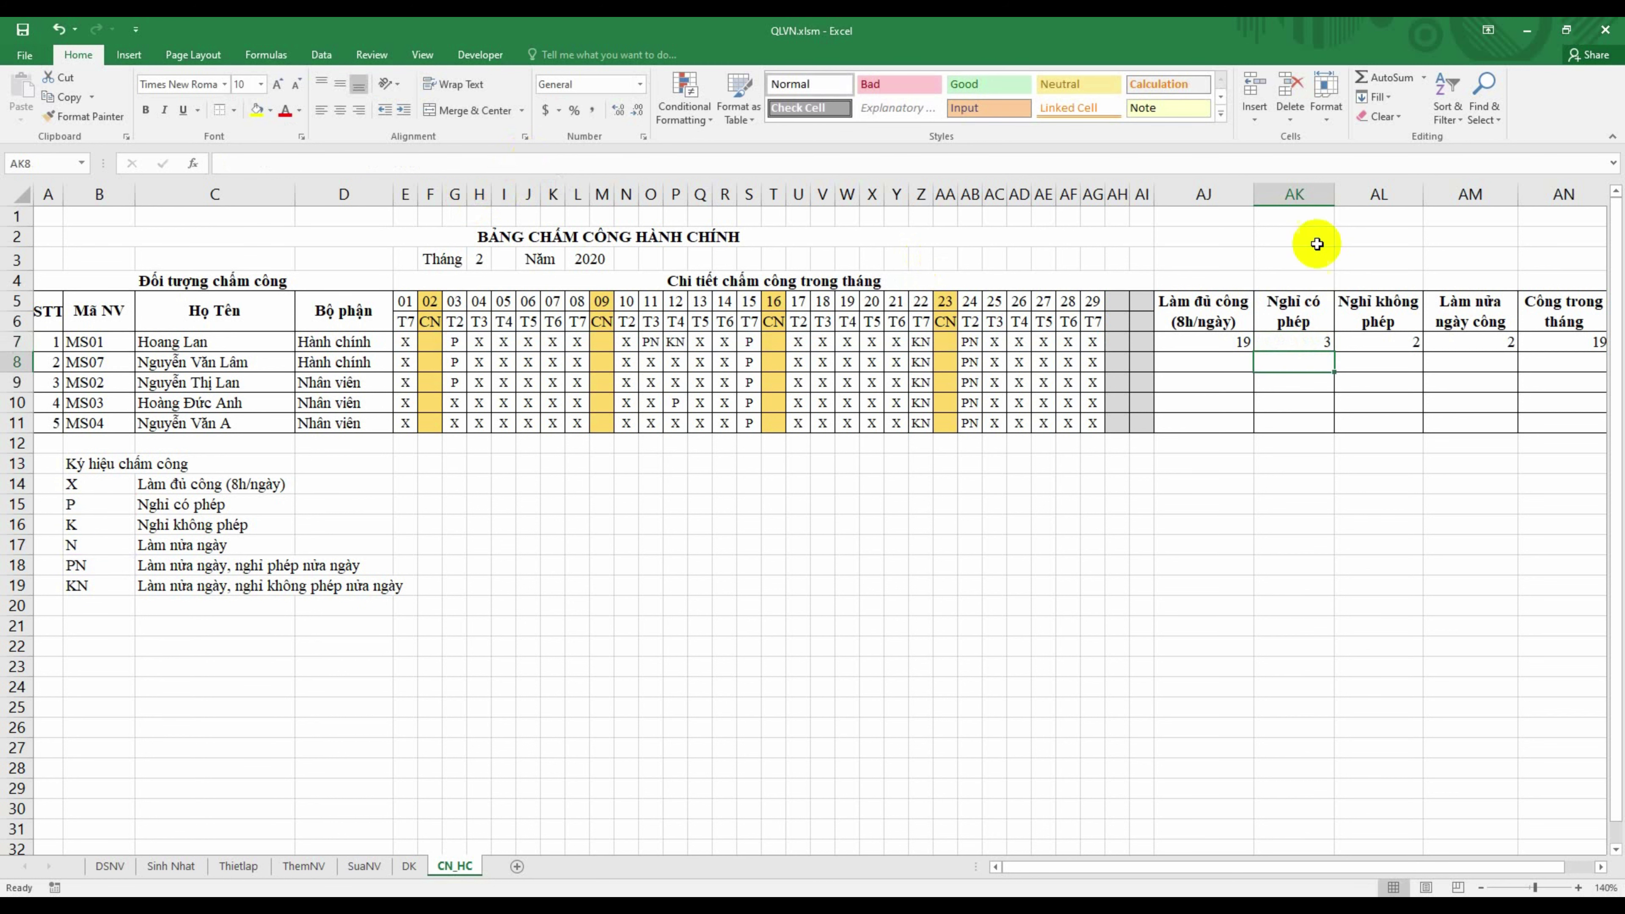
Step: Divide the half-day counts in AL7 and AM7 formulas by 2, giving 1 each
{"action": "left_click", "coordinate": [1393, 335]}
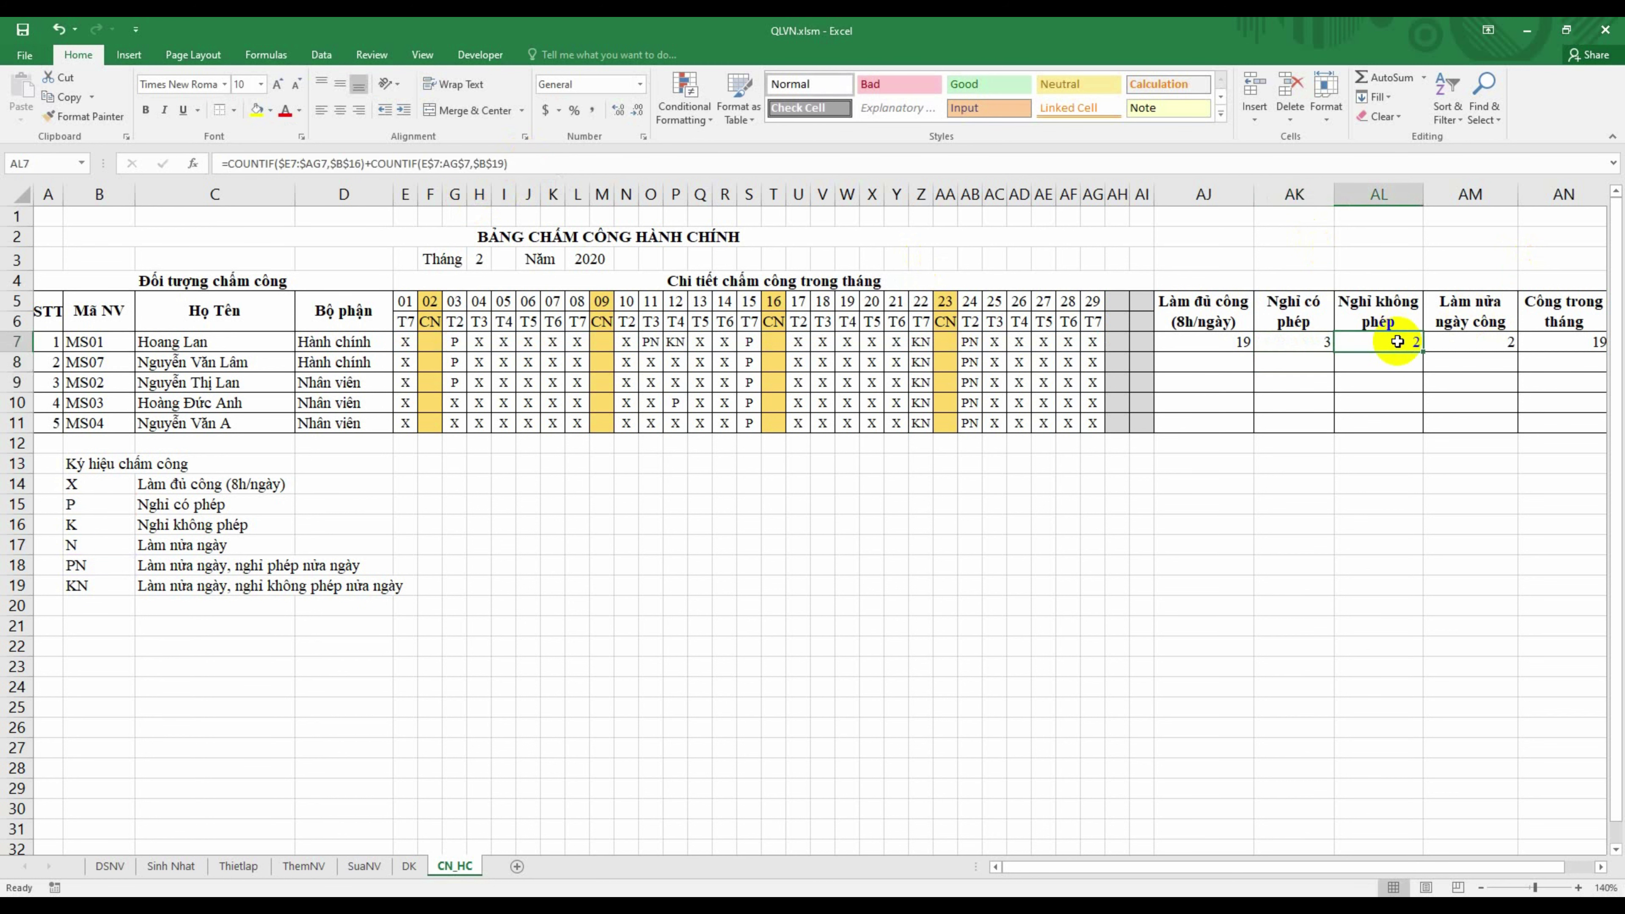
{"action": "left_click", "coordinate": [519, 159]}
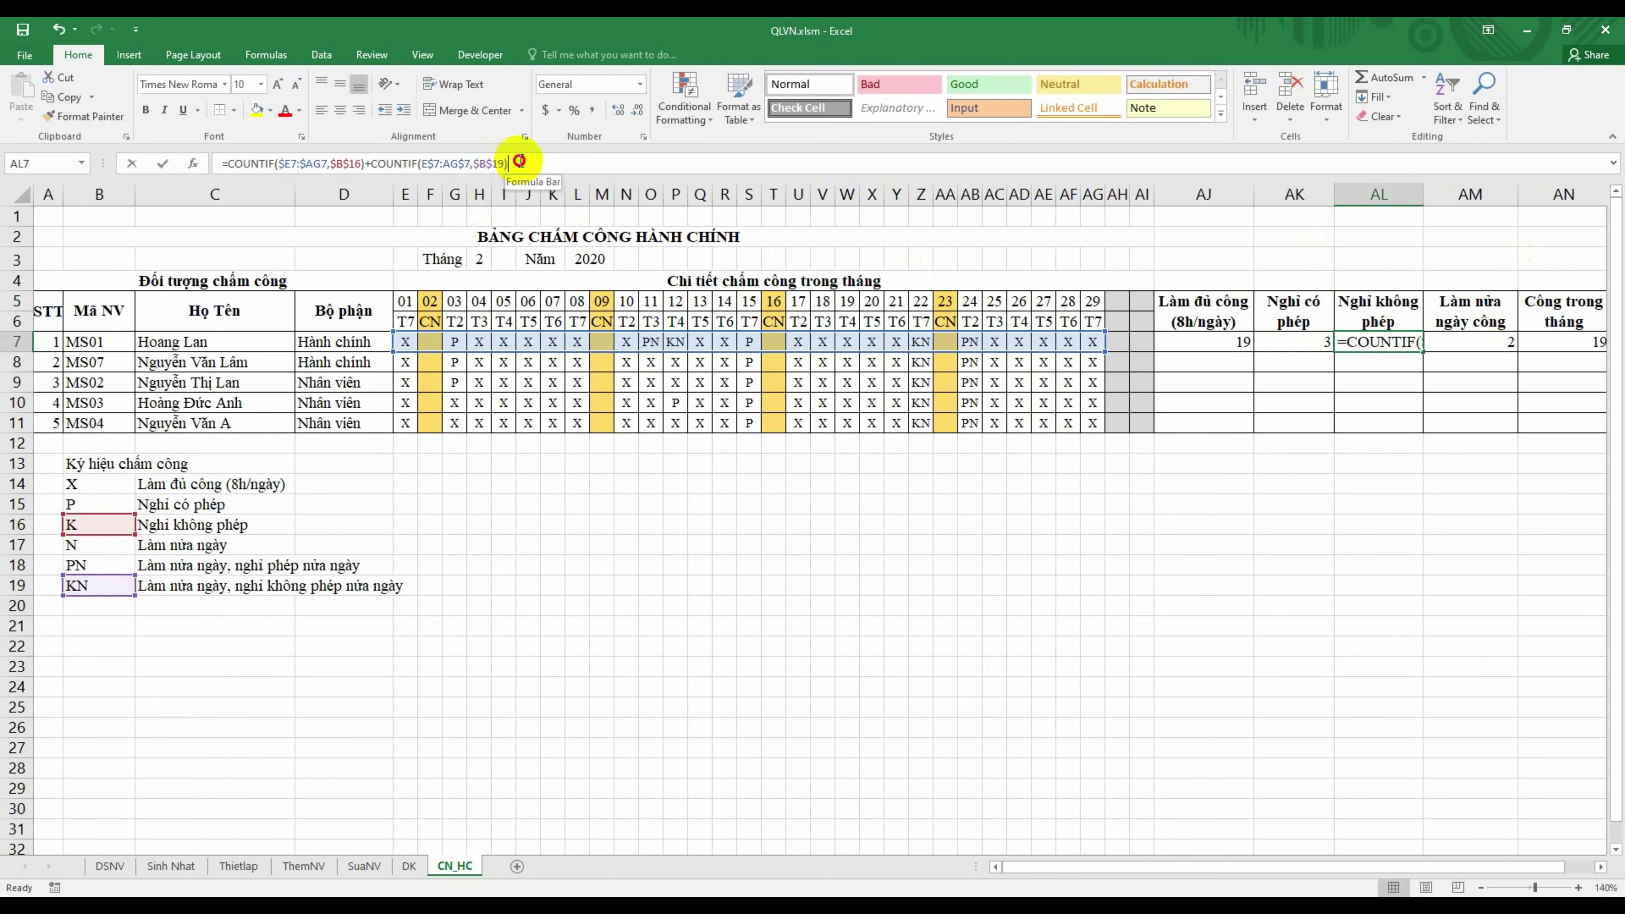
{"action": "type", "text": "/2"}
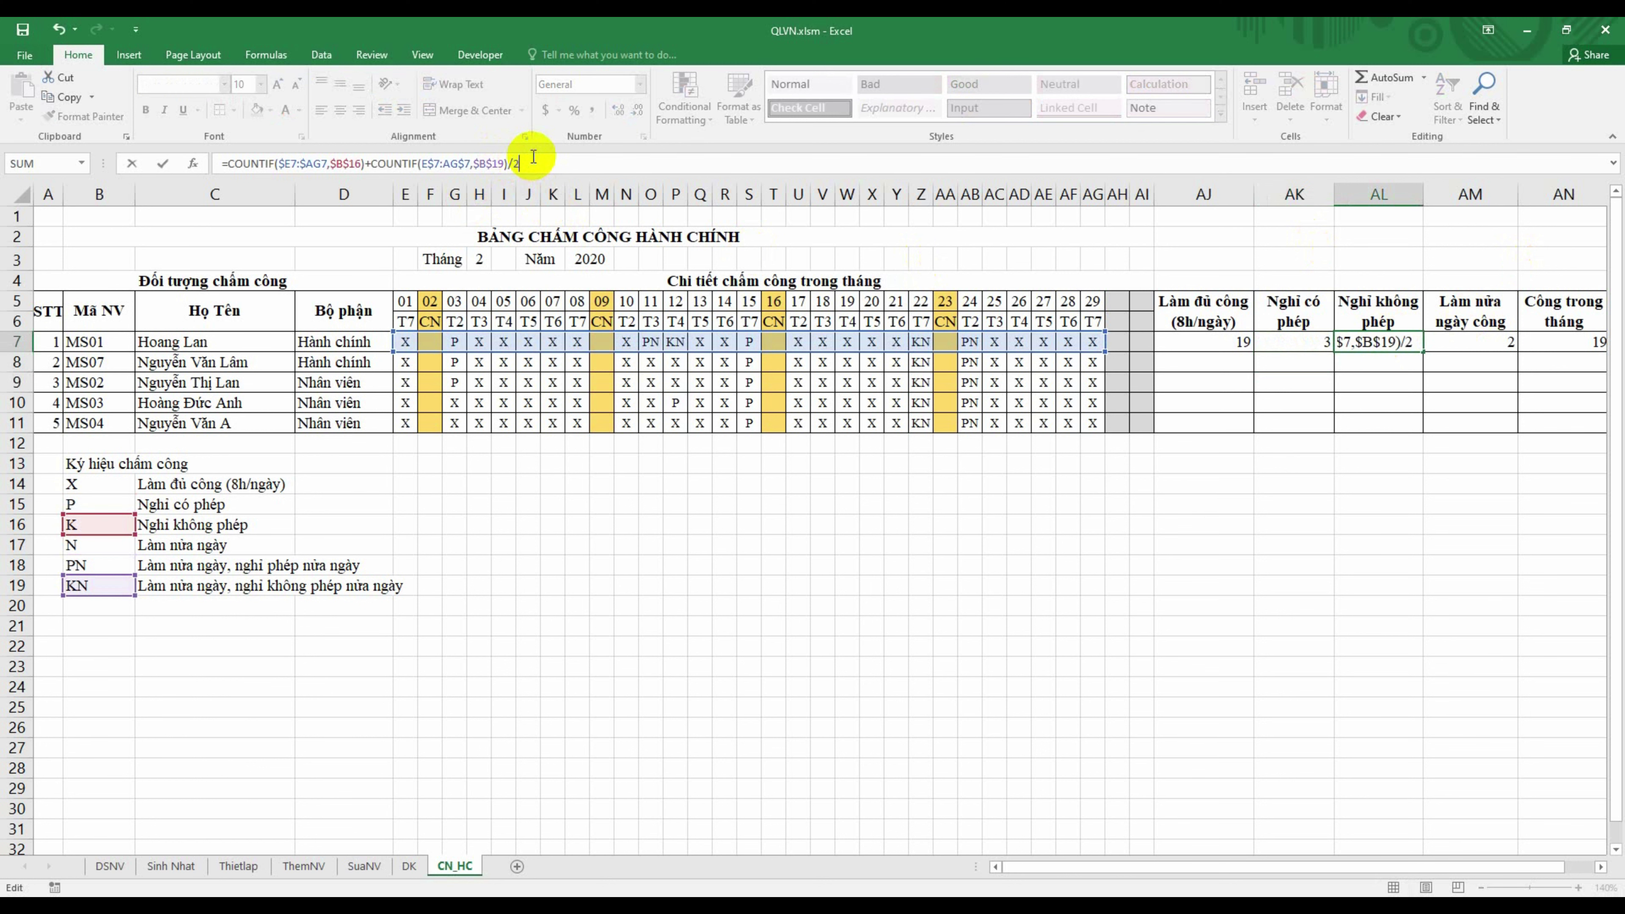
{"action": "key", "text": "Return"}
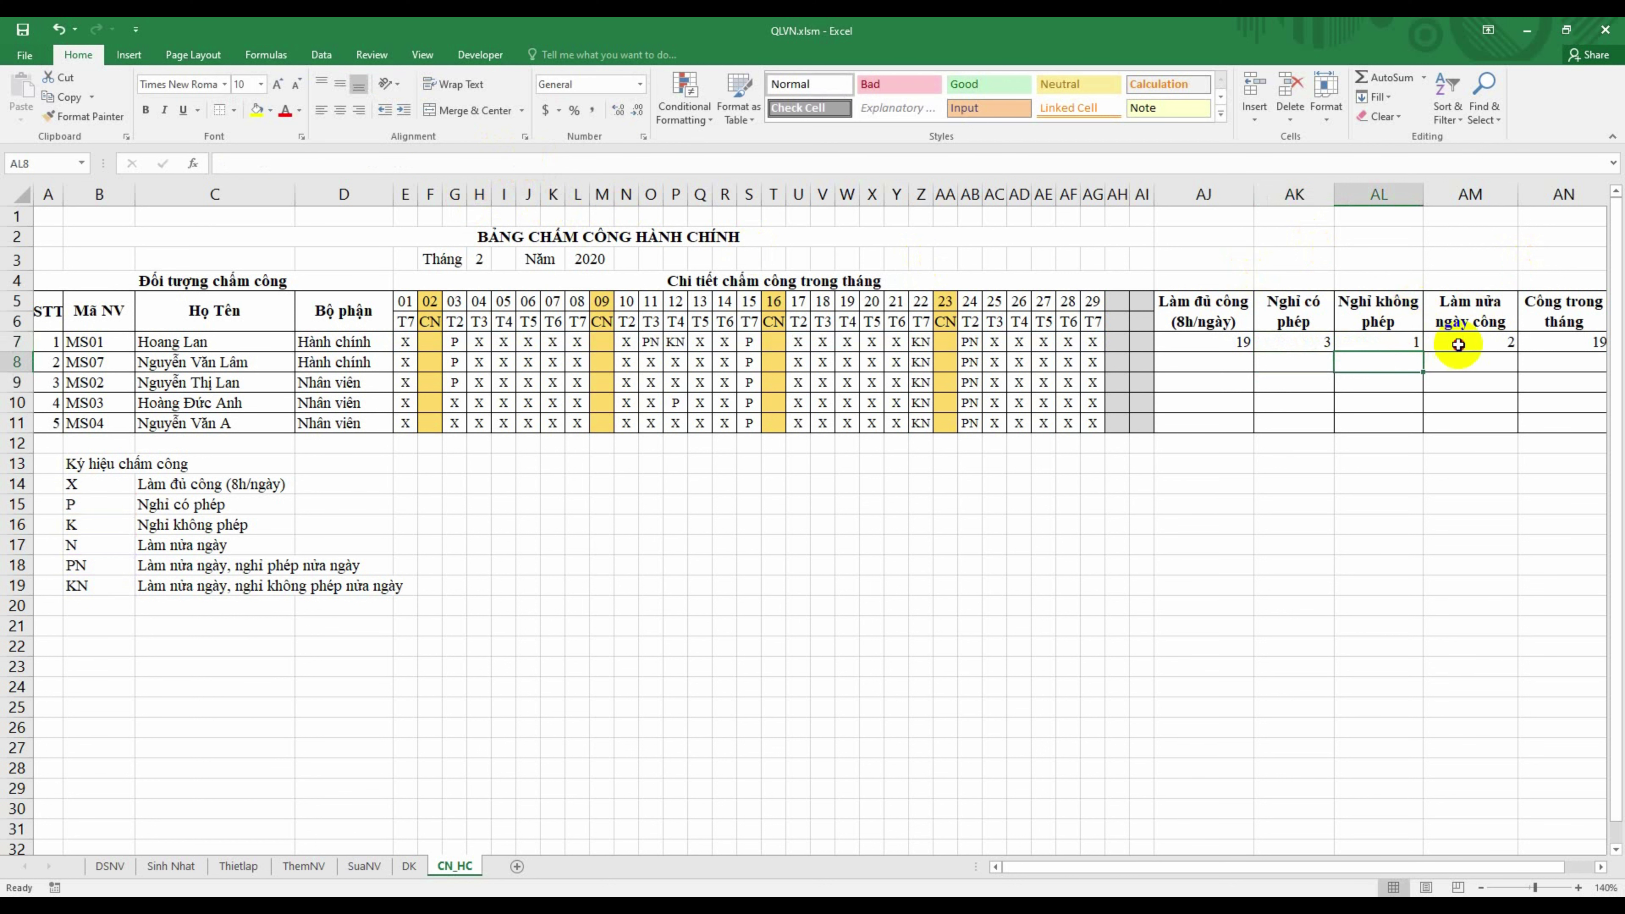
{"action": "left_click", "coordinate": [1460, 345]}
{"action": "left_click", "coordinate": [638, 166]}
{"action": "type", "text": "/"}
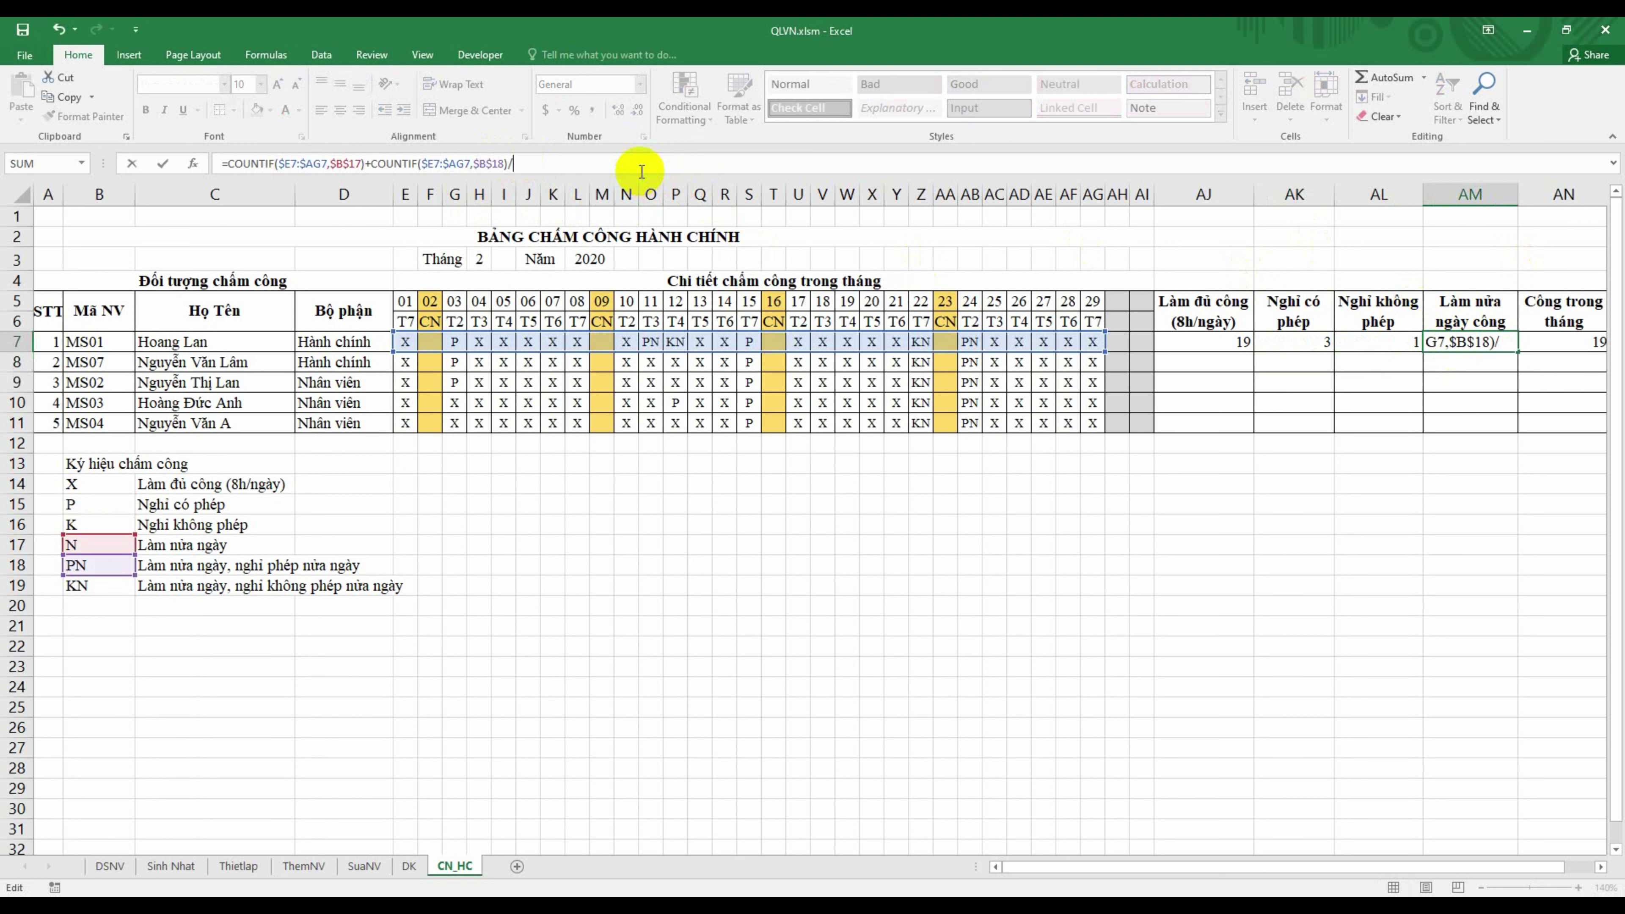
{"action": "key", "text": "Return"}
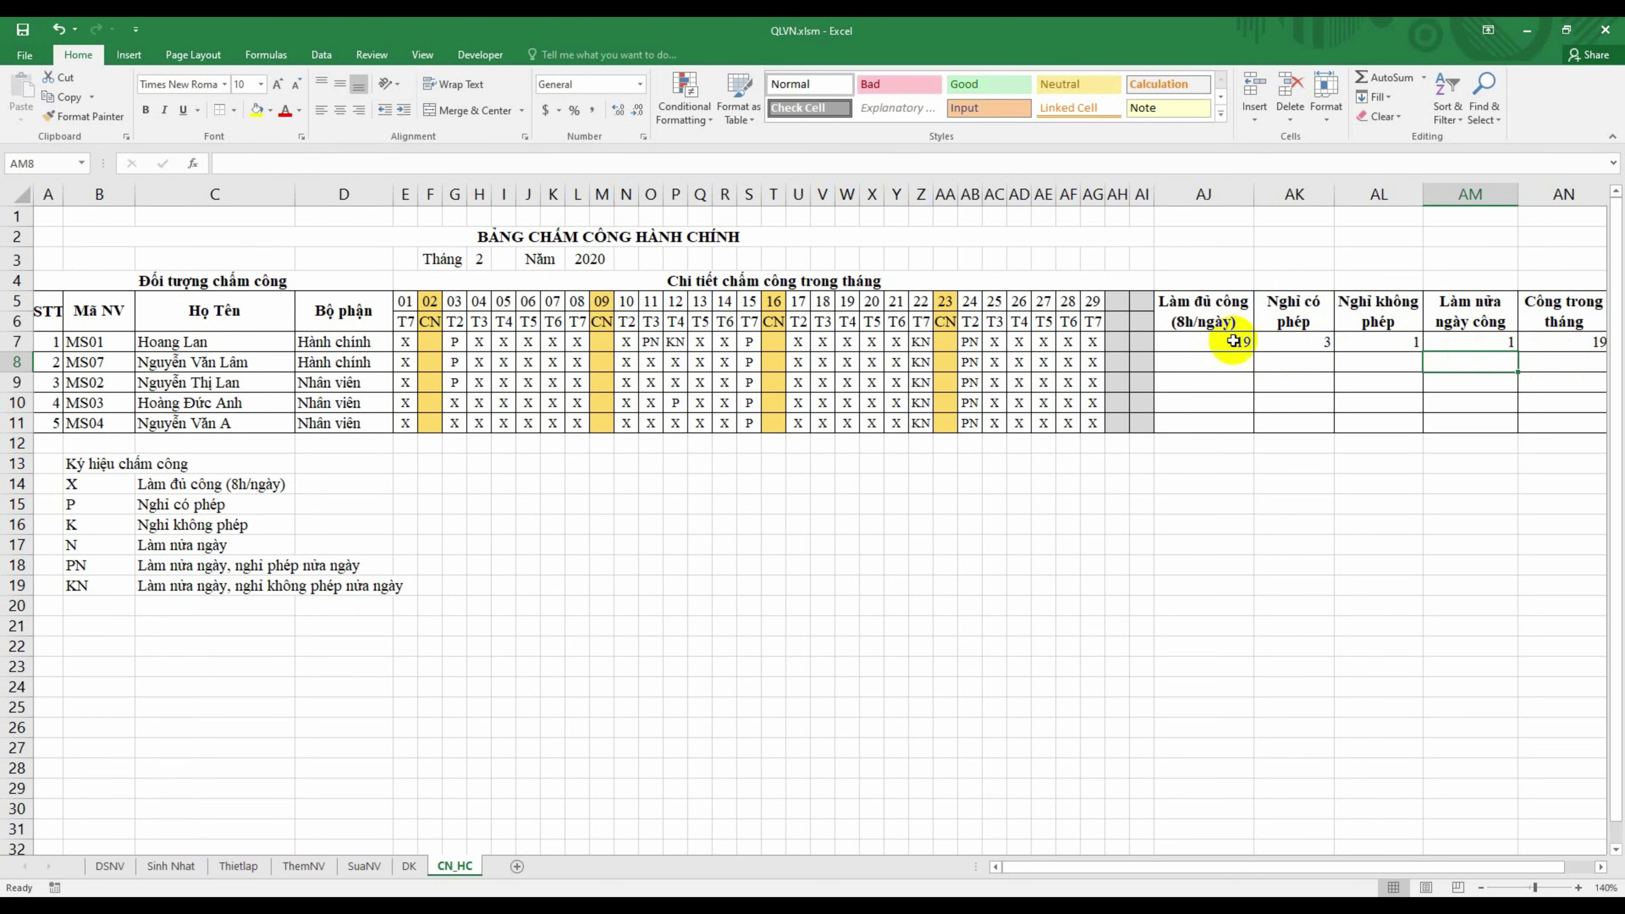
{"action": "left_click", "coordinate": [1233, 346]}
Step: Fill AJ7:AM7's count formulas down through row 11 for all employees
{"action": "left_click", "coordinate": [1484, 345], "text": "shift"}
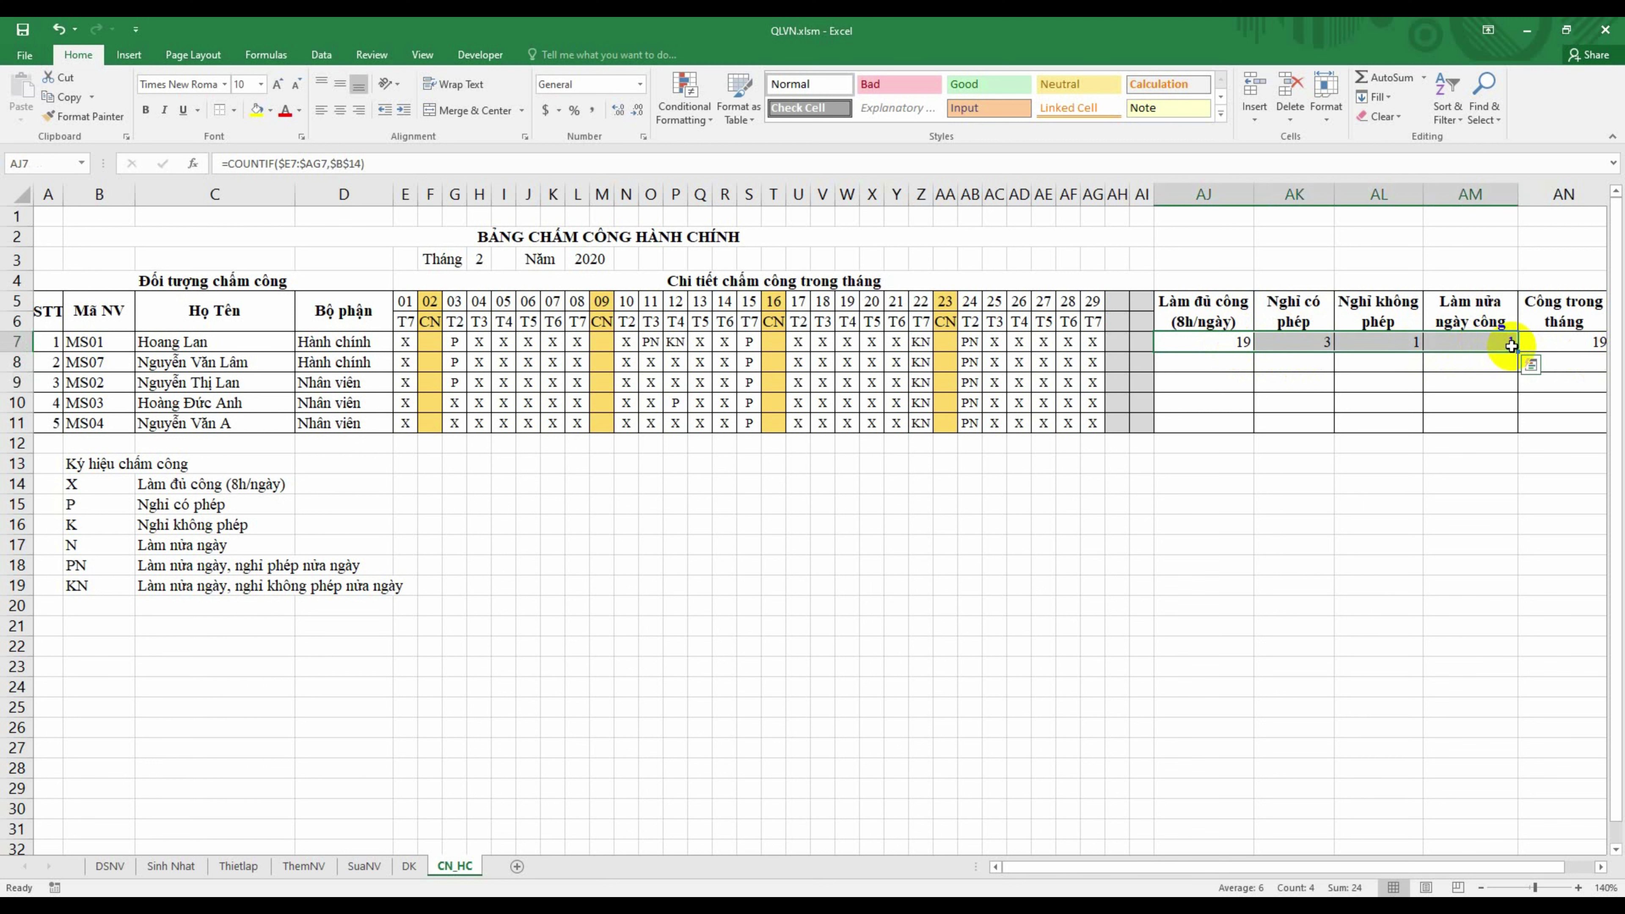
{"action": "left_click_drag", "start_coordinate": [1521, 351], "coordinate": [1501, 424]}
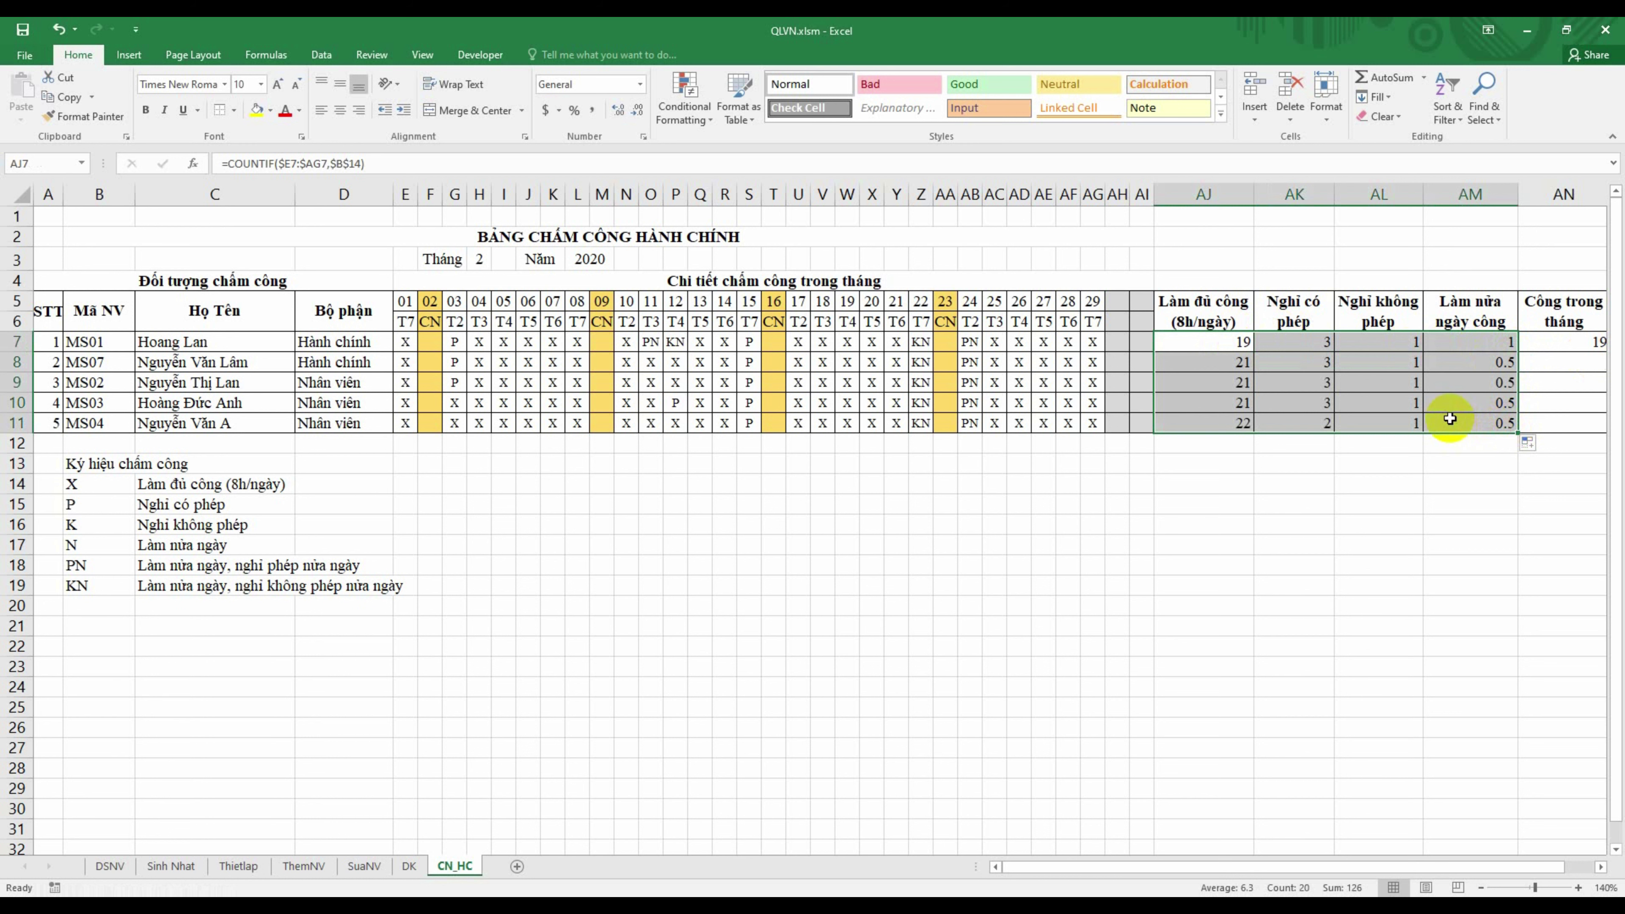
Step: Enter =AJ7+AM7 in AN7 and fill it down to AN11, giving 20 to 22.5
{"action": "left_click", "coordinate": [1564, 347]}
{"action": "type", "text": "="}
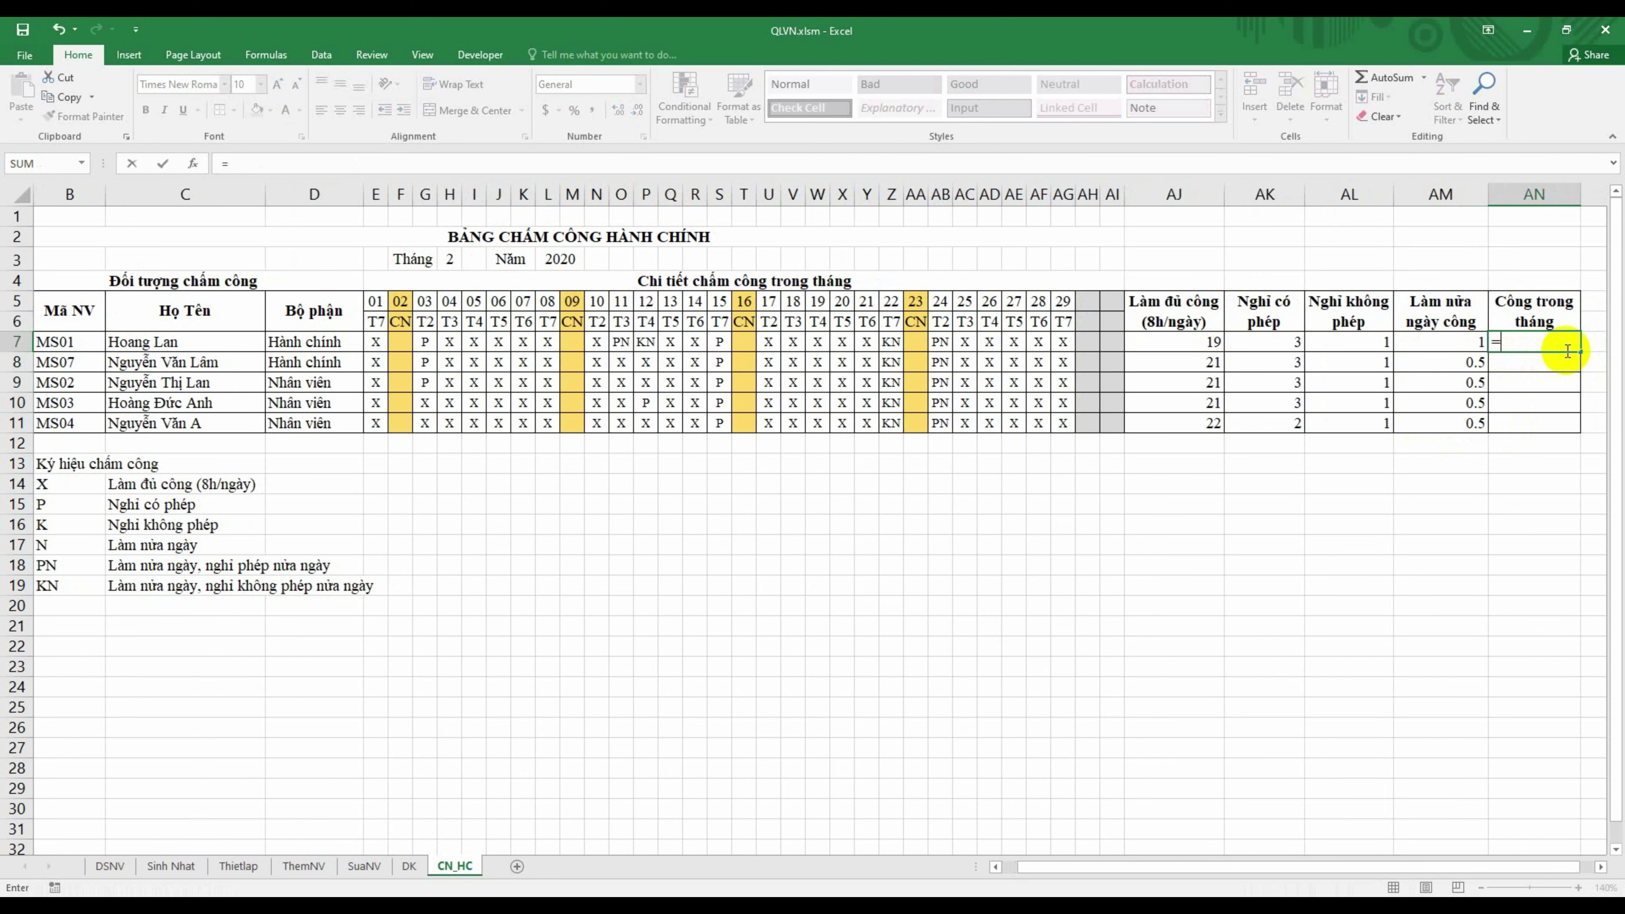
{"action": "left_click", "coordinate": [1201, 344]}
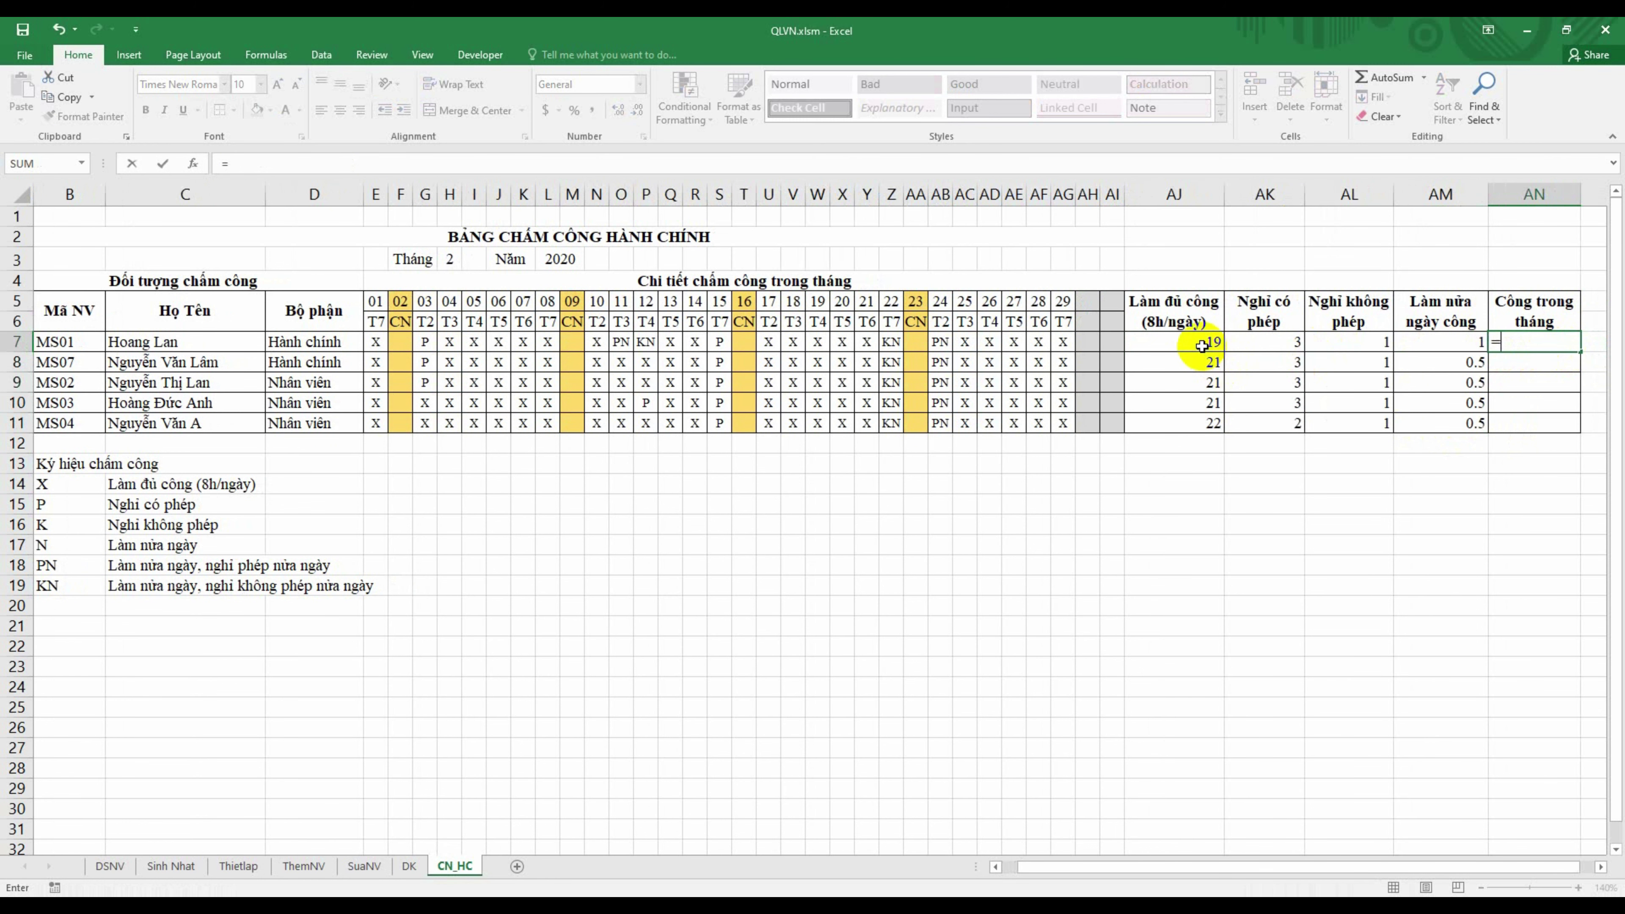
{"action": "type", "text": "+"}
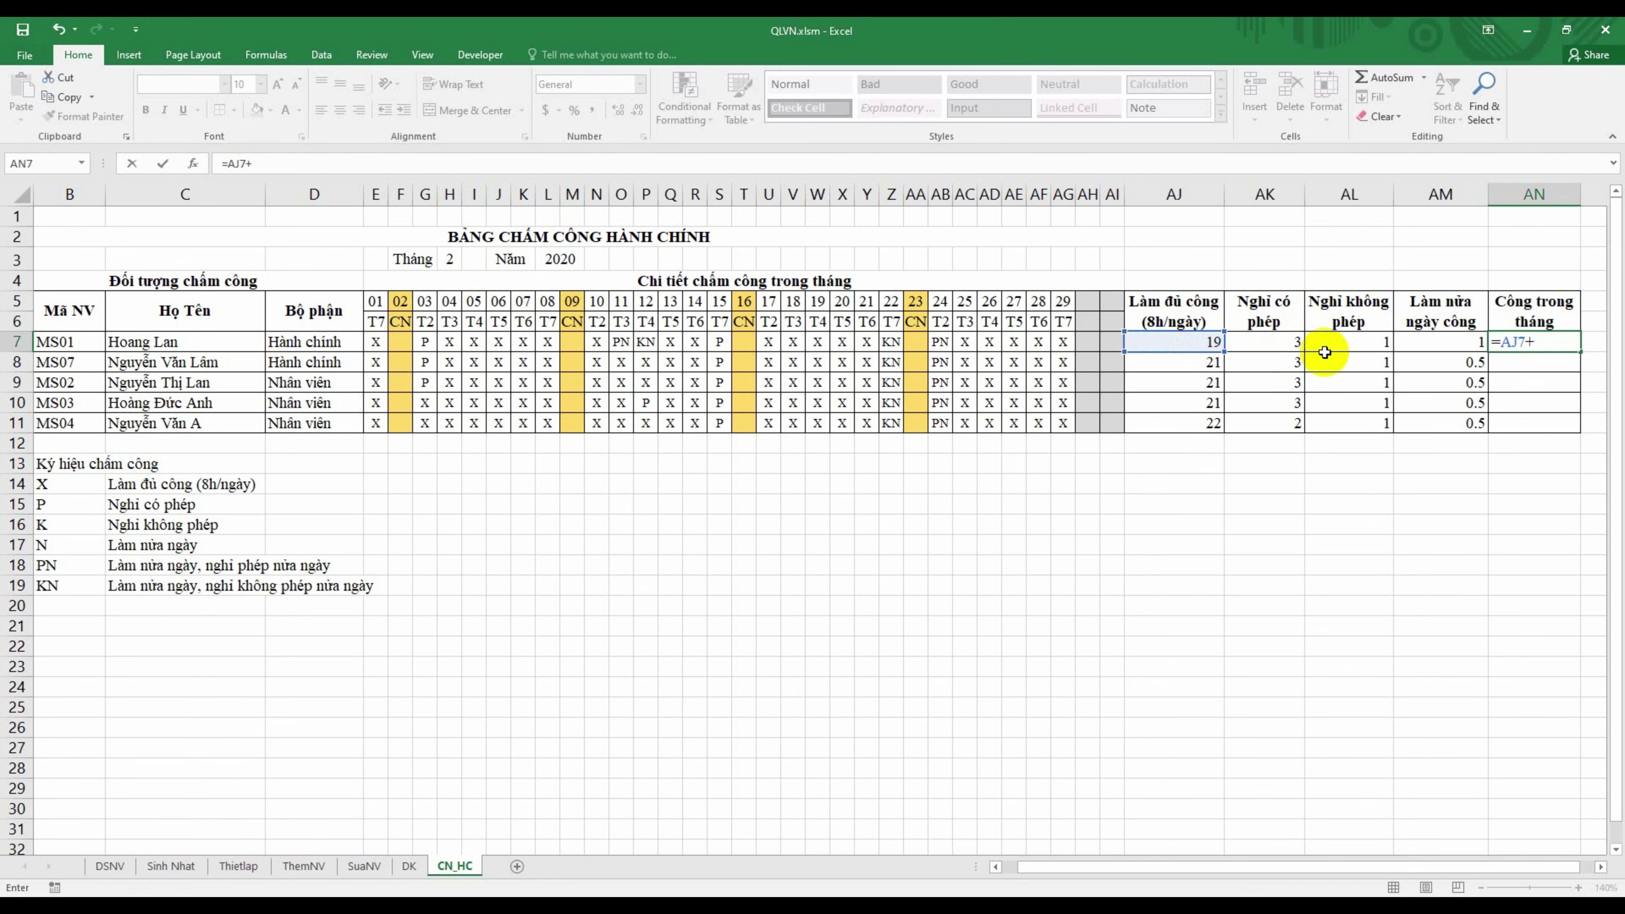
{"action": "left_click", "coordinate": [1421, 349]}
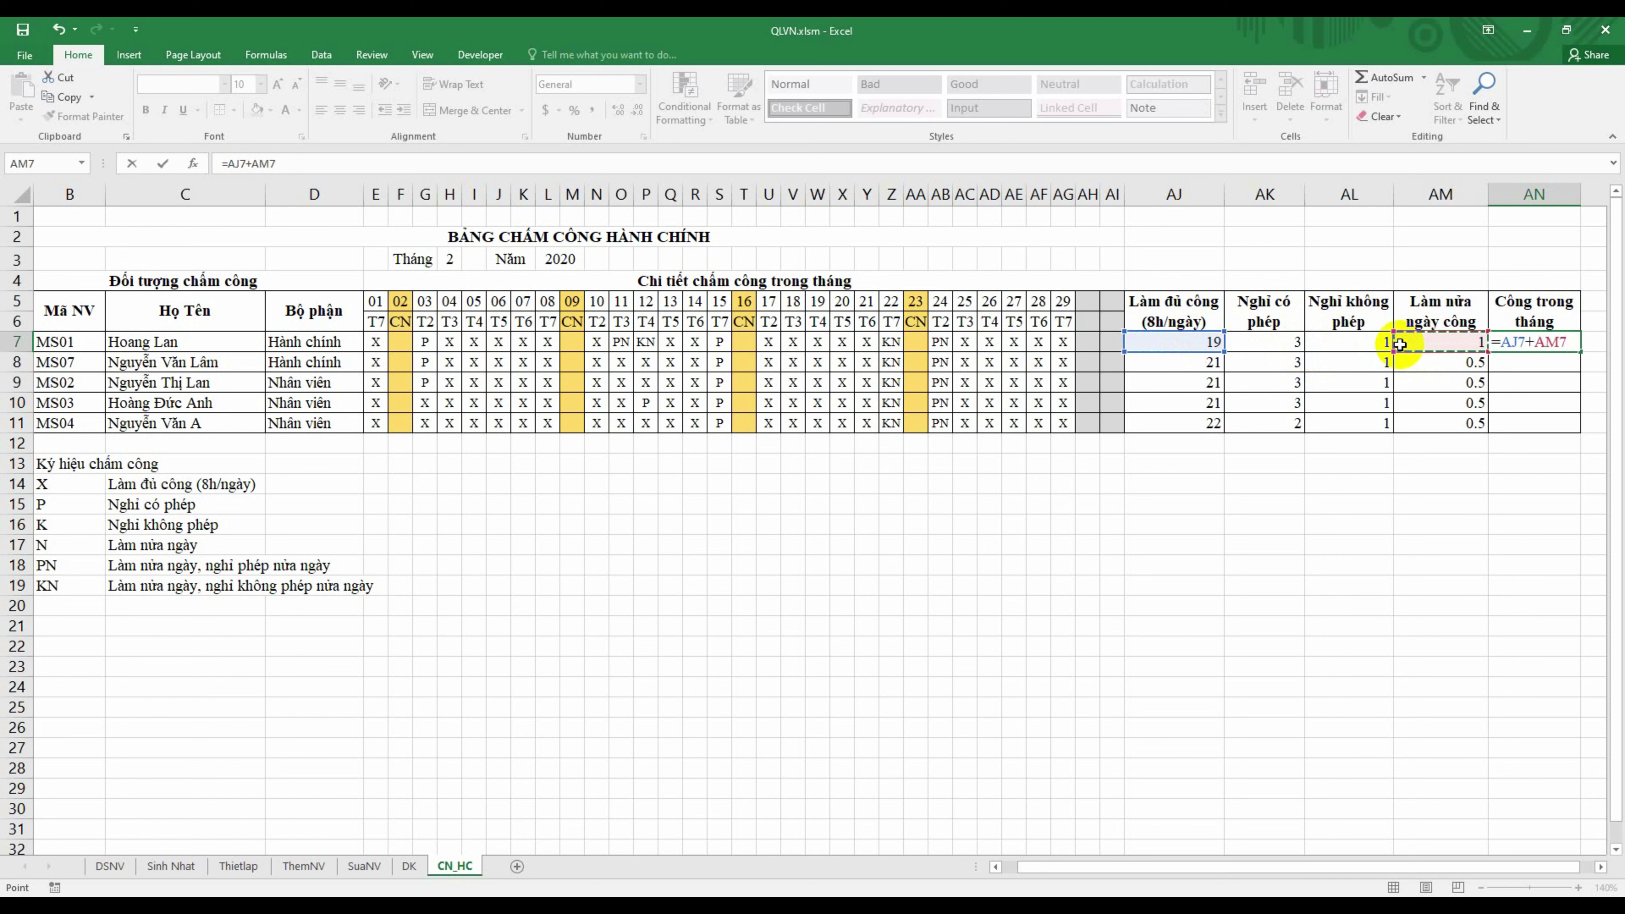
{"action": "left_click", "coordinate": [1561, 341]}
{"action": "left_click_drag", "start_coordinate": [1580, 352], "coordinate": [1596, 424]}
{"action": "left_click", "coordinate": [1447, 344]}
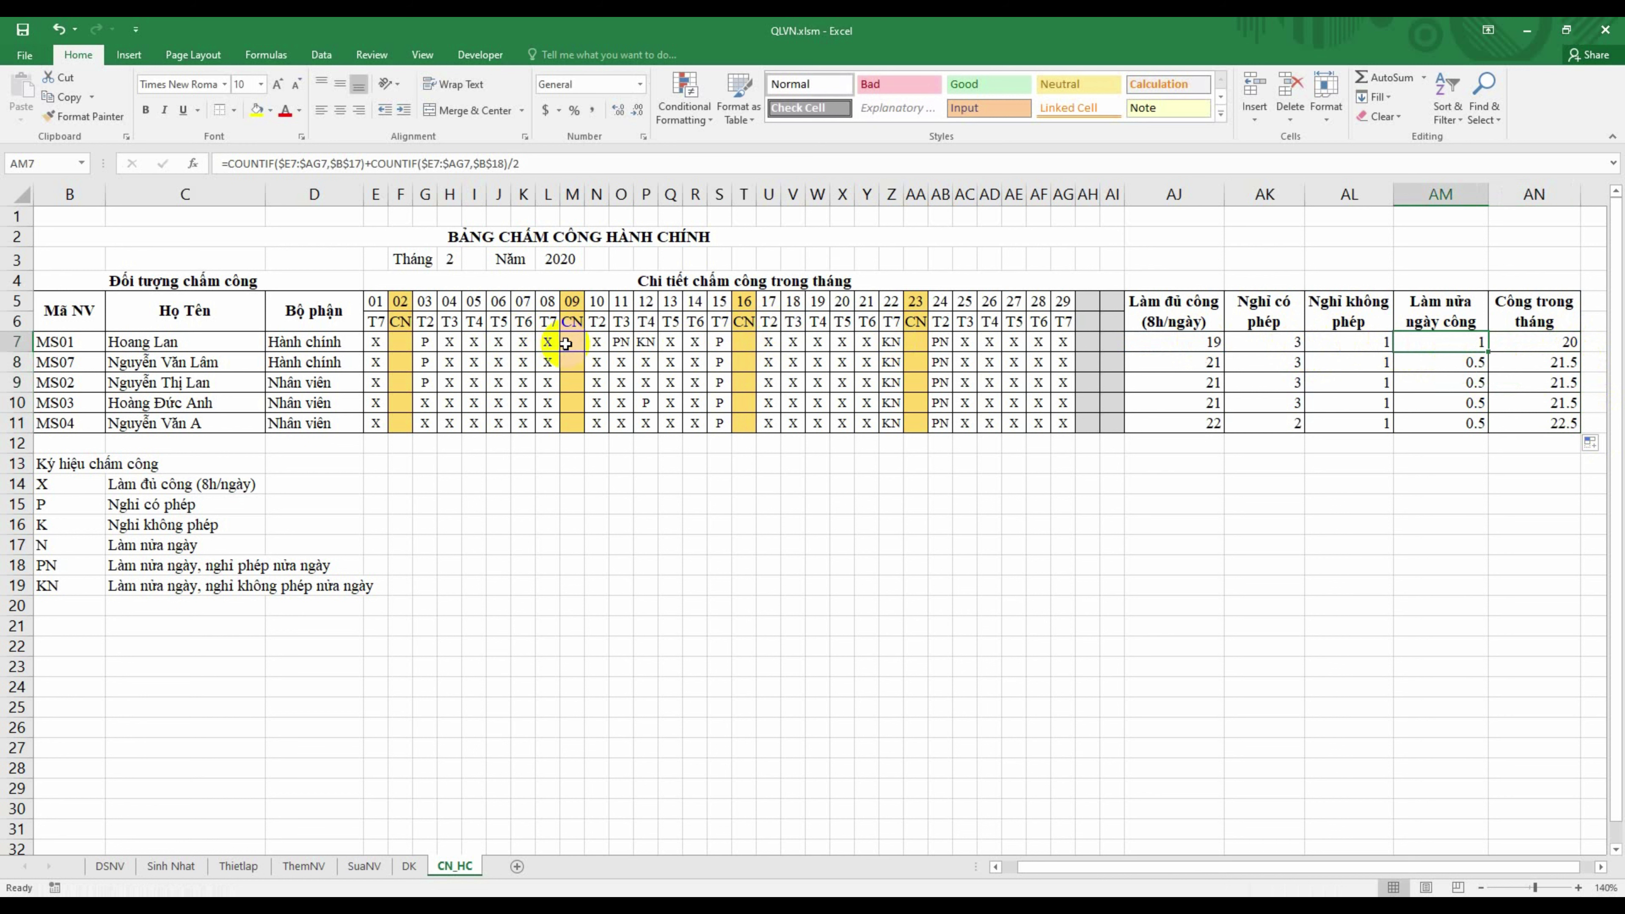
{"action": "left_click", "coordinate": [1532, 481]}
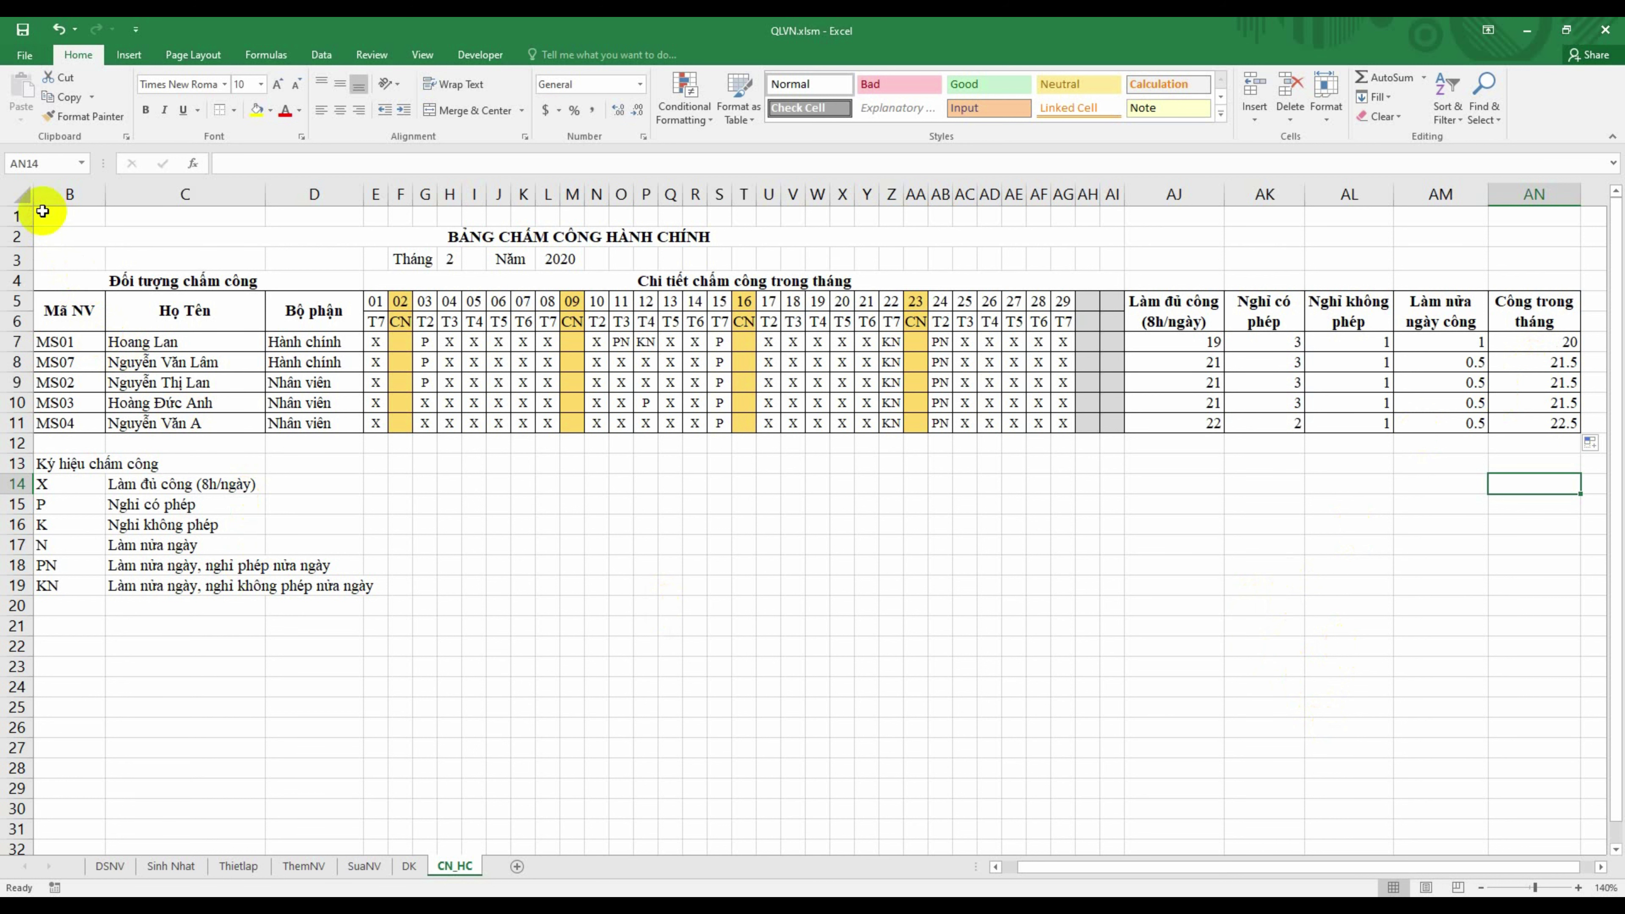
Step: Center-align the values in columns AJ through AN
{"action": "left_click", "coordinate": [1343, 640]}
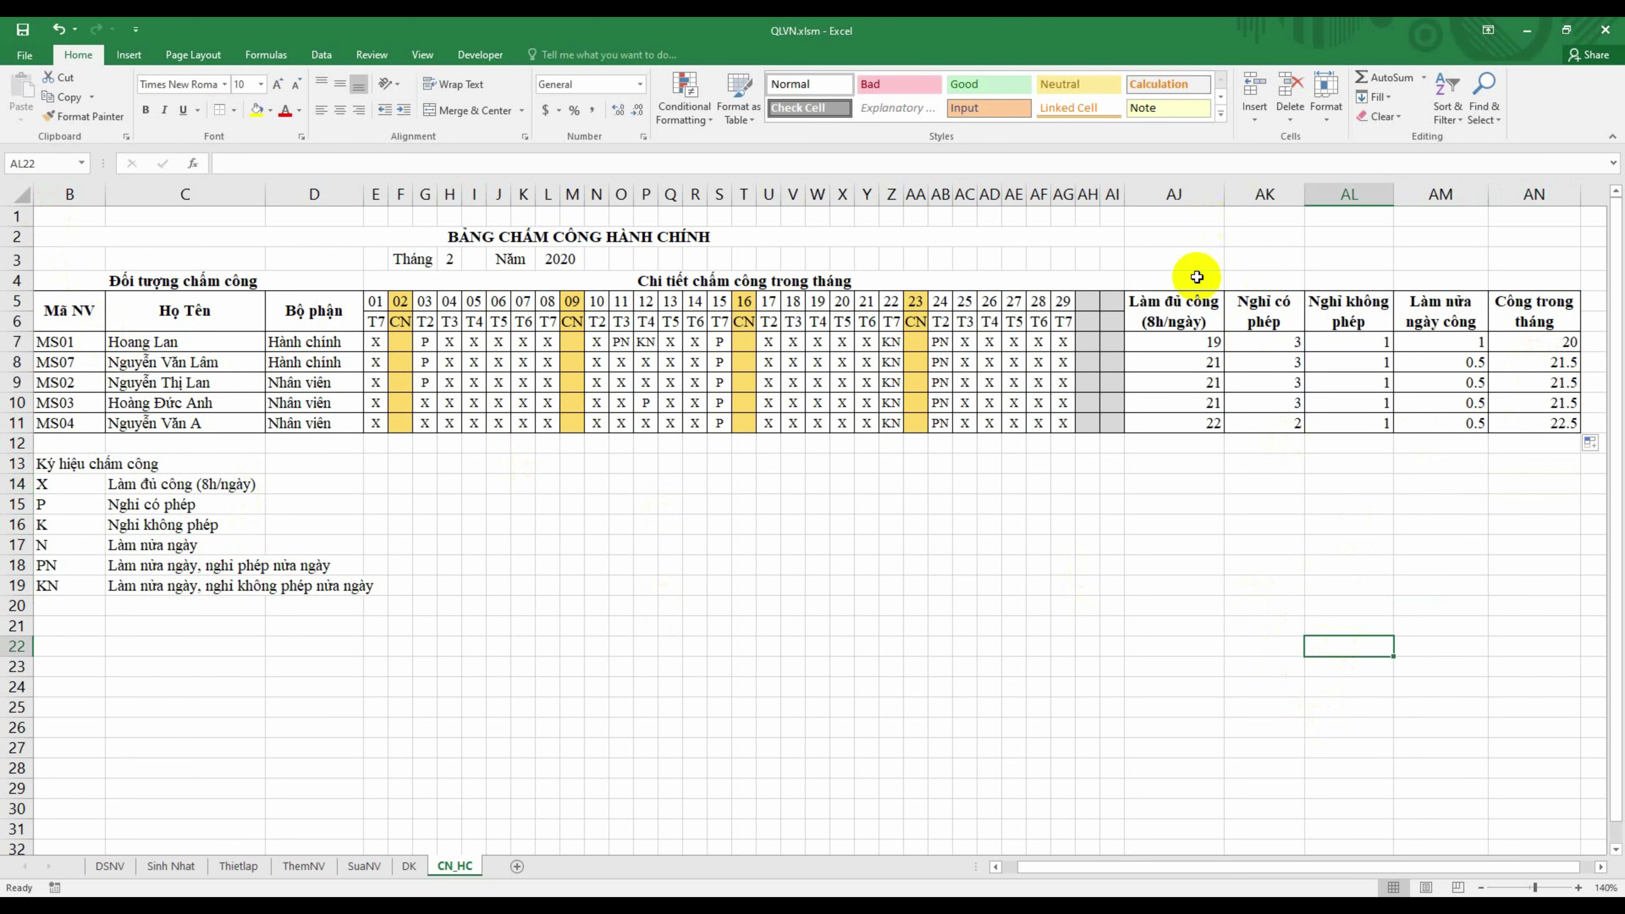
{"action": "left_click_drag", "start_coordinate": [1176, 194], "coordinate": [1534, 194]}
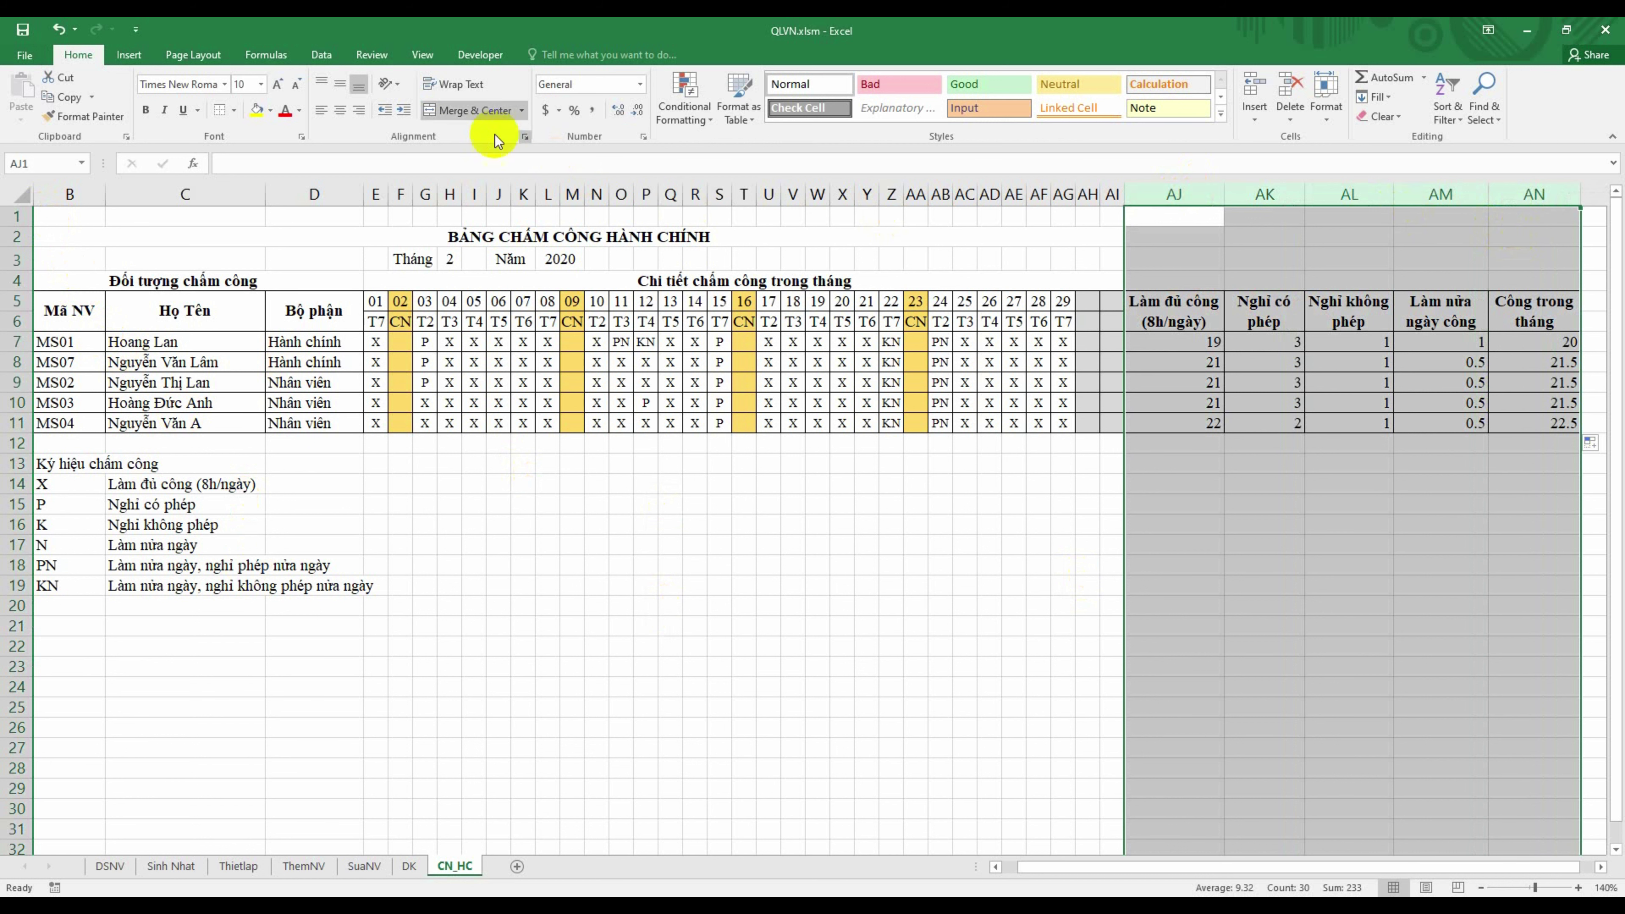
{"action": "left_click", "coordinate": [340, 110]}
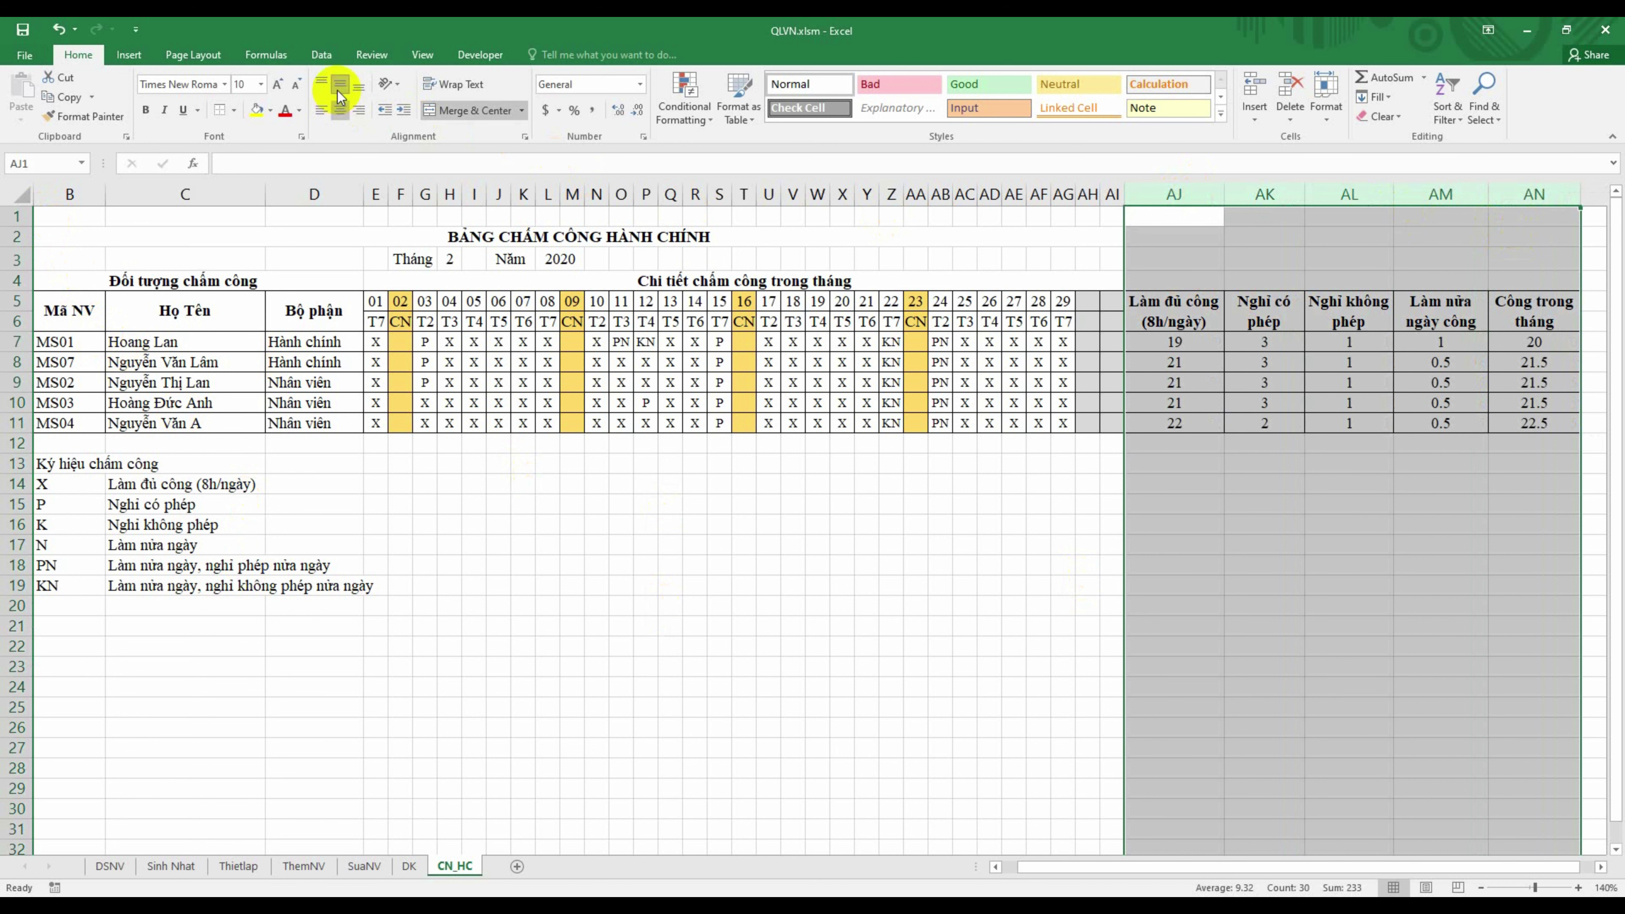
{"action": "left_click", "coordinate": [889, 583]}
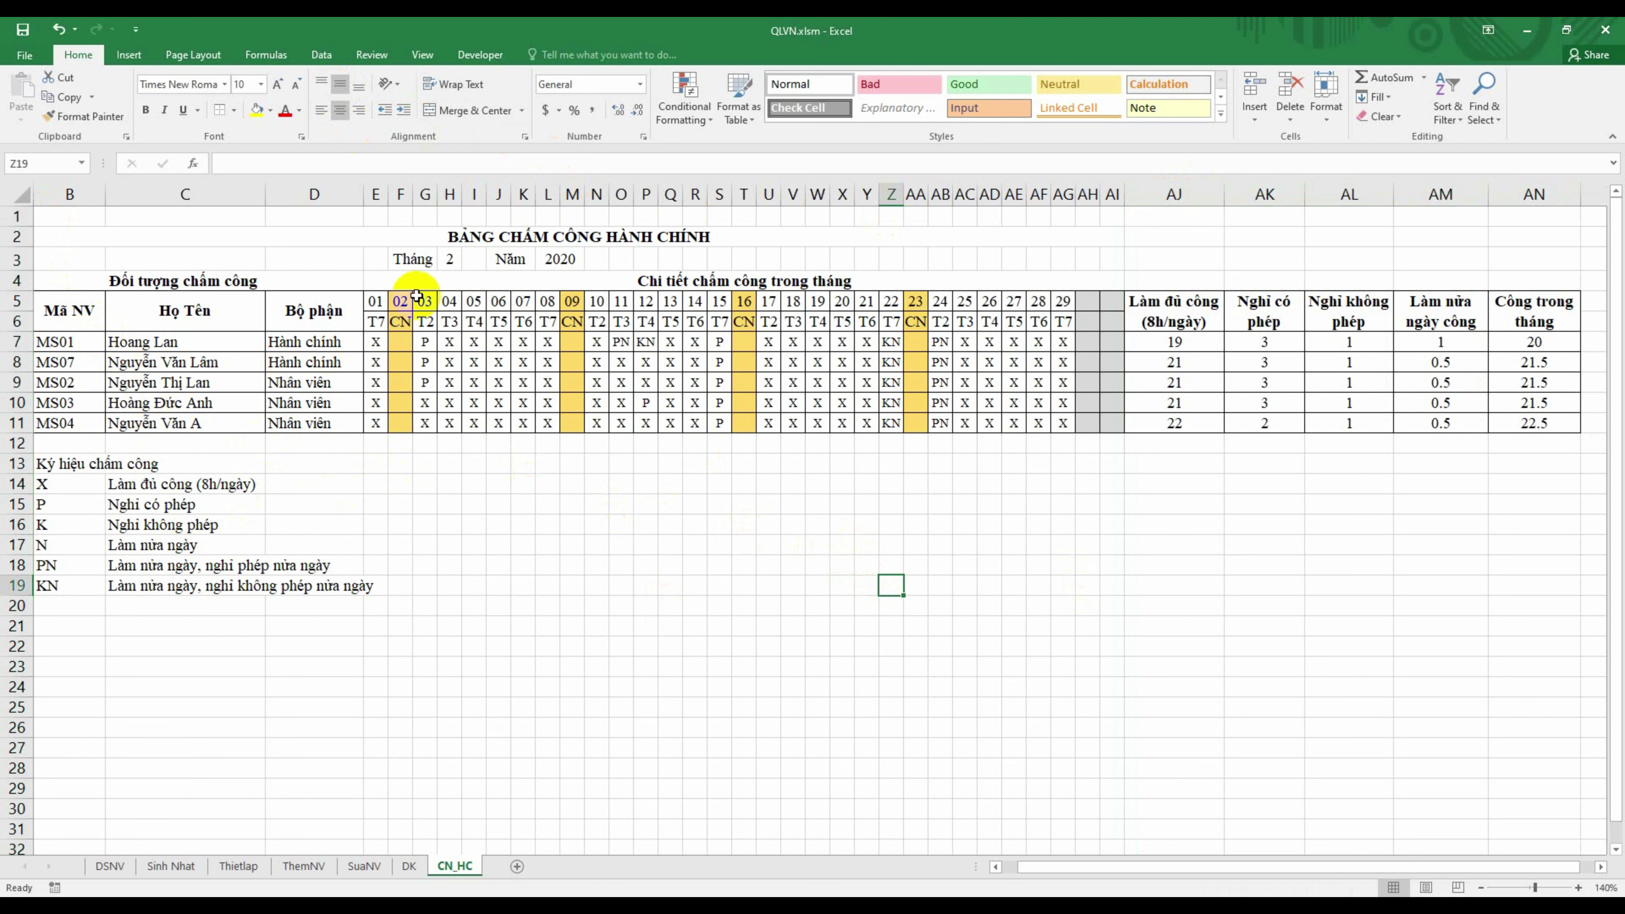
Step: Change the month in H3 to 4 so the timesheet shows April's 30 days
{"action": "left_click", "coordinate": [448, 256]}
{"action": "left_click", "coordinate": [469, 261]}
{"action": "left_click", "coordinate": [431, 310]}
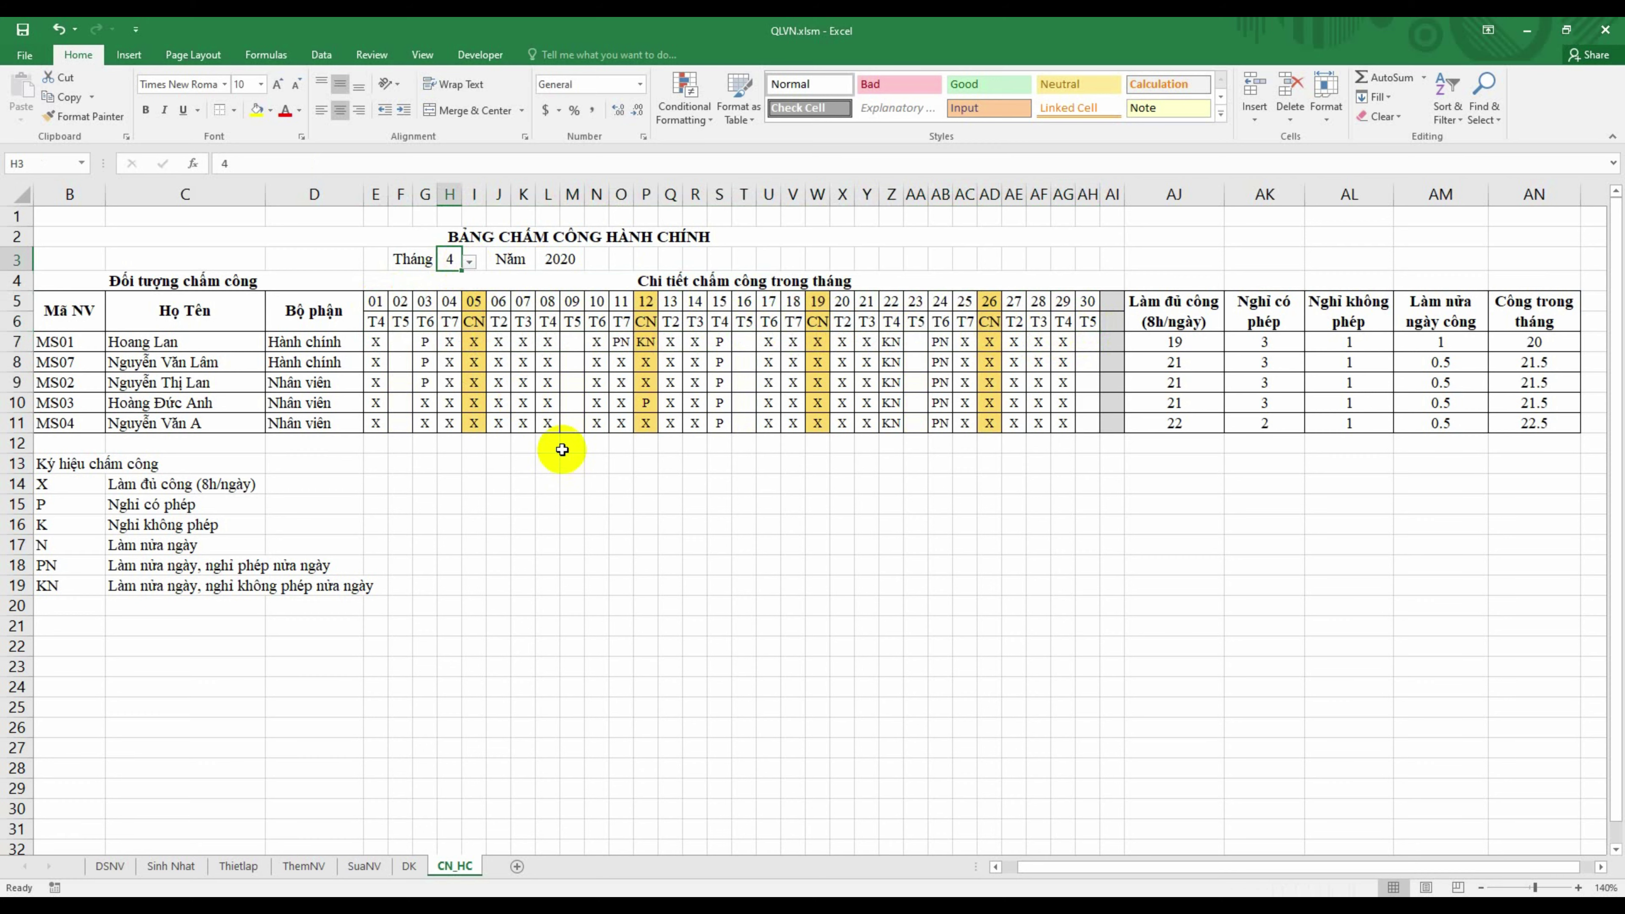